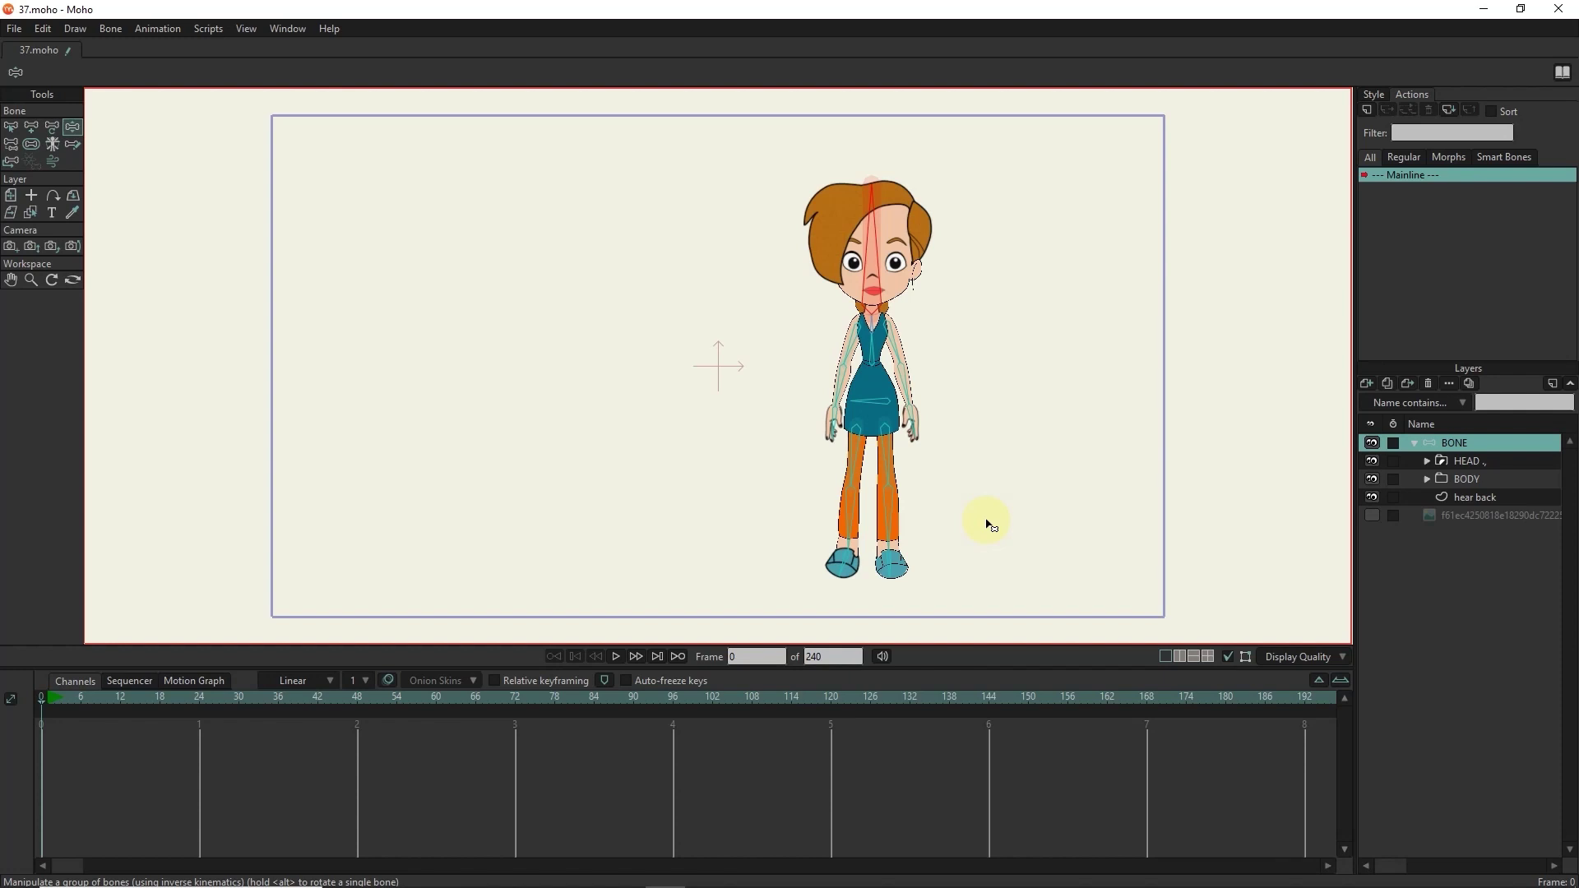
# Test the character's rig by manipulating the bones of both arms, a leg and the head.
pyautogui.moveTo(913, 386); pyautogui.dragTo(1104, 422)
pyautogui.moveTo(835, 370); pyautogui.dragTo(703, 337)
pyautogui.moveTo(891, 477); pyautogui.dragTo(889, 515)
pyautogui.moveTo(856, 235); pyautogui.dragTo(864, 201)
pyautogui.click(11, 127)
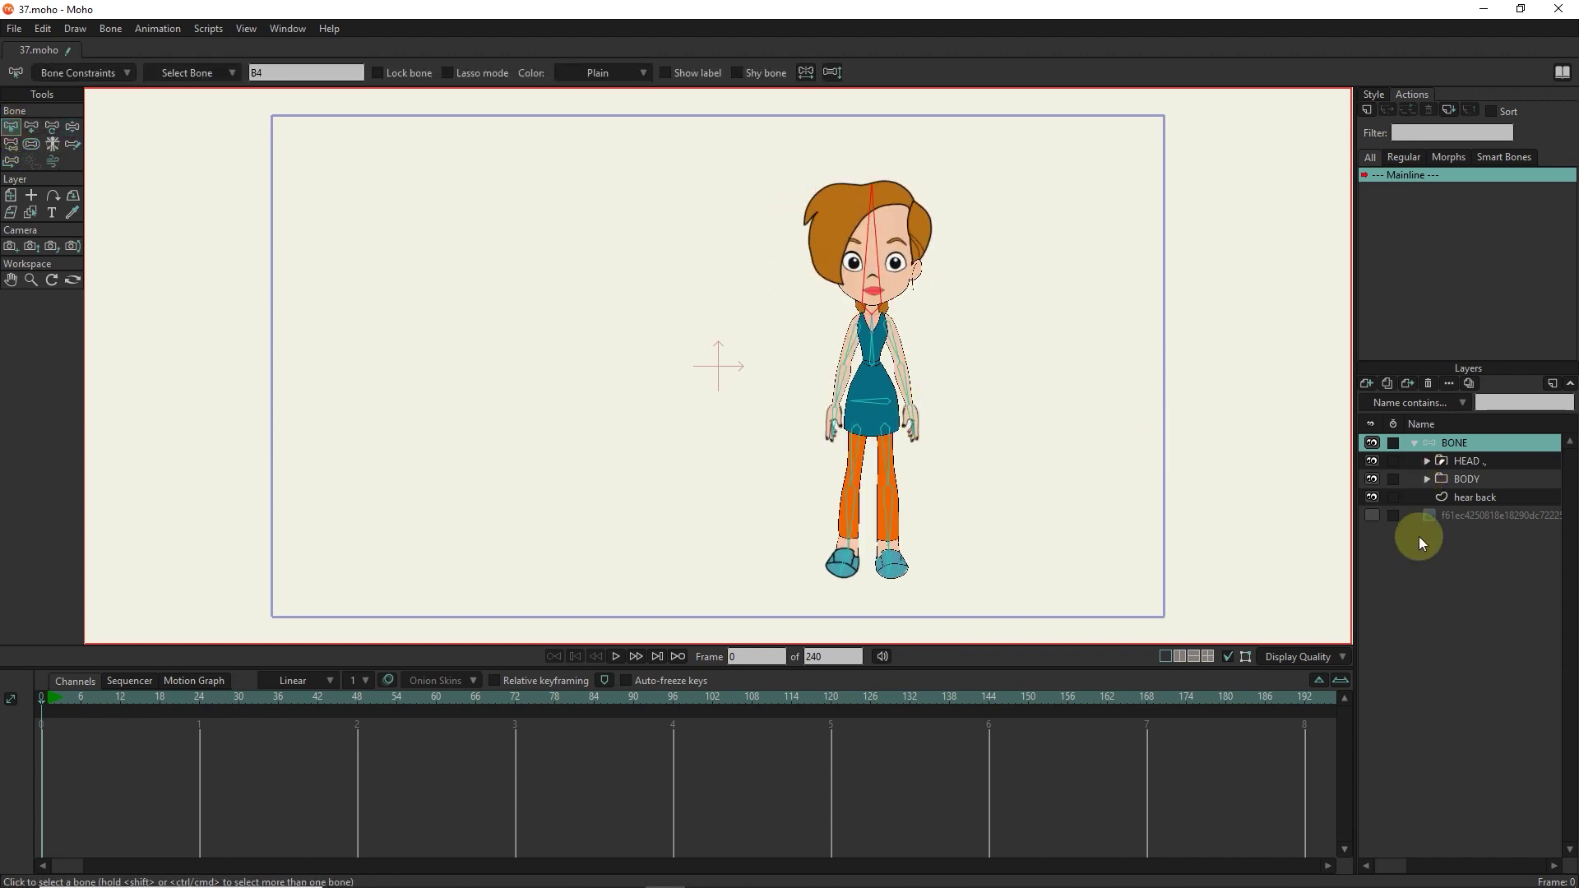
# Show the reference image layer and set its opacity to 100%.
pyautogui.click(1374, 516)
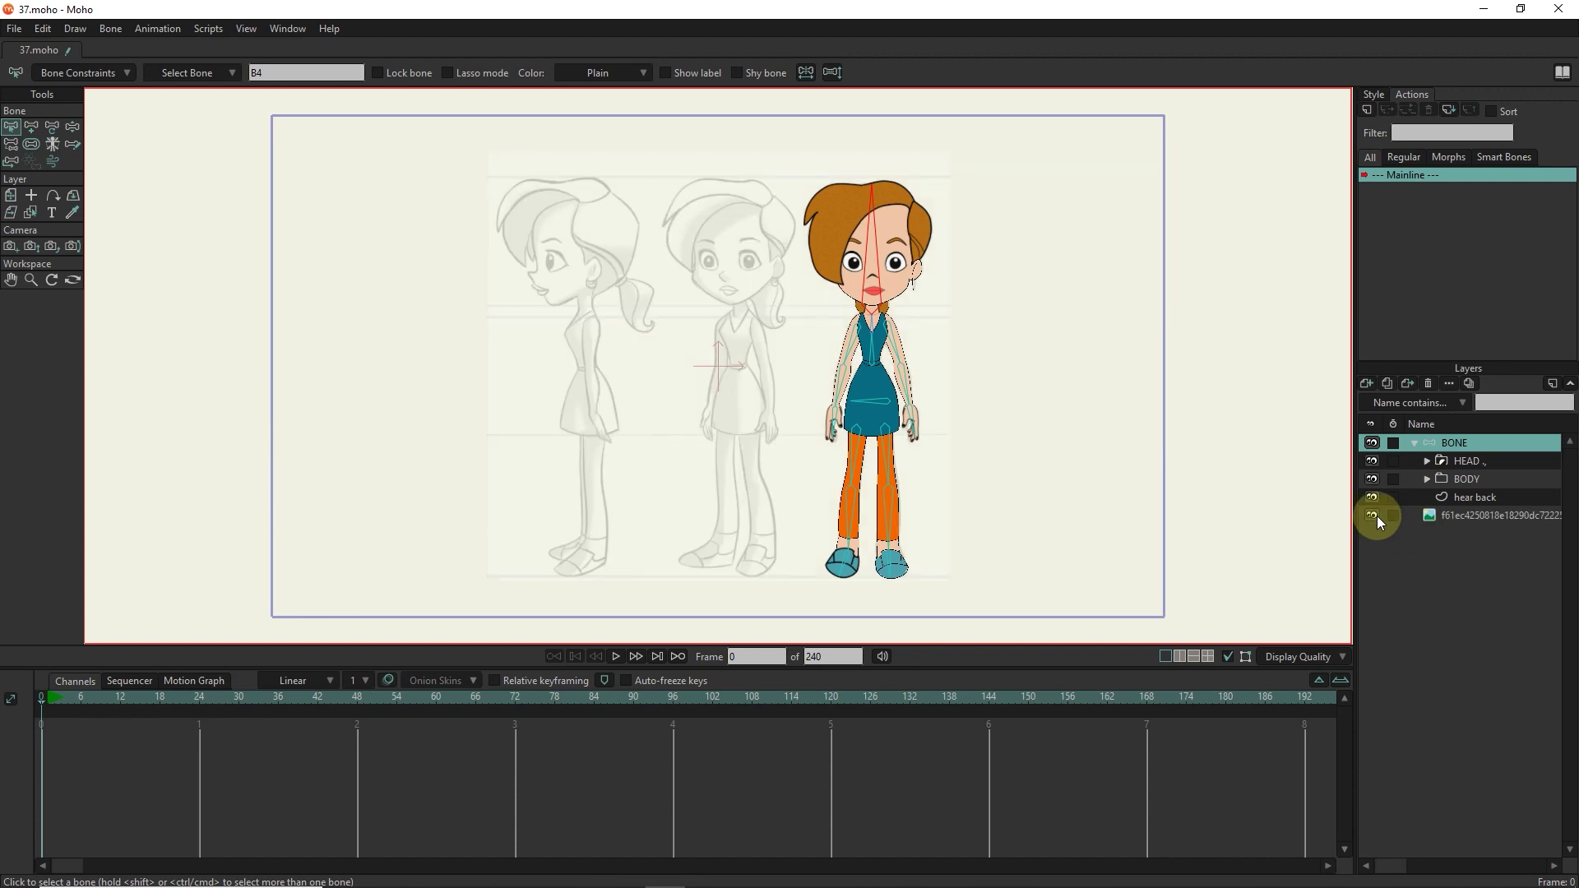
pyautogui.doubleClick(1481, 516)
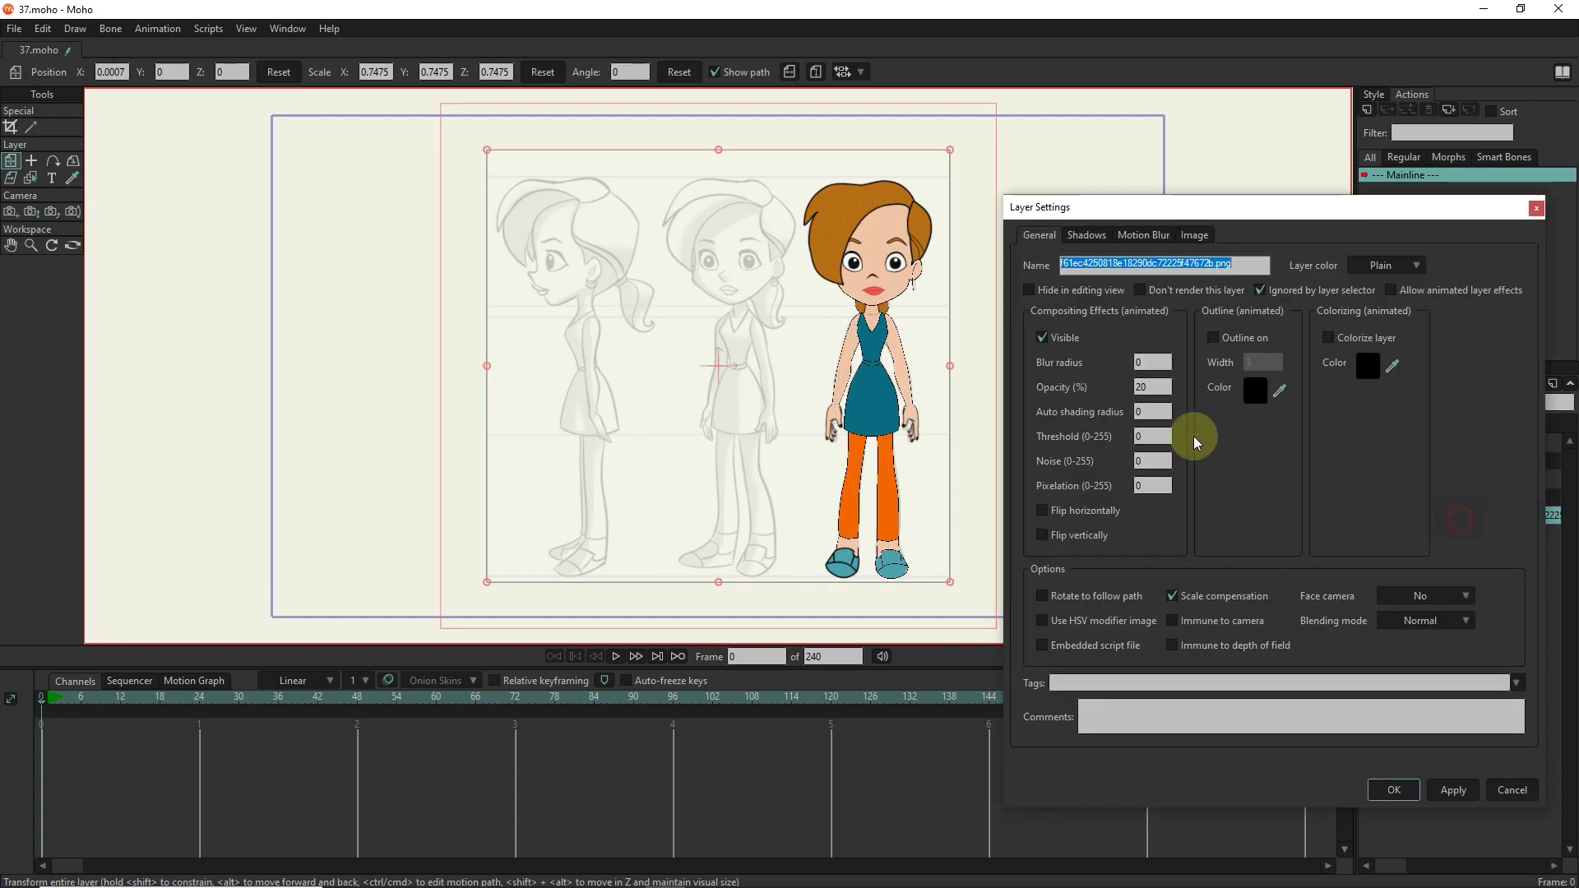
pyautogui.moveTo(1155, 387); pyautogui.dragTo(1100, 389)
pyautogui.write('100')
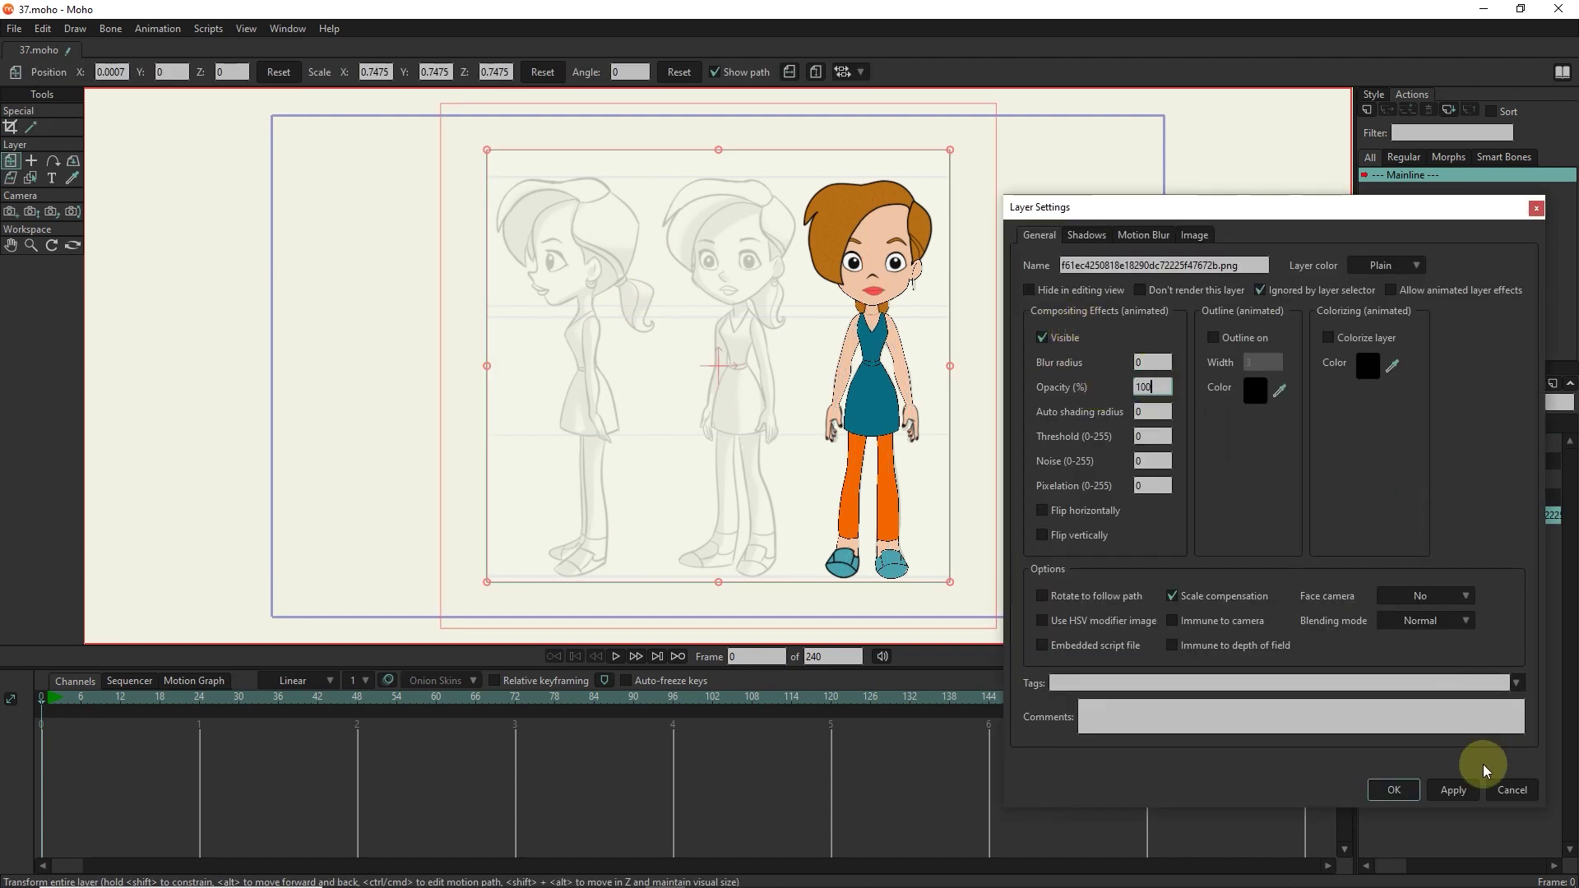
pyautogui.click(1454, 789)
pyautogui.click(1394, 790)
# Toggle the BONE layer's visibility to compare the coloured character with the reference drawing.
pyautogui.click(1374, 444)
pyautogui.click(1374, 443)
pyautogui.click(1374, 444)
pyautogui.click(1374, 444)
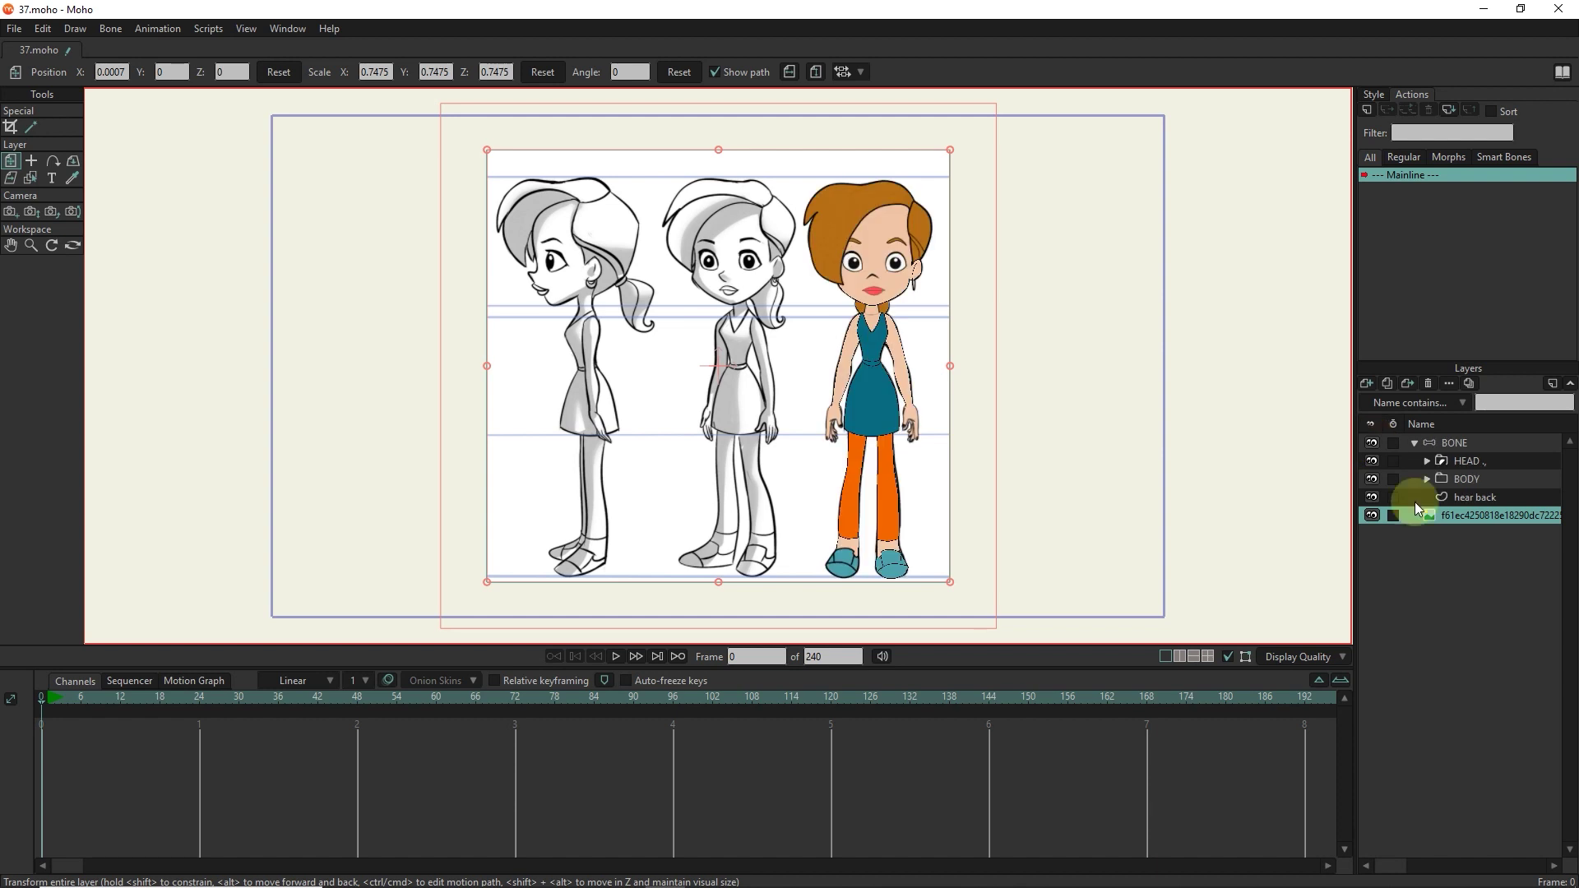
# Move the reference image layer above the BONE layer and set its opacity to 20%.
pyautogui.moveTo(1439, 516); pyautogui.dragTo(1453, 434)
pyautogui.doubleClick(1440, 443)
pyautogui.click(1154, 387)
pyautogui.write('240')
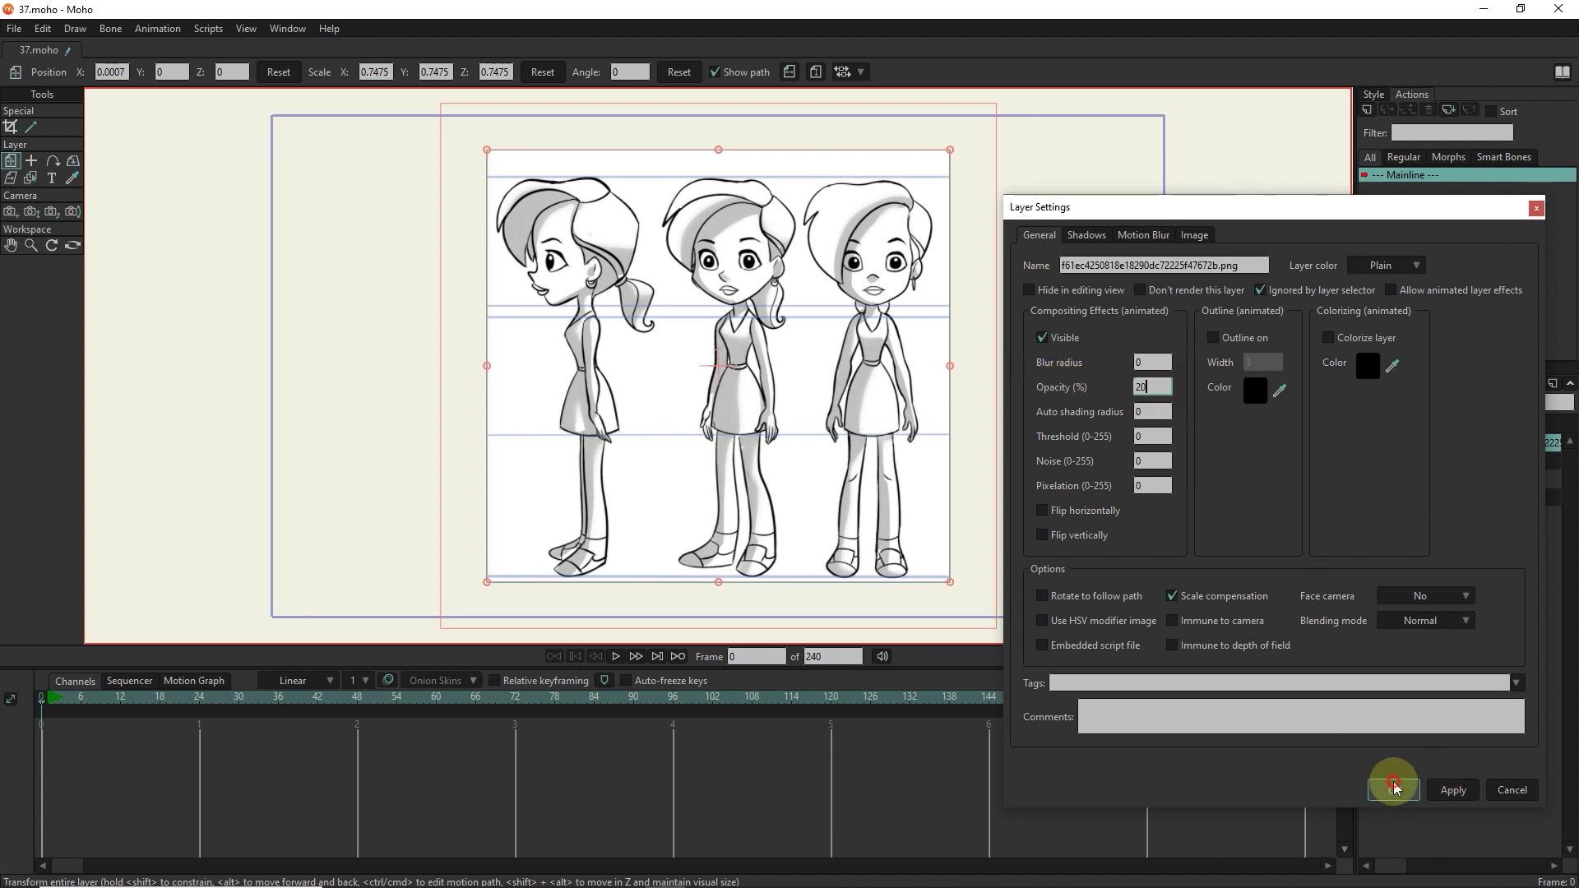
pyautogui.click(1393, 790)
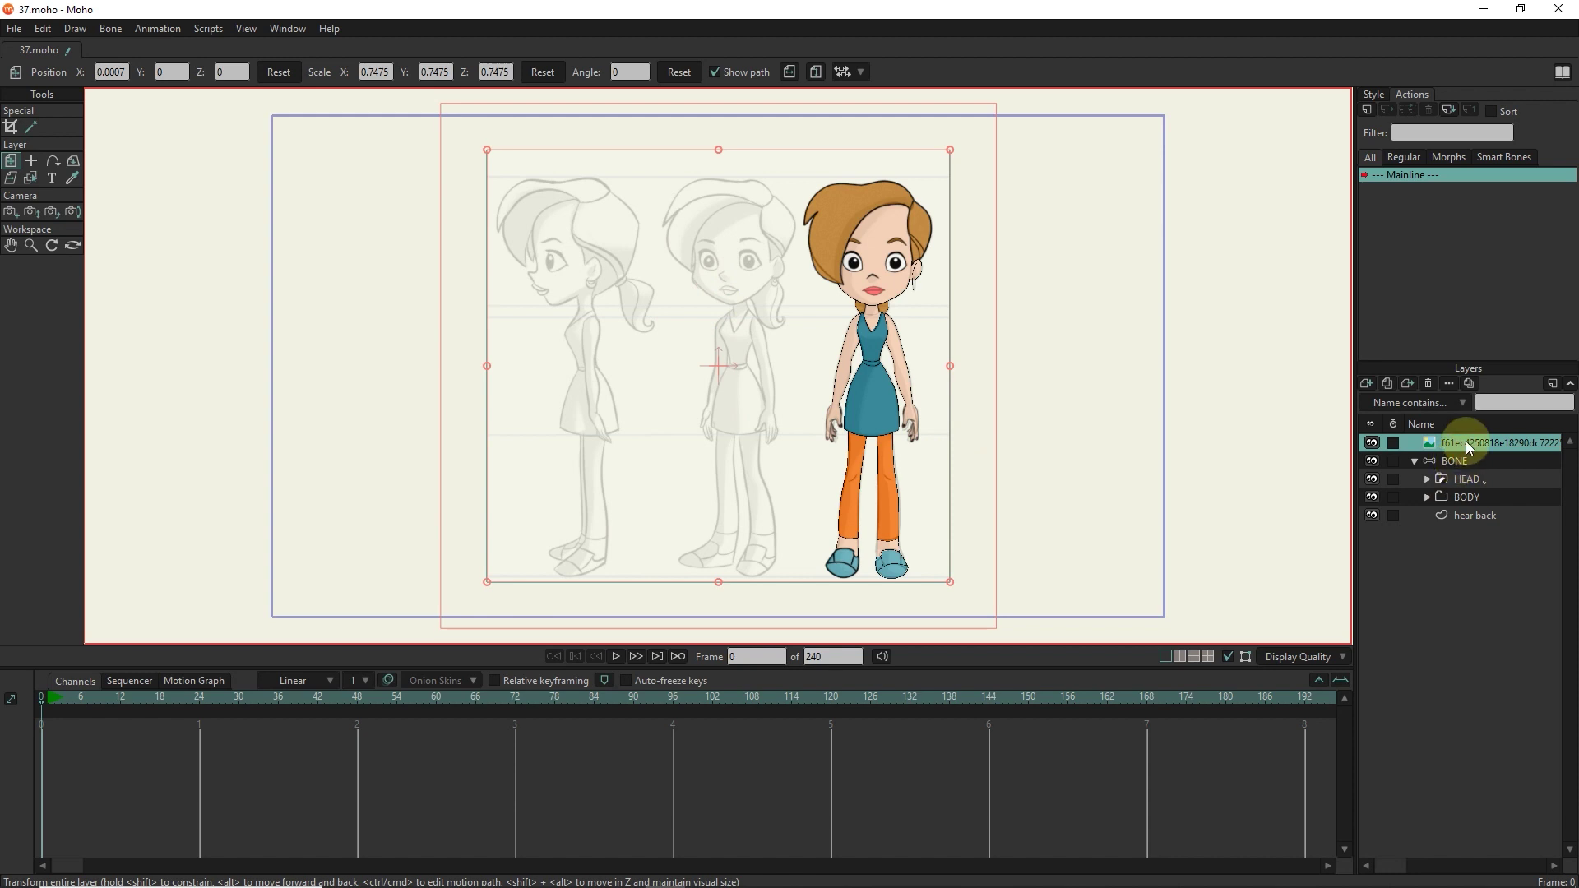
# Check the group mask setting of the HEAD layer inside the BONE layer.
pyautogui.click(1415, 463)
pyautogui.click(1415, 462)
pyautogui.click(1415, 462)
pyautogui.doubleClick(1466, 478)
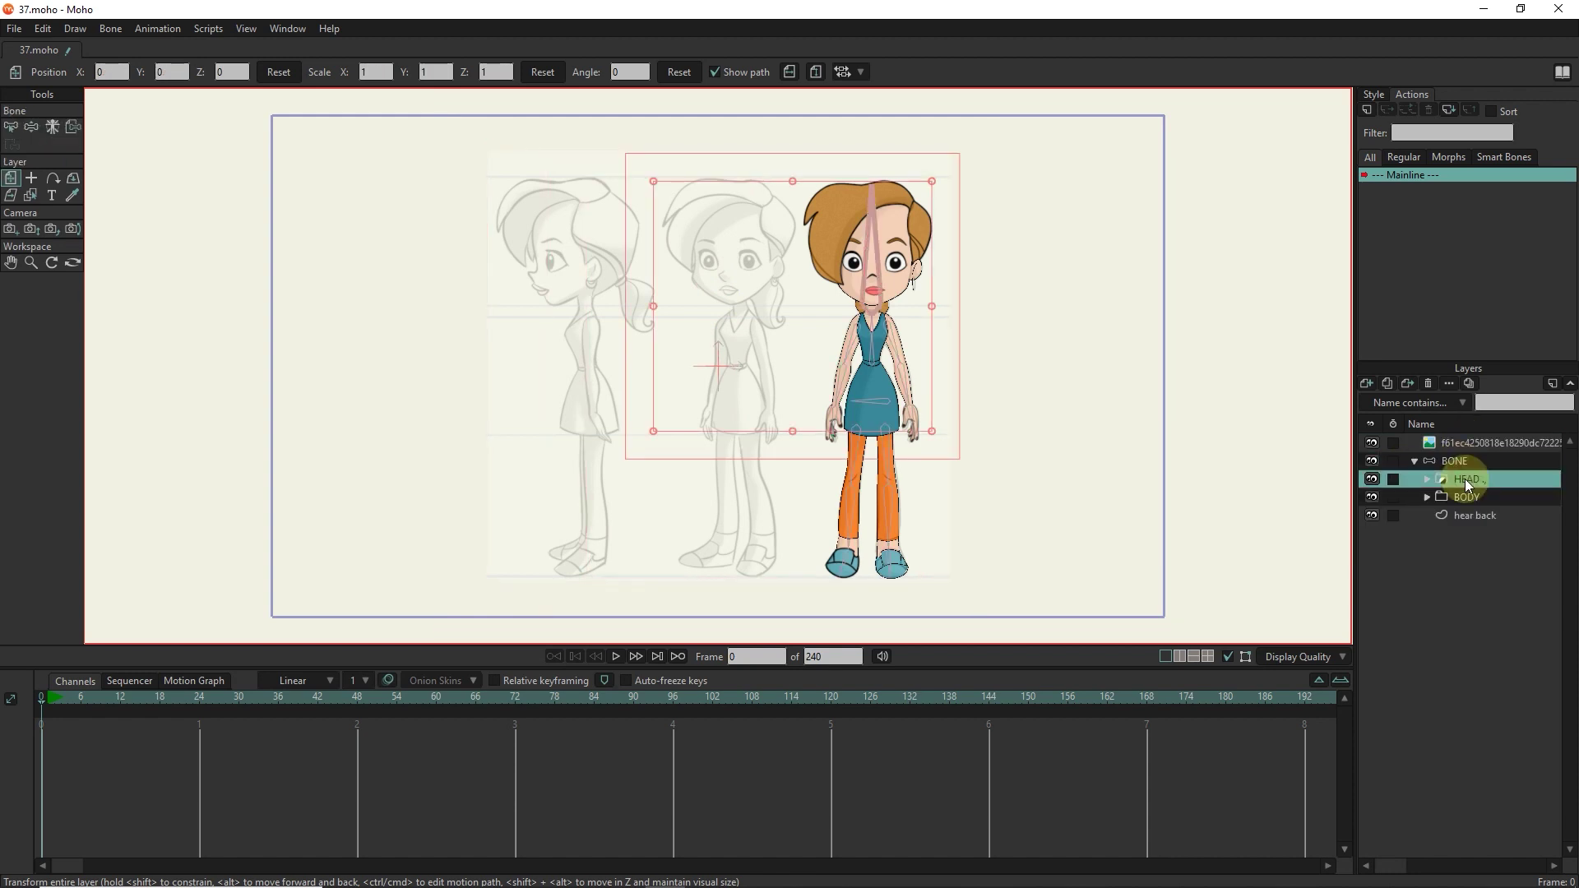
pyautogui.click(1194, 237)
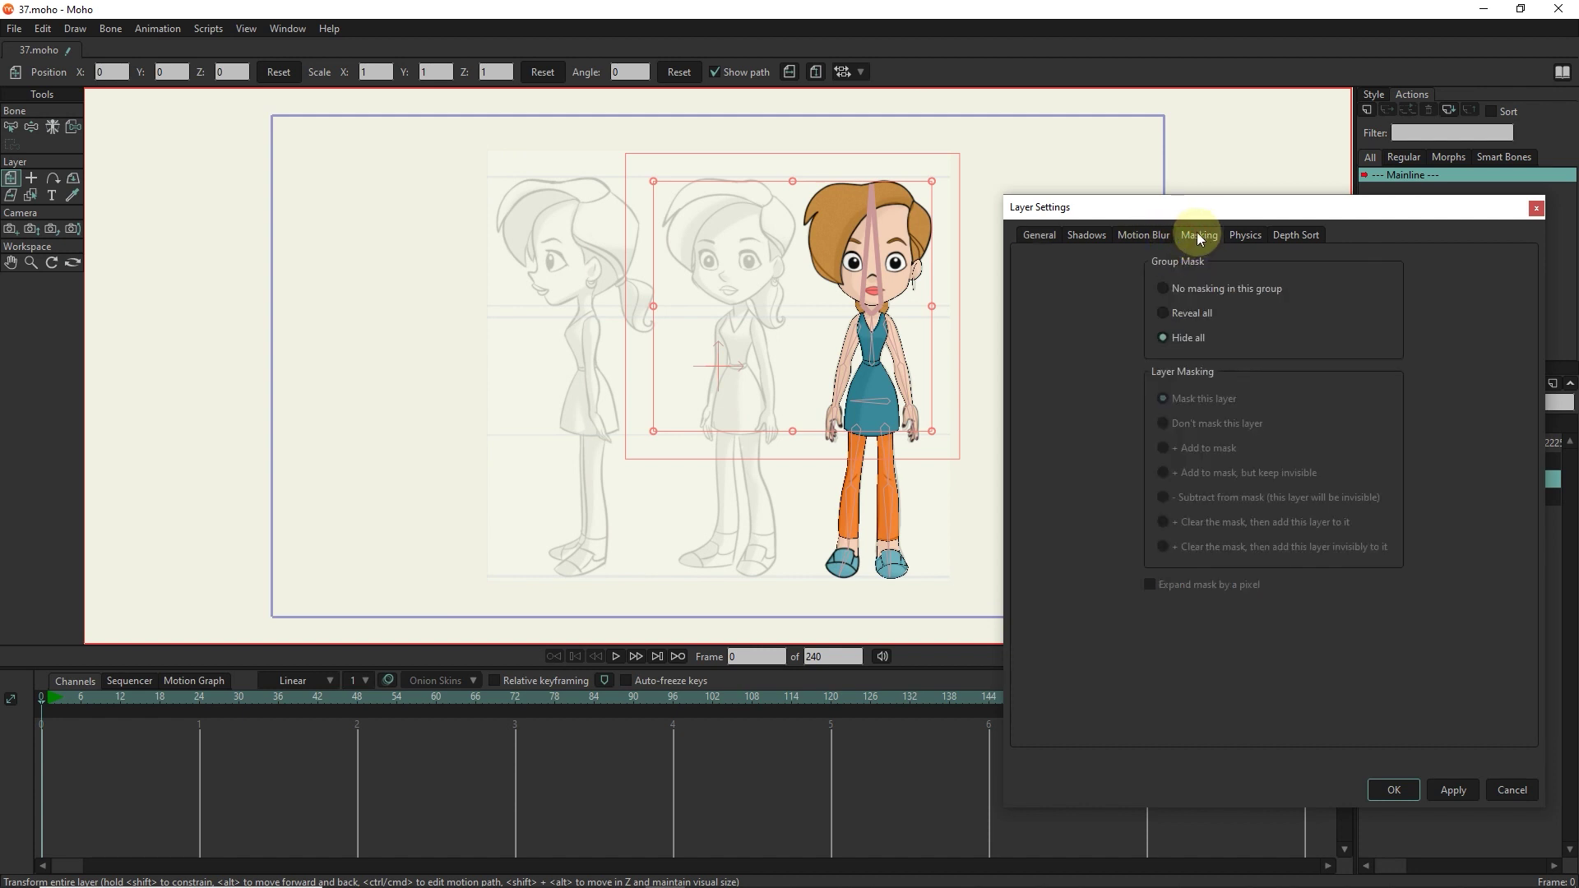
pyautogui.click(1453, 787)
# Expand the HEAD group and check the EYE R layer's masking option.
pyautogui.click(1430, 480)
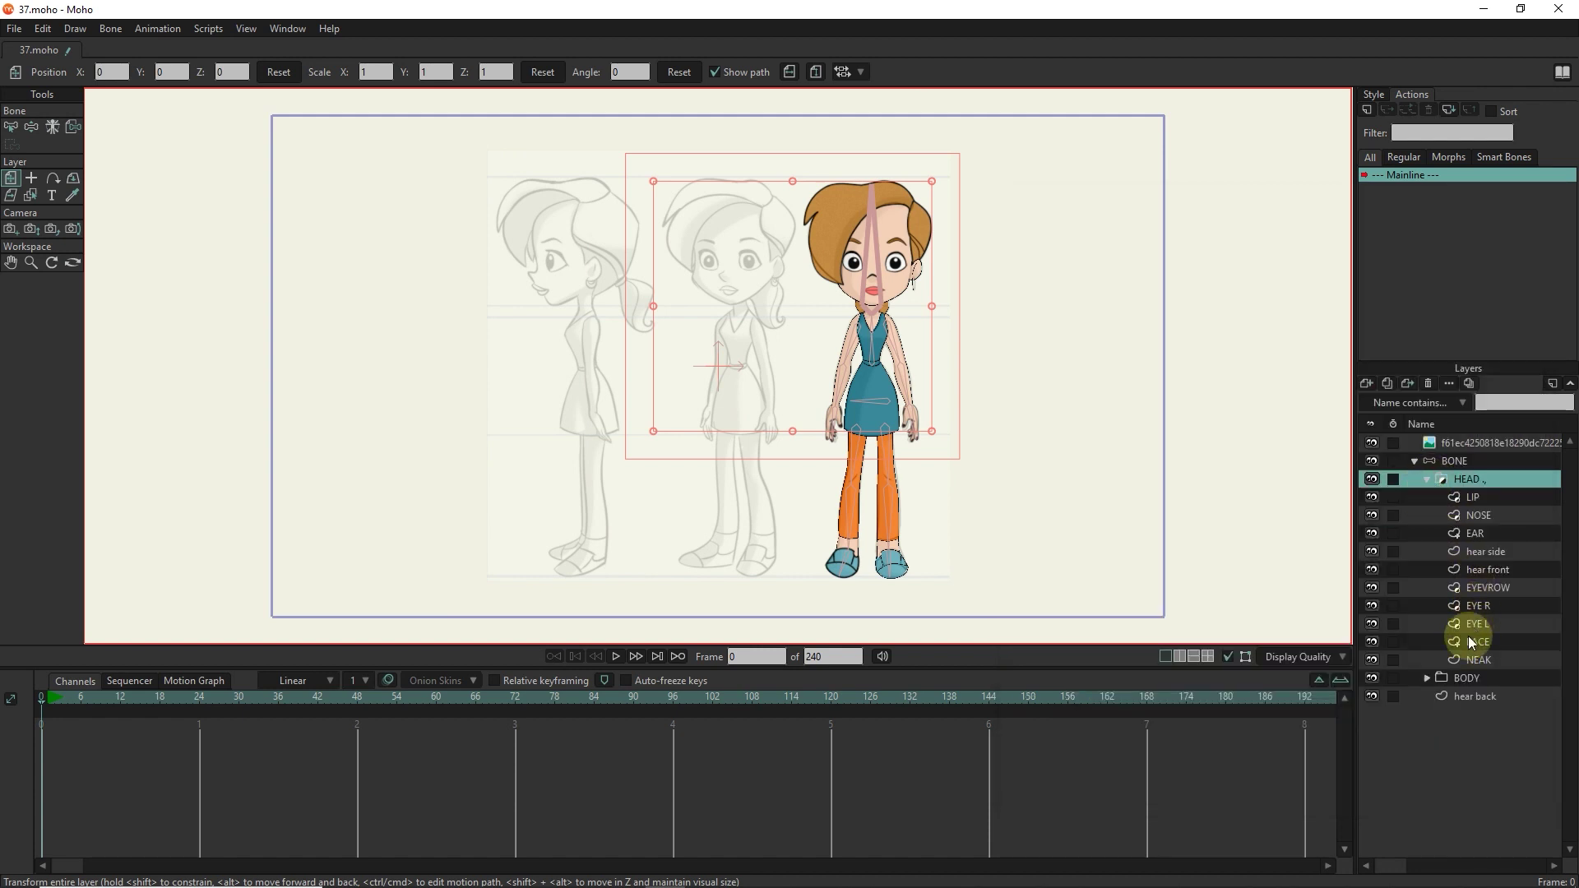
pyautogui.doubleClick(1481, 607)
pyautogui.click(1194, 234)
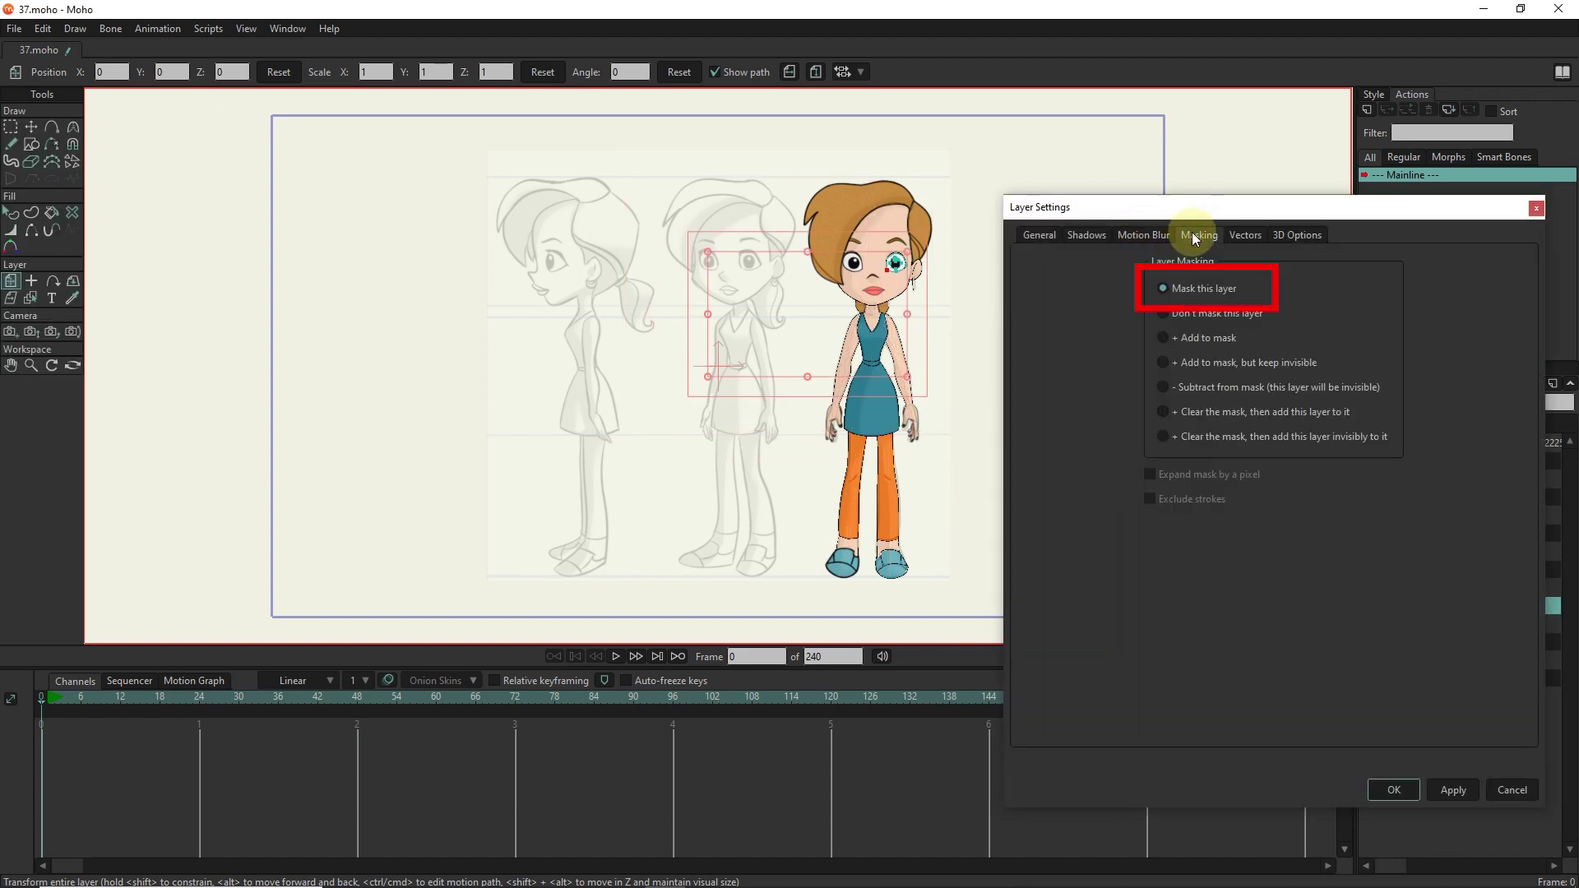
pyautogui.click(1396, 788)
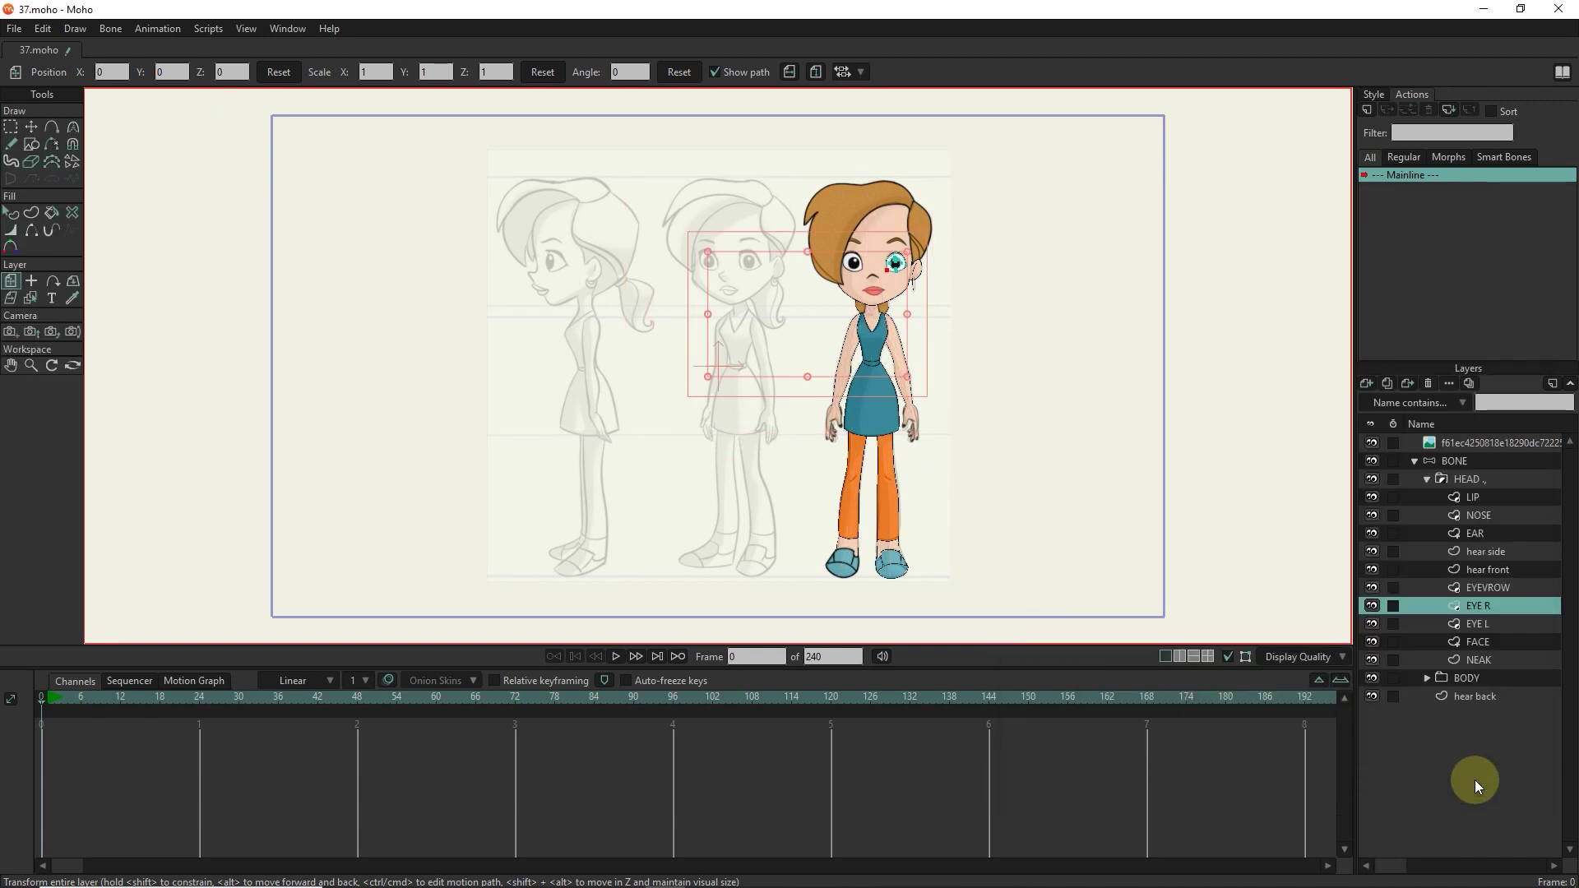
# Set the FACE layer's masking to "+ Add to mask".
pyautogui.doubleClick(1478, 640)
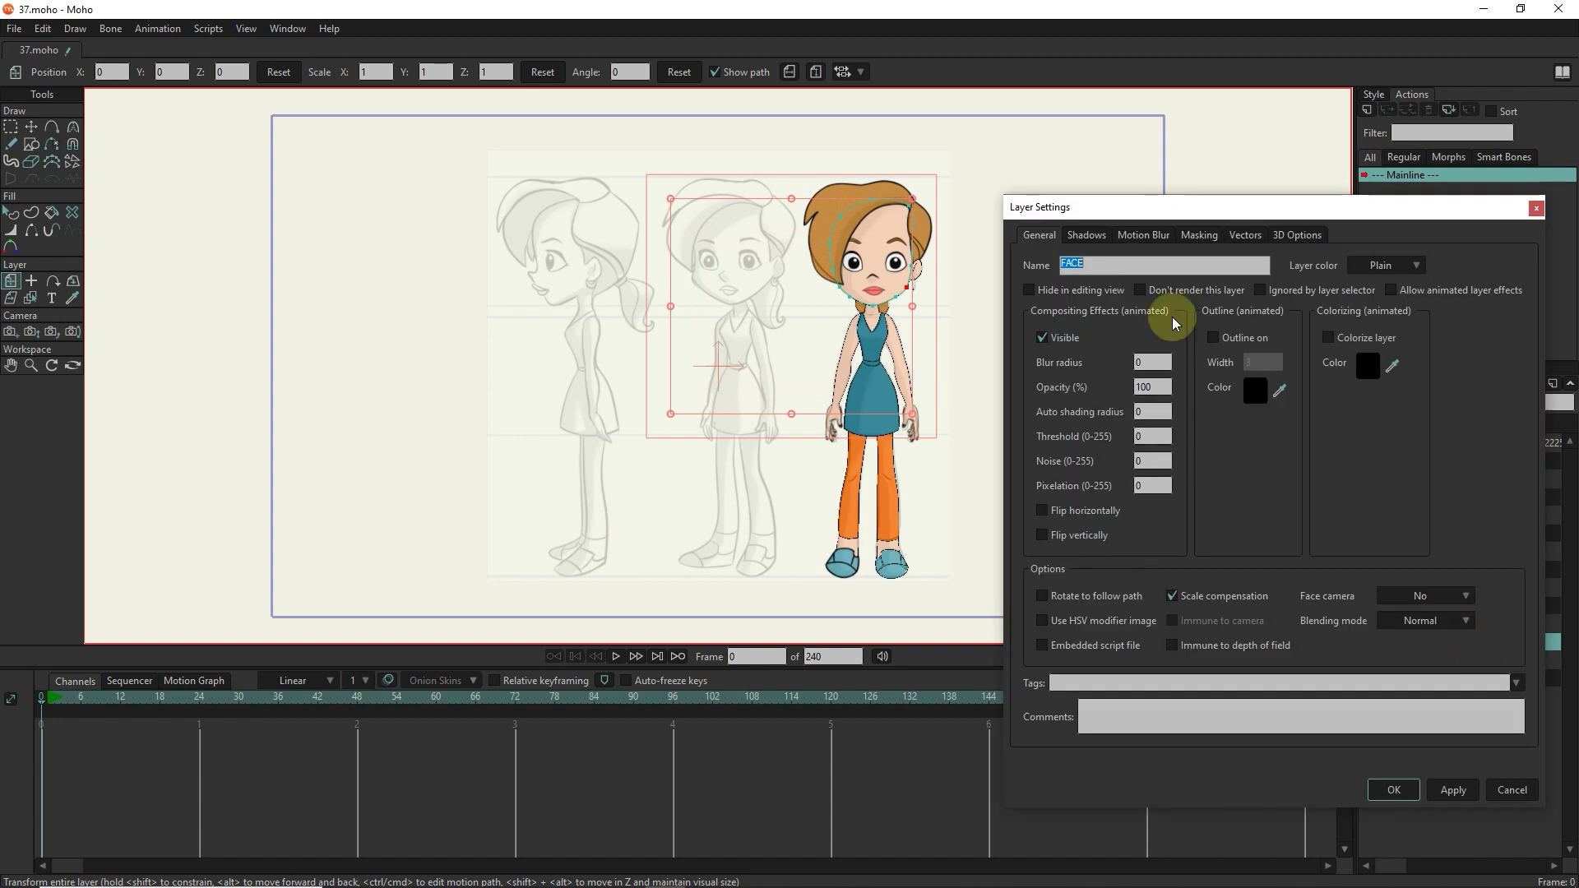
pyautogui.click(1198, 235)
pyautogui.click(1204, 342)
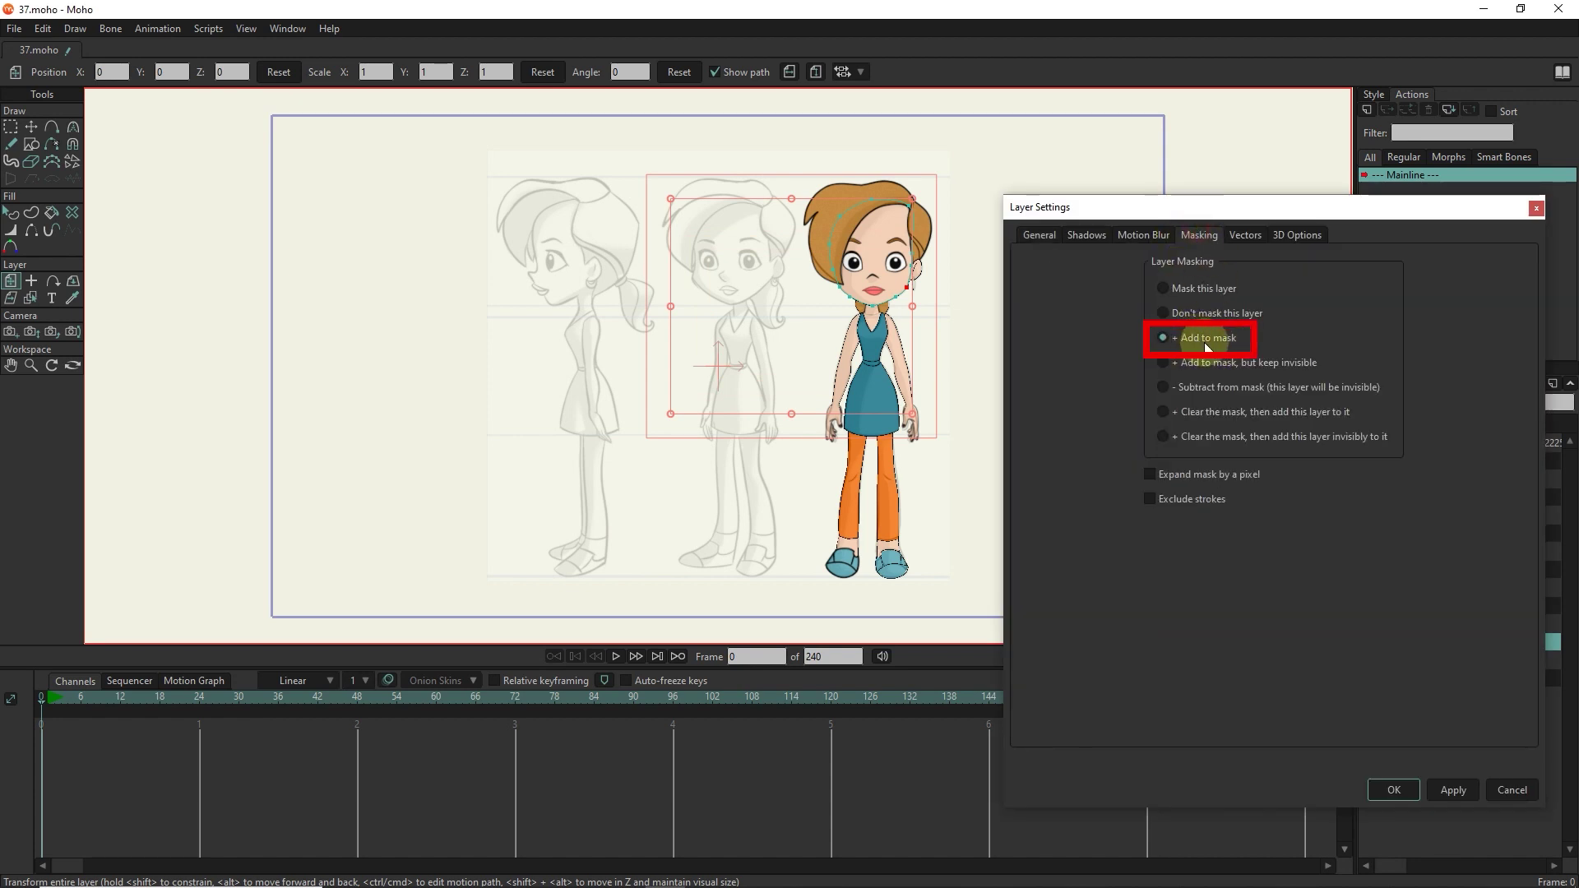
pyautogui.click(1396, 790)
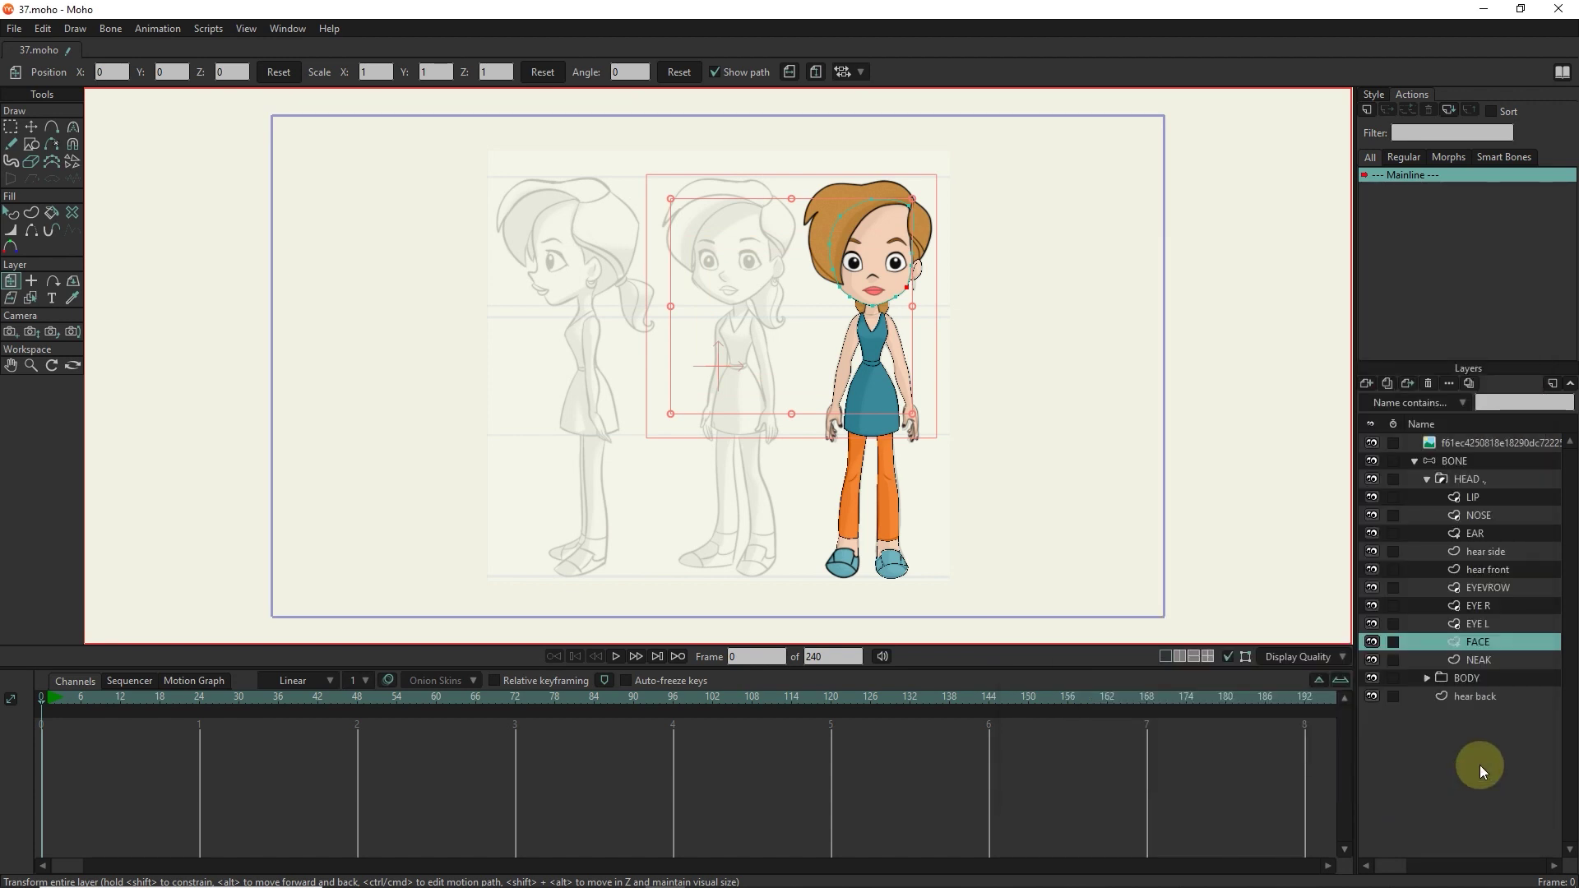
# Check the masking option of the hear side layer.
pyautogui.doubleClick(1469, 587)
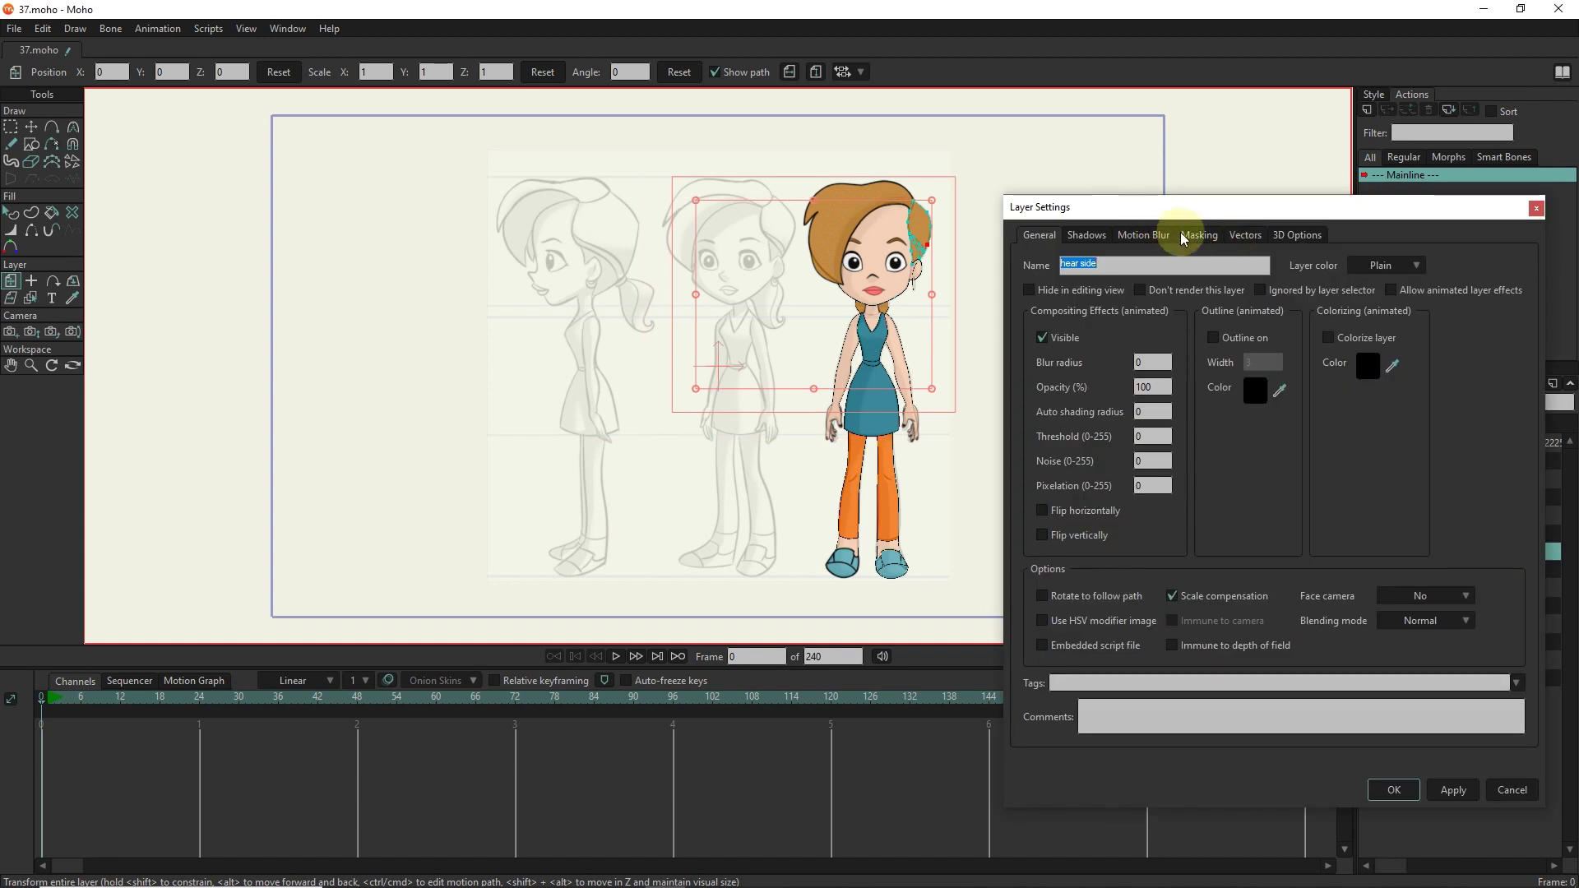
pyautogui.click(1198, 235)
pyautogui.click(1410, 788)
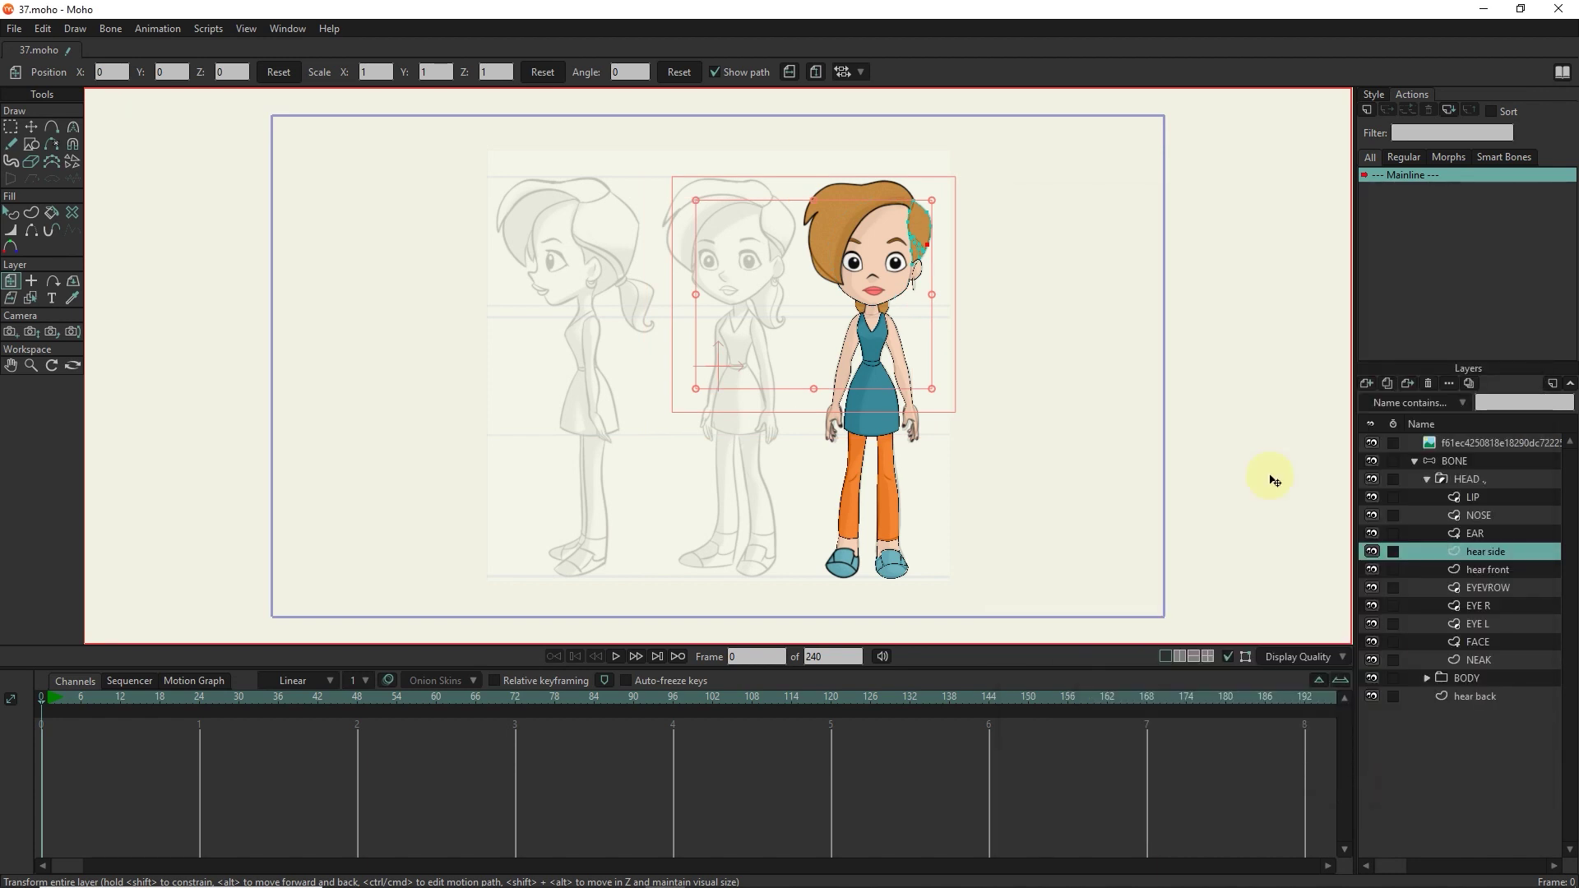
# Check the EYEVROW layer's general and masking settings, and collapse the HEAD group.
pyautogui.doubleClick(1493, 589)
pyautogui.click(1199, 235)
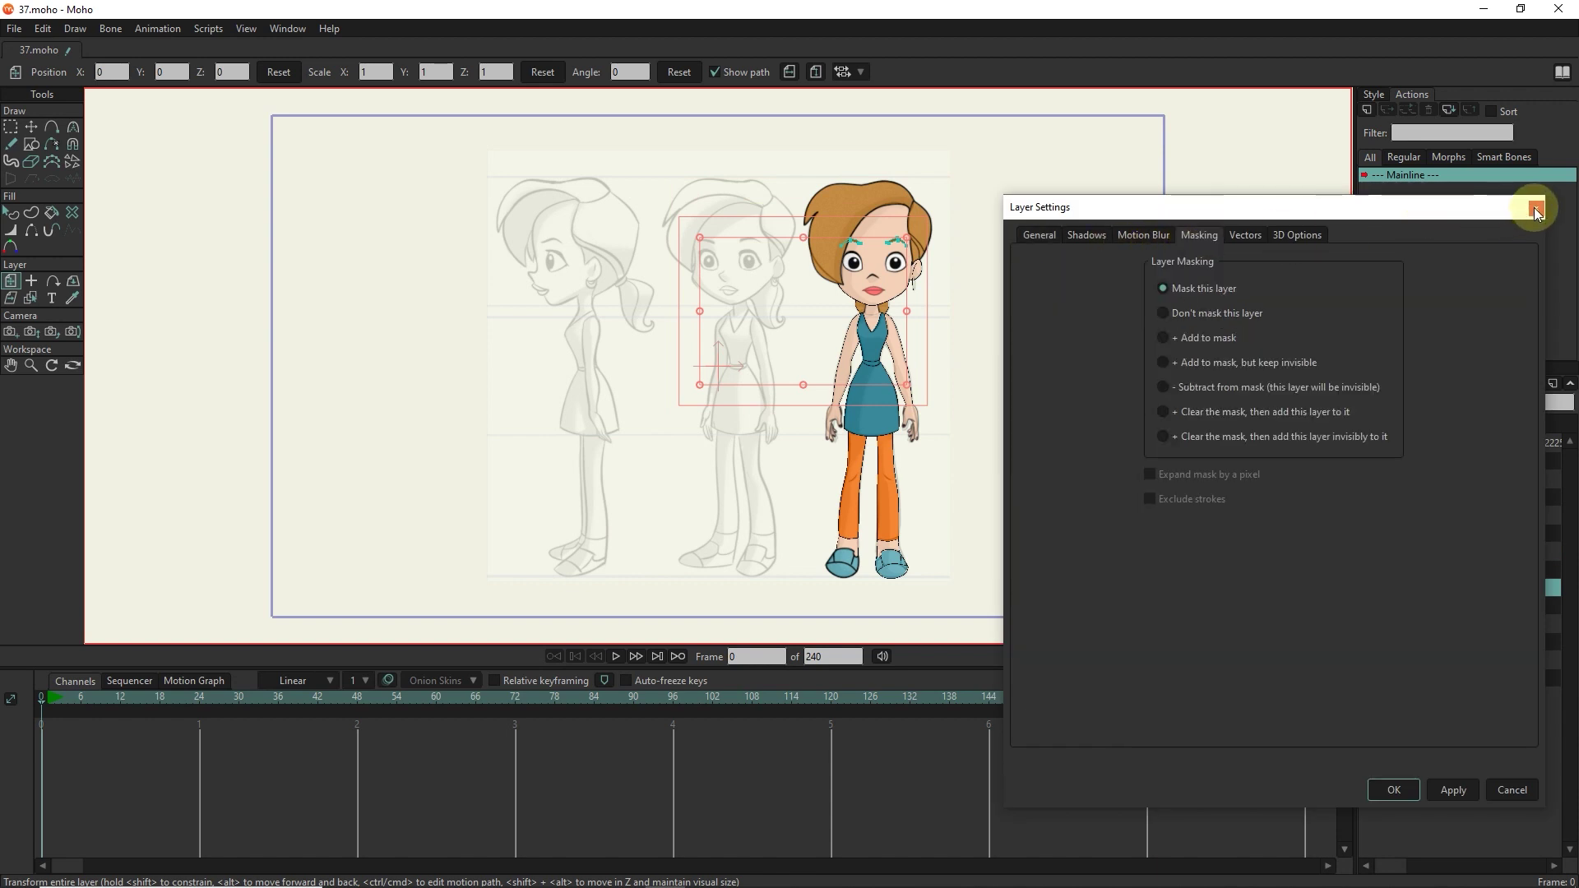
pyautogui.click(1037, 235)
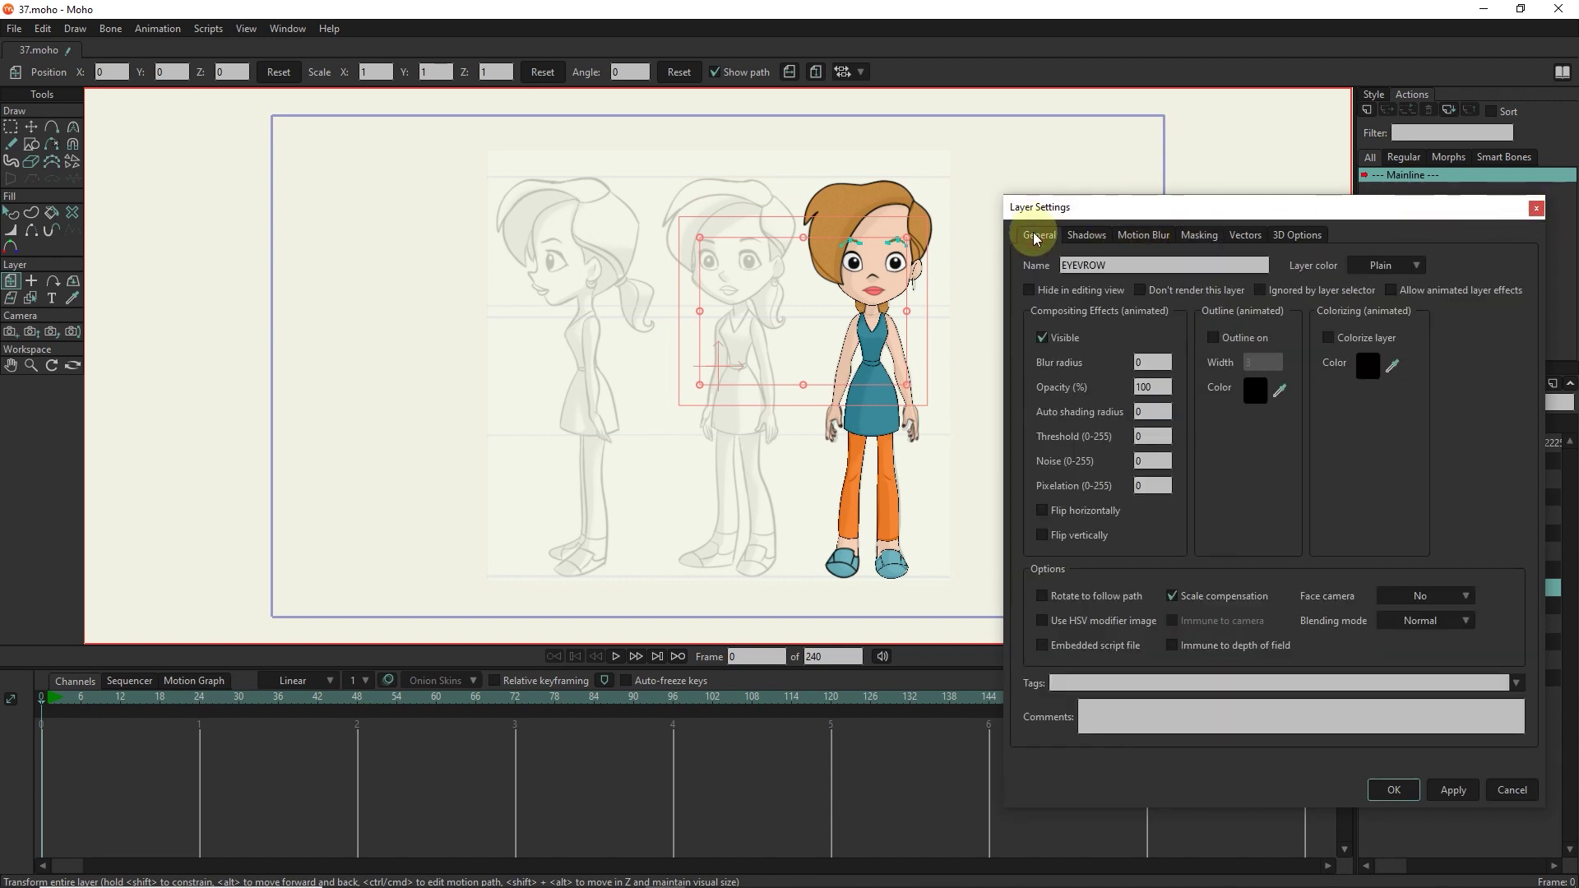
pyautogui.click(1190, 238)
pyautogui.click(1392, 788)
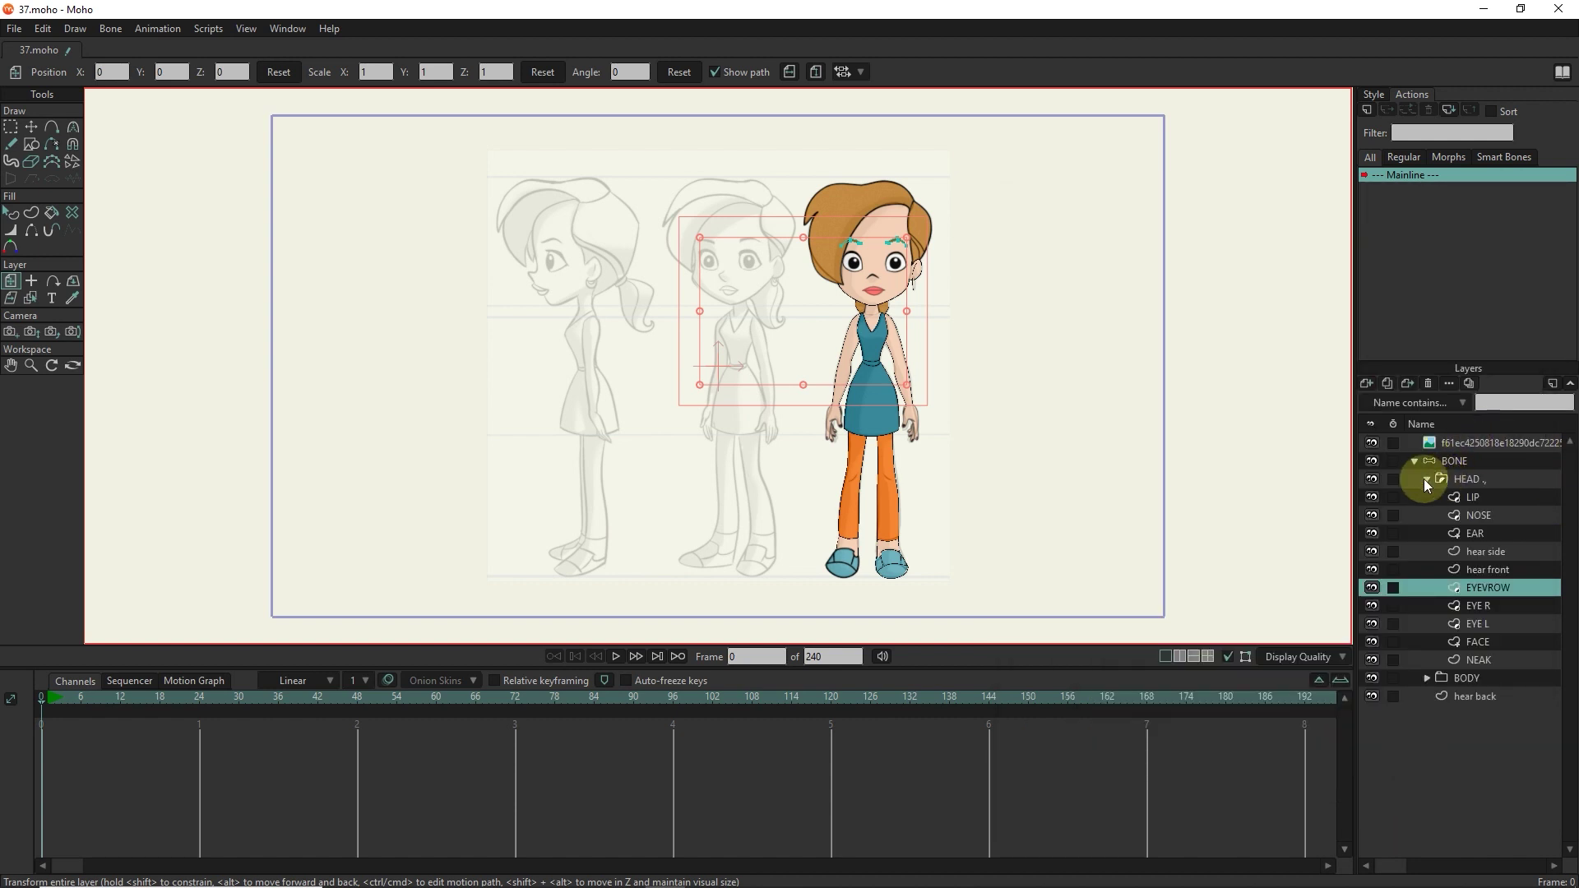
pyautogui.click(1426, 479)
# Shift the reference image layer to about X 1.1395 so its side-view head overlaps the coloured character's head.
pyautogui.click(1450, 441)
pyautogui.moveTo(483, 298); pyautogui.dragTo(980, 398)
pyautogui.scroll(5, 930, 370)
pyautogui.scroll(-3, 946, 403)
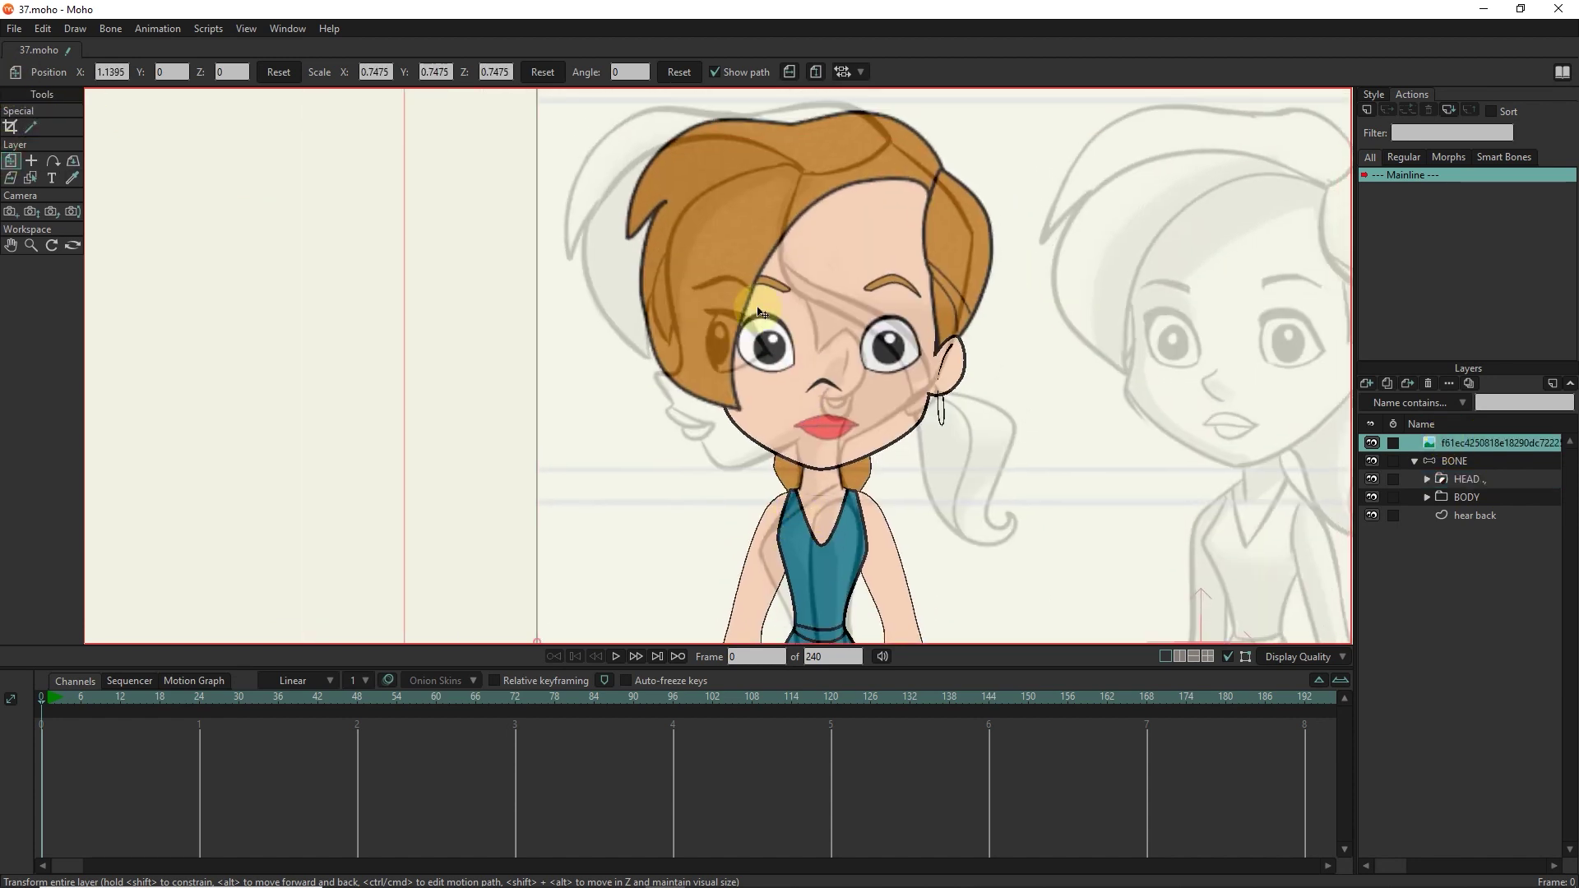
# Add a vertical bone in the empty area beside the head on the BONE layer.
pyautogui.click(1439, 461)
pyautogui.click(31, 127)
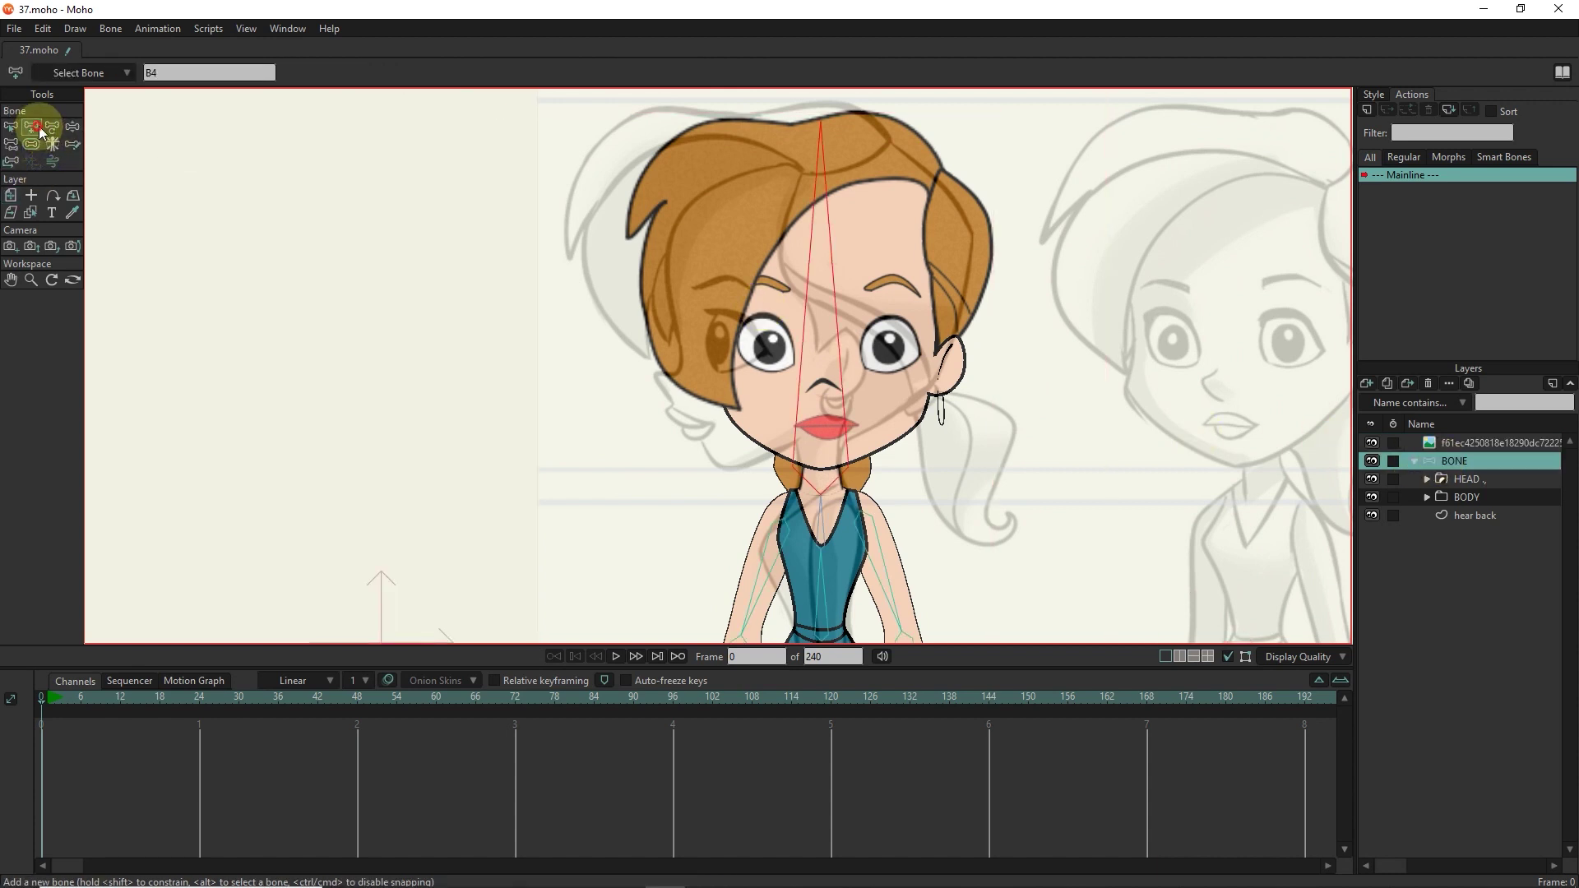
pyautogui.moveTo(454, 456); pyautogui.dragTo(461, 335)
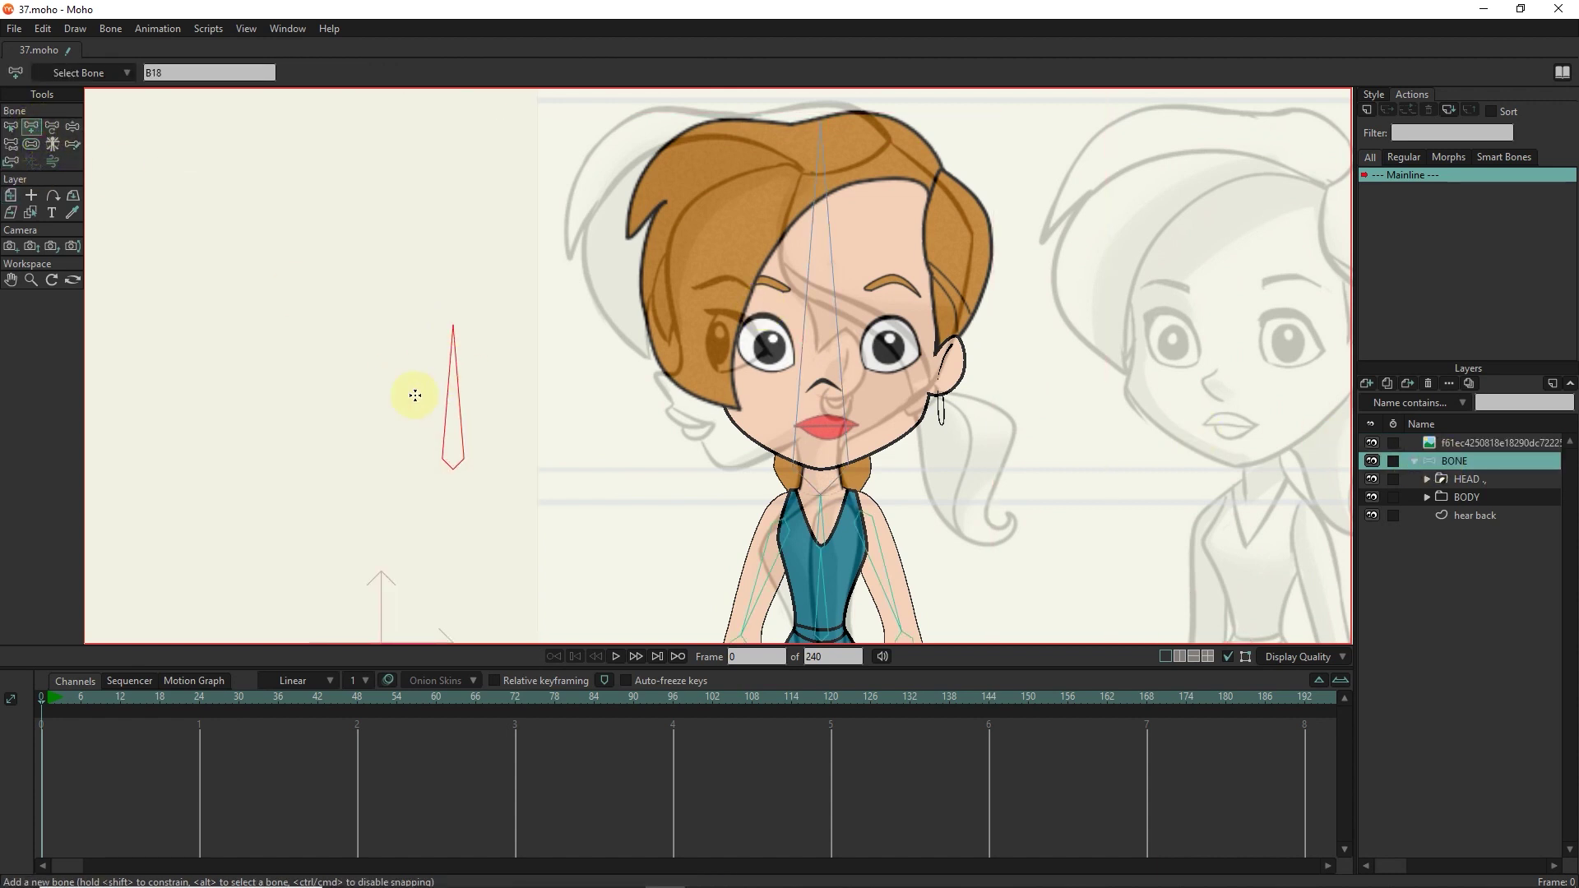
# Check that the reference image layer is set to be ignored by the layer selector.
pyautogui.doubleClick(1492, 446)
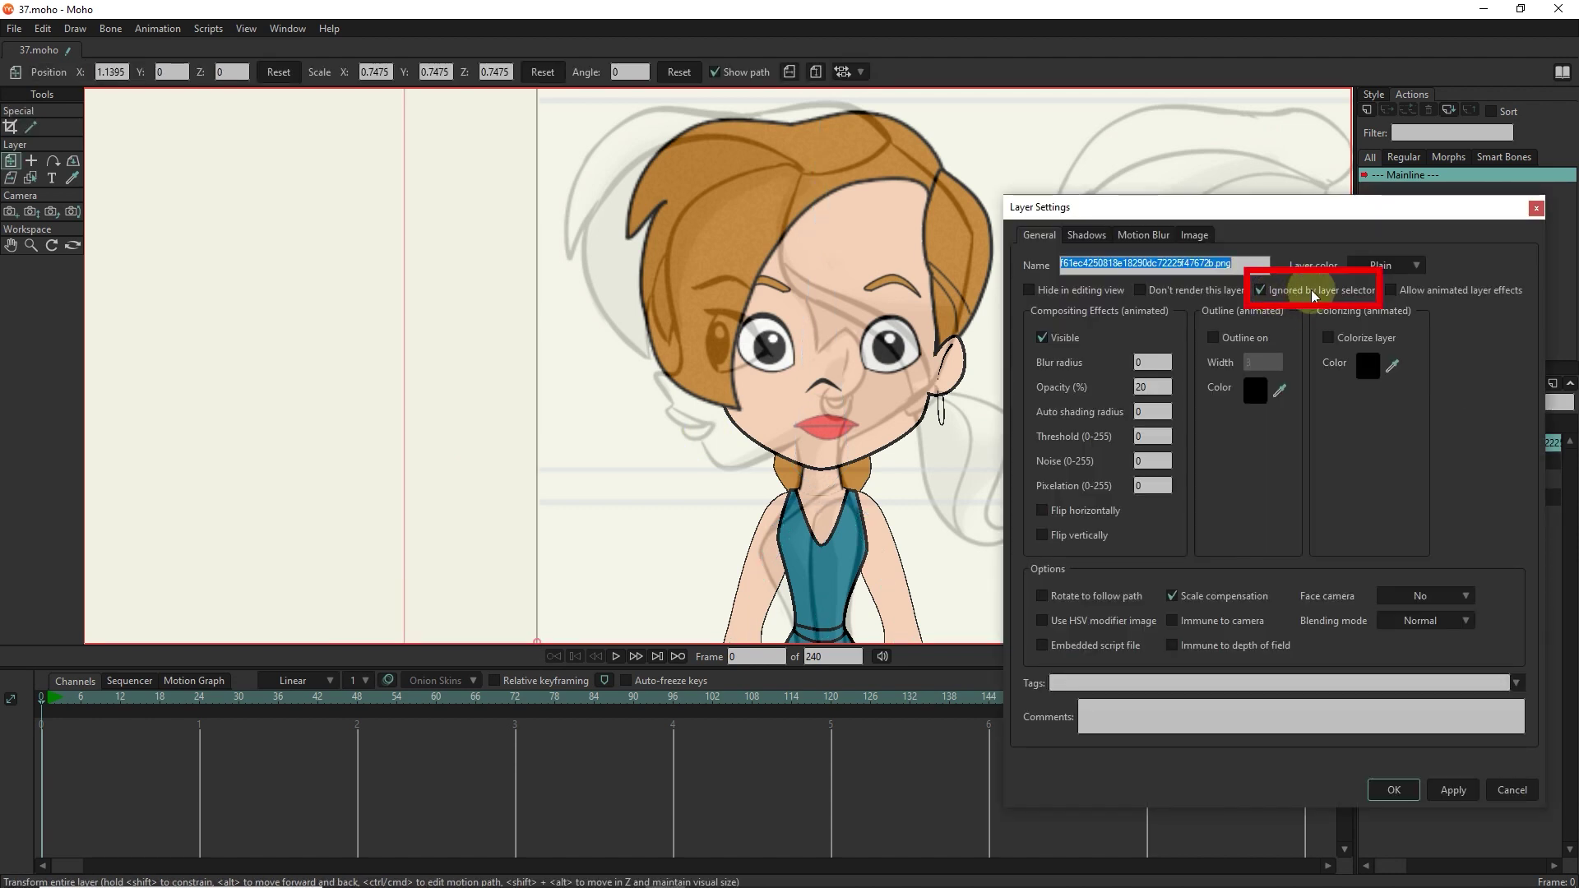
pyautogui.click(1452, 792)
pyautogui.click(1393, 791)
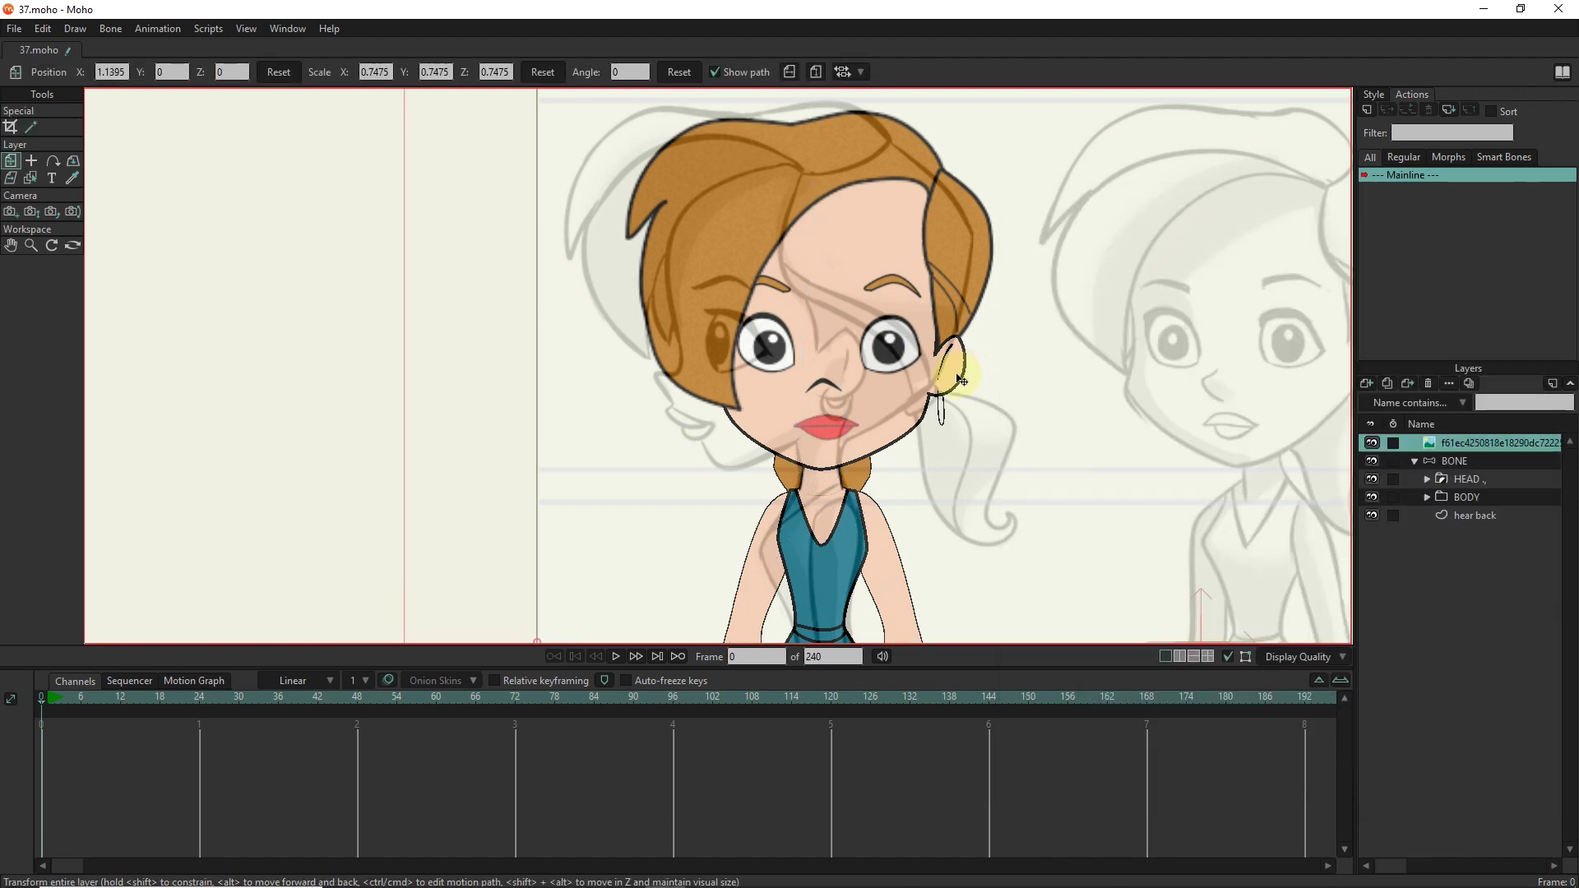
# Detach the new bone beside the character from its parent head bone.
pyautogui.click(1448, 464)
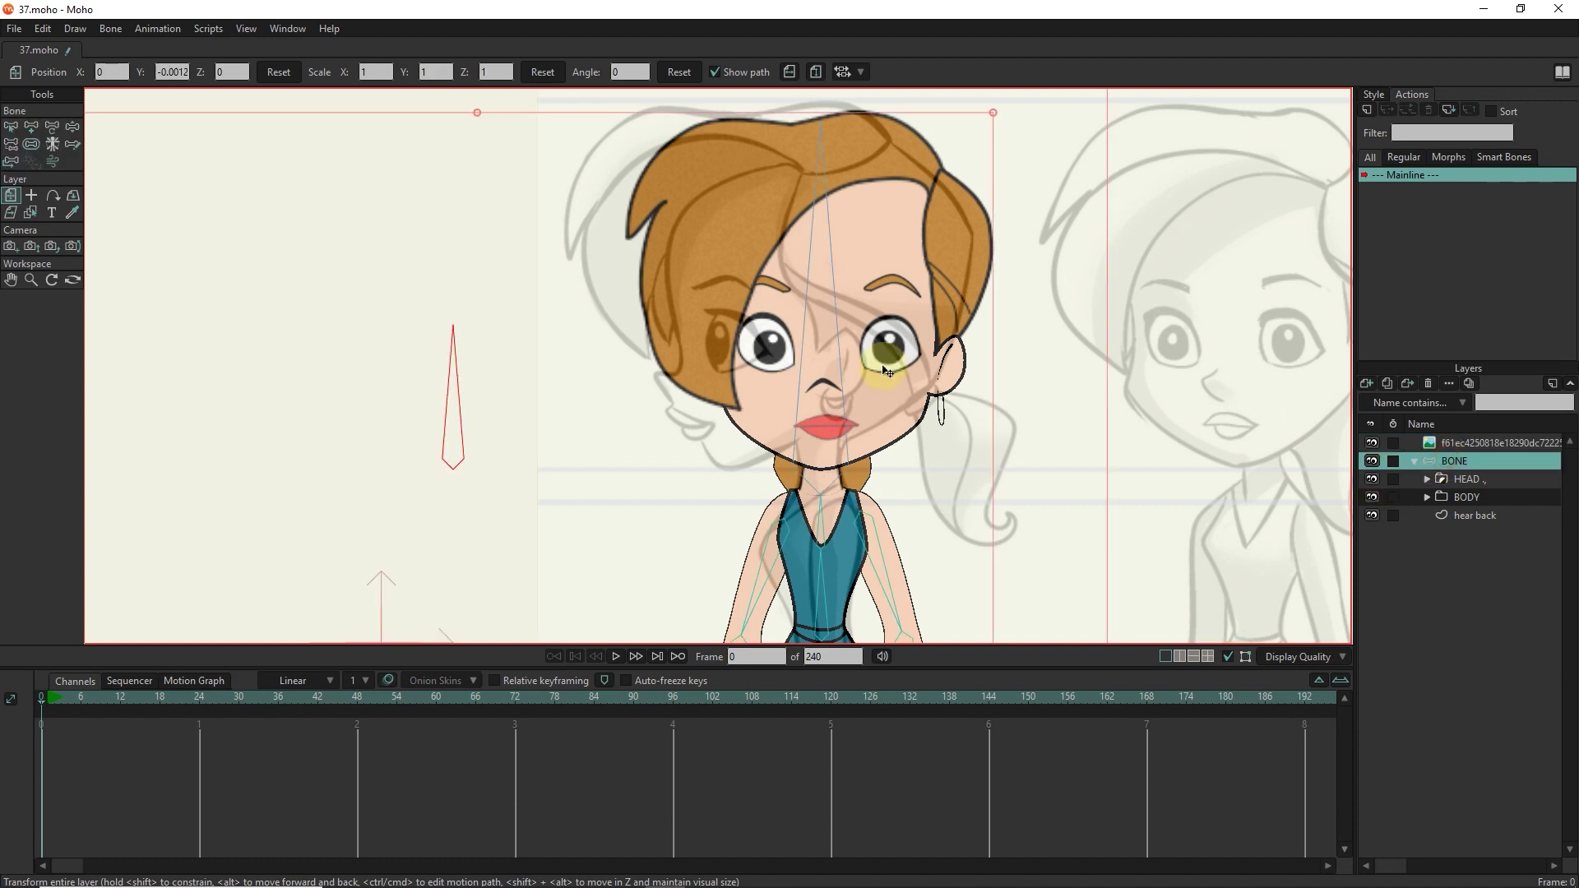
pyautogui.click(73, 144)
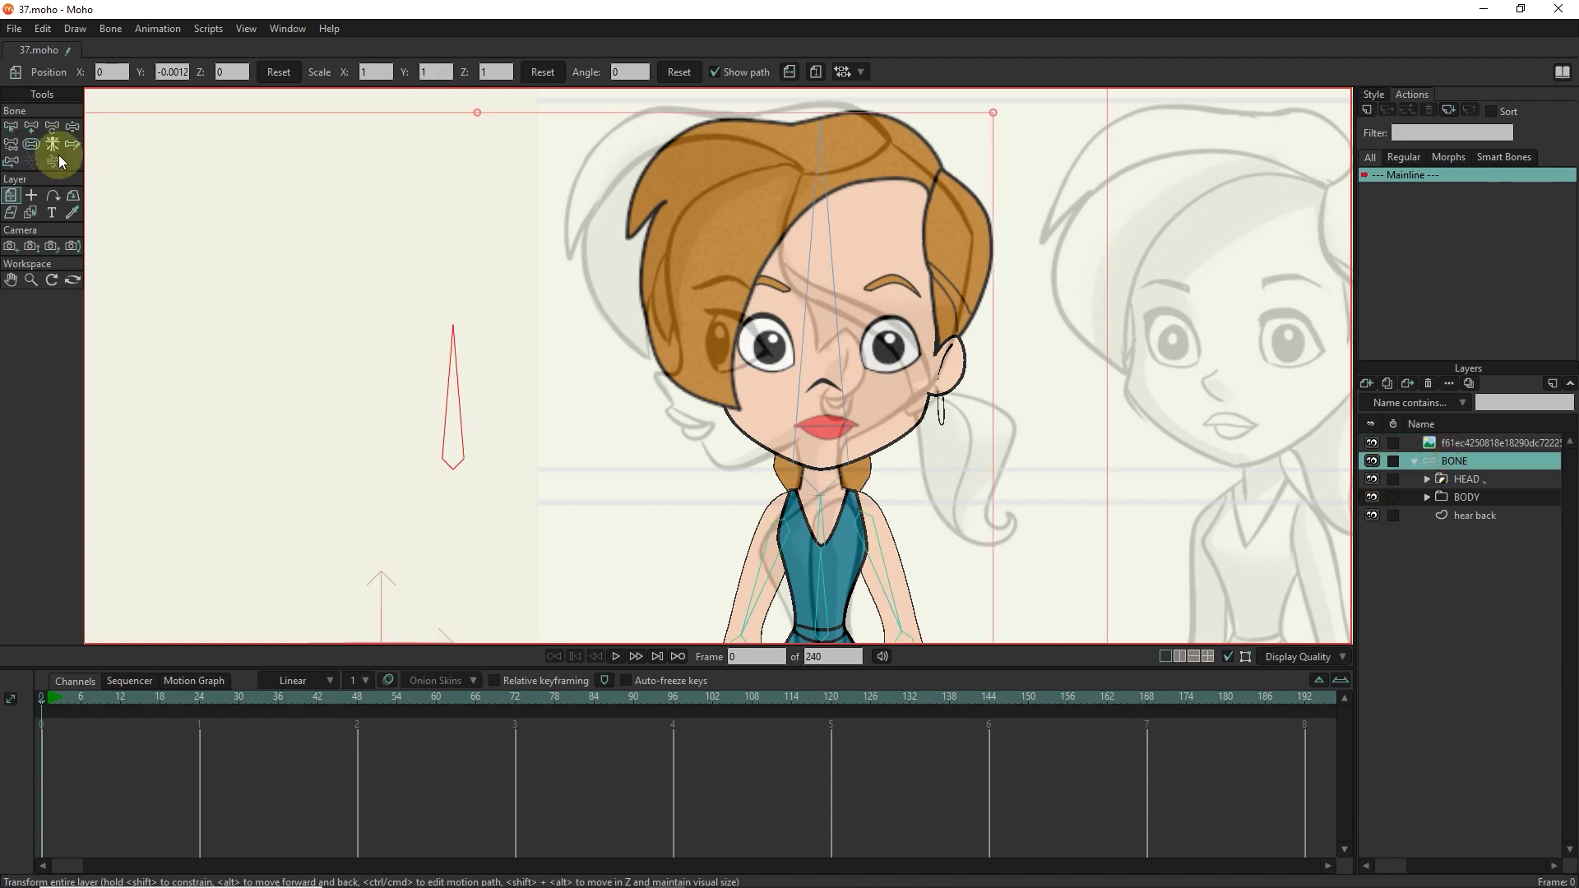
pyautogui.click(10, 144)
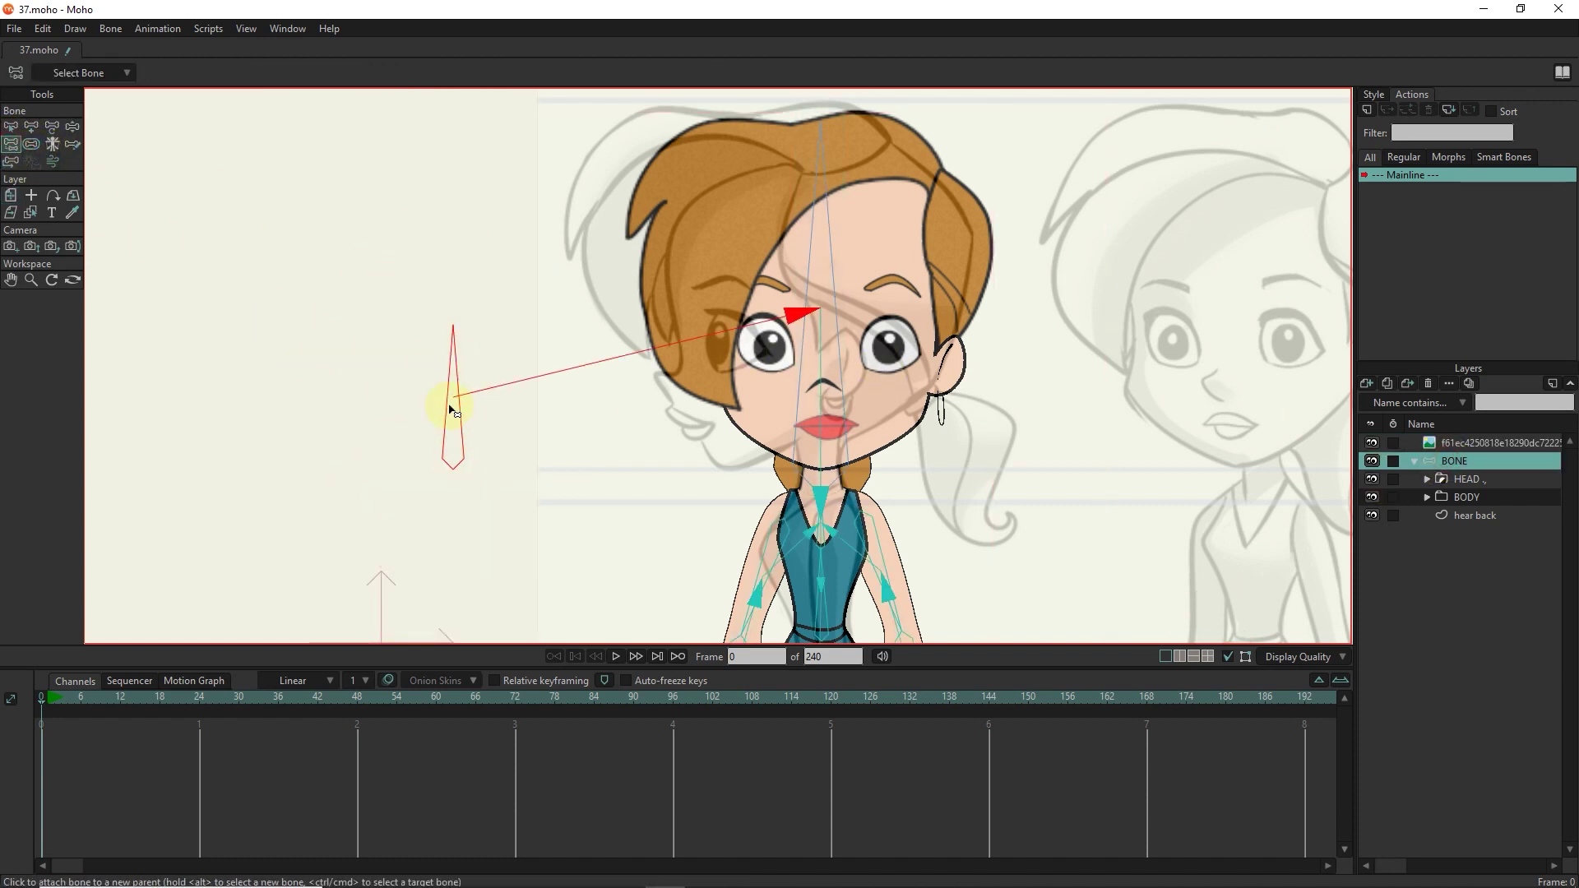
# Rename the detached bone as HEAD TURN and show its label.
pyautogui.click(11, 126)
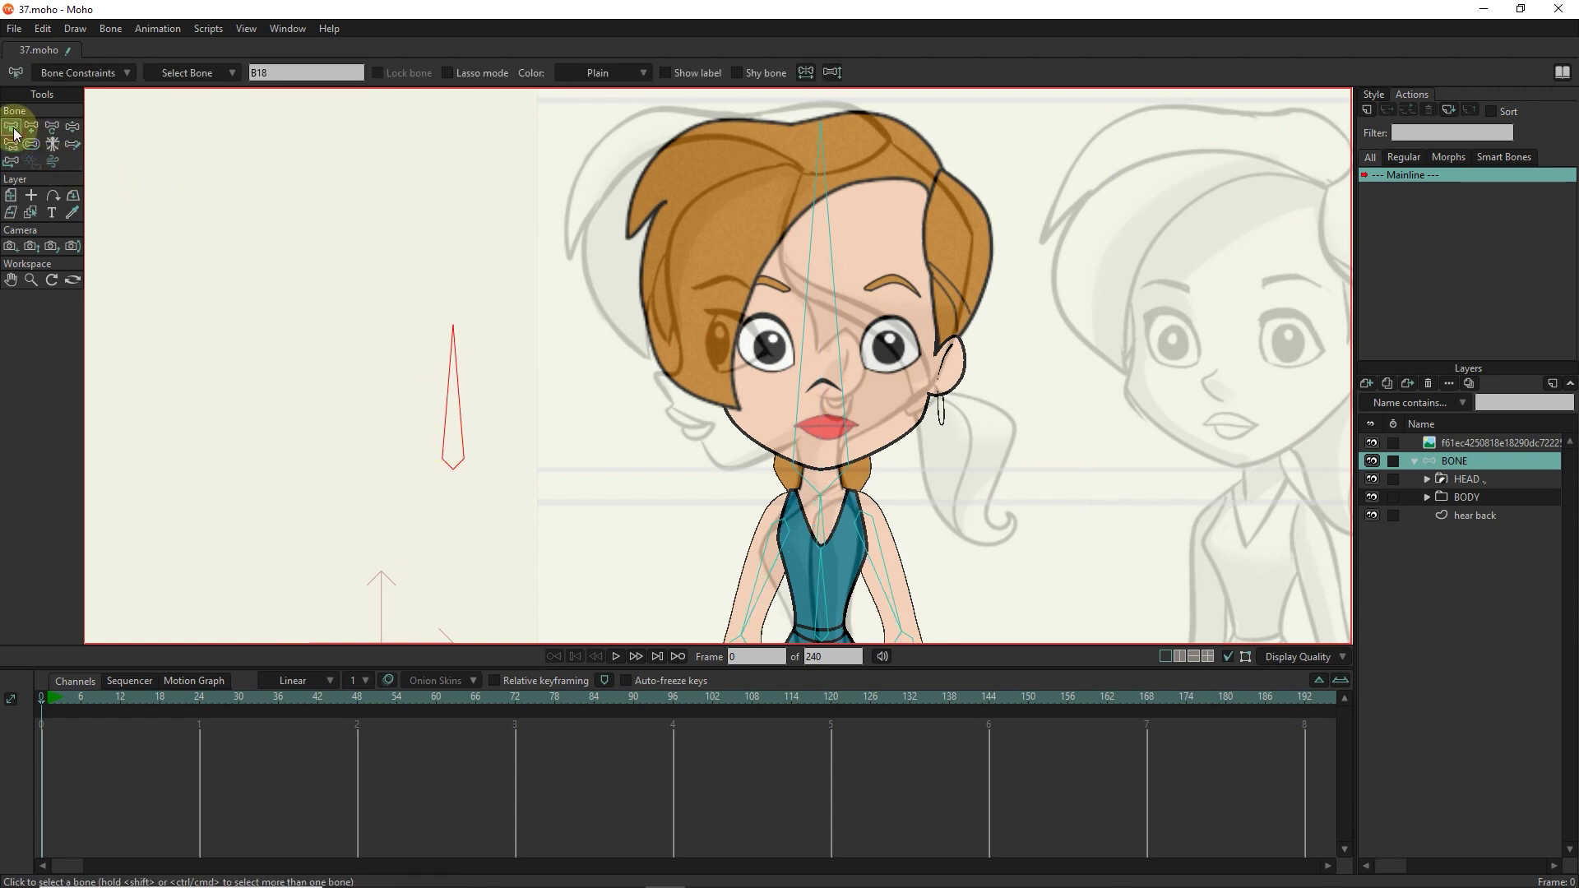
pyautogui.doubleClick(296, 72)
pyautogui.write('HEAD TURN')
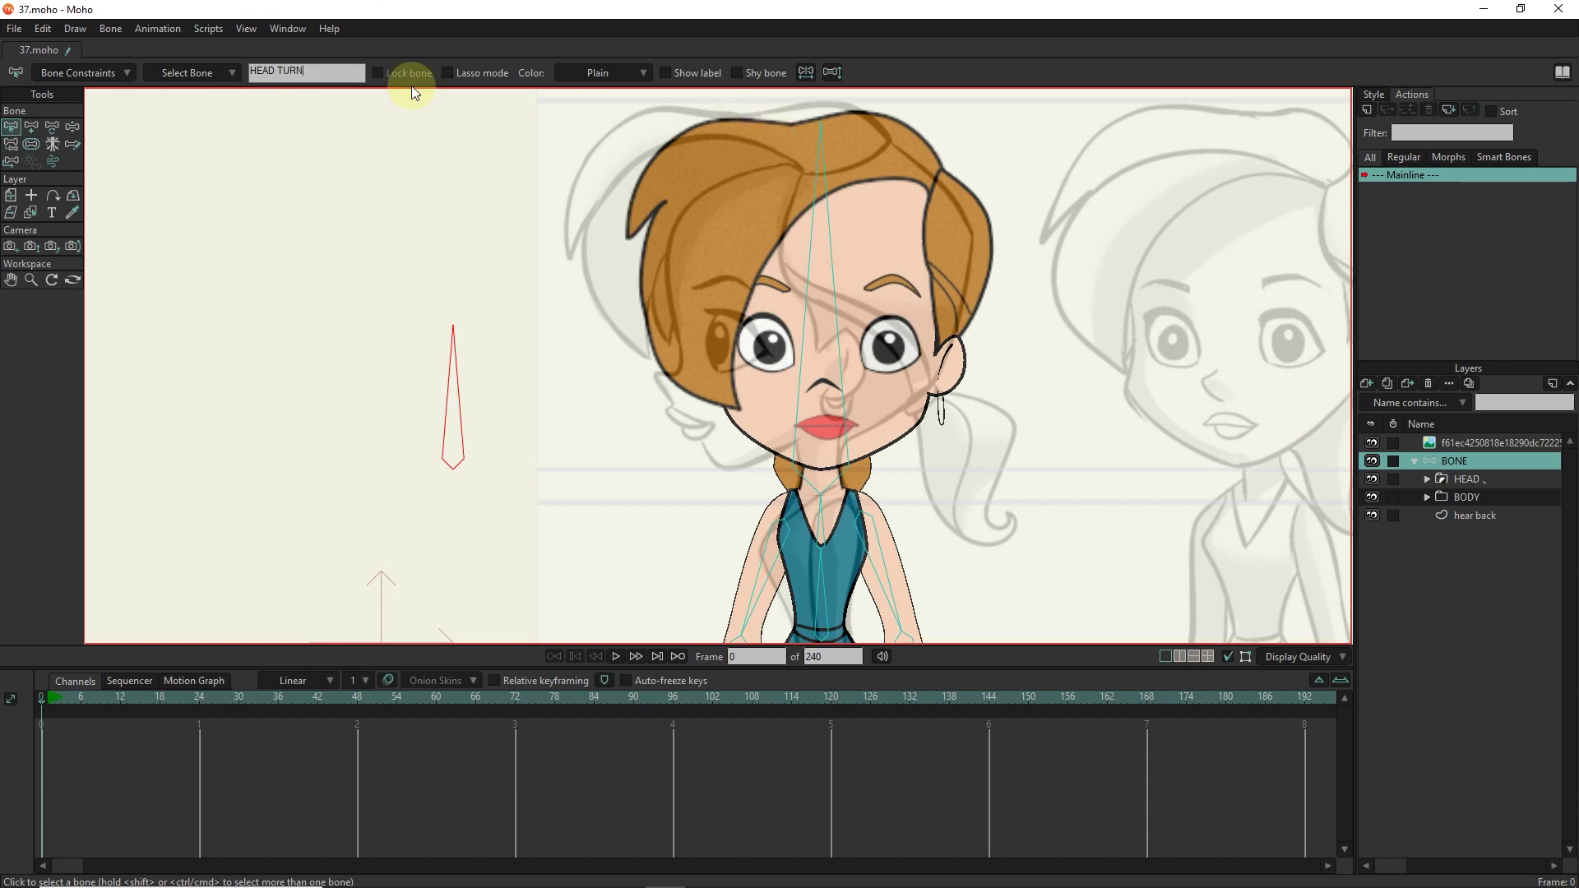
pyautogui.click(481, 487)
pyautogui.click(442, 446)
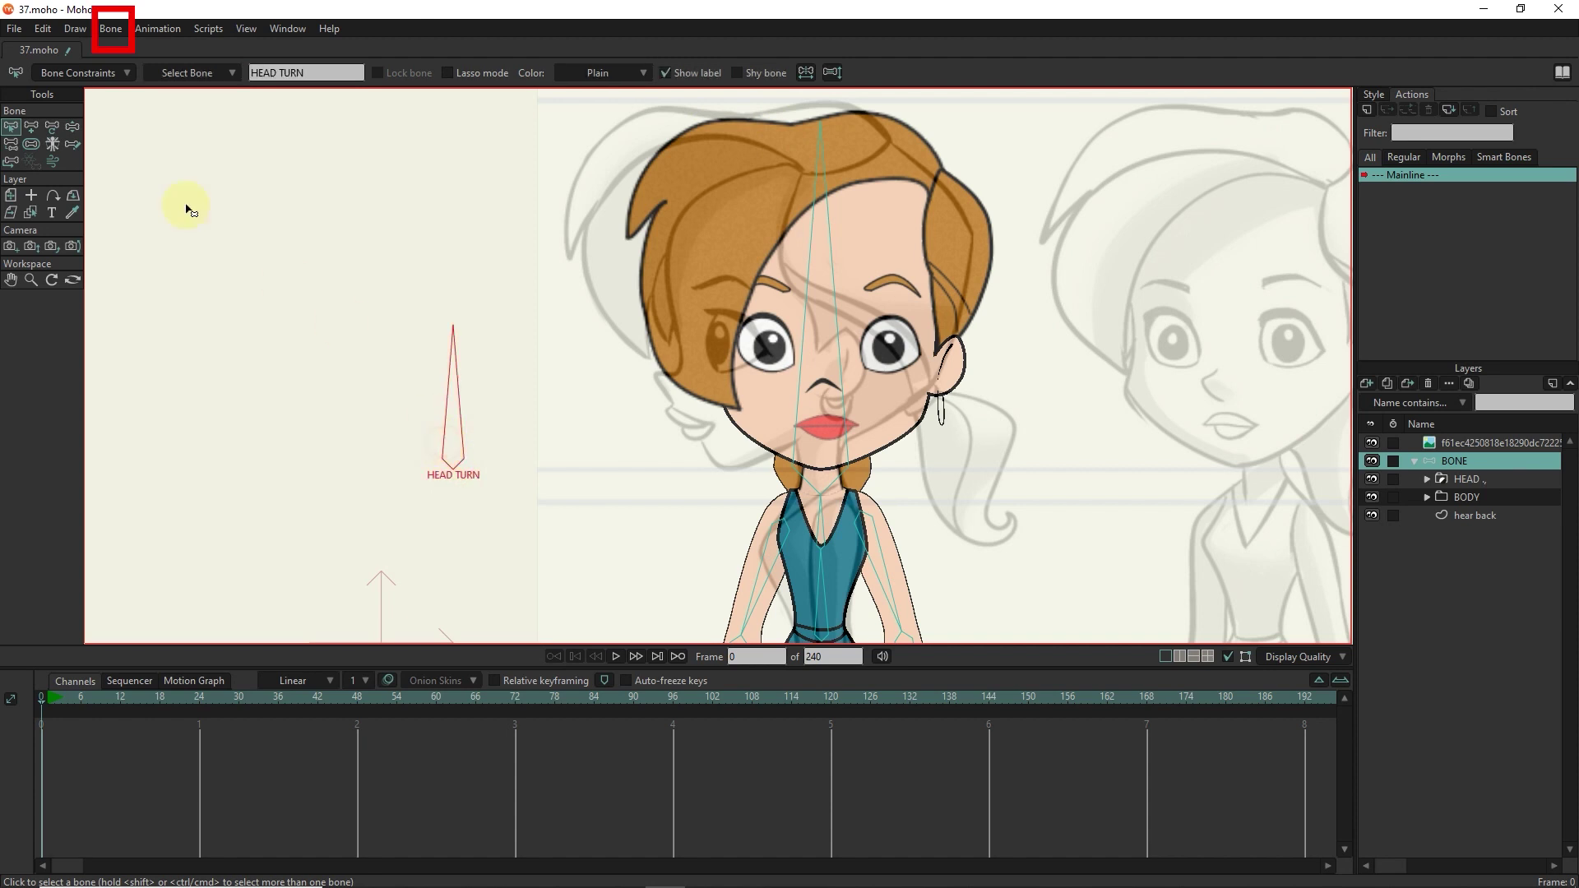
# Make a smart bone dial from HEAD TURN, from -90 to 90 degrees over 48 frames, with separate actions for positive and negative angles.
pyautogui.click(30, 140)
pyautogui.click(19, 129)
pyautogui.click(112, 31)
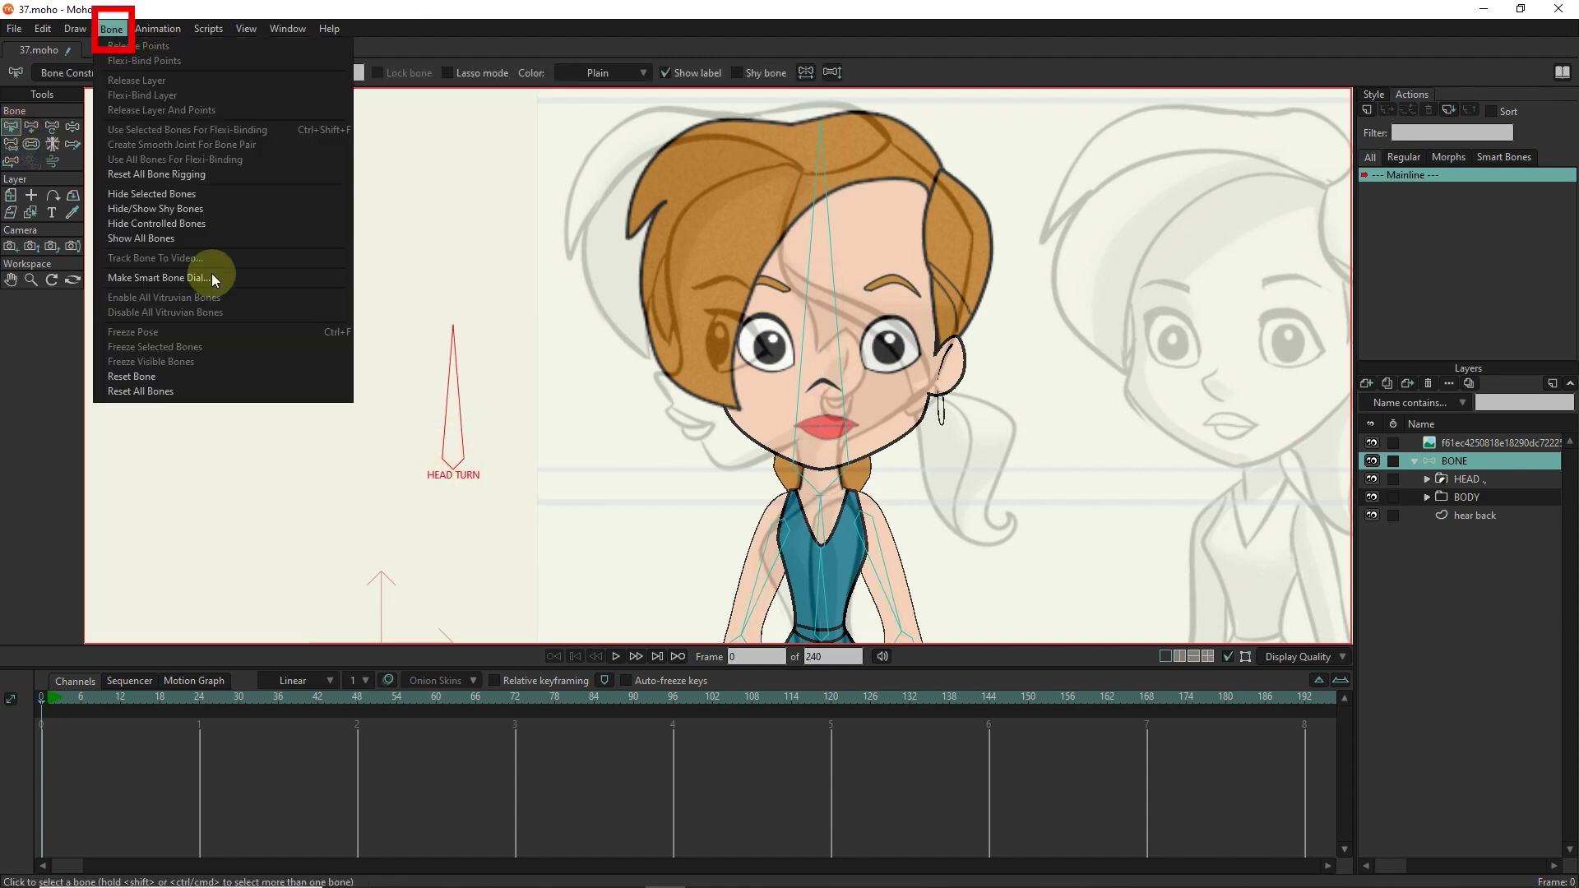
pyautogui.click(155, 278)
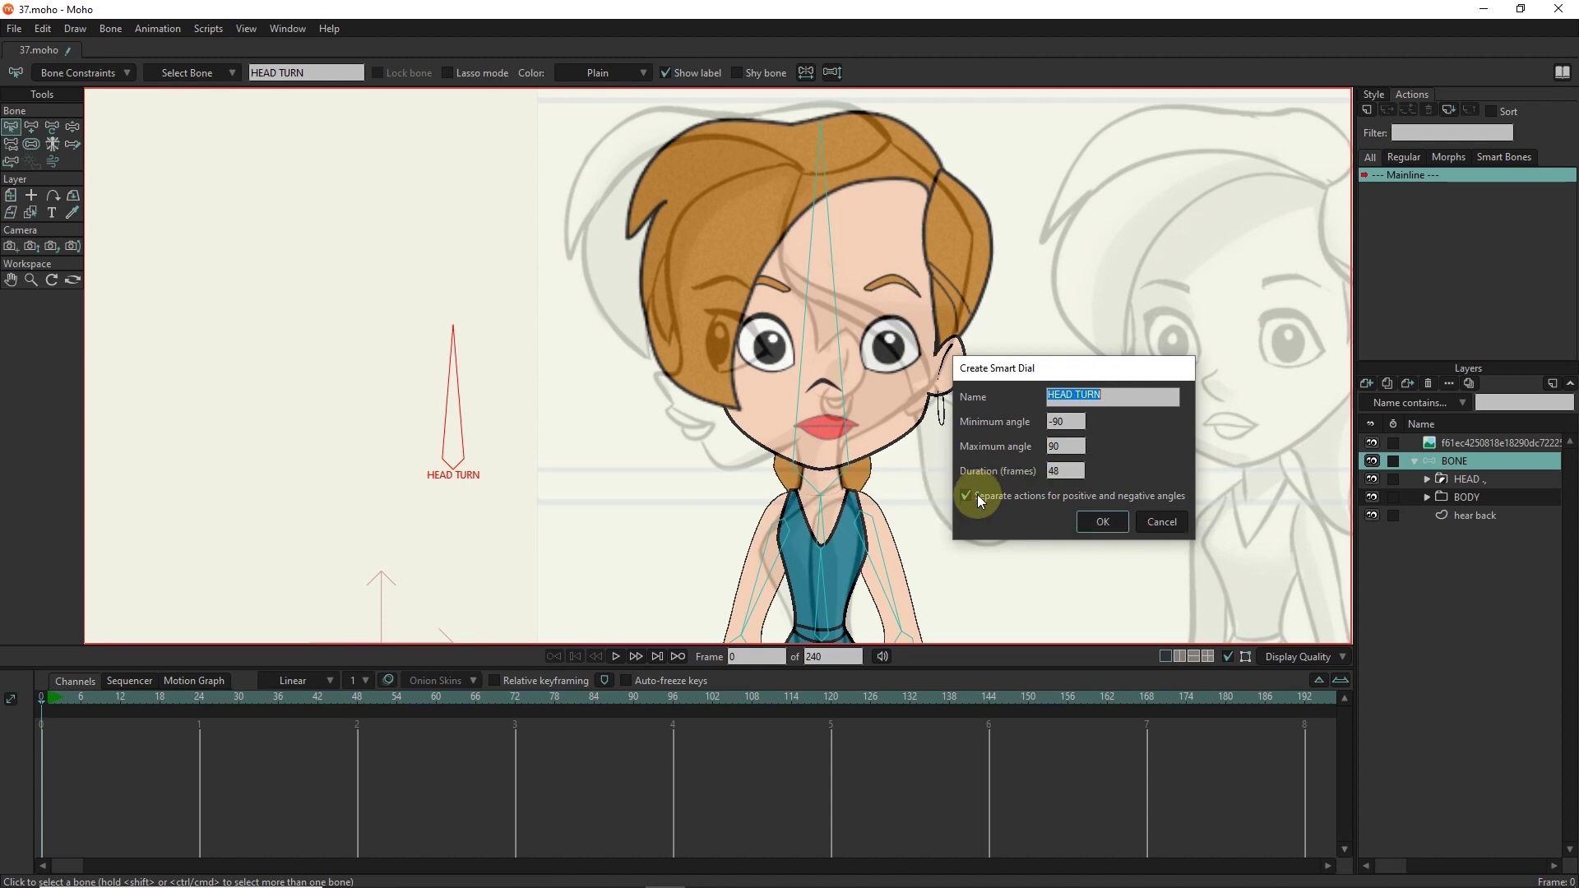
pyautogui.click(1106, 523)
# Move to frame 48 of the HEAD TURN action to pose the fully turned head.
pyautogui.moveTo(47, 699); pyautogui.dragTo(362, 708)
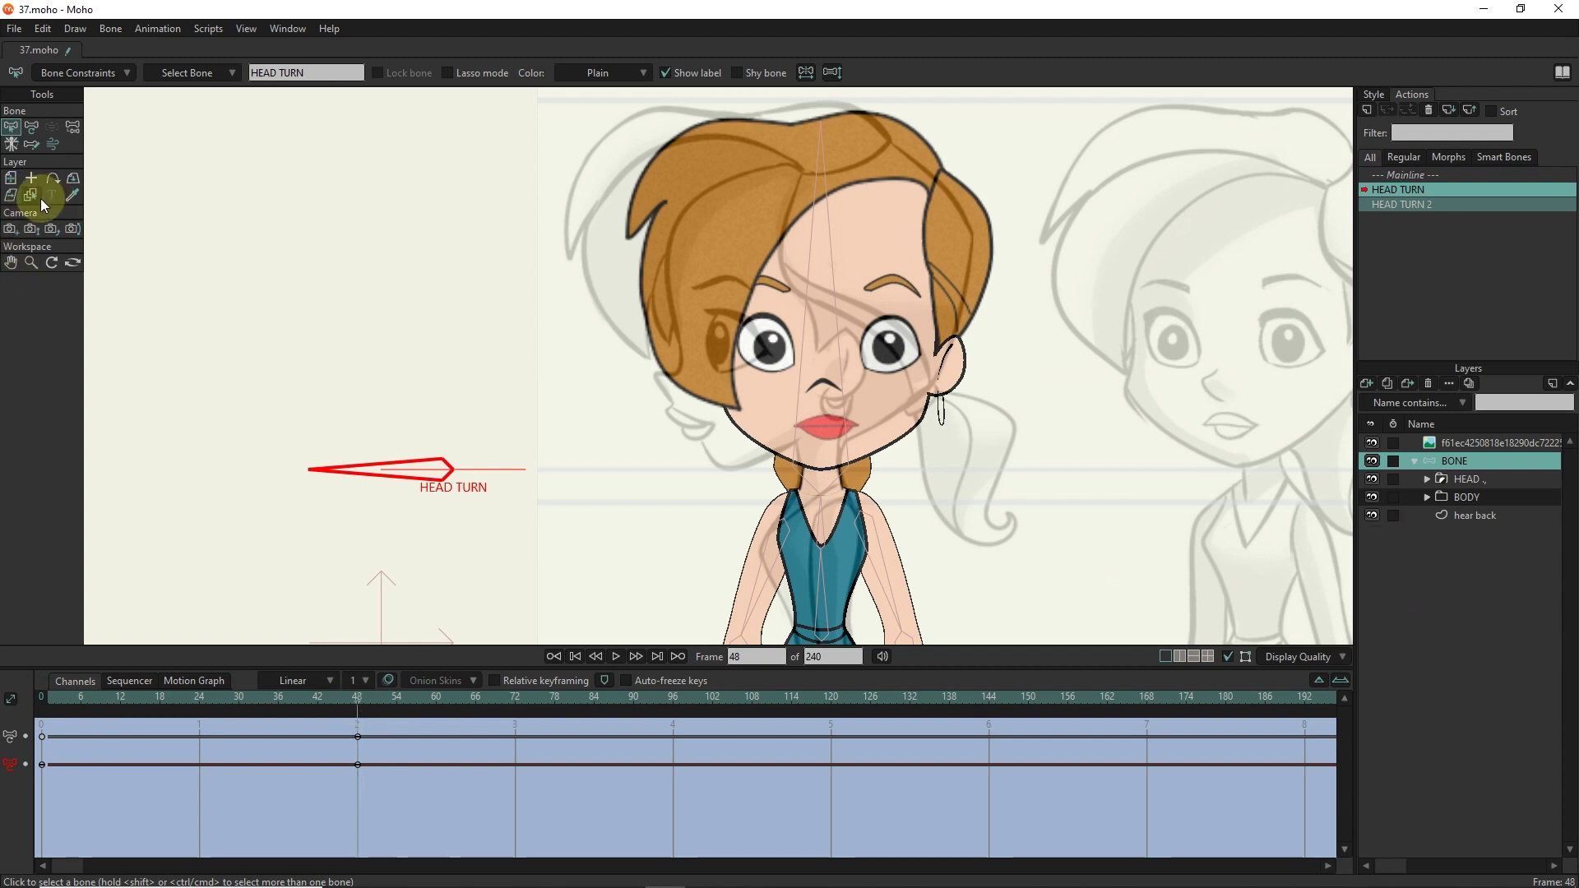
pyautogui.click(1375, 93)
pyautogui.click(1411, 94)
# Select the EYE L and EYE R layers together and shift them sideways onto the eye of the side-view reference.
pyautogui.click(31, 195)
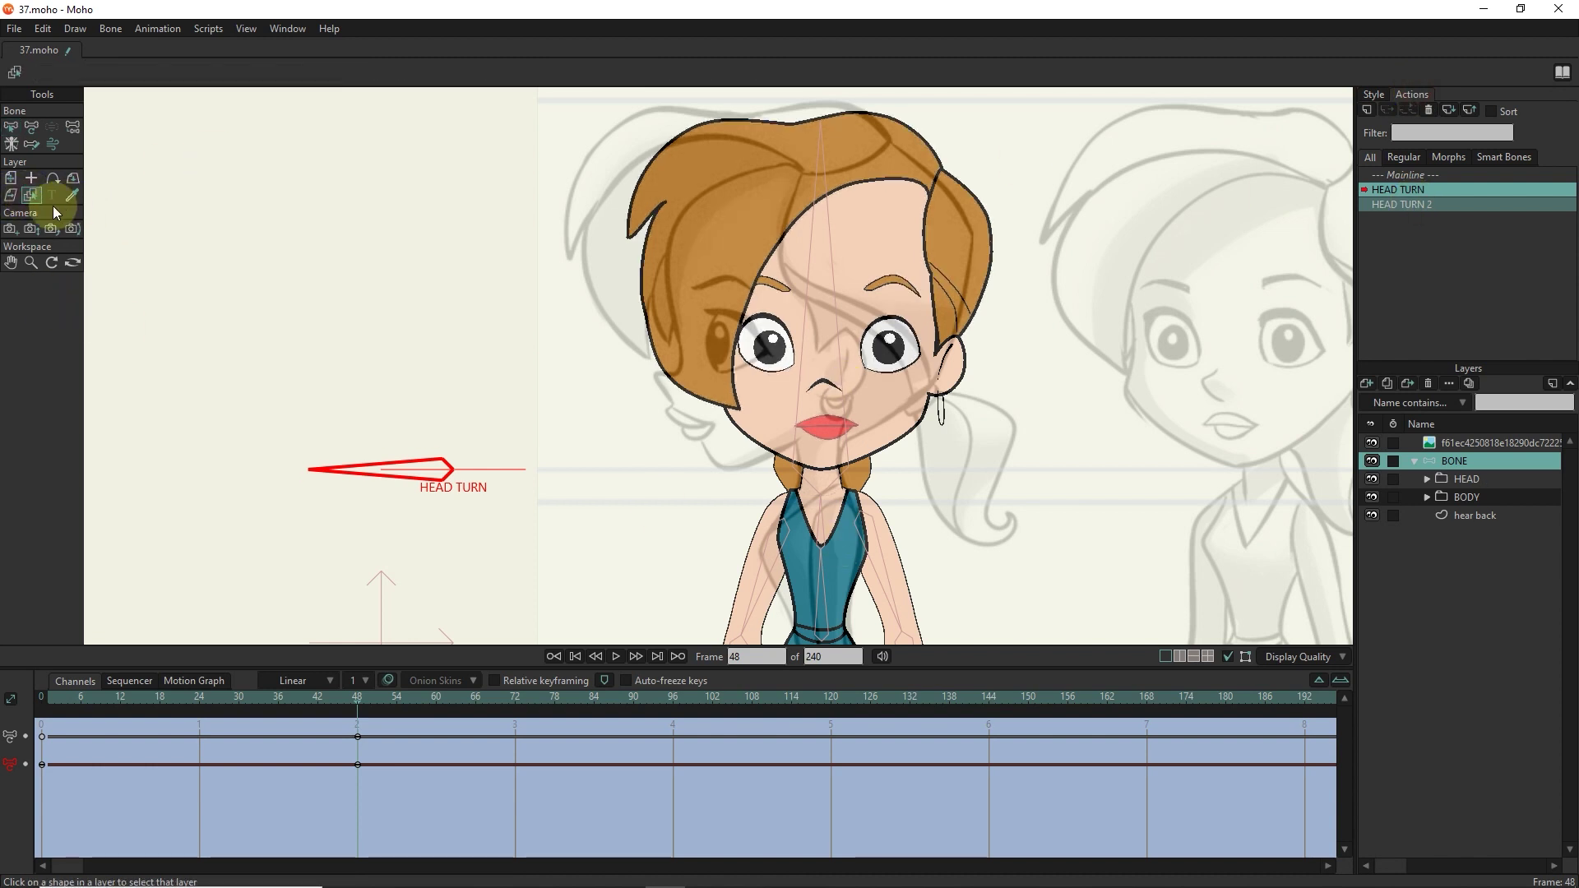
pyautogui.click(767, 399)
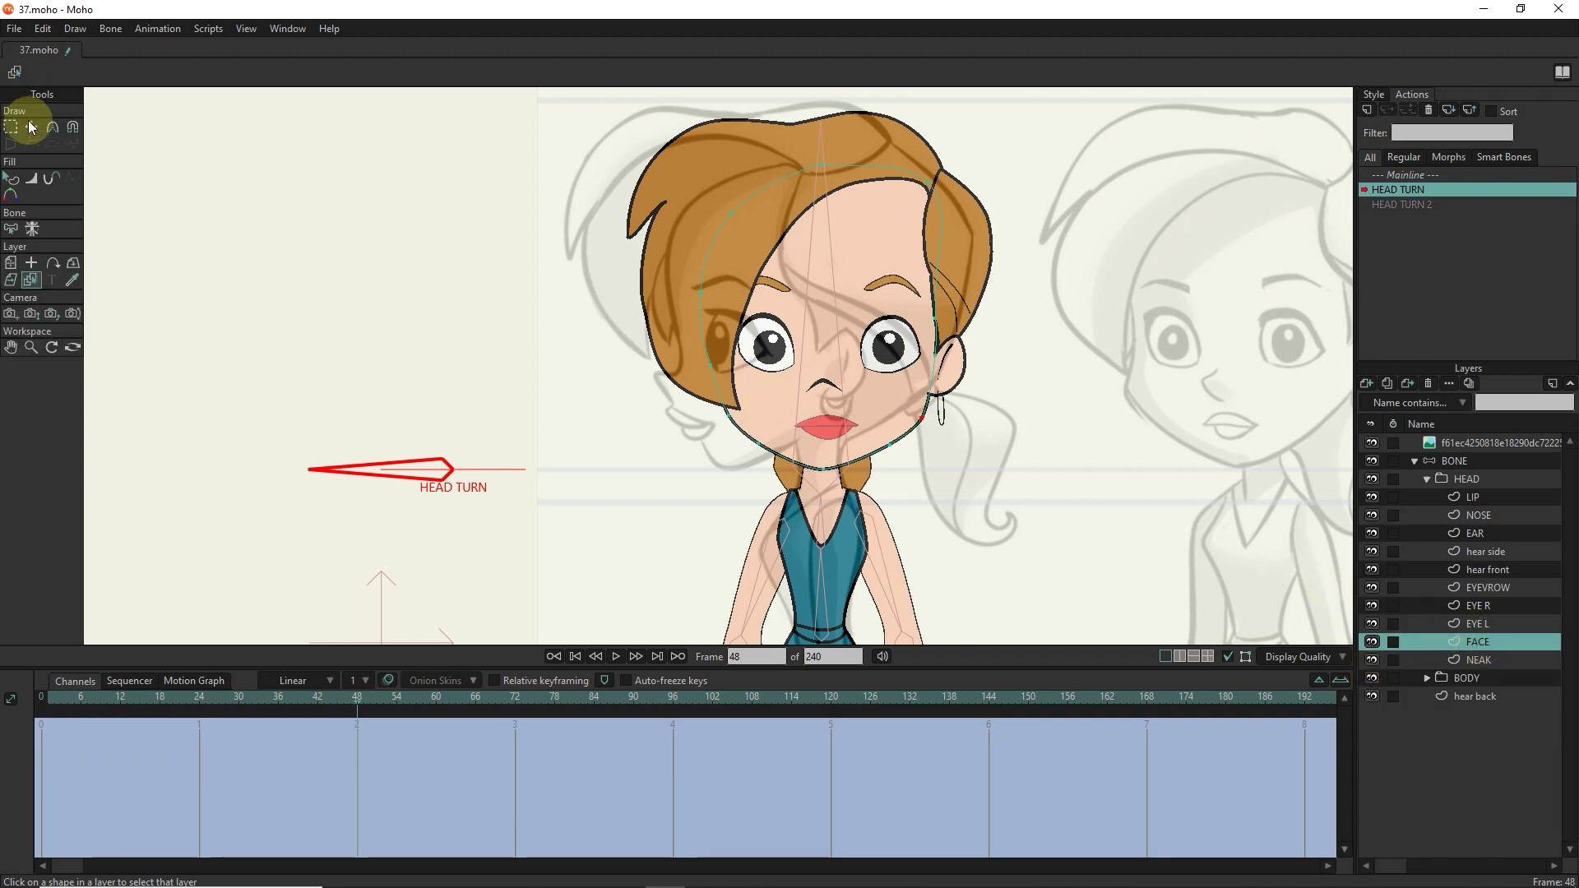
pyautogui.click(757, 343)
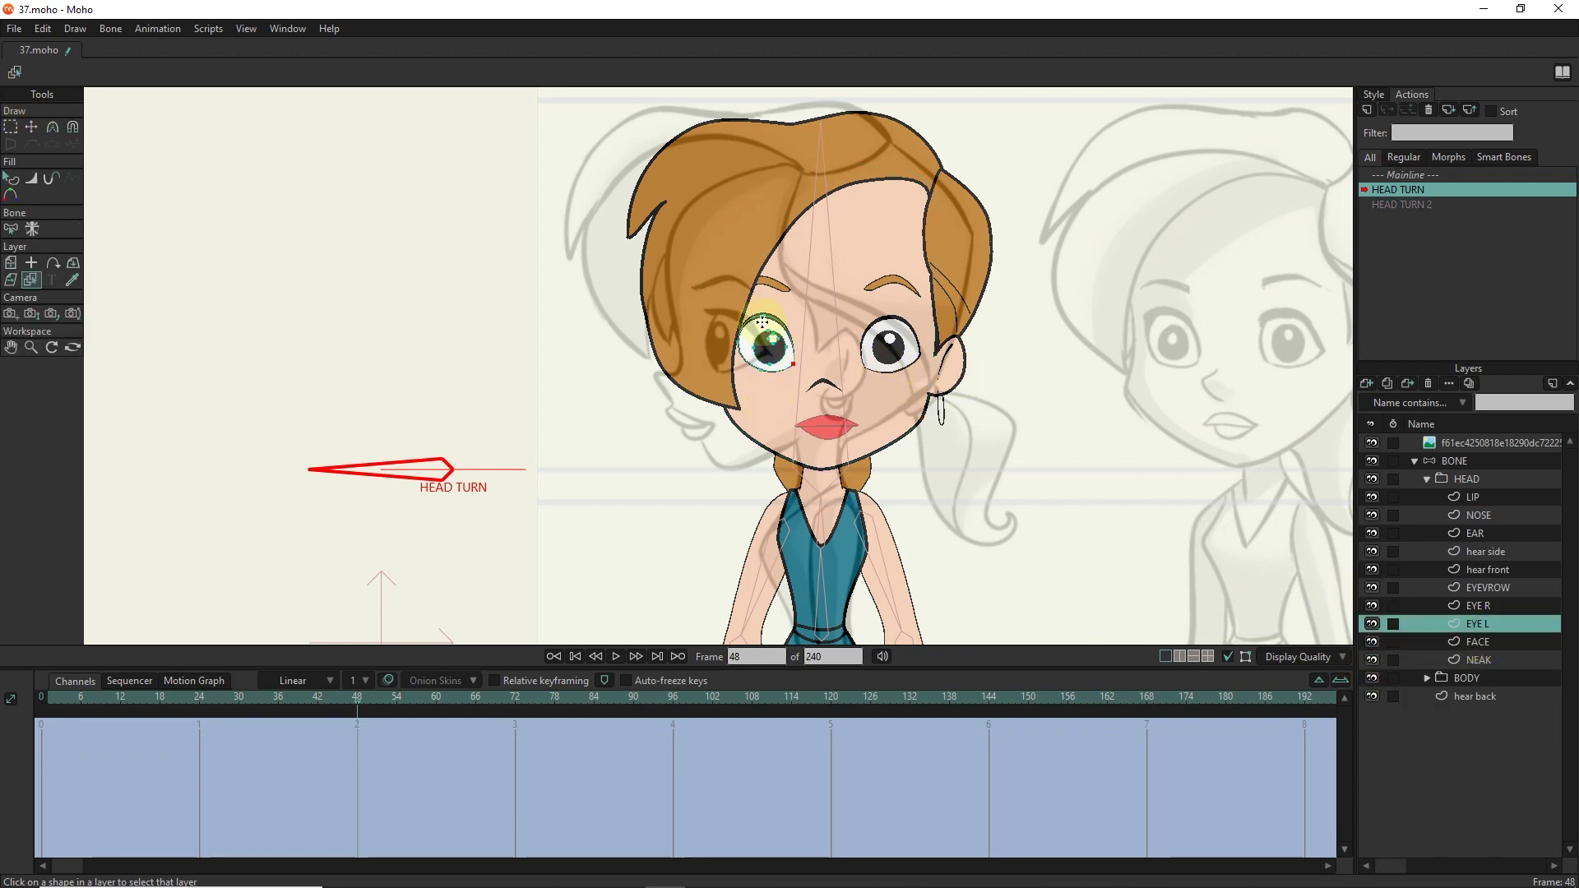
pyautogui.keyDown('ctrl'); pyautogui.click(1481, 607); pyautogui.keyUp('ctrl')
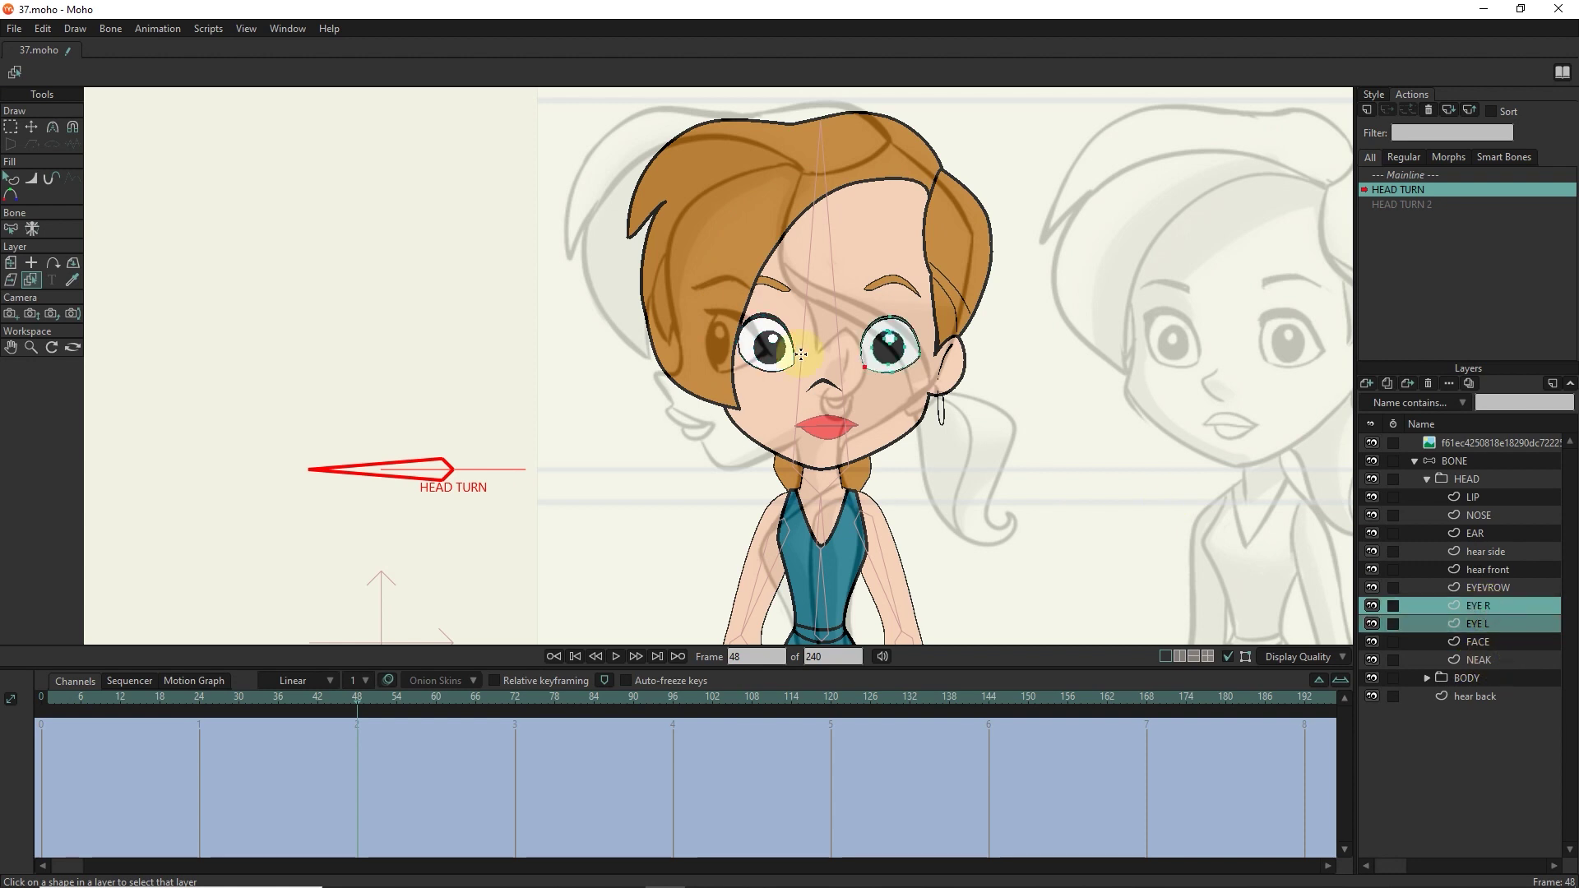
pyautogui.scroll(3, 881, 336)
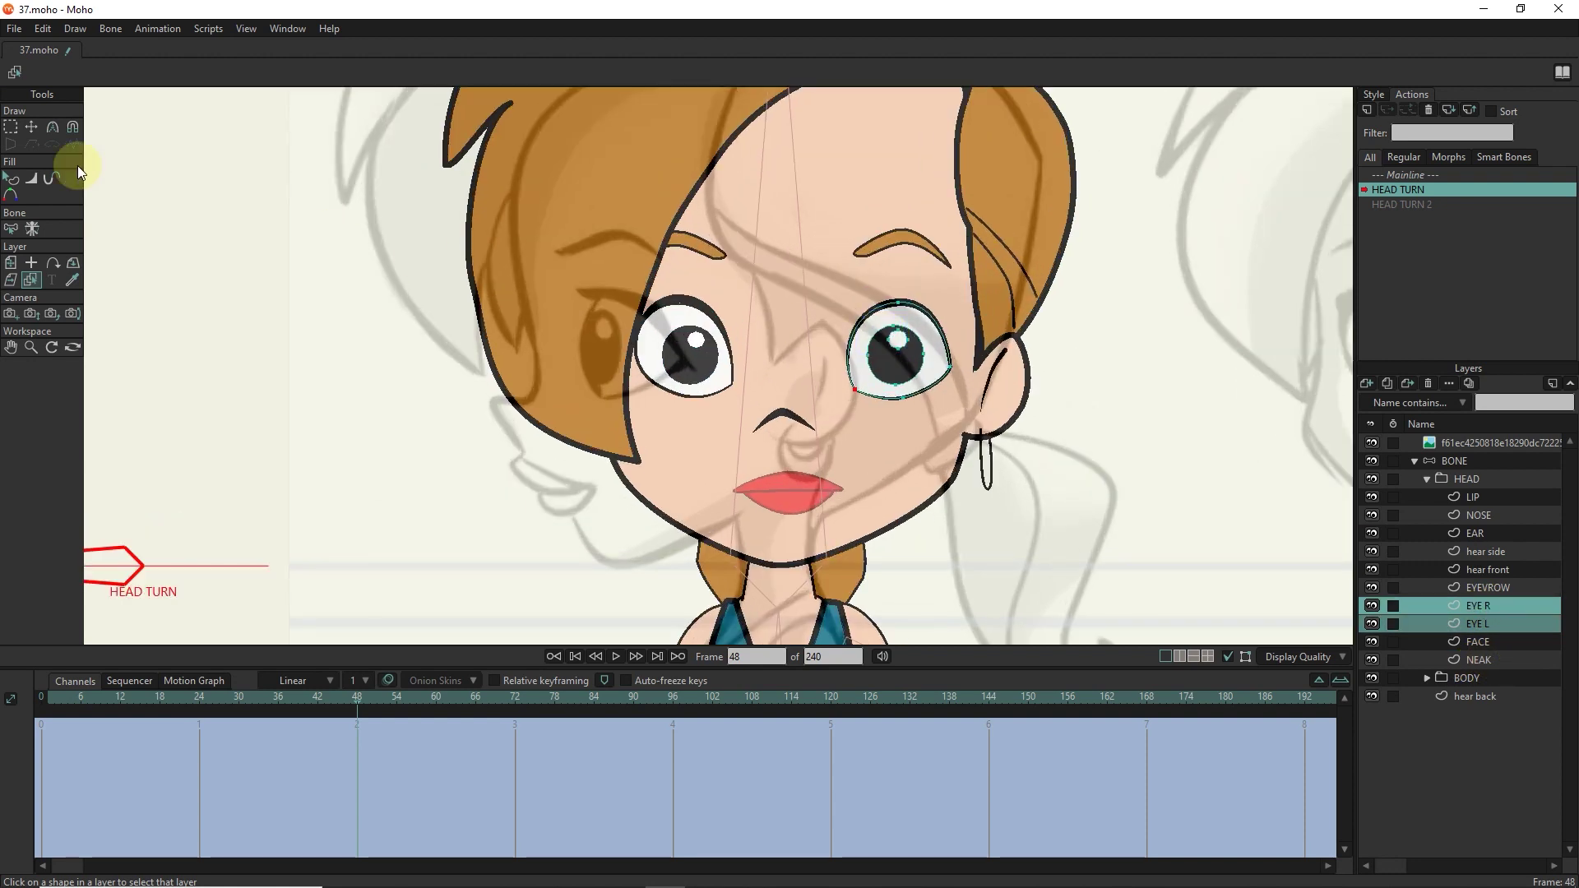
pyautogui.click(11, 264)
pyautogui.moveTo(839, 363); pyautogui.dragTo(650, 358)
# Shift the LIP, NOSE and EYEVROW layers sideways to their places on the side-view reference profile.
pyautogui.moveTo(813, 478); pyautogui.dragTo(574, 478)
pyautogui.moveTo(765, 423); pyautogui.dragTo(494, 428)
pyautogui.scroll(1, 767, 355)
pyautogui.scroll(1, 768, 355)
pyautogui.moveTo(855, 379); pyautogui.dragTo(758, 342)
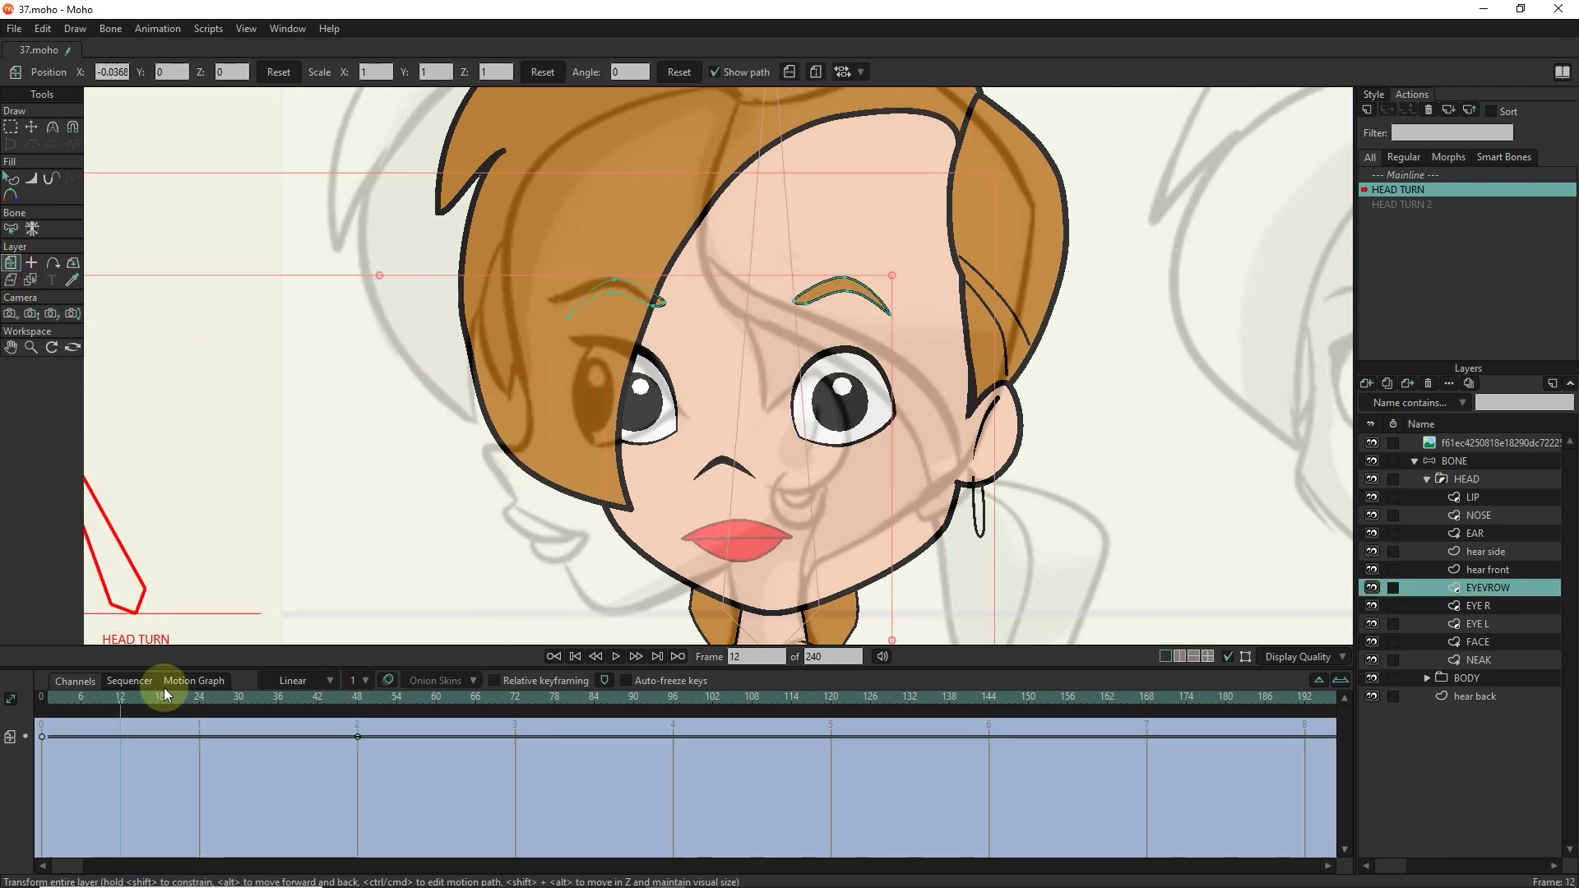
# Reshape the nose tip, chin and jaw points of the FACE outline to follow the side-view reference.
pyautogui.click(915, 410)
pyautogui.click(31, 127)
pyautogui.click(486, 448)
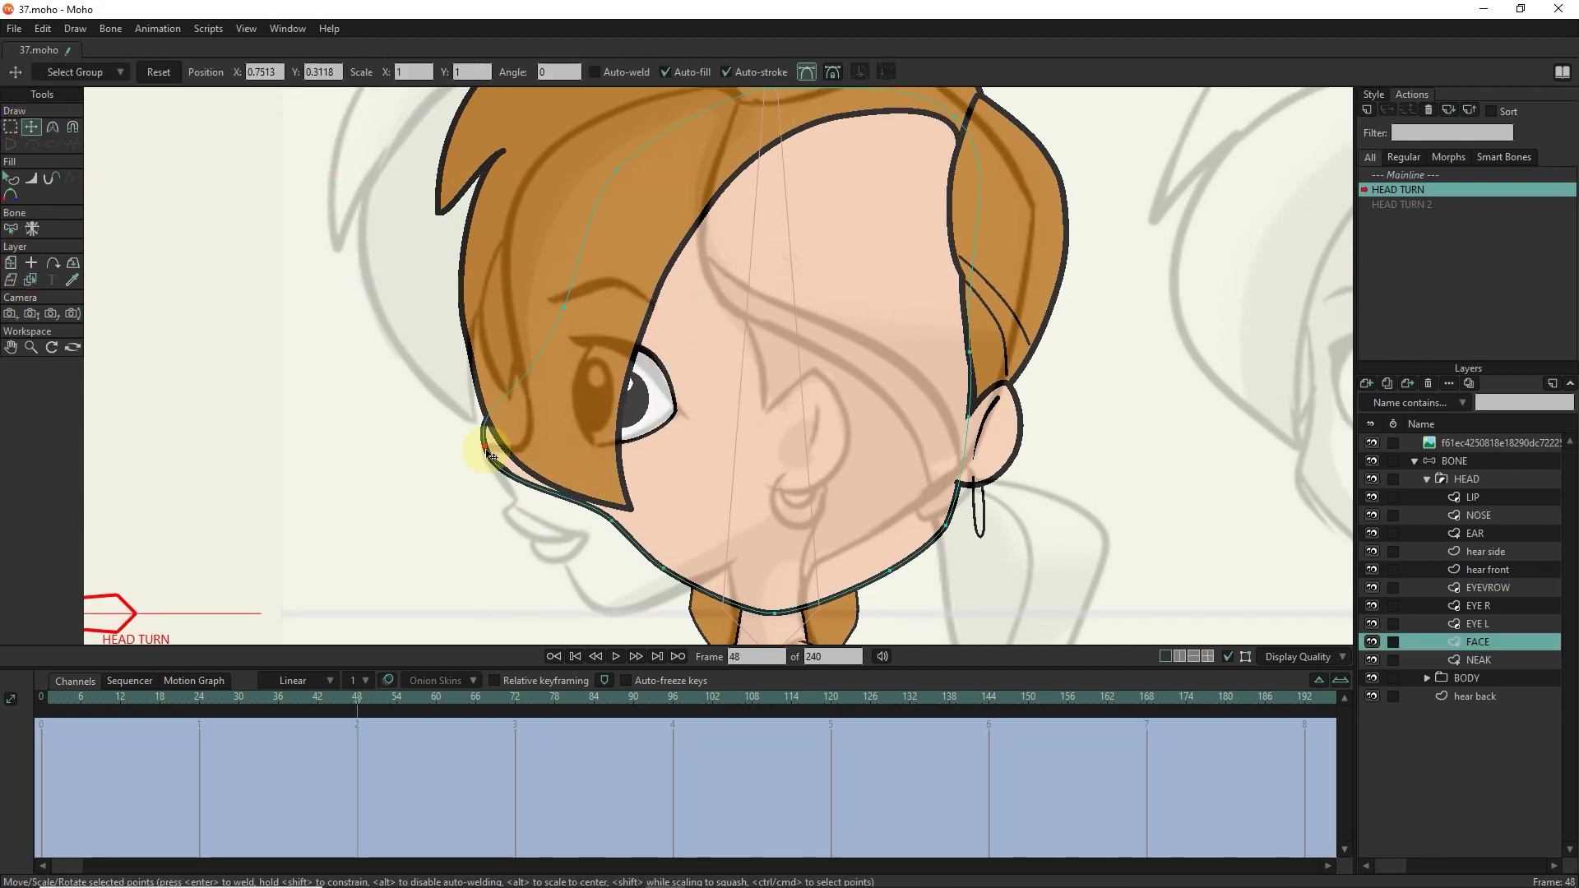
pyautogui.moveTo(613, 531); pyautogui.dragTo(571, 582)
pyautogui.moveTo(976, 574); pyautogui.dragTo(751, 557)
# Refine the nose bridge, forehead and back edge of the FACE outline against the side-view reference.
pyautogui.click(962, 363)
pyautogui.moveTo(962, 363); pyautogui.dragTo(971, 440)
pyautogui.click(511, 494)
pyautogui.moveTo(516, 492); pyautogui.dragTo(527, 499)
pyautogui.scroll(2, 526, 499)
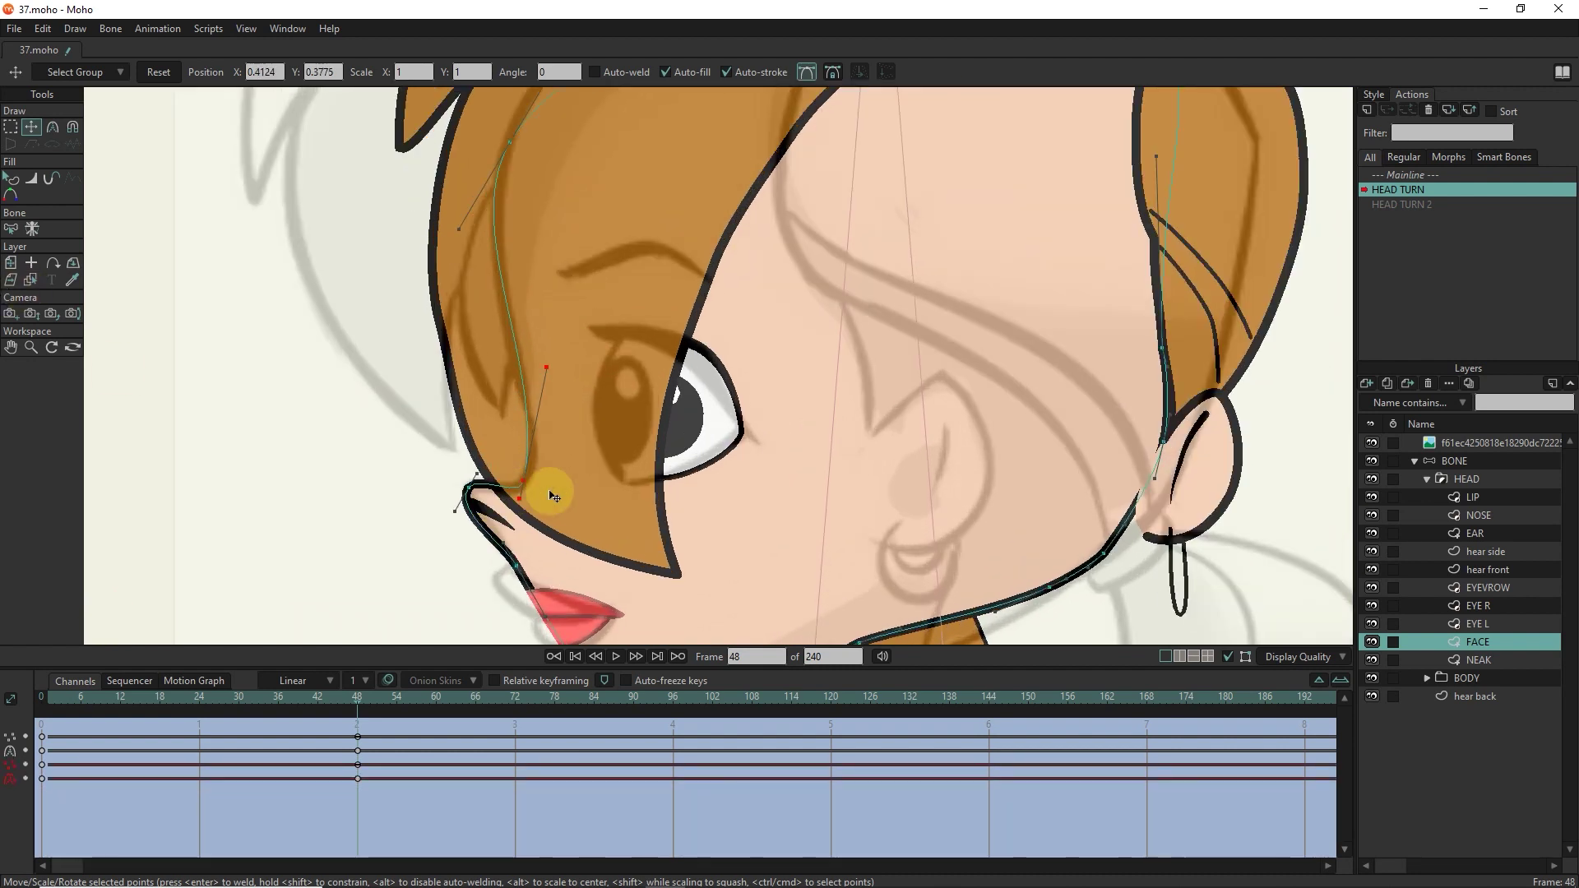
pyautogui.scroll(2, 529, 468)
pyautogui.scroll(-4, 557, 378)
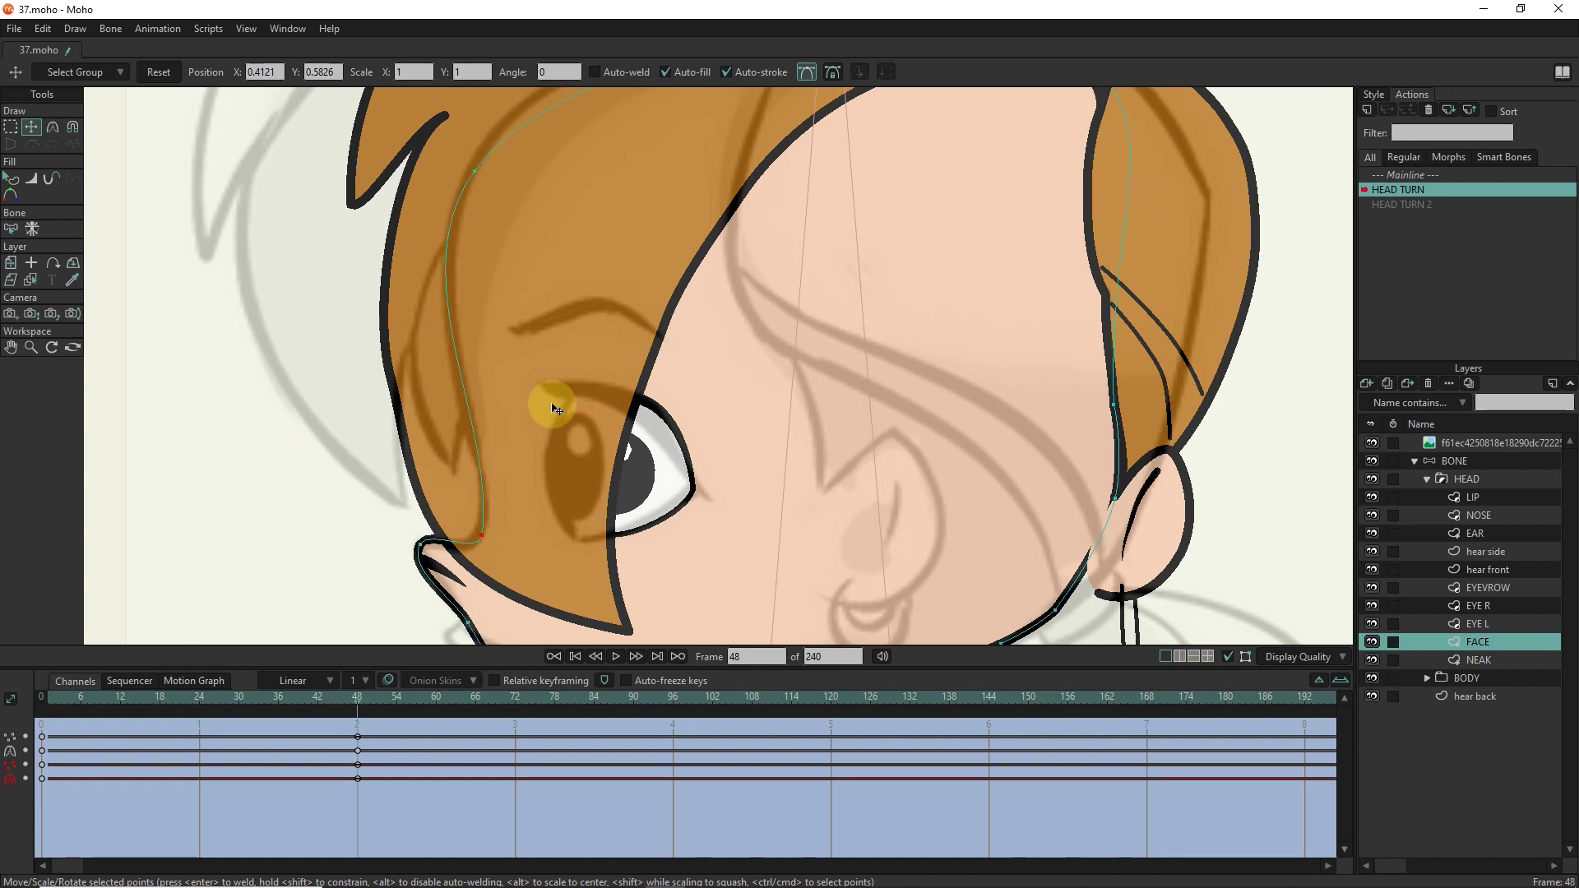
pyautogui.scroll(4, 493, 521)
pyautogui.click(520, 518)
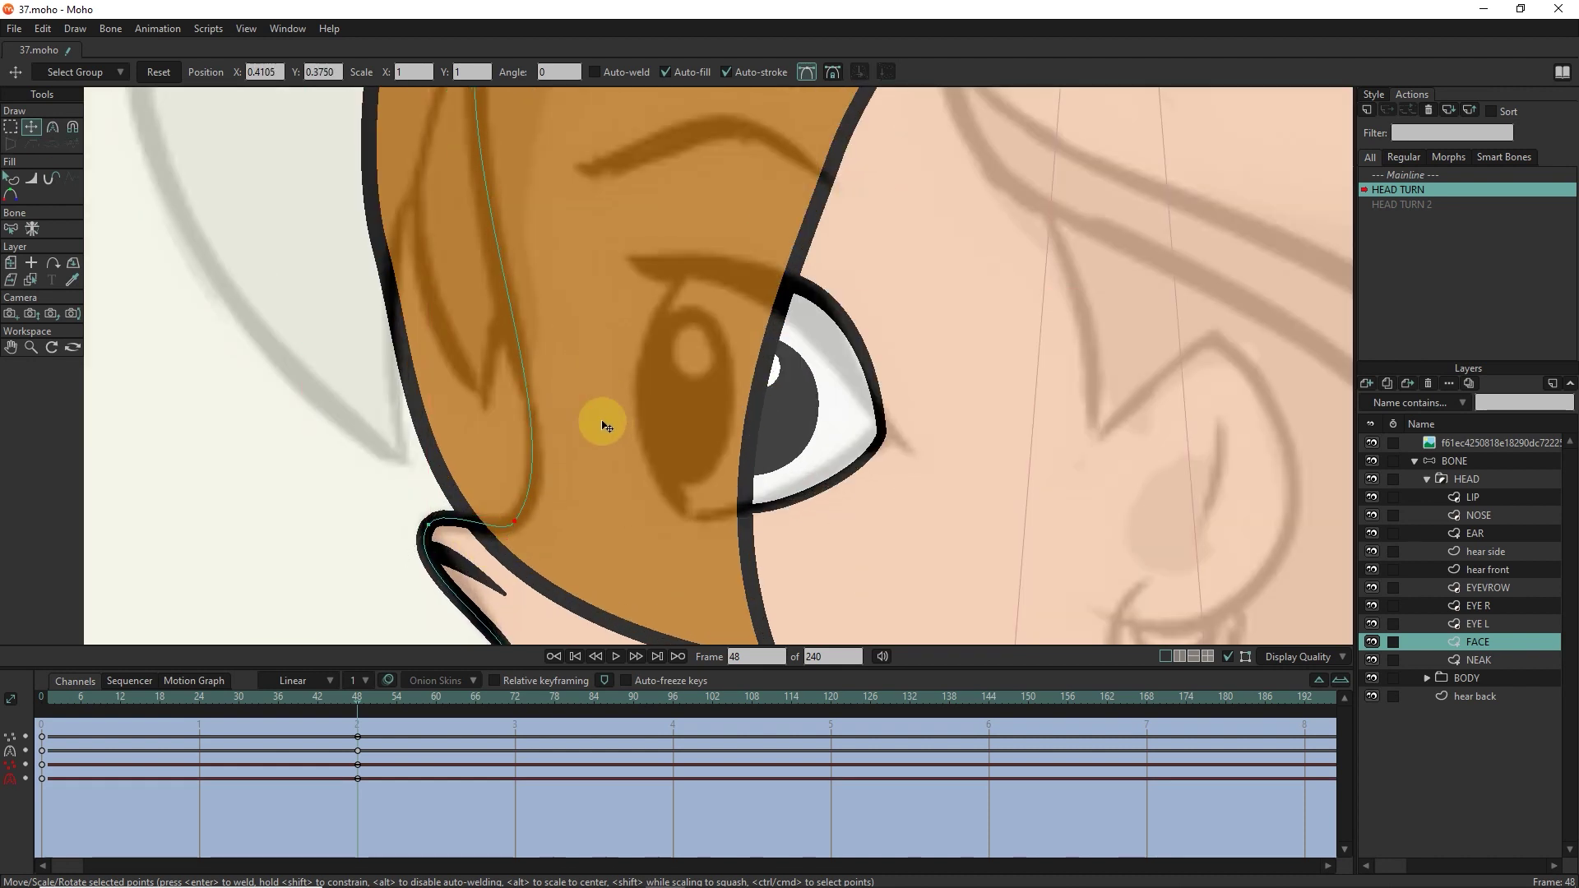
pyautogui.scroll(-4, 493, 528)
pyautogui.click(1002, 239)
pyautogui.scroll(-2, 971, 263)
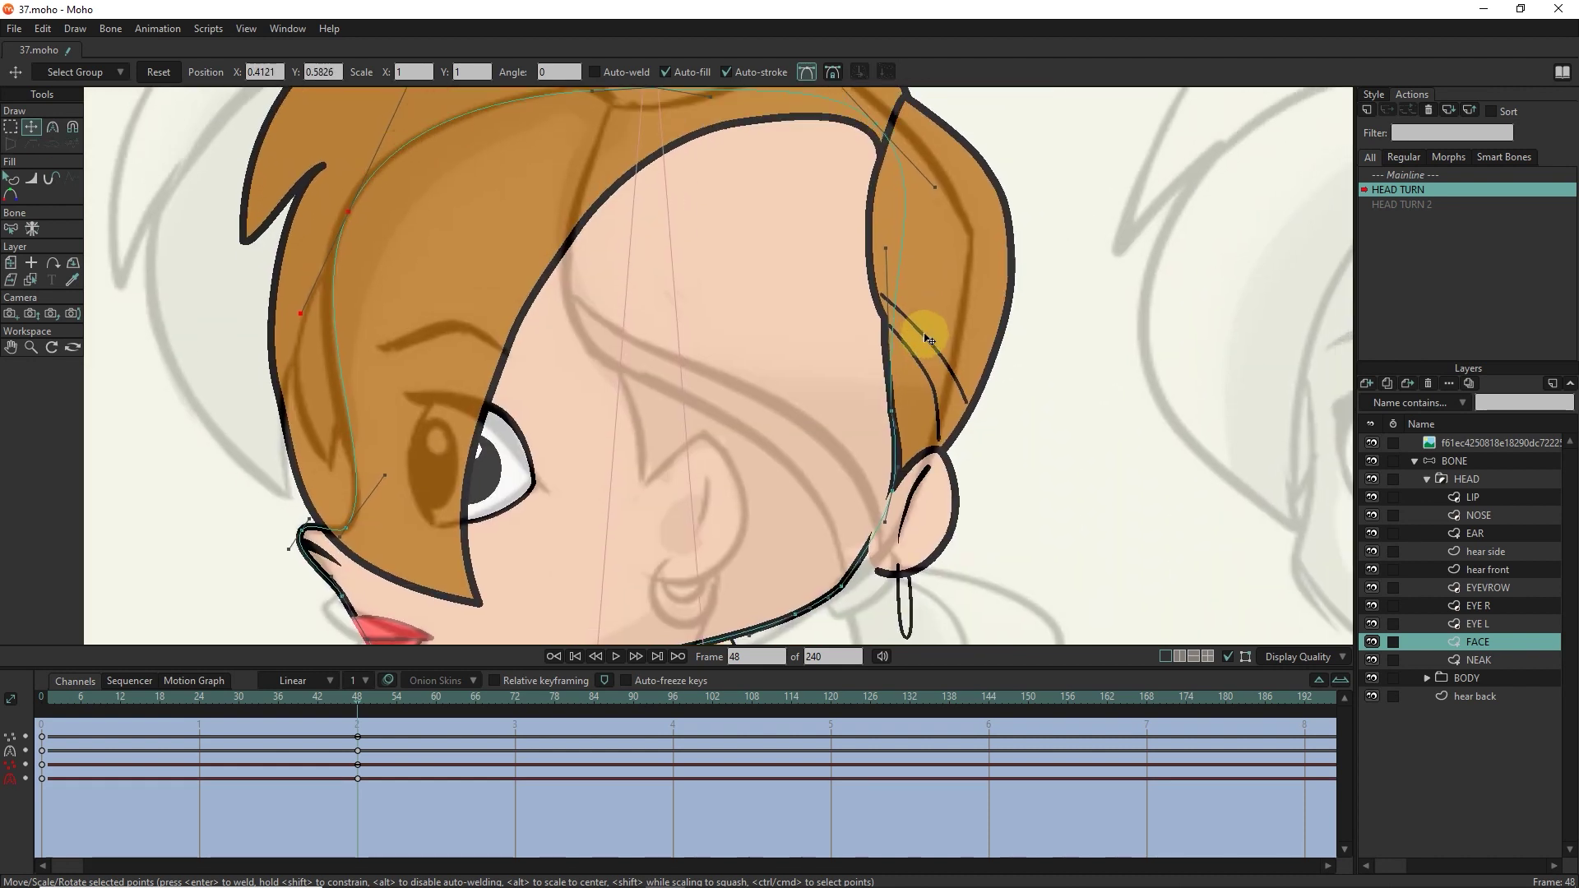
# Shift the EAR layer onto the side-view reference ear and adjust its outer curve and inner line to match.
pyautogui.click(10, 262)
pyautogui.moveTo(952, 424); pyautogui.dragTo(670, 417)
pyautogui.click(31, 127)
pyautogui.click(699, 473)
pyautogui.scroll(3, 701, 475)
pyautogui.click(723, 387)
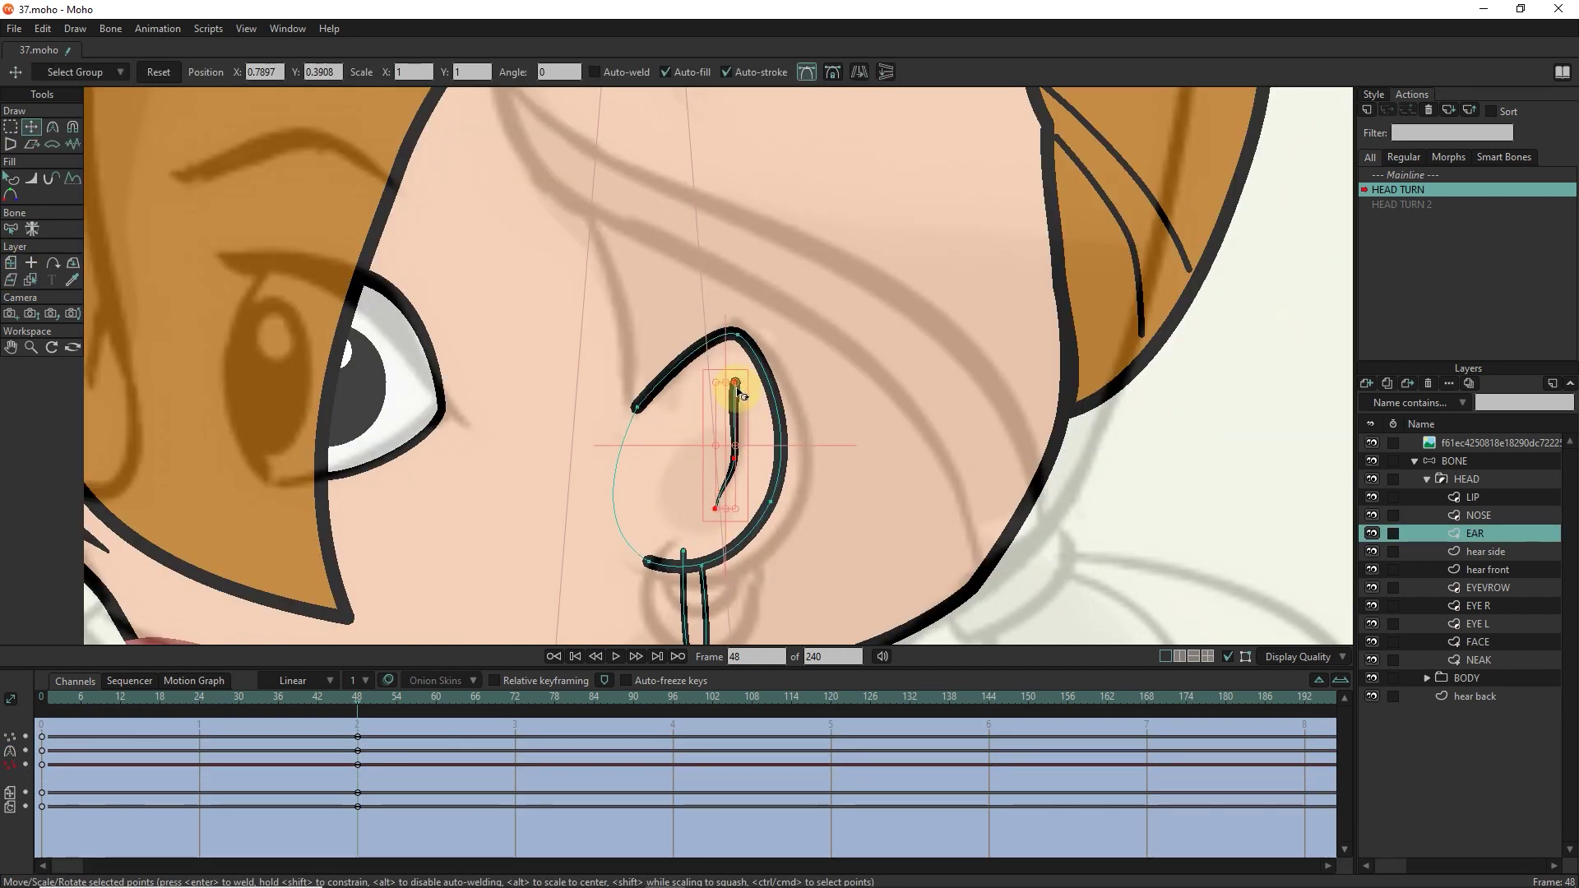
pyautogui.click(716, 492)
pyautogui.click(773, 502)
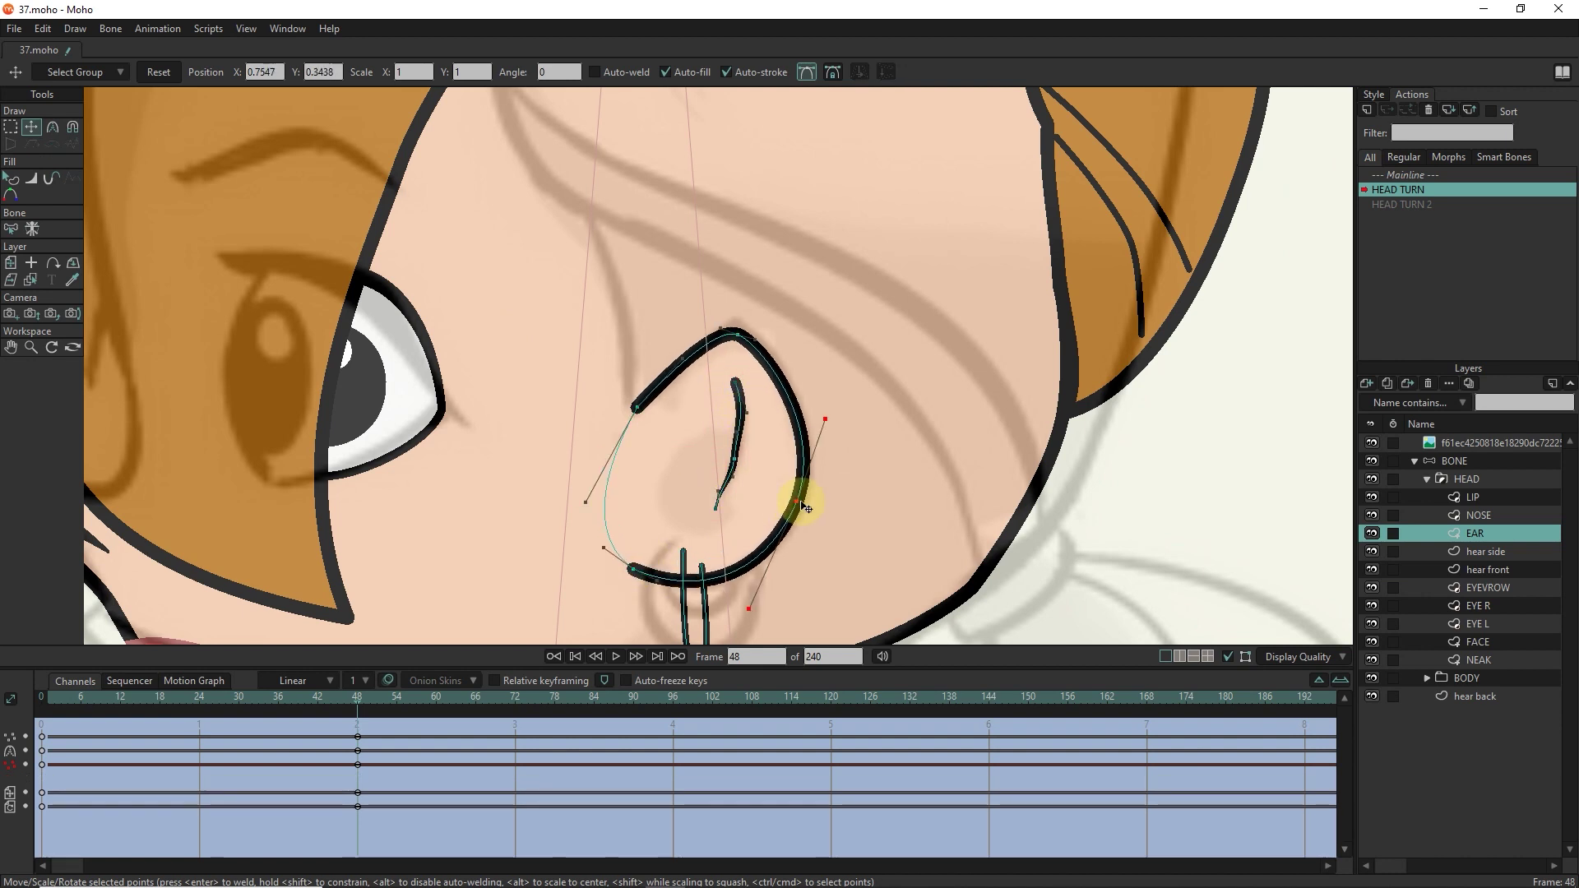
# Select the hear front layer and shift it forward over the forehead of the side-view reference.
pyautogui.scroll(-3, 741, 526)
pyautogui.click(30, 263)
pyautogui.click(447, 265)
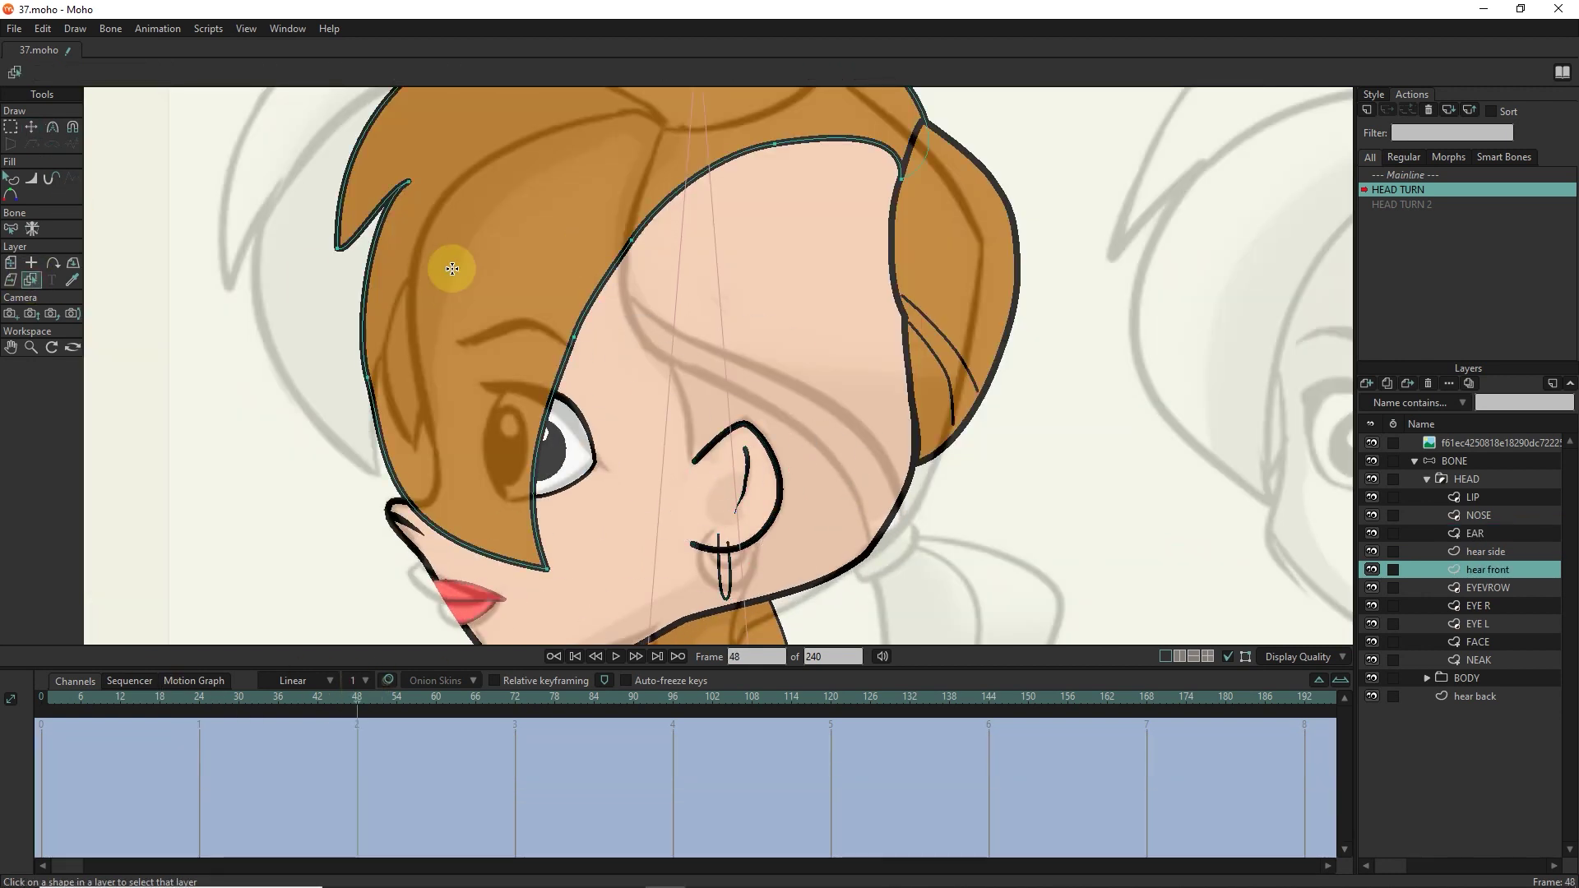
pyautogui.click(11, 262)
pyautogui.moveTo(668, 179); pyautogui.dragTo(554, 170)
# Move the points of the front hair's hanging lock to follow the side-view reference.
pyautogui.press('t')
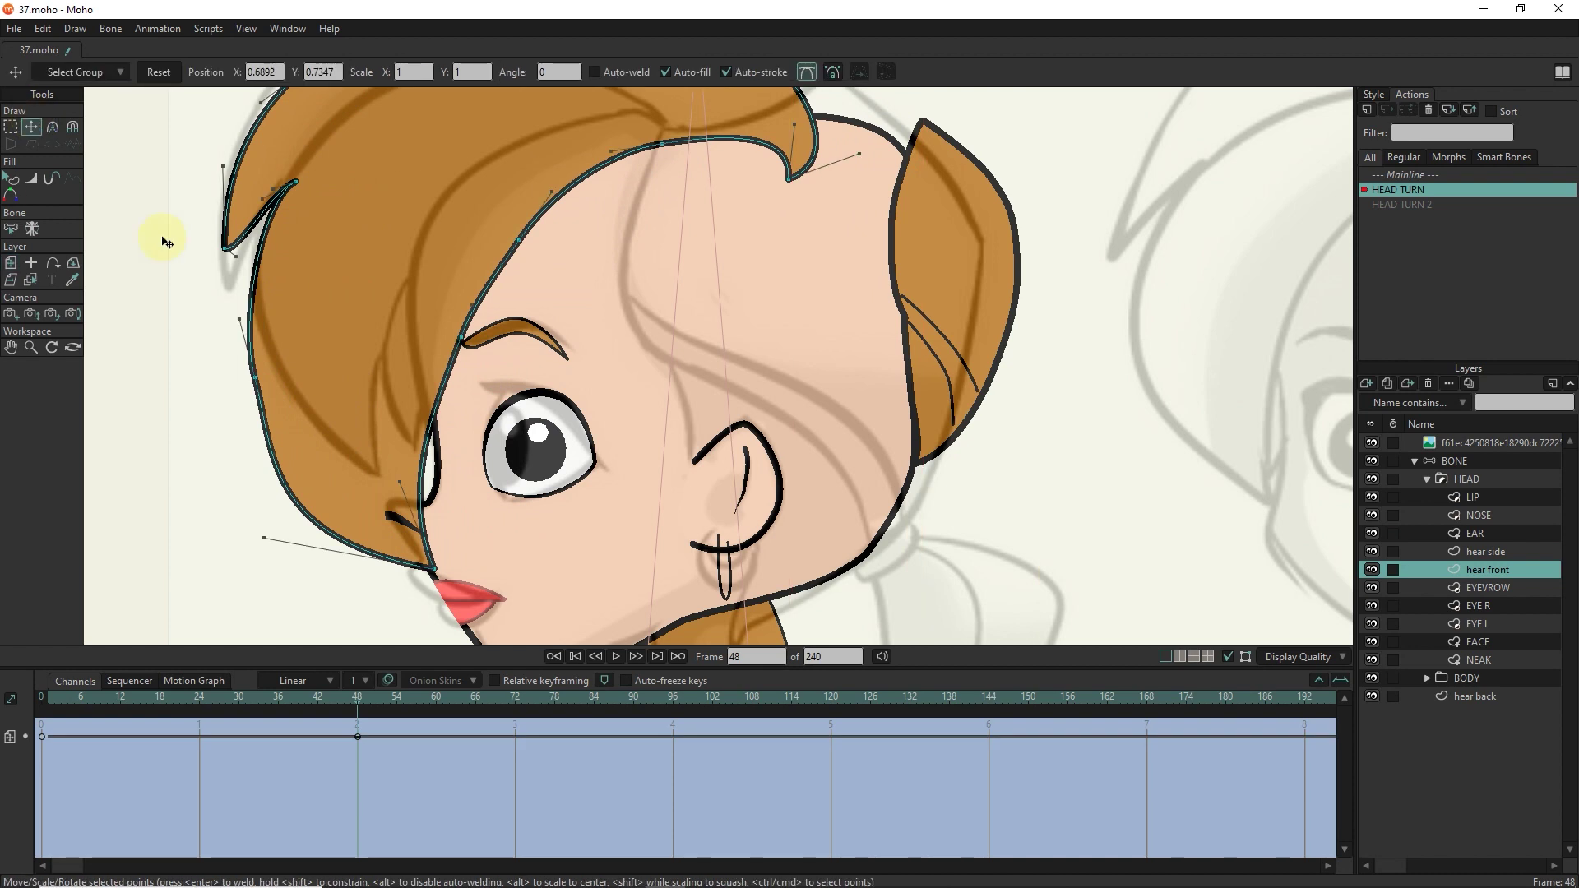
pyautogui.moveTo(458, 334); pyautogui.dragTo(422, 272)
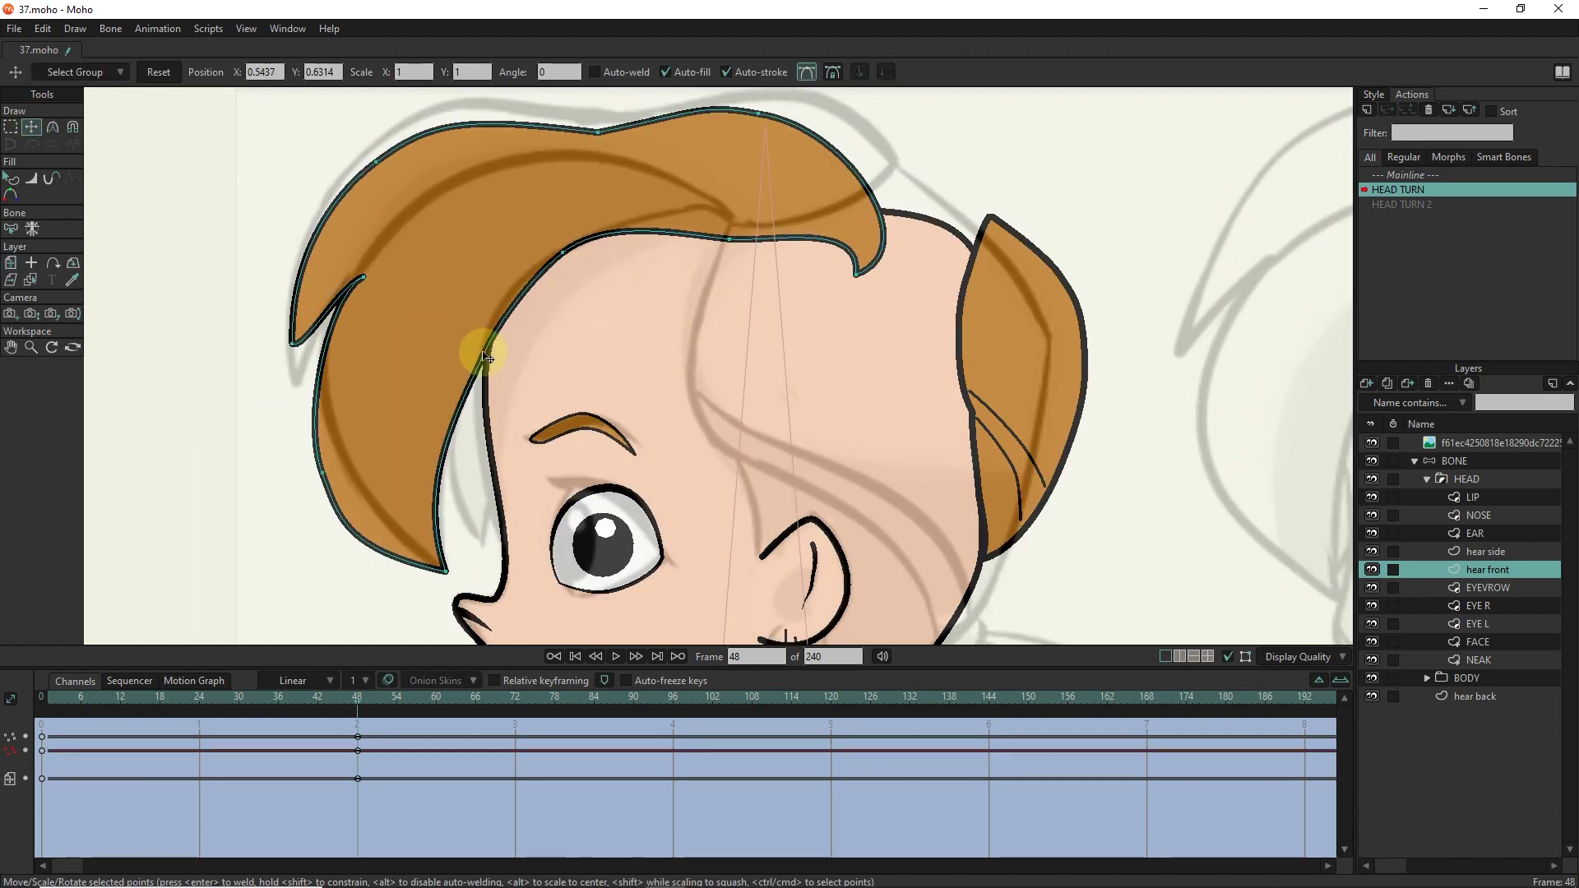
pyautogui.click(329, 472)
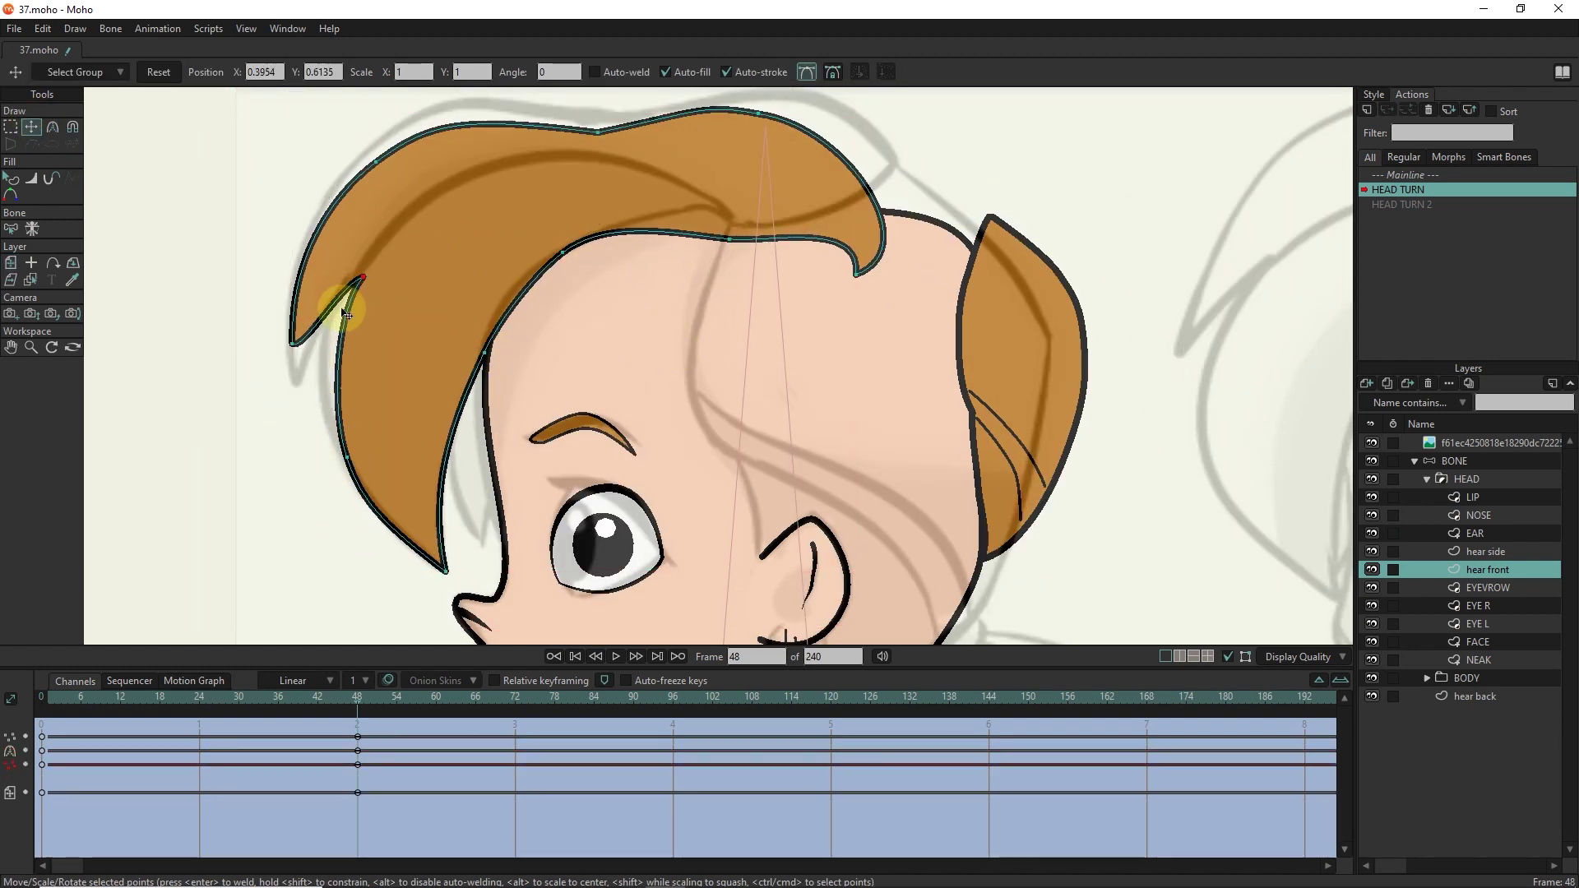
# Adjust the curvature of the front hair's outer edge and the notch between its locks.
pyautogui.hotkey('ctrl', 'a')
pyautogui.scroll(2, 353, 469)
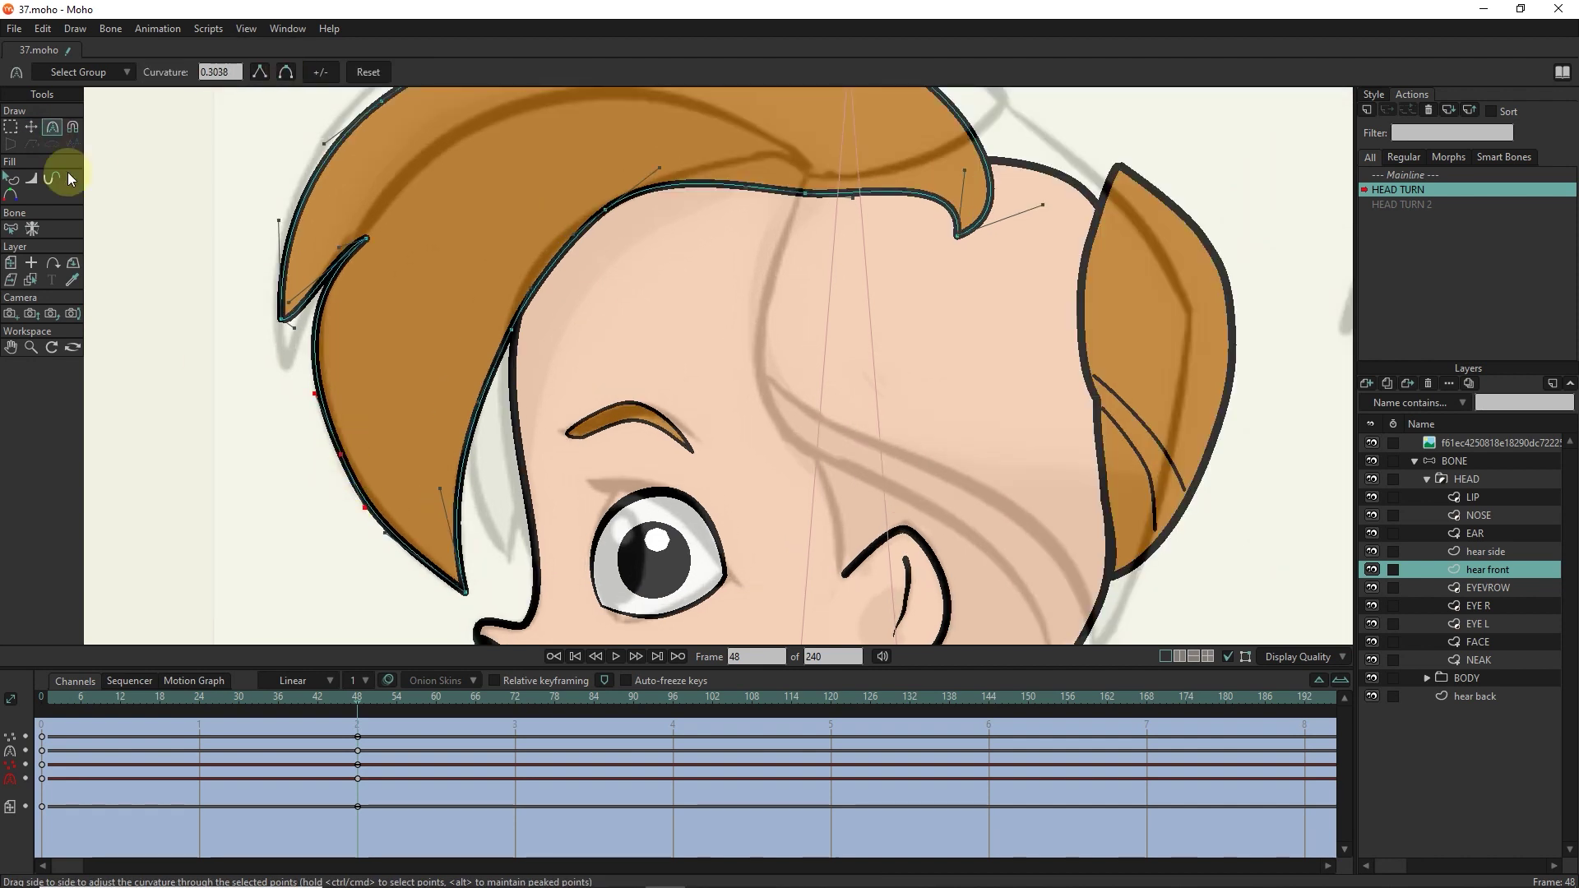
pyautogui.scroll(-2, 329, 370)
pyautogui.scroll(5, 362, 313)
pyautogui.click(371, 290)
pyautogui.click(53, 127)
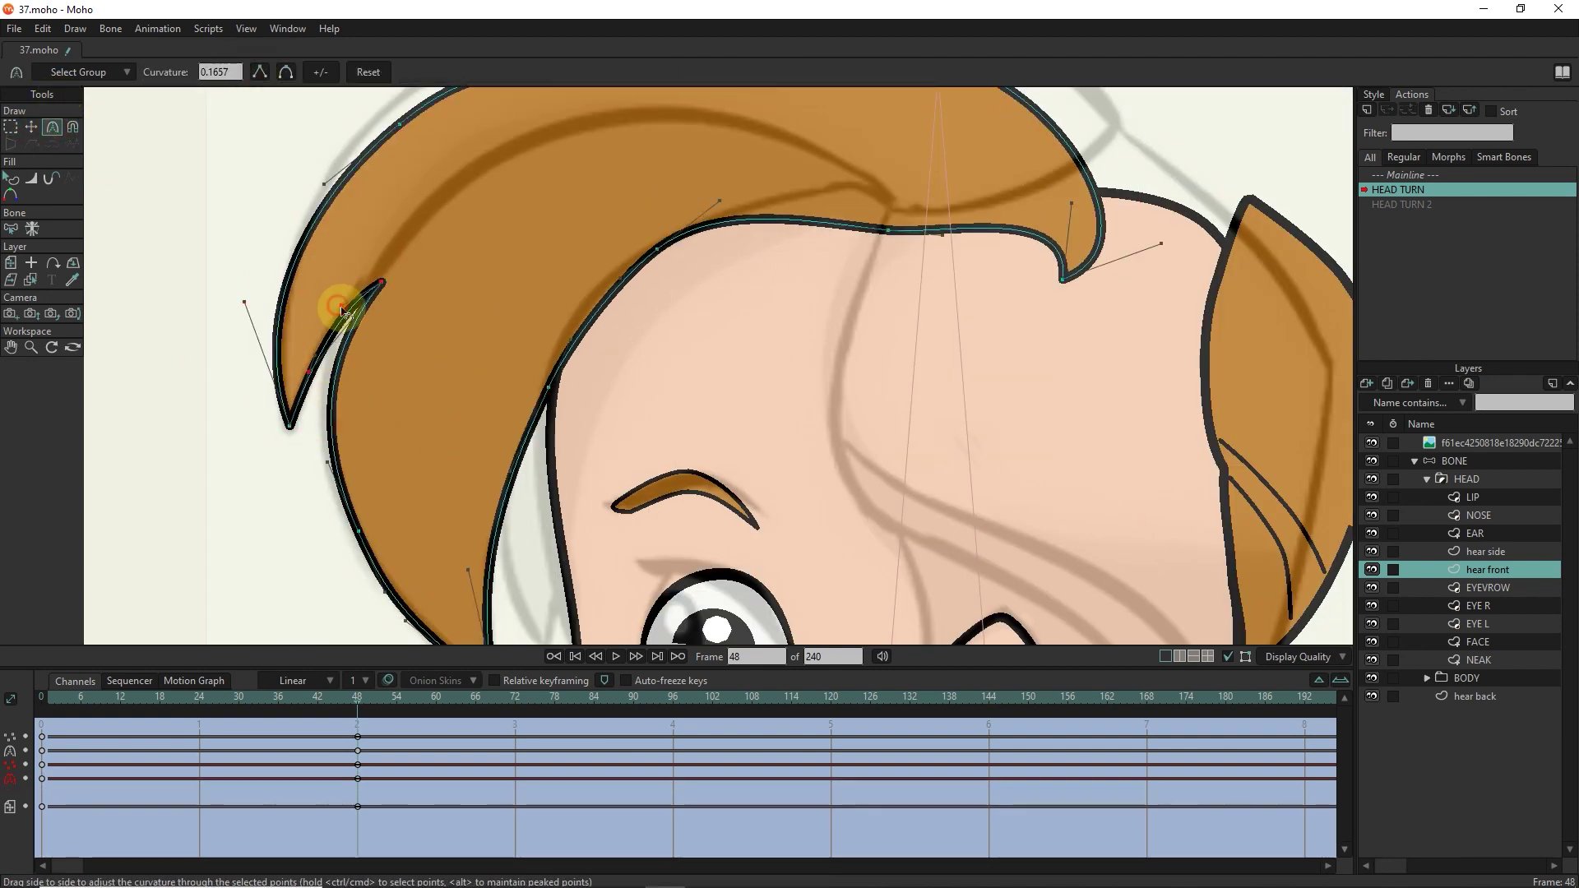
# Reshape the crown, rear tip and lower edge of the front hair to match the side-view reference.
pyautogui.scroll(-4, 433, 272)
pyautogui.press('t')
pyautogui.moveTo(506, 235); pyautogui.dragTo(399, 187)
pyautogui.moveTo(754, 340); pyautogui.dragTo(730, 248)
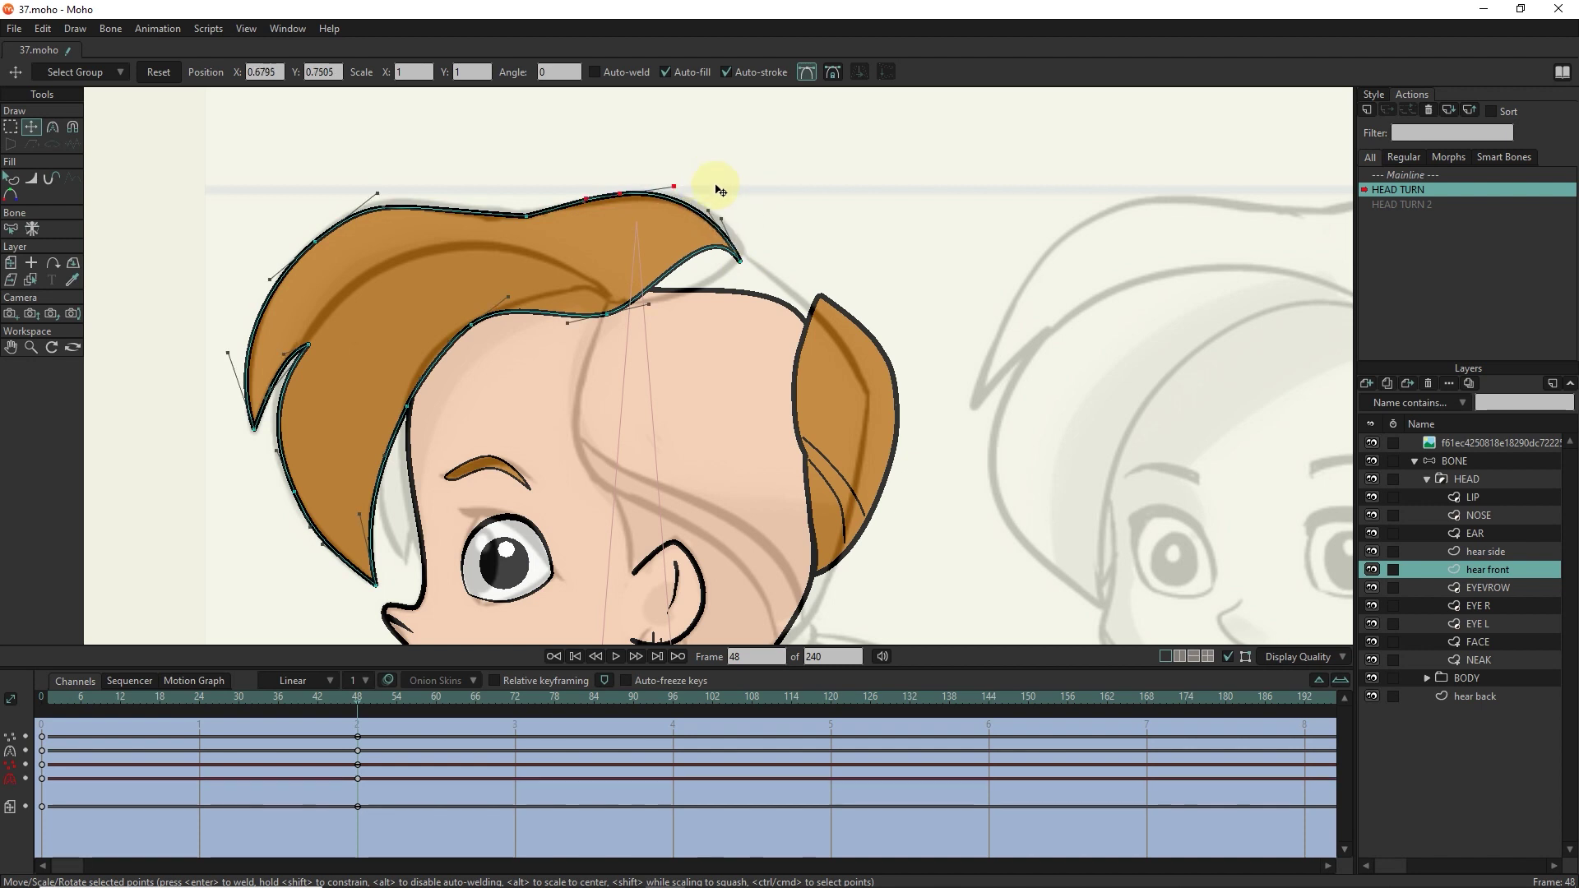
pyautogui.click(646, 305)
pyautogui.moveTo(646, 304); pyautogui.dragTo(721, 282)
pyautogui.moveTo(631, 324); pyautogui.dragTo(459, 363)
pyautogui.scroll(-2, 530, 354)
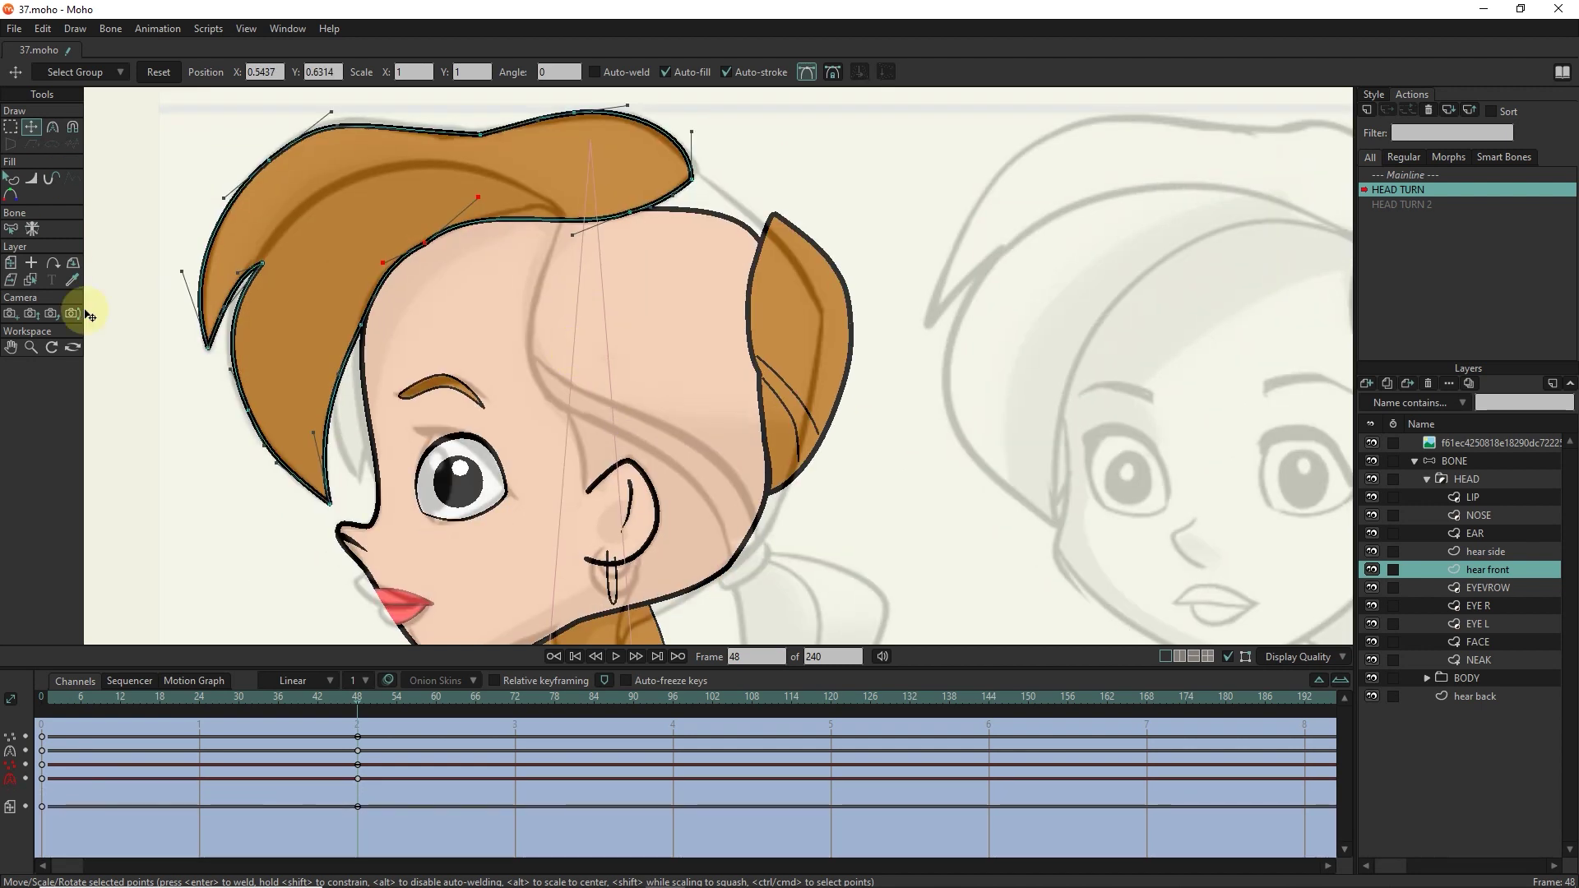
# Shift the hear side shape toward the ear and reshape the back of the FACE outline to the side-view reference.
pyautogui.click(31, 280)
pyautogui.click(705, 335)
pyautogui.click(614, 260)
pyautogui.press('t')
pyautogui.click(731, 563)
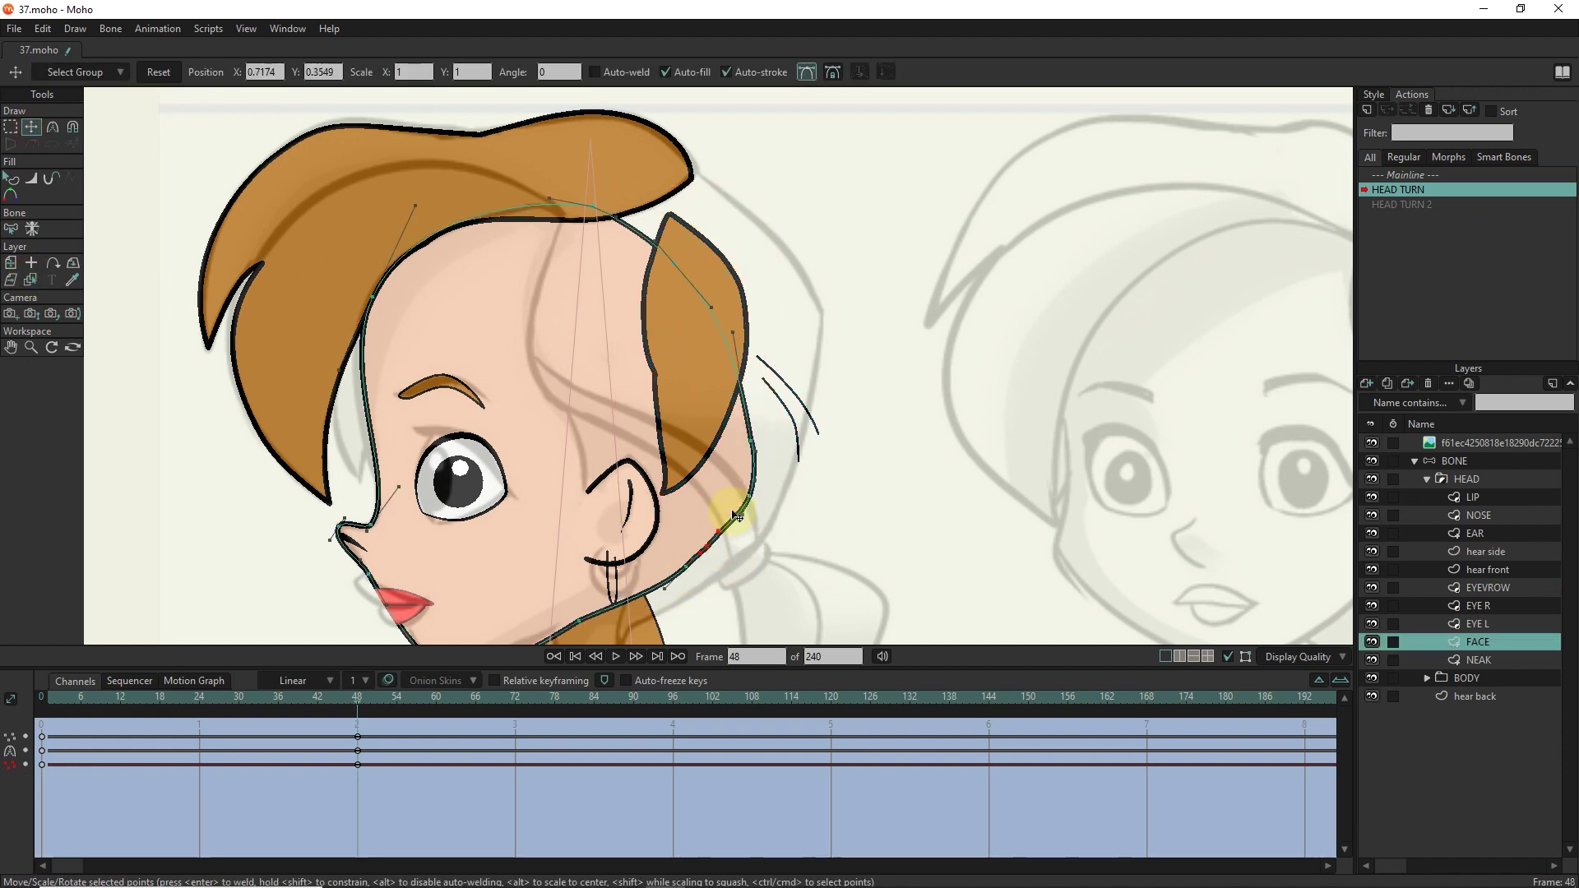
# Reshape the hear side outline to cover the back of the head from the crown down past the ear.
pyautogui.keyDown('ctrl'); pyautogui.keyDown('alt'); pyautogui.click(674, 356); pyautogui.keyUp('alt'); pyautogui.keyUp('ctrl')
pyautogui.press('t')
pyautogui.moveTo(670, 215); pyautogui.dragTo(903, 339)
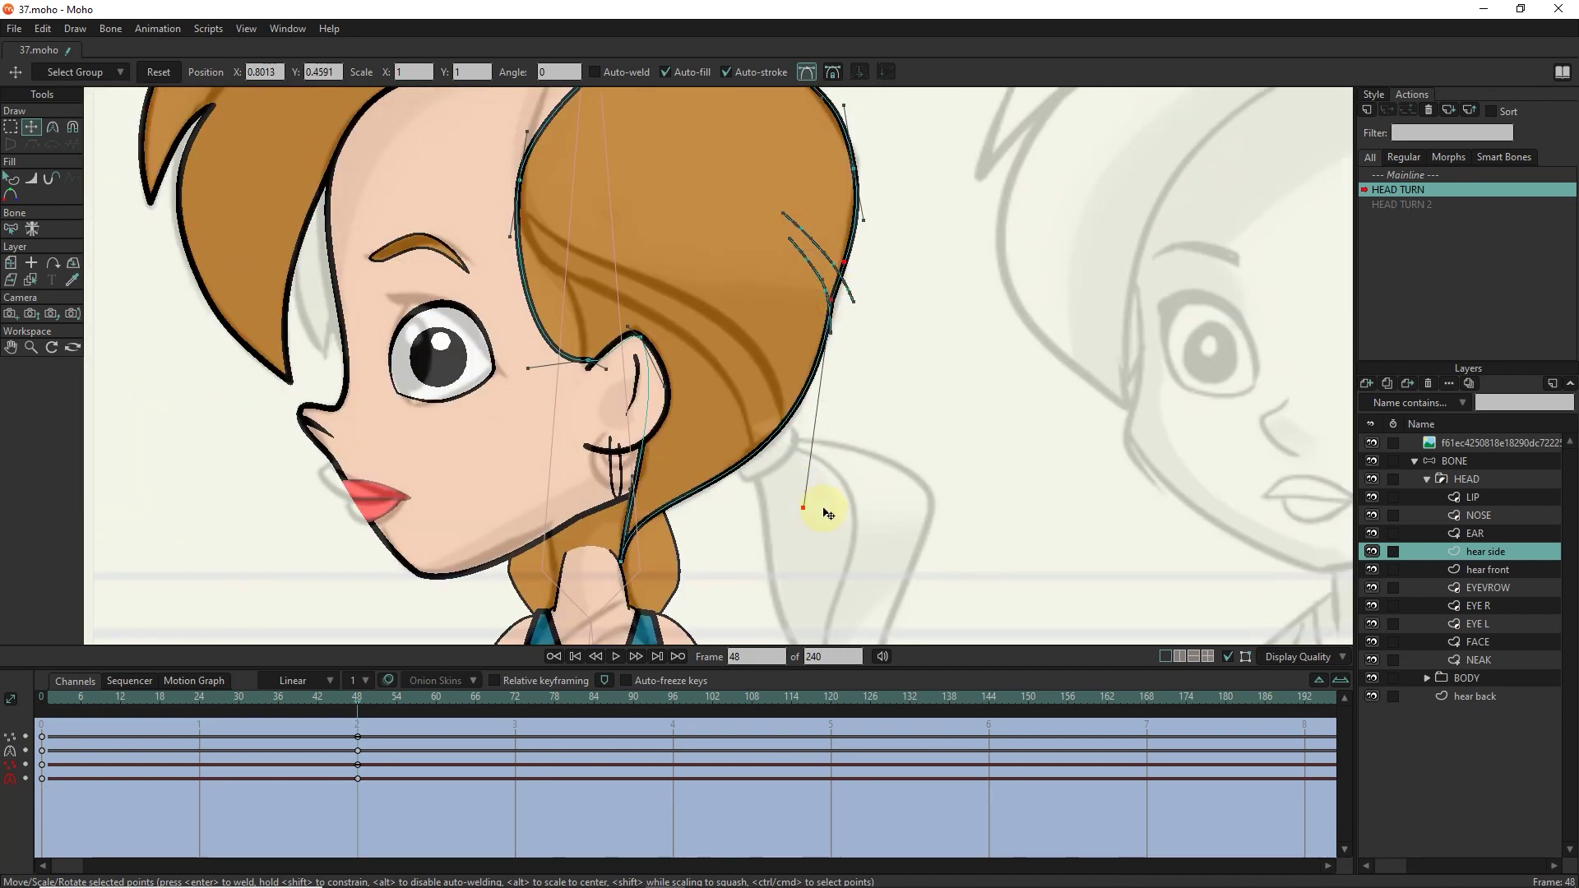
pyautogui.moveTo(831, 477); pyautogui.dragTo(847, 525)
pyautogui.moveTo(569, 312); pyautogui.dragTo(619, 311)
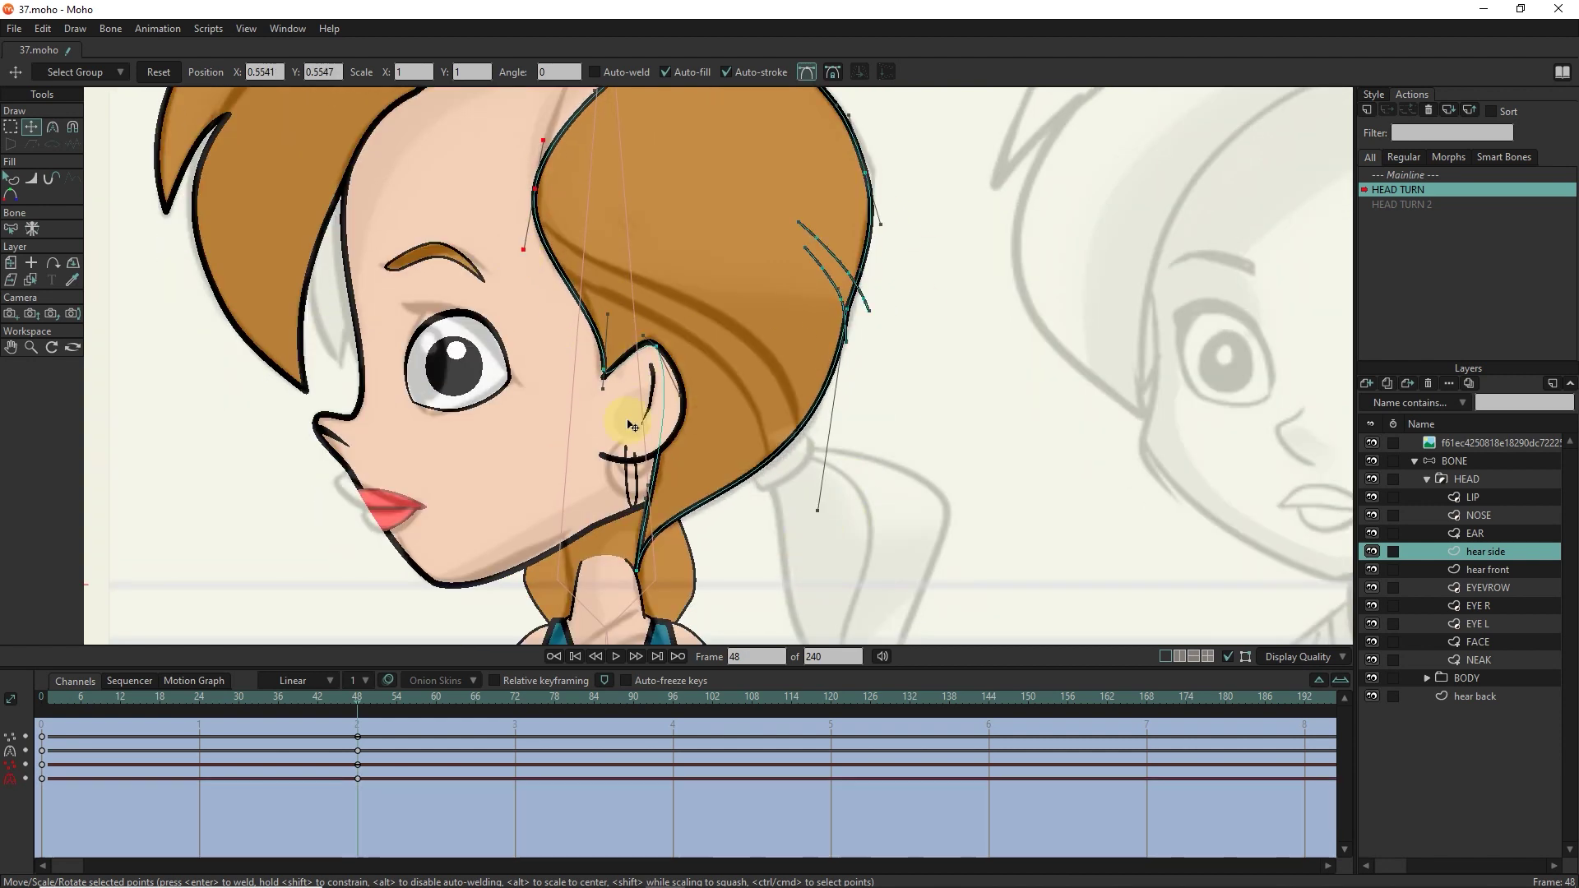
# Move the two strand lines of the hear side layer onto the reference strands sweeping back above the ear.
pyautogui.moveTo(807, 282); pyautogui.dragTo(761, 349)
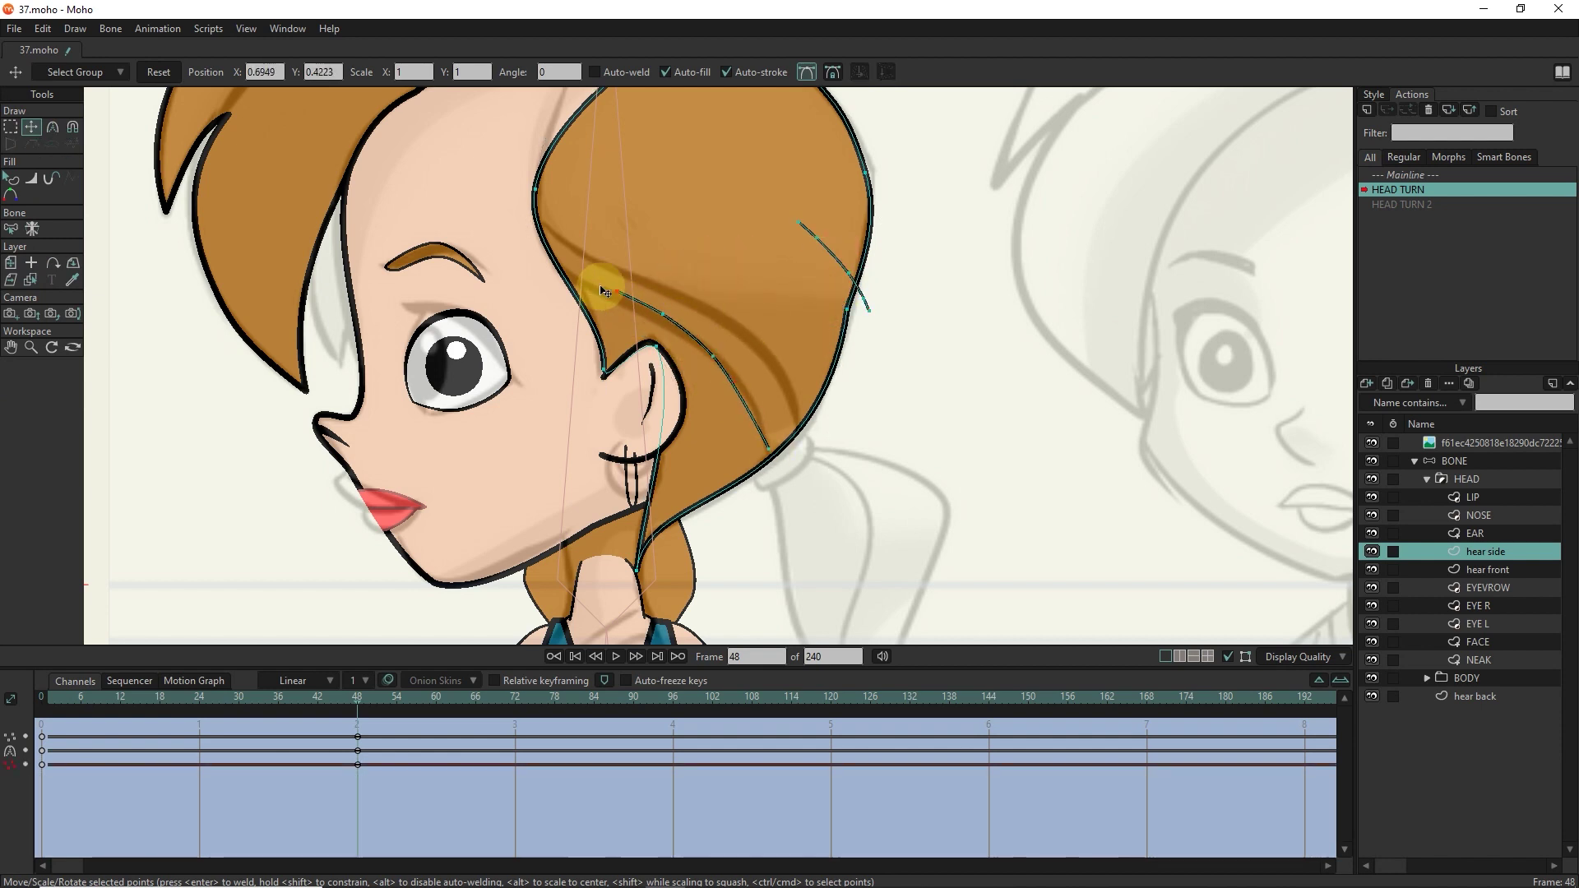
pyautogui.click(837, 377)
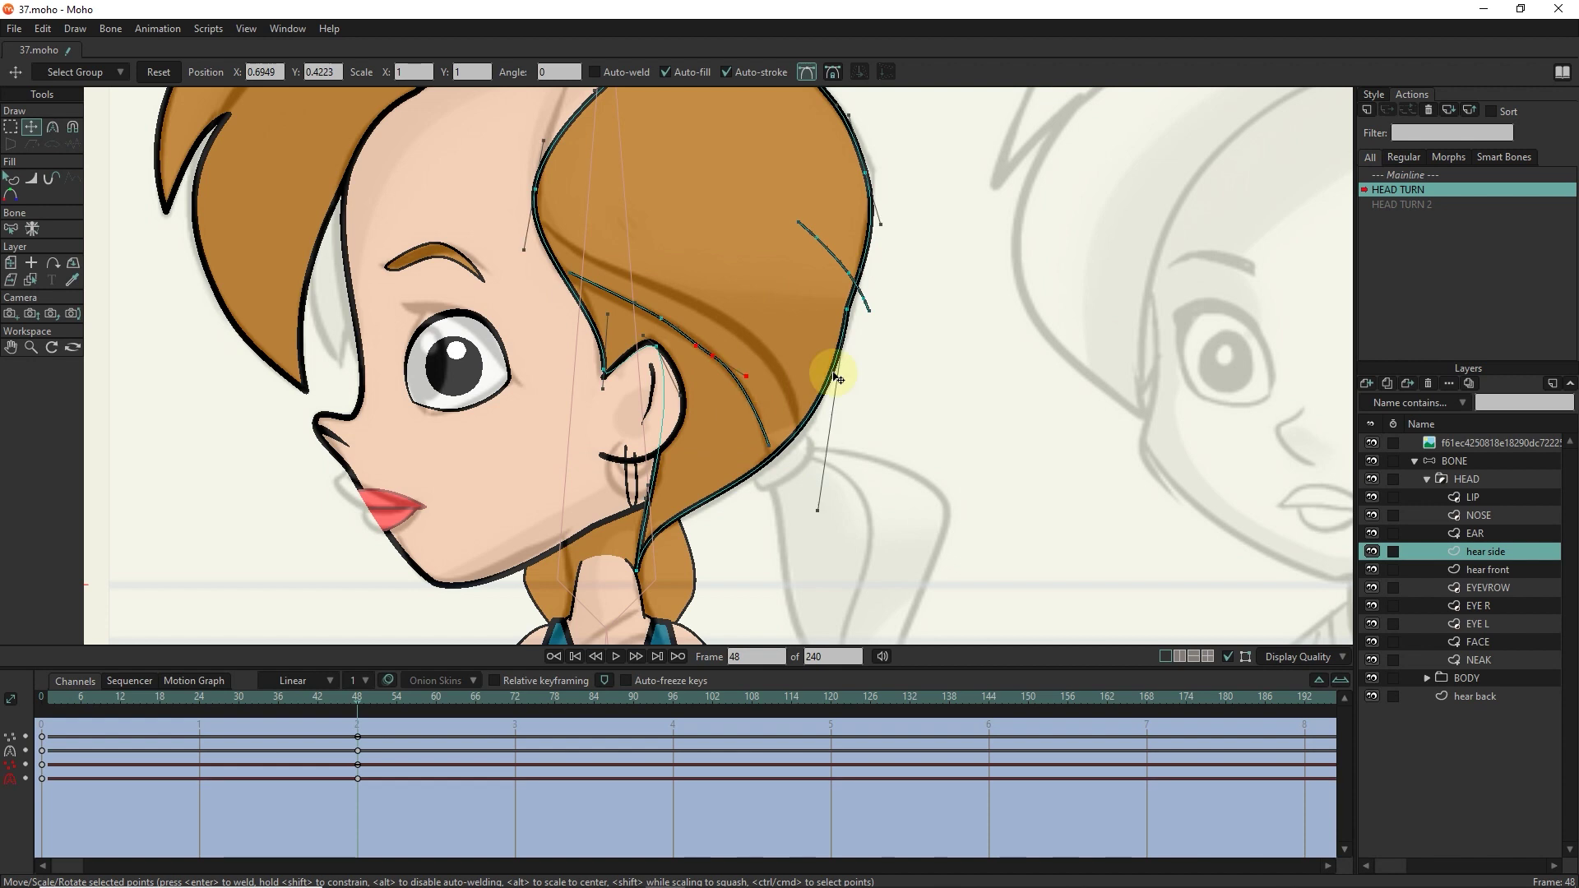
pyautogui.moveTo(785, 432); pyautogui.dragTo(743, 342)
pyautogui.moveTo(672, 298); pyautogui.dragTo(803, 373)
# Smooth the upper hair strand's curve so its lower end bends along the side-view reference line.
pyautogui.scroll(2, 740, 356)
pyautogui.click(715, 327)
pyautogui.hotkey('ctrl', 'z')
pyautogui.press('c')
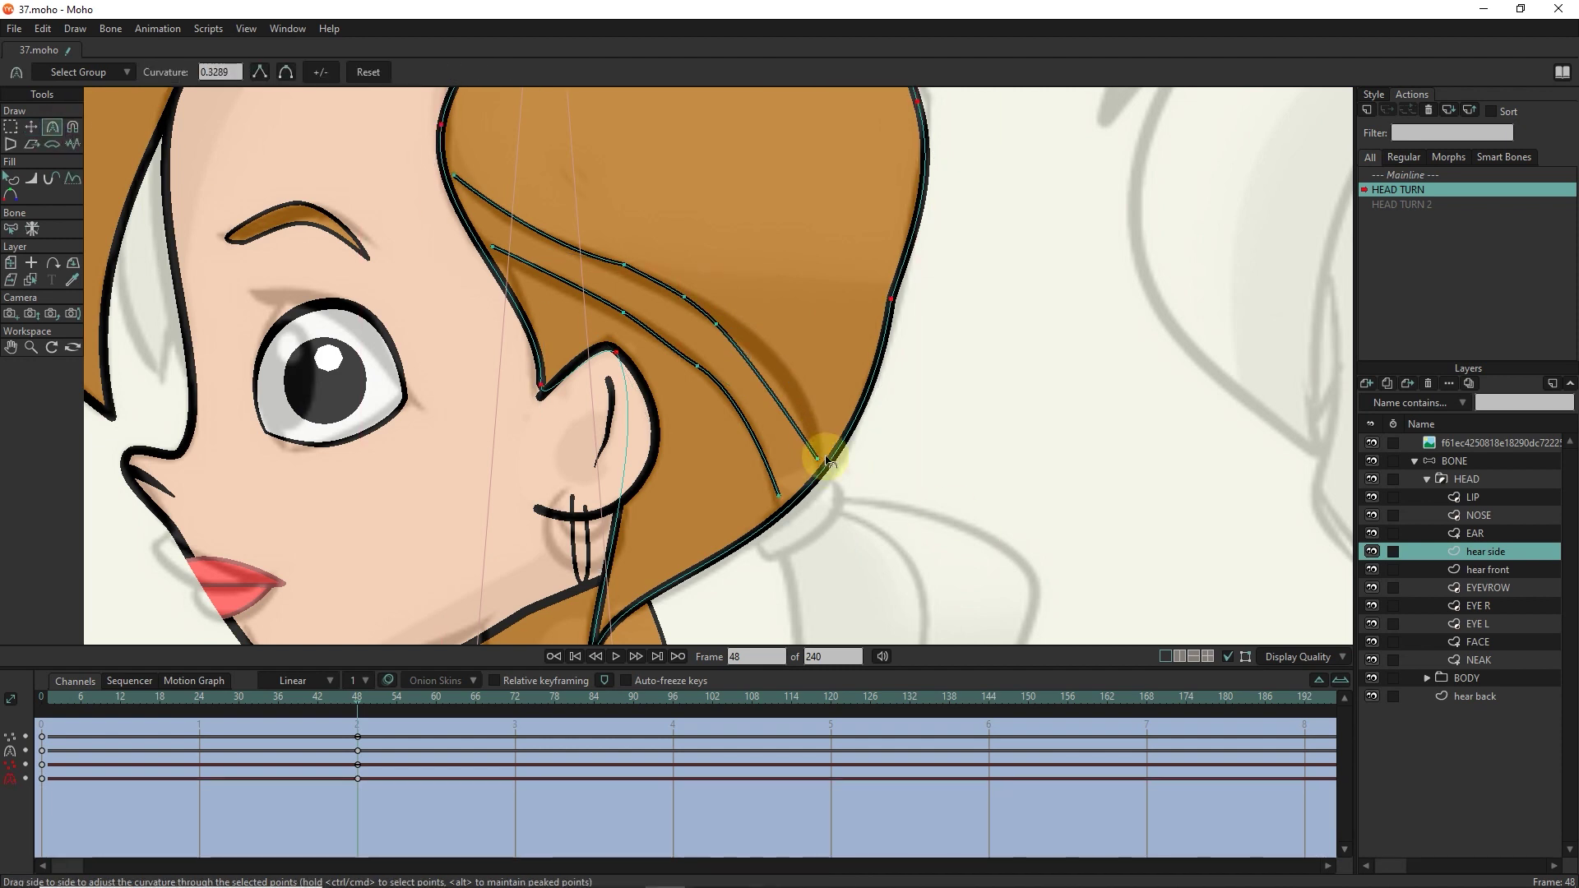
pyautogui.hotkey('ctrl', 'shift', 'z')
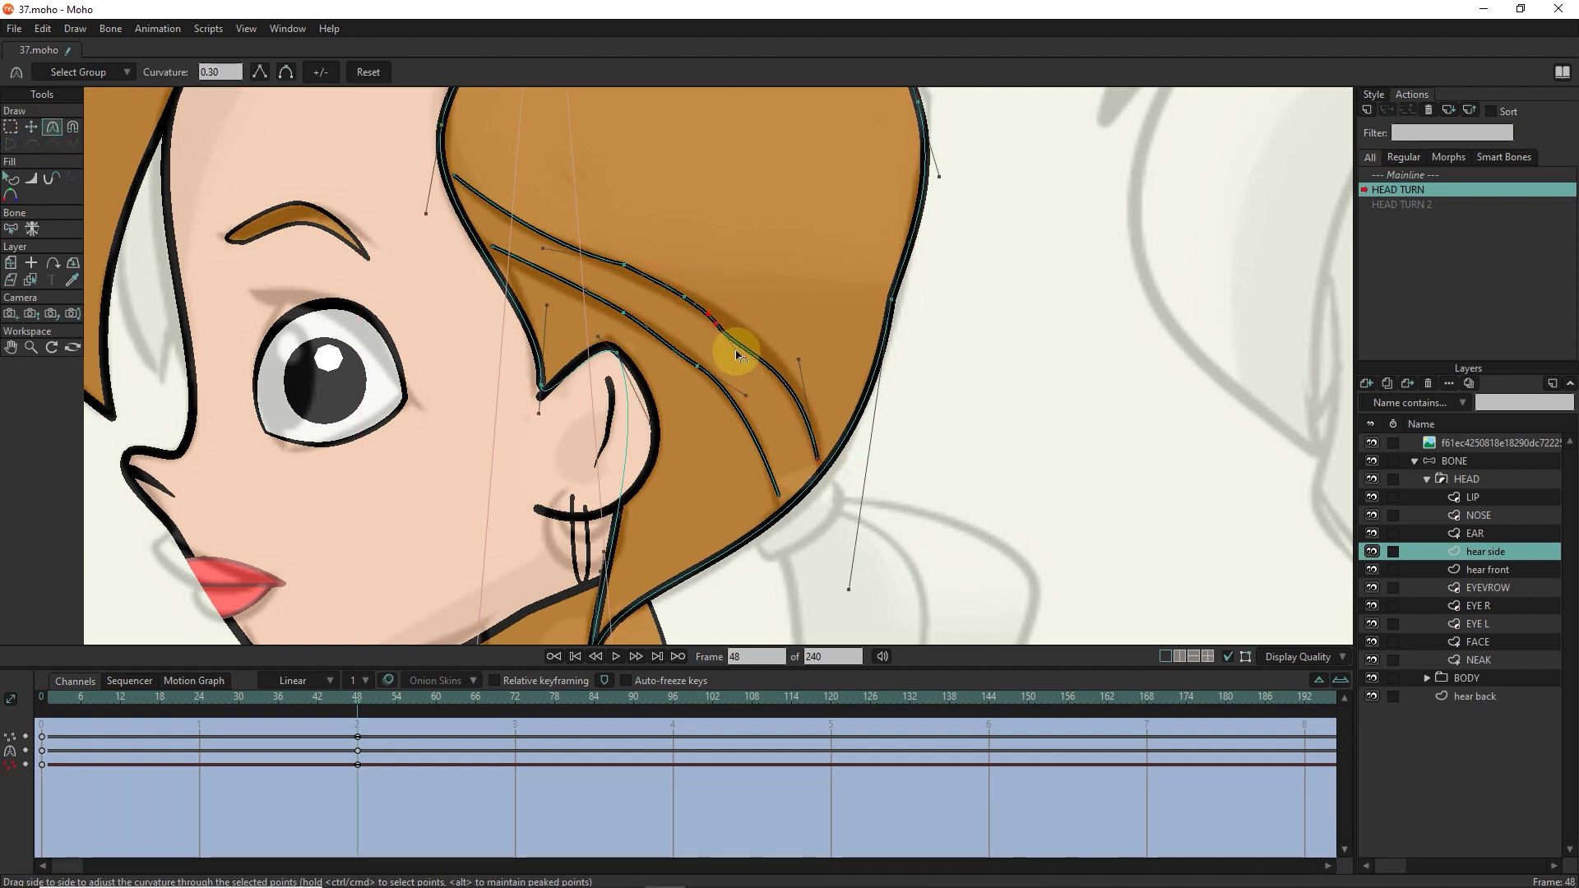
pyautogui.press('t')
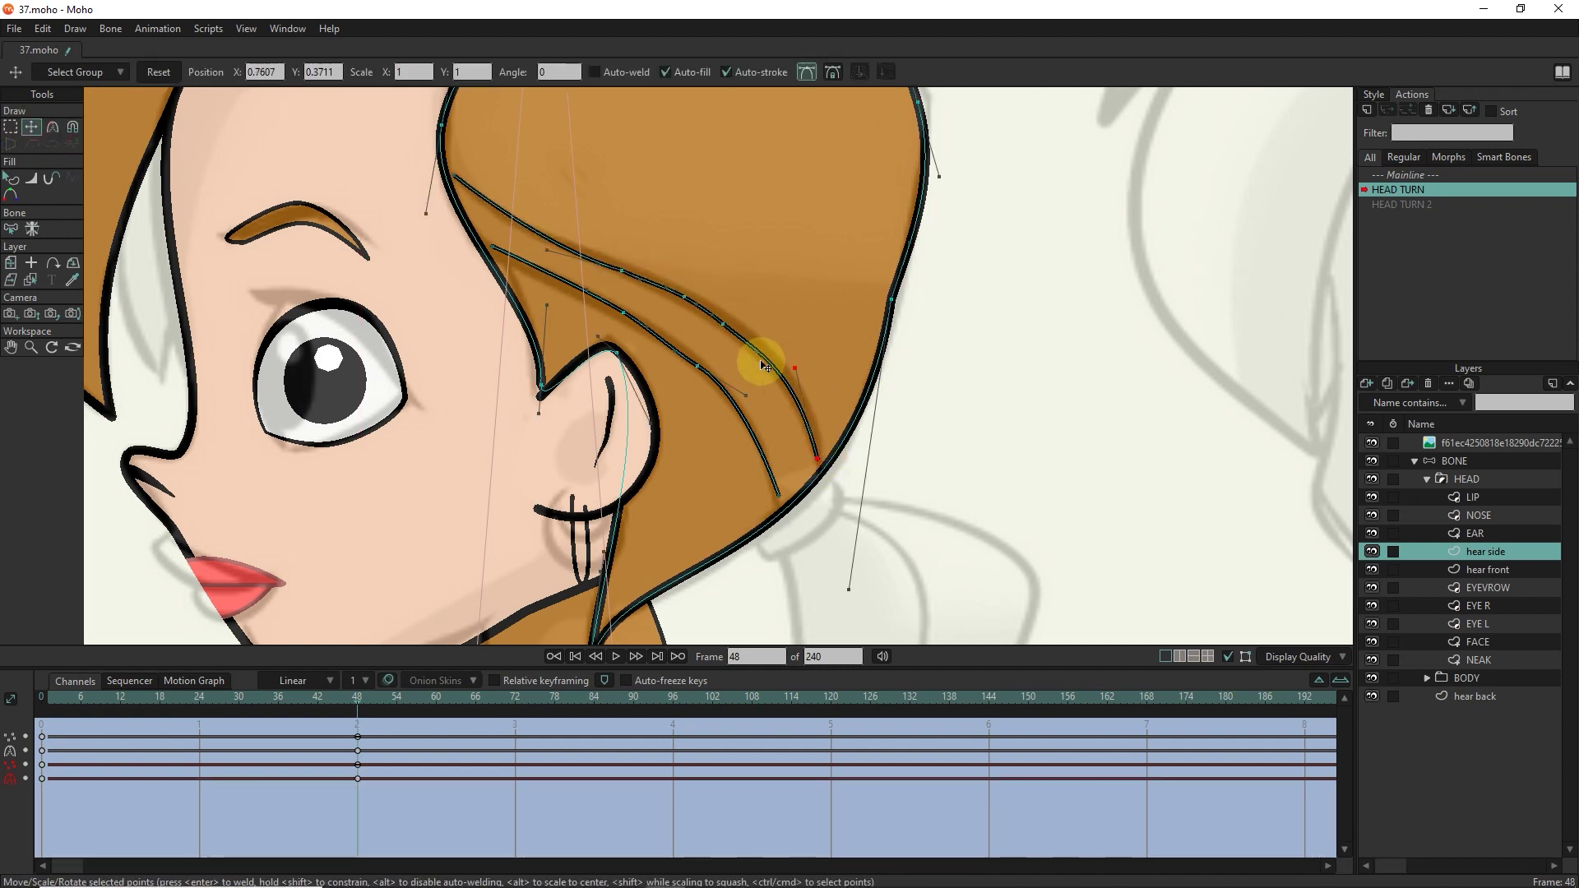
# Give the two hair strand lines a stroke width of 3 and vary their thickness with the Line Width tool.
pyautogui.press('q')
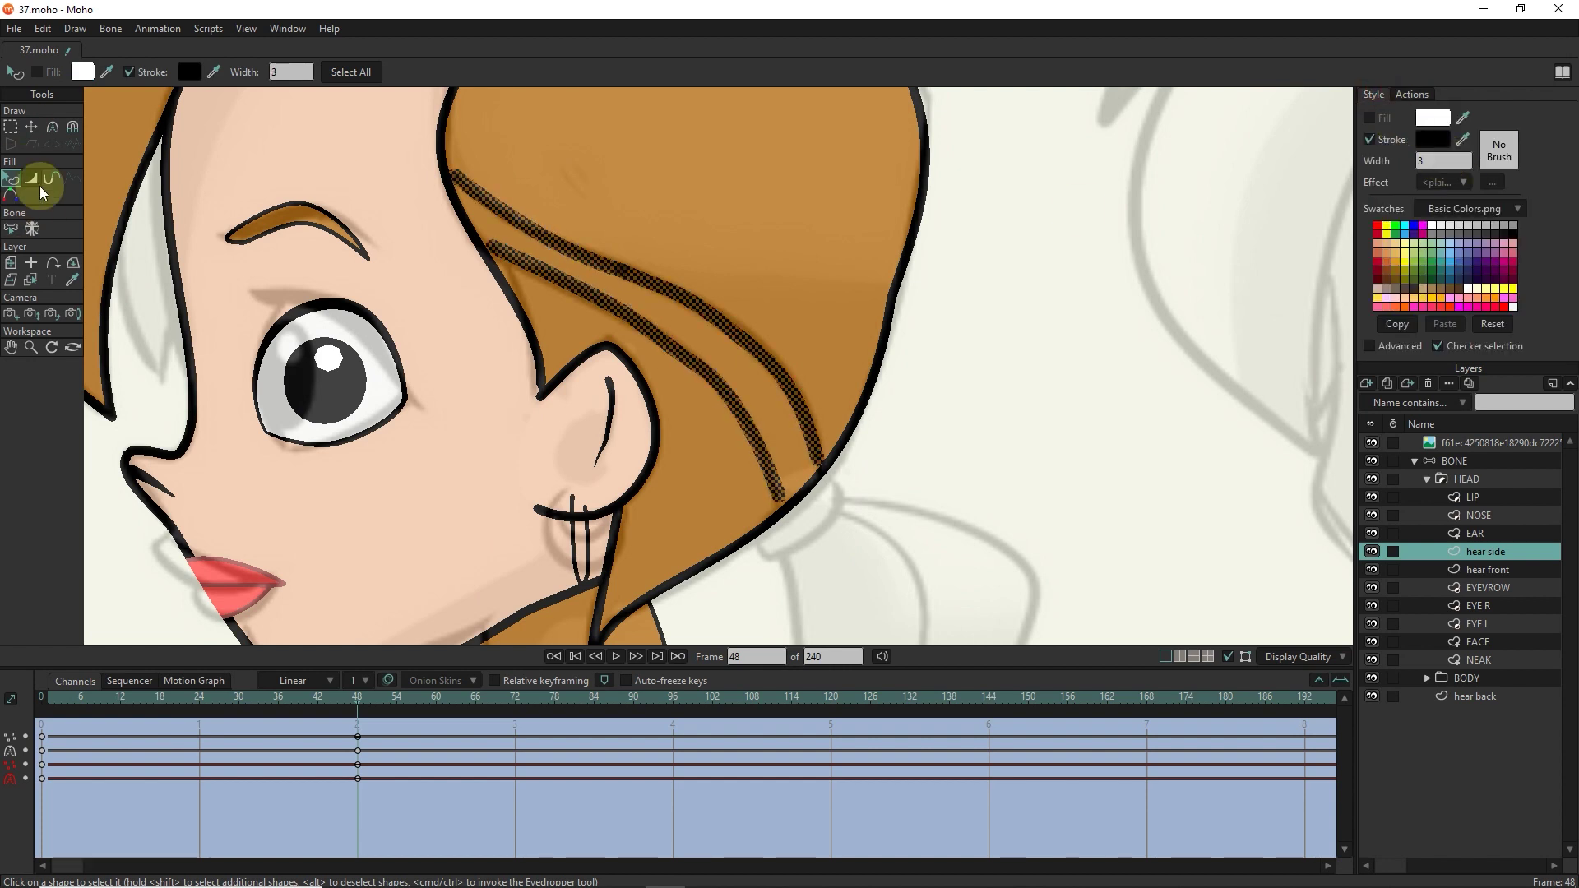
pyautogui.press('w')
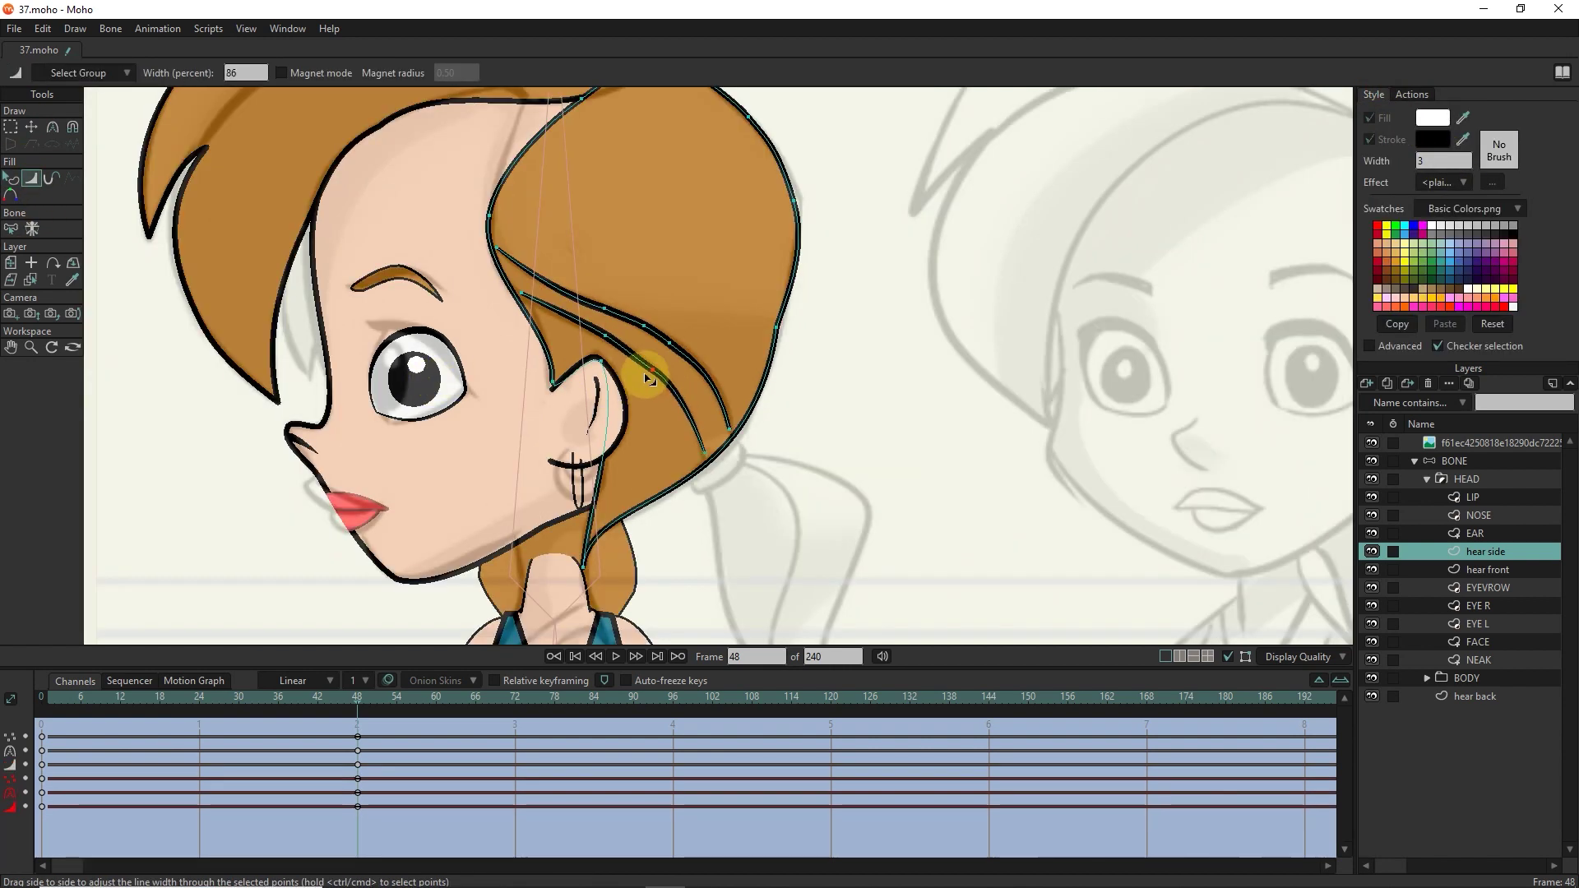
pyautogui.press('q')
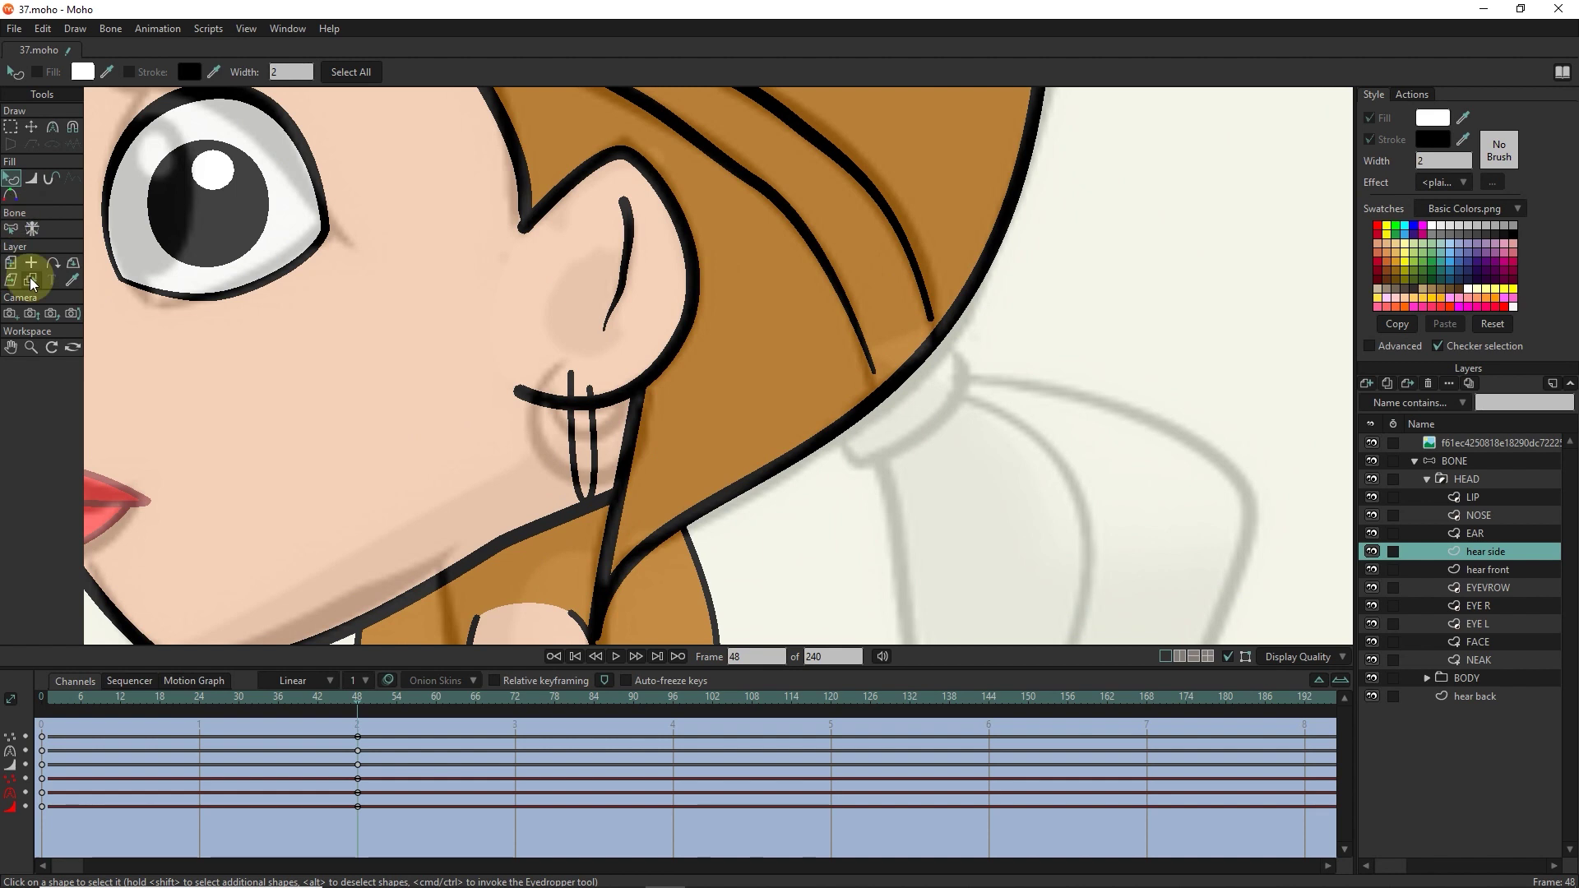
# Reshape the earring on the EAR layer into a rounded loop following the side-view reference.
pyautogui.keyDown('ctrl'); pyautogui.keyDown('alt'); pyautogui.click(565, 370); pyautogui.keyUp('alt'); pyautogui.keyUp('ctrl')
pyautogui.press('t')
pyautogui.moveTo(633, 398); pyautogui.dragTo(565, 504)
pyautogui.press('c')
pyautogui.moveTo(576, 403); pyautogui.dragTo(564, 403)
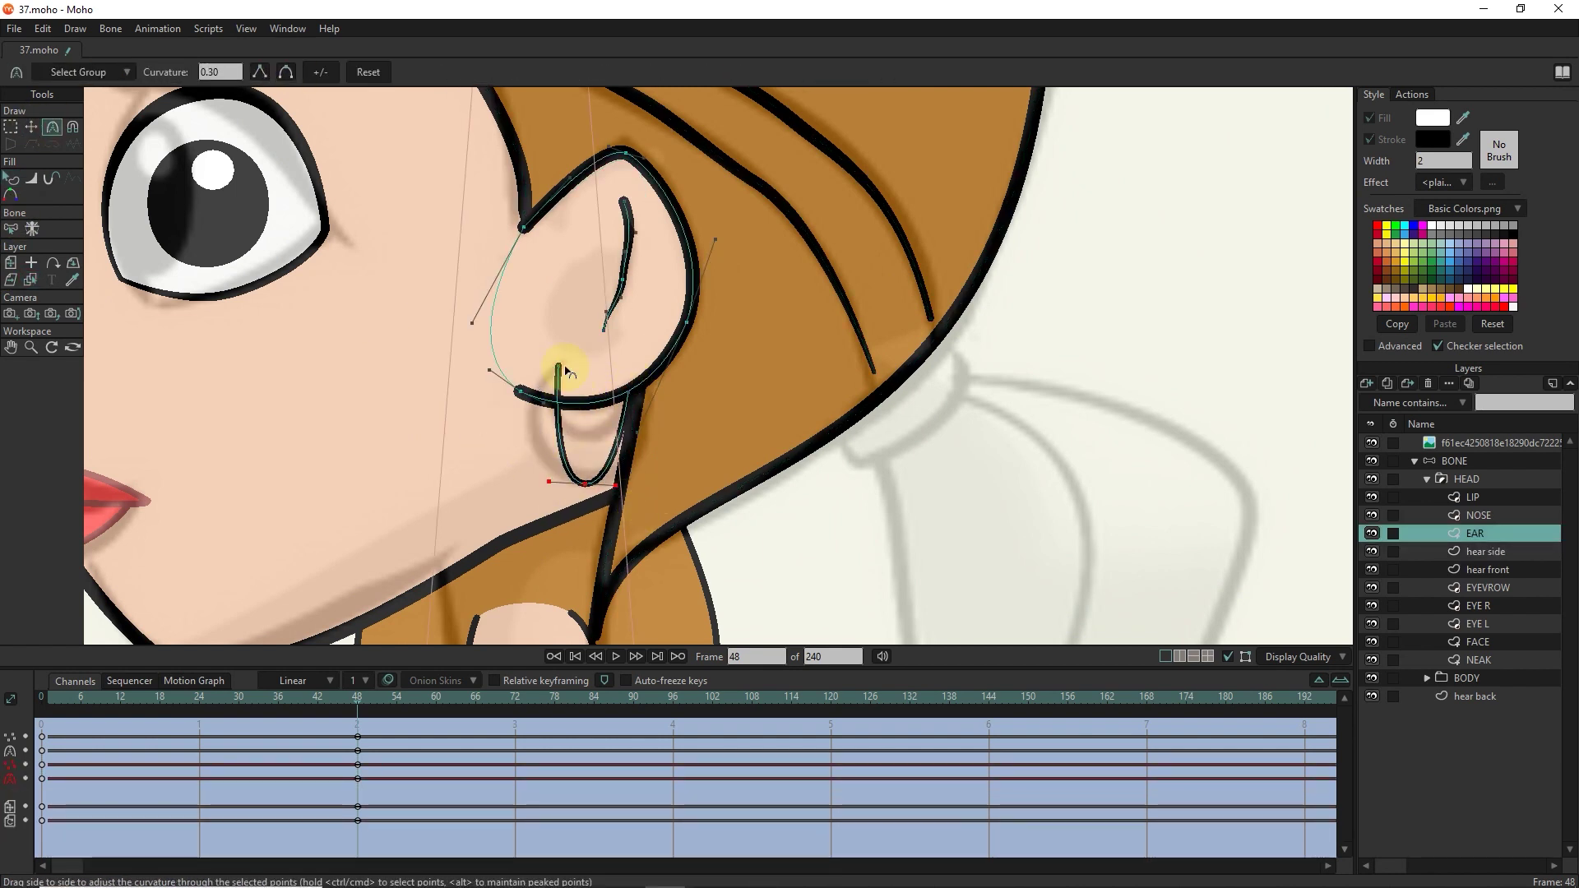
pyautogui.press('t')
pyautogui.moveTo(587, 492); pyautogui.dragTo(594, 465)
# Give the earring line a stroke width of 3 and return to point editing.
pyautogui.click(11, 178)
pyautogui.click(547, 419)
pyautogui.click(31, 126)
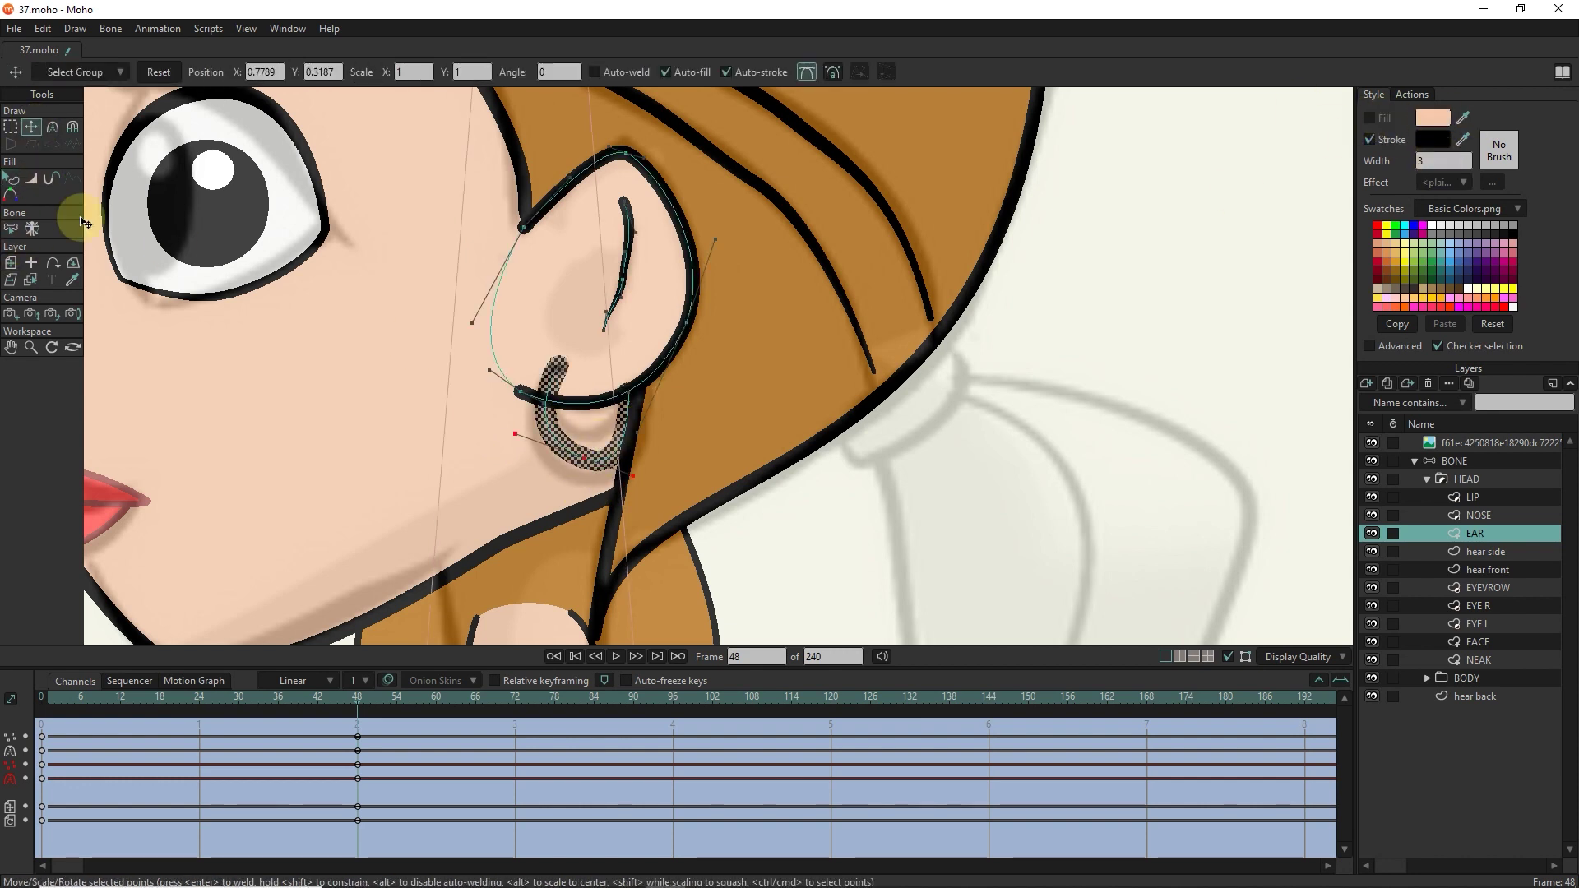
# Hide the reference image and scrub the timeline around frame 48 to check the finished ear and earring.
pyautogui.press('q')
pyautogui.click(546, 429)
pyautogui.scroll(-5, 395, 306)
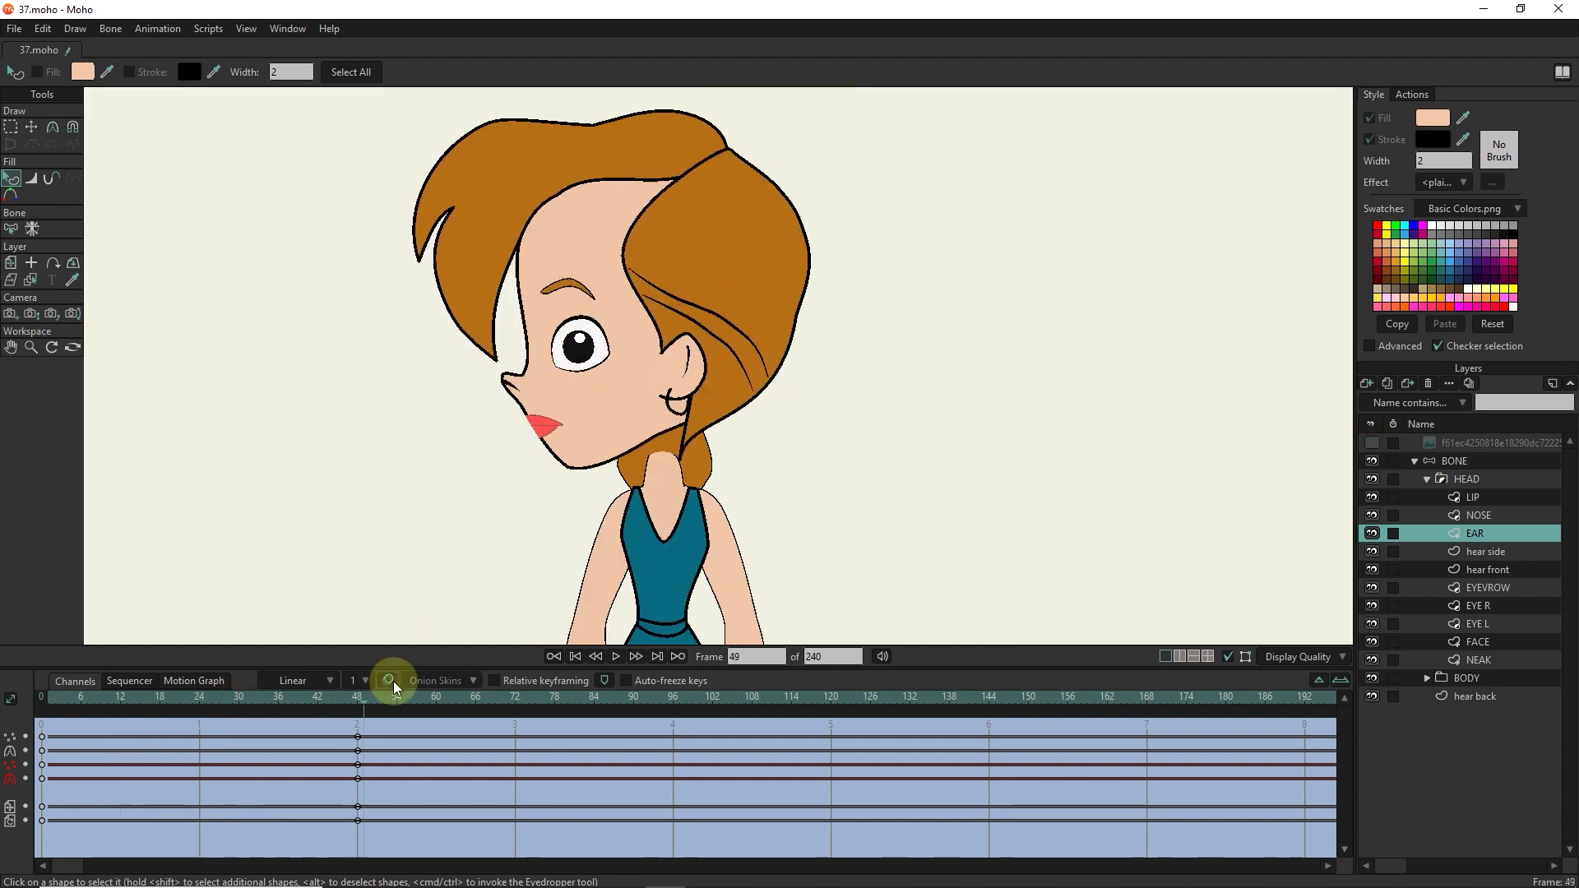
pyautogui.moveTo(395, 687); pyautogui.dragTo(353, 705)
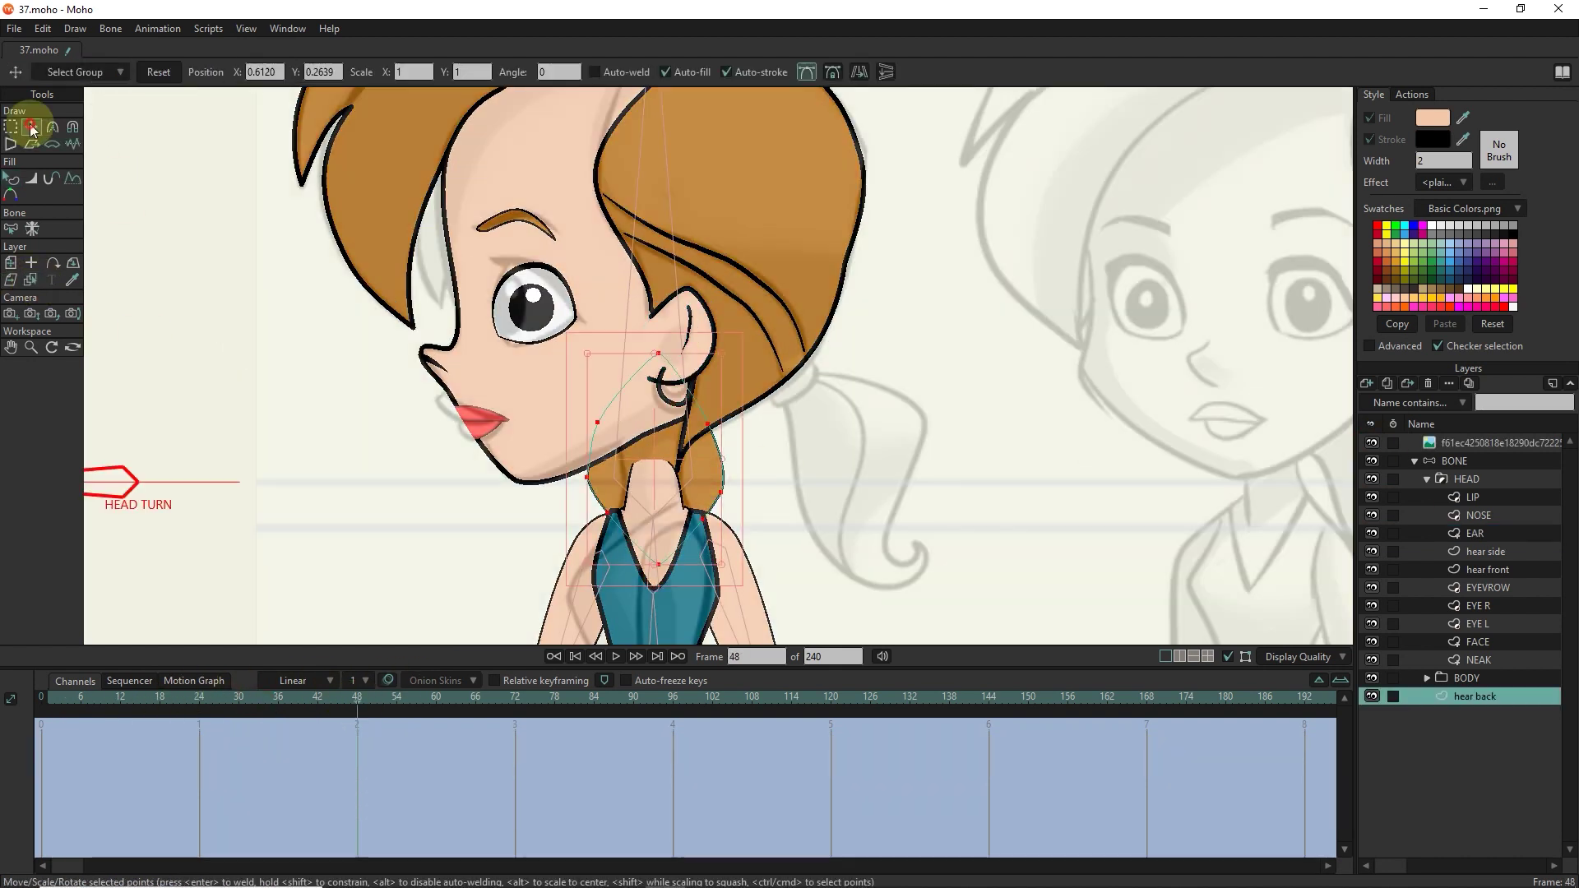
# Move the back hair on the hear back layer behind the head and reshape it into the side-view ponytail with a curled tip.
pyautogui.moveTo(662, 464)
pyautogui.mouseDown()
pyautogui.moveTo(817, 458)
pyautogui.moveTo(805, 475)
pyautogui.mouseUp()
pyautogui.scroll(2, 921, 550)
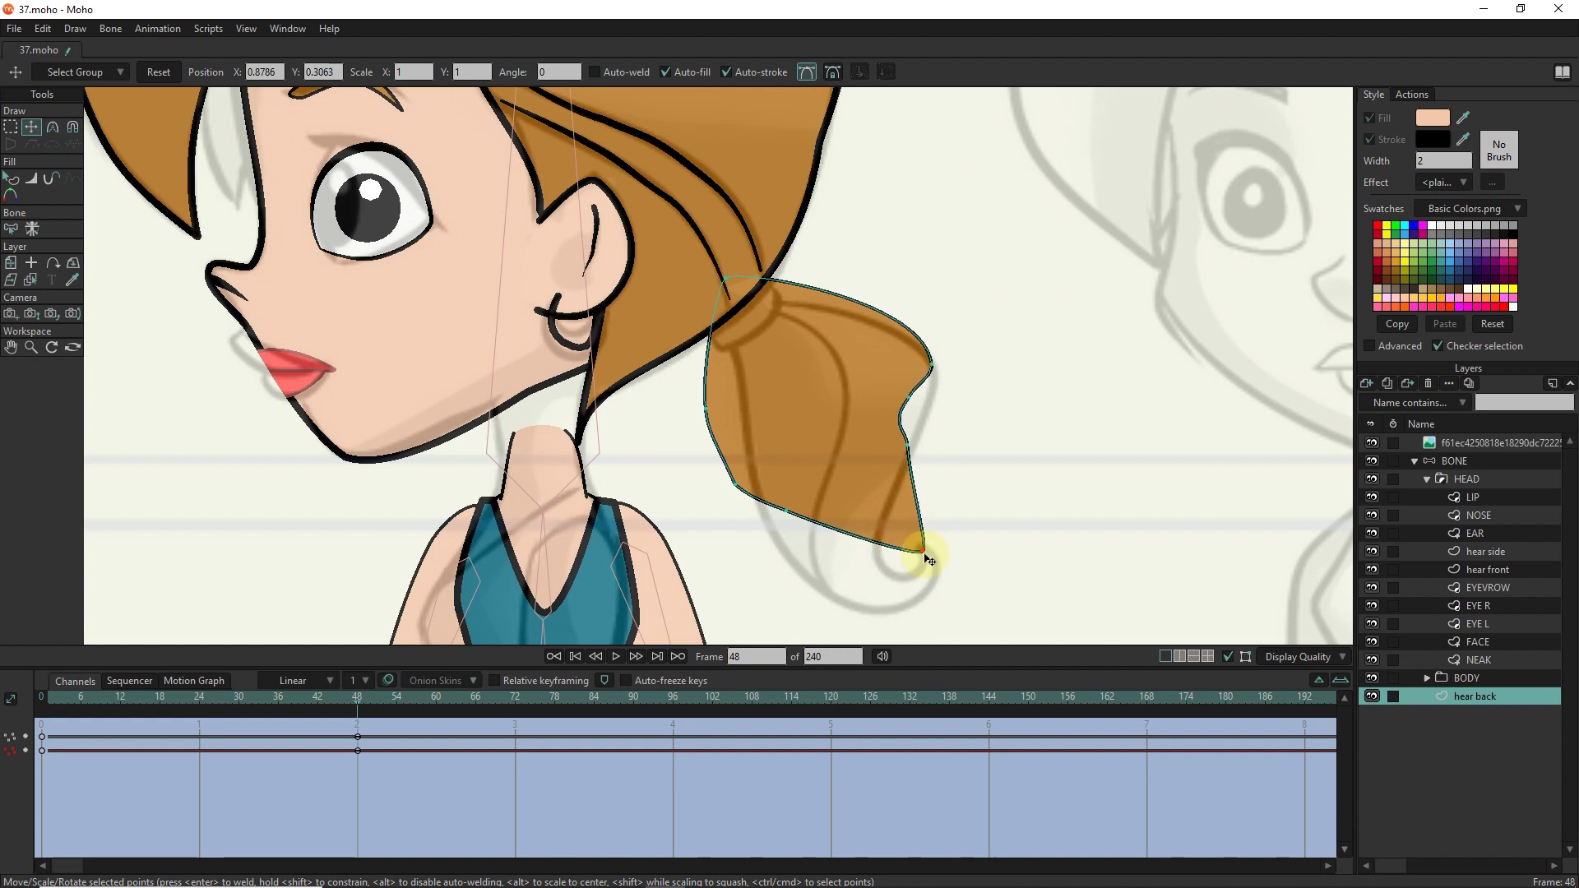
pyautogui.moveTo(925, 530); pyautogui.dragTo(846, 521)
pyautogui.click(730, 274)
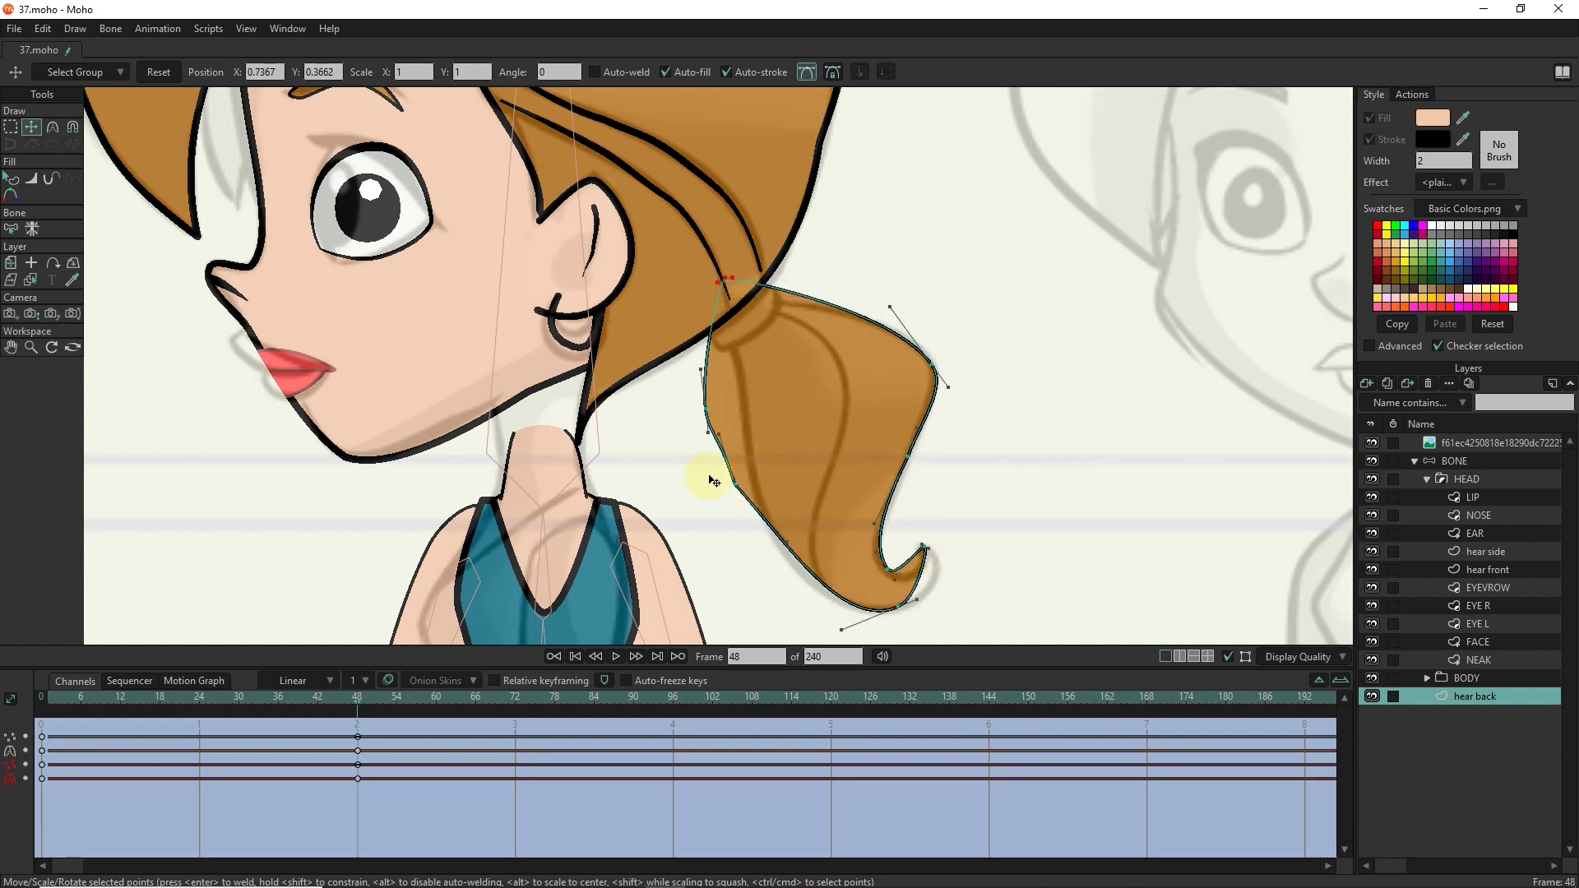
pyautogui.click(721, 440)
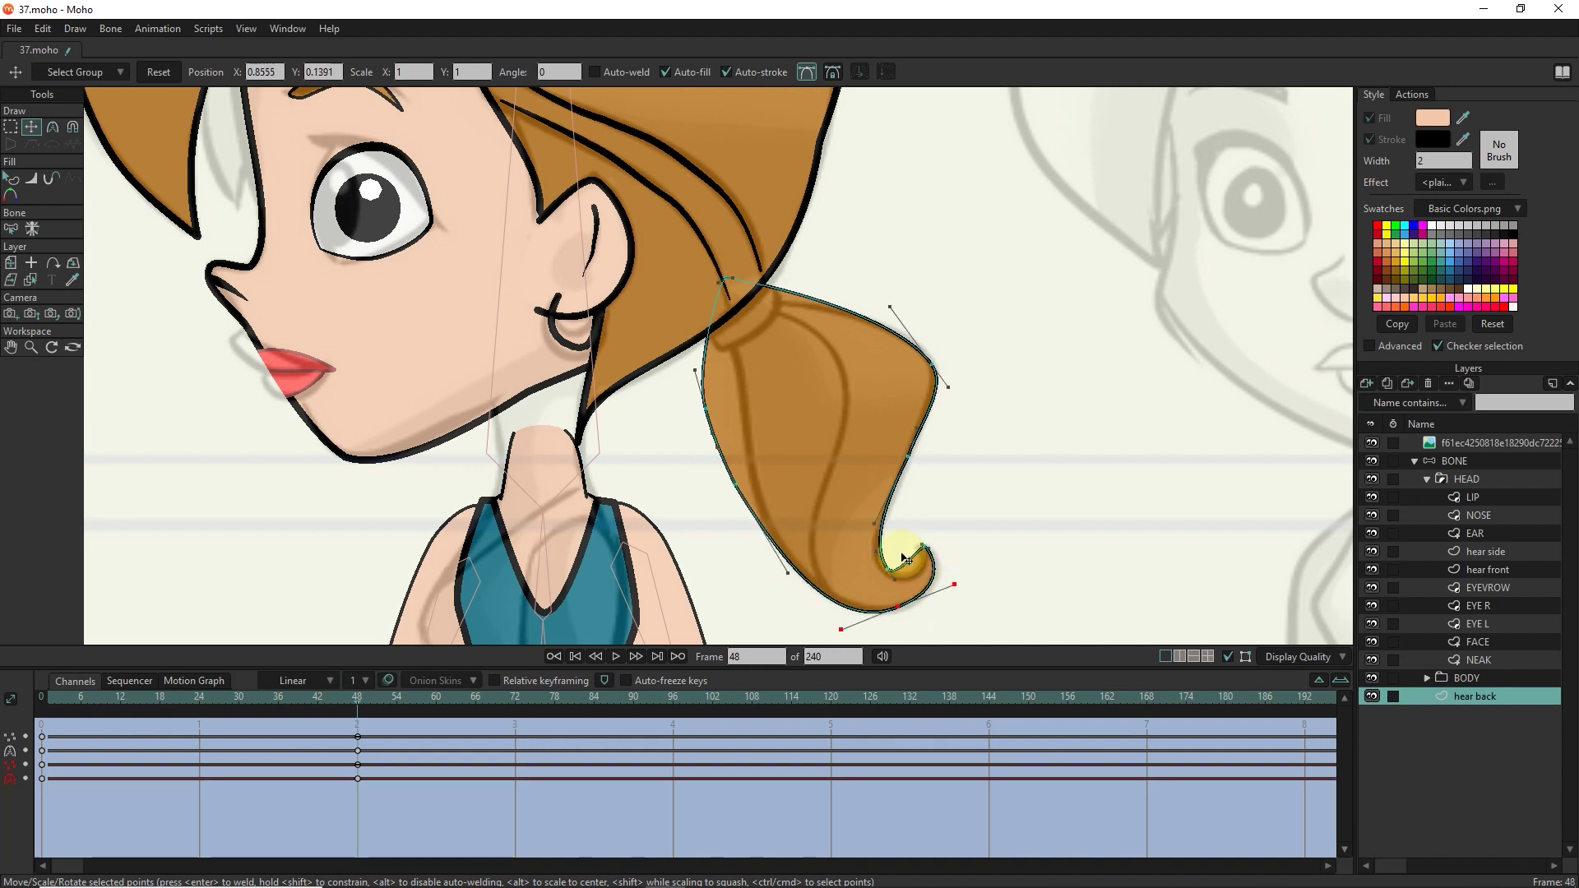
# Scrub the head turn through to frame 48 with the reference image hidden, inspecting the ponytail, hair and face layers.
pyautogui.scroll(-3, 740, 378)
pyautogui.moveTo(255, 701); pyautogui.dragTo(351, 674)
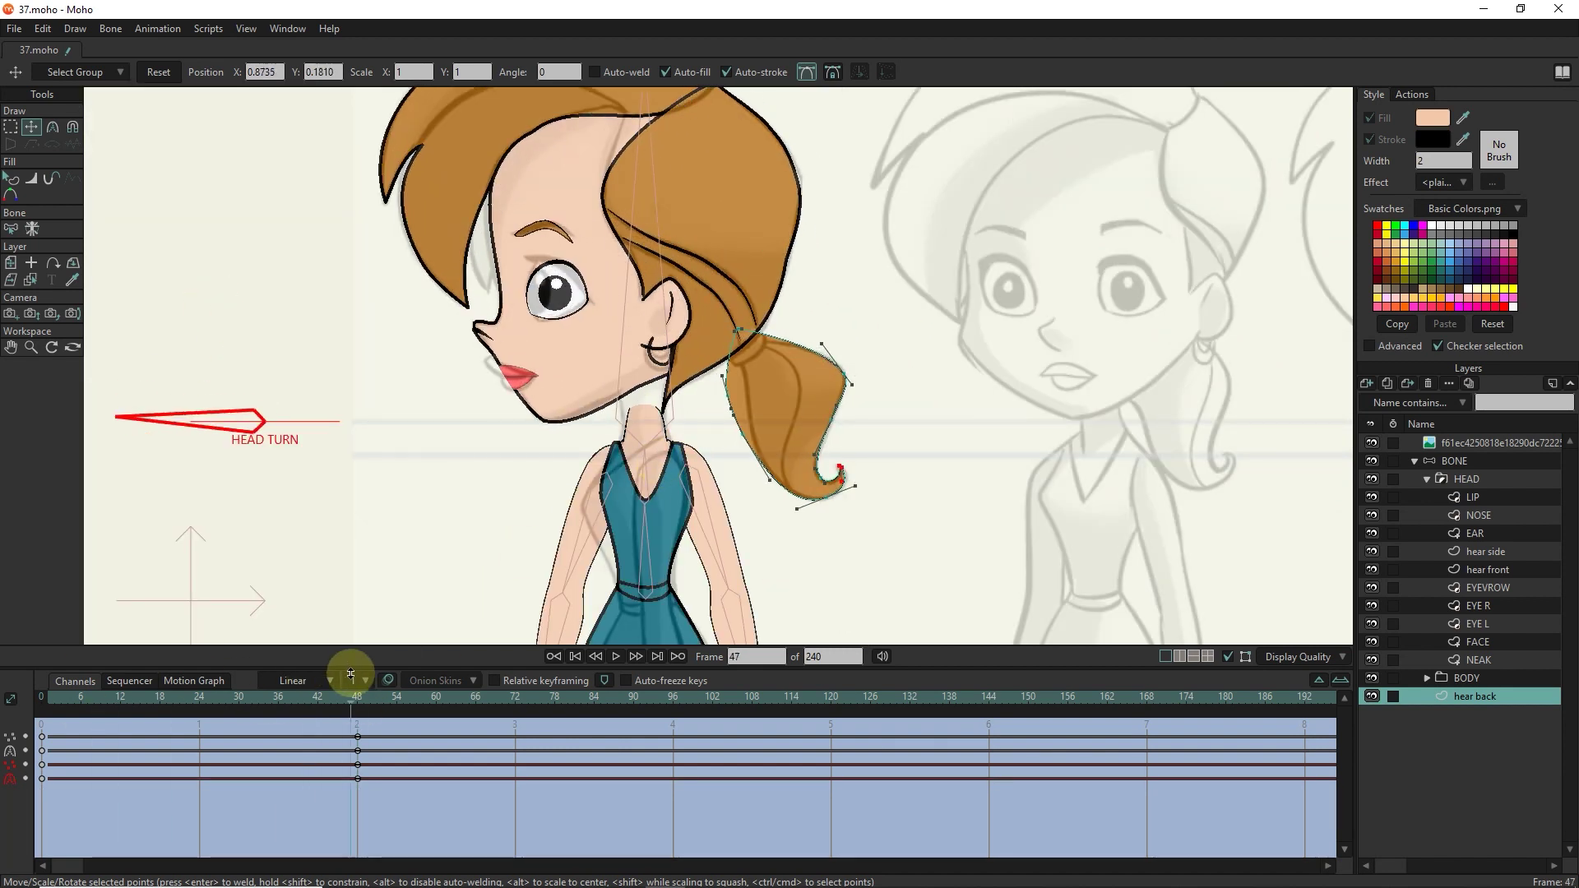
pyautogui.click(1372, 442)
pyautogui.click(199, 797)
pyautogui.keyDown('ctrl'); pyautogui.keyDown('alt'); pyautogui.click(723, 195); pyautogui.keyUp('alt'); pyautogui.keyUp('ctrl')
pyautogui.click(718, 234)
pyautogui.keyDown('ctrl'); pyautogui.keyDown('alt'); pyautogui.click(718, 235); pyautogui.keyUp('alt'); pyautogui.keyUp('ctrl')
pyautogui.click(695, 205)
pyautogui.moveTo(91, 709); pyautogui.dragTo(357, 699)
pyautogui.click(31, 280)
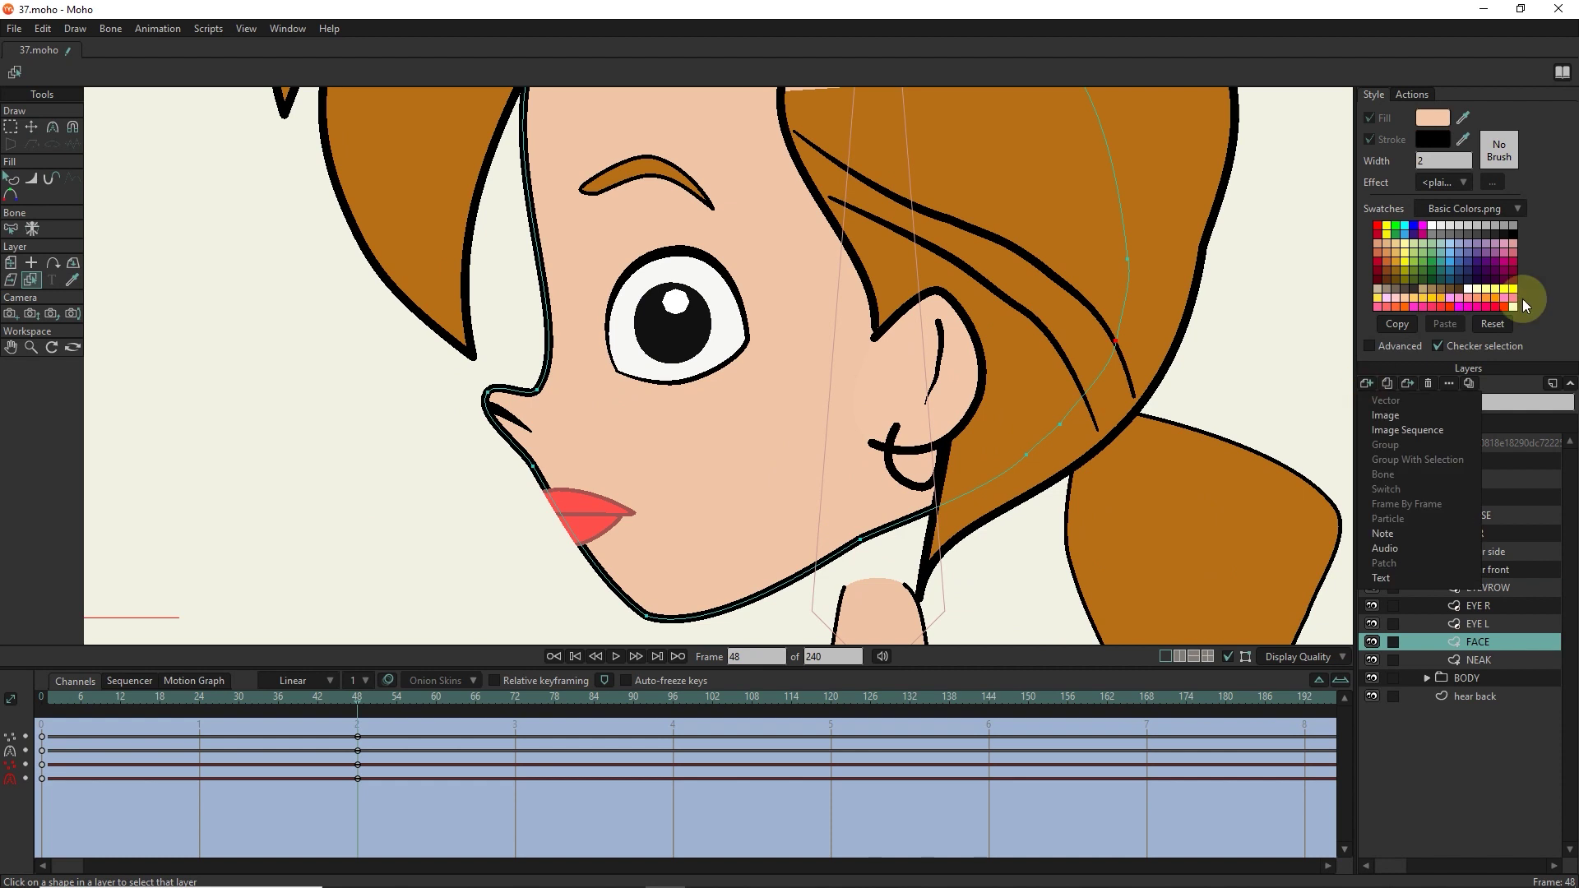
# Show the reference image again and review the BONE layer's HEAD TURN action, returning to frame 48.
pyautogui.click(1394, 442)
pyautogui.click(1412, 93)
pyautogui.click(1478, 641)
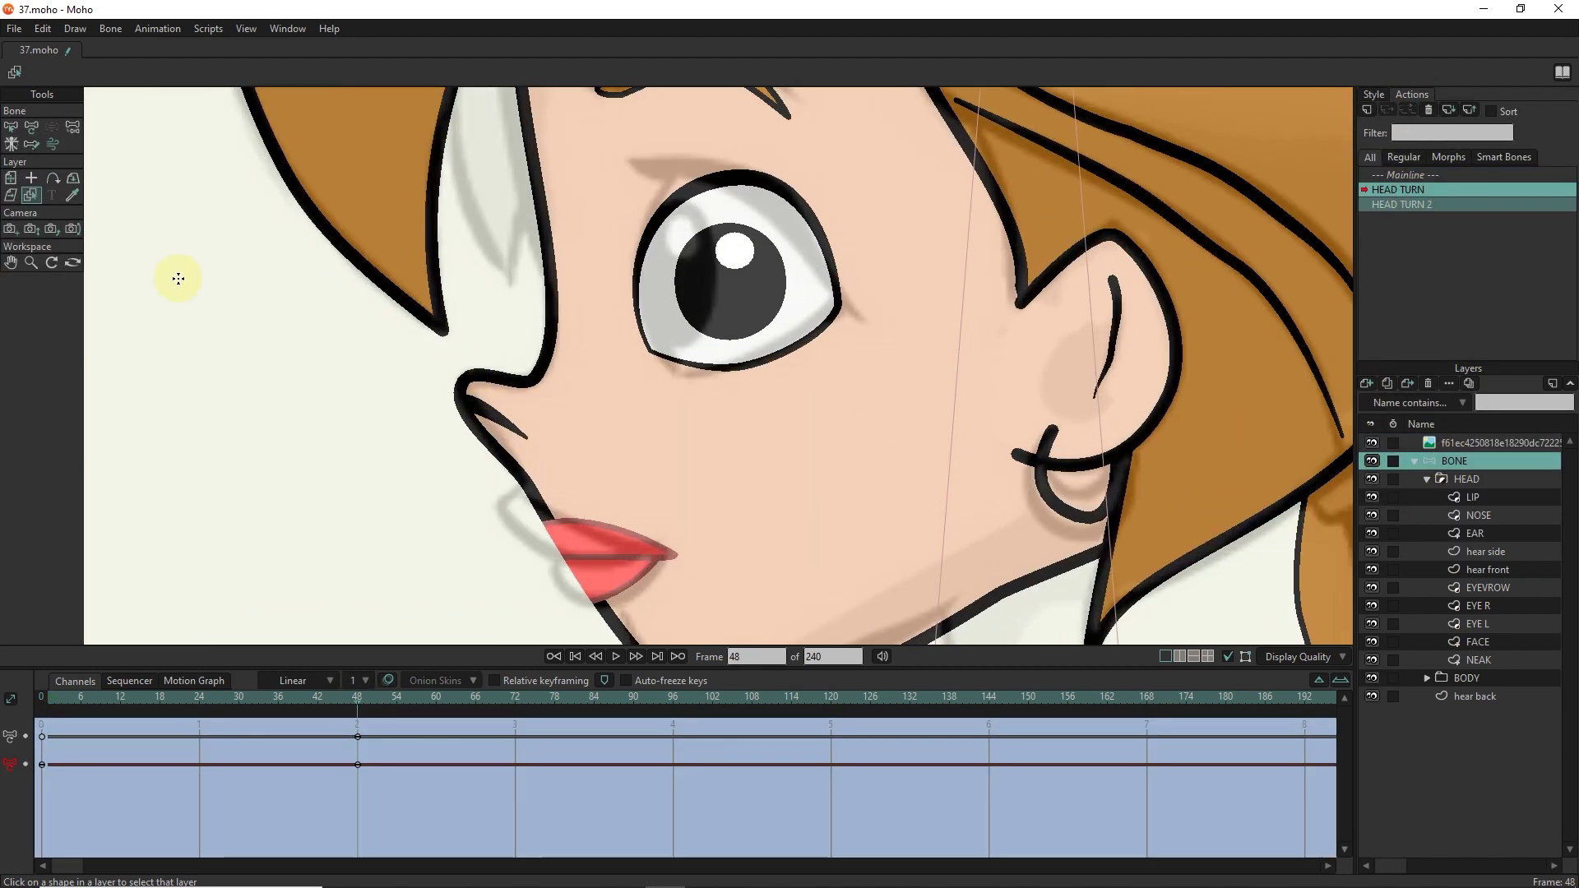
pyautogui.click(461, 367)
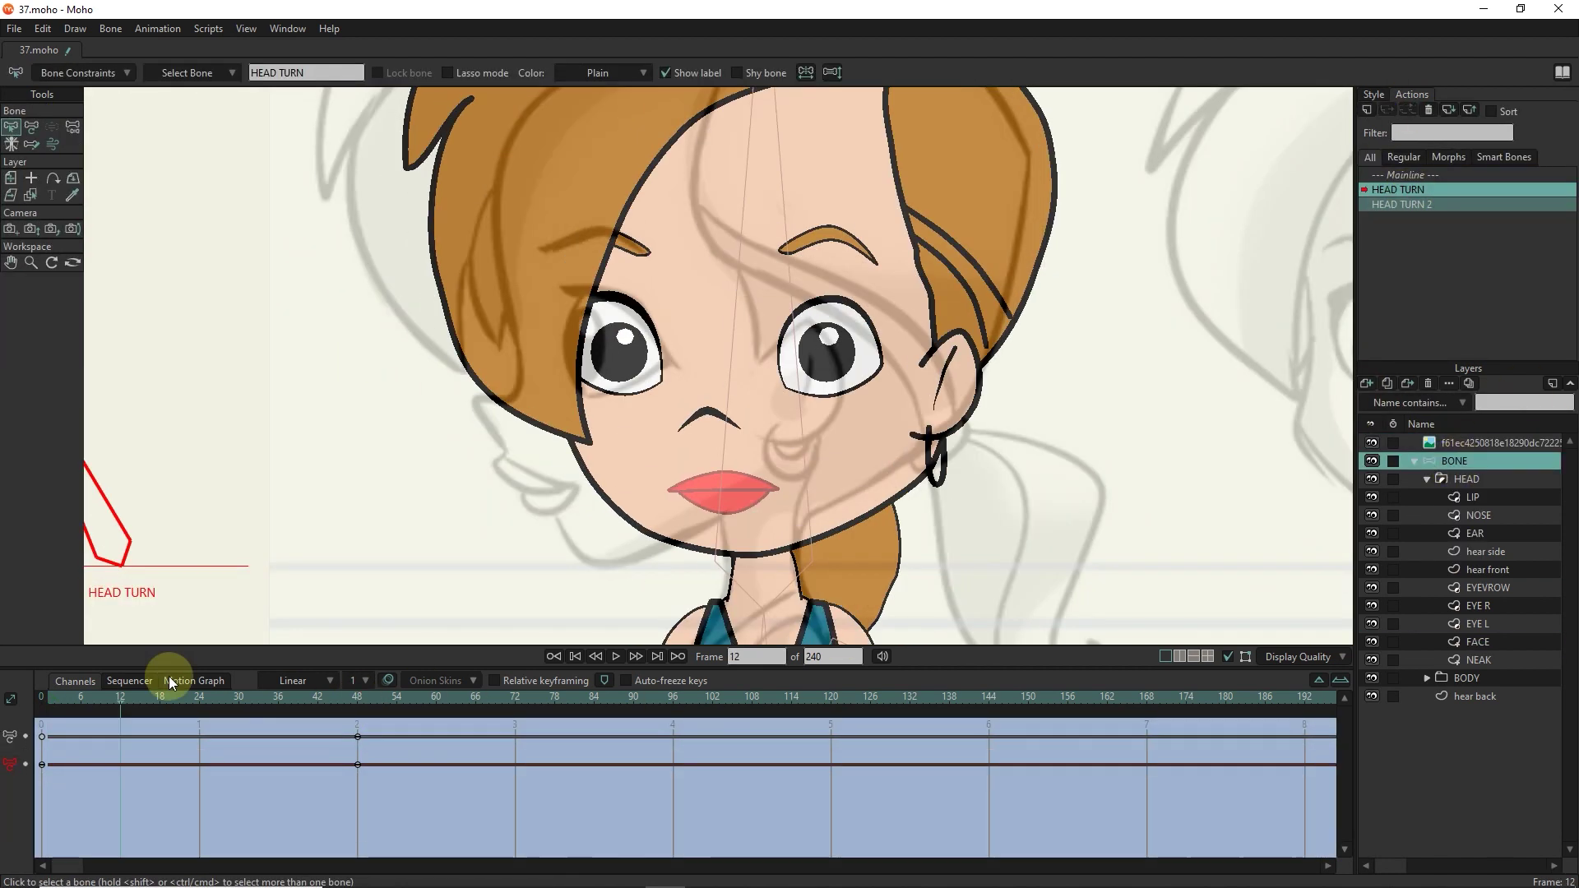
pyautogui.click(357, 697)
# Adjust the mouth corner and lower lip points on the LIP layer to fit the side-view reference at frame 48.
pyautogui.scroll(3, 581, 307)
pyautogui.keyDown('ctrl'); pyautogui.keyDown('alt'); pyautogui.click(458, 469); pyautogui.keyUp('alt'); pyautogui.keyUp('ctrl')
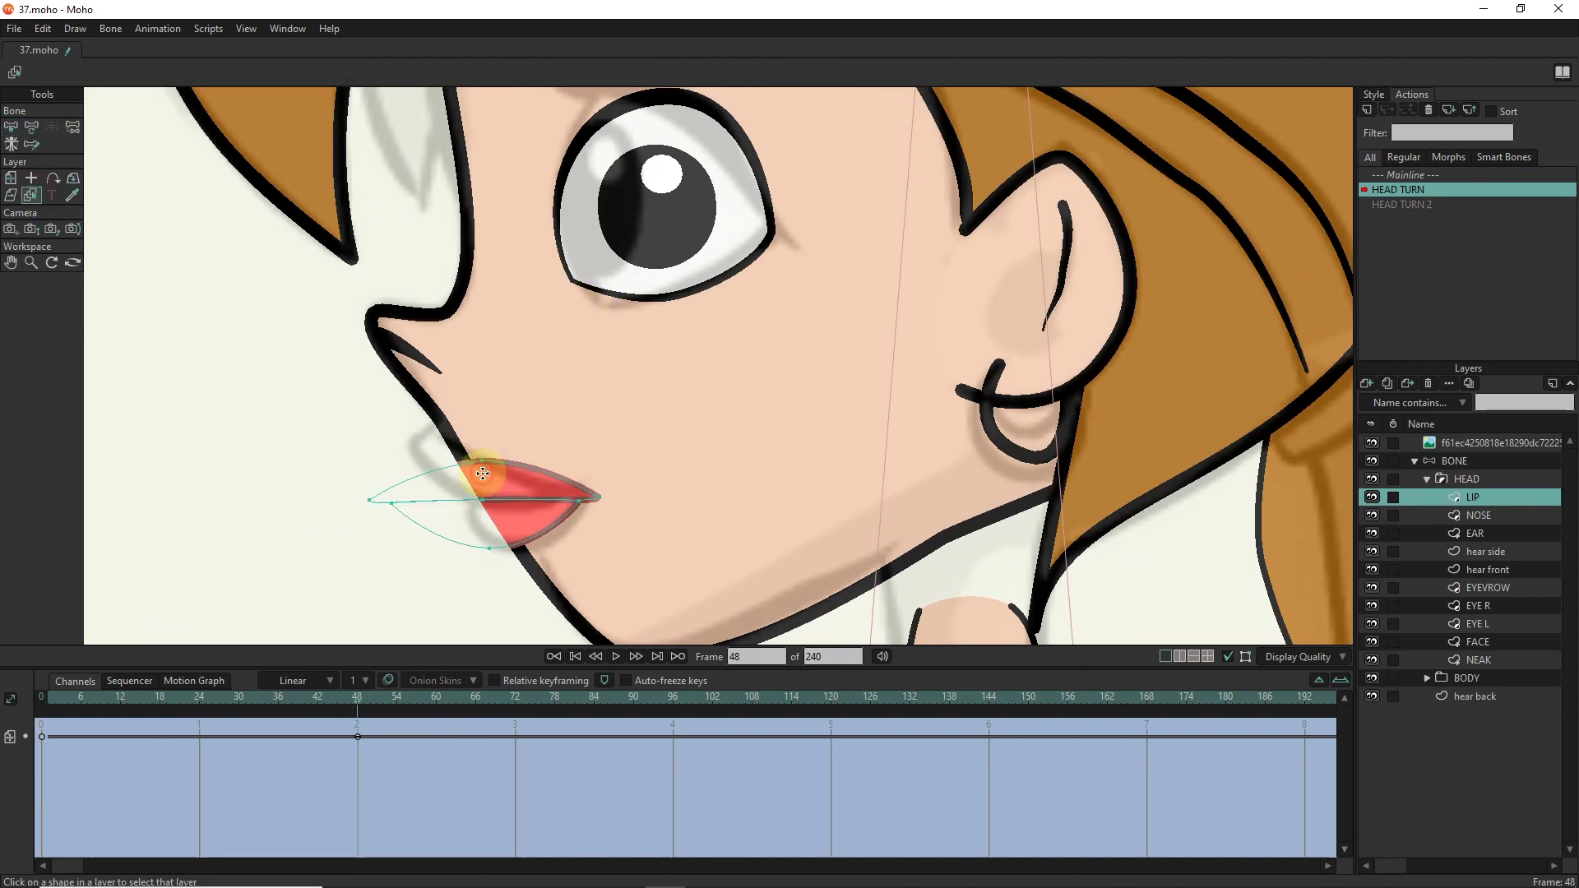
pyautogui.scroll(3, 582, 494)
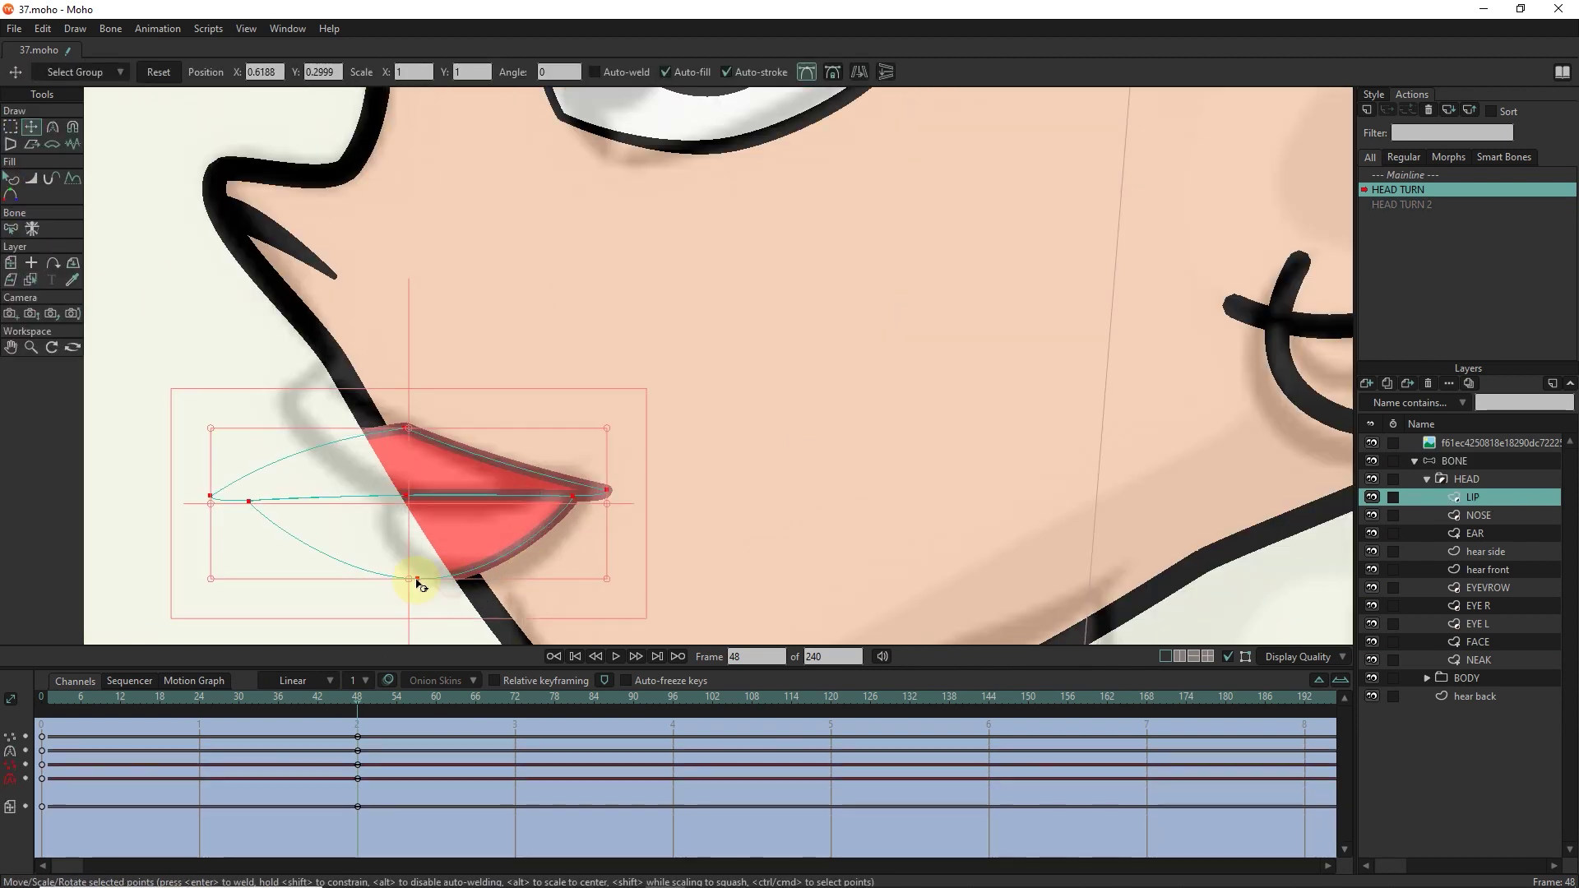
pyautogui.click(583, 520)
pyautogui.moveTo(583, 519); pyautogui.dragTo(589, 494)
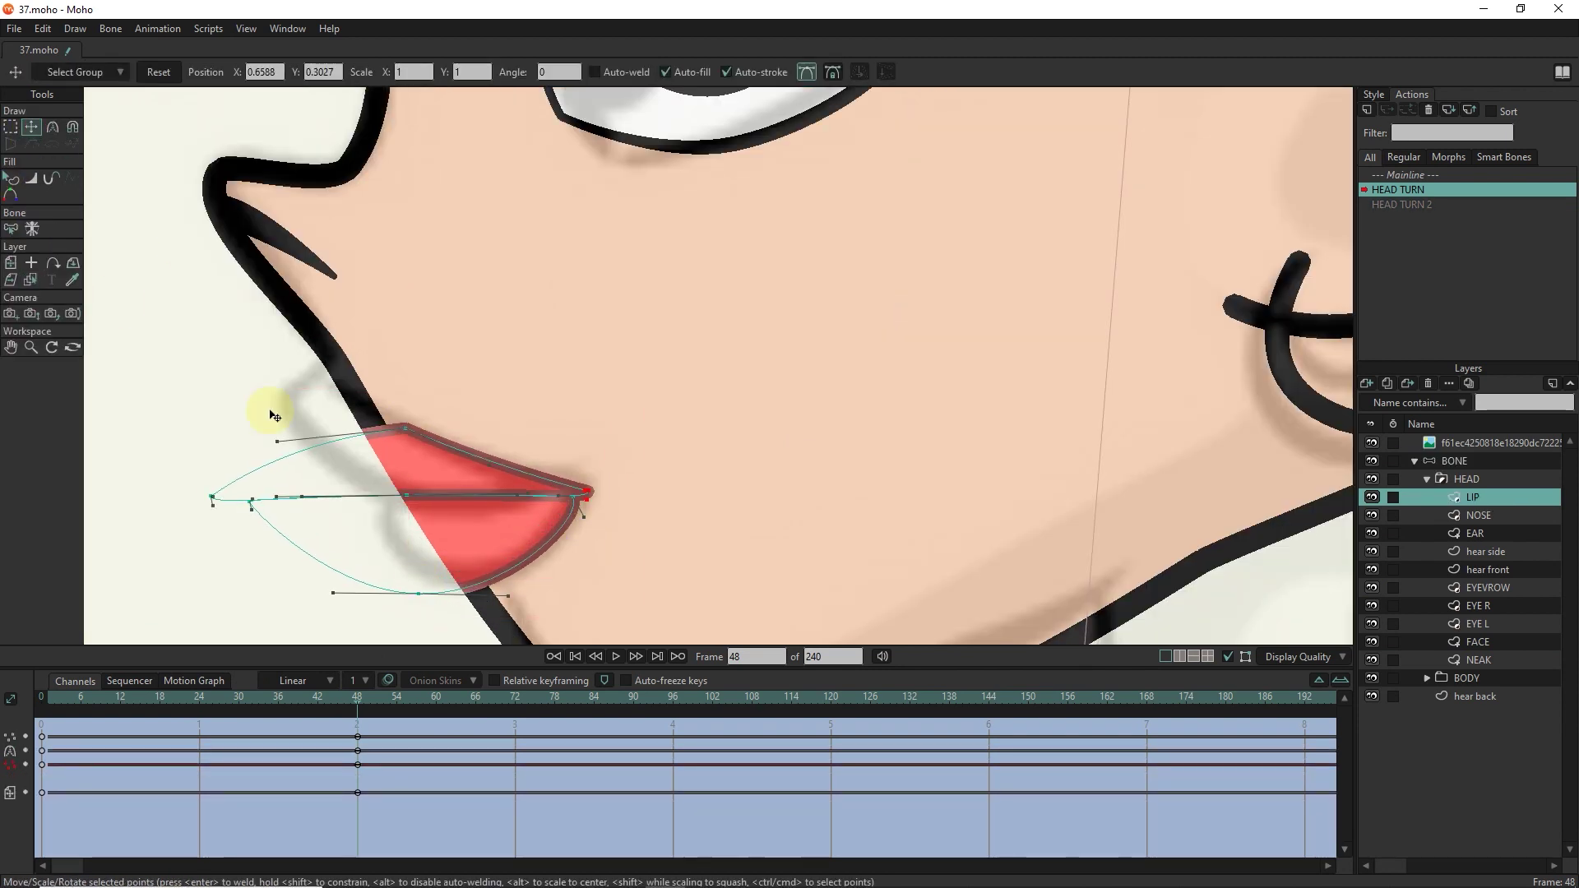
# Shift the LIP layer slightly toward the front of the face and refine the lip points and curves.
pyautogui.scroll(-3, 521, 487)
pyautogui.press('m')
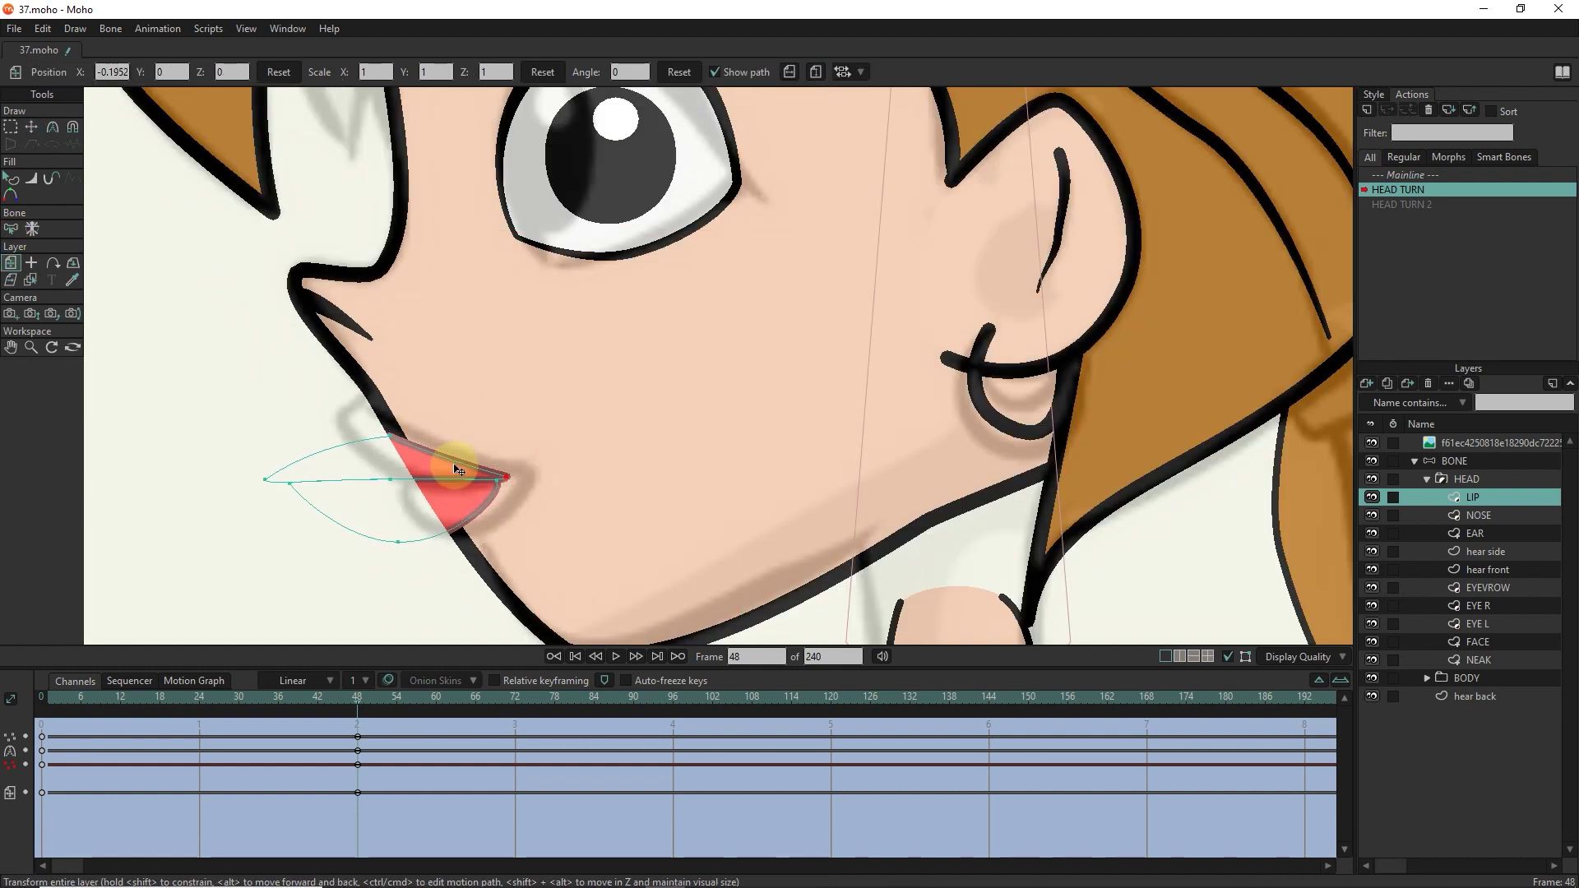
pyautogui.click(32, 127)
pyautogui.scroll(2, 373, 432)
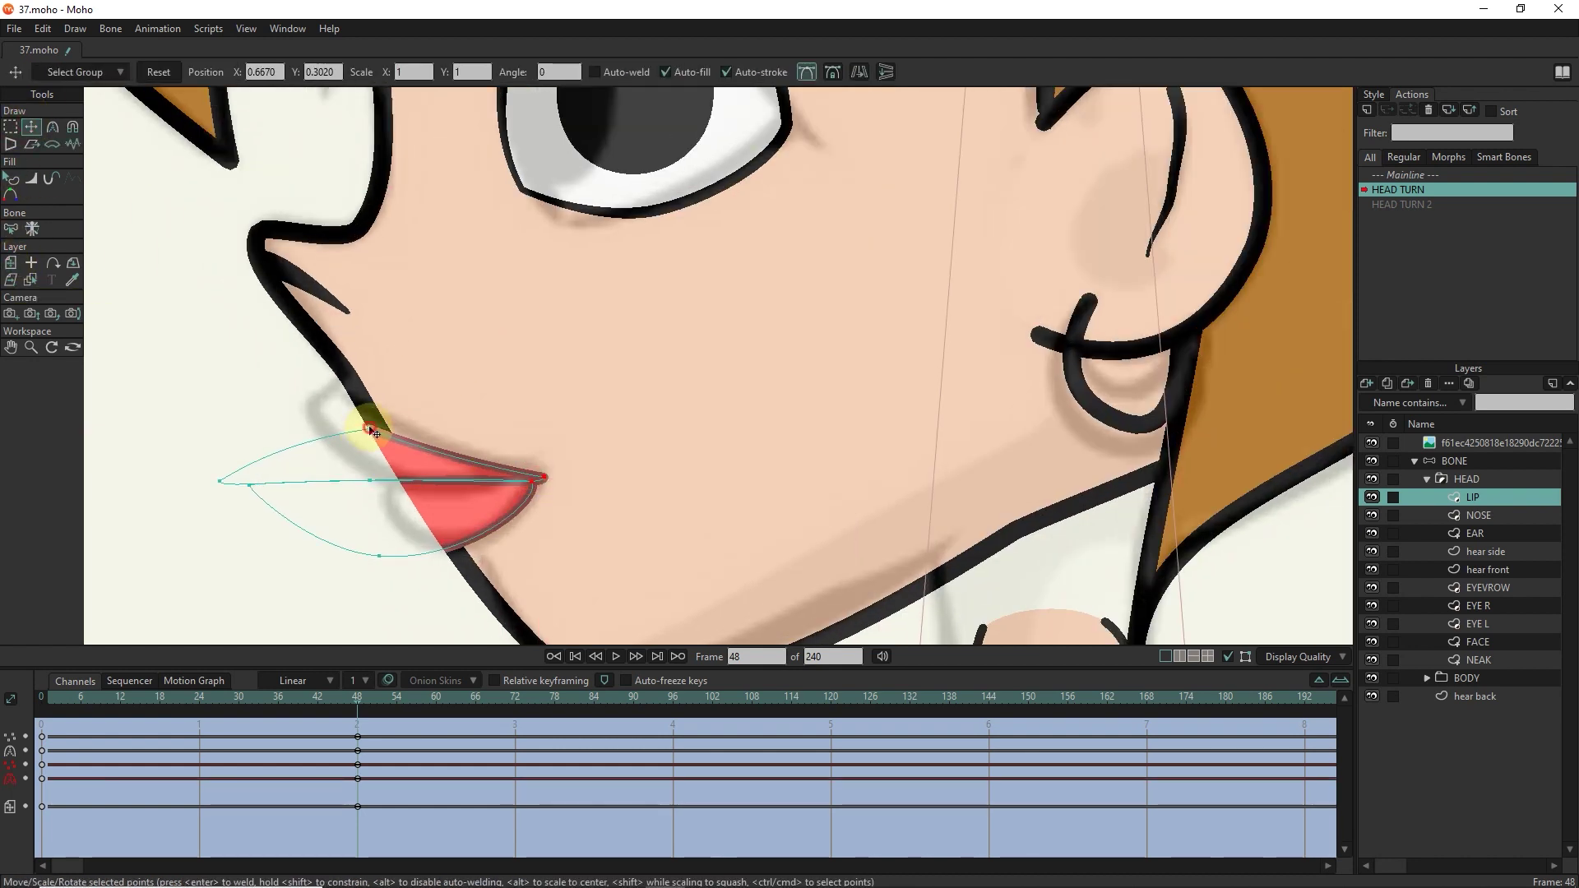
pyautogui.moveTo(567, 504); pyautogui.dragTo(539, 488)
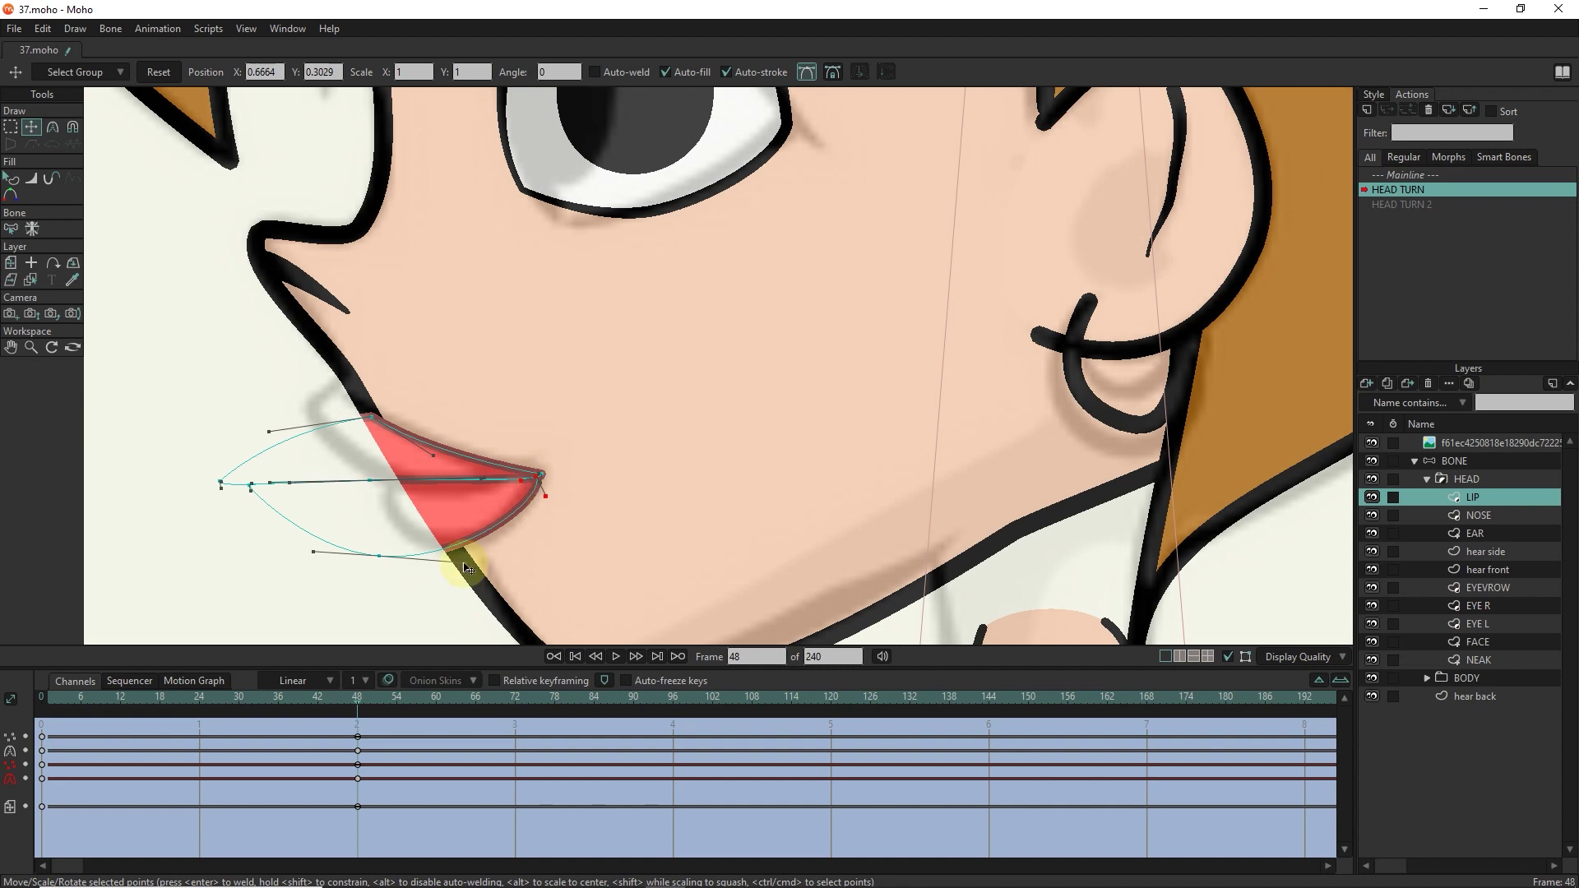
pyautogui.scroll(-3, 663, 452)
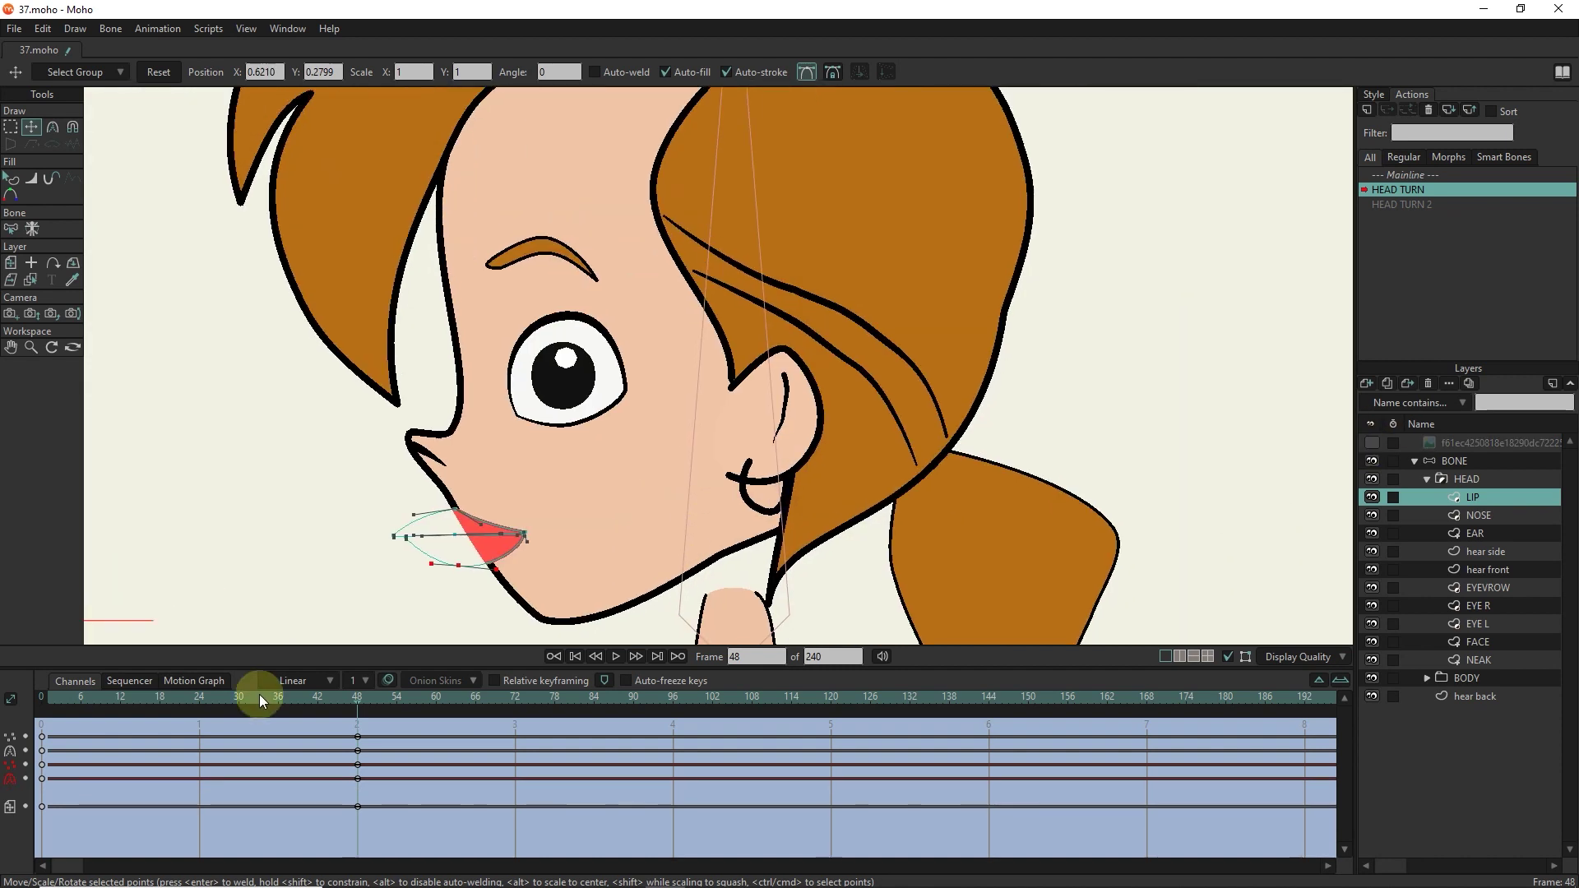
# Compare the head with the side-view reference by briefly hiding the whole character.
pyautogui.click(368, 729)
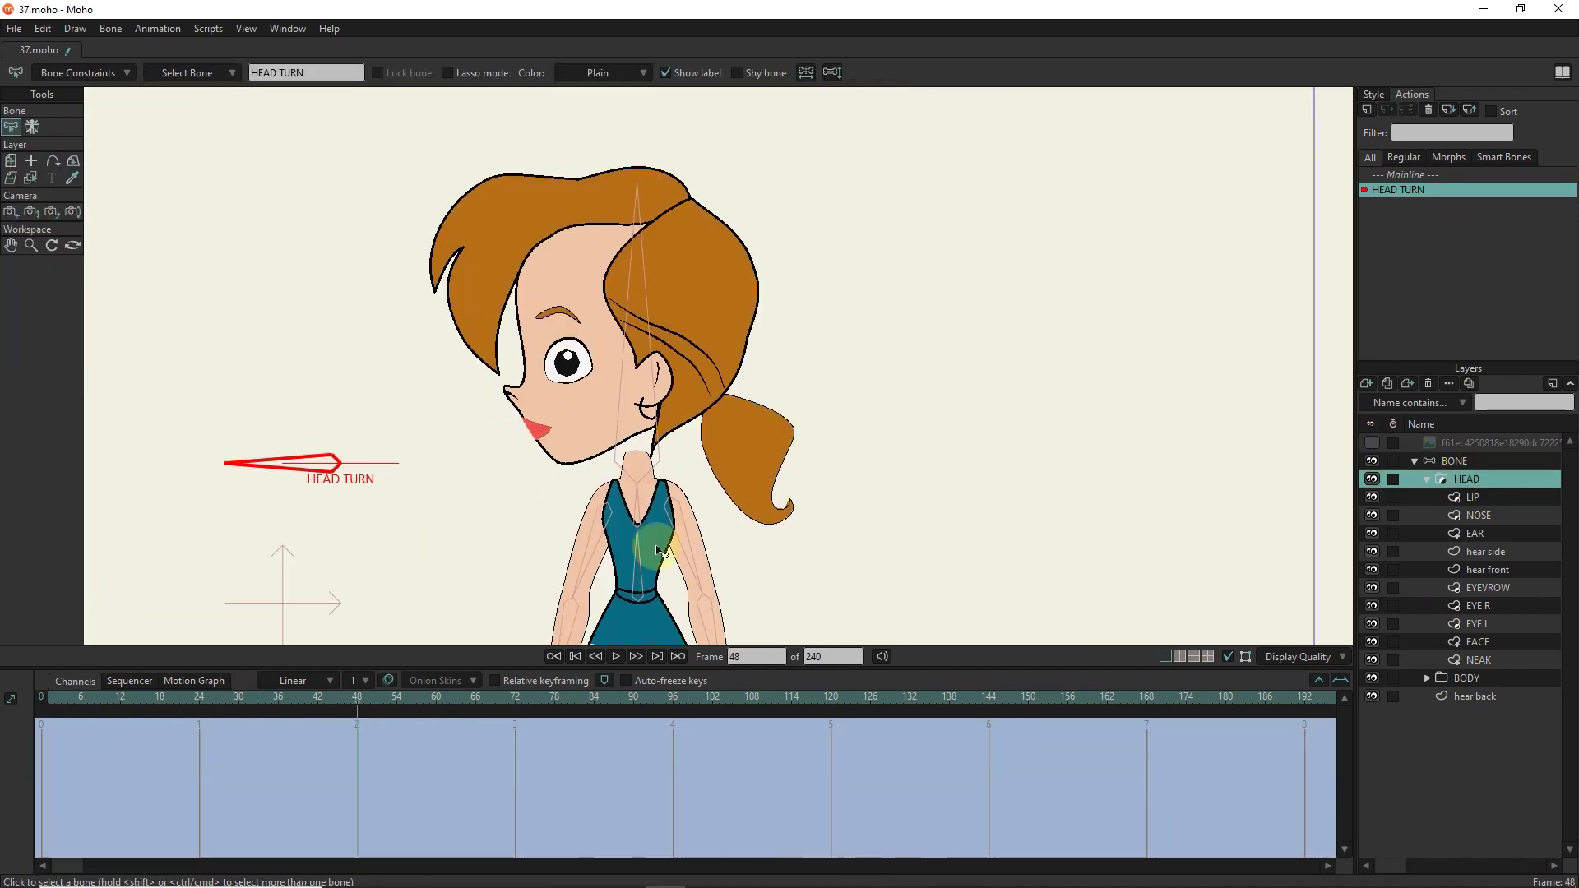
pyautogui.click(1372, 442)
pyautogui.click(1372, 461)
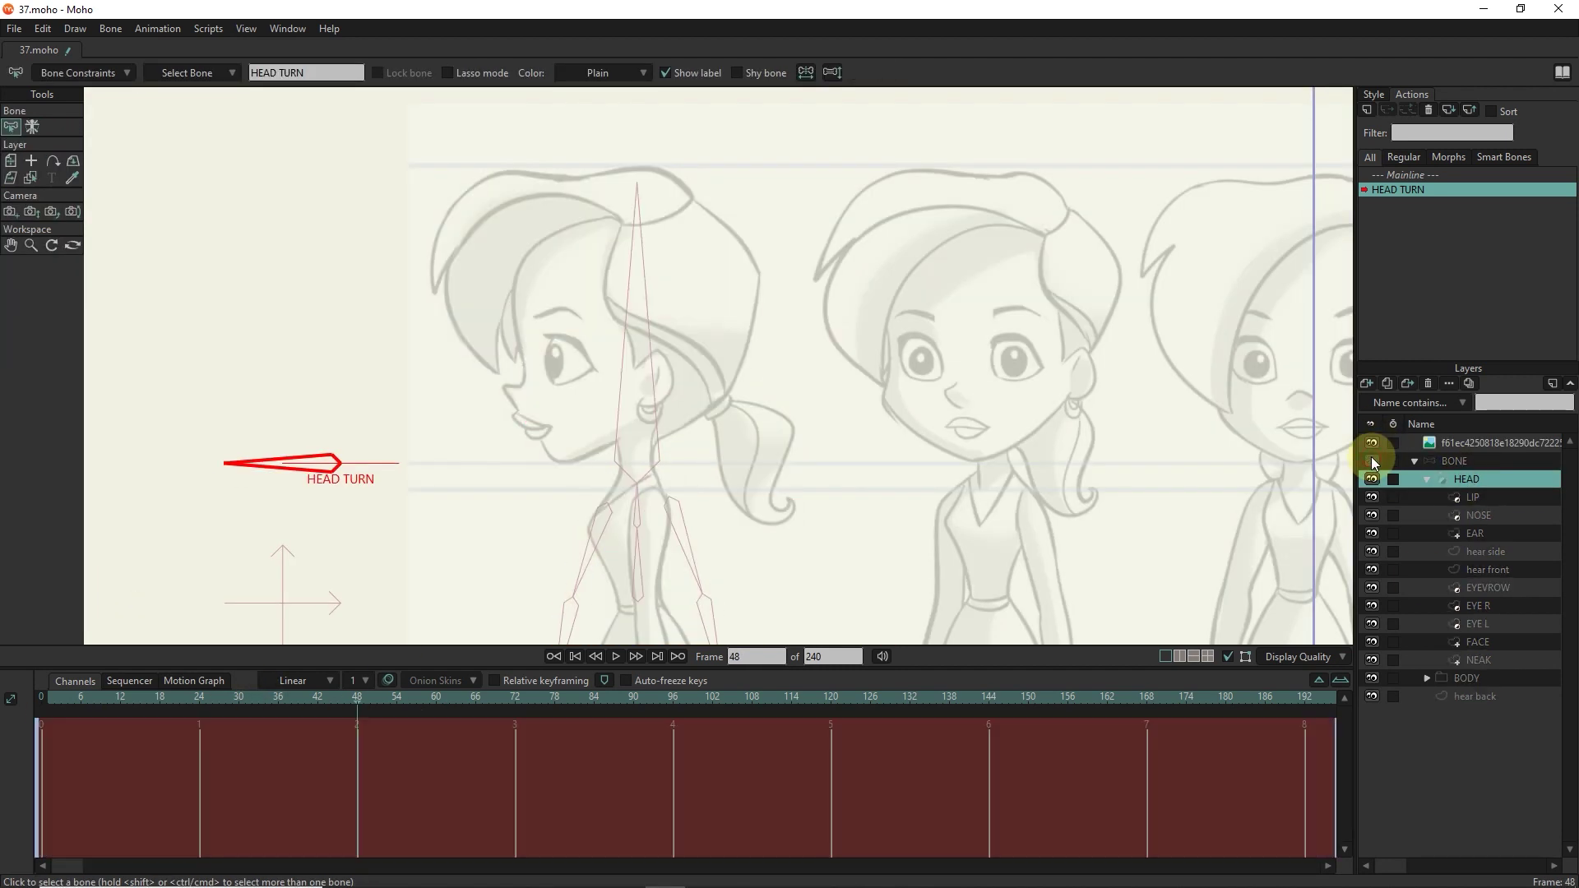
pyautogui.click(1372, 461)
# Reshape the white of the eye on the EYE R layer into the pointed side-view form at frame 48.
pyautogui.click(1478, 605)
pyautogui.scroll(5, 644, 380)
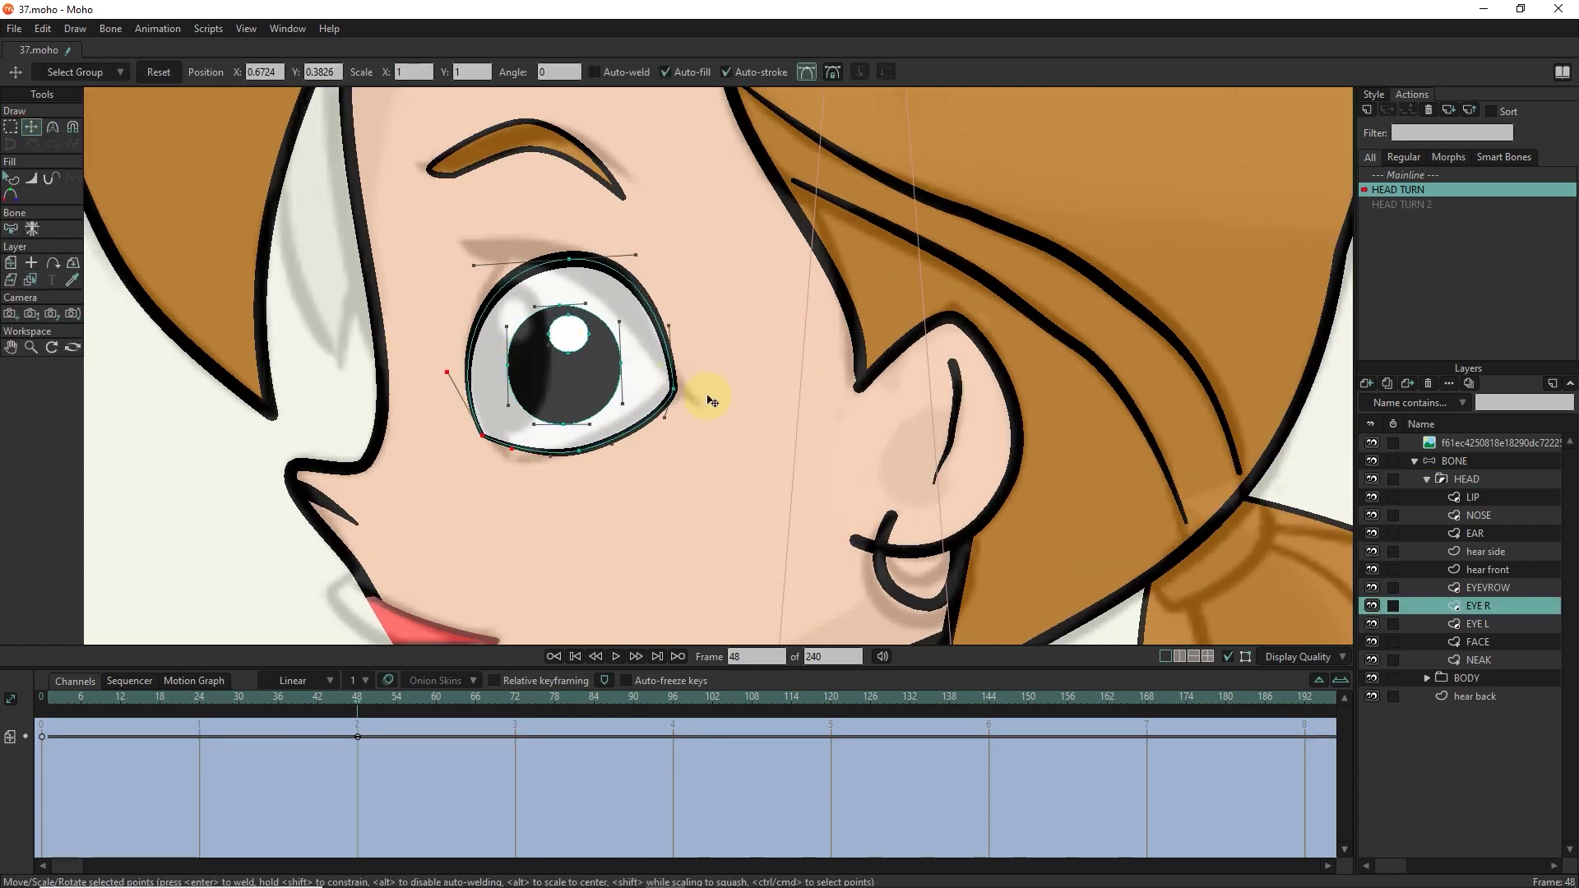
pyautogui.moveTo(676, 417); pyautogui.dragTo(582, 441)
pyautogui.moveTo(564, 264); pyautogui.dragTo(503, 303)
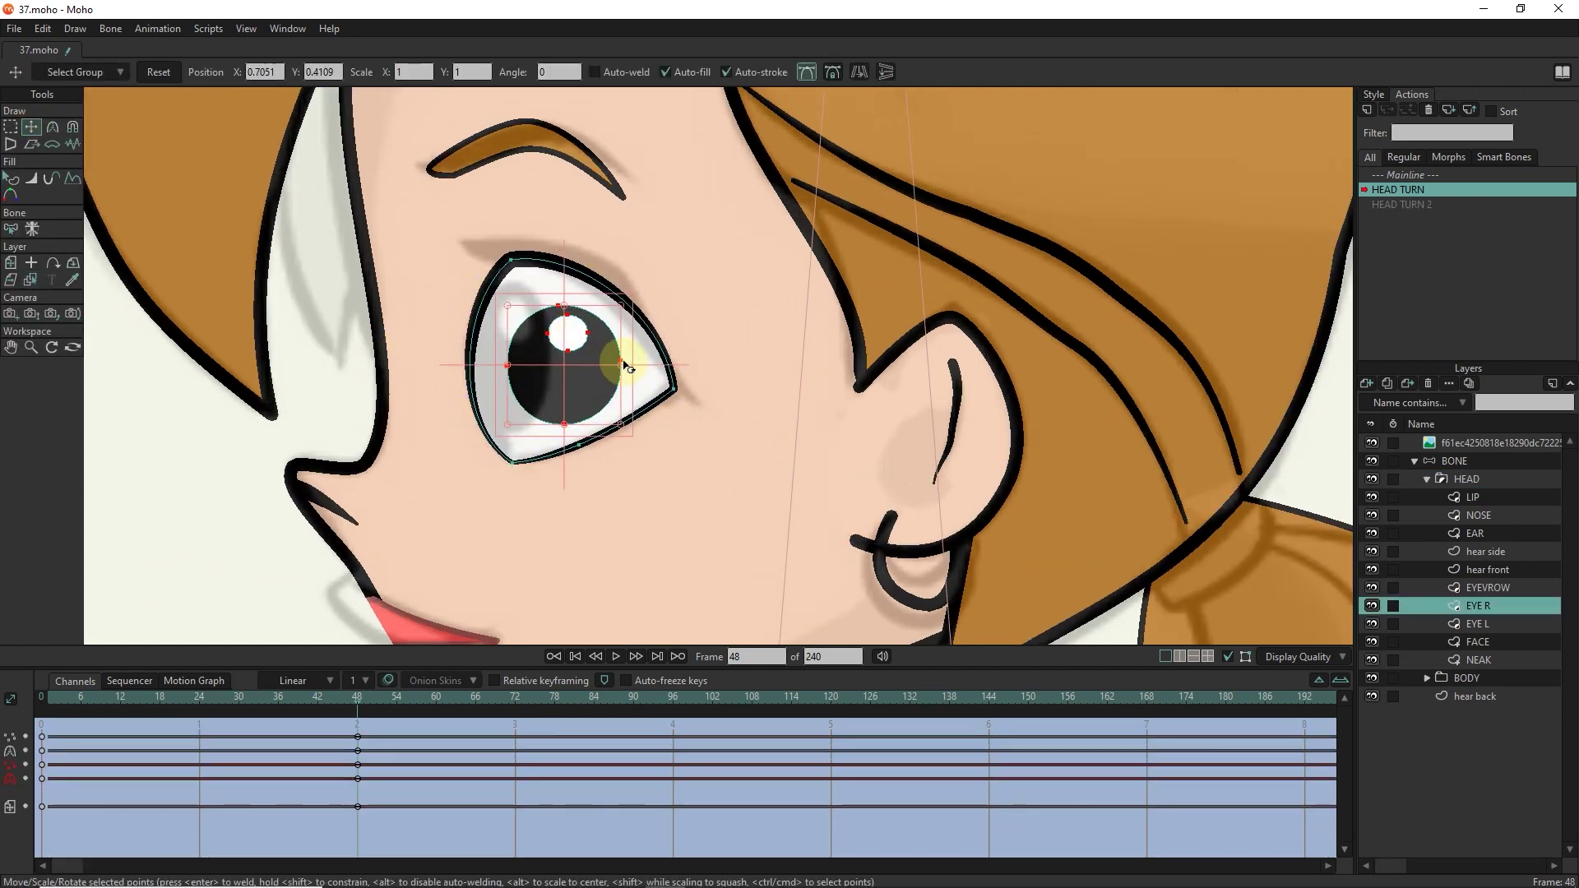
# Narrow the EYE R pupil into a tall oval and place it against the front edge of the eye.
pyautogui.click(513, 311)
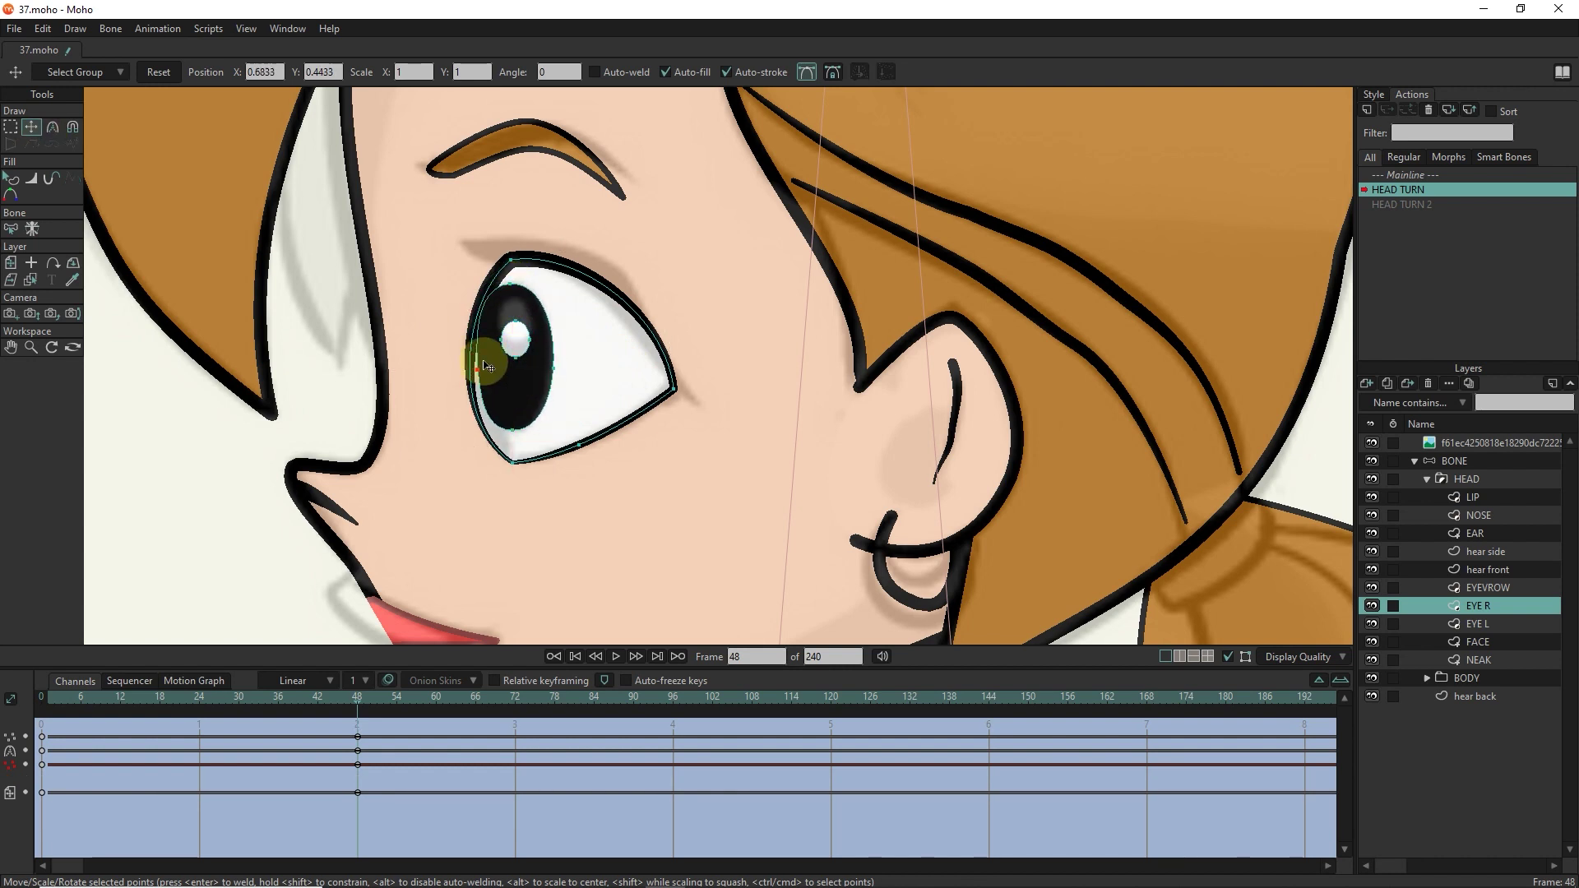
pyautogui.moveTo(510, 352); pyautogui.dragTo(508, 357)
pyautogui.scroll(-5, 509, 357)
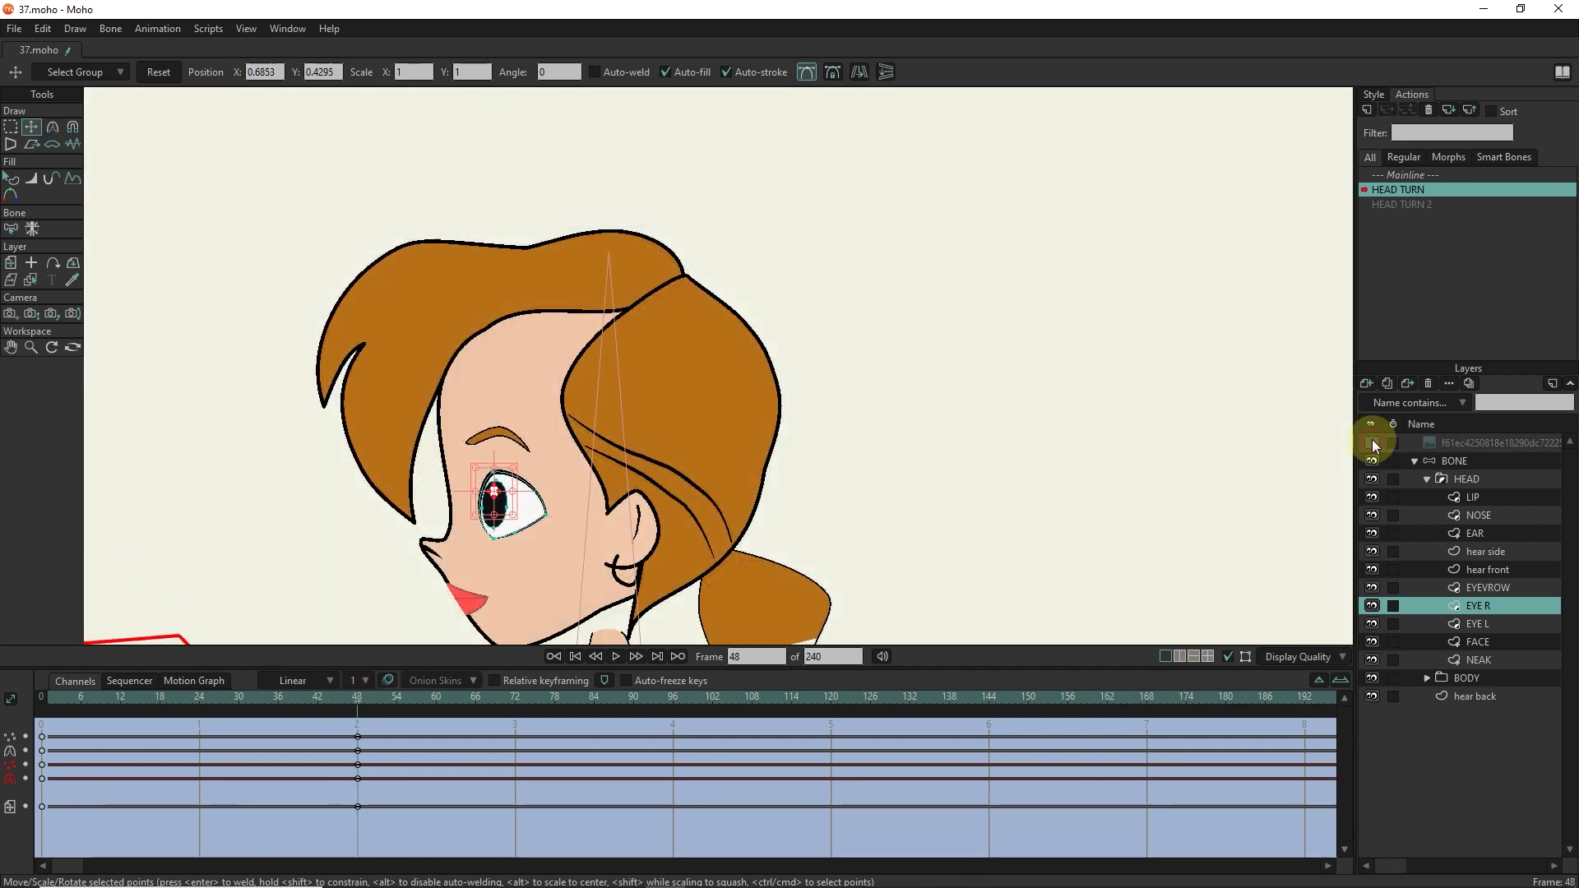
# Return to the Mainline action, hide the reference image and rotate the HEAD TURN dial to test the turn.
pyautogui.click(1403, 174)
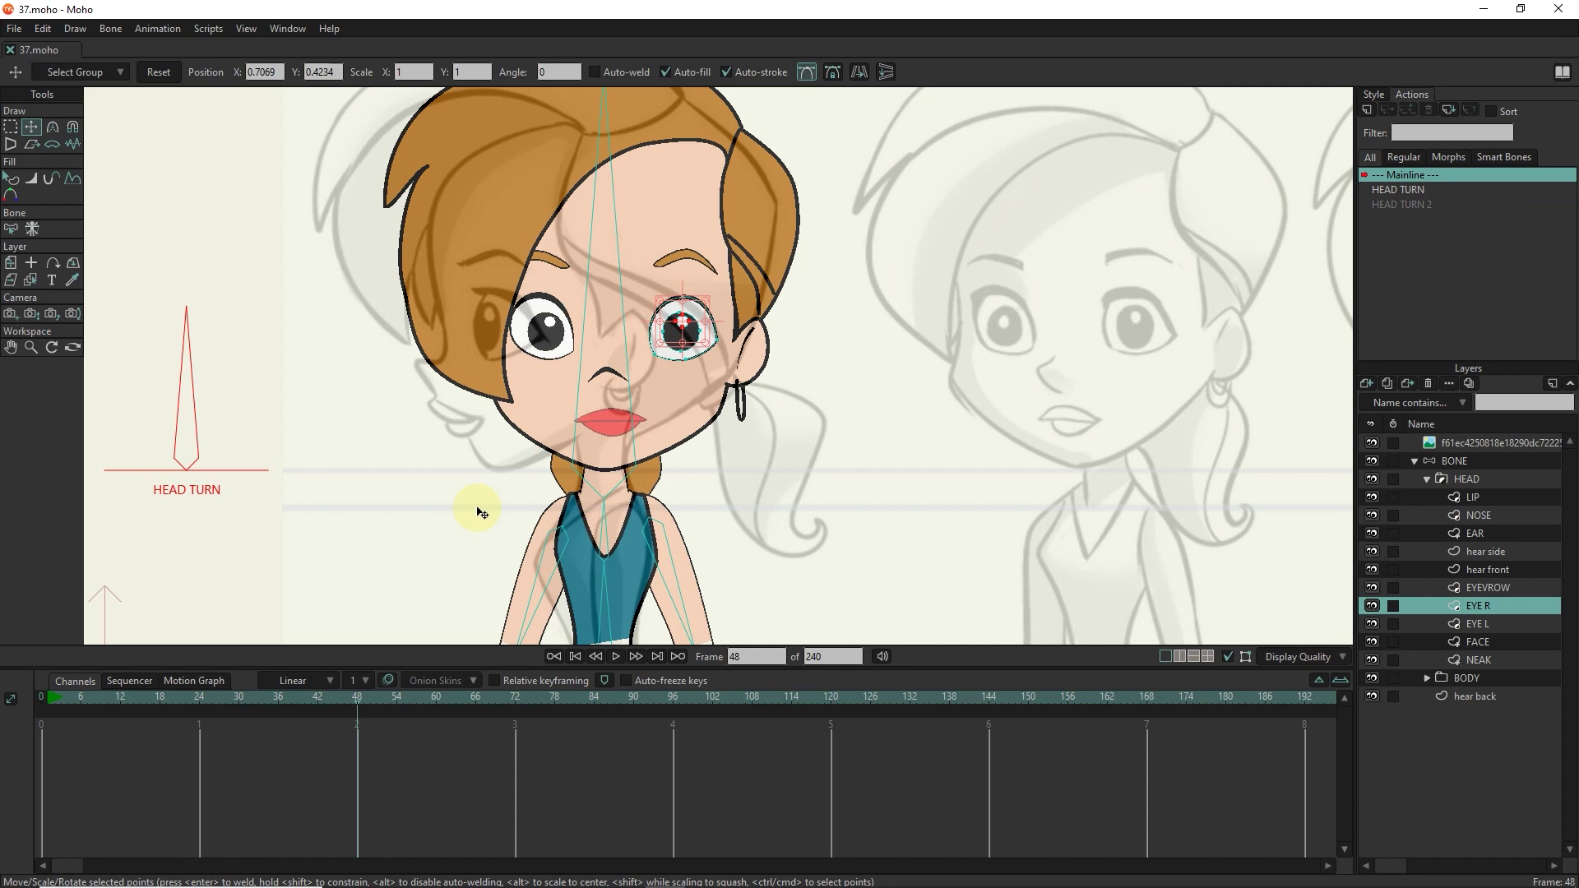
pyautogui.click(1436, 461)
pyautogui.click(1372, 443)
pyautogui.moveTo(264, 370)
pyautogui.mouseDown()
pyautogui.moveTo(300, 415)
pyautogui.moveTo(205, 422)
pyautogui.moveTo(258, 451)
pyautogui.mouseUp()
# Adjust the top points of the NEAK layer under the chin and rotate the HEAD TURN dial to check the neck.
pyautogui.scroll(3, 412, 377)
pyautogui.click(35, 136)
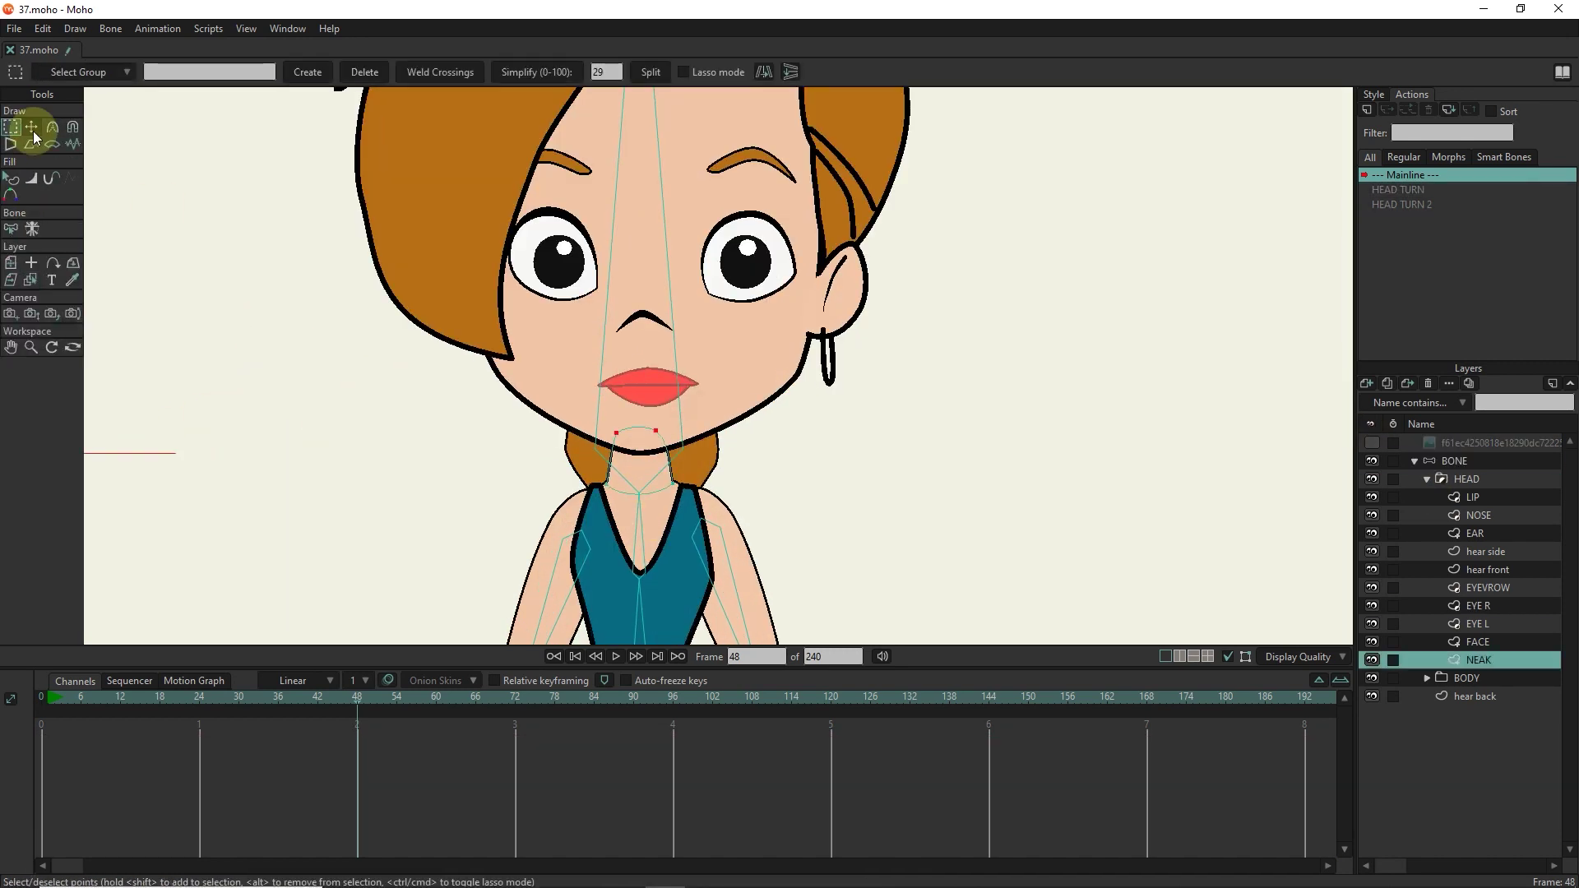
pyautogui.click(1456, 460)
pyautogui.moveTo(236, 282); pyautogui.dragTo(66, 415)
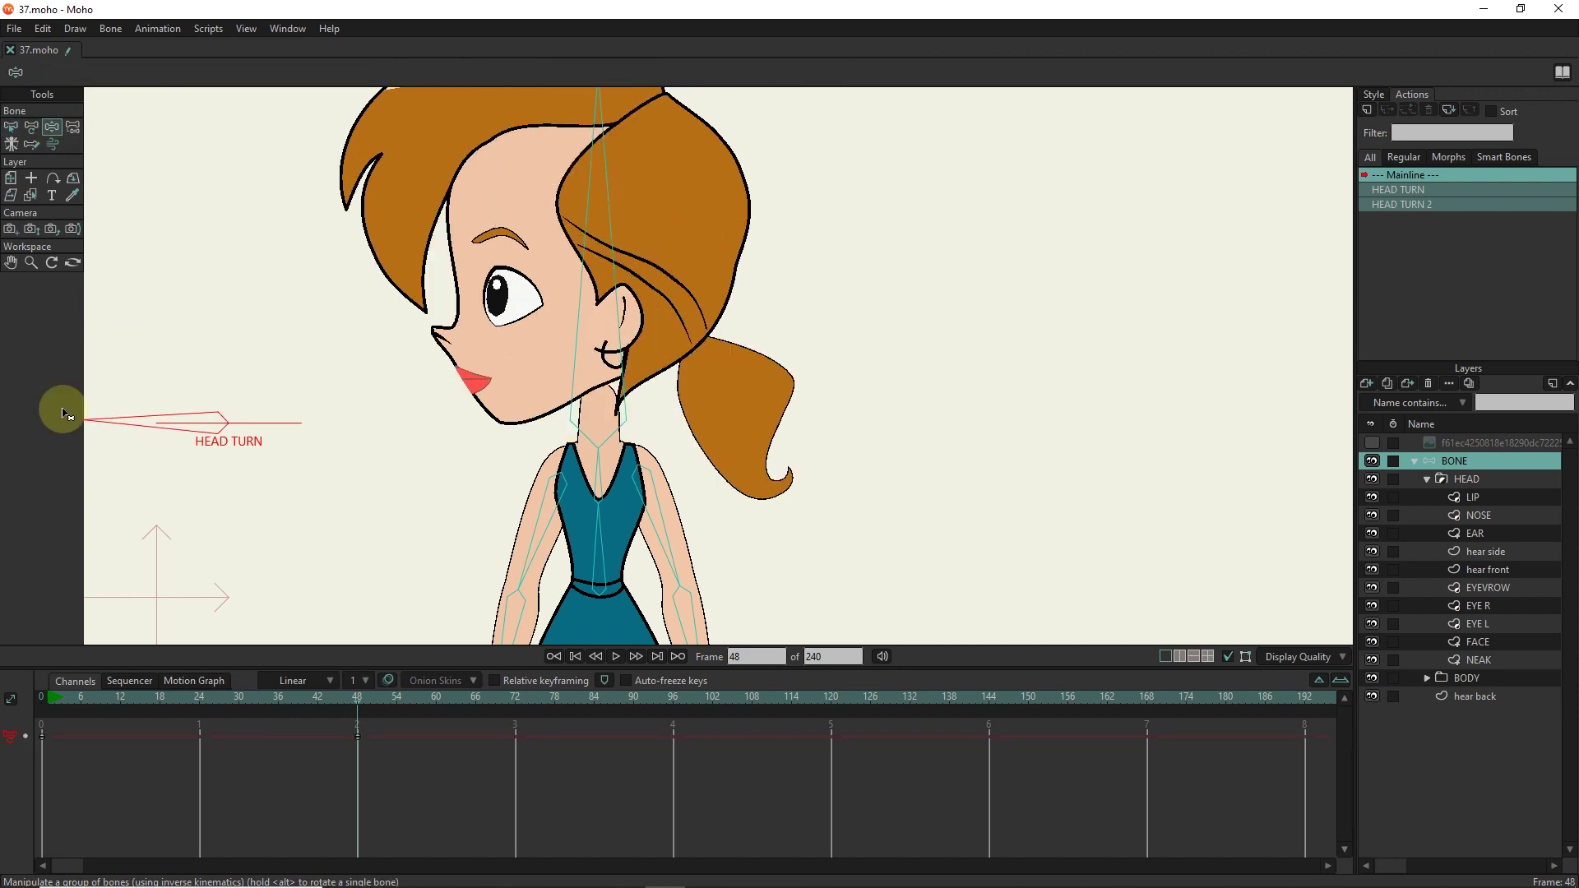
# Refine the neck's top points at frame 0 and test the side view with the HEAD TURN dial again.
pyautogui.click(38, 130)
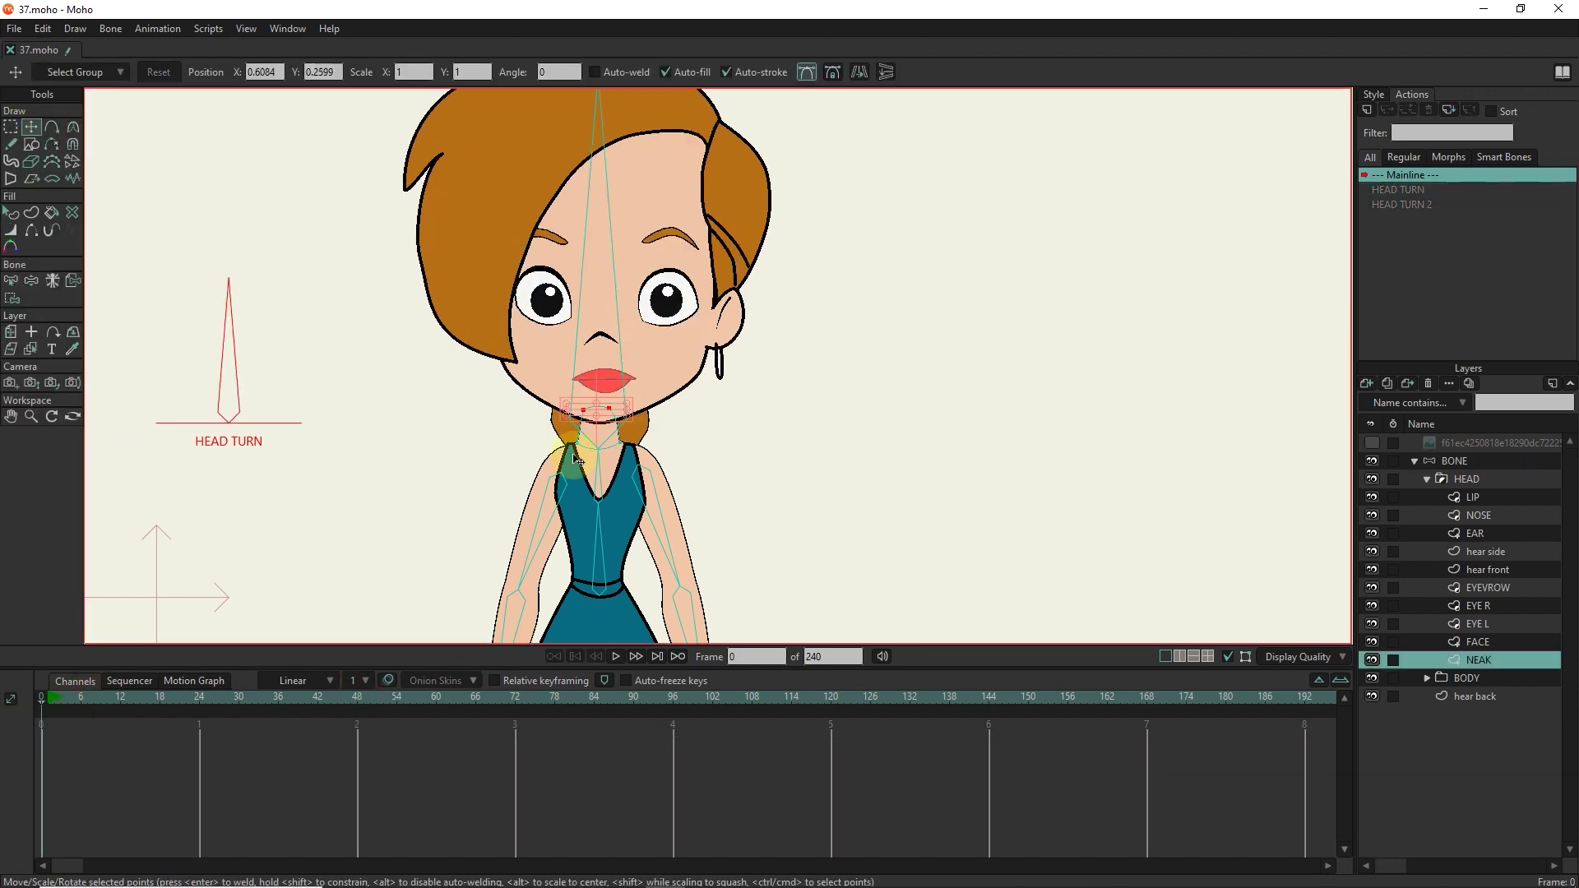
pyautogui.scroll(2, 621, 393)
pyautogui.scroll(1, 621, 393)
pyautogui.scroll(-3, 600, 338)
pyautogui.click(1456, 460)
pyautogui.moveTo(211, 284); pyautogui.dragTo(117, 443)
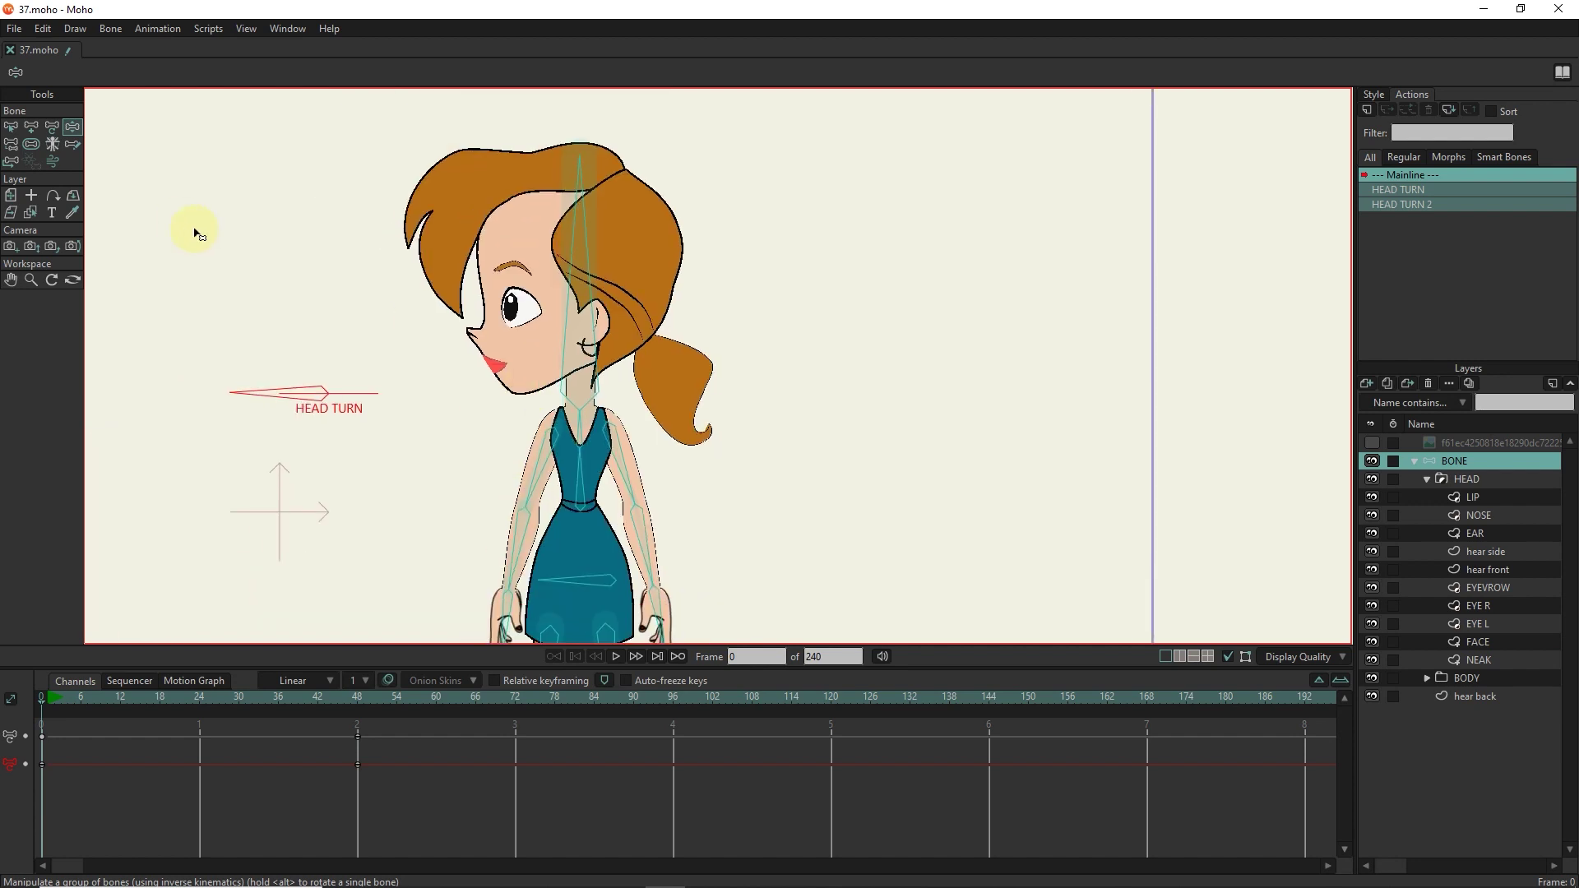
# Add a bone below the HEAD TURN dial, detach it from its parent, and open the smart dial settings for it.
pyautogui.click(1463, 460)
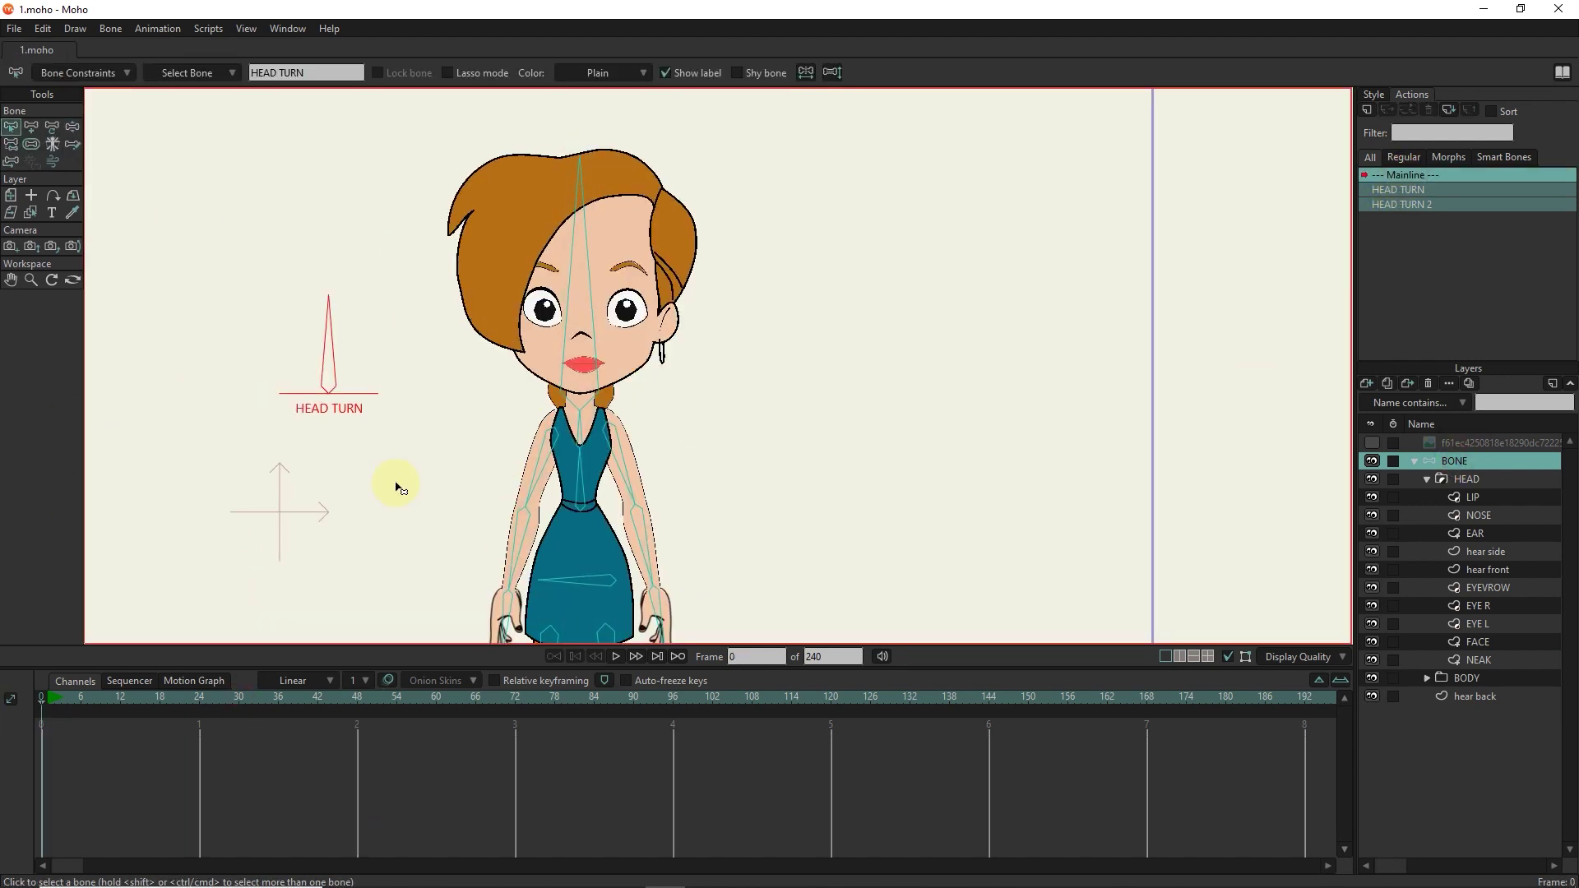
pyautogui.click(31, 126)
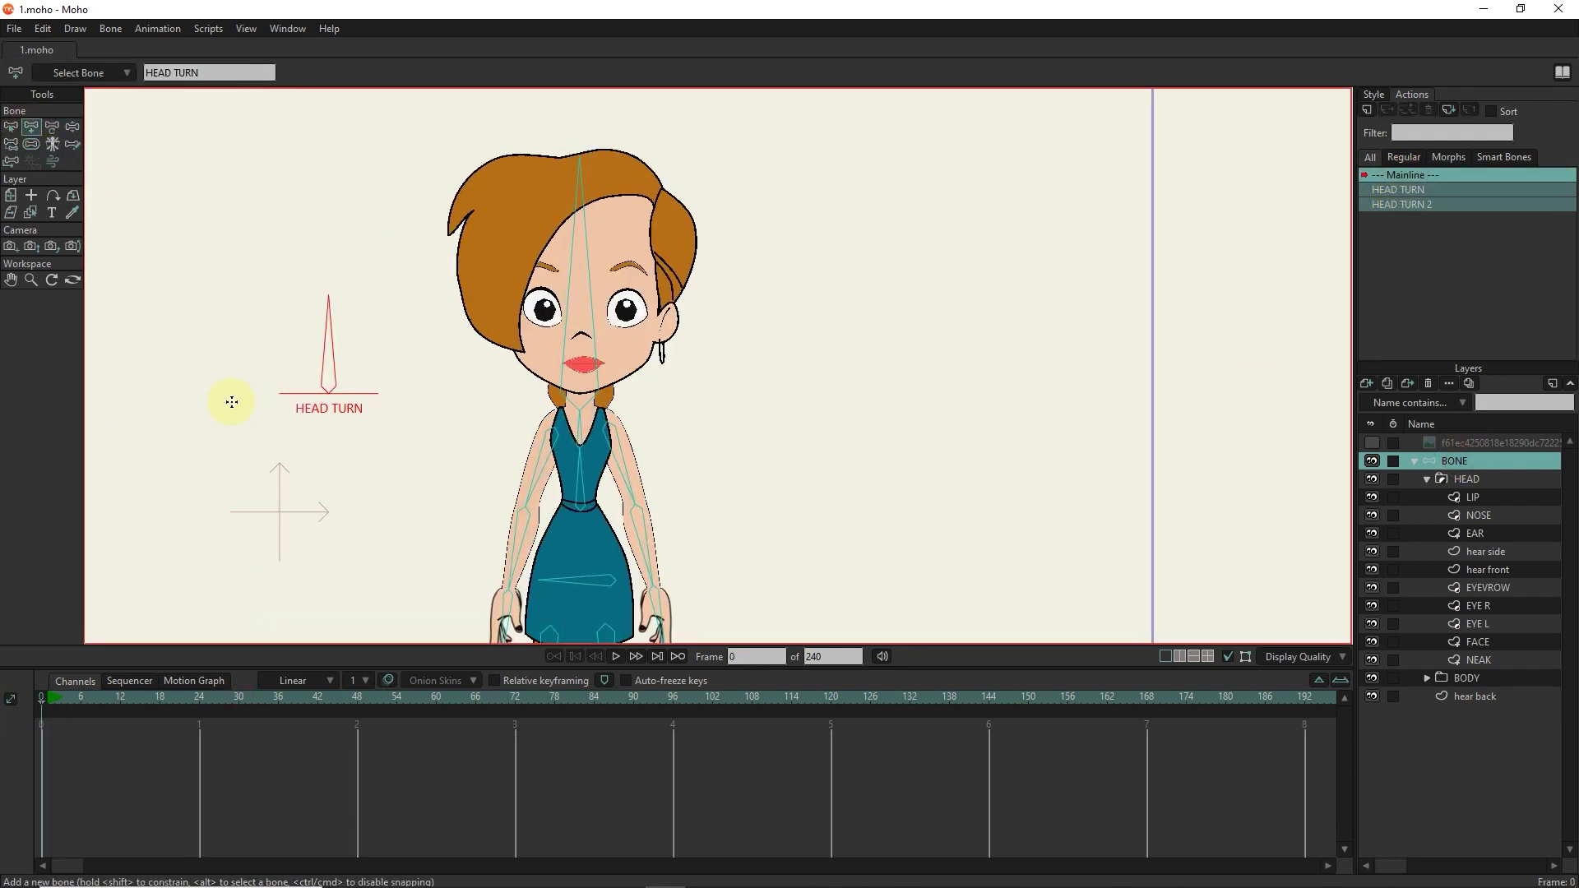
pyautogui.click(322, 437)
pyautogui.press('p')
pyautogui.hotkey('alt', 'b')
pyautogui.press('Return')
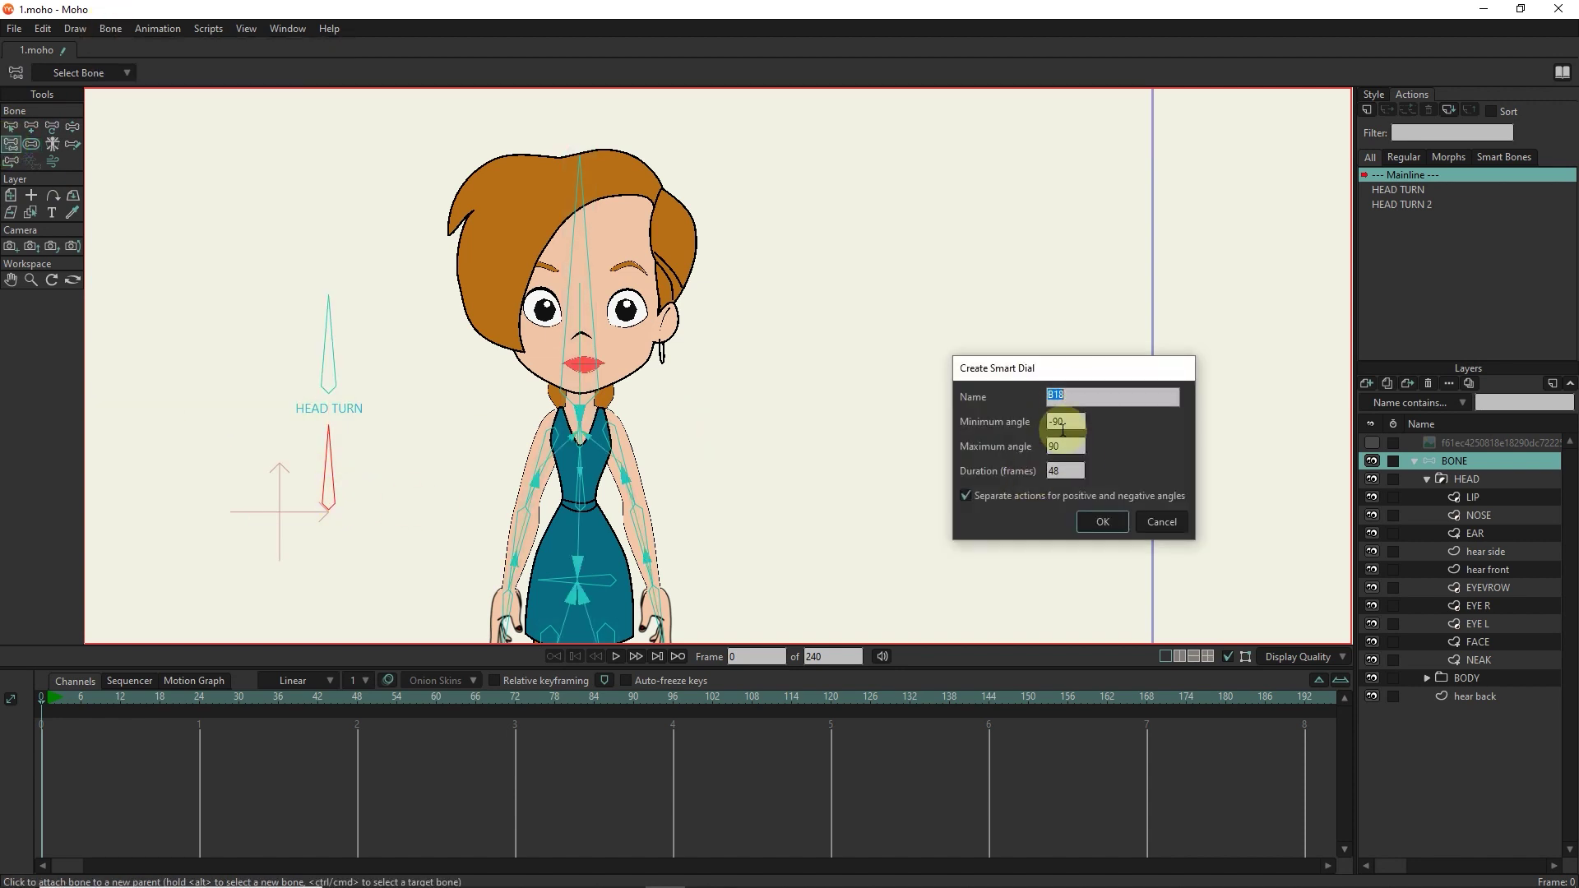
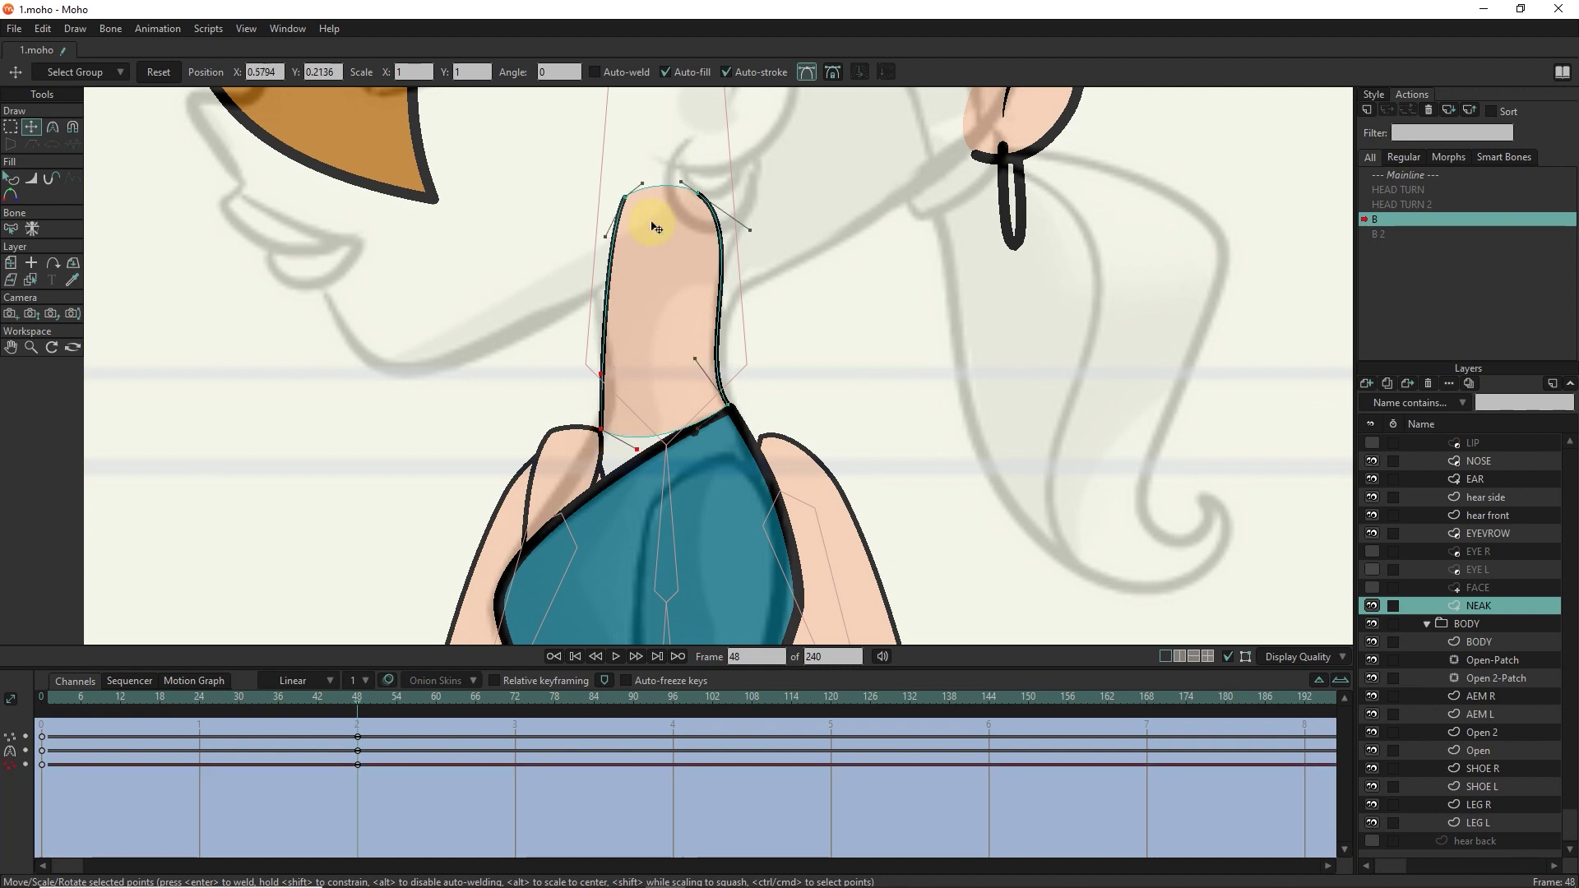
# Reshape the neck on the NEAK layer and the neckline points on the BODY layer to the side-view reference at frame 48.
pyautogui.moveTo(633, 204); pyautogui.dragTo(607, 215)
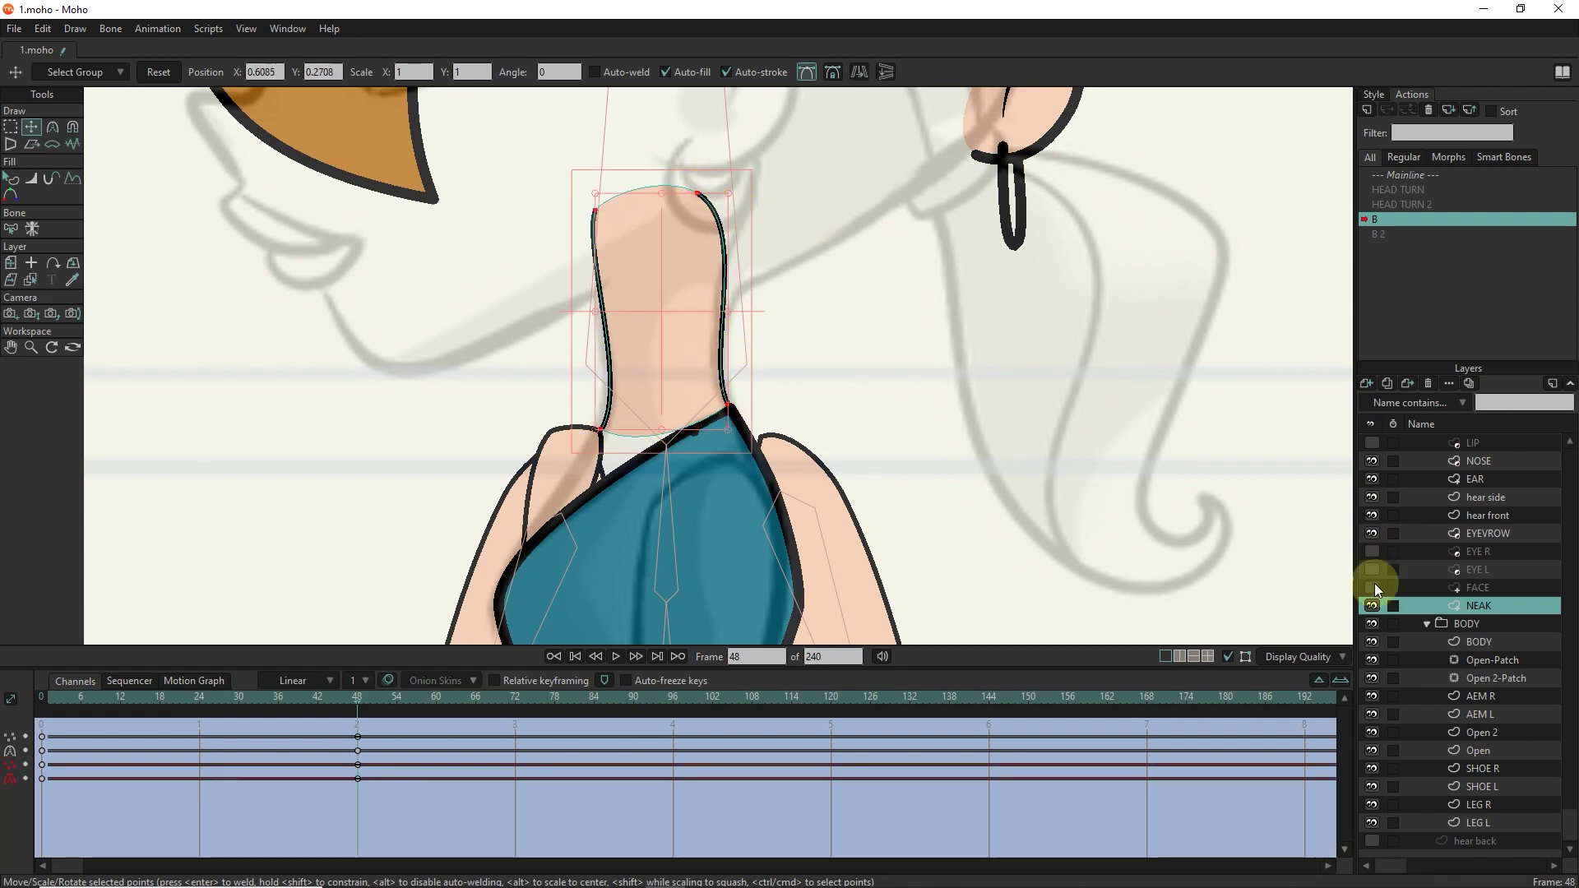
pyautogui.keyDown('ctrl'); pyautogui.keyDown('alt'); pyautogui.click(600, 345); pyautogui.keyUp('alt'); pyautogui.keyUp('ctrl')
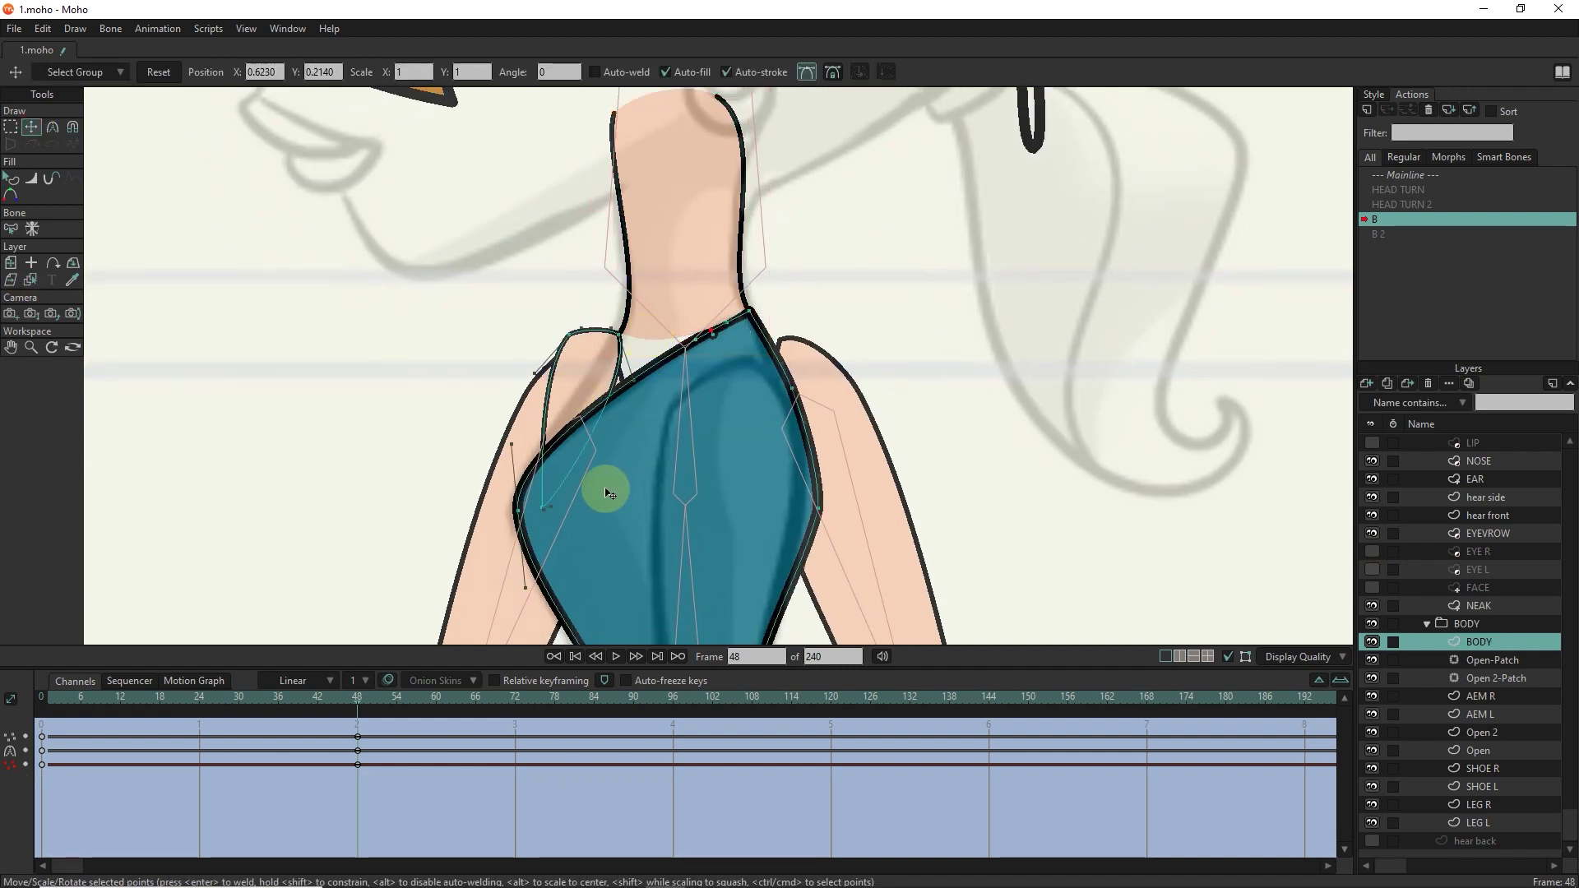
pyautogui.click(656, 341)
pyautogui.moveTo(668, 347); pyautogui.dragTo(668, 348)
pyautogui.scroll(3, 568, 451)
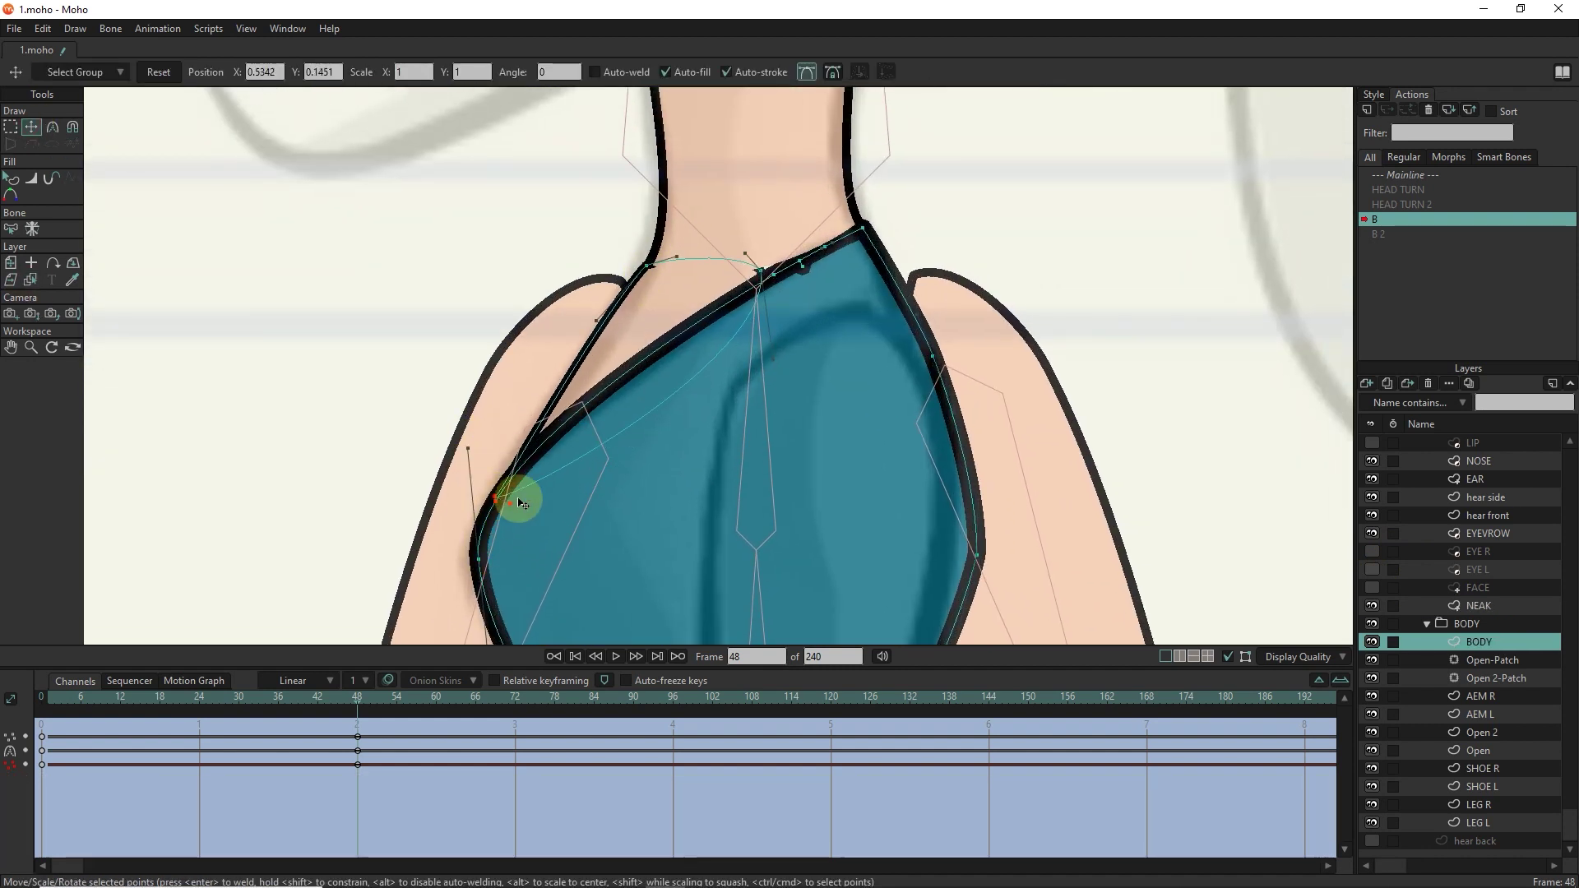
# Adjust the dress neckline at frame 24 as an in-between, and scrub the body turn back to frame 48.
pyautogui.scroll(-5, 691, 486)
pyautogui.moveTo(74, 697); pyautogui.dragTo(199, 698)
pyautogui.scroll(3, 714, 232)
pyautogui.moveTo(712, 238); pyautogui.dragTo(707, 235)
pyautogui.moveTo(199, 698); pyautogui.dragTo(353, 663)
pyautogui.scroll(-3, 529, 370)
pyautogui.click(299, 711)
pyautogui.moveTo(299, 711); pyautogui.dragTo(357, 700)
pyautogui.scroll(2, 572, 292)
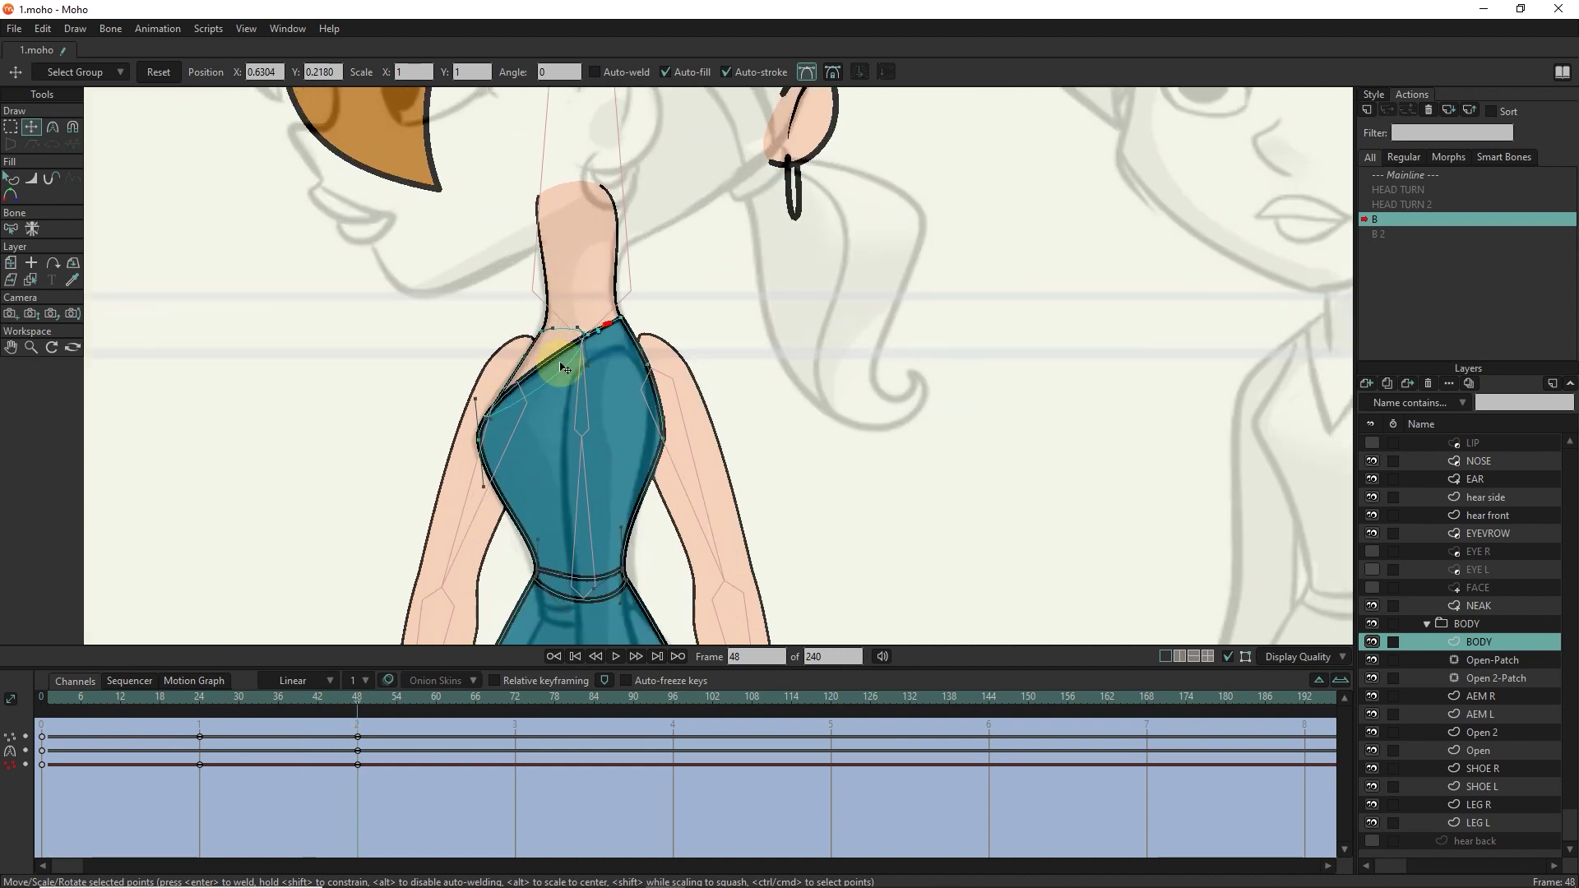
# Reshape the dress's waist and skirt points on the BODY layer to the side-view reference at frame 48.
pyautogui.scroll(6, 655, 417)
pyautogui.click(589, 461)
pyautogui.click(381, 411)
pyautogui.moveTo(381, 415); pyautogui.dragTo(395, 508)
pyautogui.press('g')
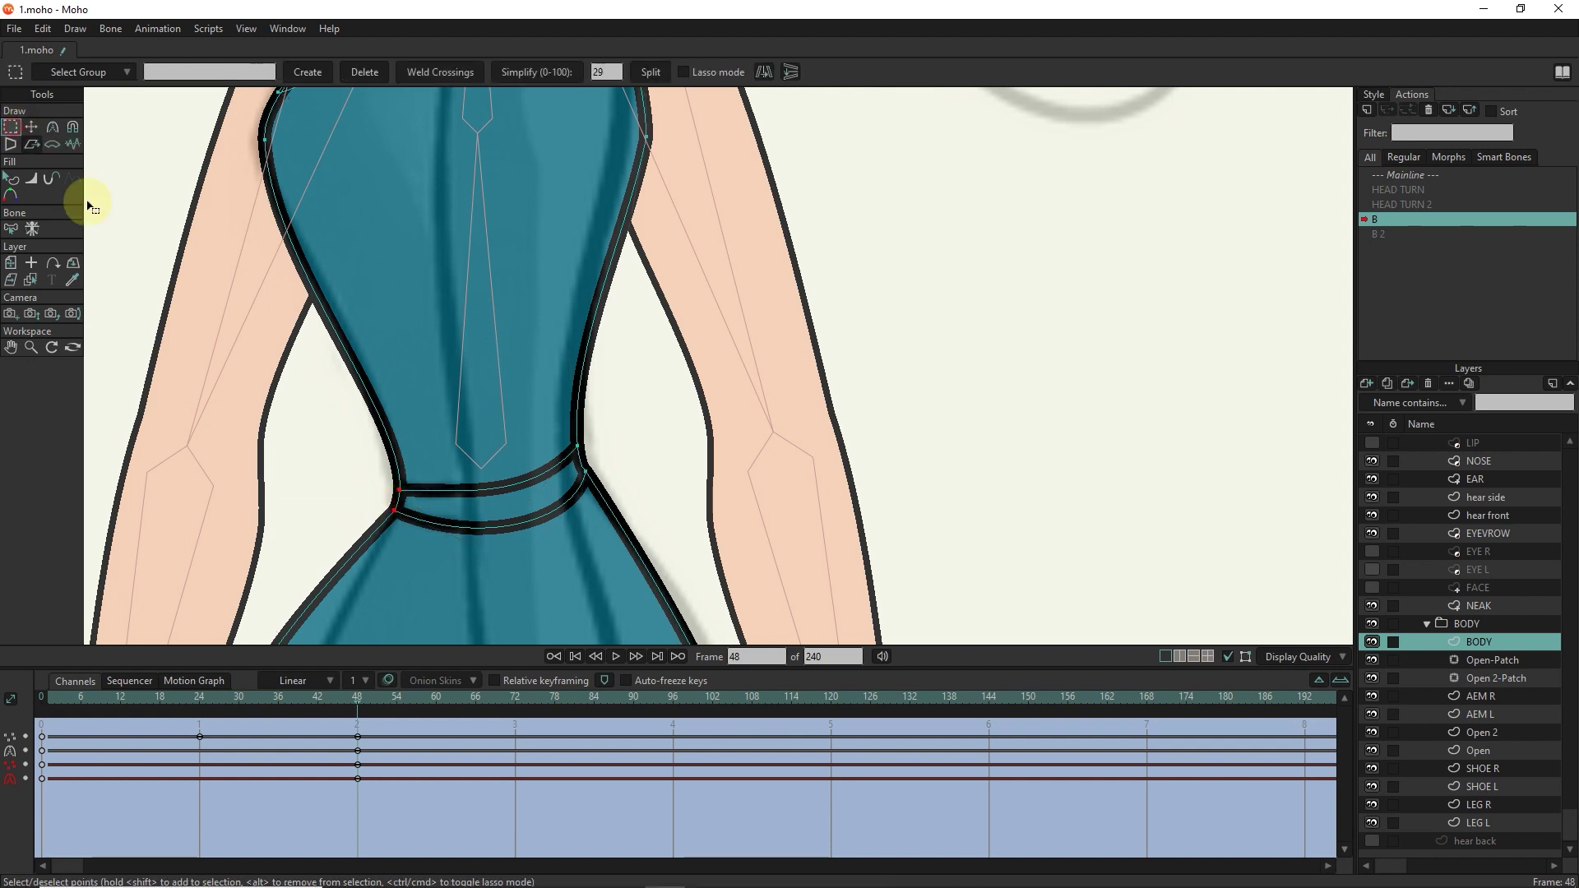
pyautogui.press('t')
pyautogui.scroll(-4, 491, 254)
pyautogui.scroll(-5, 575, 258)
pyautogui.scroll(1, 666, 444)
pyautogui.scroll(6, 666, 444)
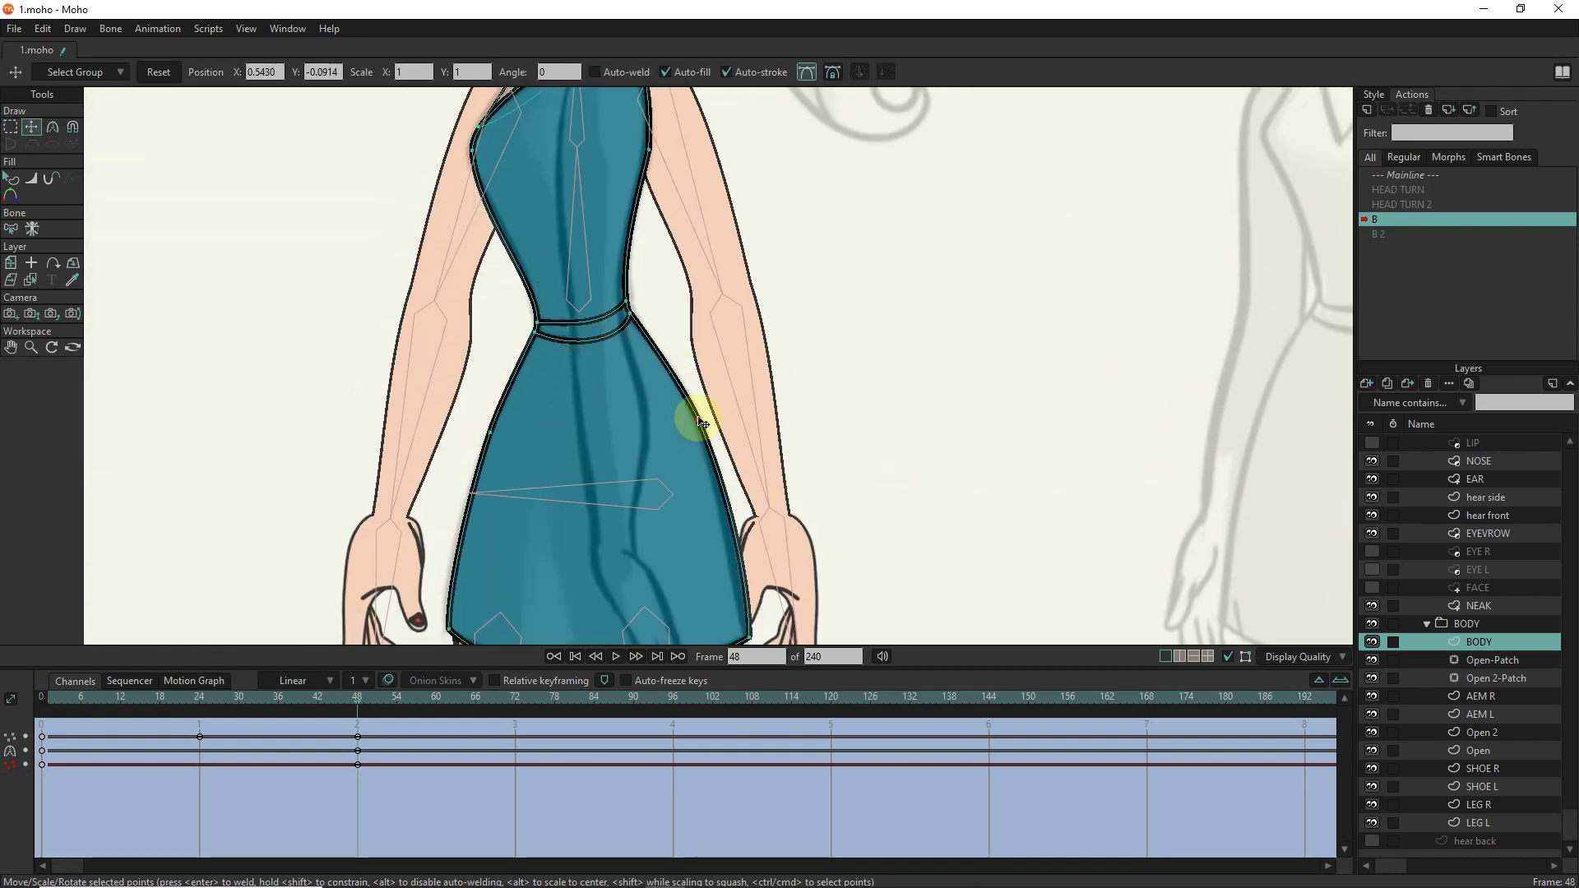
pyautogui.scroll(-2, 582, 169)
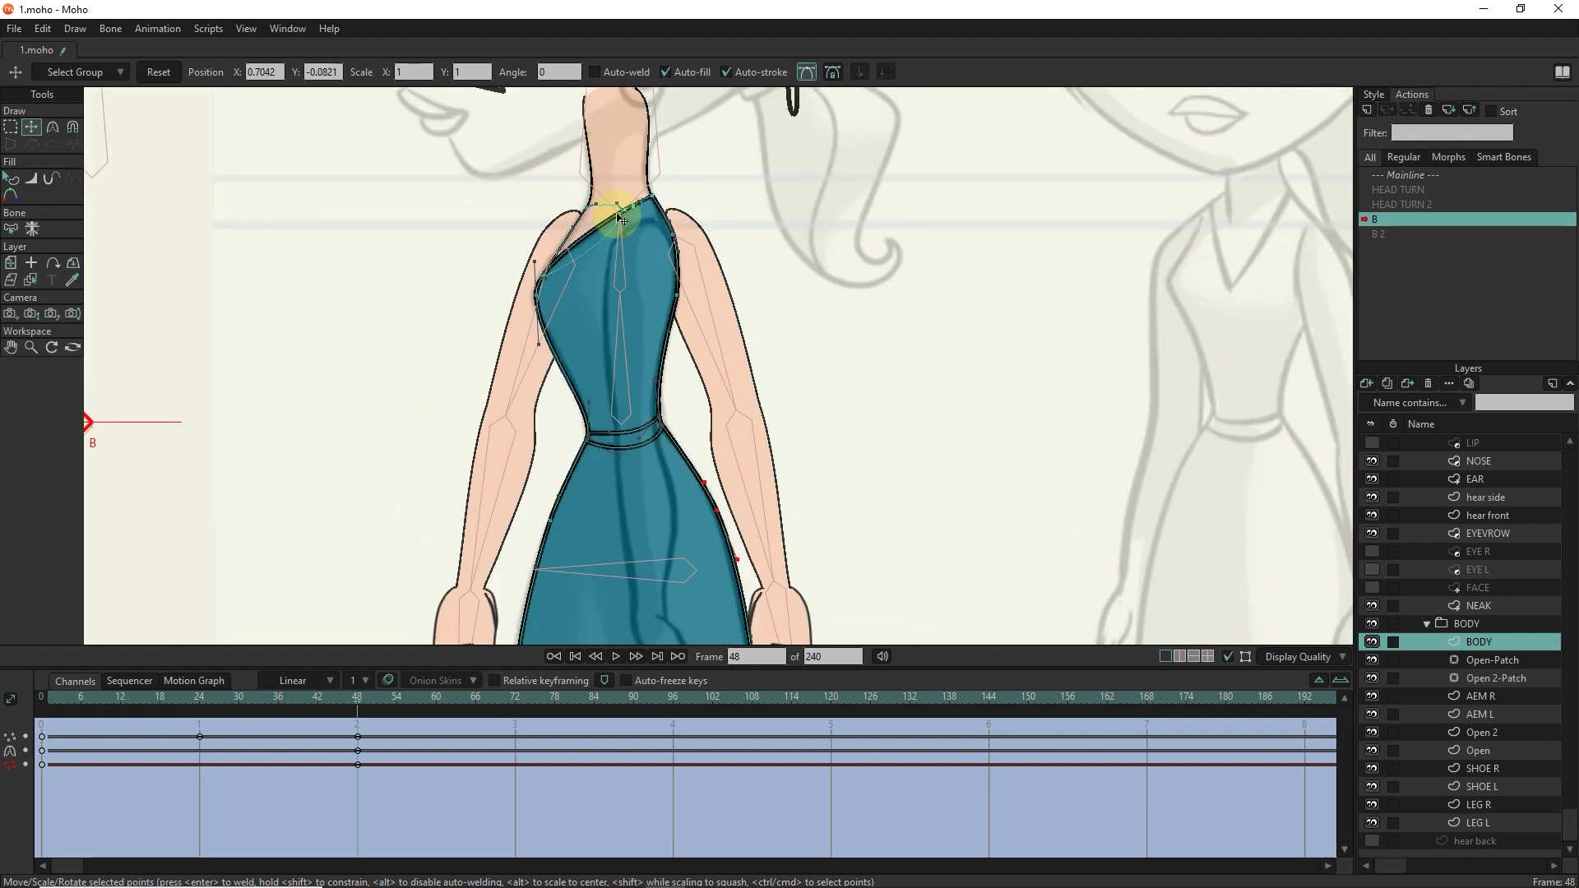
# Move both upper-arm bones on the BONE layer to the side-view shoulder position at frame 48.
pyautogui.scroll(3, 635, 263)
pyautogui.scroll(1, 1453, 461)
pyautogui.click(1452, 460)
pyautogui.click(31, 126)
pyautogui.click(516, 409)
pyautogui.moveTo(517, 409); pyautogui.dragTo(663, 406)
pyautogui.click(752, 334)
pyautogui.moveTo(752, 334); pyautogui.dragTo(658, 324)
pyautogui.scroll(-3, 680, 391)
pyautogui.moveTo(680, 392); pyautogui.dragTo(649, 399)
pyautogui.scroll(3, 677, 388)
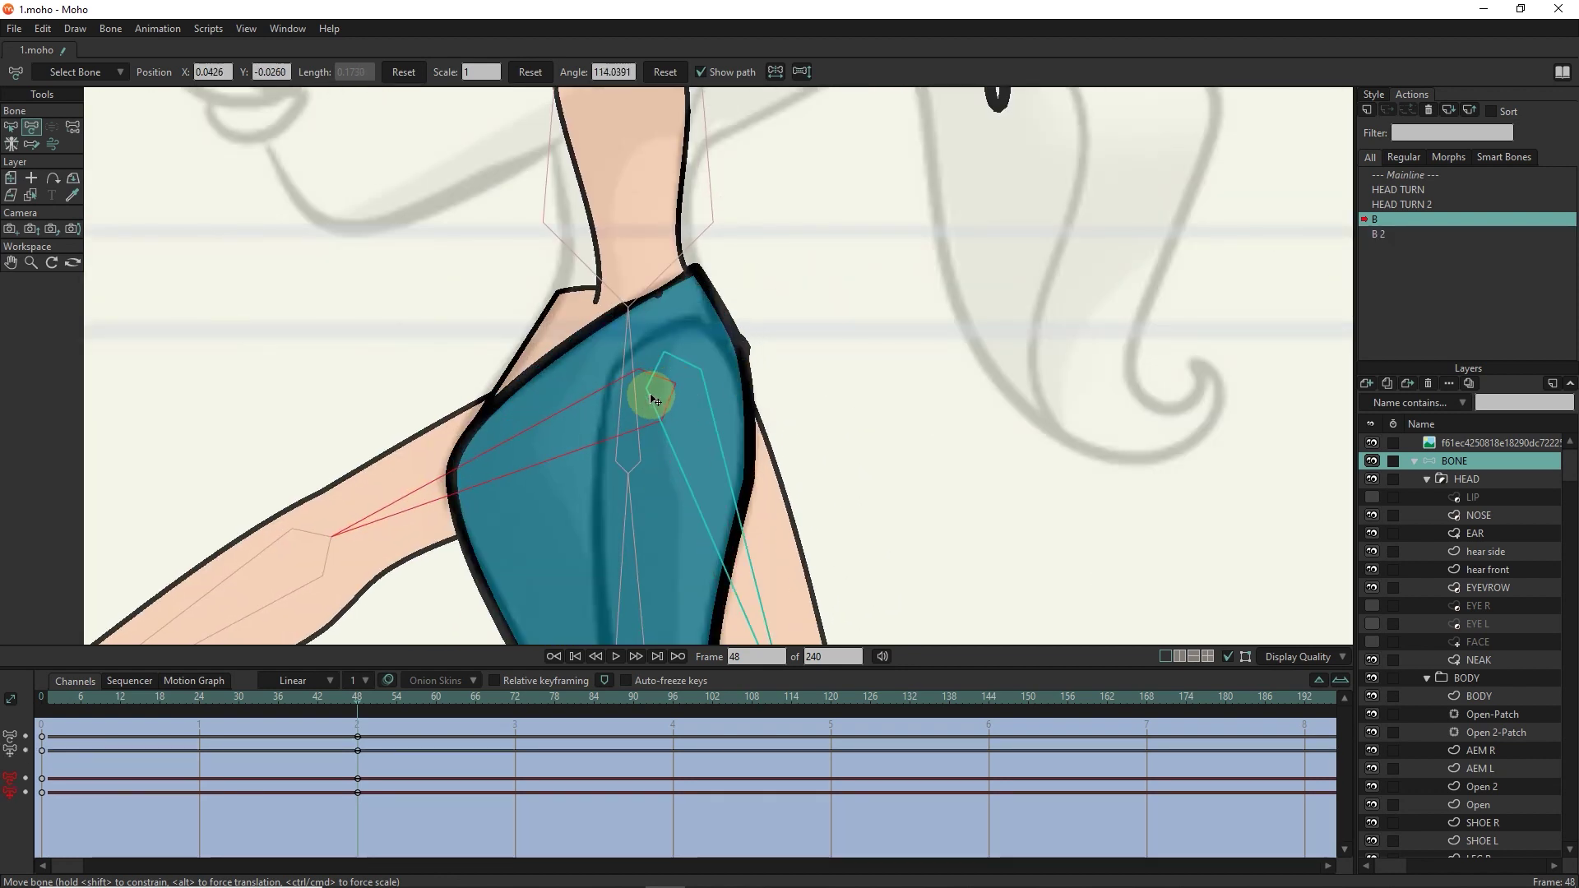
pyautogui.scroll(-3, 649, 398)
pyautogui.moveTo(674, 345); pyautogui.dragTo(705, 353)
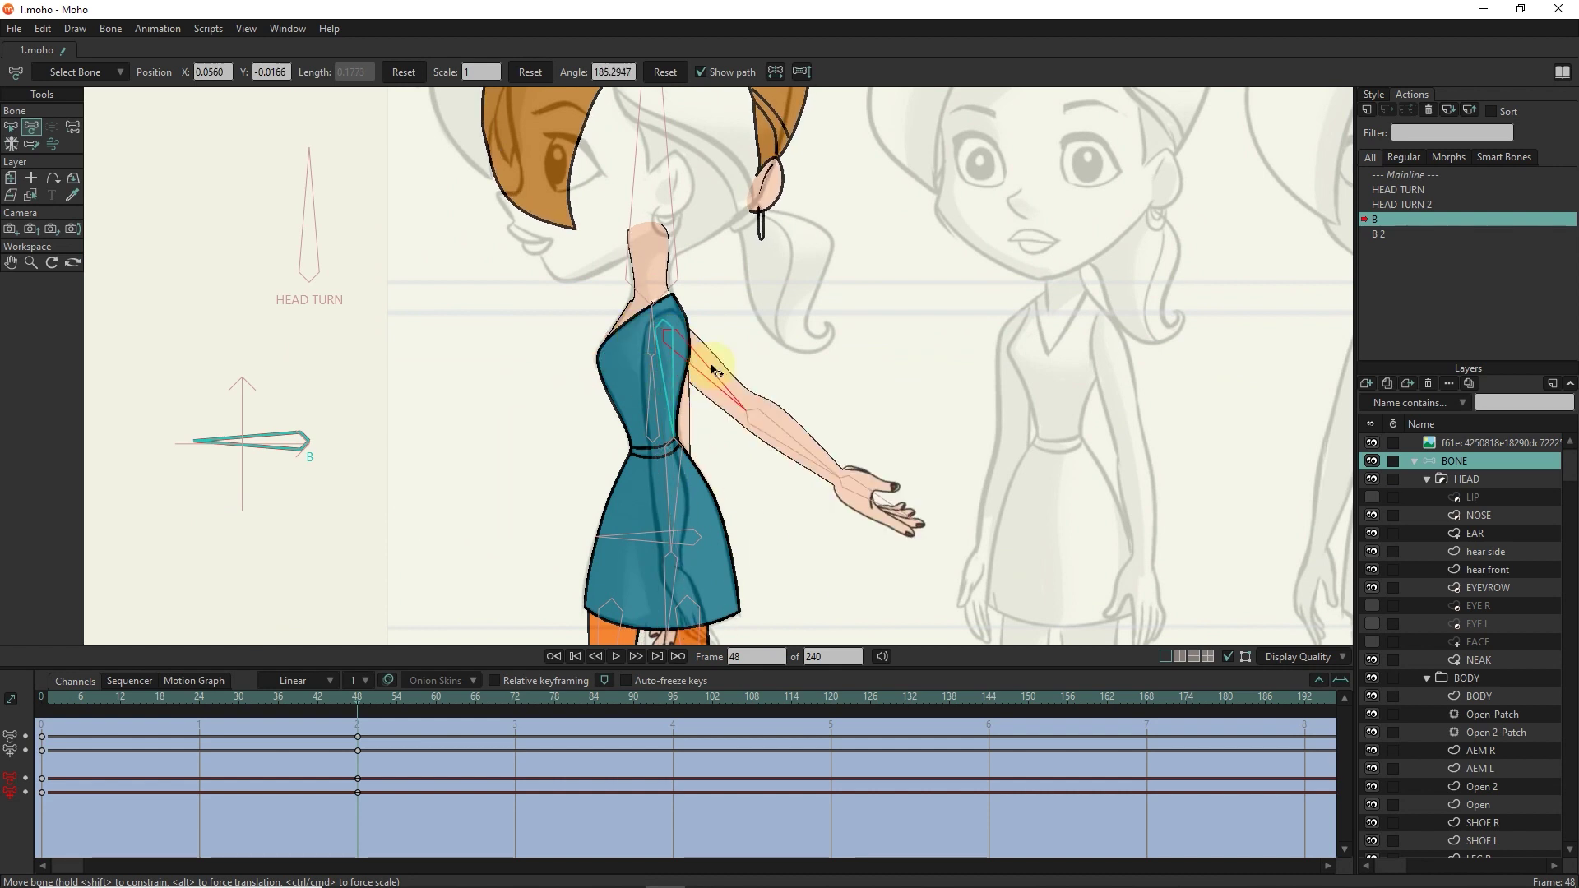
# Return to the Mainline and set up the head bone's point binding for the NEAK layer at frame 0.
pyautogui.scroll(3, 648, 294)
pyautogui.doubleClick(1410, 176)
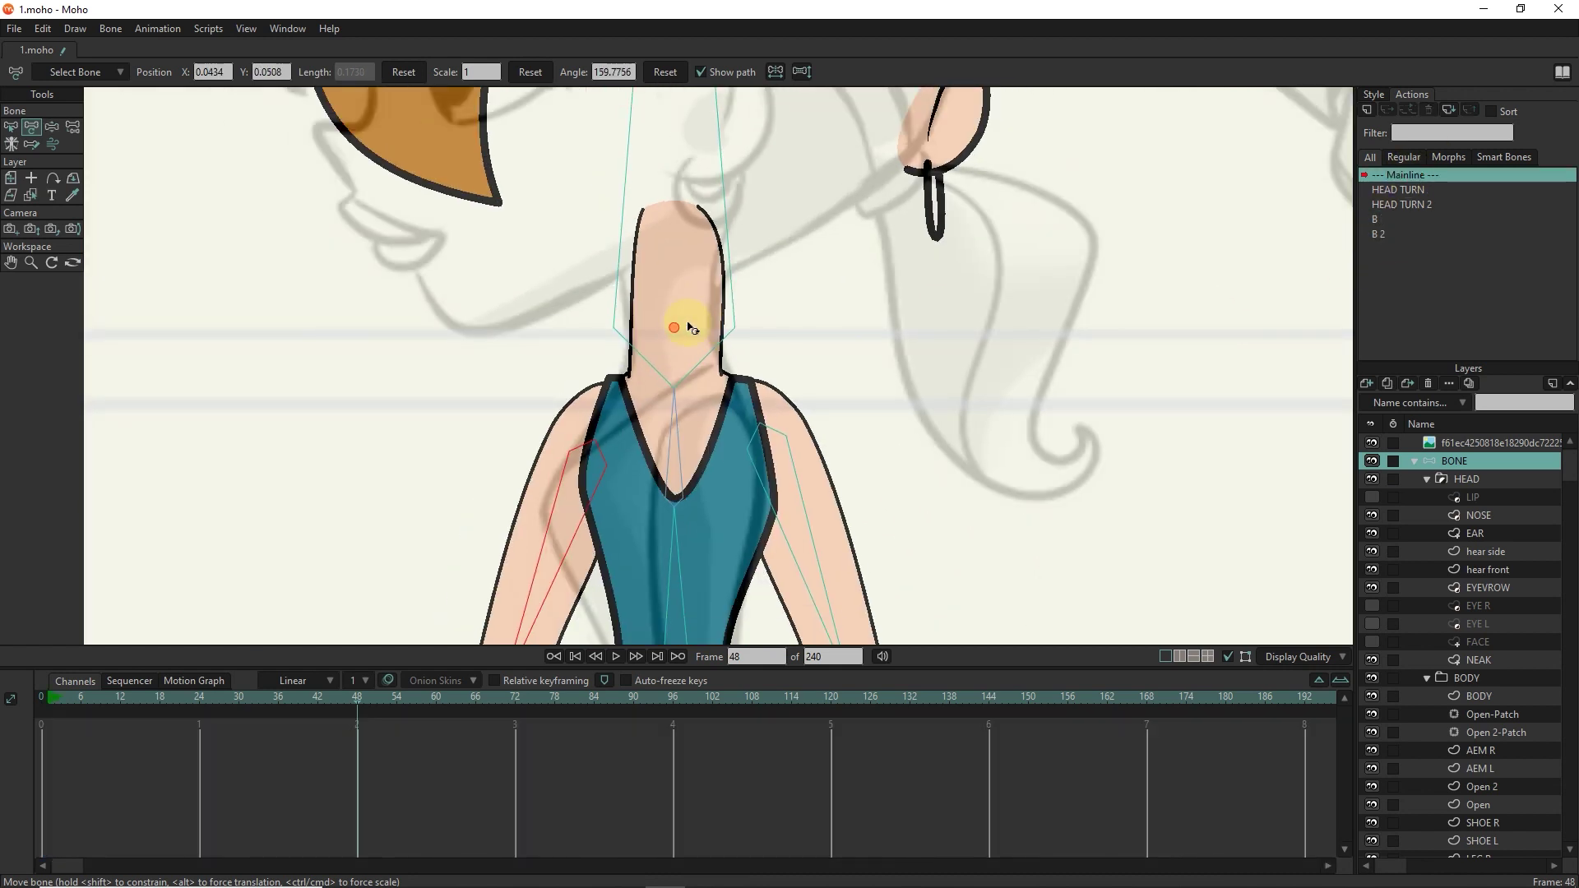
pyautogui.keyDown('ctrl'); pyautogui.keyDown('alt'); pyautogui.click(657, 329); pyautogui.keyUp('alt'); pyautogui.keyUp('ctrl')
pyautogui.click(1469, 466)
pyautogui.click(17, 132)
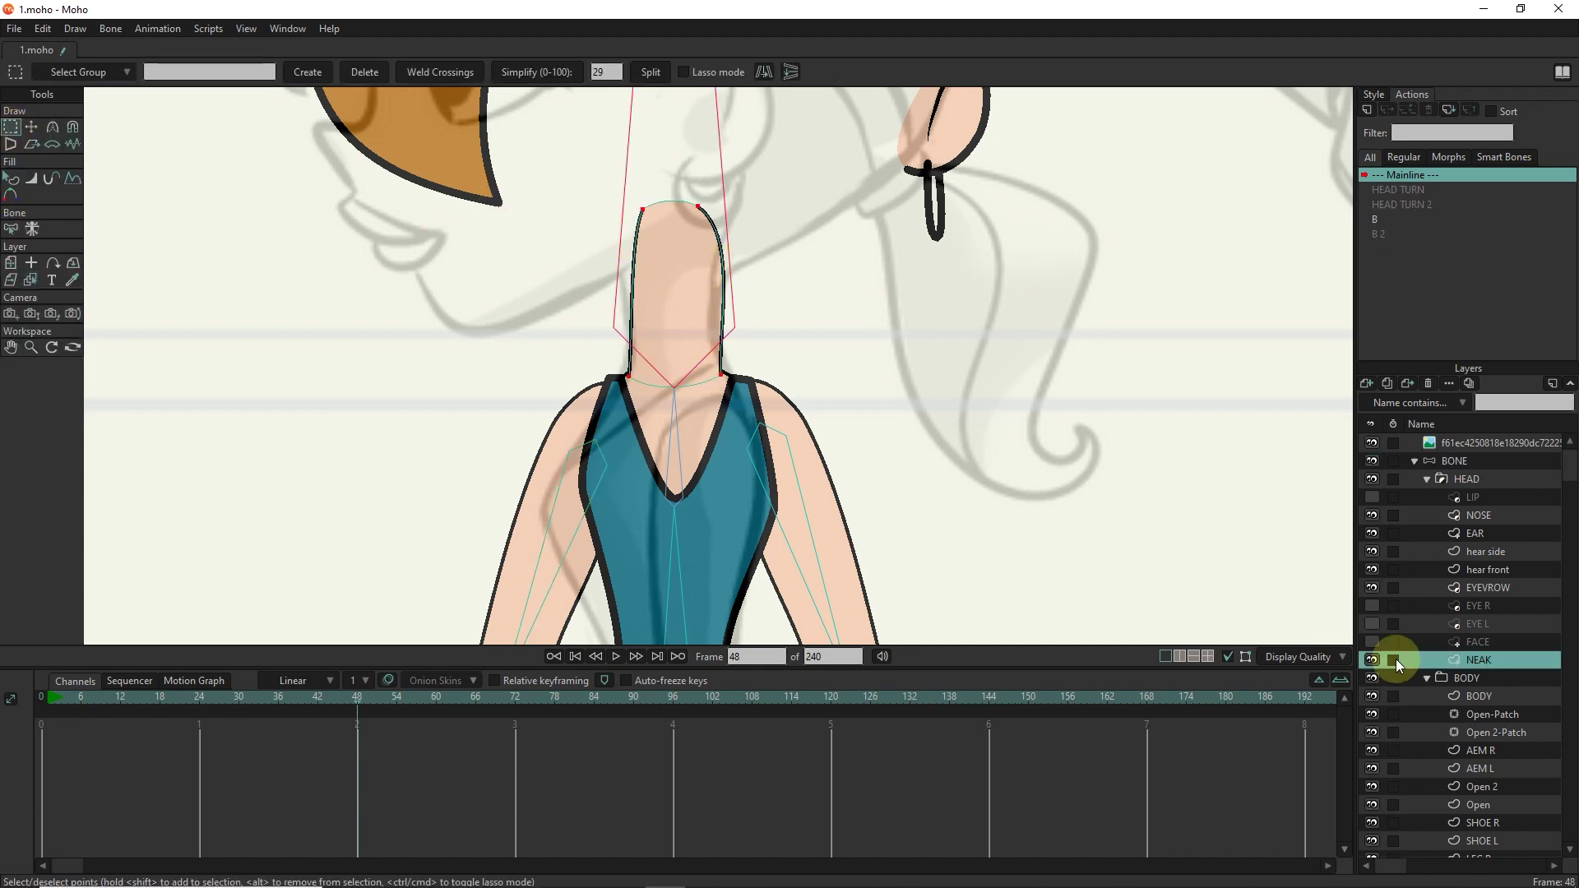
pyautogui.click(1428, 479)
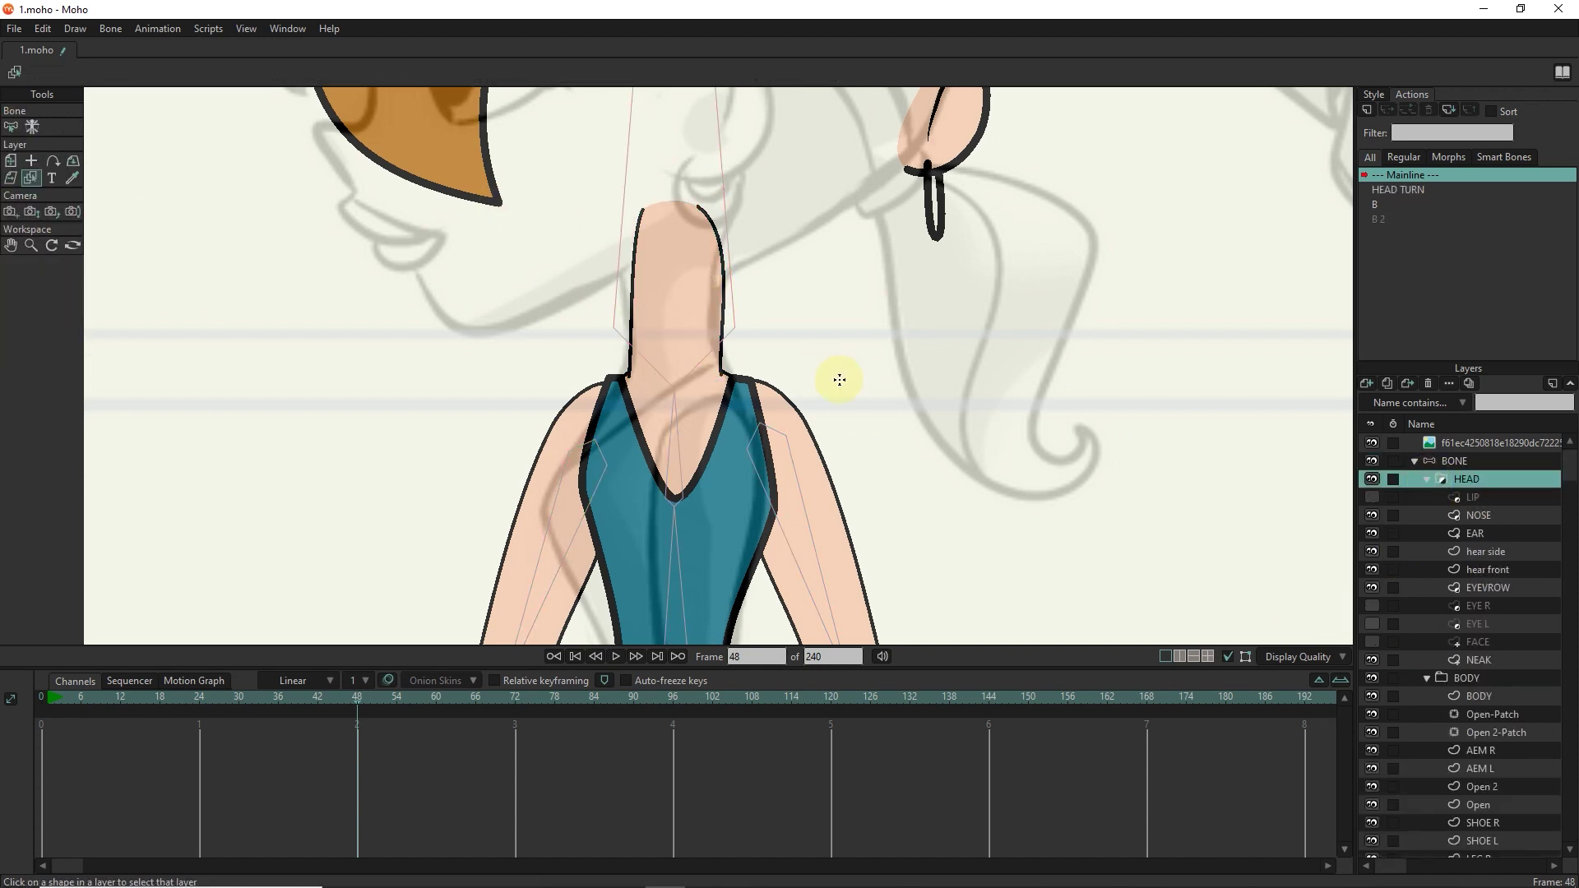
pyautogui.click(11, 126)
pyautogui.click(699, 313)
pyautogui.click(10, 297)
pyautogui.click(660, 217)
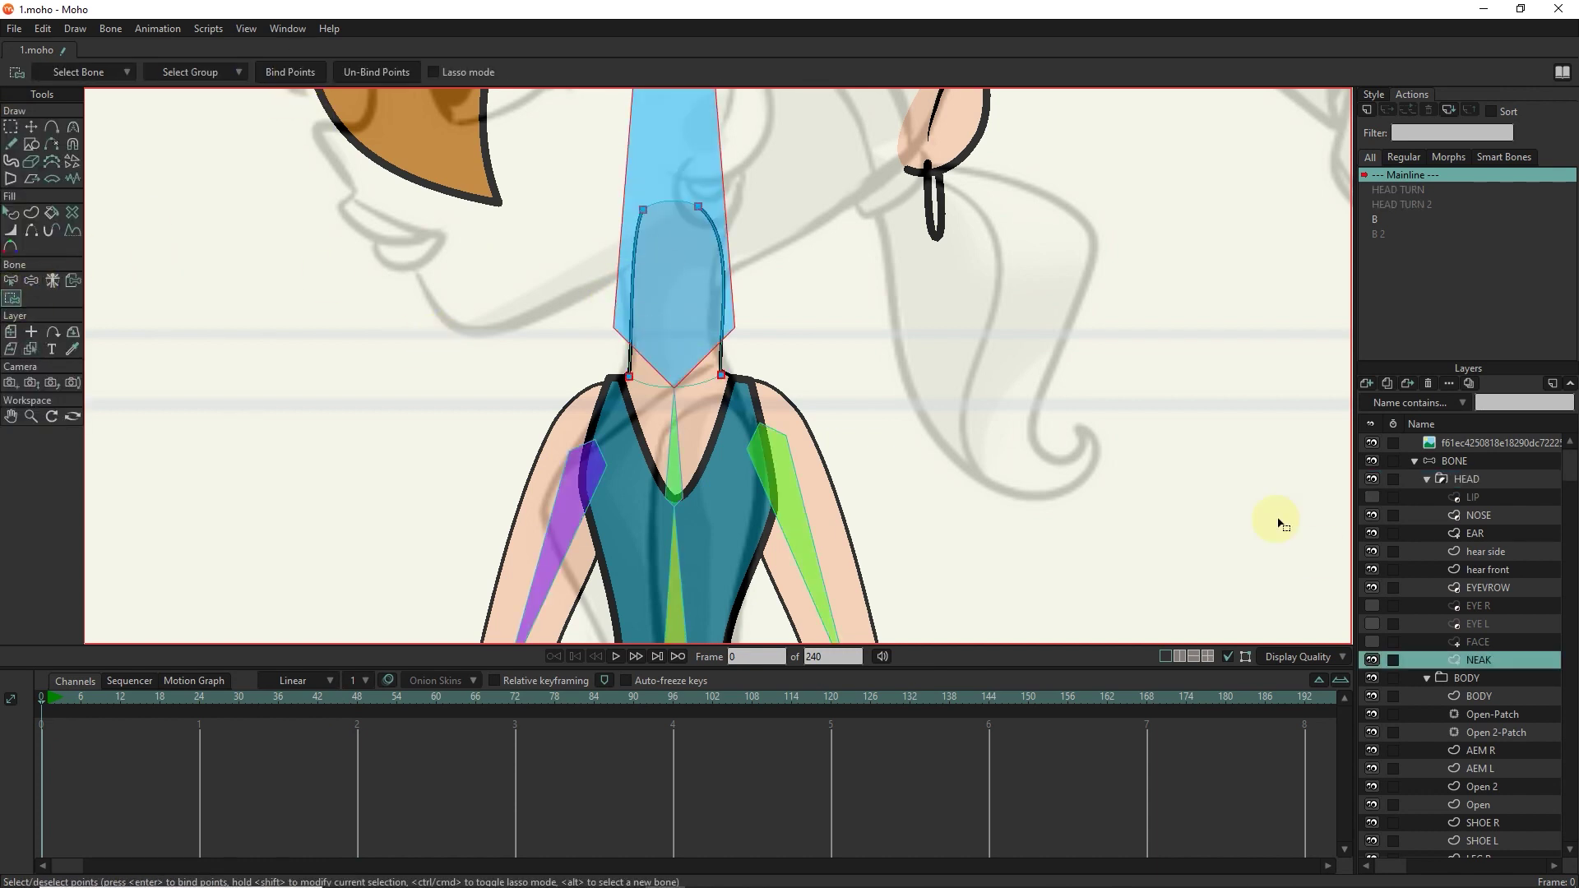
# In action B at frame 48, reshape the NEAK layer's points to the side-view neck, checking against the FACE layer.
pyautogui.doubleClick(1378, 219)
pyautogui.moveTo(50, 699); pyautogui.dragTo(357, 722)
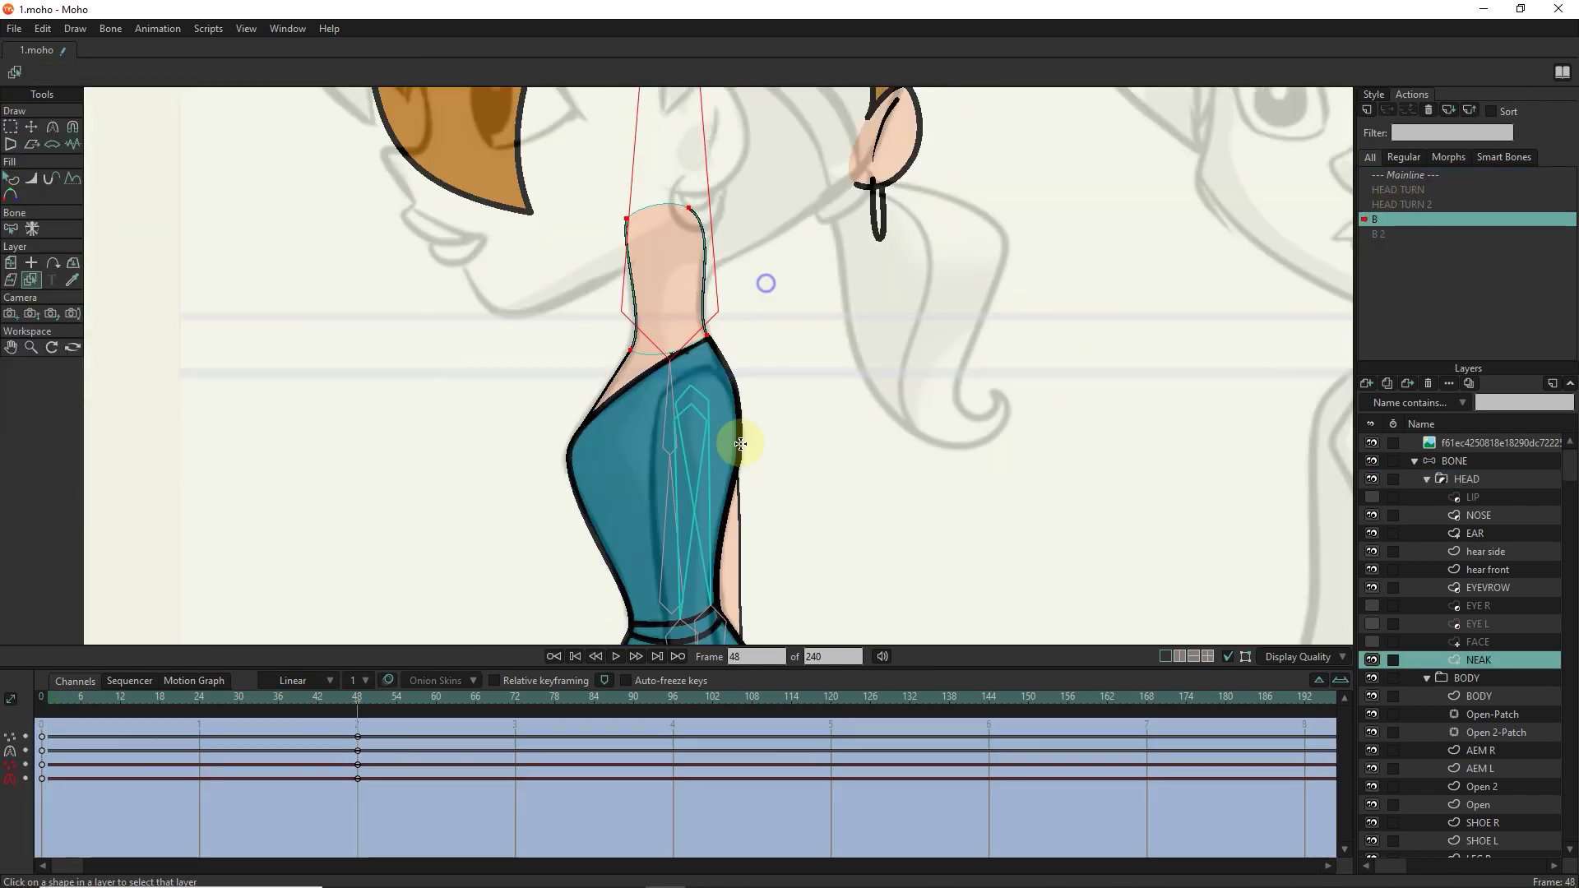
pyautogui.press('t')
pyautogui.moveTo(707, 325); pyautogui.dragTo(703, 348)
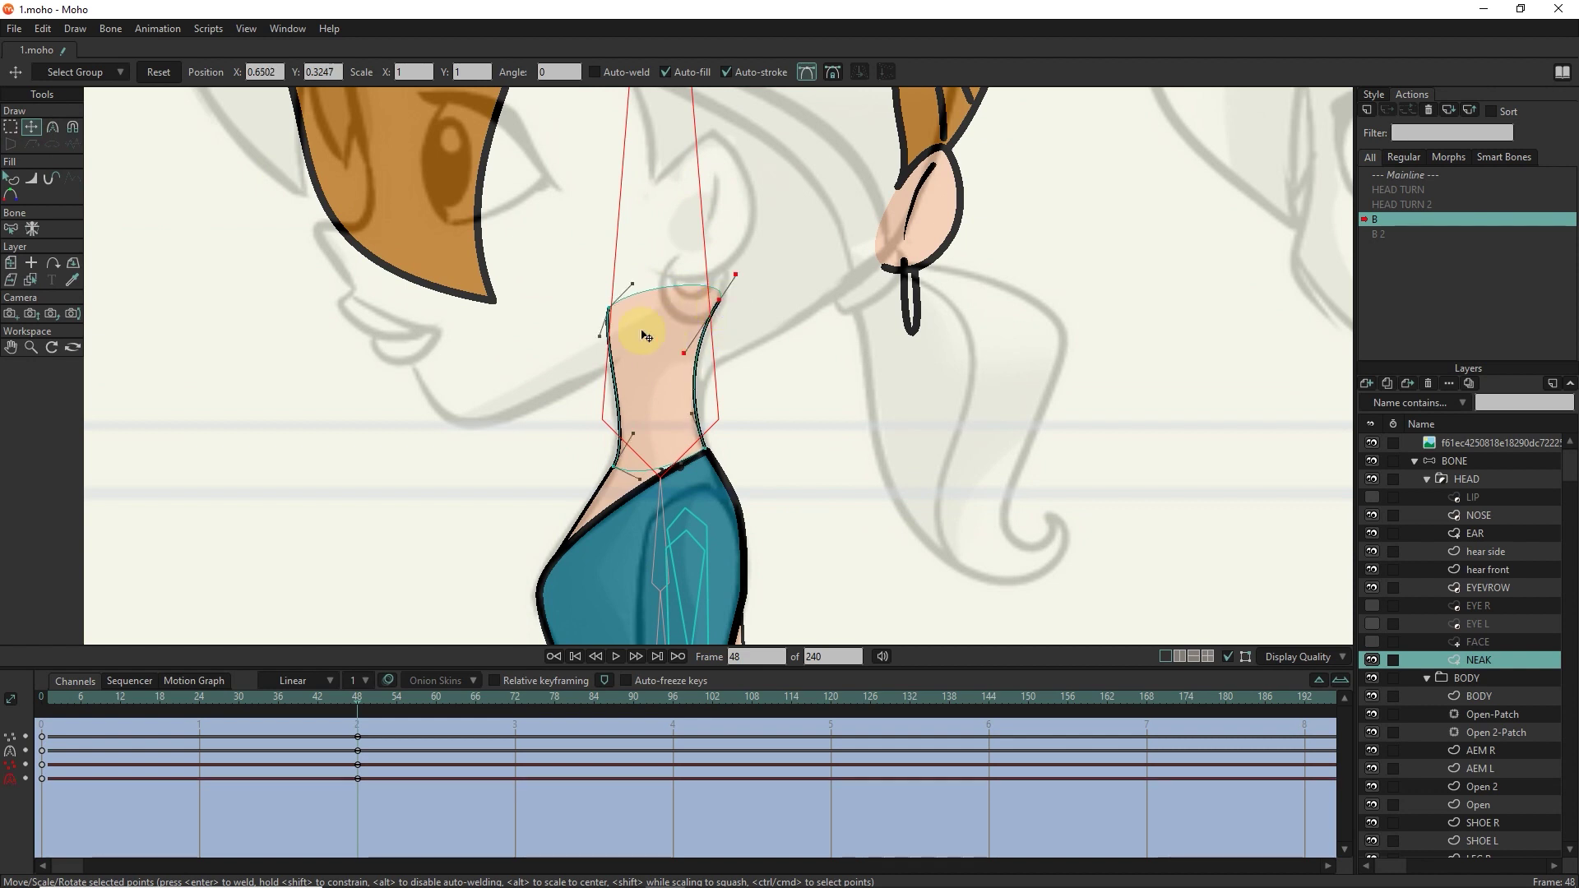
pyautogui.click(1372, 641)
pyautogui.click(1372, 641)
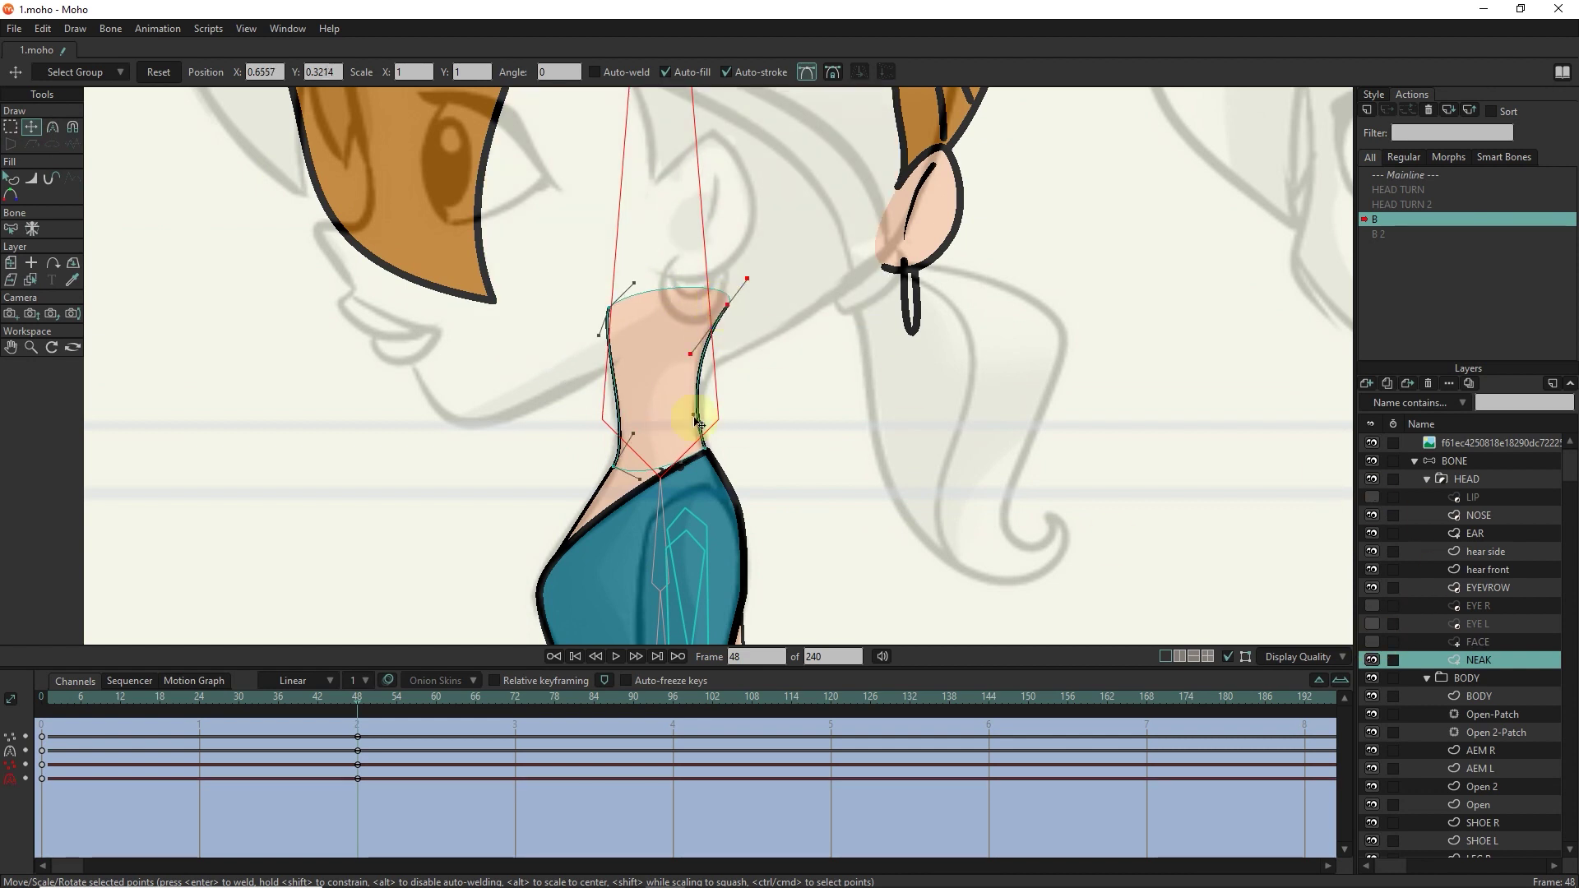
pyautogui.scroll(-5, 741, 428)
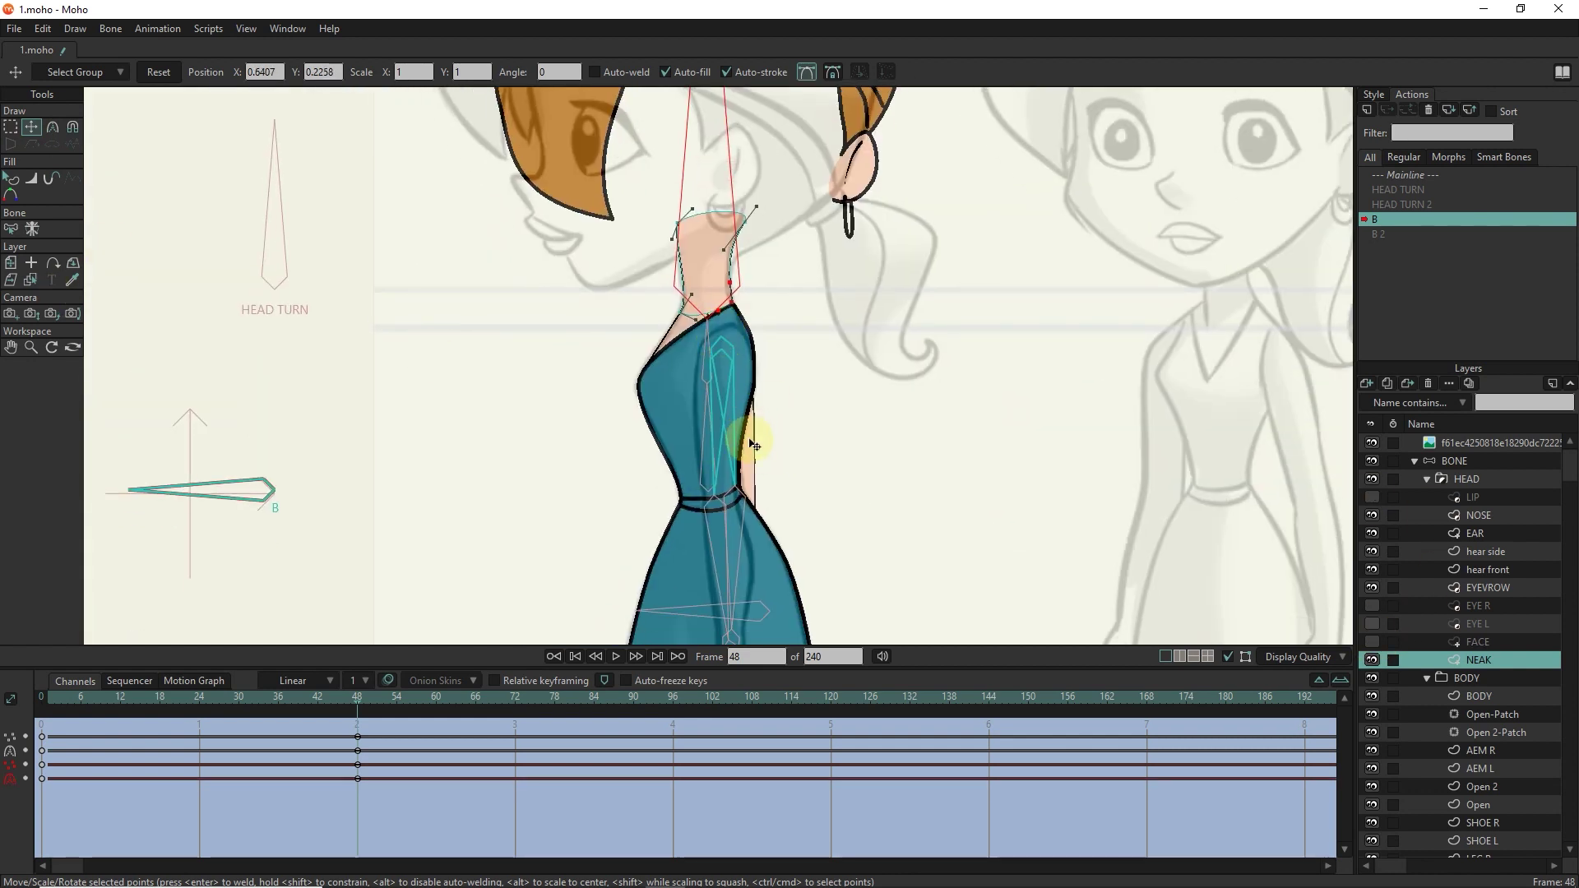
# Enable animated layer order in the BODY group's depth sort settings.
pyautogui.click(80, 701)
pyautogui.doubleClick(1472, 679)
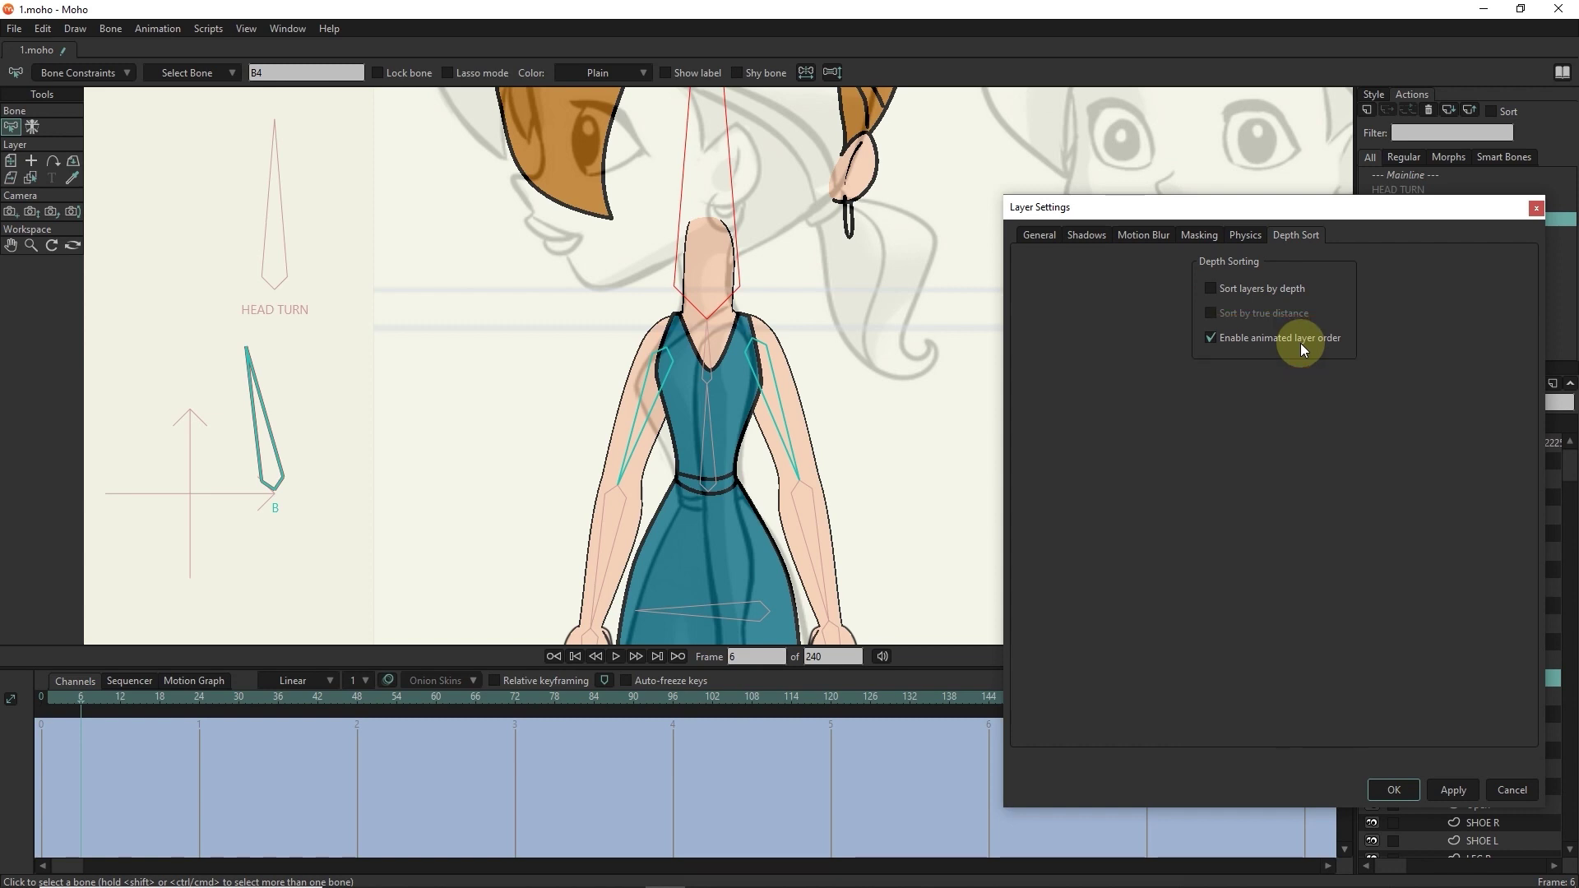
pyautogui.click(1464, 794)
# Move the AEM R and Open 2 layers above BODY early in action B, and scrub to frame 48.
pyautogui.click(31, 178)
pyautogui.click(793, 436)
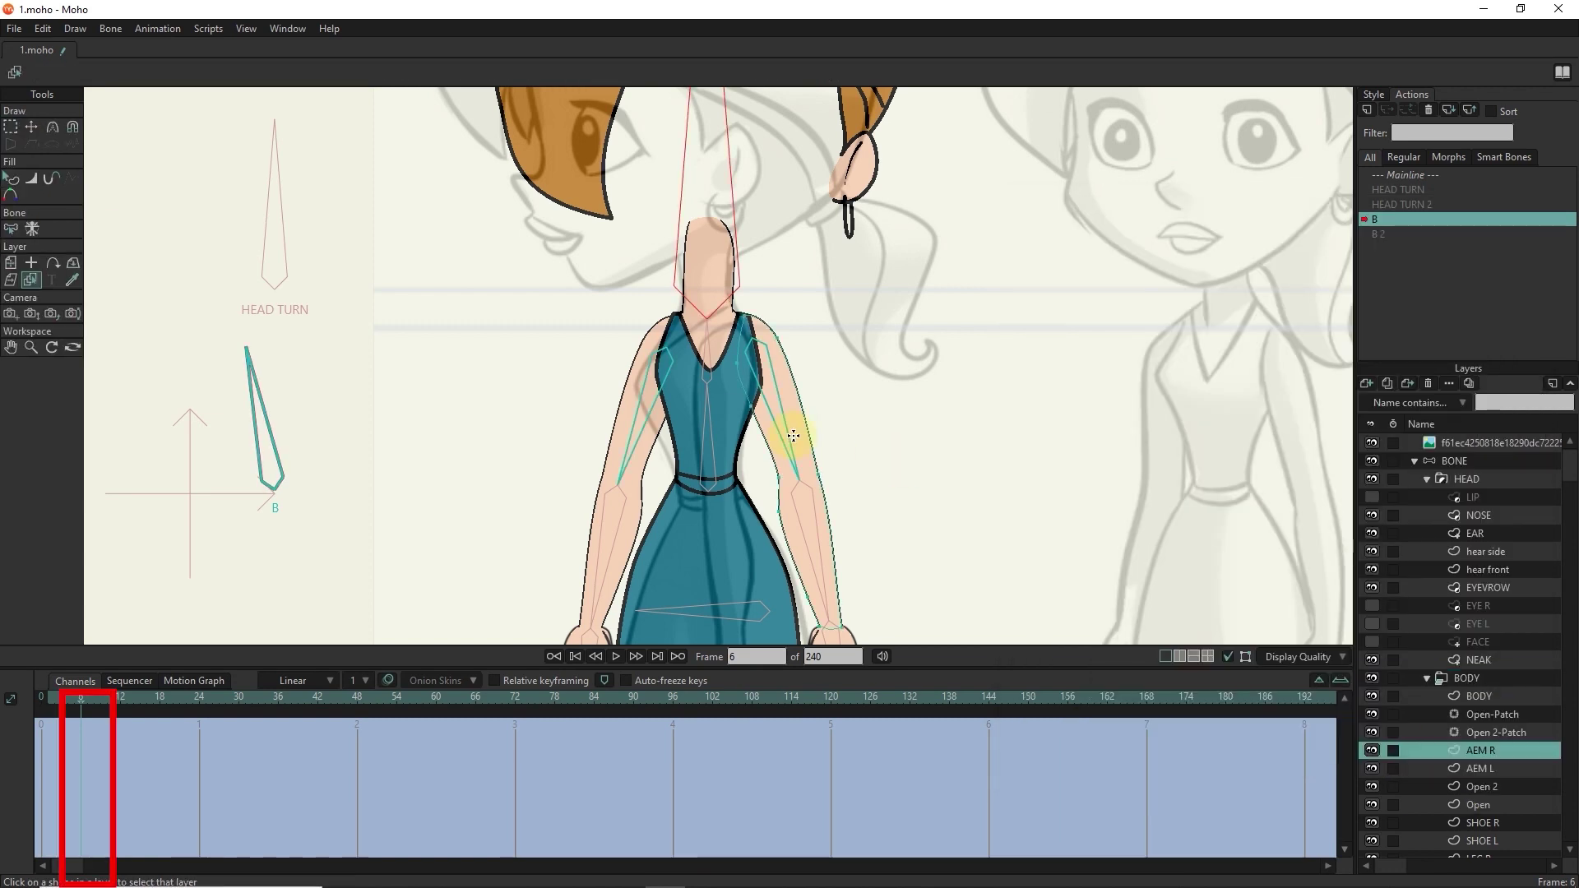
pyautogui.keyDown('shift'); pyautogui.click(1481, 787); pyautogui.keyUp('shift')
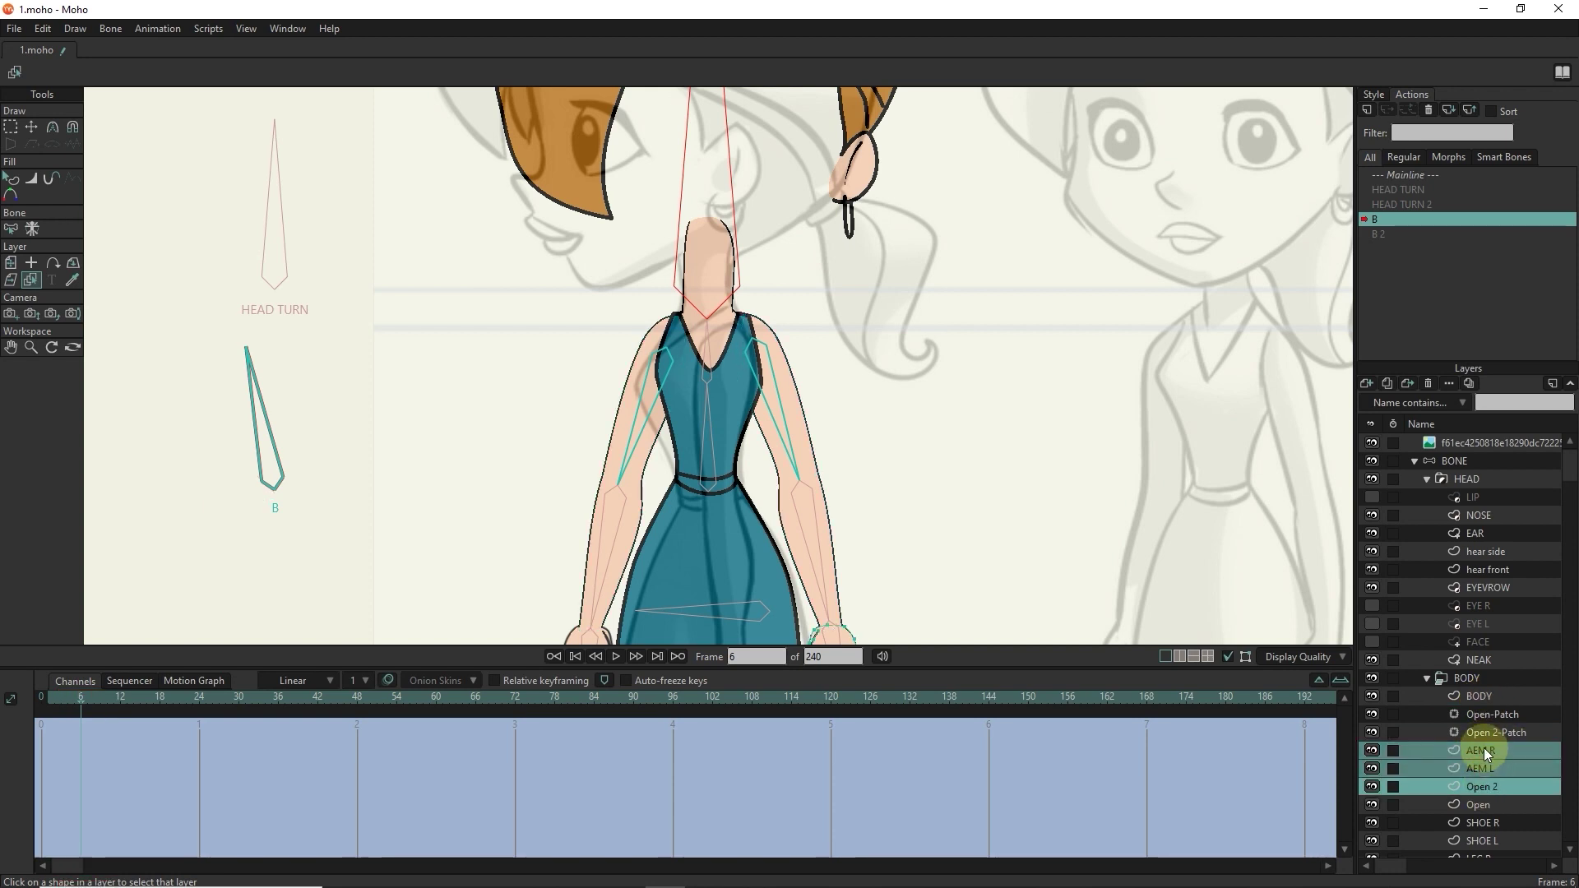
pyautogui.click(80, 699)
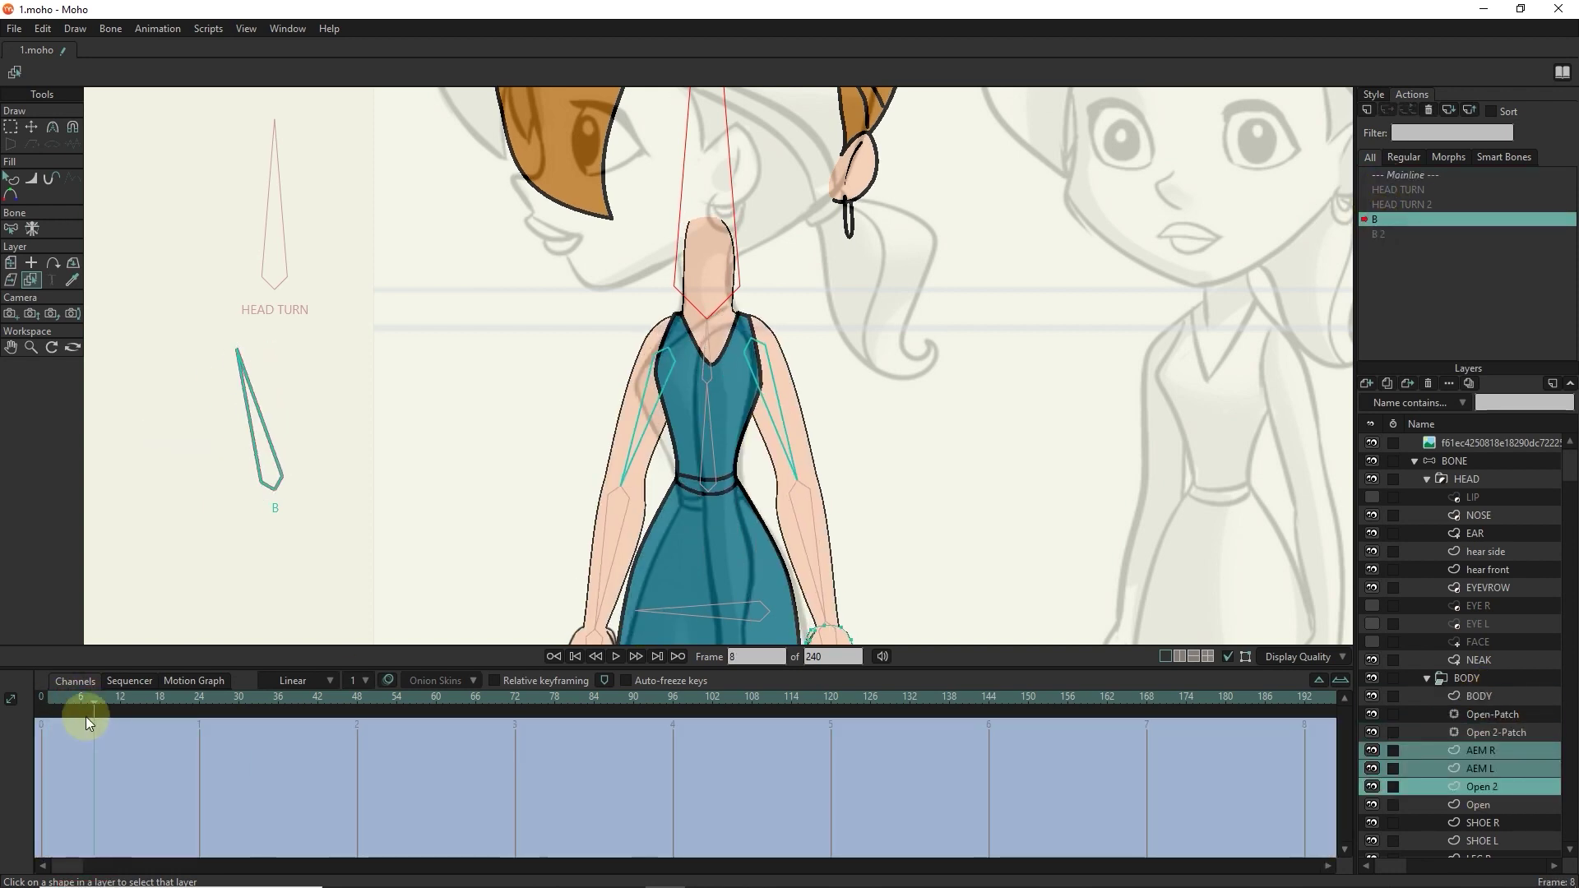
pyautogui.click(1480, 751)
pyautogui.keyDown('ctrl'); pyautogui.click(1481, 787); pyautogui.keyUp('ctrl')
pyautogui.click(97, 698)
pyautogui.moveTo(97, 697); pyautogui.dragTo(357, 733)
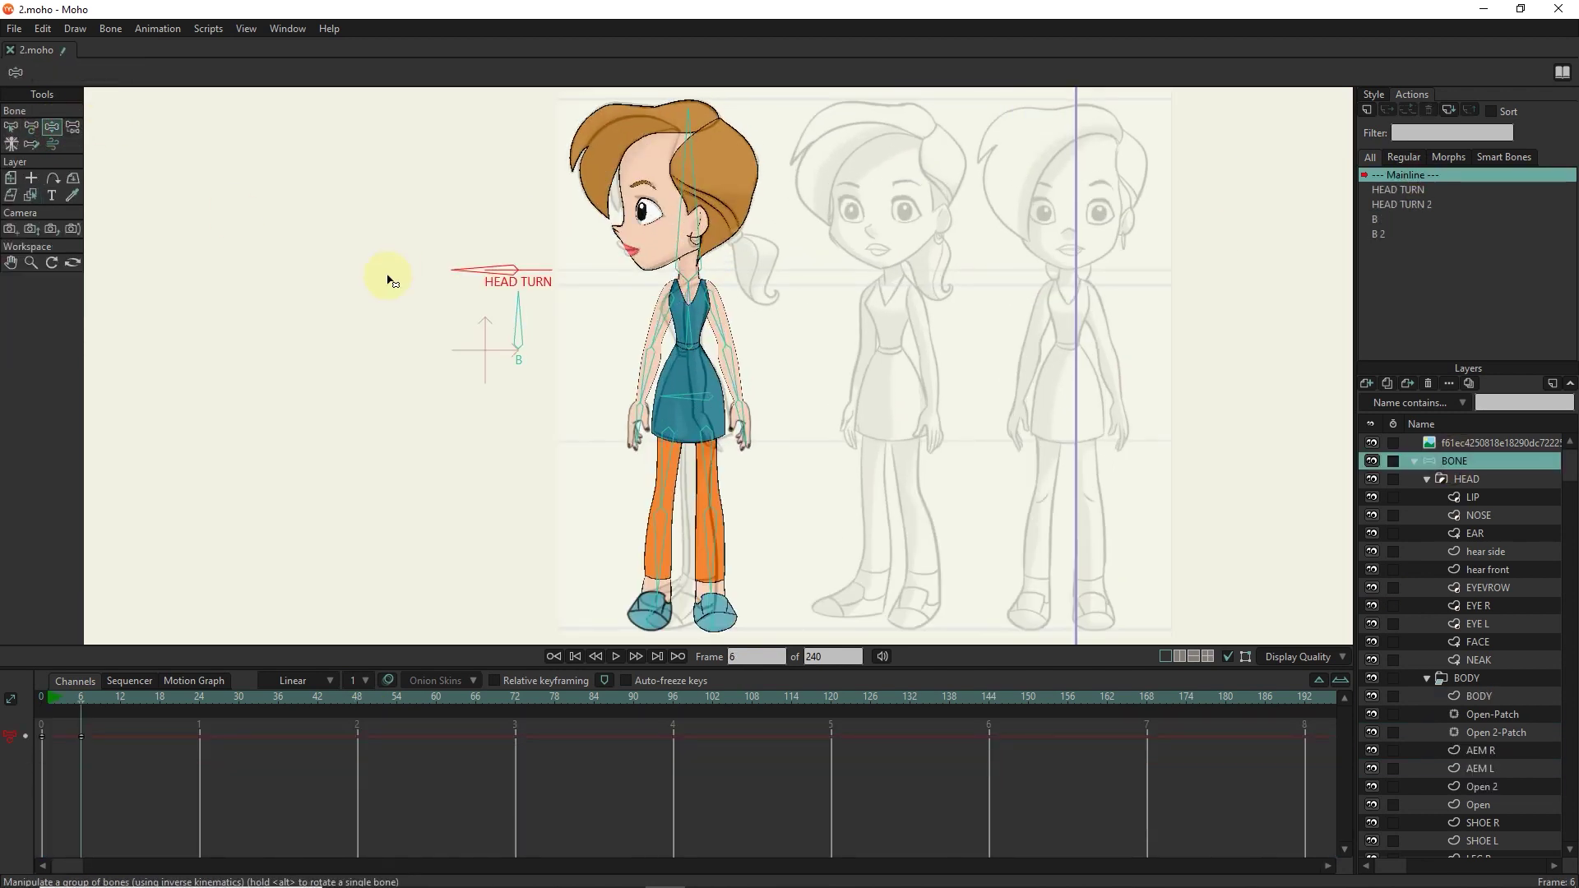
# Test the HEAD TURN dial and view frame 48 of action B.
pyautogui.moveTo(387, 275); pyautogui.dragTo(605, 376)
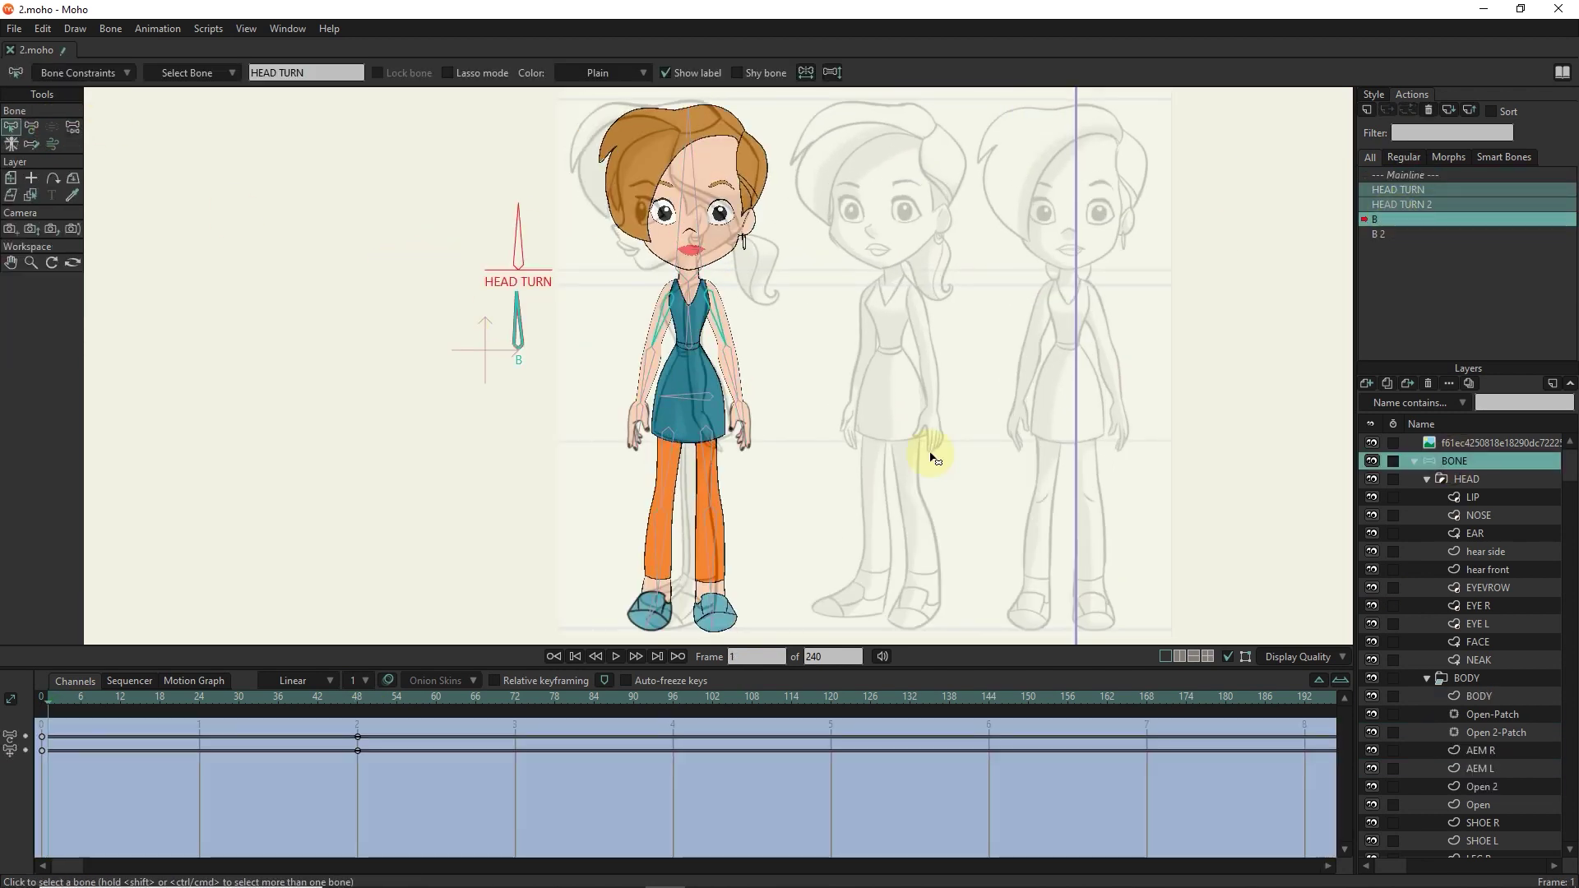
pyautogui.click(357, 697)
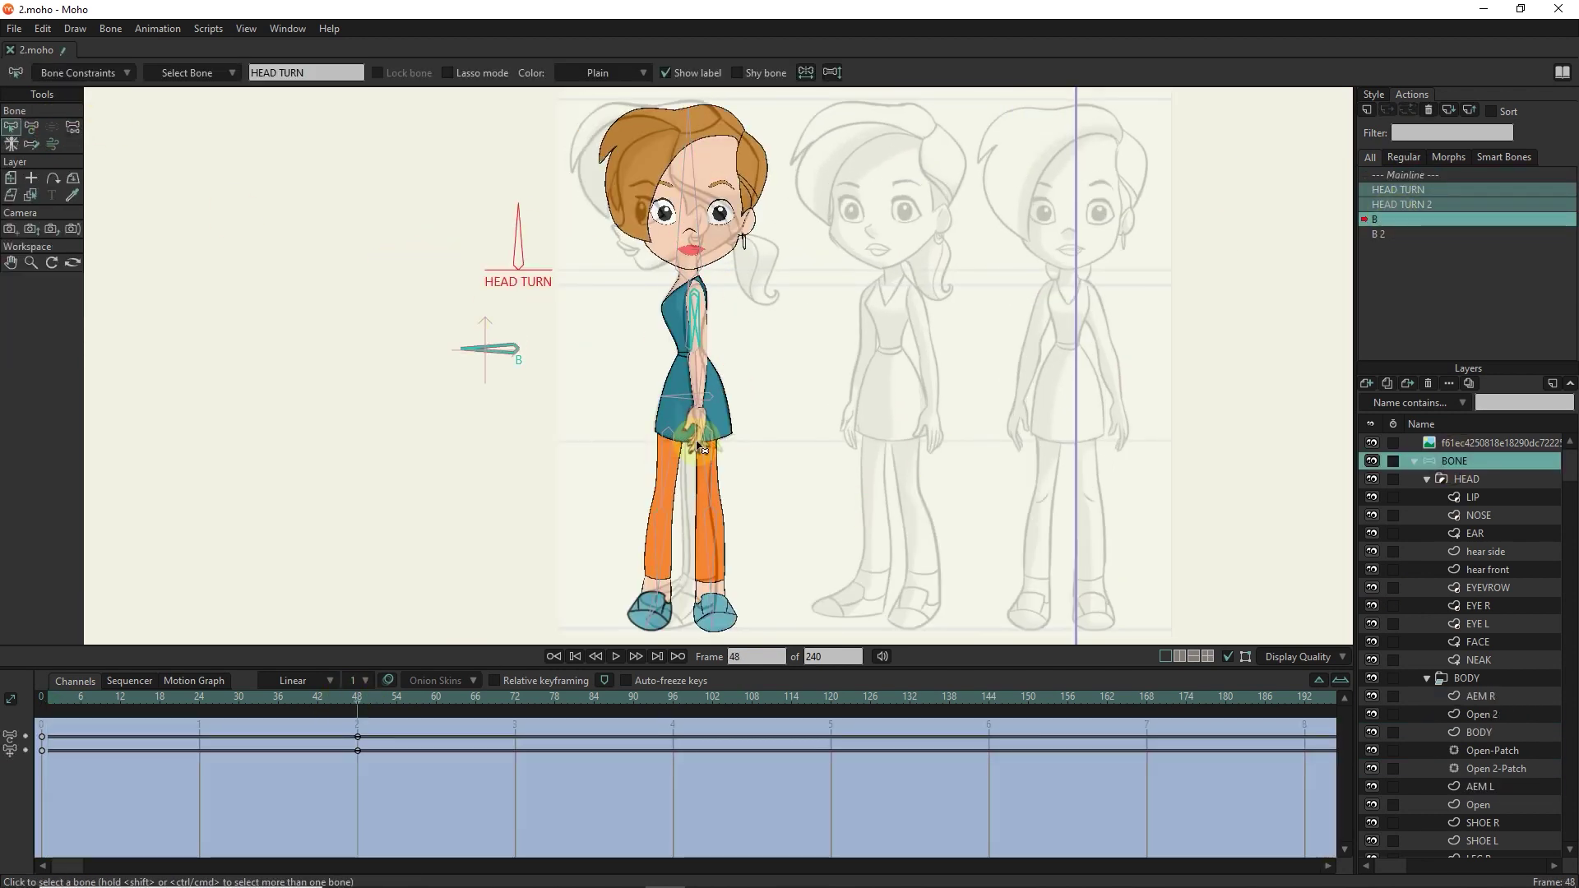
# Move the leg bones together under the skirt at frame 48, undoing the last trial shift.
pyautogui.click(722, 526)
pyautogui.scroll(2, 722, 524)
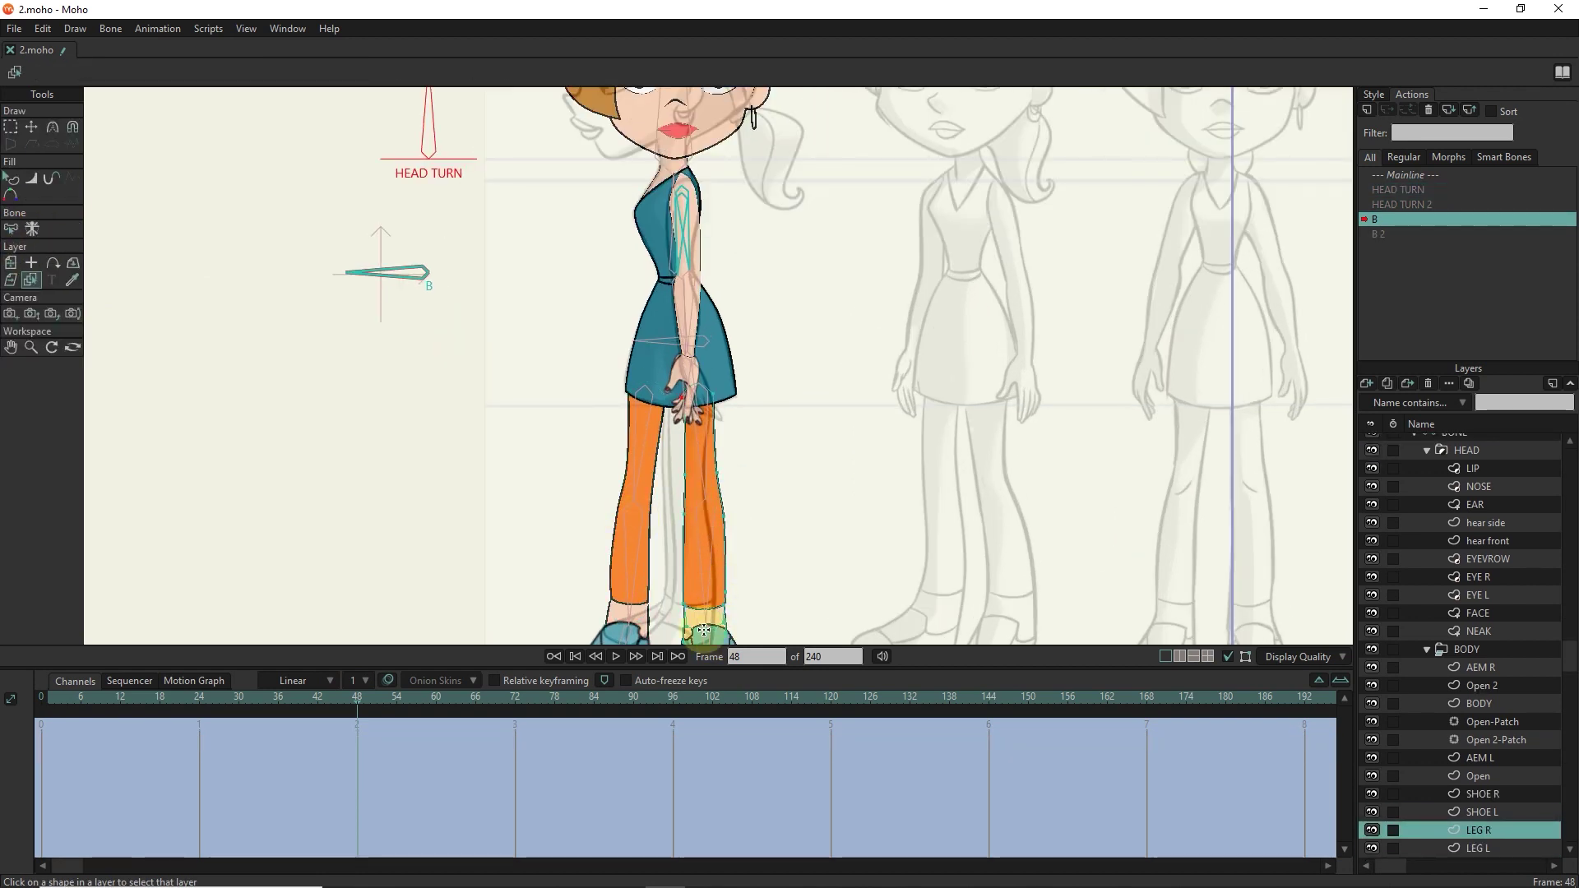
pyautogui.moveTo(702, 573); pyautogui.dragTo(709, 509)
pyautogui.scroll(2, 709, 509)
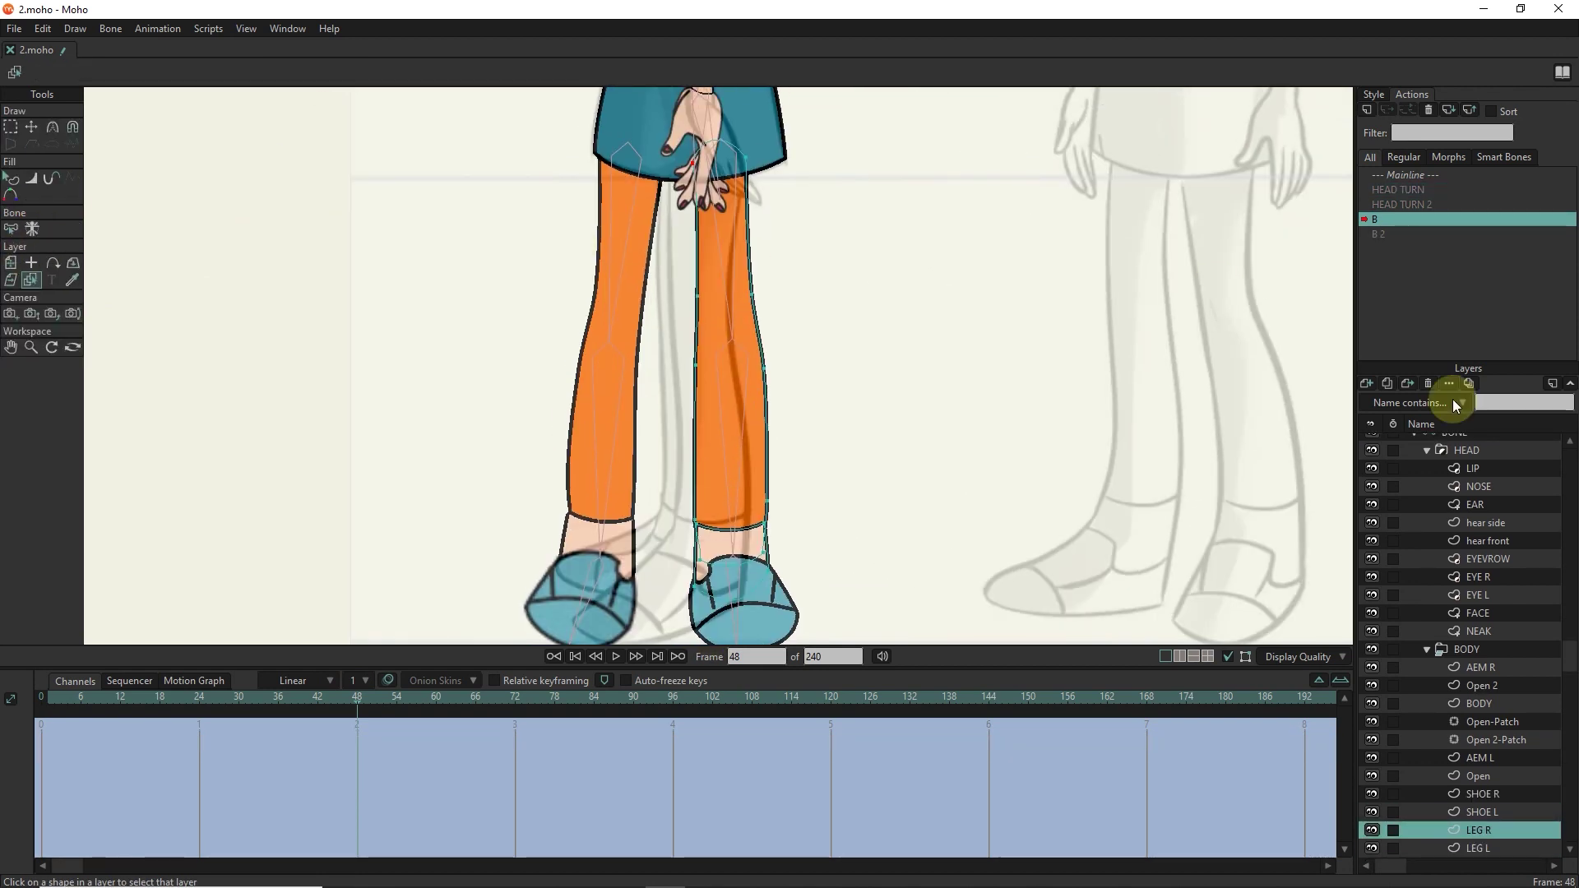
pyautogui.click(31, 127)
pyautogui.moveTo(697, 169)
pyautogui.mouseDown()
pyautogui.moveTo(740, 194)
pyautogui.moveTo(701, 165)
pyautogui.mouseUp()
pyautogui.scroll(-3, 459, 577)
pyautogui.scroll(4, 705, 565)
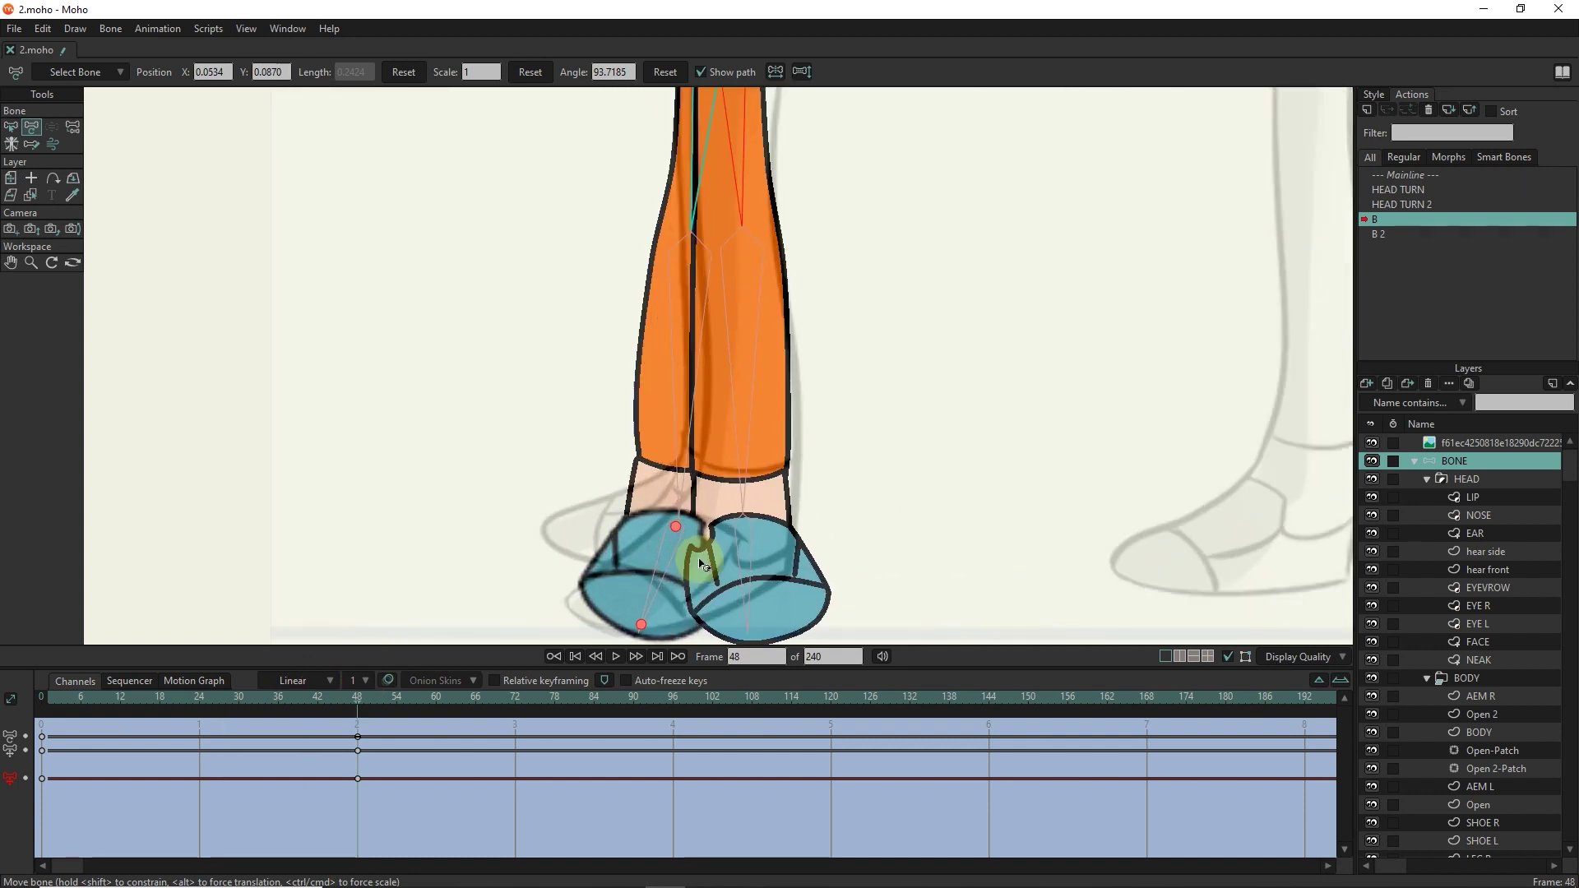
pyautogui.scroll(-2, 728, 474)
pyautogui.moveTo(723, 280); pyautogui.dragTo(792, 218)
pyautogui.hotkey('ctrl', 'z')
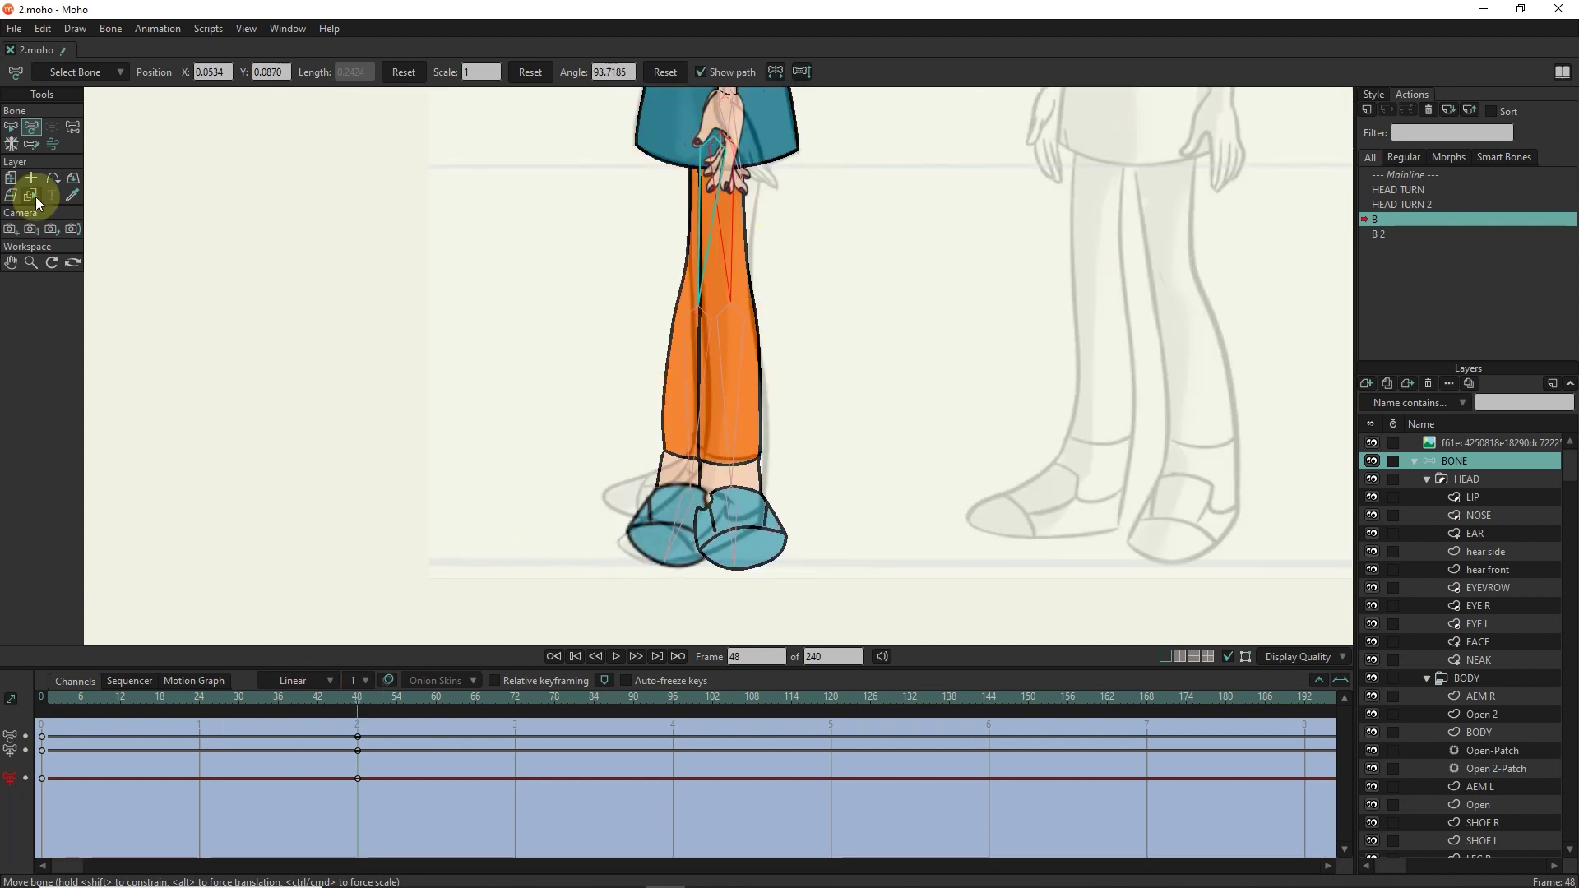
# Hide the LEG R layer and reposition the LEG L thigh bone over the side-view reference leg.
pyautogui.click(30, 195)
pyautogui.click(735, 329)
pyautogui.scroll(1, 758, 293)
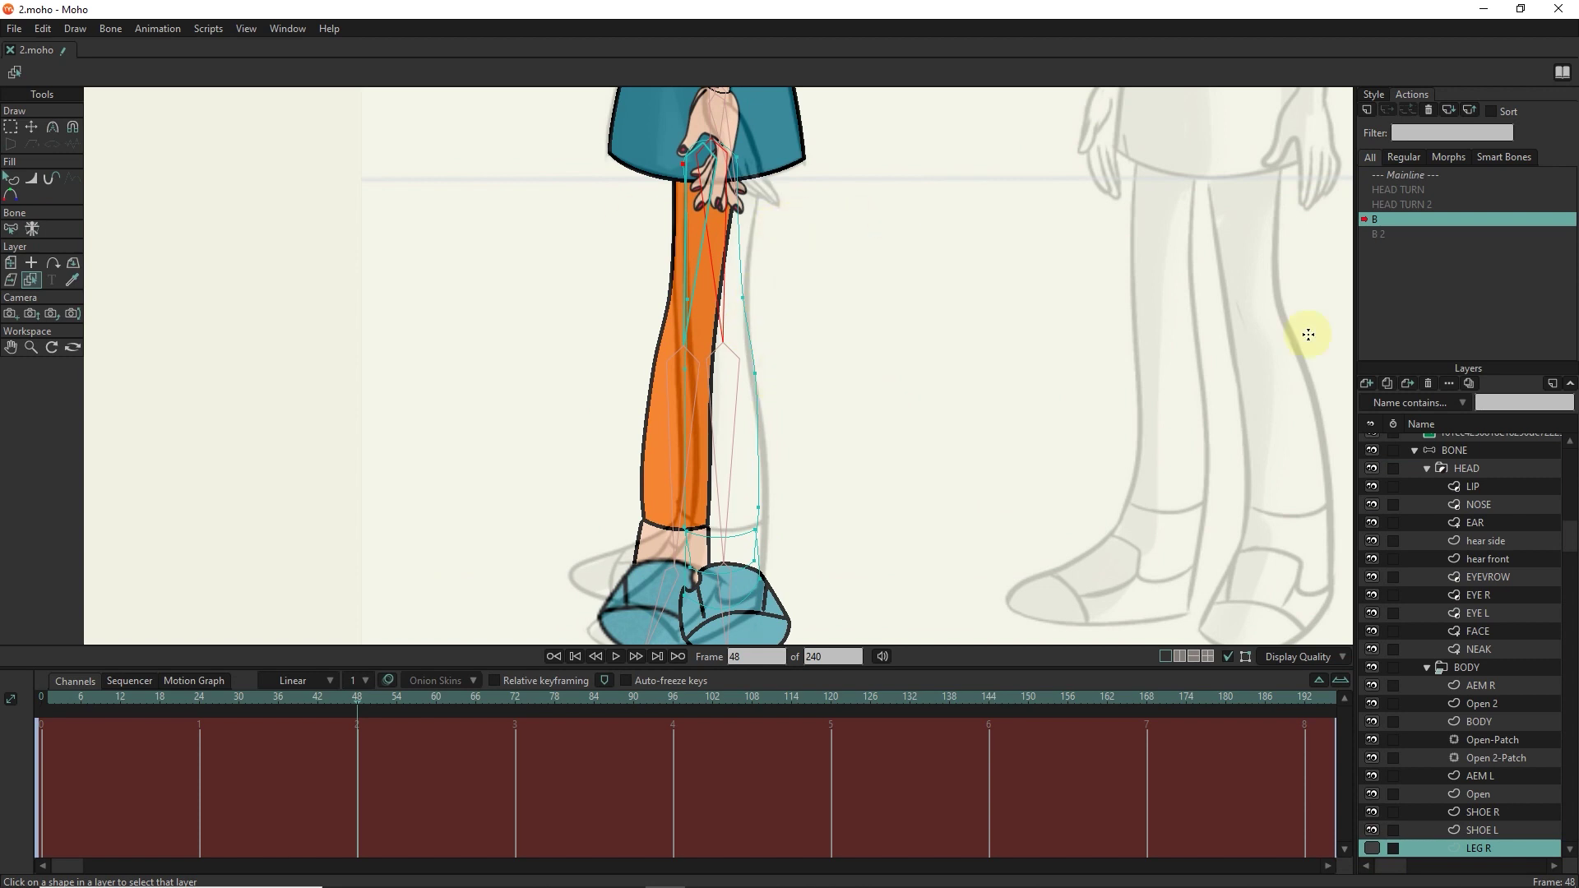
pyautogui.click(641, 219)
pyautogui.click(709, 156)
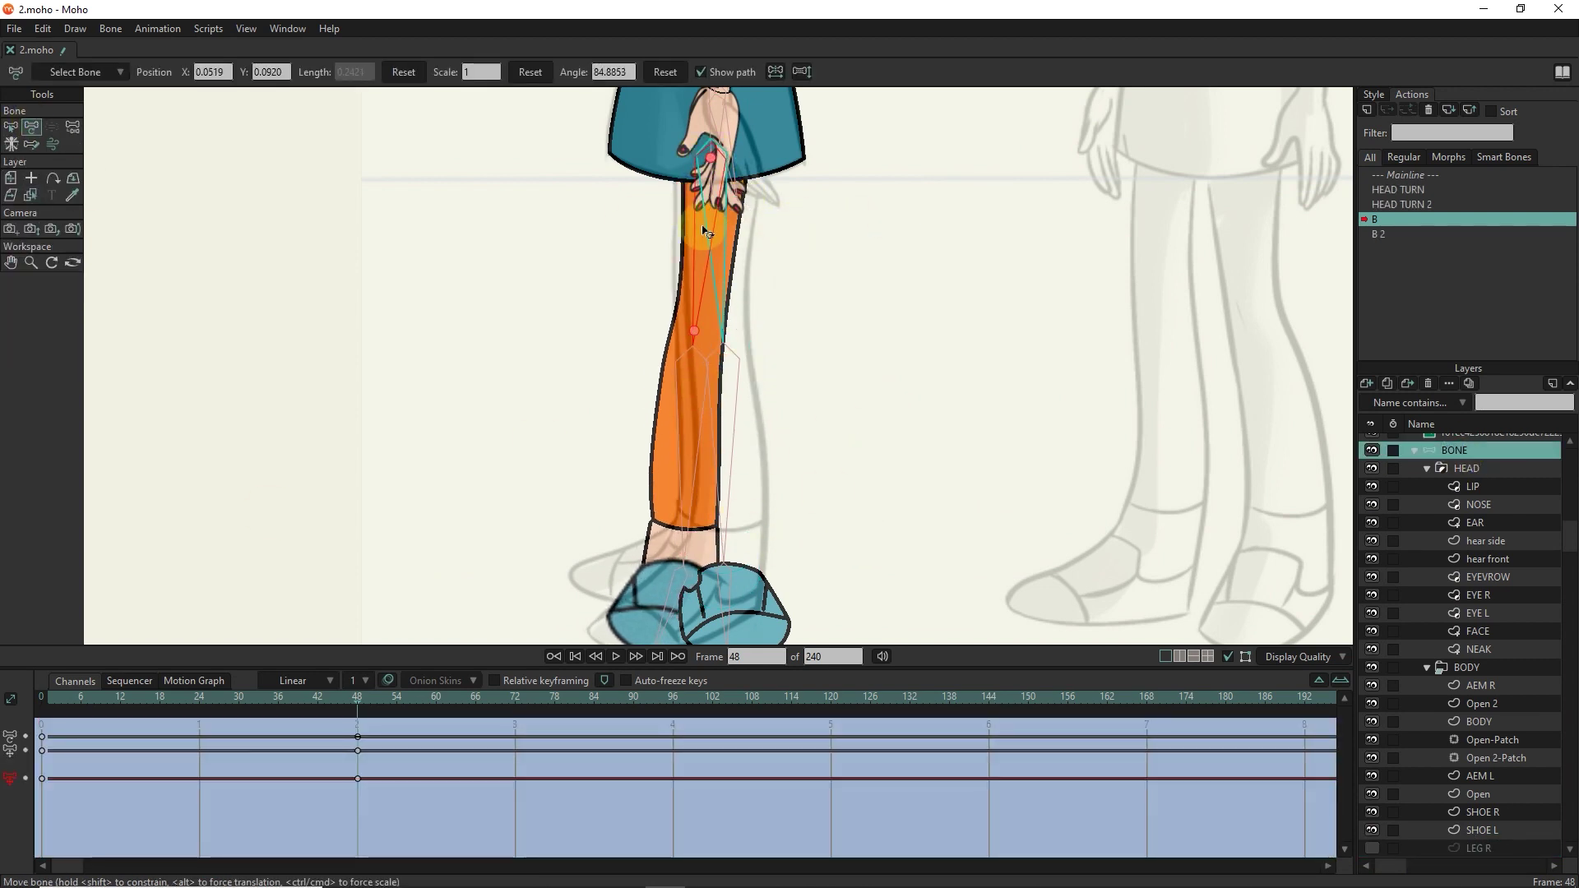
# Adjust the upper outline points of the LEG L layer and hide the SHOE R layer.
pyautogui.keyDown('ctrl'); pyautogui.keyDown('alt'); pyautogui.click(696, 259); pyautogui.keyUp('alt'); pyautogui.keyUp('ctrl')
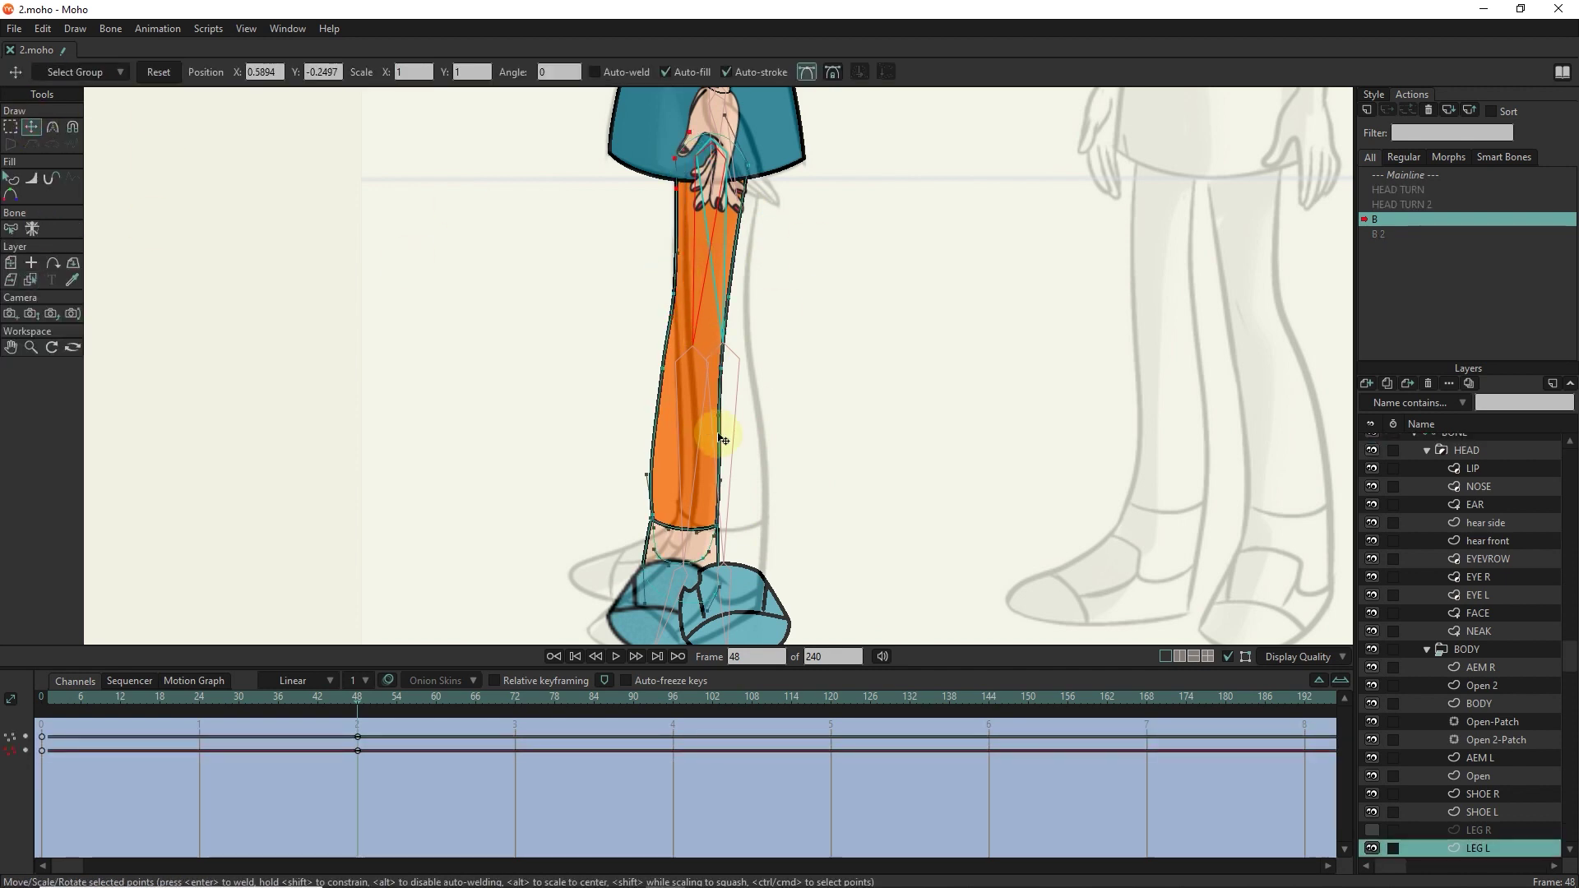
pyautogui.scroll(-2, 847, 587)
pyautogui.scroll(-1, 1374, 768)
pyautogui.click(1372, 769)
pyautogui.scroll(2, 704, 390)
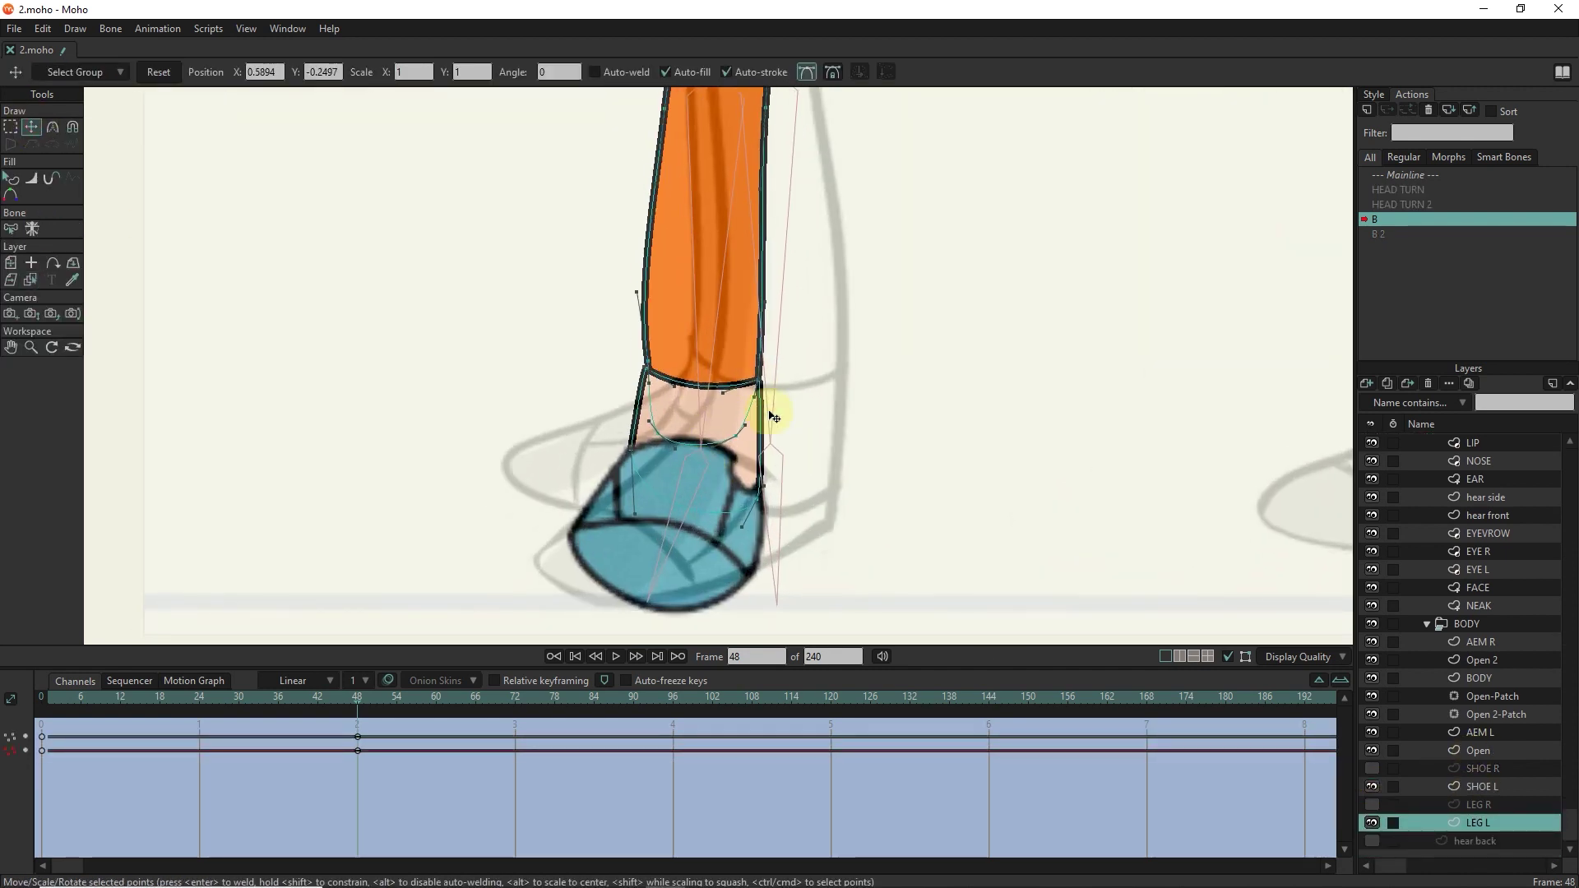
# Pull the toe points of the SHOE L layer out to the side-view reference toe at frame 48.
pyautogui.scroll(-2, 773, 417)
pyautogui.keyDown('ctrl'); pyautogui.keyDown('alt'); pyautogui.click(669, 452); pyautogui.keyUp('alt'); pyautogui.keyUp('ctrl')
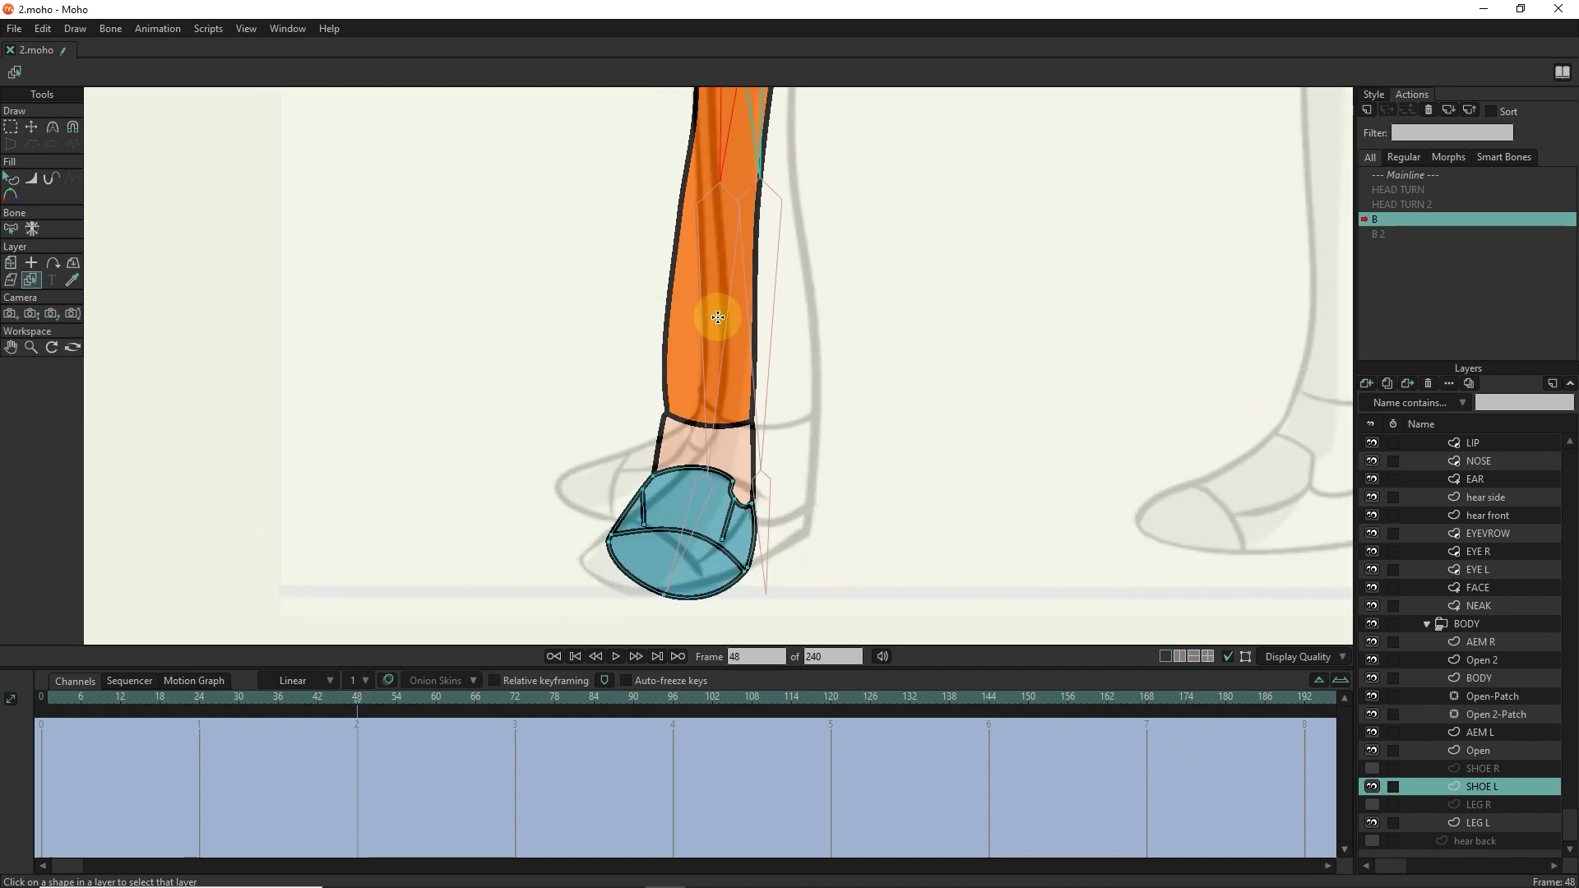
pyautogui.press('t')
pyautogui.click(650, 479)
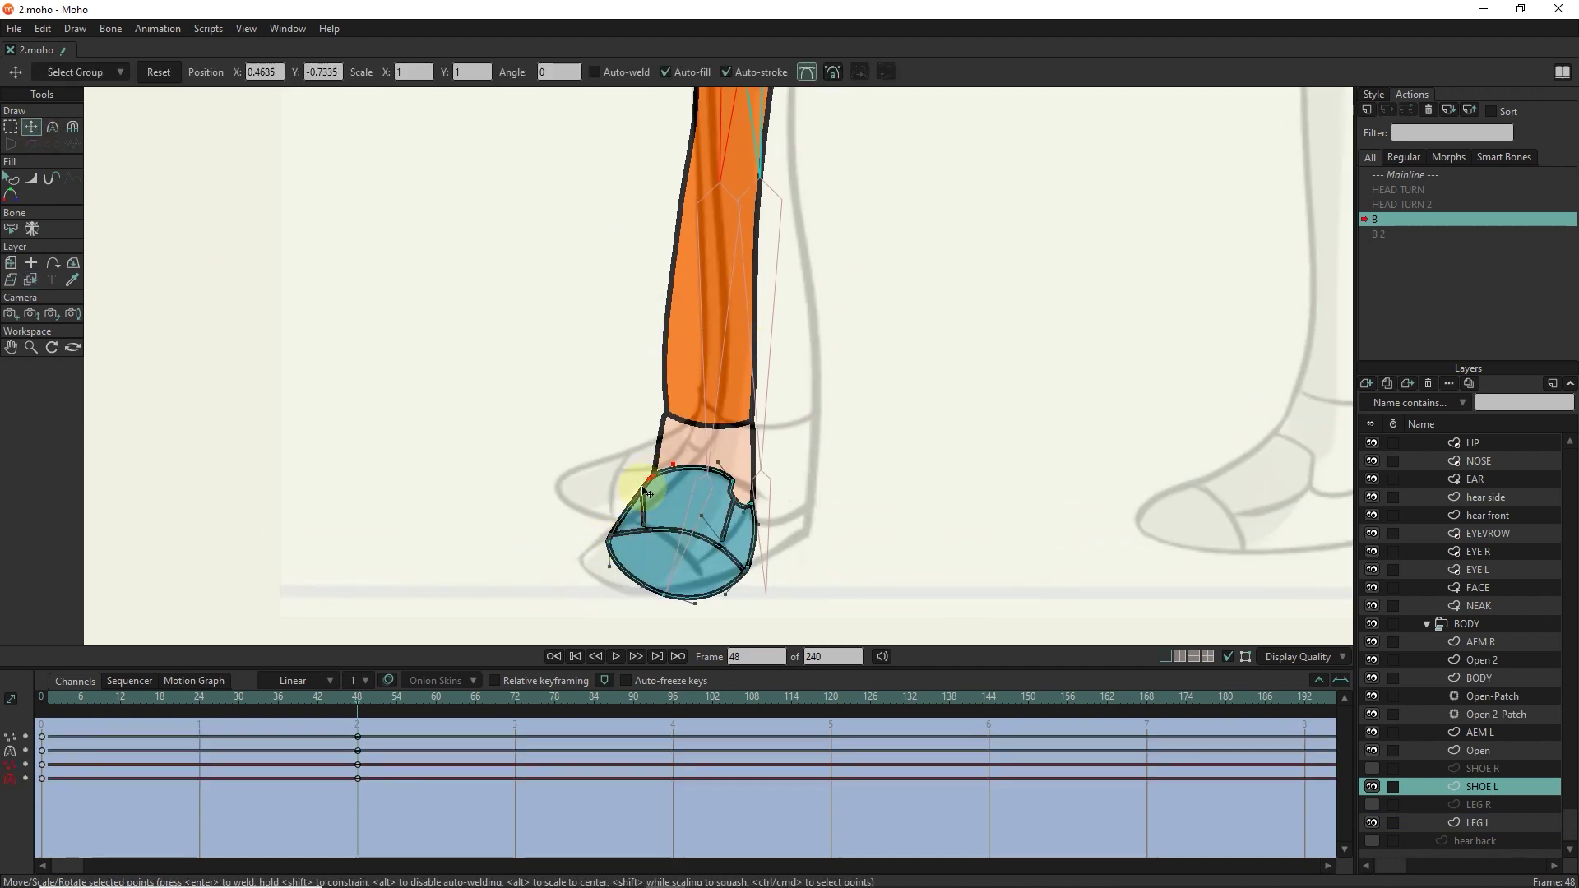
pyautogui.click(190, 226)
pyautogui.moveTo(650, 477); pyautogui.dragTo(617, 459)
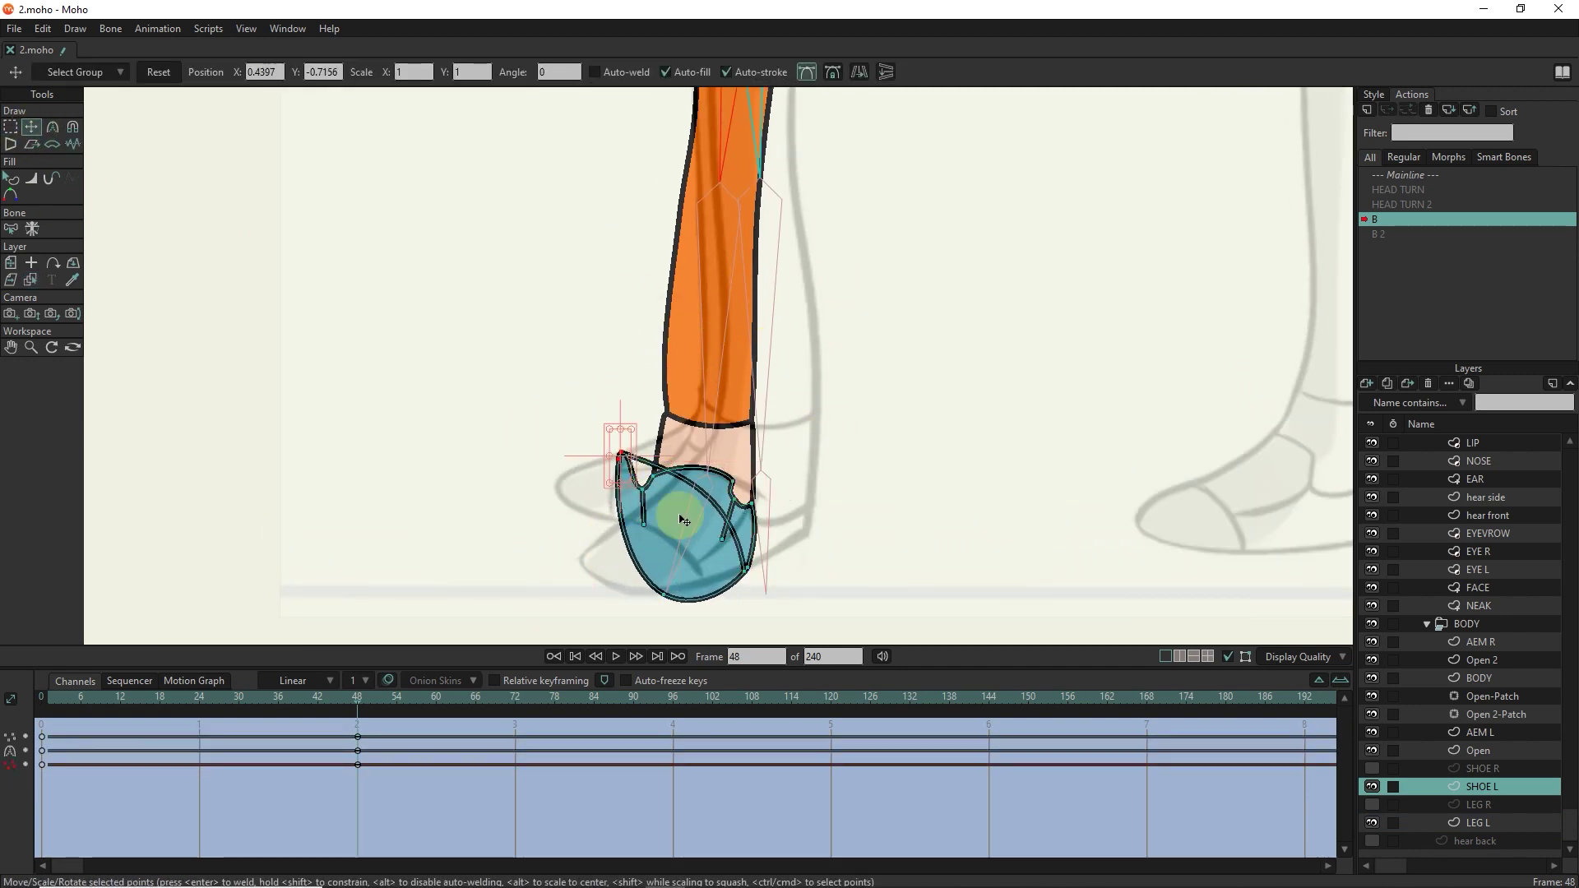
pyautogui.scroll(2, 643, 506)
pyautogui.moveTo(654, 457); pyautogui.dragTo(535, 473)
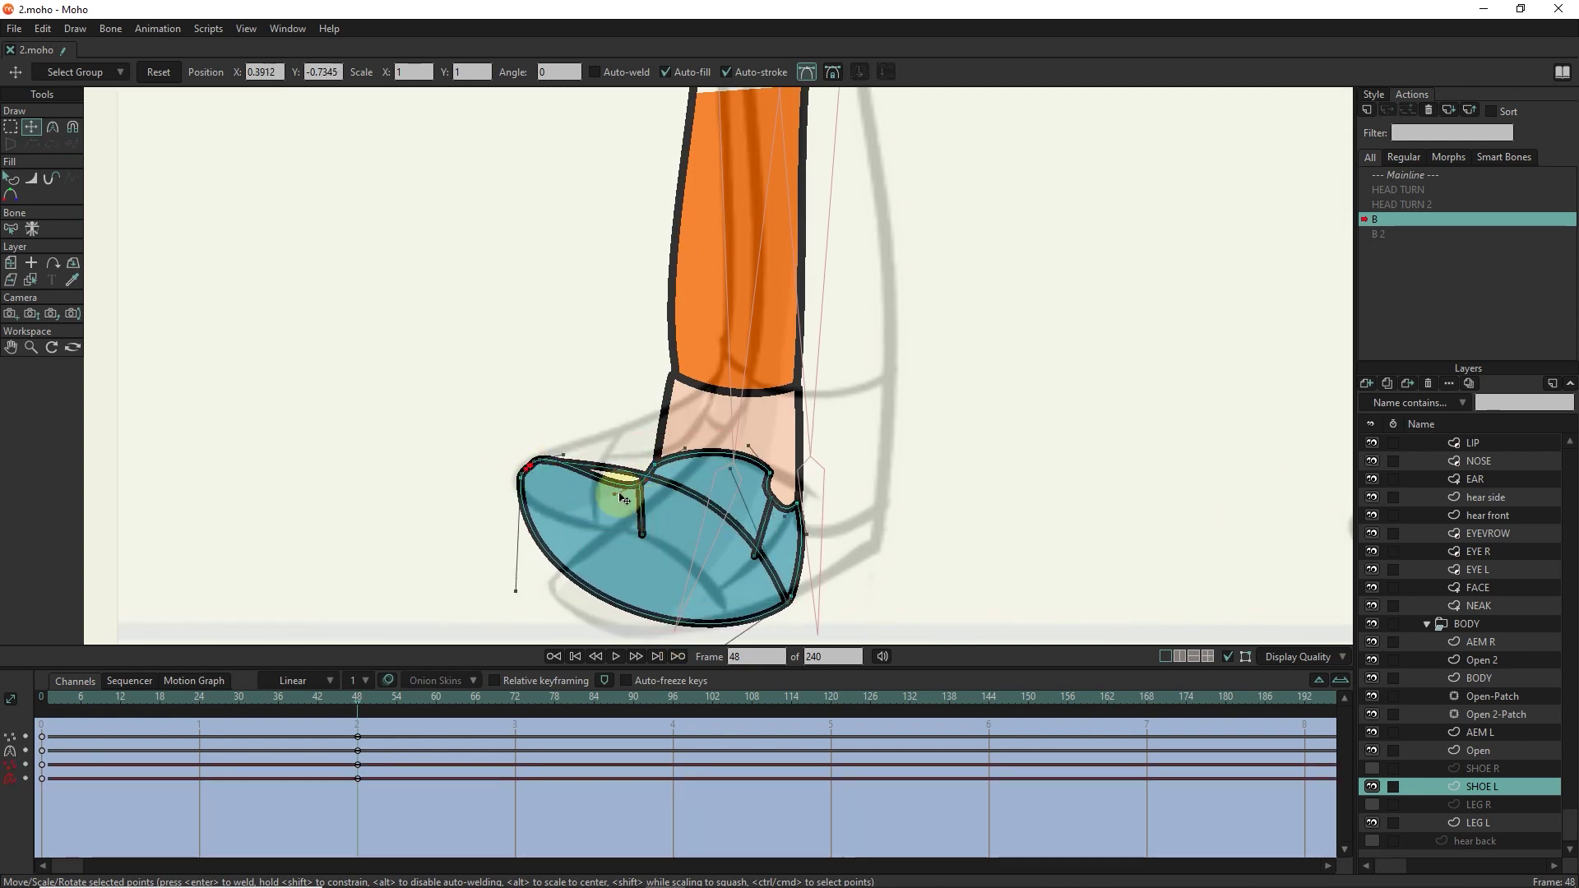
# Raise the upper strap point of SHOE L to form the shoe's top edge.
pyautogui.scroll(2, 623, 499)
pyautogui.press('g')
pyautogui.click(654, 505)
pyautogui.press('t')
pyautogui.moveTo(654, 504); pyautogui.dragTo(617, 433)
pyautogui.scroll(2, 616, 477)
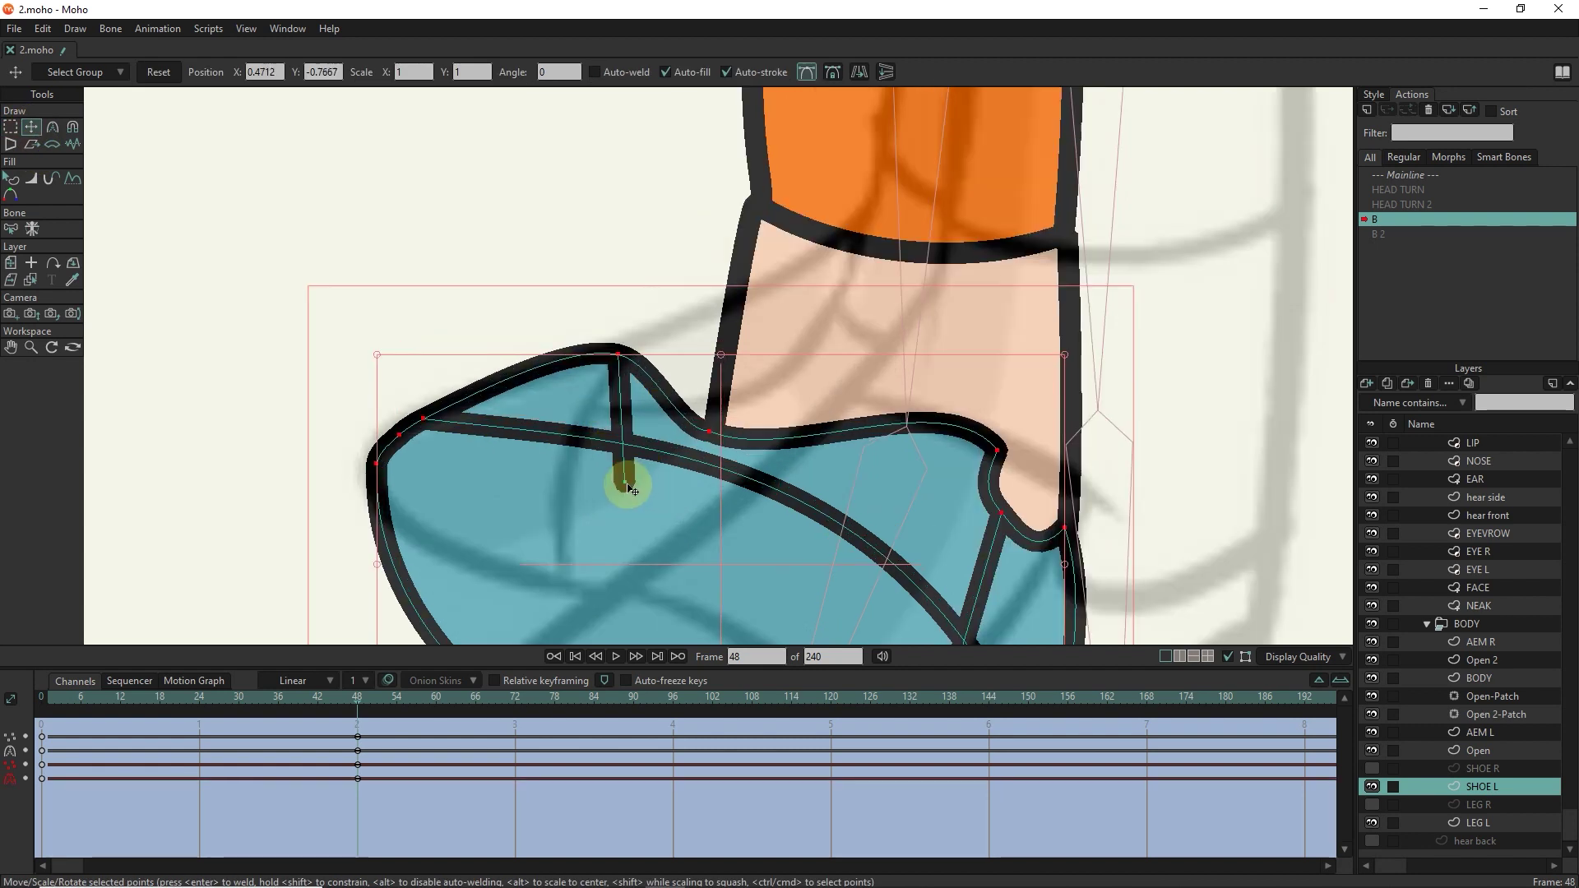
# Shift the lower end of SHOE L's front strap line toward the toe.
pyautogui.press('g')
pyautogui.click(610, 484)
pyautogui.press('t')
pyautogui.moveTo(611, 494)
pyautogui.mouseDown()
pyautogui.moveTo(585, 421)
pyautogui.moveTo(577, 486)
pyautogui.mouseUp()
pyautogui.scroll(-1, 848, 603)
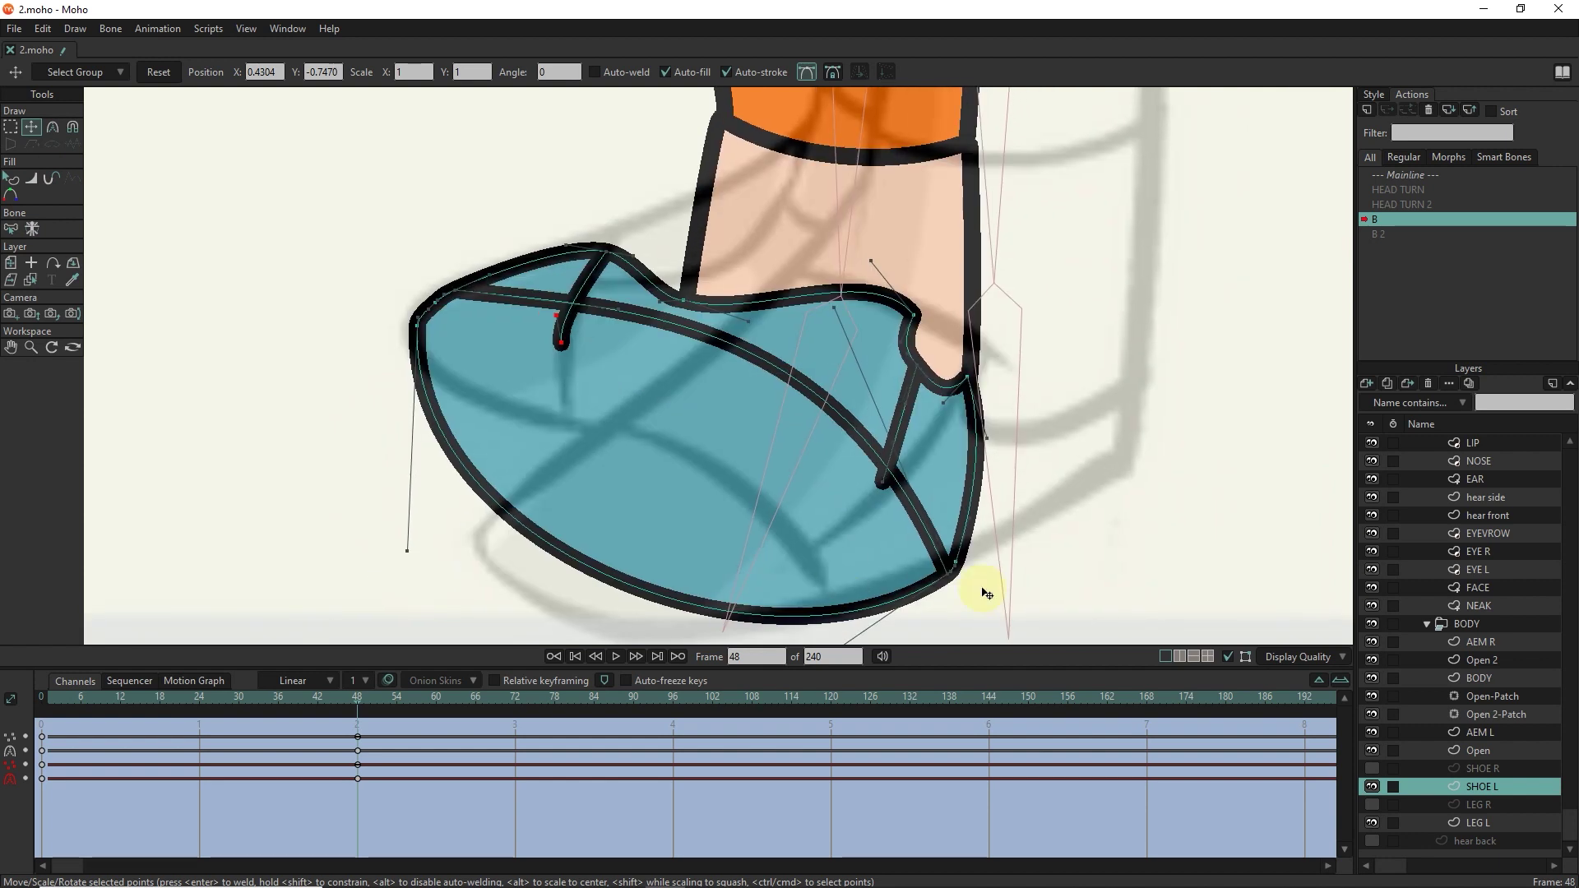
# Move the lower end of SHOE L's toe-cap seam forward along the sole to the side-view reference.
pyautogui.click(955, 562)
pyautogui.moveTo(954, 562); pyautogui.dragTo(645, 406)
pyautogui.scroll(1, 644, 406)
pyautogui.moveTo(694, 353); pyautogui.dragTo(566, 394)
pyautogui.scroll(-1, 566, 393)
pyautogui.click(29, 283)
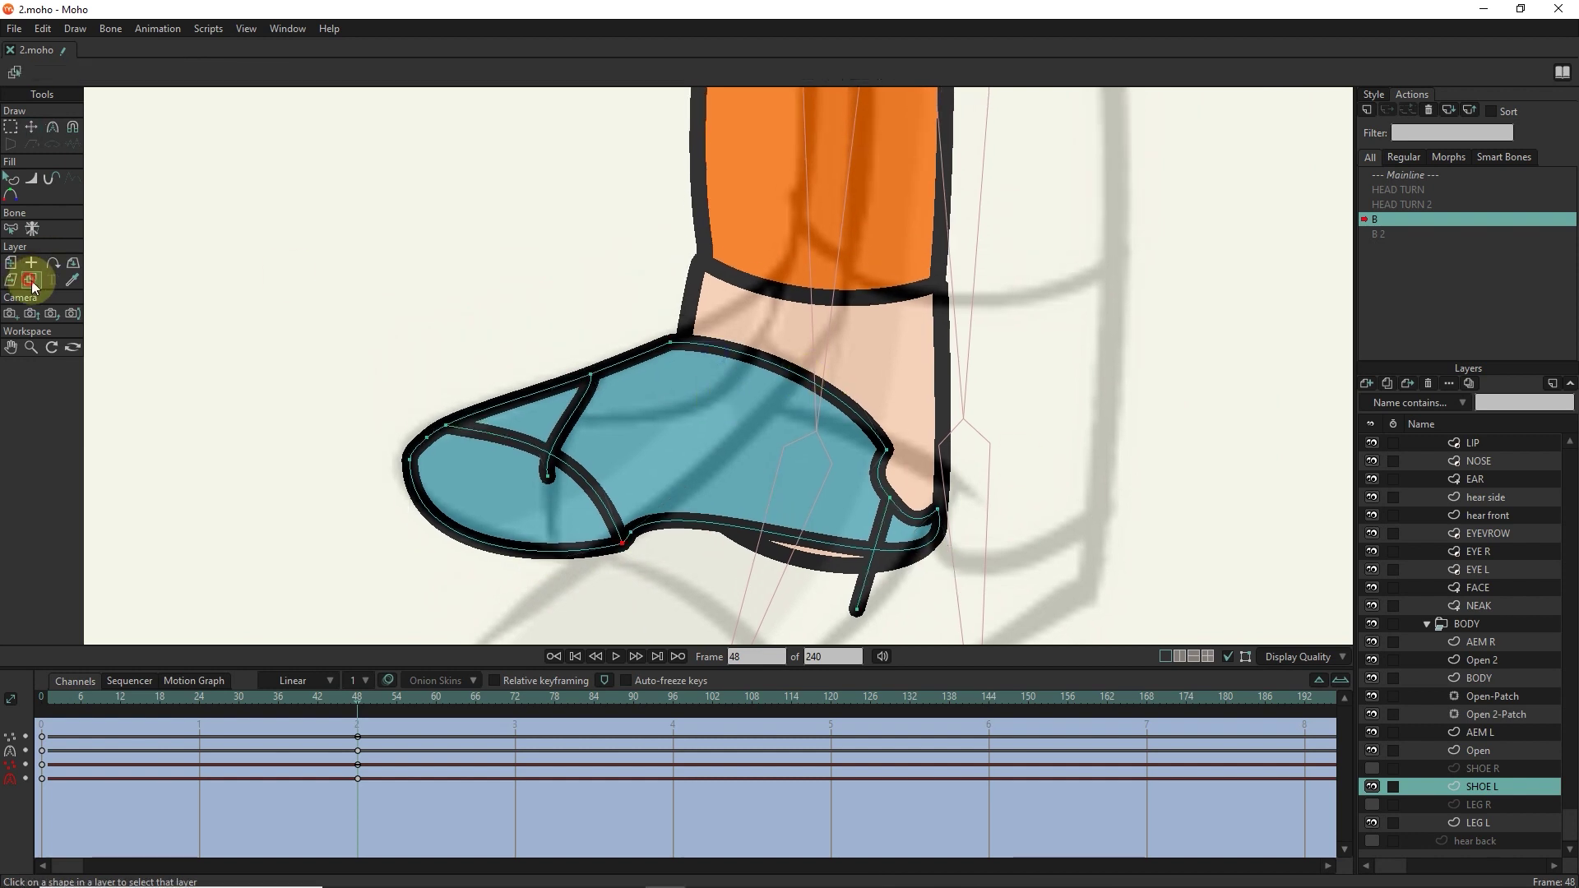
# Move the heel points of SHOE L up to the ankle and its sole seam point toward the toe at frame 48.
pyautogui.press('t')
pyautogui.moveTo(857, 469); pyautogui.dragTo(752, 256)
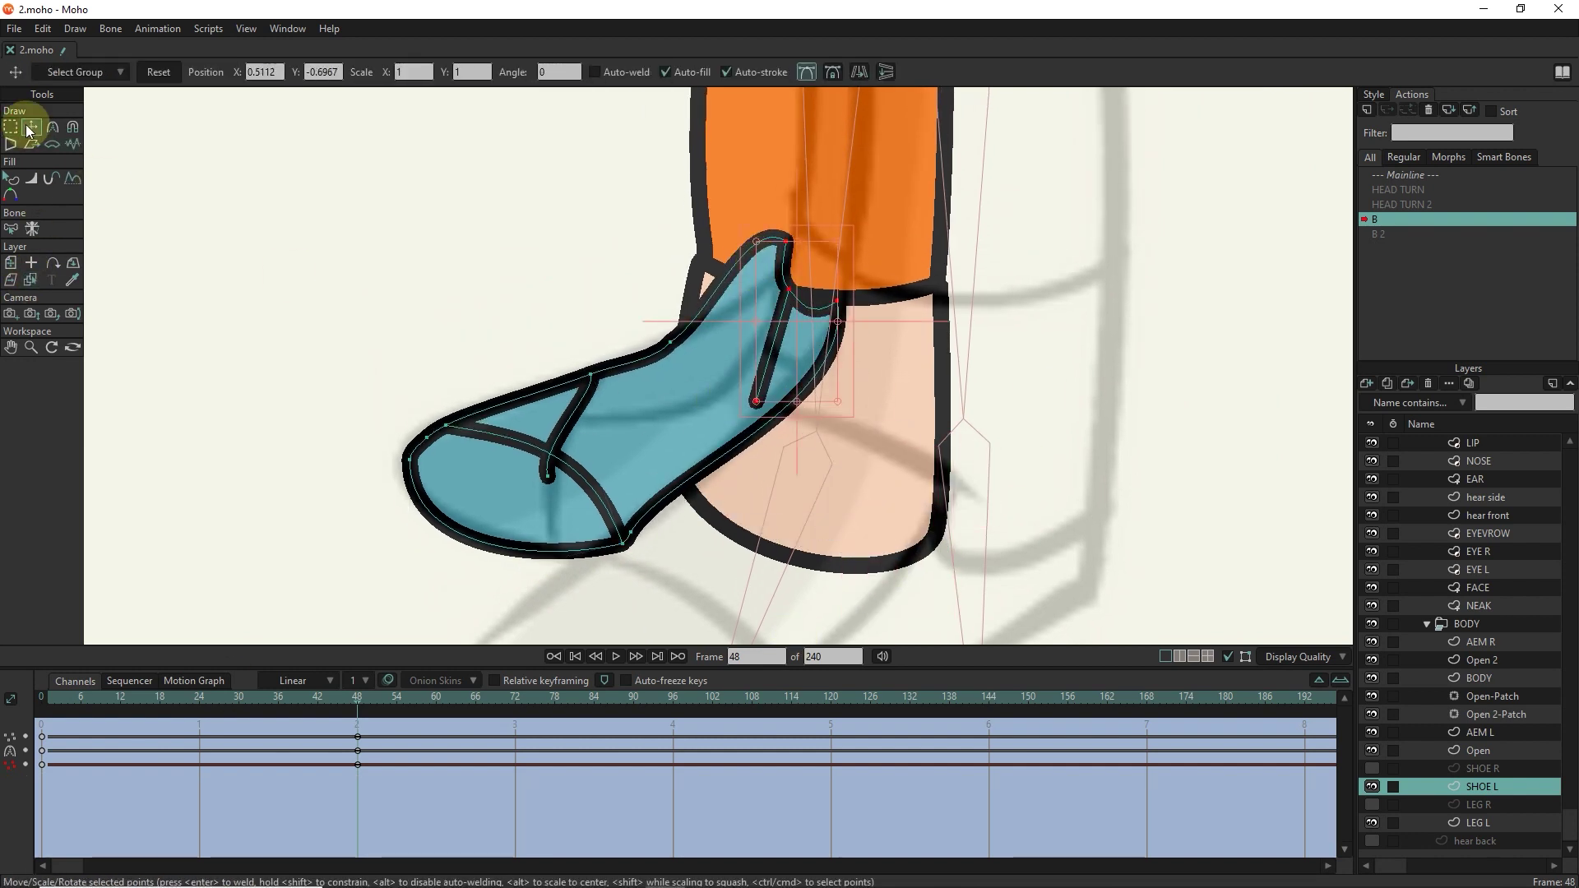
pyautogui.moveTo(632, 551); pyautogui.dragTo(484, 514)
pyautogui.moveTo(835, 314); pyautogui.dragTo(543, 516)
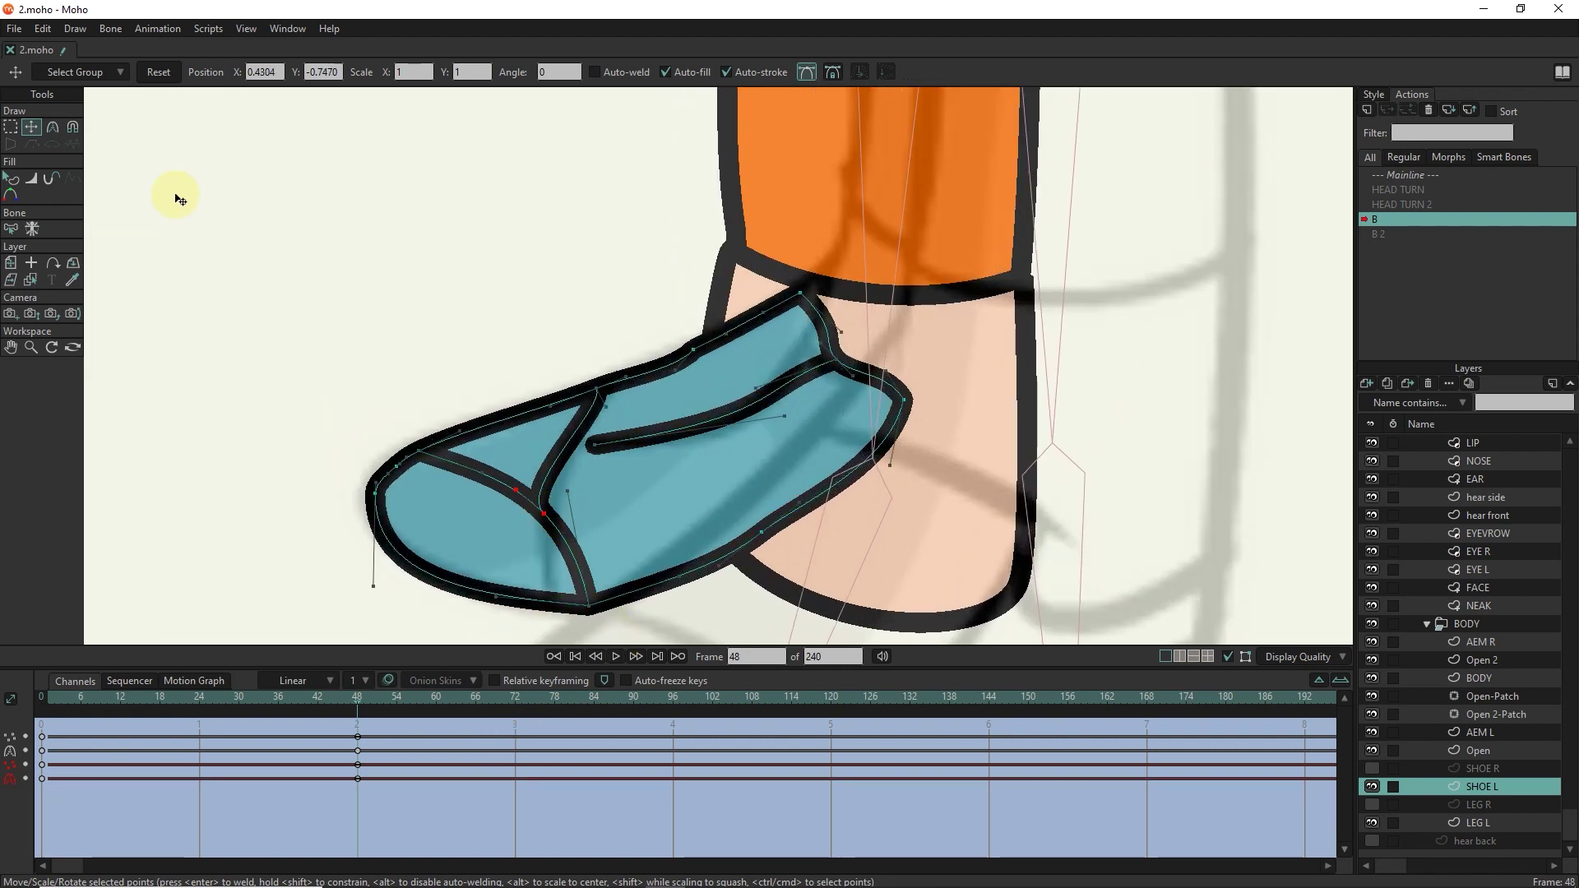
# Extend SHOE L's front strap line down to the sole and shift the toe-cap seam's upper end toward it.
pyautogui.click(546, 517)
pyautogui.moveTo(540, 520); pyautogui.dragTo(547, 576)
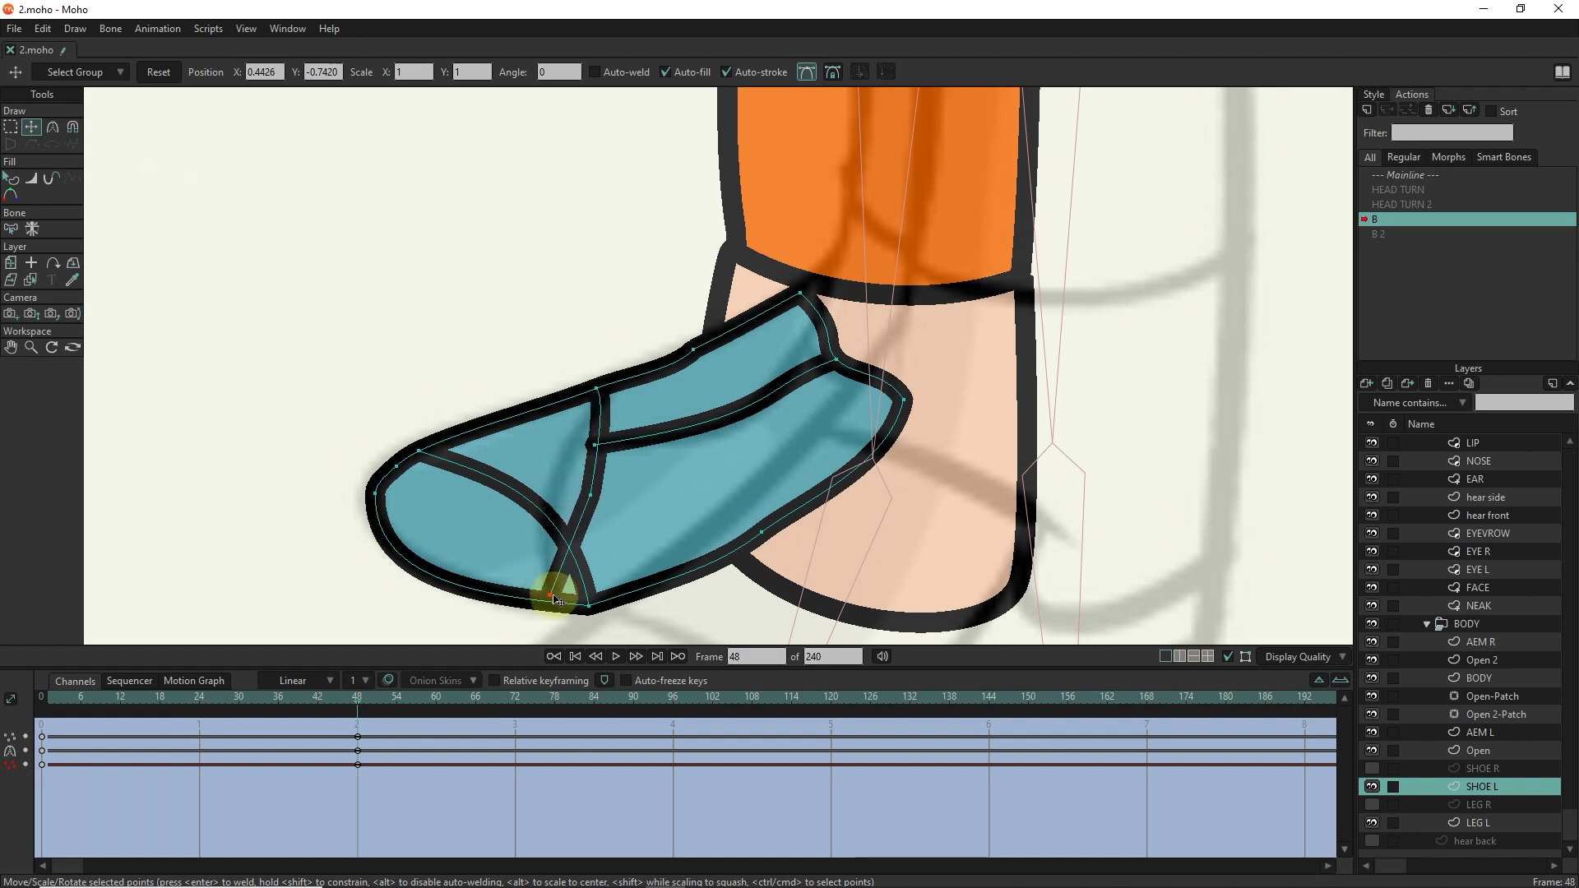
pyautogui.moveTo(417, 452); pyautogui.dragTo(465, 442)
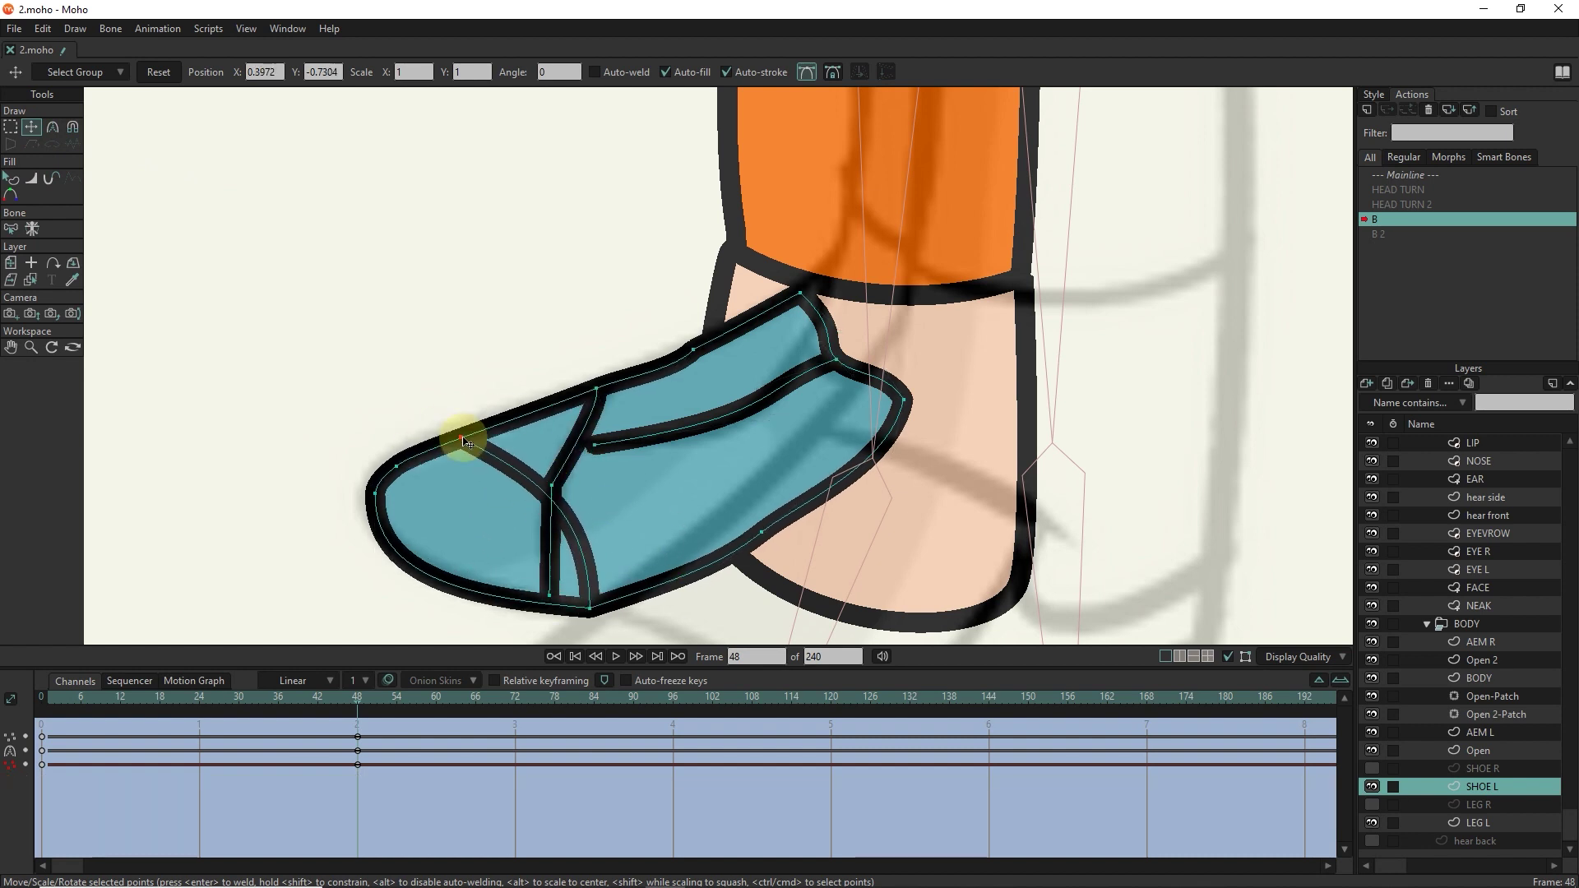
# Check the reference beneath SHOE L and flatten its toe-cap seam against the lower toe outline.
pyautogui.click(1372, 787)
pyautogui.click(1370, 785)
pyautogui.click(390, 493)
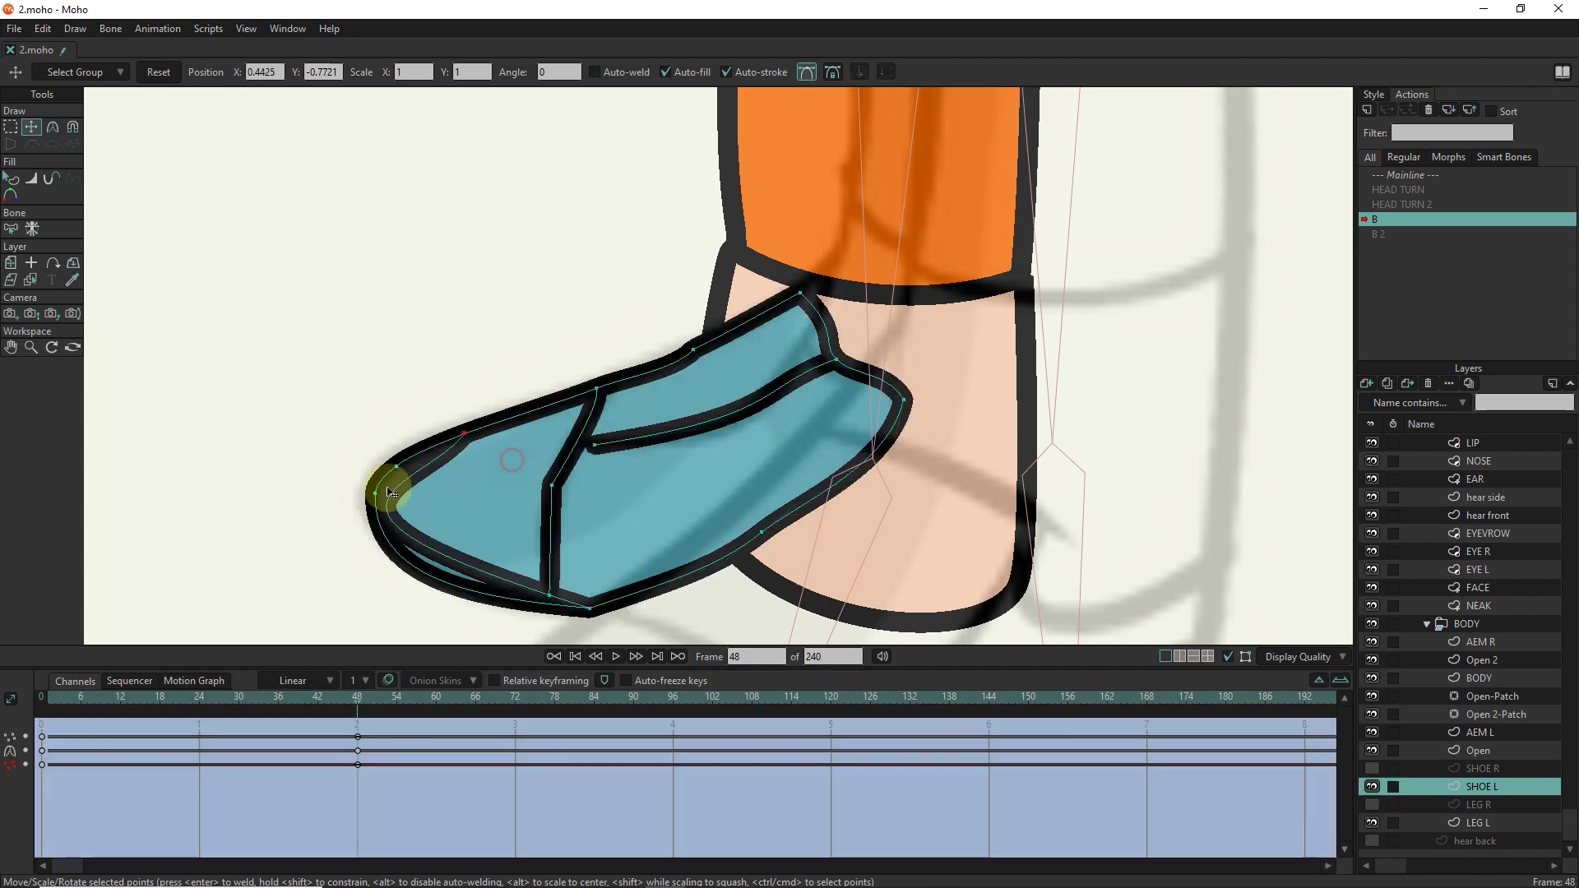
pyautogui.moveTo(549, 593); pyautogui.dragTo(562, 590)
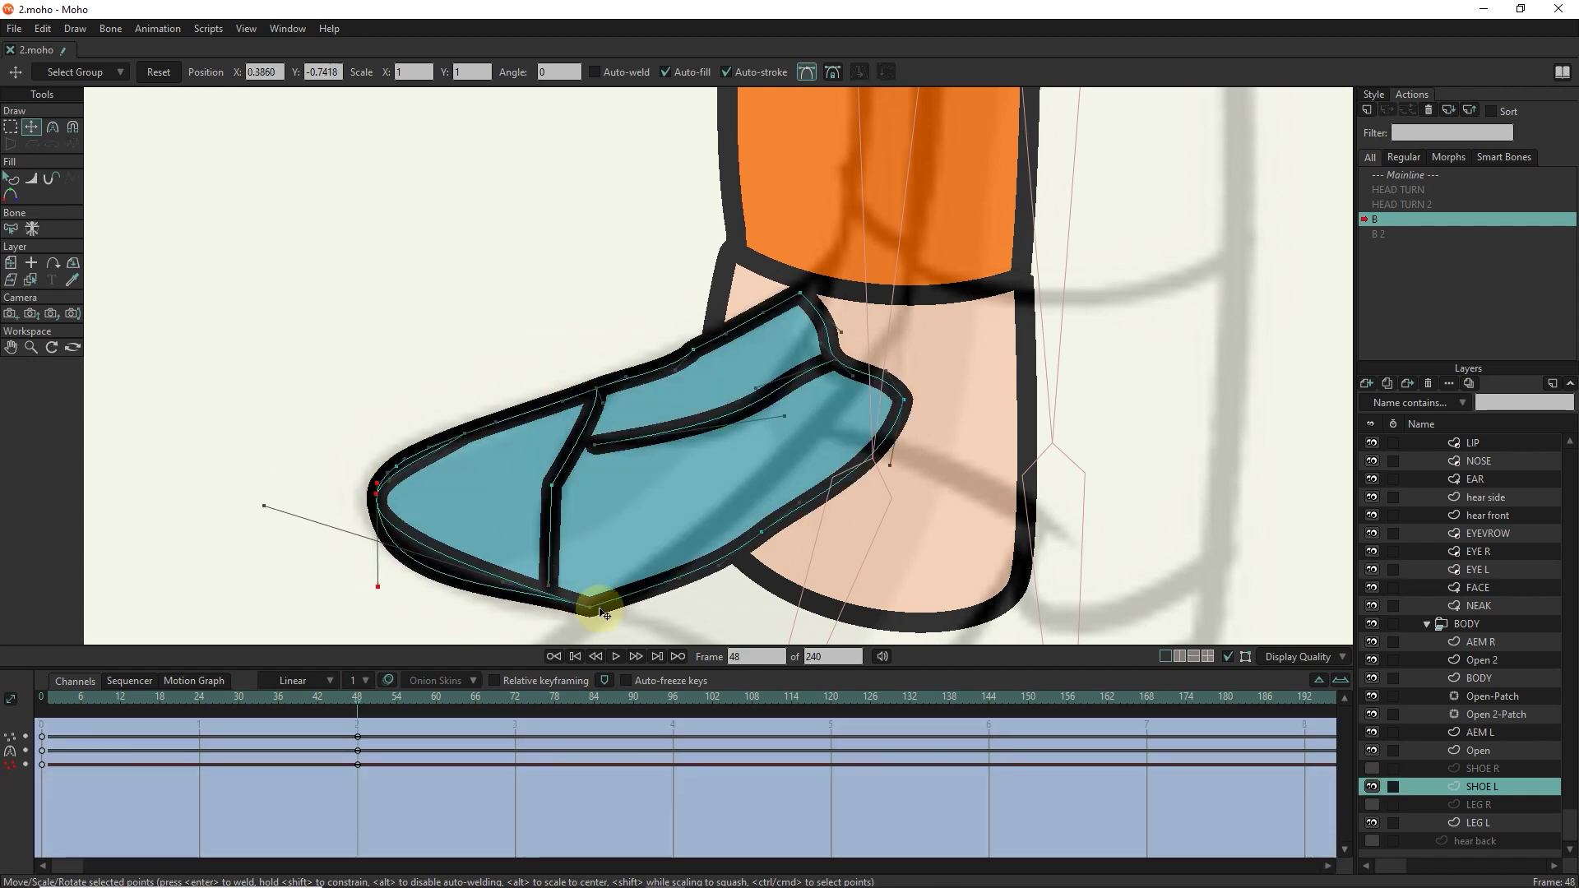
pyautogui.moveTo(853, 412); pyautogui.dragTo(782, 335)
pyautogui.scroll(-2, 740, 275)
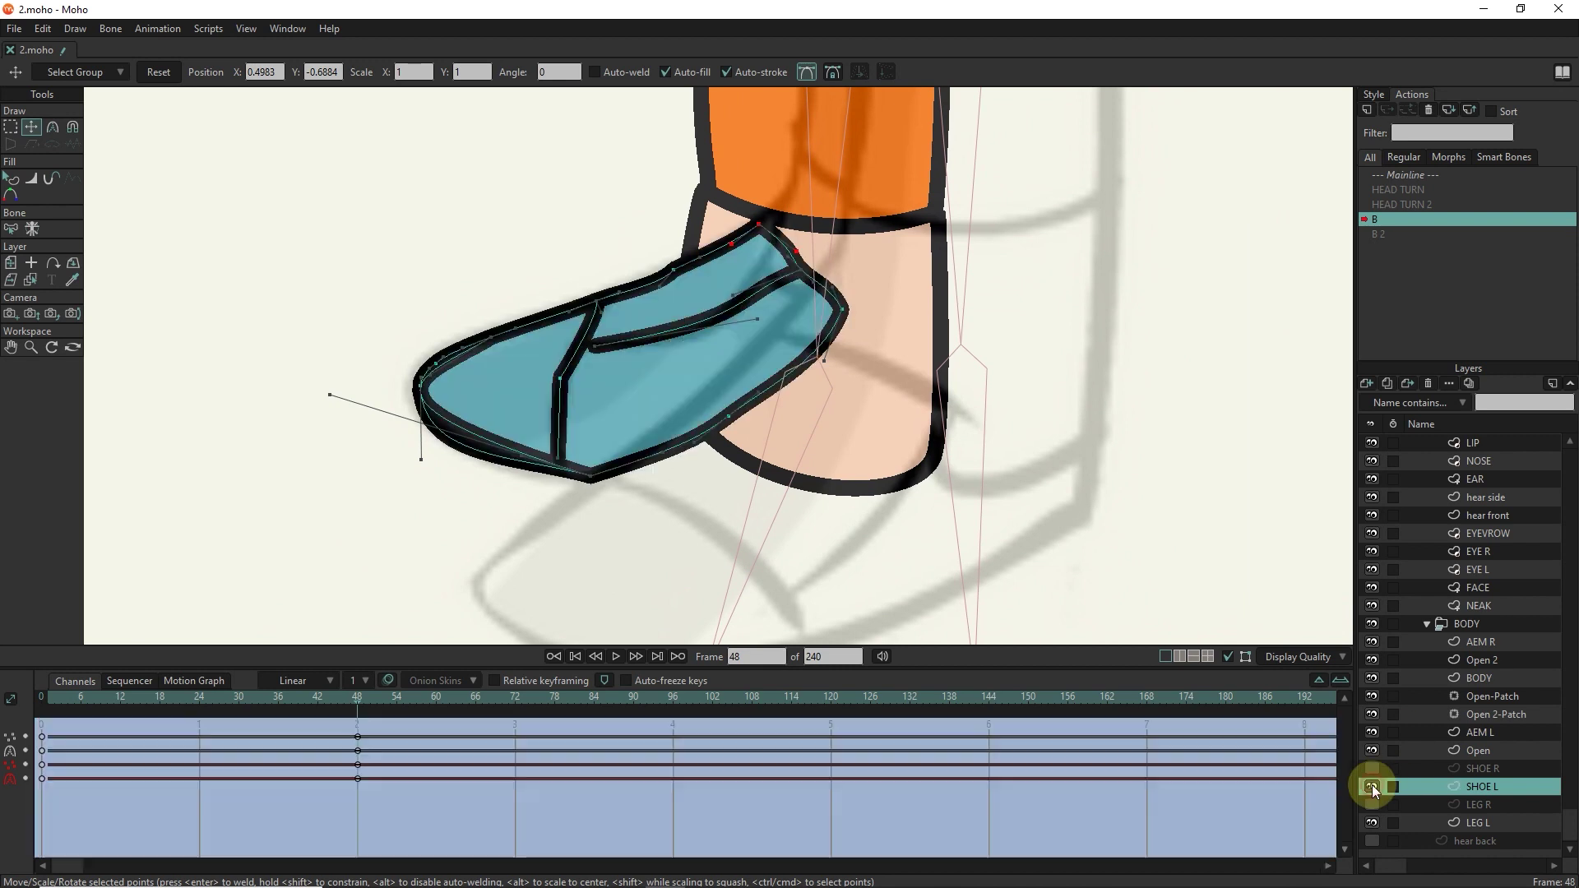
# Pull the lower foot points of LEG L forward and up so the ankle tapers into SHOE L.
pyautogui.click(28, 264)
pyautogui.click(705, 176)
pyautogui.scroll(-3, 709, 371)
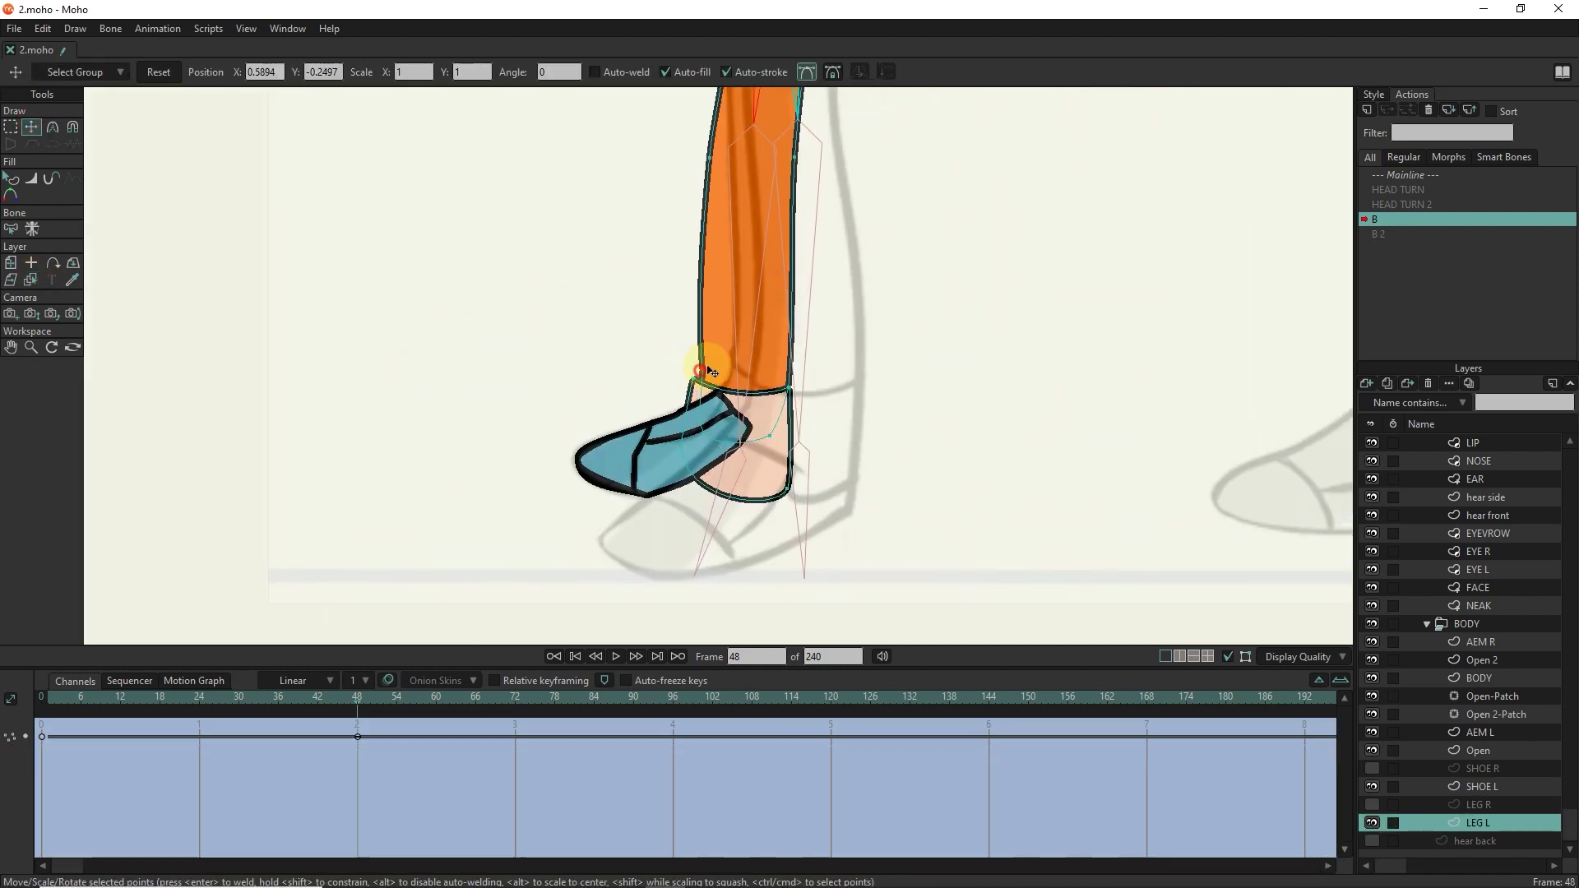
pyautogui.scroll(5, 818, 433)
pyautogui.click(891, 555)
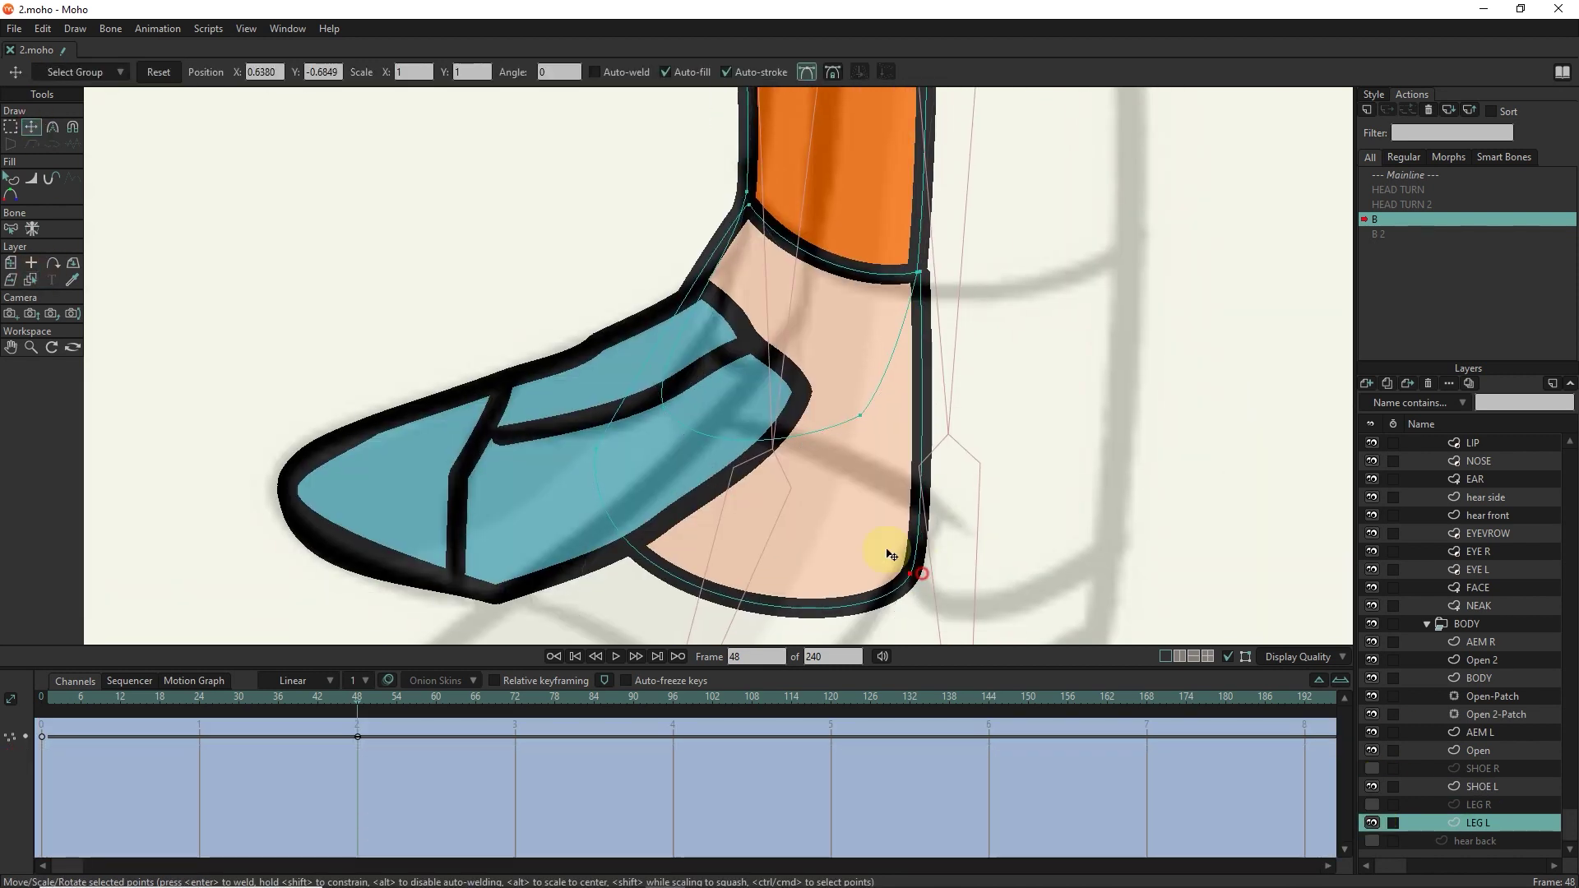
pyautogui.doubleClick(891, 556)
pyautogui.scroll(-4, 818, 387)
pyautogui.scroll(5, 740, 458)
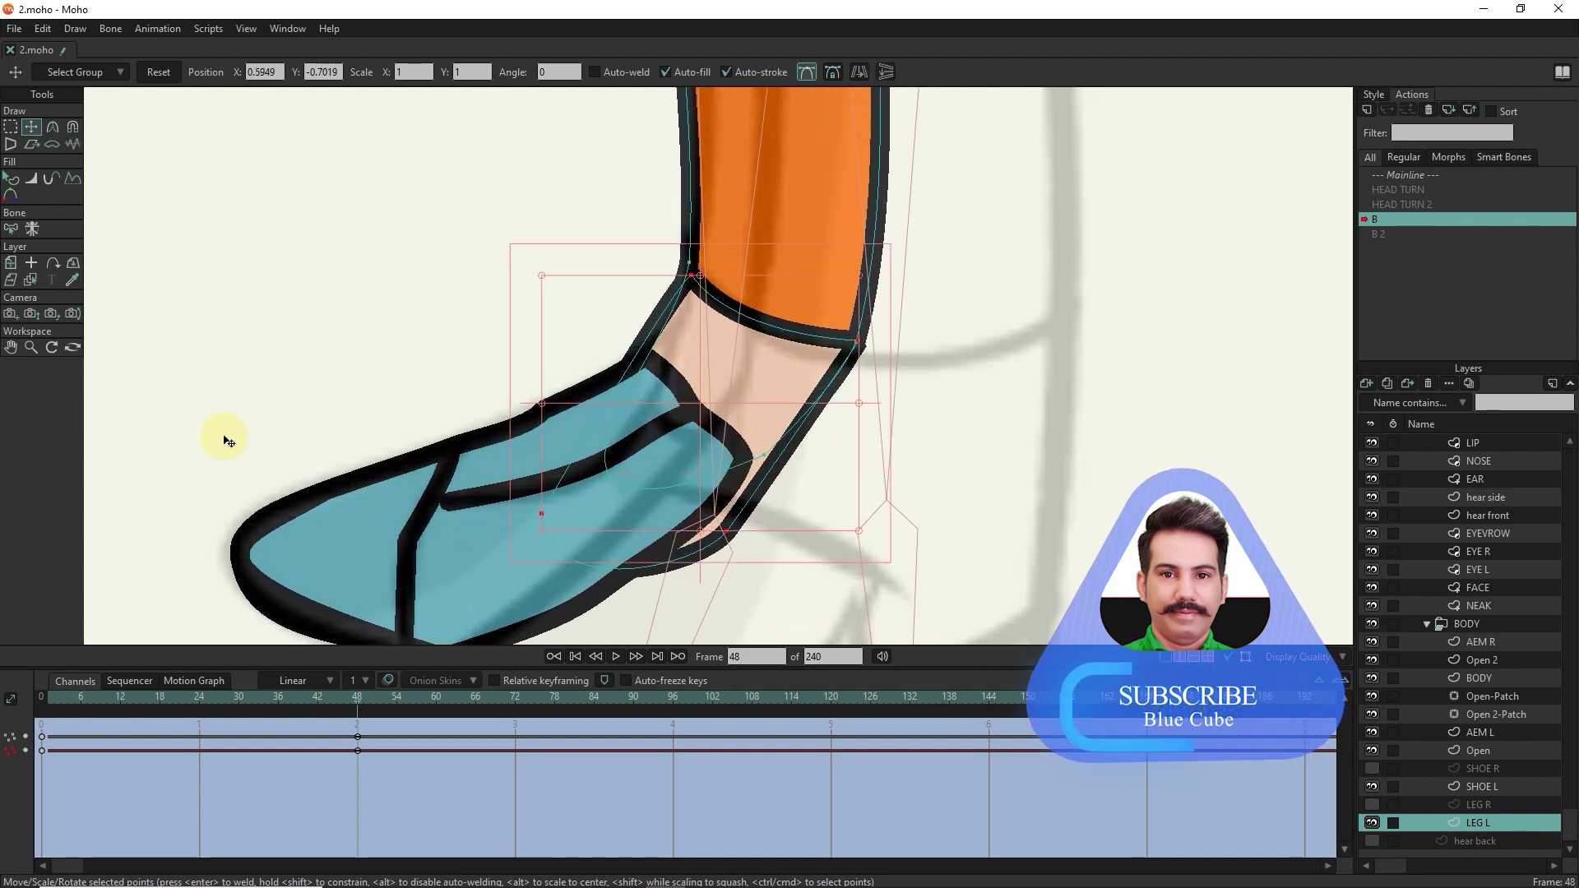
pyautogui.click(224, 441)
# Reshape SHOE L's toe-cap seam into an arc running from the shoe's top edge to the sole.
pyautogui.click(28, 264)
pyautogui.click(730, 399)
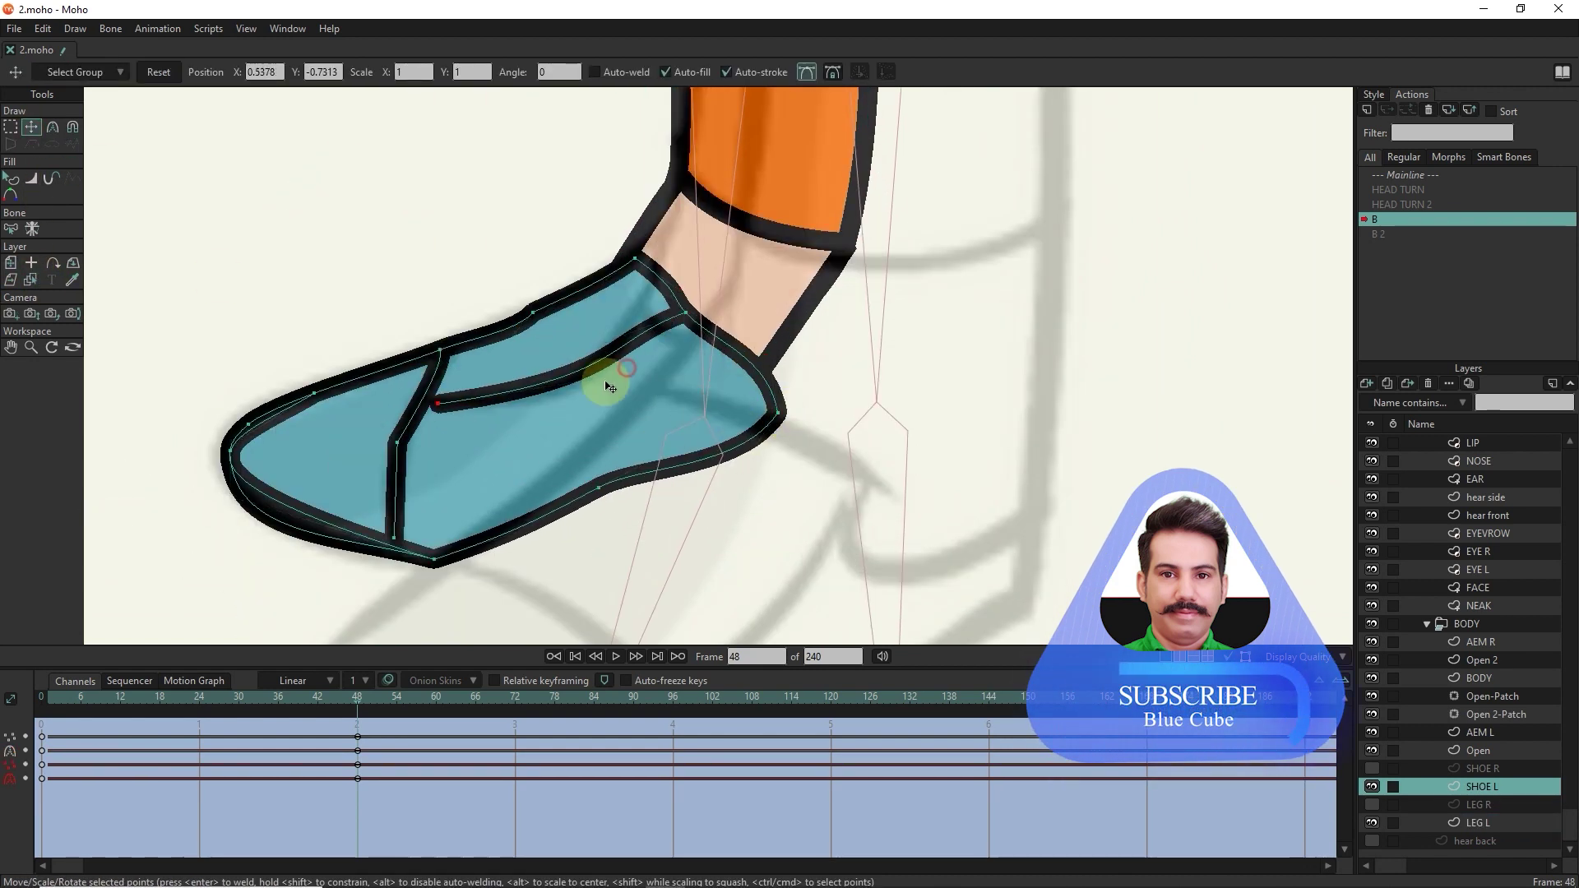
pyautogui.moveTo(239, 452); pyautogui.dragTo(324, 521)
pyautogui.click(345, 380)
pyautogui.moveTo(355, 386); pyautogui.dragTo(504, 381)
pyautogui.click(247, 441)
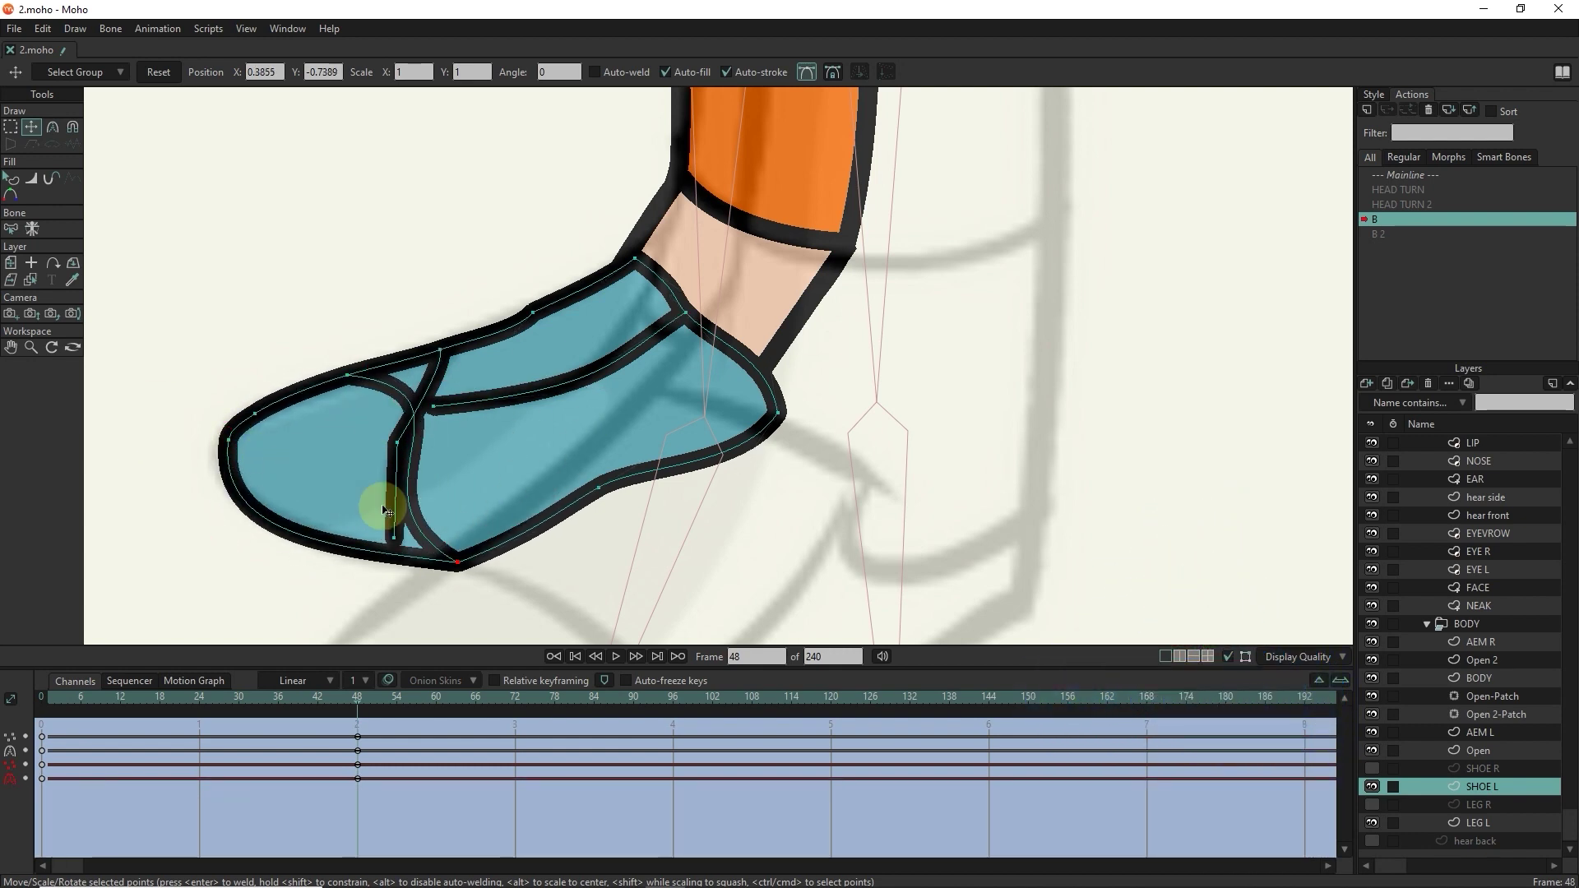
# Align SHOE L's toe-cap seam with the front strap line and lower the heel and sole points.
pyautogui.moveTo(309, 547); pyautogui.dragTo(563, 399)
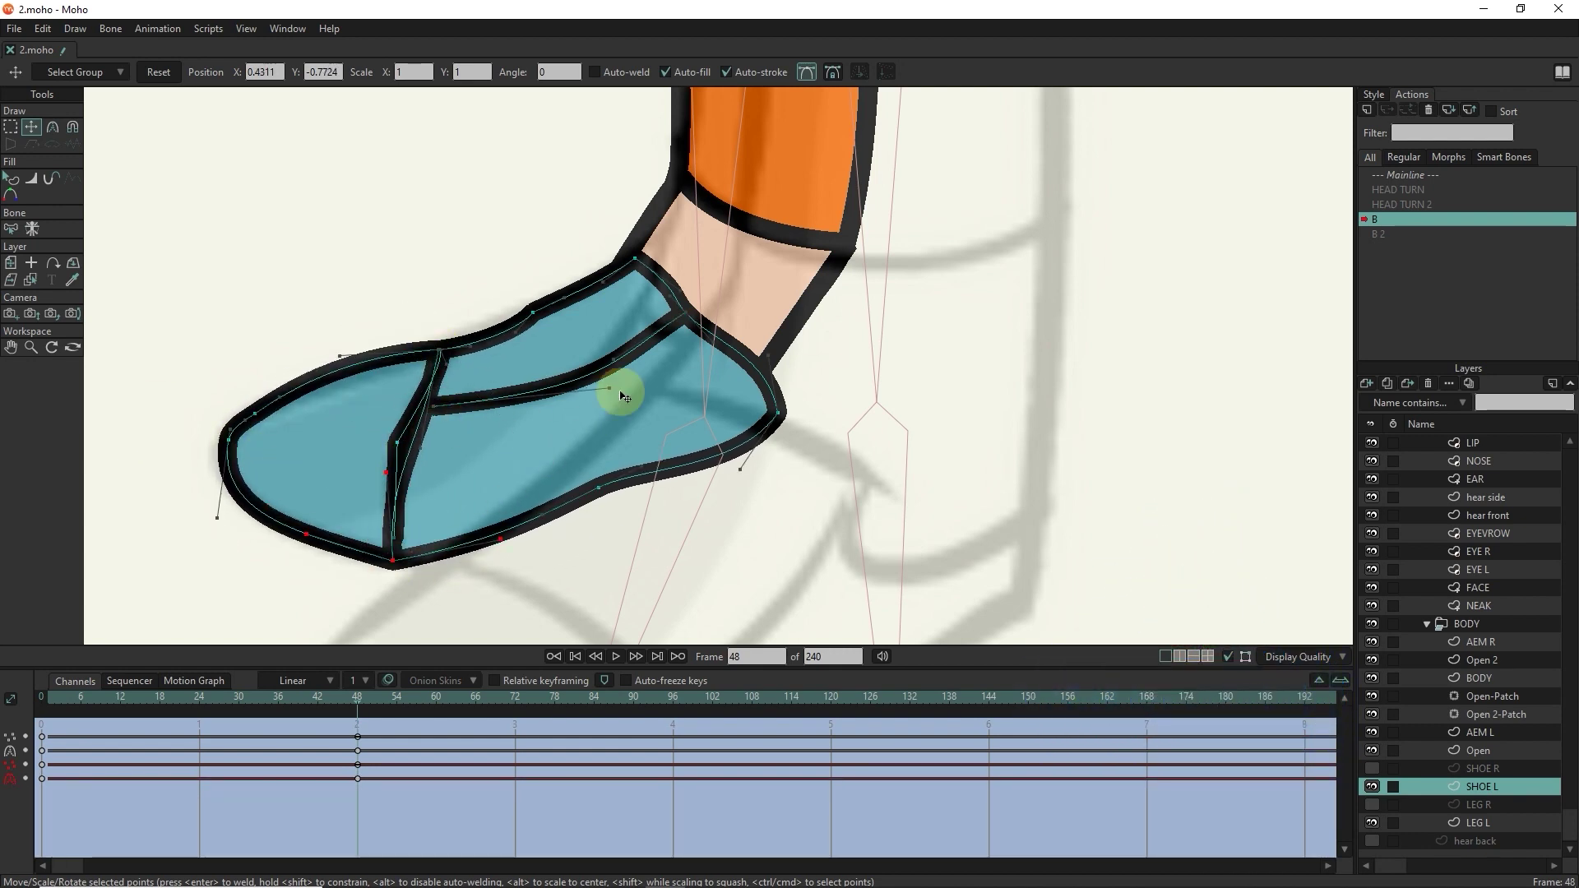
pyautogui.click(608, 503)
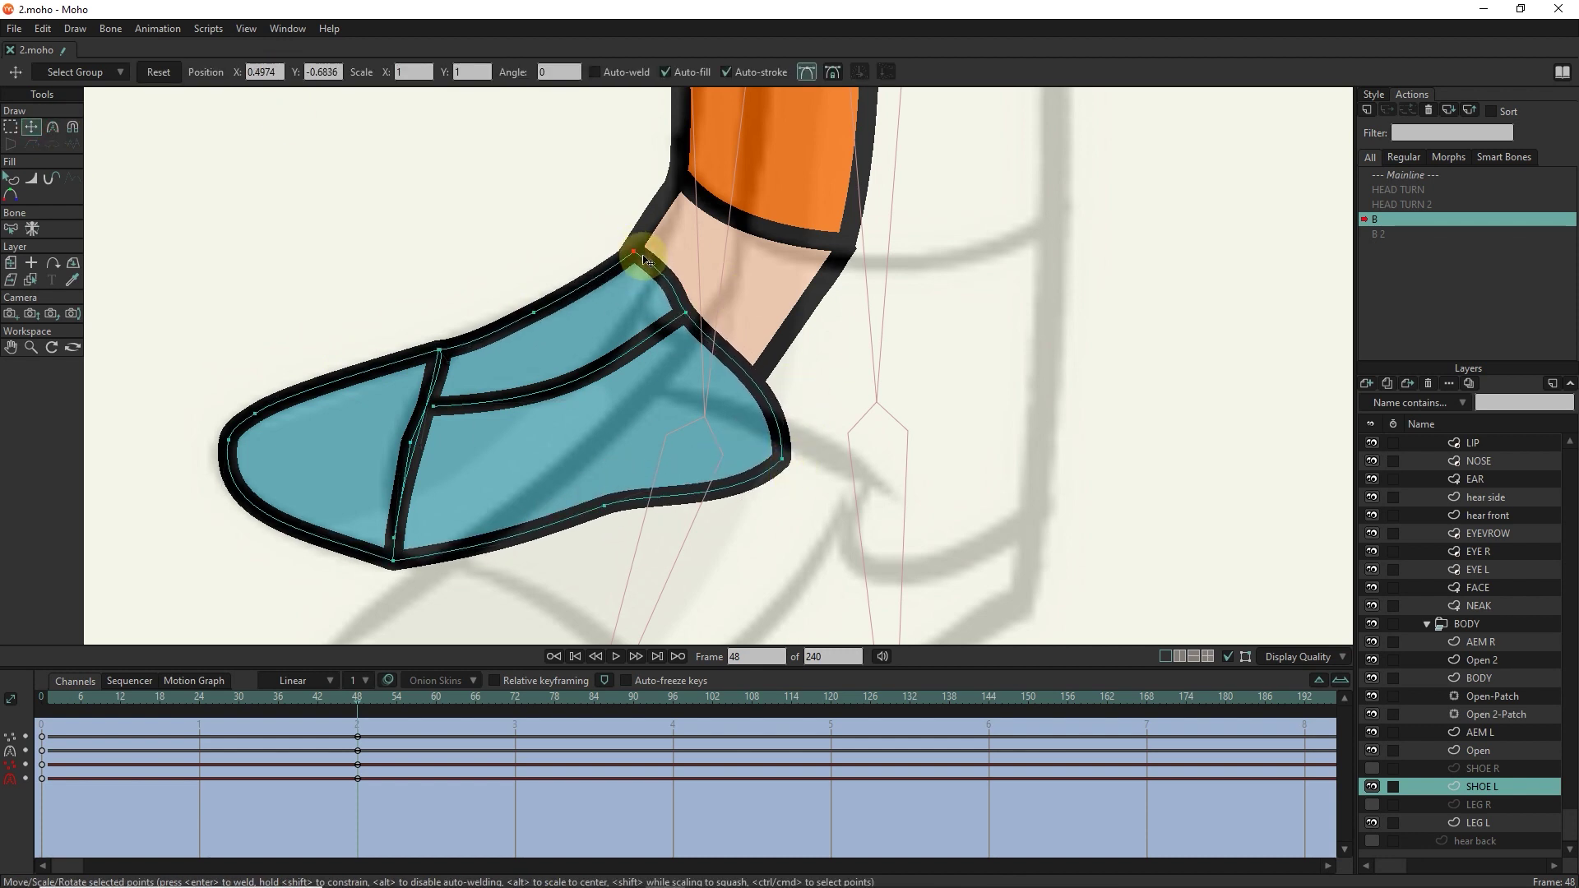
pyautogui.scroll(-2, 763, 341)
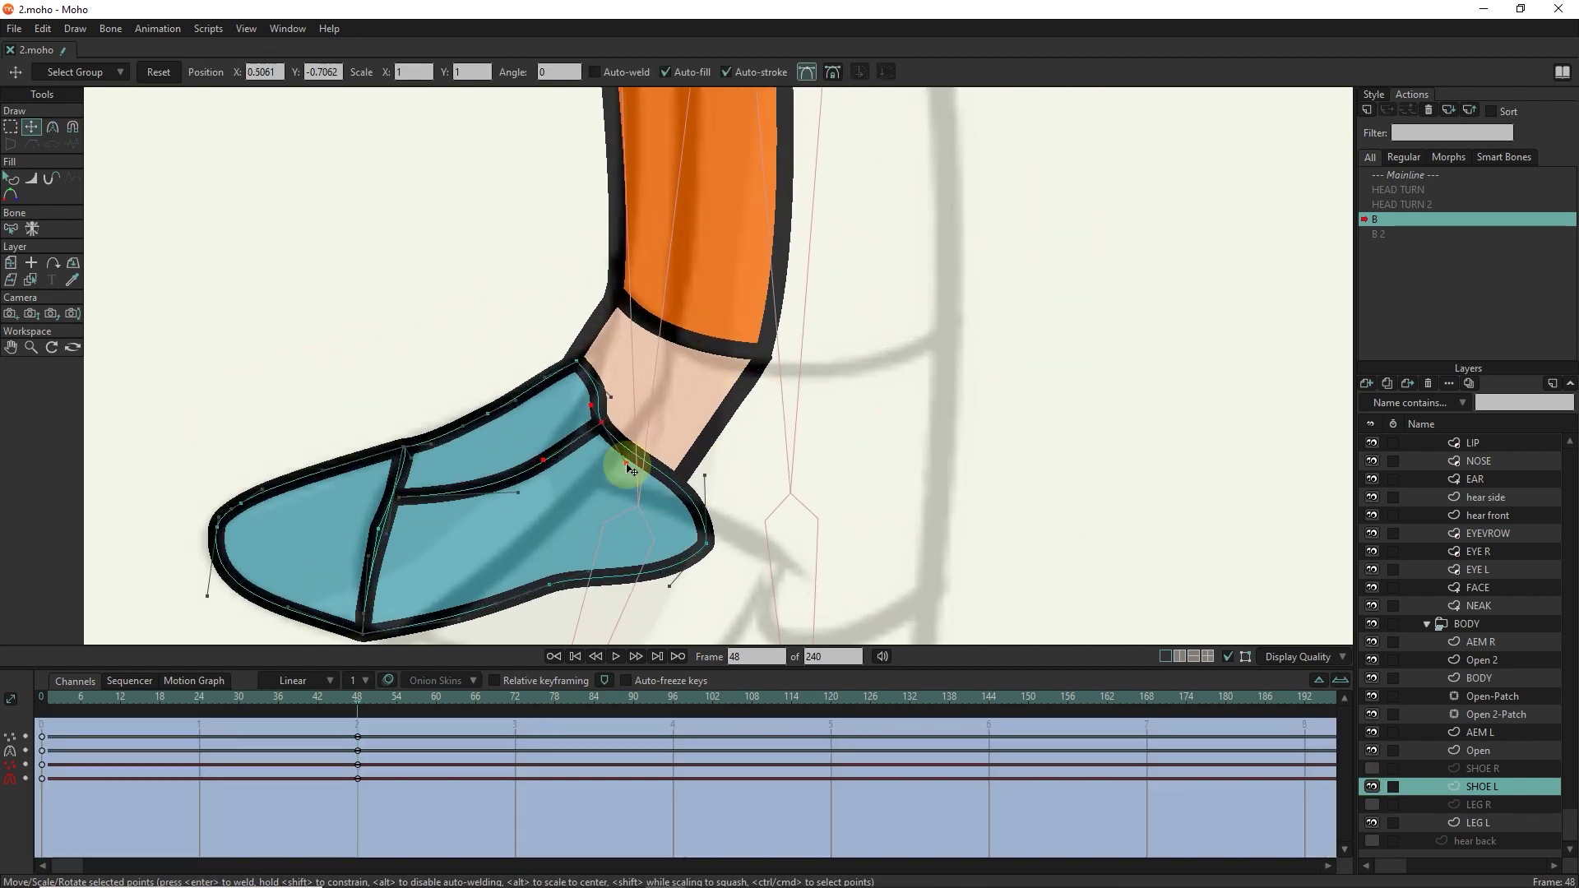
# Move LEG L's back heel point down to meet the heel of SHOE L.
pyautogui.click(31, 280)
pyautogui.press('t')
pyautogui.scroll(-3, 670, 460)
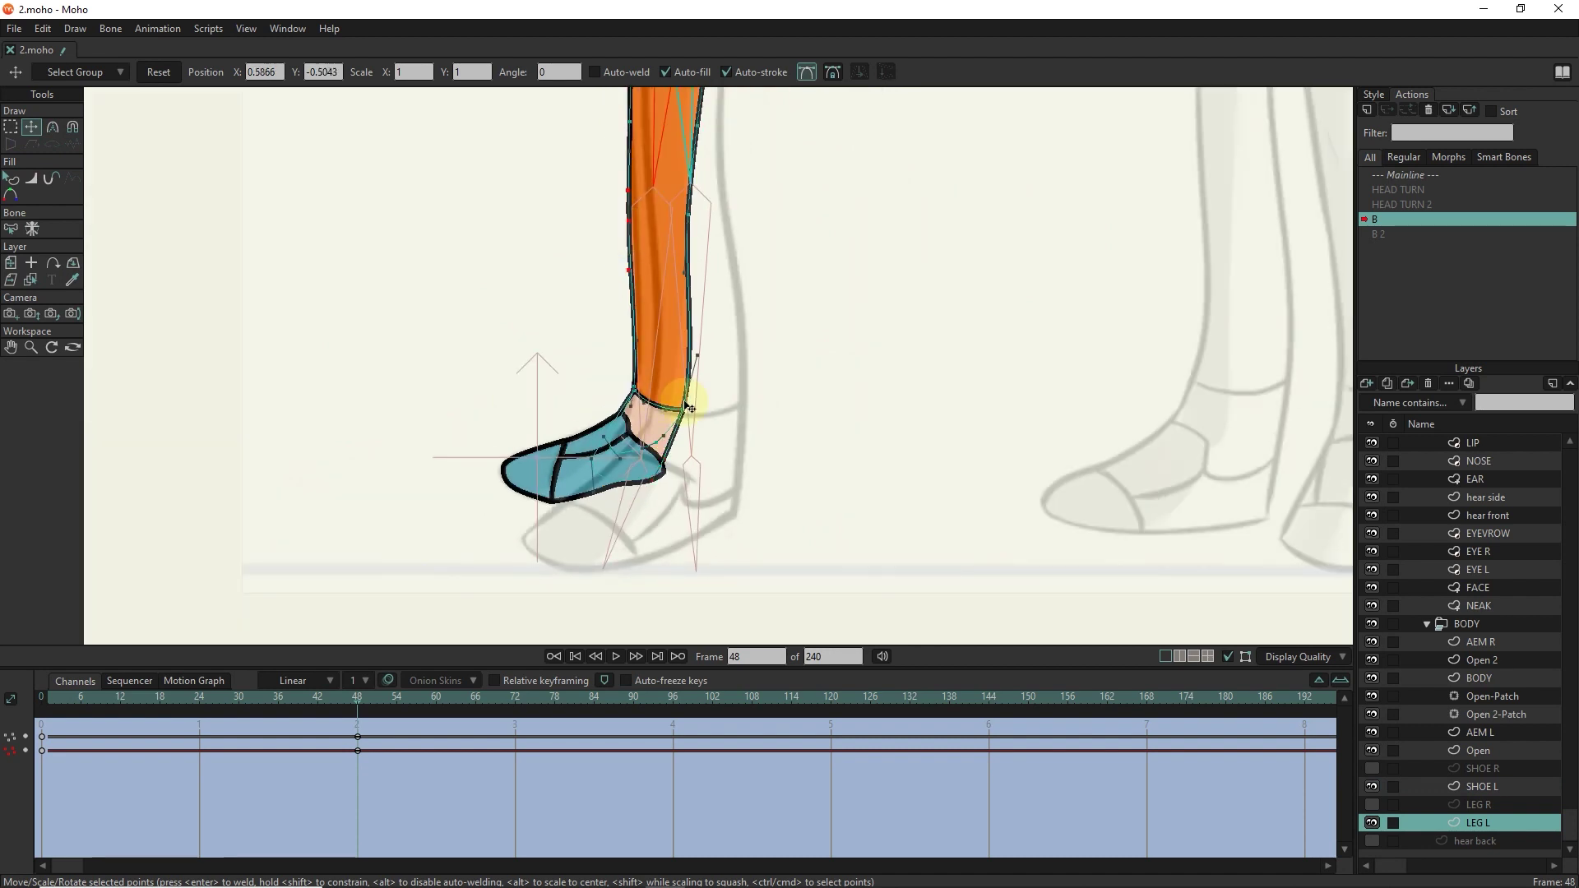
pyautogui.scroll(3, 663, 466)
pyautogui.doubleClick(570, 403)
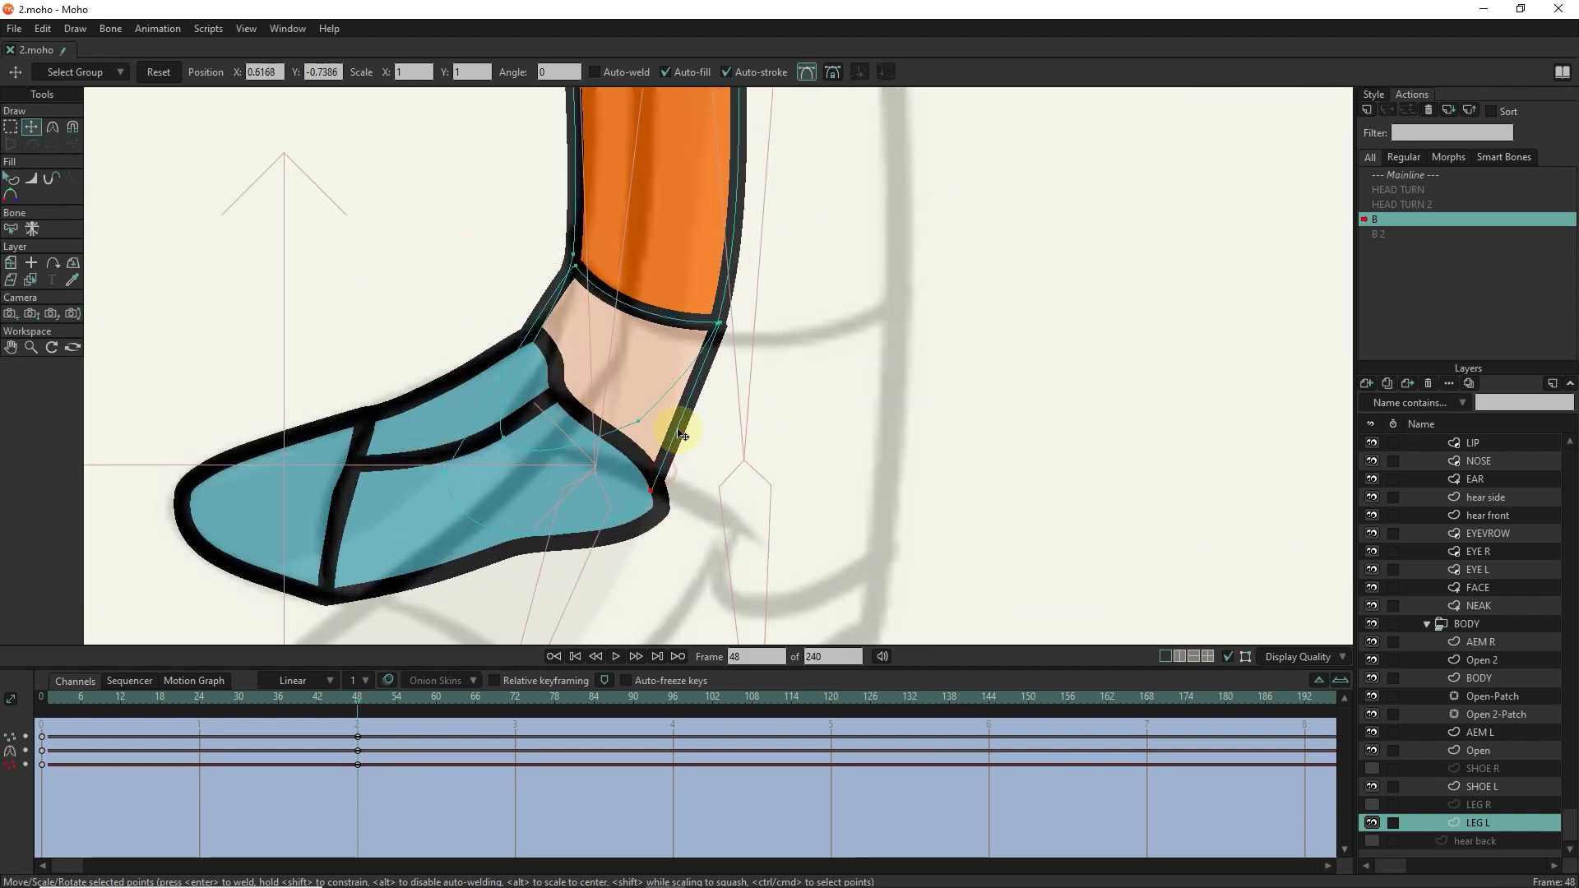
# Raise the upper end of SHOE L's side strap toward the back of the ankle.
pyautogui.keyDown('ctrl'); pyautogui.keyDown('alt'); pyautogui.click(553, 403); pyautogui.keyUp('alt'); pyautogui.keyUp('ctrl')
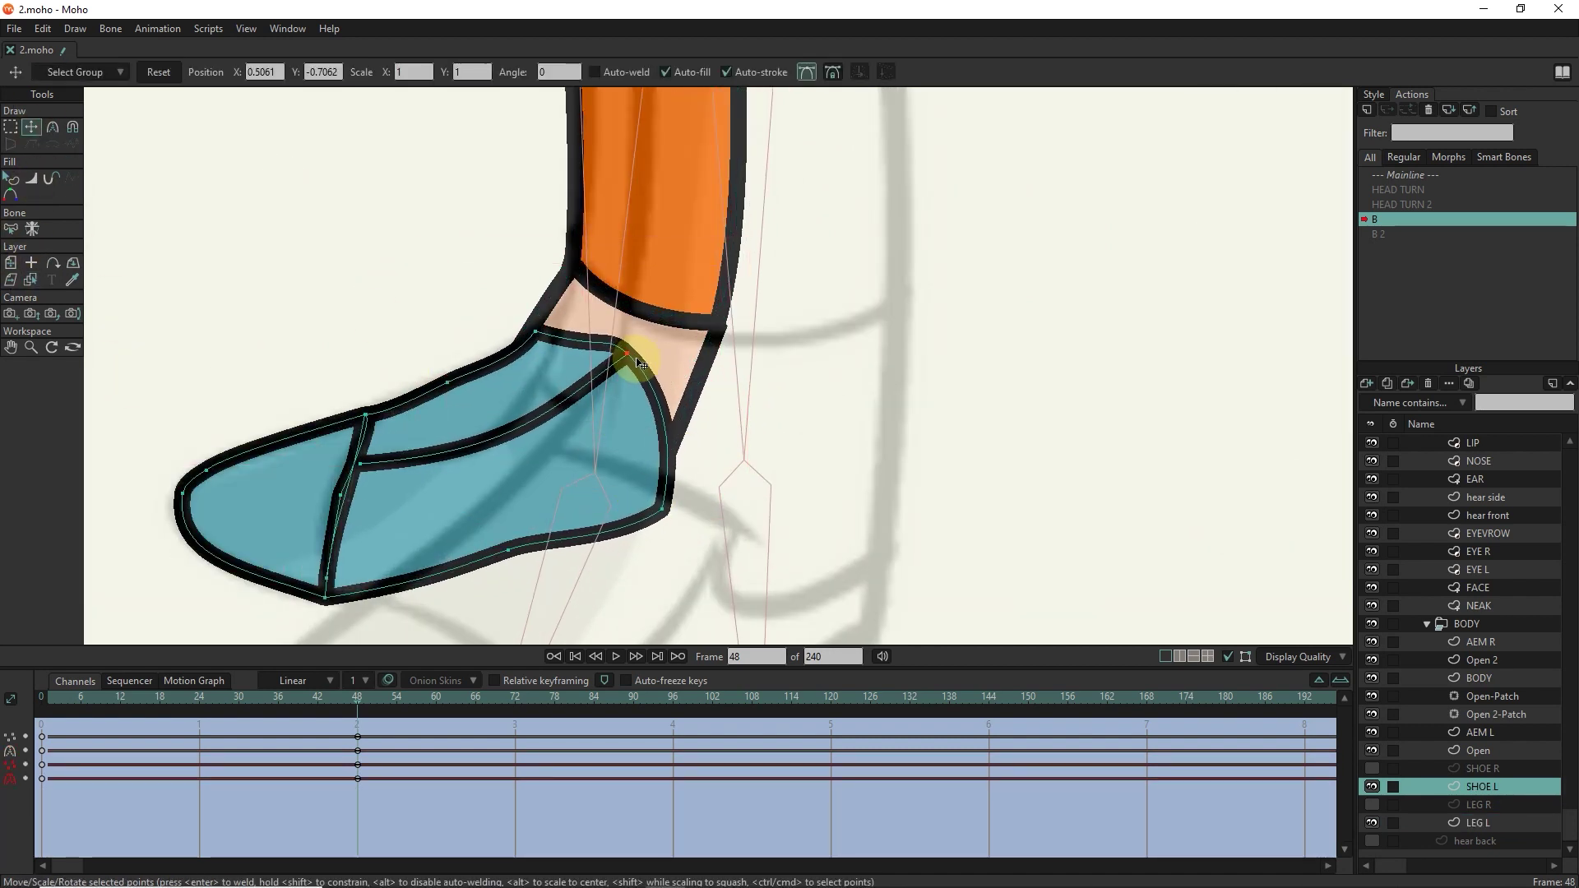
pyautogui.scroll(-3, 629, 345)
pyautogui.scroll(2, 634, 338)
# Adjust LEG L's back hem corner and heel points to smooth the line behind the ankle.
pyautogui.keyDown('ctrl'); pyautogui.keyDown('alt'); pyautogui.click(653, 342); pyautogui.keyUp('alt'); pyautogui.keyUp('ctrl')
pyautogui.scroll(3, 670, 350)
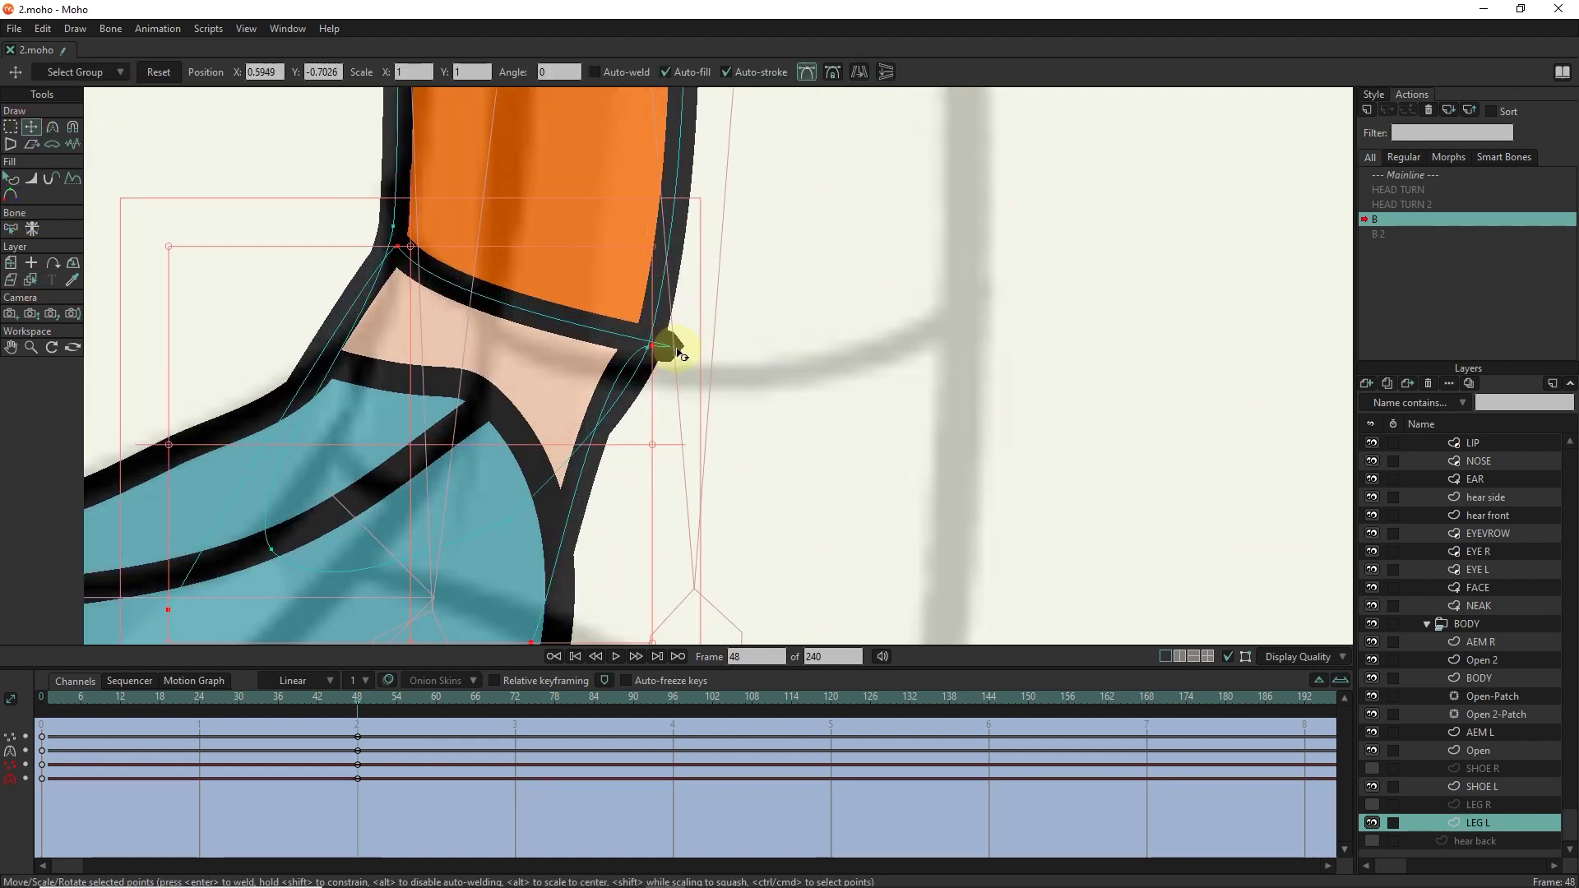
pyautogui.moveTo(649, 353); pyautogui.dragTo(666, 339)
pyautogui.scroll(-4, 536, 486)
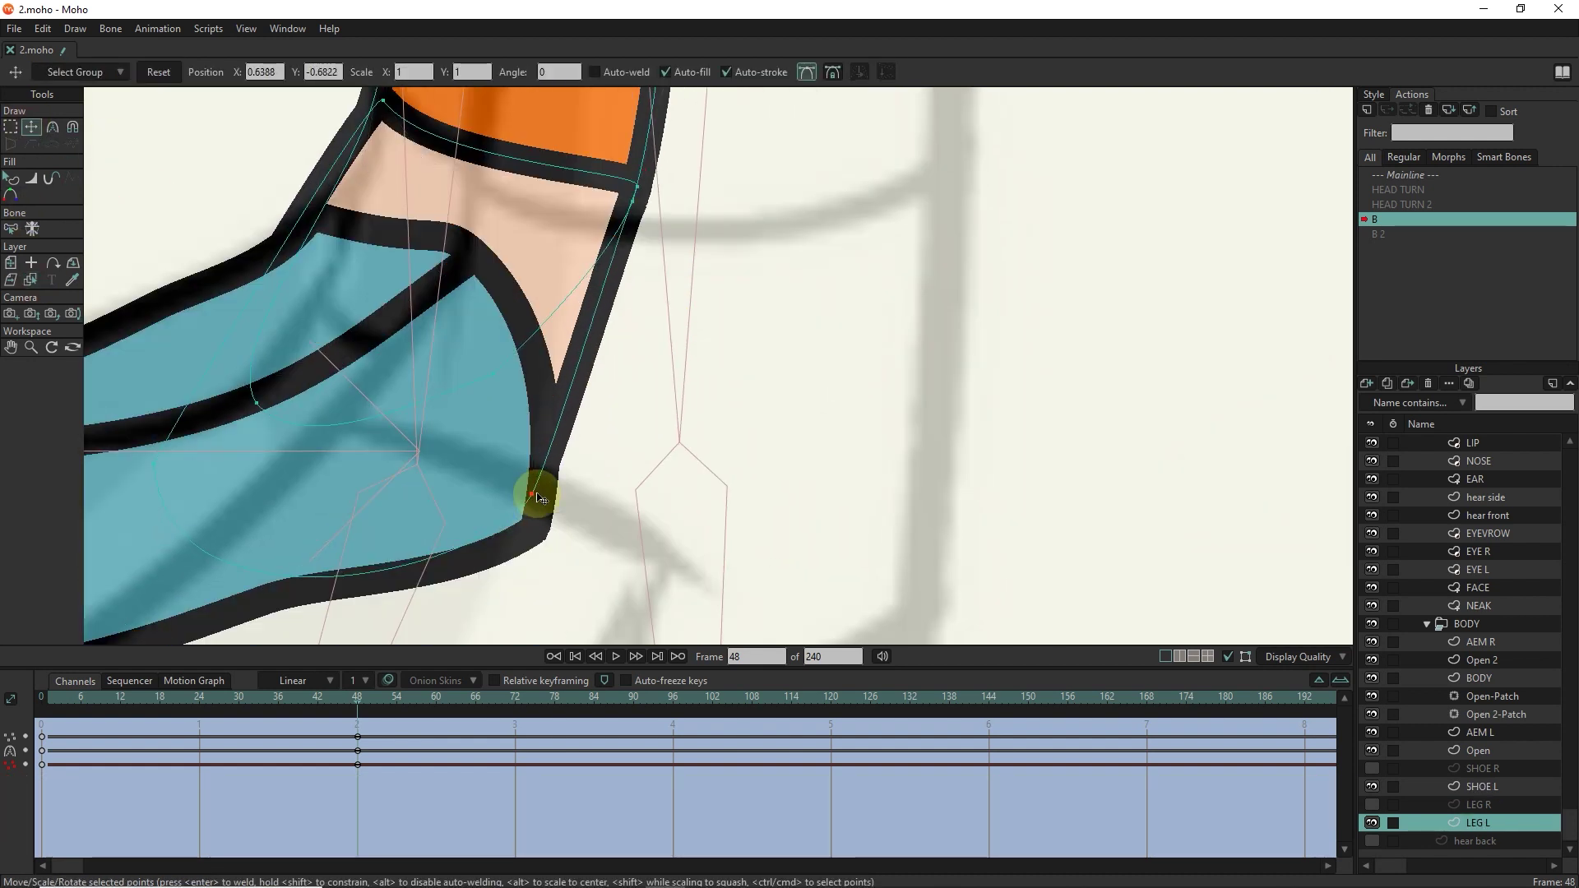
pyautogui.click(572, 525)
pyautogui.scroll(2, 507, 357)
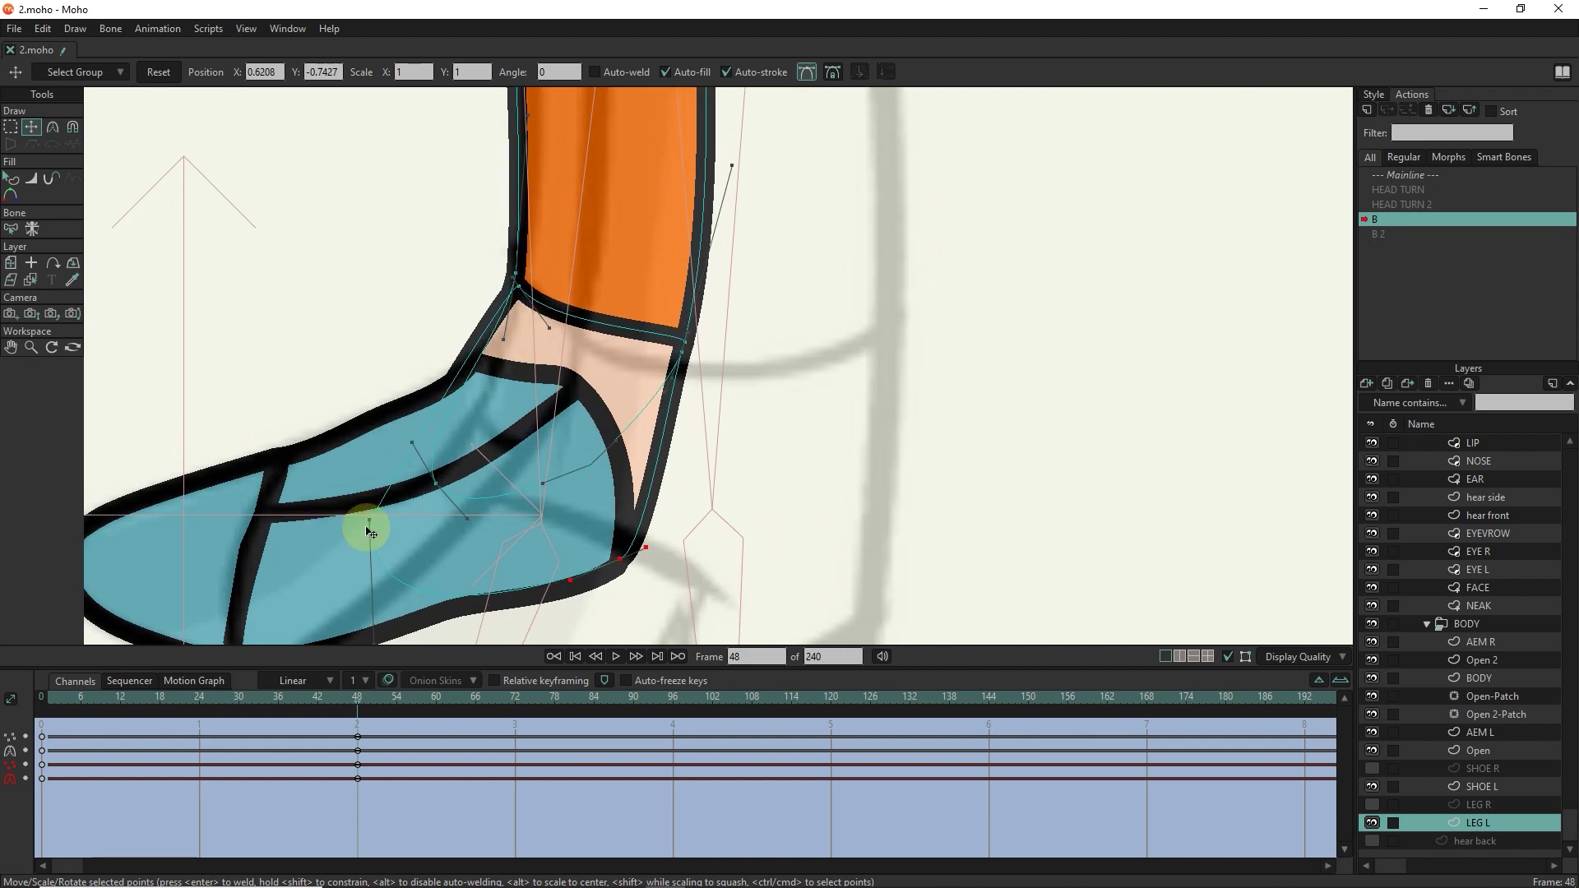
pyautogui.scroll(-4, 676, 405)
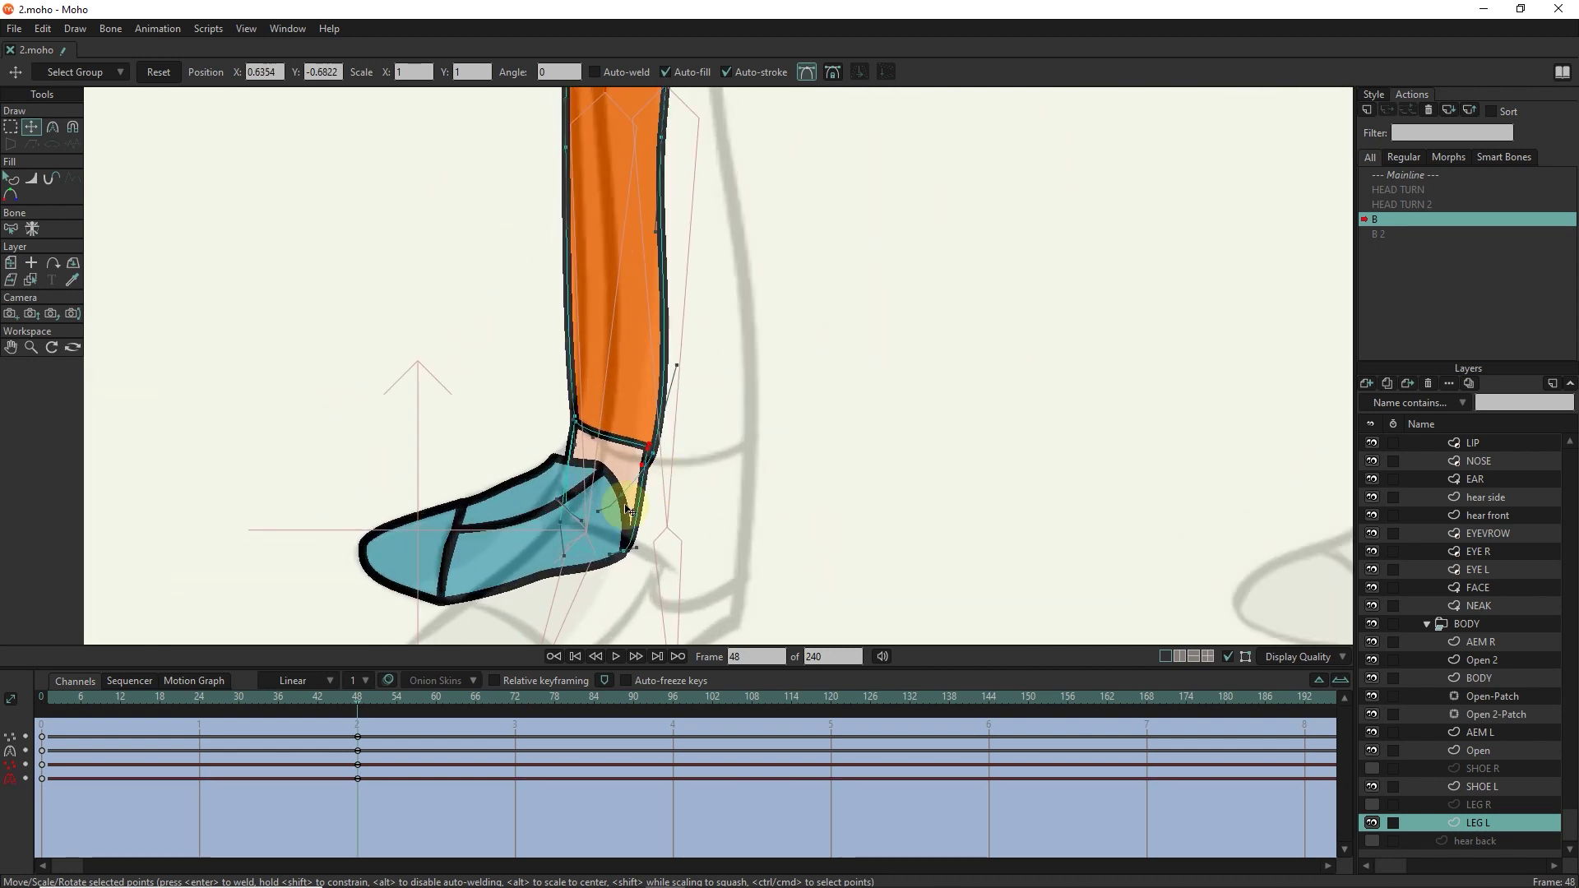
pyautogui.scroll(3, 617, 493)
# Pull SHOE L's upper back corner out to the rear edge of the ankle.
pyautogui.press('k')
pyautogui.click(486, 553)
pyautogui.press('t')
pyautogui.scroll(2, 568, 475)
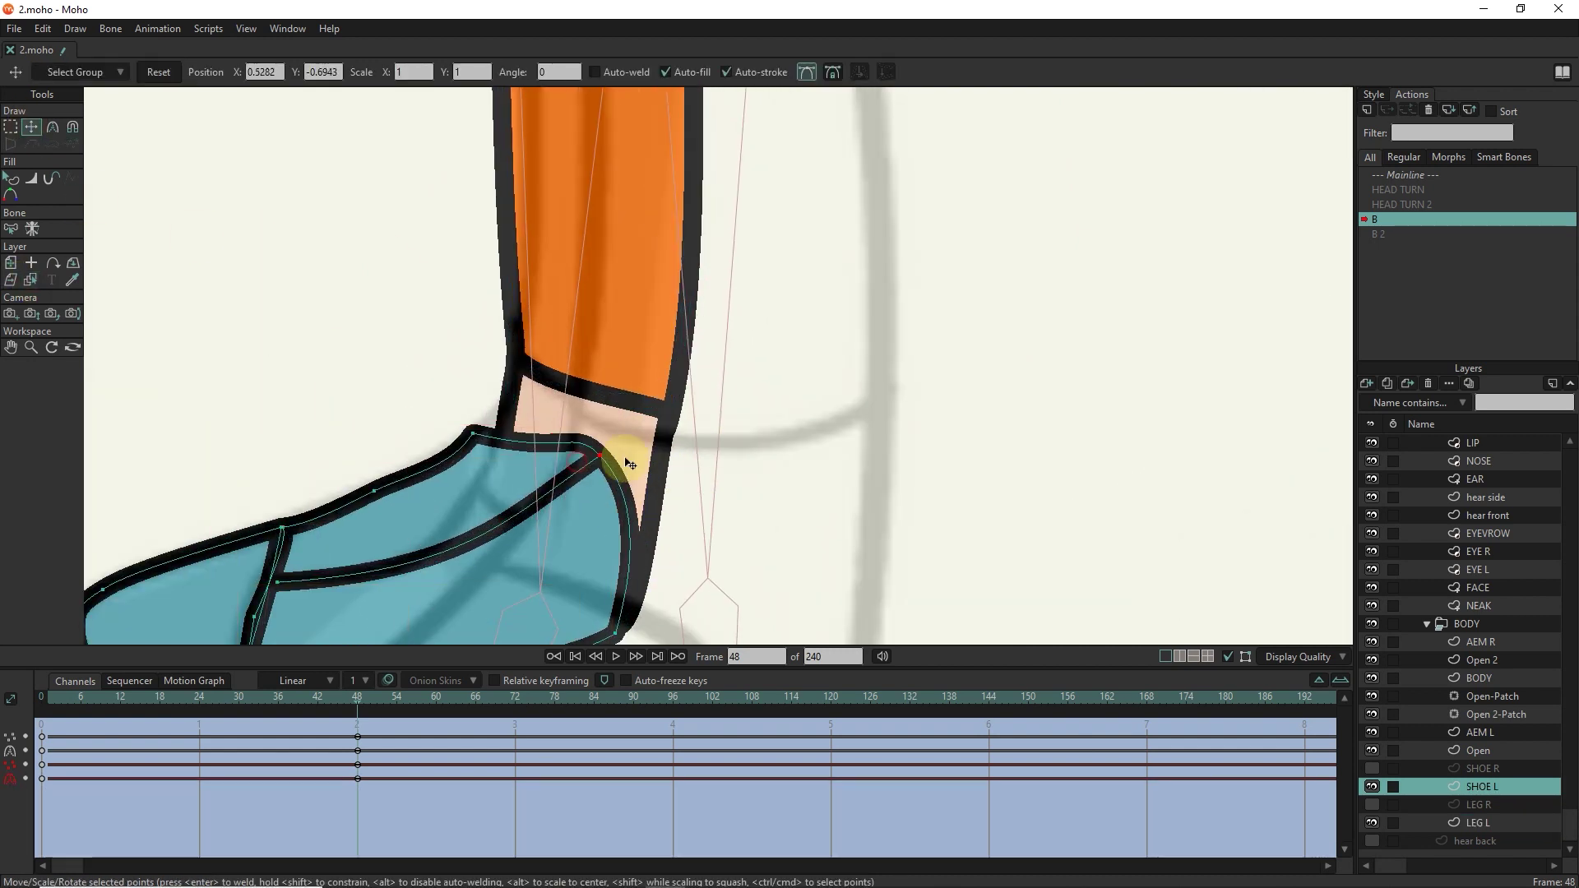
pyautogui.scroll(-3, 663, 459)
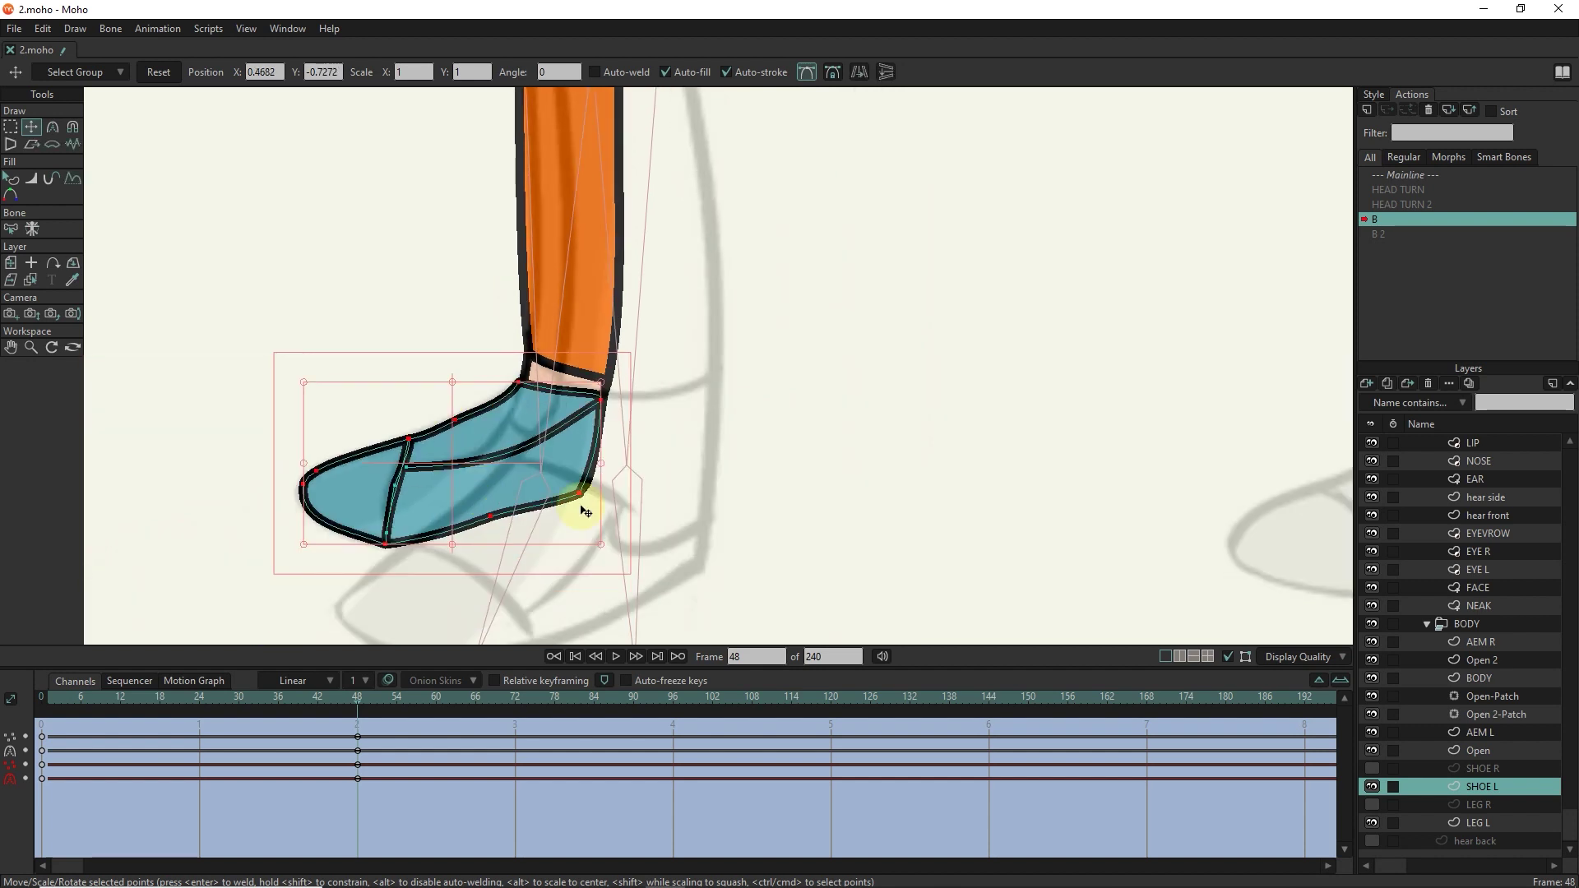
pyautogui.scroll(3, 582, 504)
# Go to frame 30 and reshape SHOE L's toe-cap seam in the in-between pose.
pyautogui.scroll(-5, 533, 502)
pyautogui.moveTo(355, 697); pyautogui.dragTo(237, 699)
pyautogui.scroll(5, 466, 582)
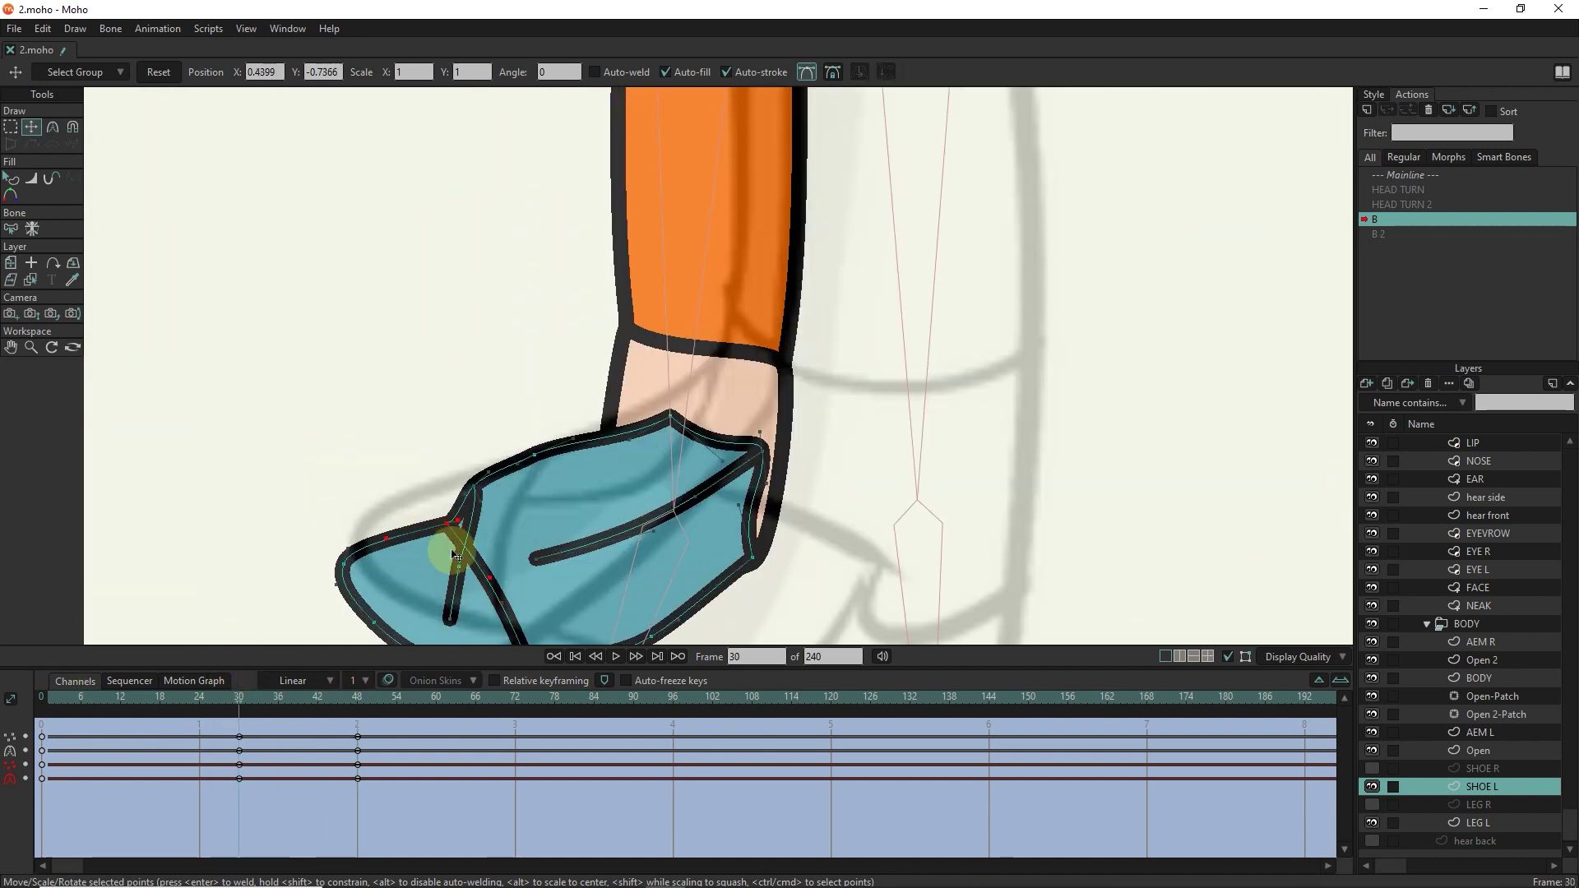
pyautogui.scroll(-3, 455, 556)
pyautogui.scroll(-2, 544, 469)
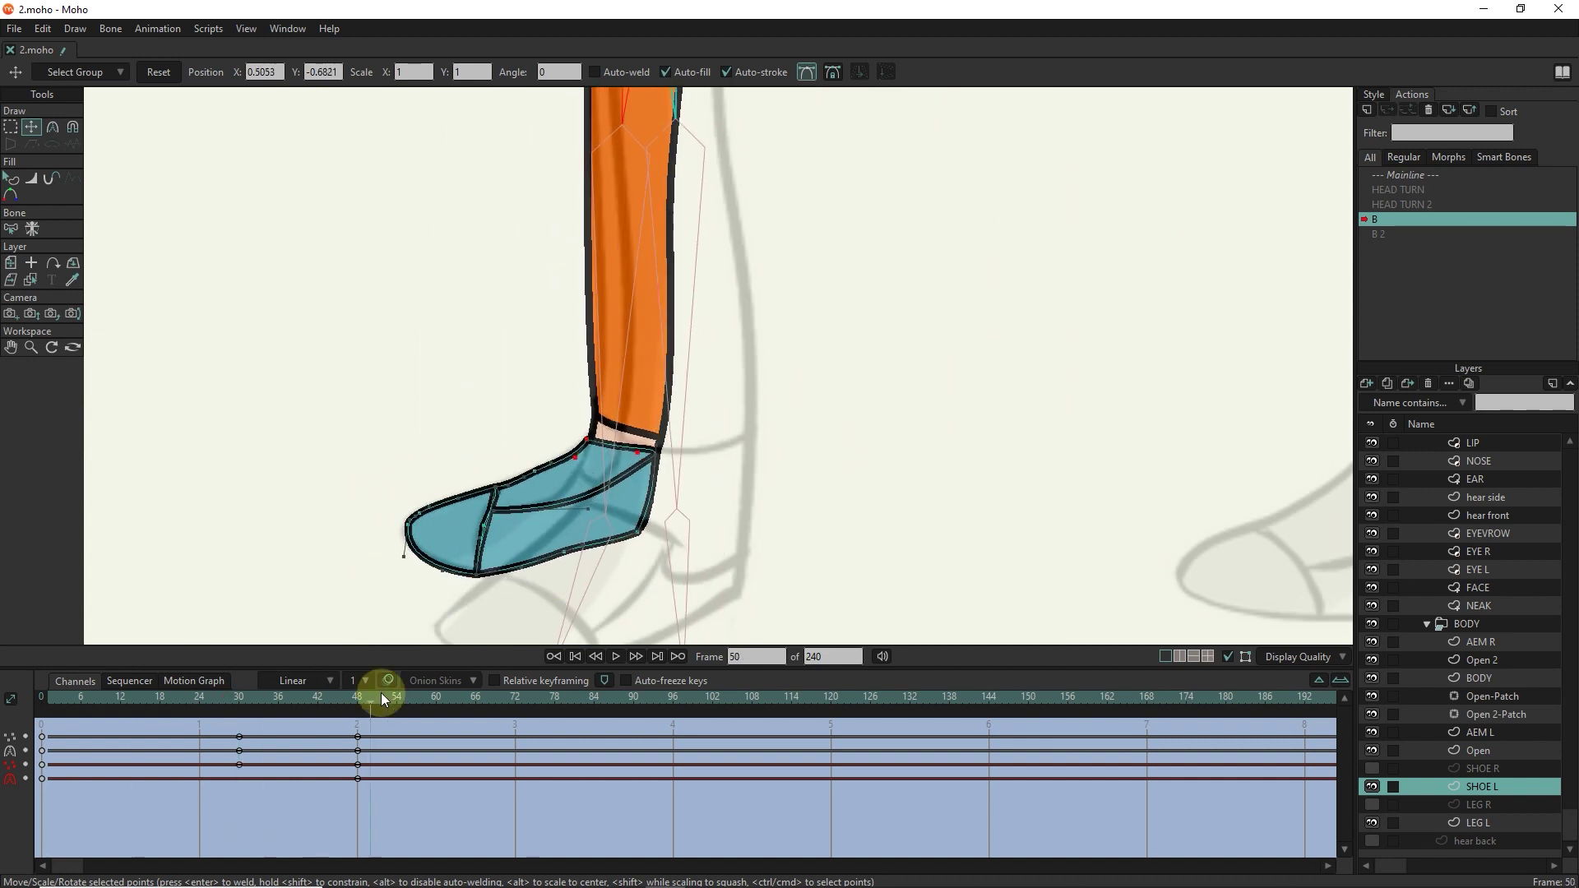
# Return to frame 48 and show the SHOE R layer.
pyautogui.click(357, 696)
pyautogui.scroll(-2, 625, 395)
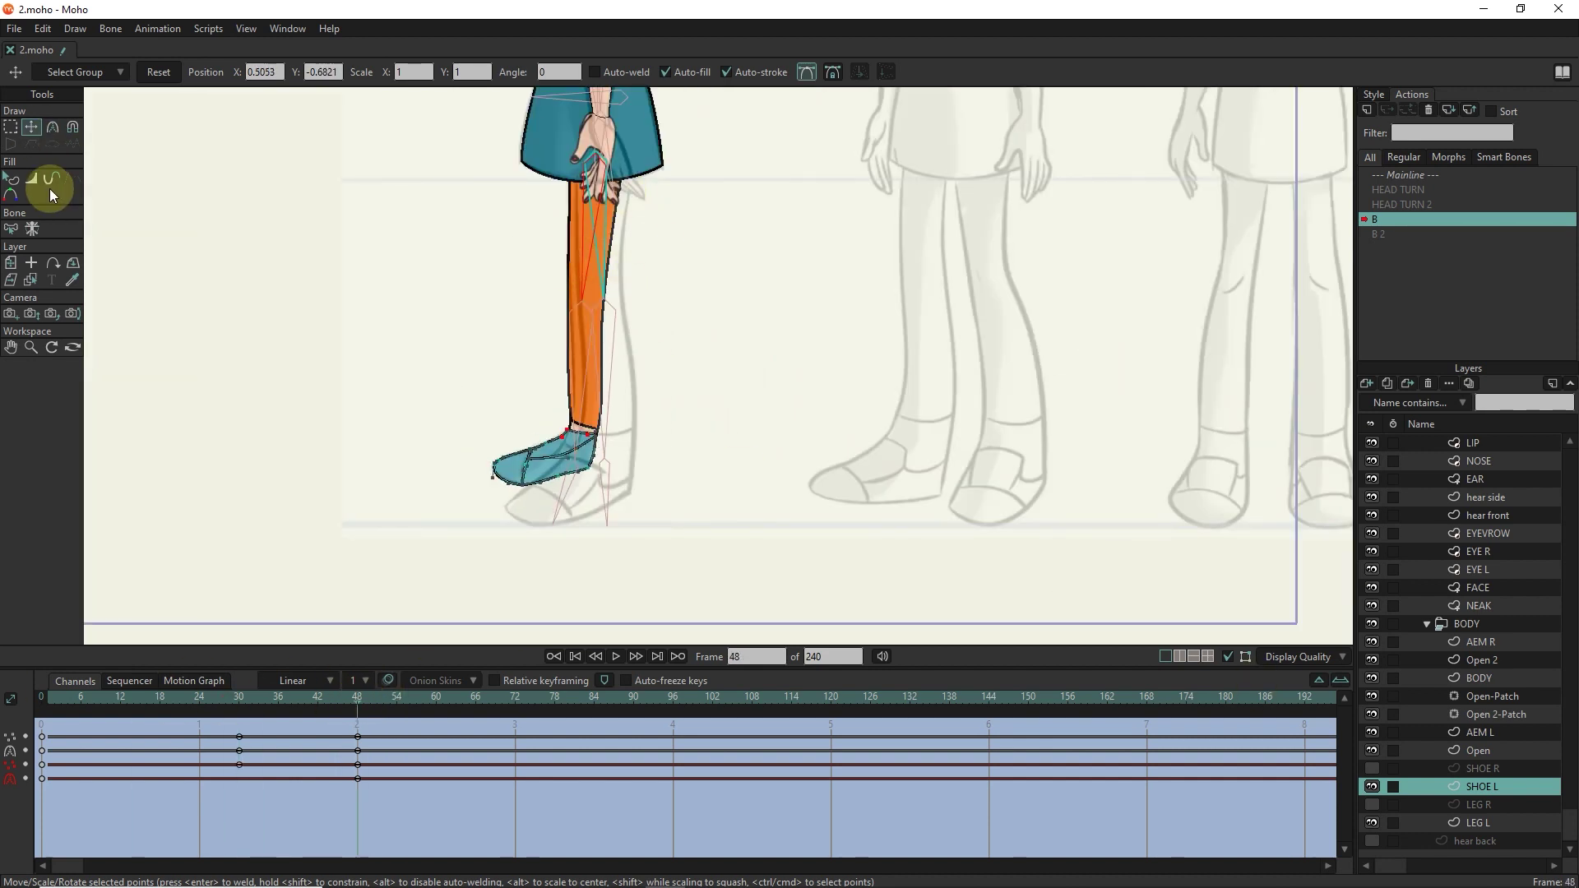
pyautogui.click(1368, 769)
pyautogui.scroll(5, 602, 524)
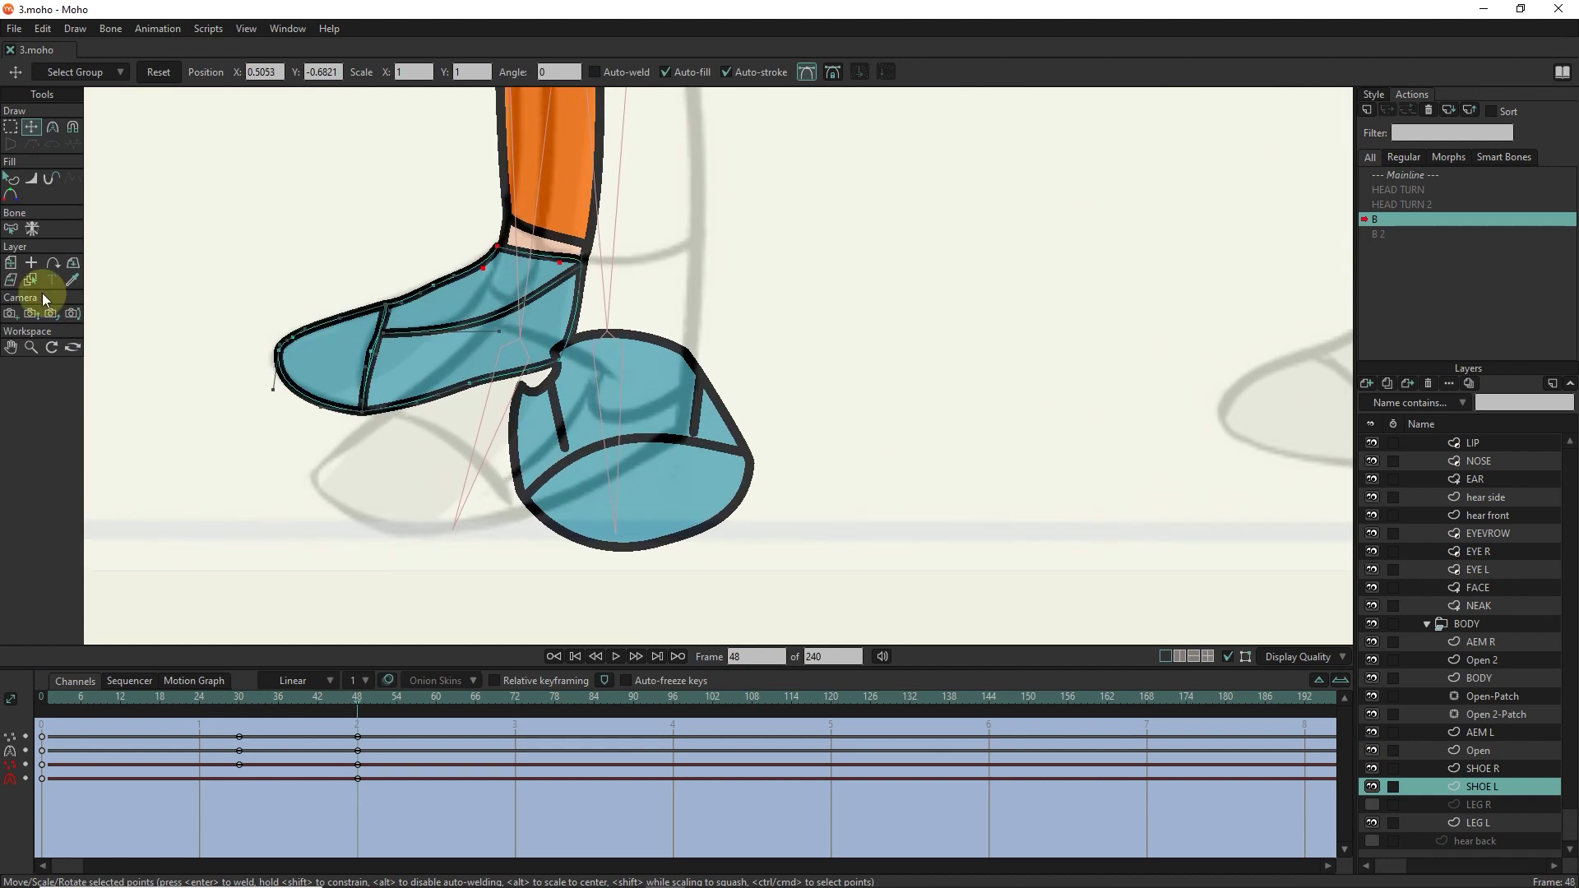
# Stretch the toe and upper strap points of SHOE R forward to the side-view reference shoe.
pyautogui.click(73, 263)
pyautogui.press('t')
pyautogui.moveTo(511, 493); pyautogui.dragTo(323, 475)
pyautogui.moveTo(636, 491); pyautogui.dragTo(543, 422)
pyautogui.moveTo(397, 477); pyautogui.dragTo(471, 358)
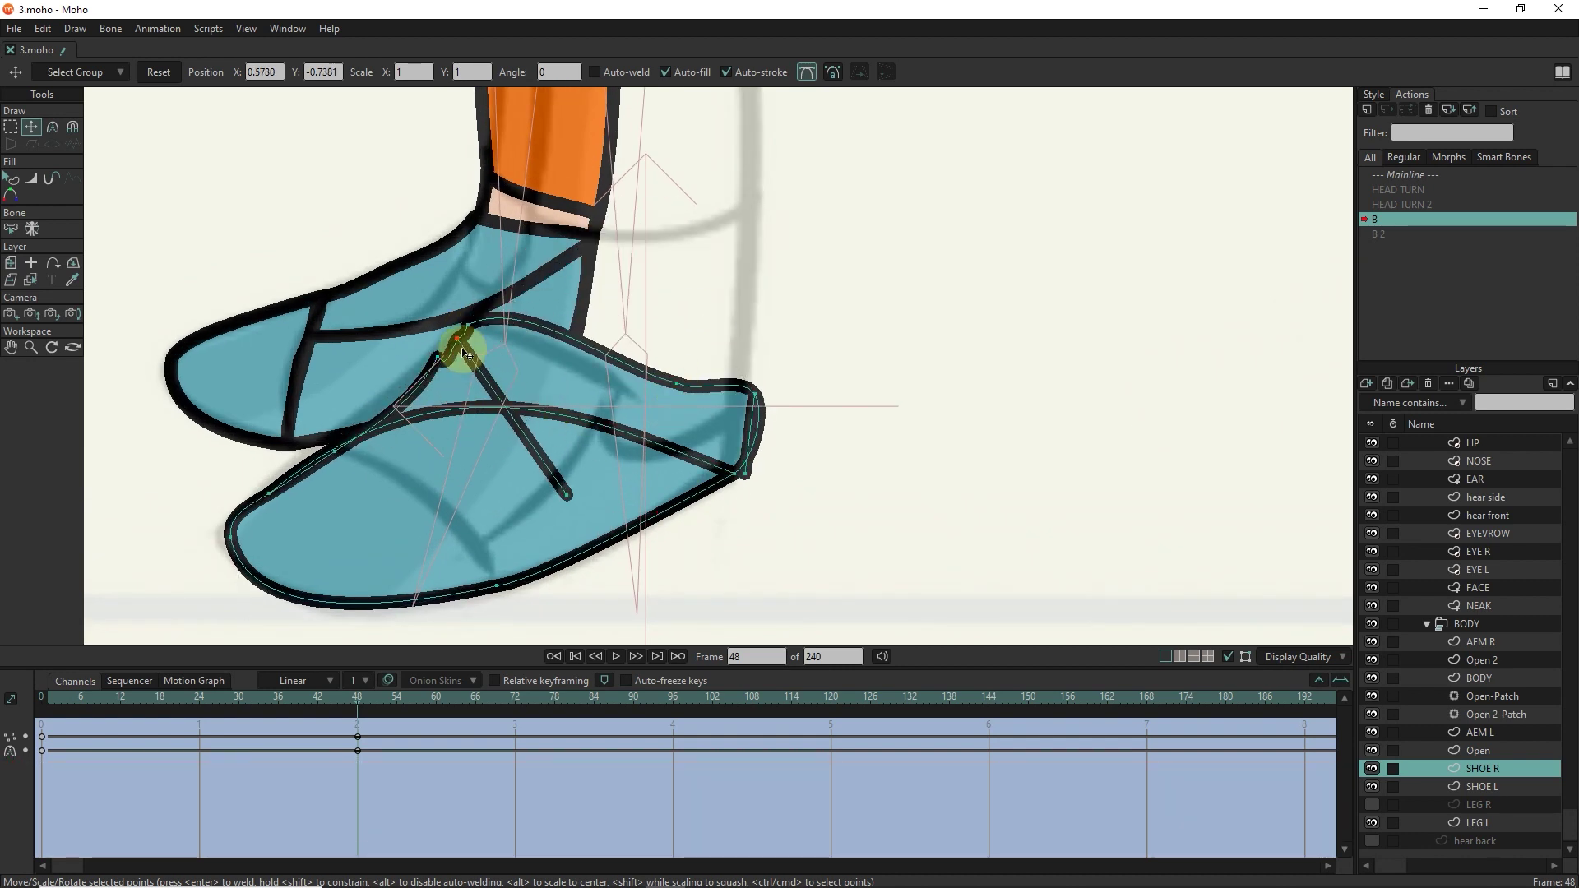
# Move the ends of SHOE R's toe-cap seam to the reference seam between the top edge and sole.
pyautogui.scroll(2, 592, 477)
pyautogui.scroll(-1, 592, 476)
pyautogui.click(891, 399)
pyautogui.moveTo(890, 399); pyautogui.dragTo(477, 362)
pyautogui.scroll(1, 461, 356)
pyautogui.scroll(1, 730, 554)
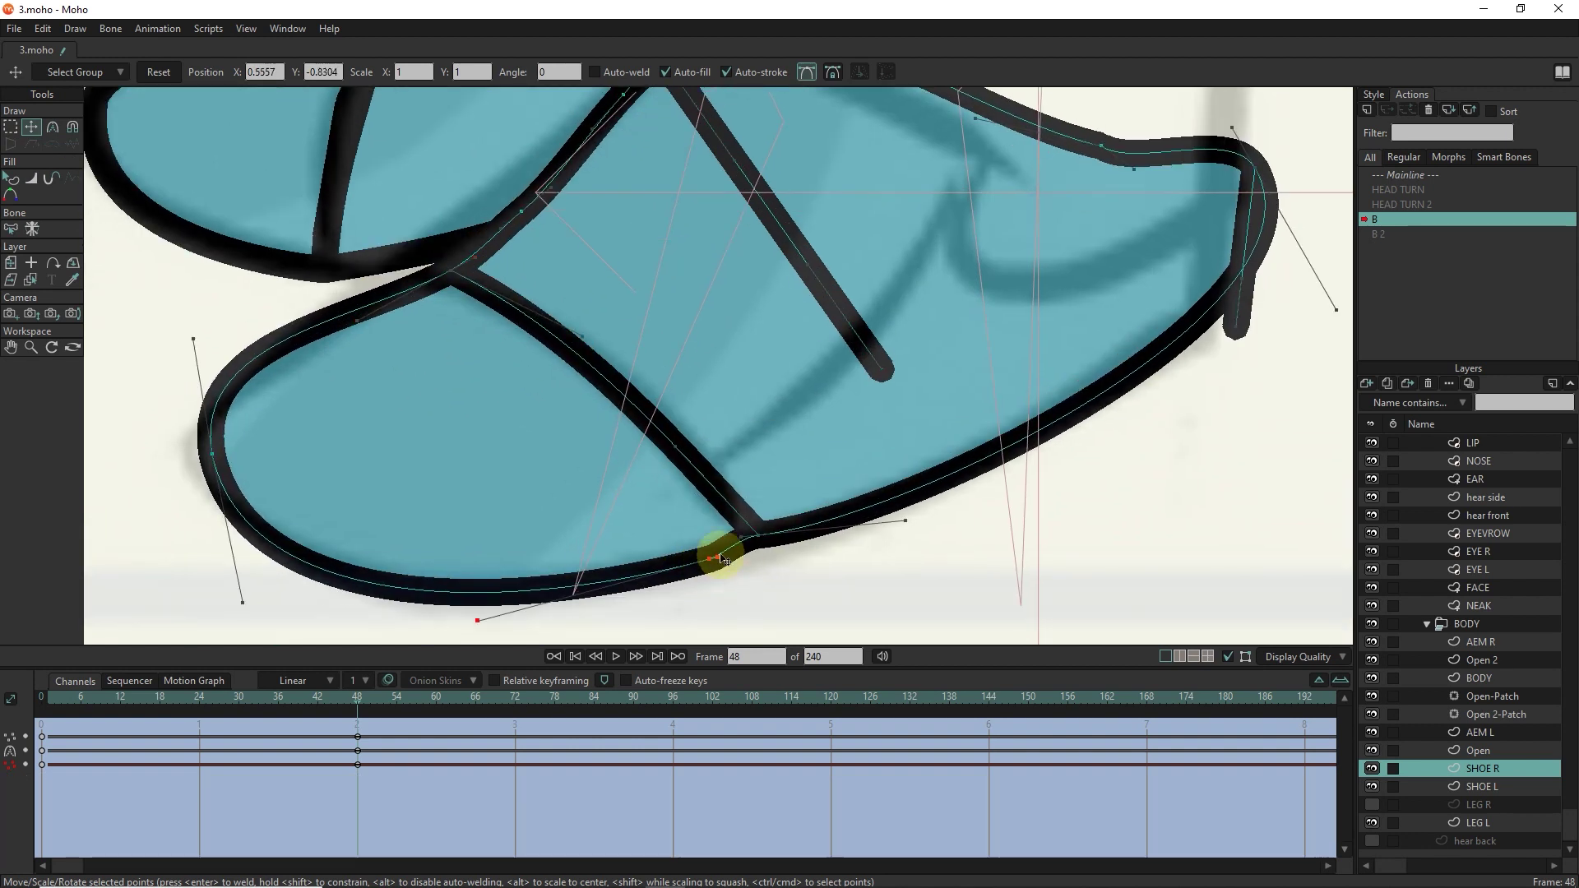
# Pull SHOE R's upper back points down to shape the notch above the heel.
pyautogui.scroll(1, 1102, 319)
pyautogui.scroll(-3, 1103, 319)
pyautogui.moveTo(881, 354); pyautogui.dragTo(789, 405)
pyautogui.hotkey('ctrl', 'z')
pyautogui.scroll(-1, 857, 324)
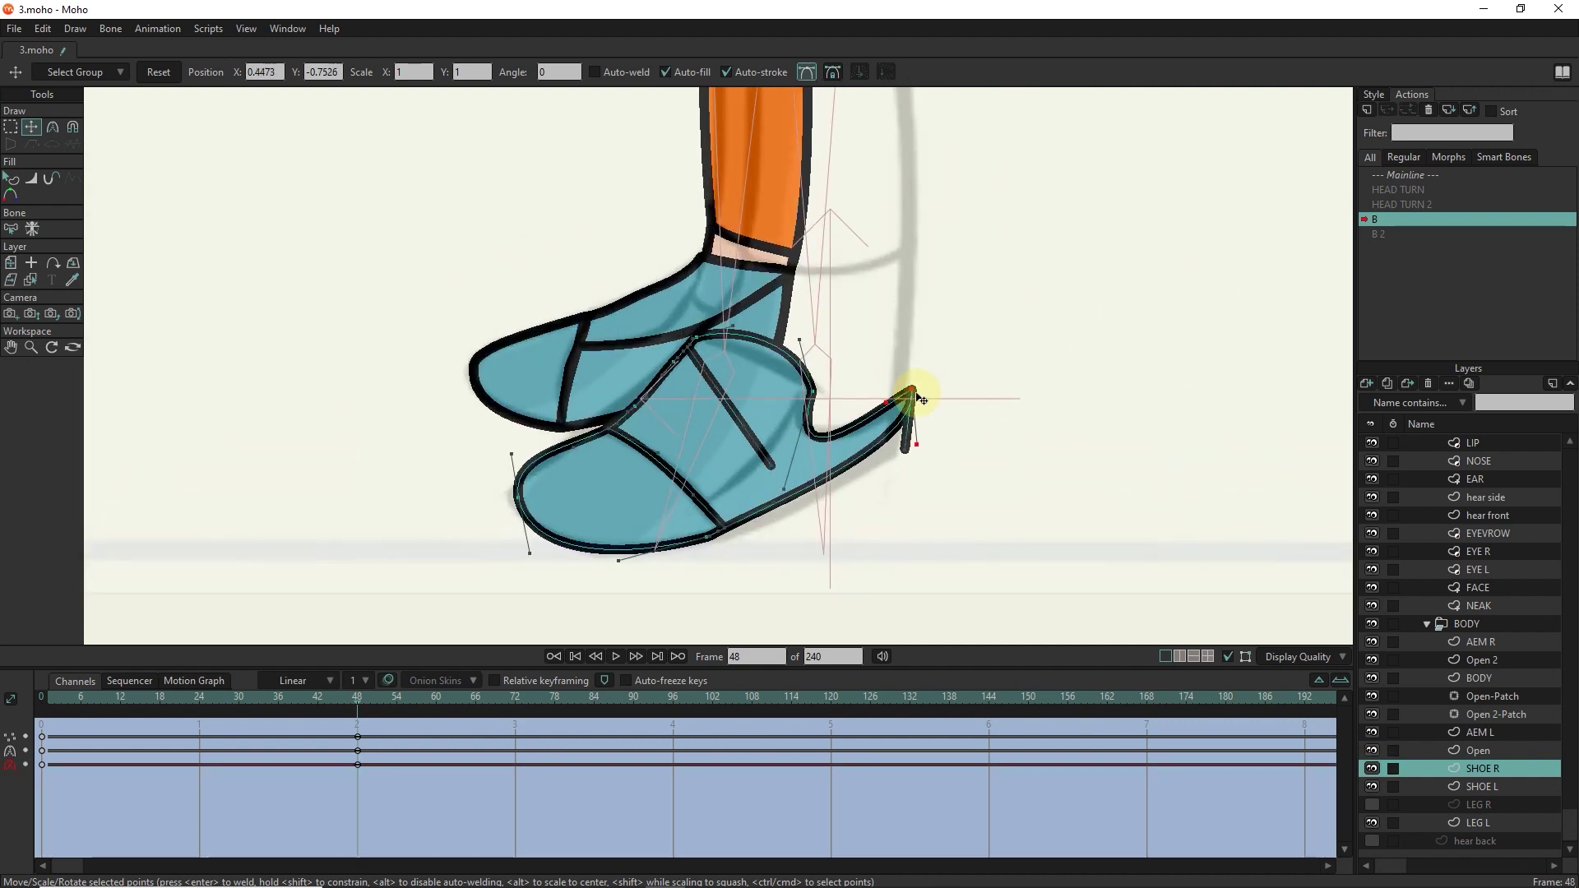
# Swing the free end of SHOE R's heel strap line forward along the sole and adjust the upper back edge.
pyautogui.scroll(3, 915, 451)
pyautogui.moveTo(934, 387); pyautogui.dragTo(804, 304)
pyautogui.scroll(-1, 804, 304)
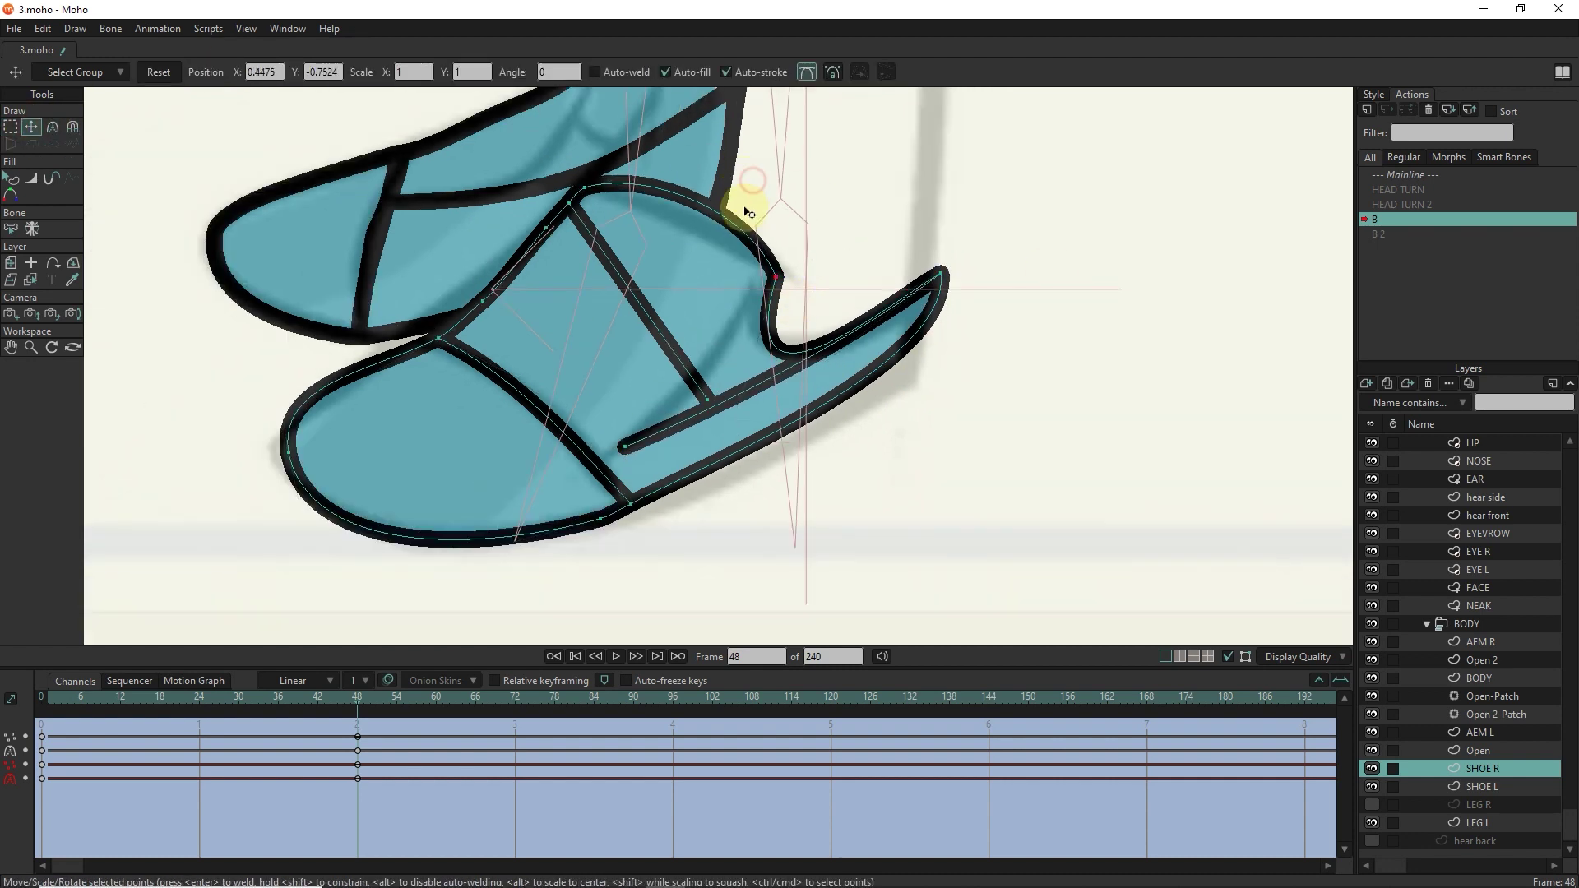
pyautogui.scroll(-1, 831, 377)
pyautogui.scroll(1, 733, 366)
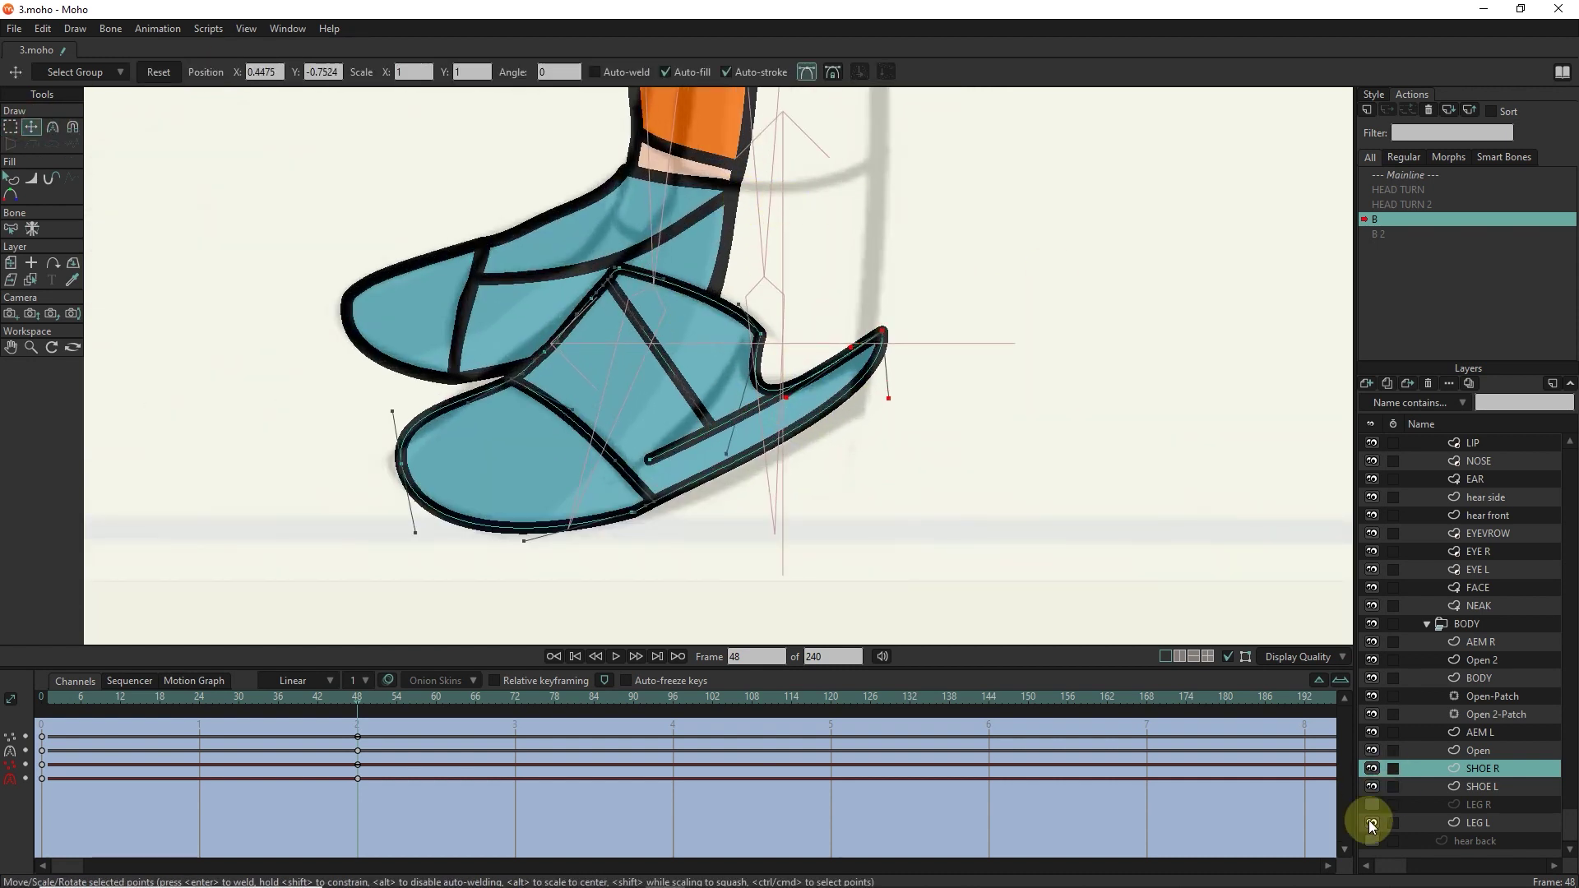
# Hide SHOE L and reshape SHOE R's heel end into the rounded heel of the side-view reference.
pyautogui.click(1372, 787)
pyautogui.moveTo(890, 402); pyautogui.dragTo(879, 452)
pyautogui.click(711, 503)
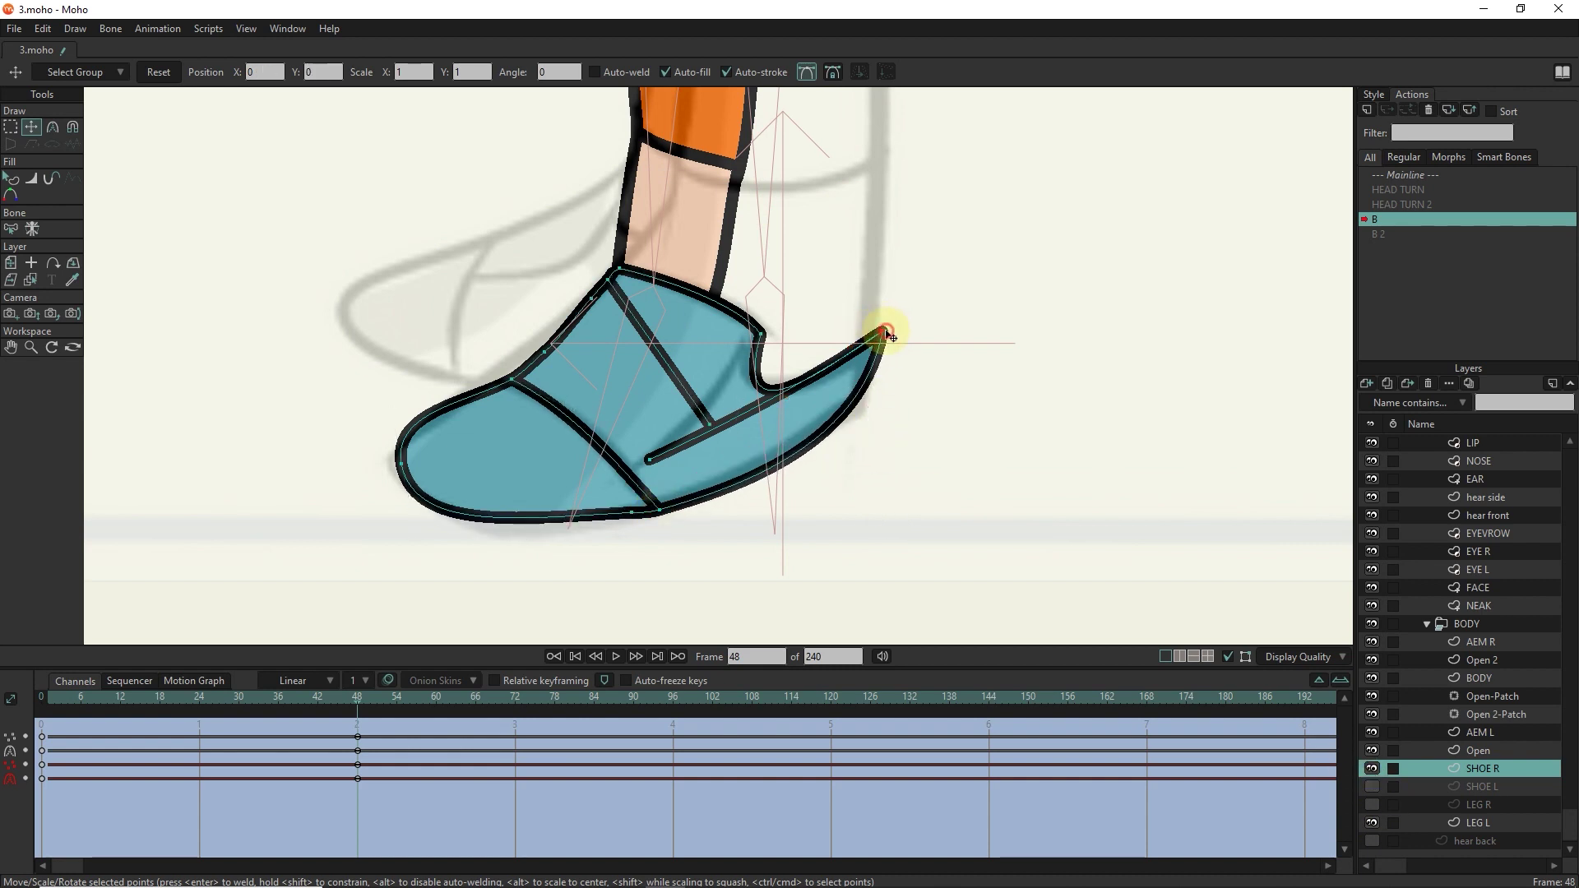
pyautogui.moveTo(887, 333); pyautogui.dragTo(827, 409)
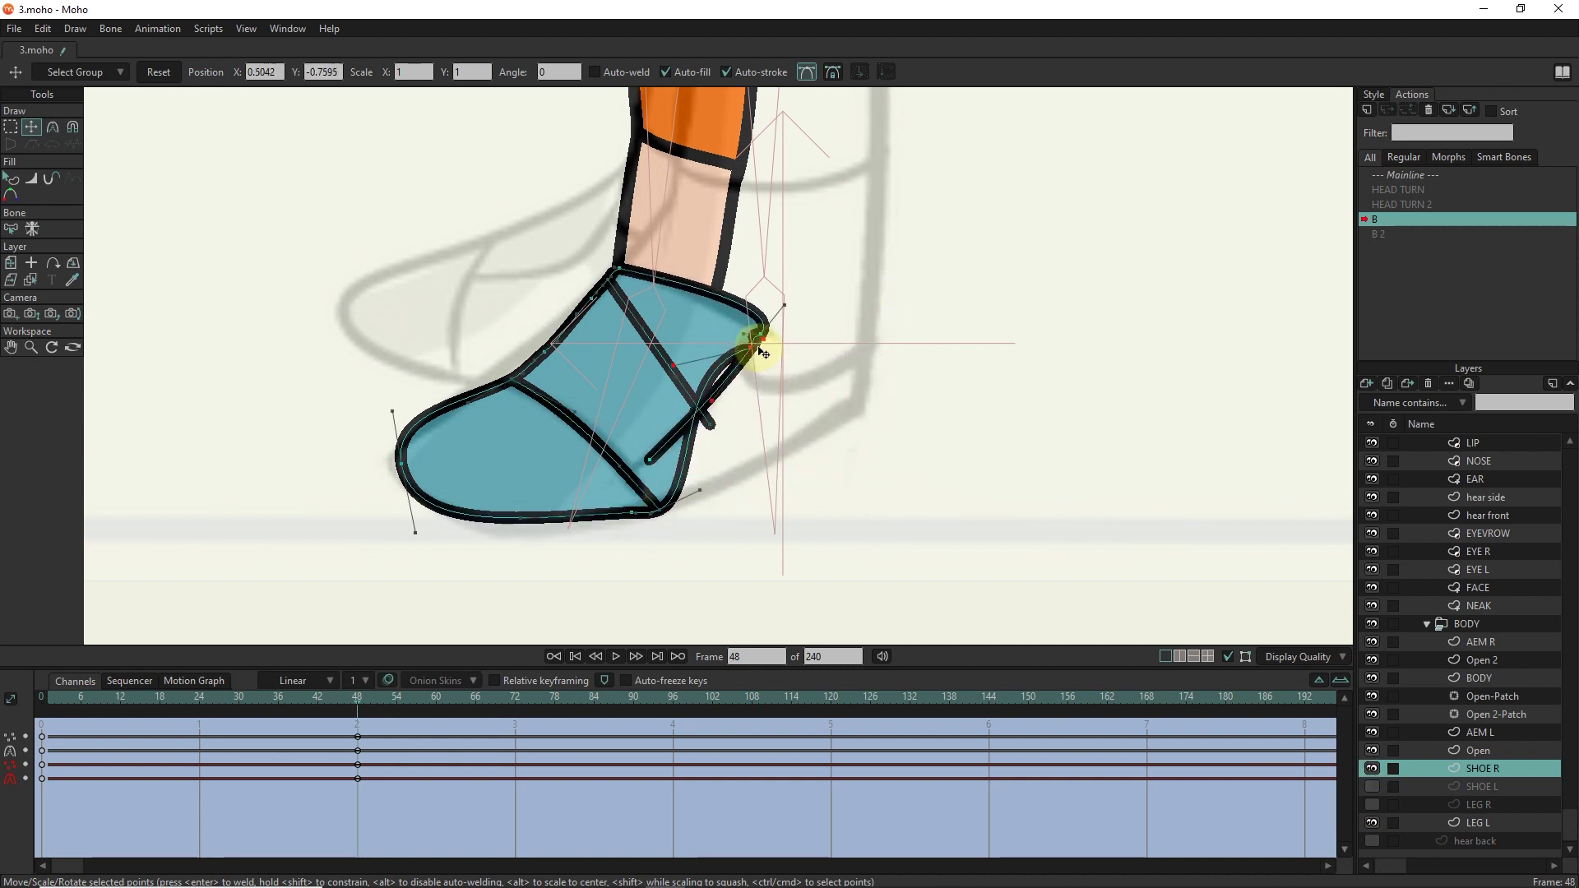
pyautogui.click(398, 458)
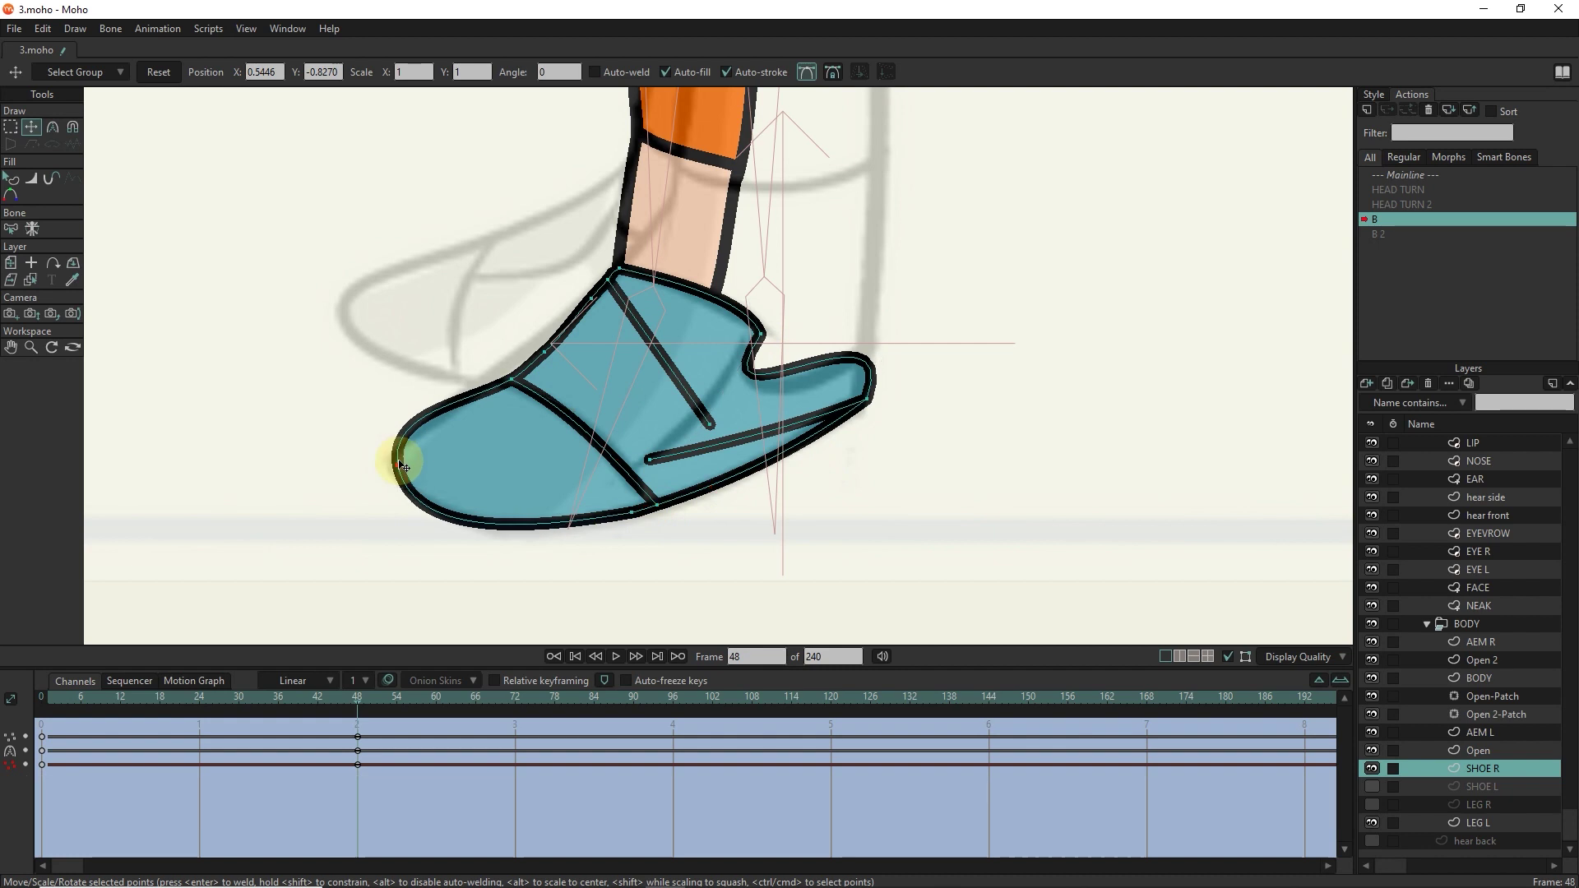
# Raise the middle of SHOE R's heel strap line to the upper back corner and curve its rear part along the notch.
pyautogui.scroll(-3, 973, 458)
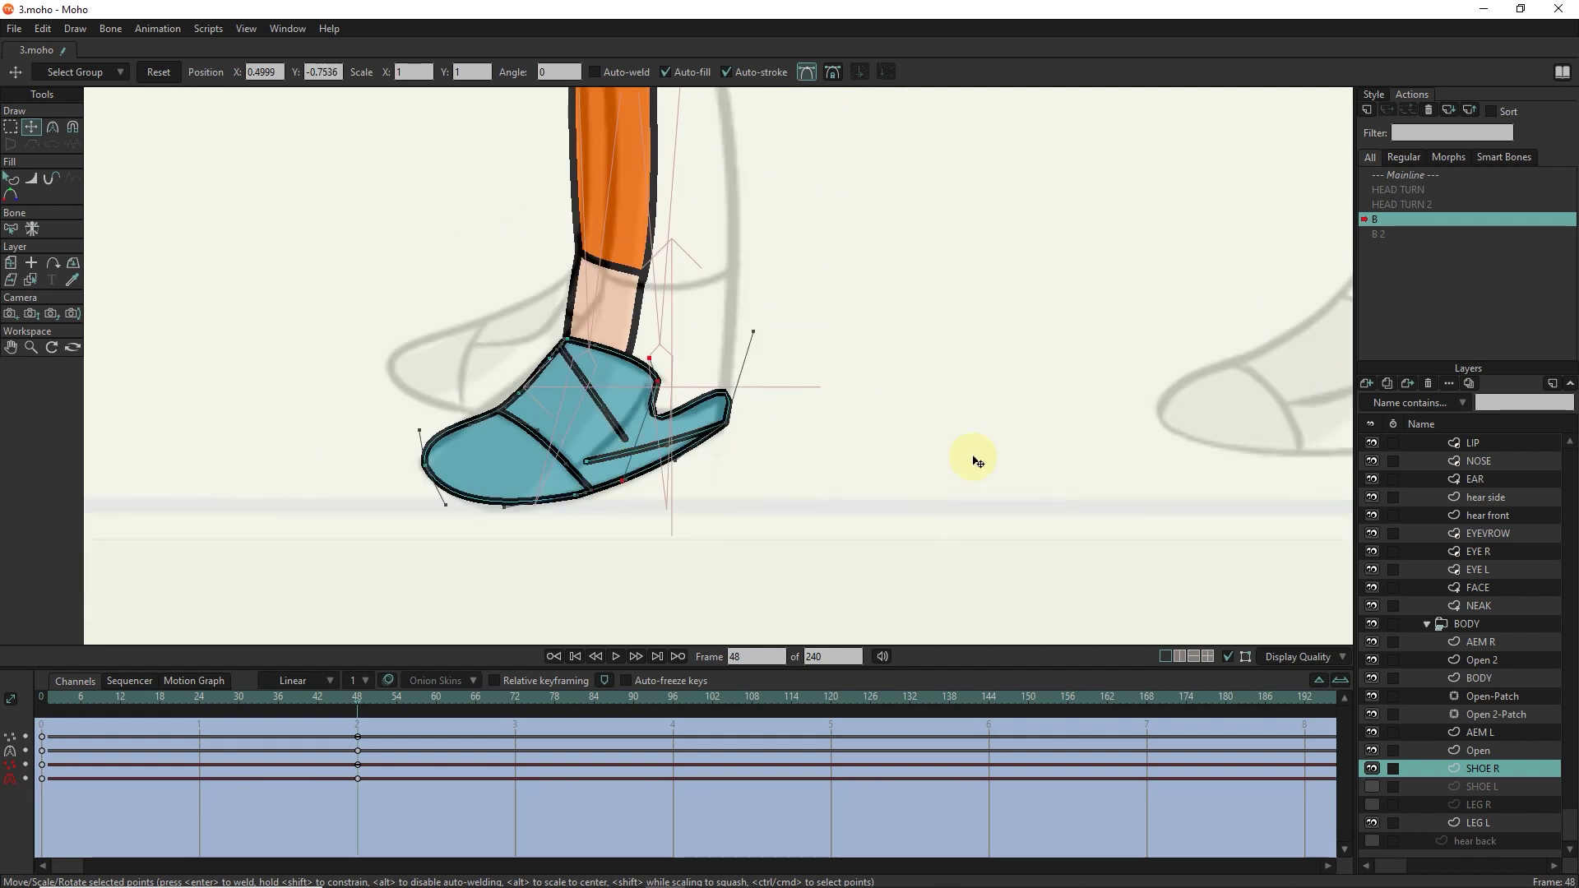
pyautogui.scroll(2, 738, 445)
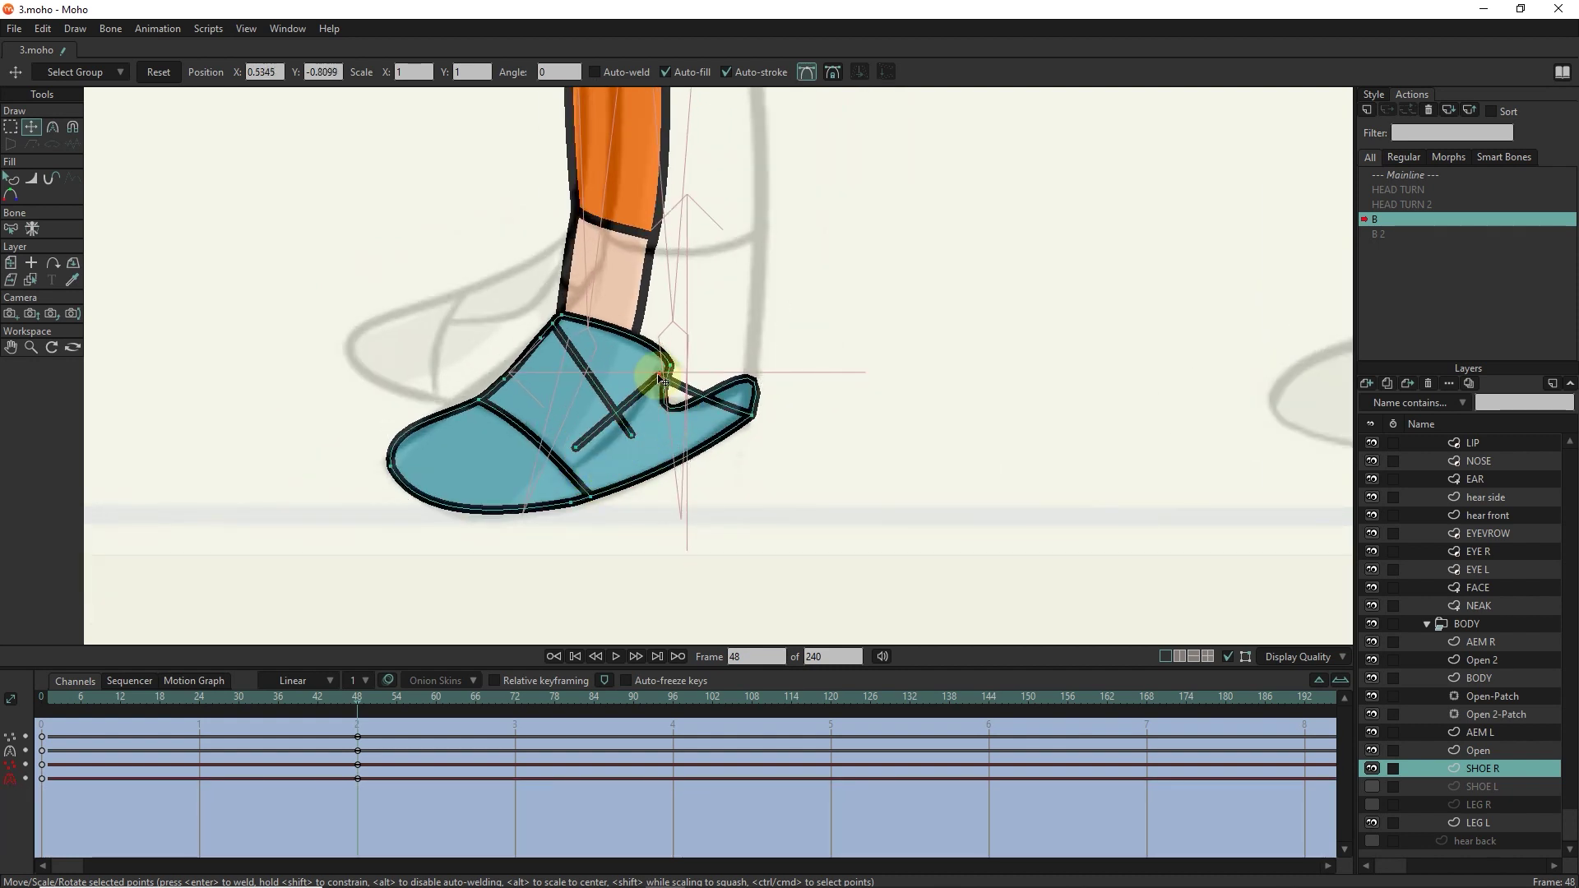
pyautogui.moveTo(663, 382); pyautogui.dragTo(670, 383)
pyautogui.scroll(2, 670, 379)
pyautogui.scroll(1, 630, 559)
pyautogui.press('c')
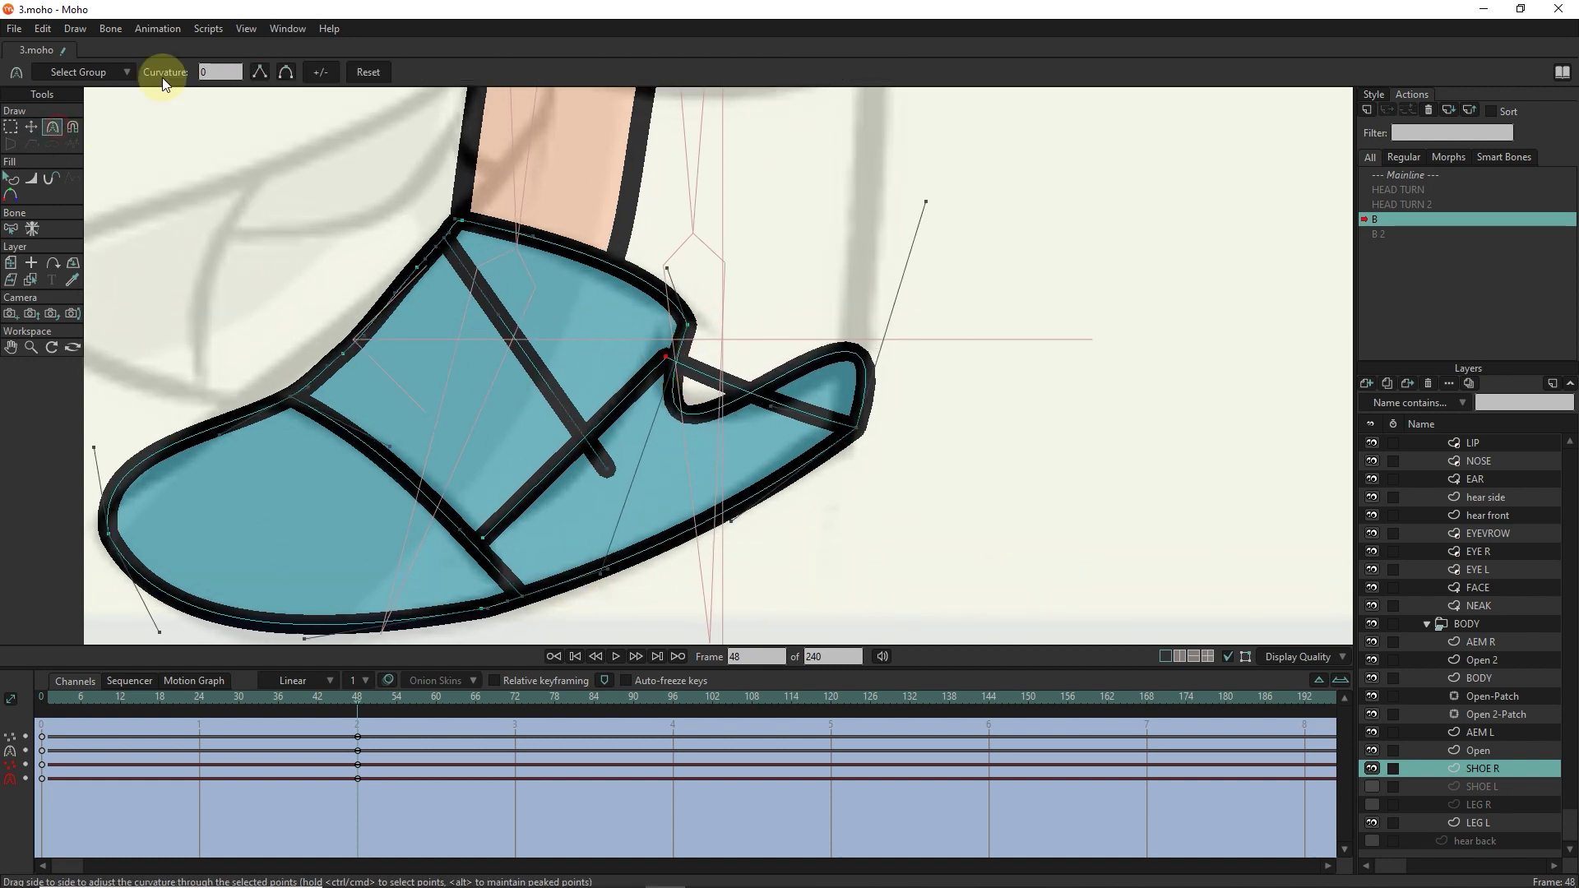
pyautogui.press('t')
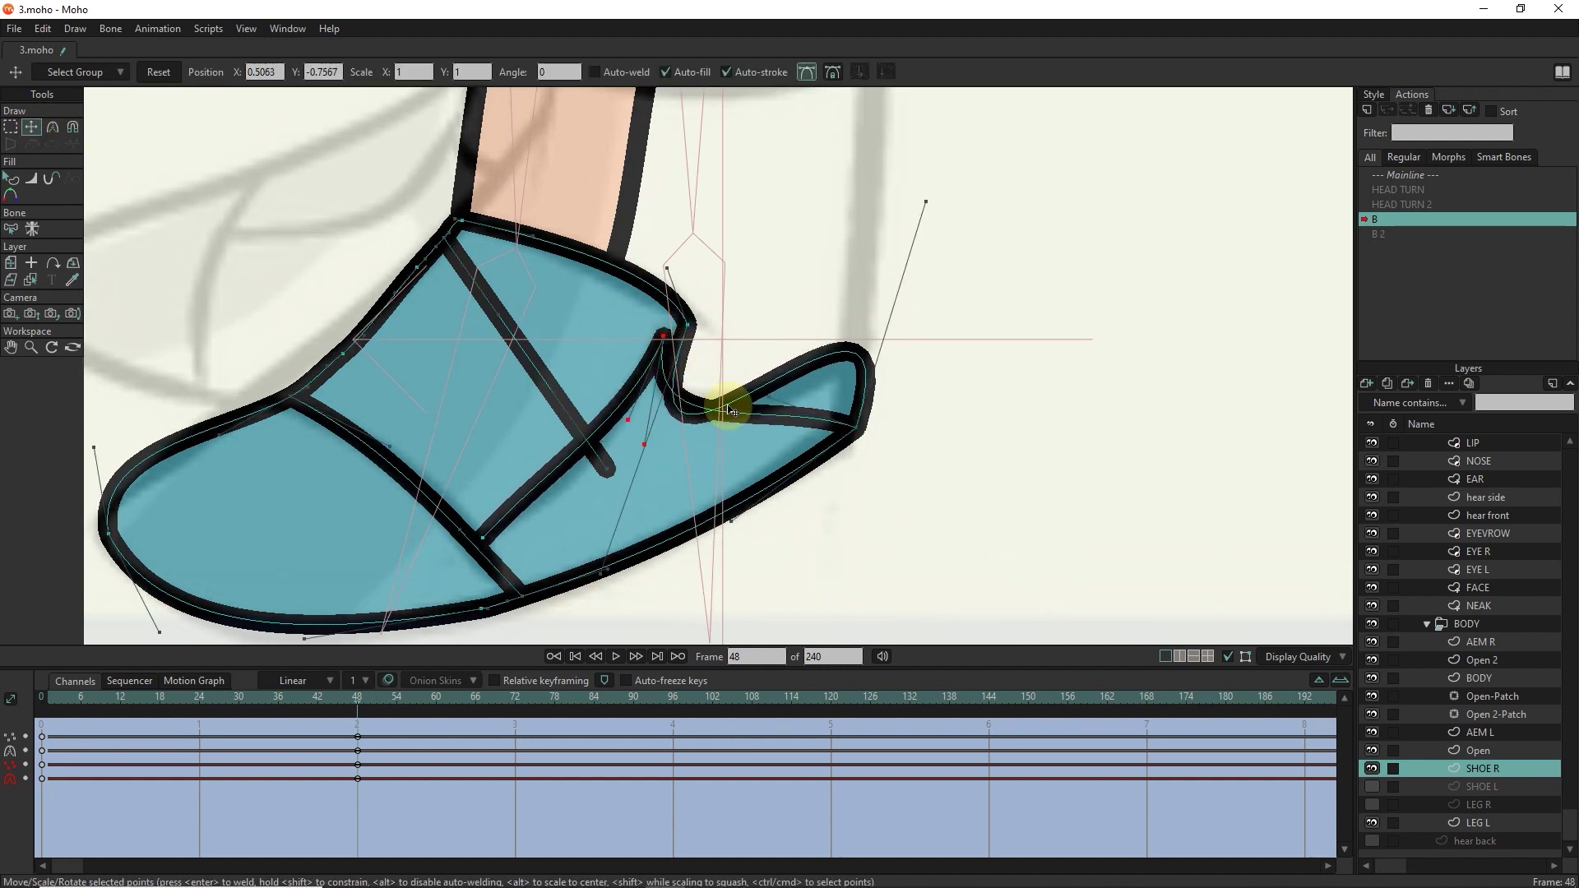
pyautogui.moveTo(864, 434); pyautogui.dragTo(859, 438)
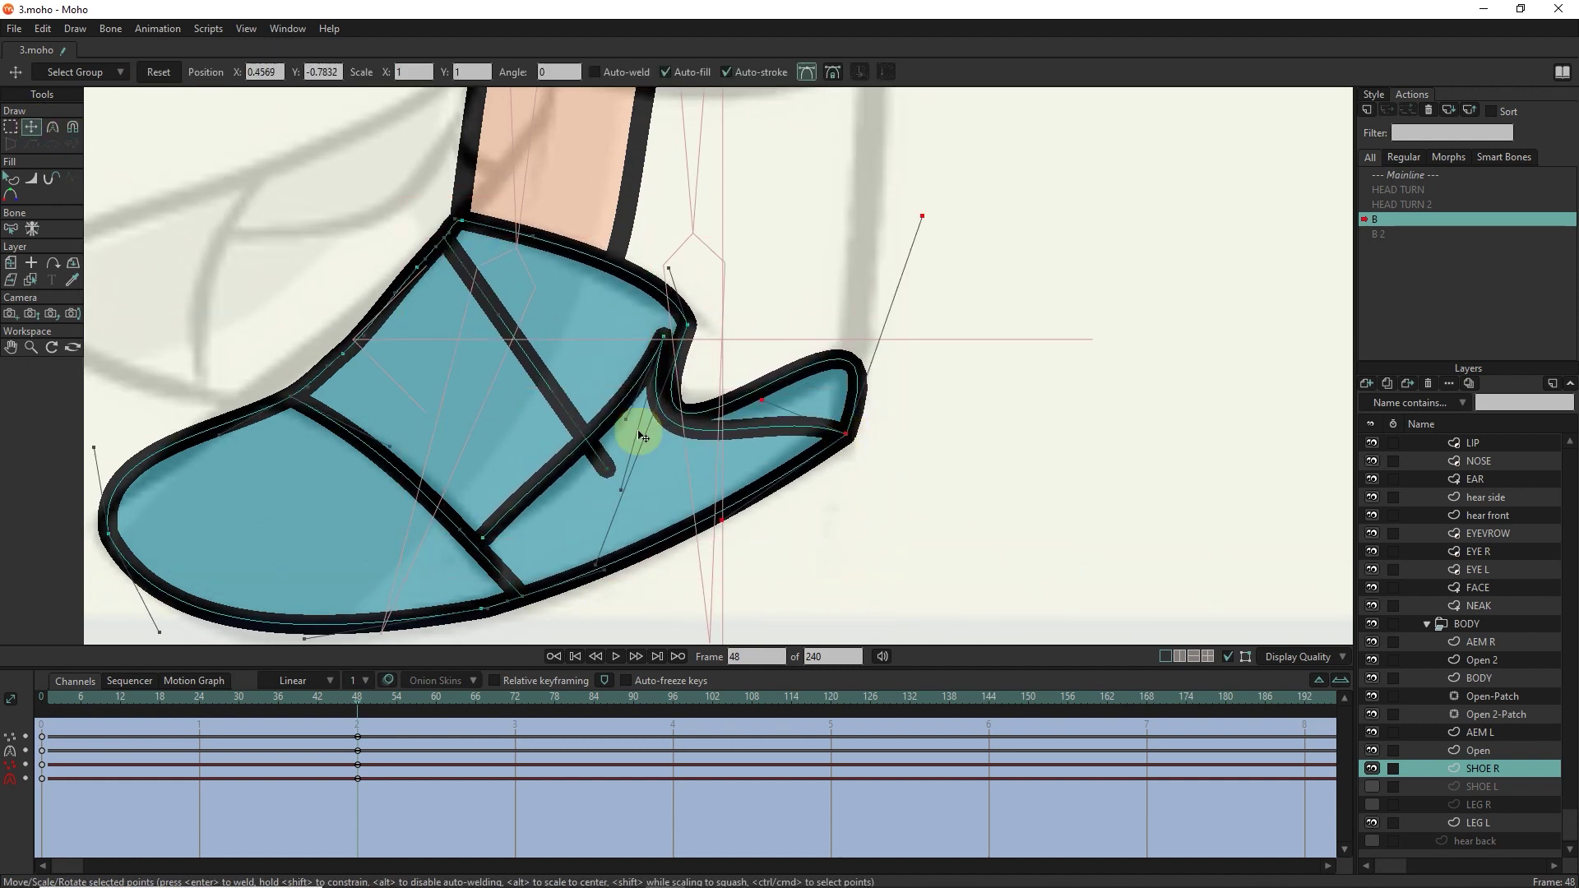
pyautogui.scroll(-1, 700, 407)
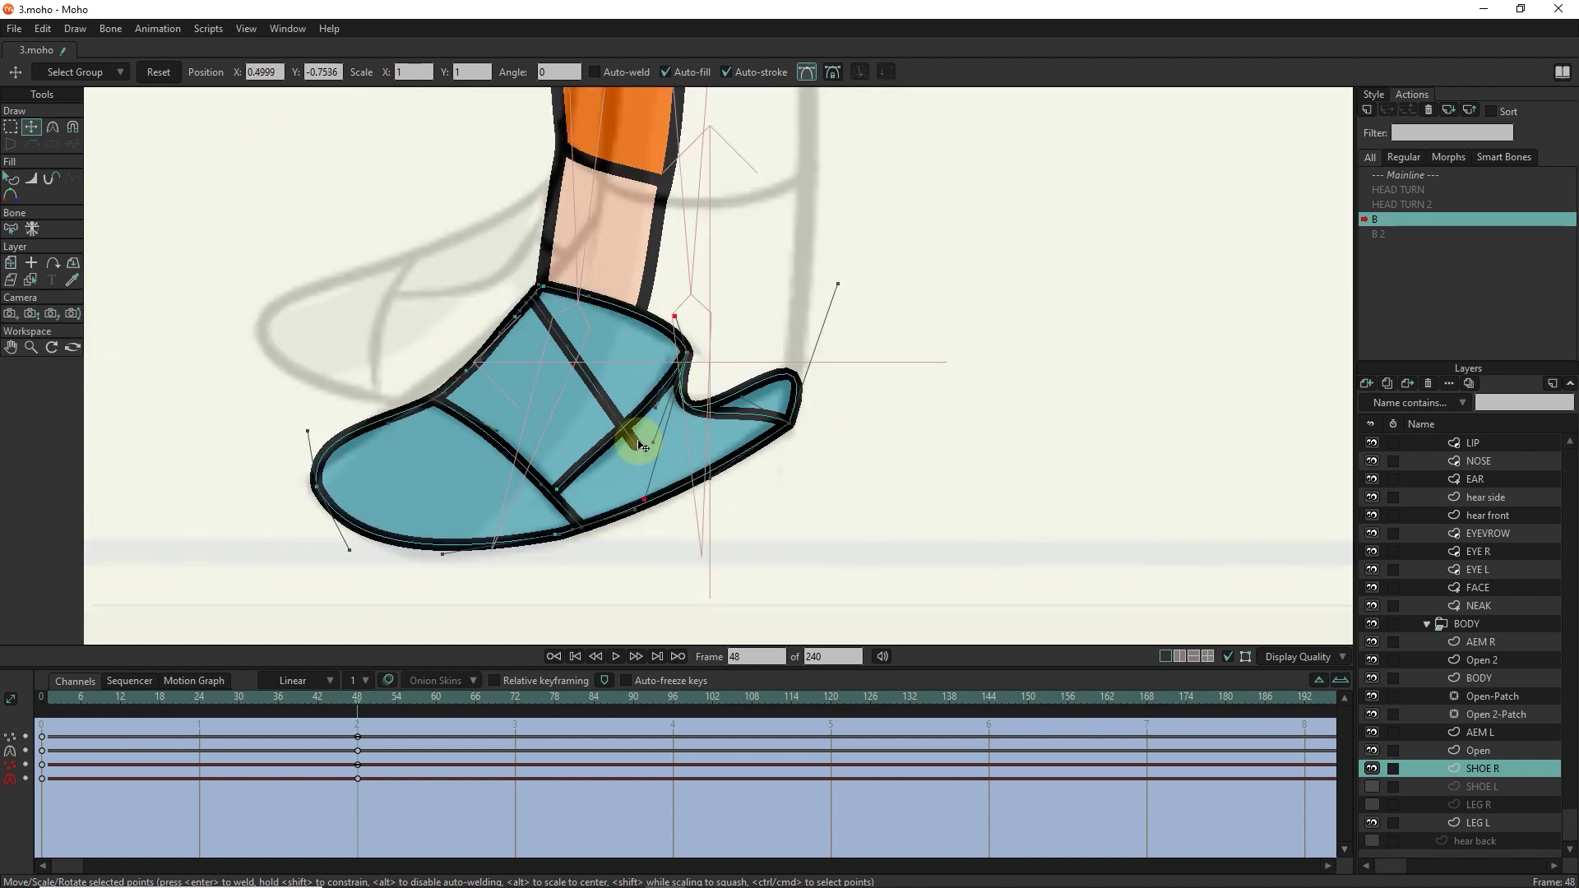
# Swing SHOE R's ankle strap line up along the shoe opening so it ends at the upper back corner.
pyautogui.scroll(2, 682, 357)
pyautogui.click(494, 264)
pyautogui.scroll(-1, 610, 474)
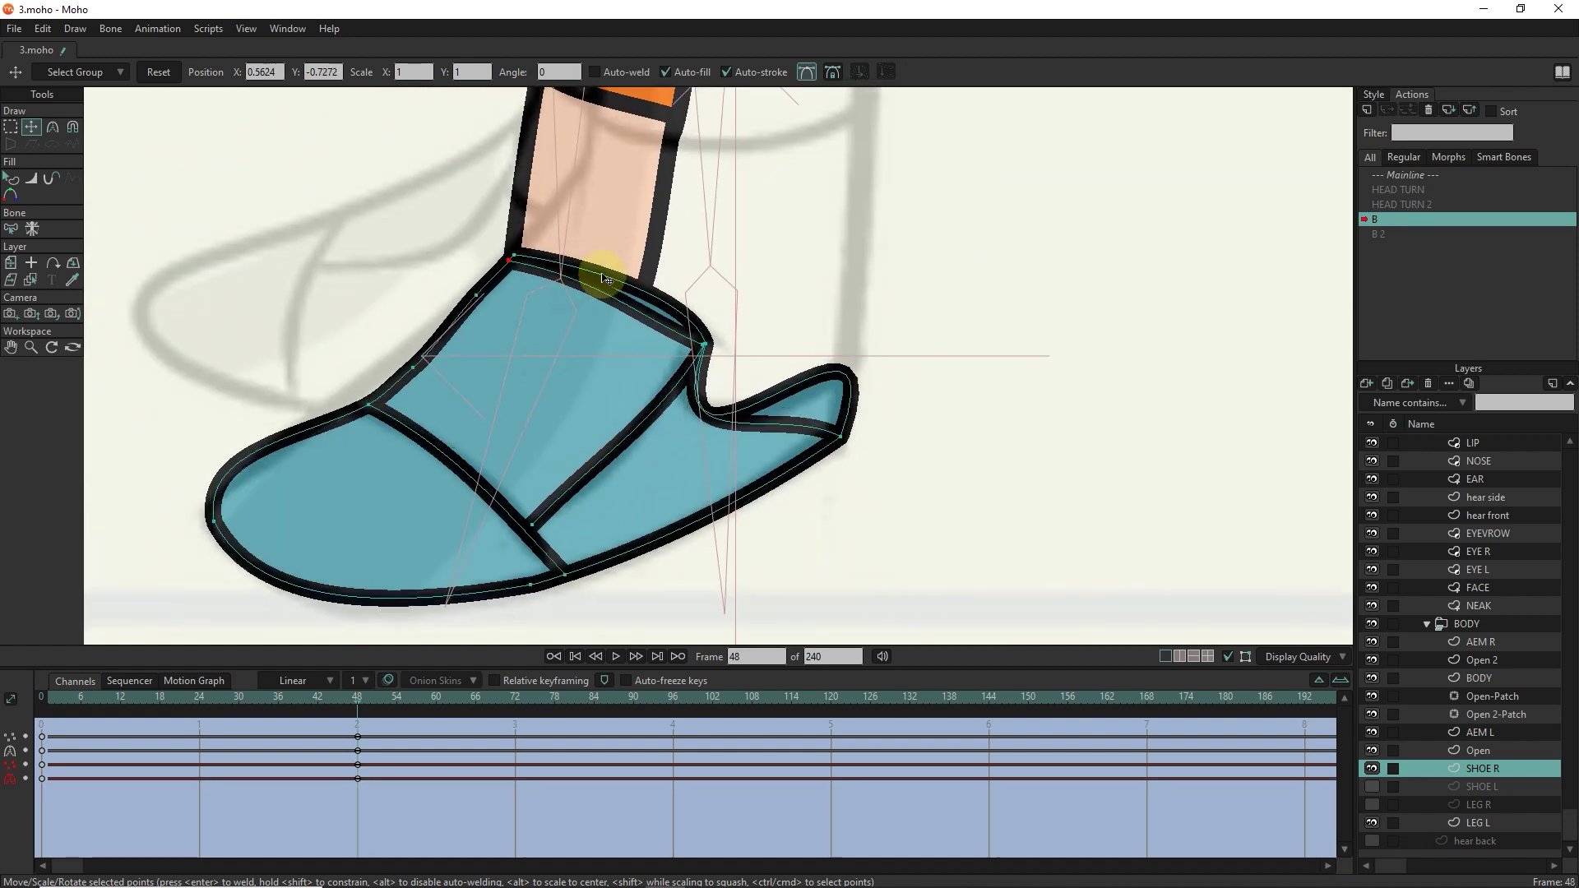
# Align the rear part of SHOE R's strap line with the outline of the heel notch.
pyautogui.scroll(3, 688, 335)
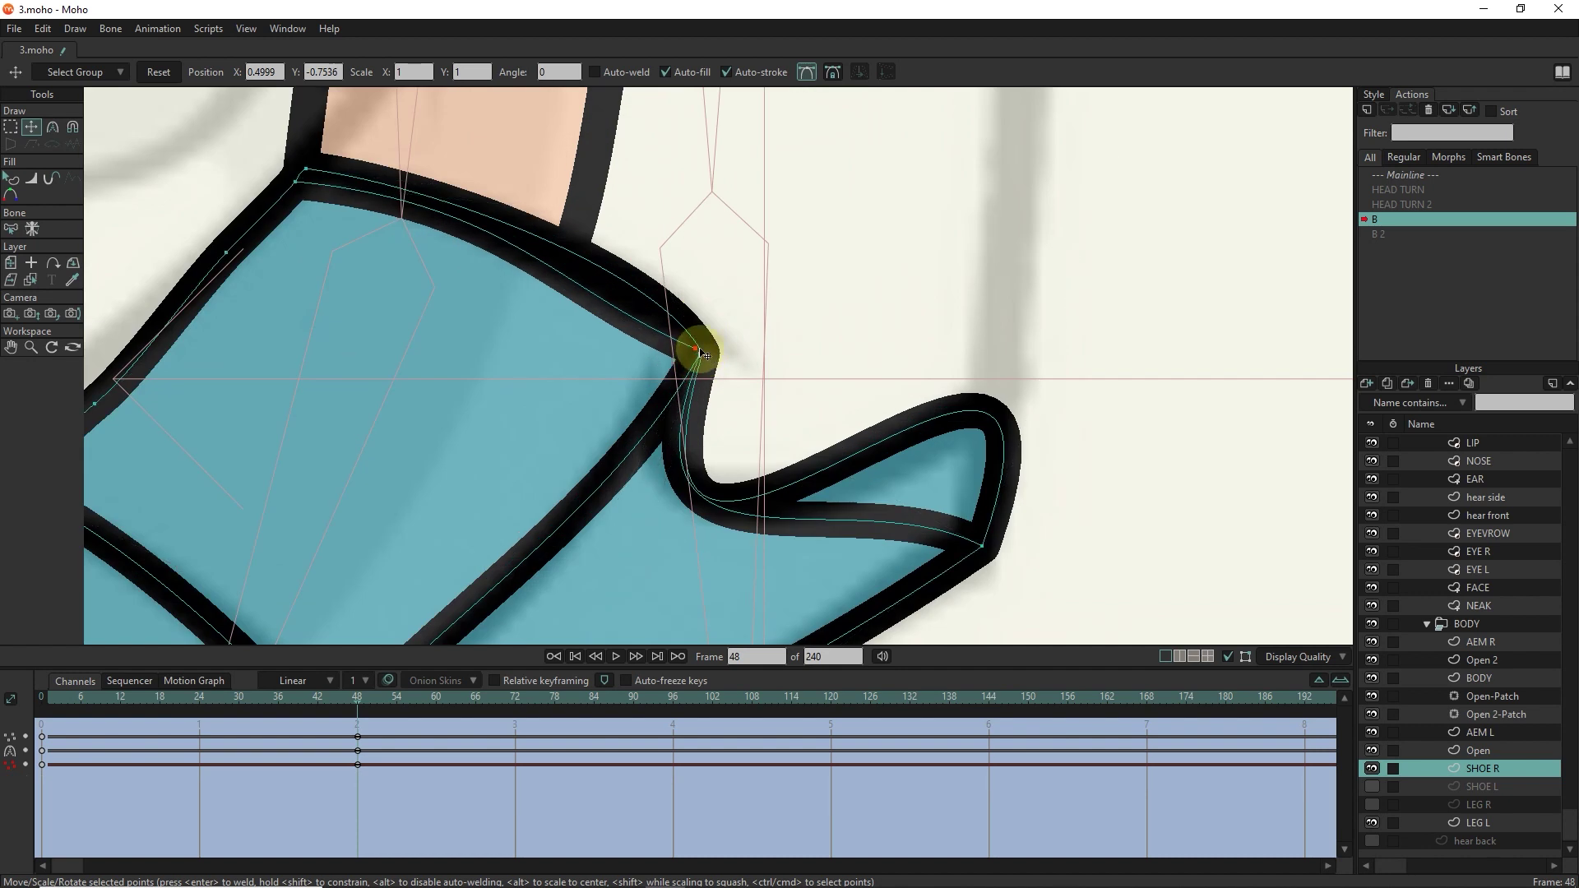
pyautogui.moveTo(932, 545); pyautogui.dragTo(1086, 166)
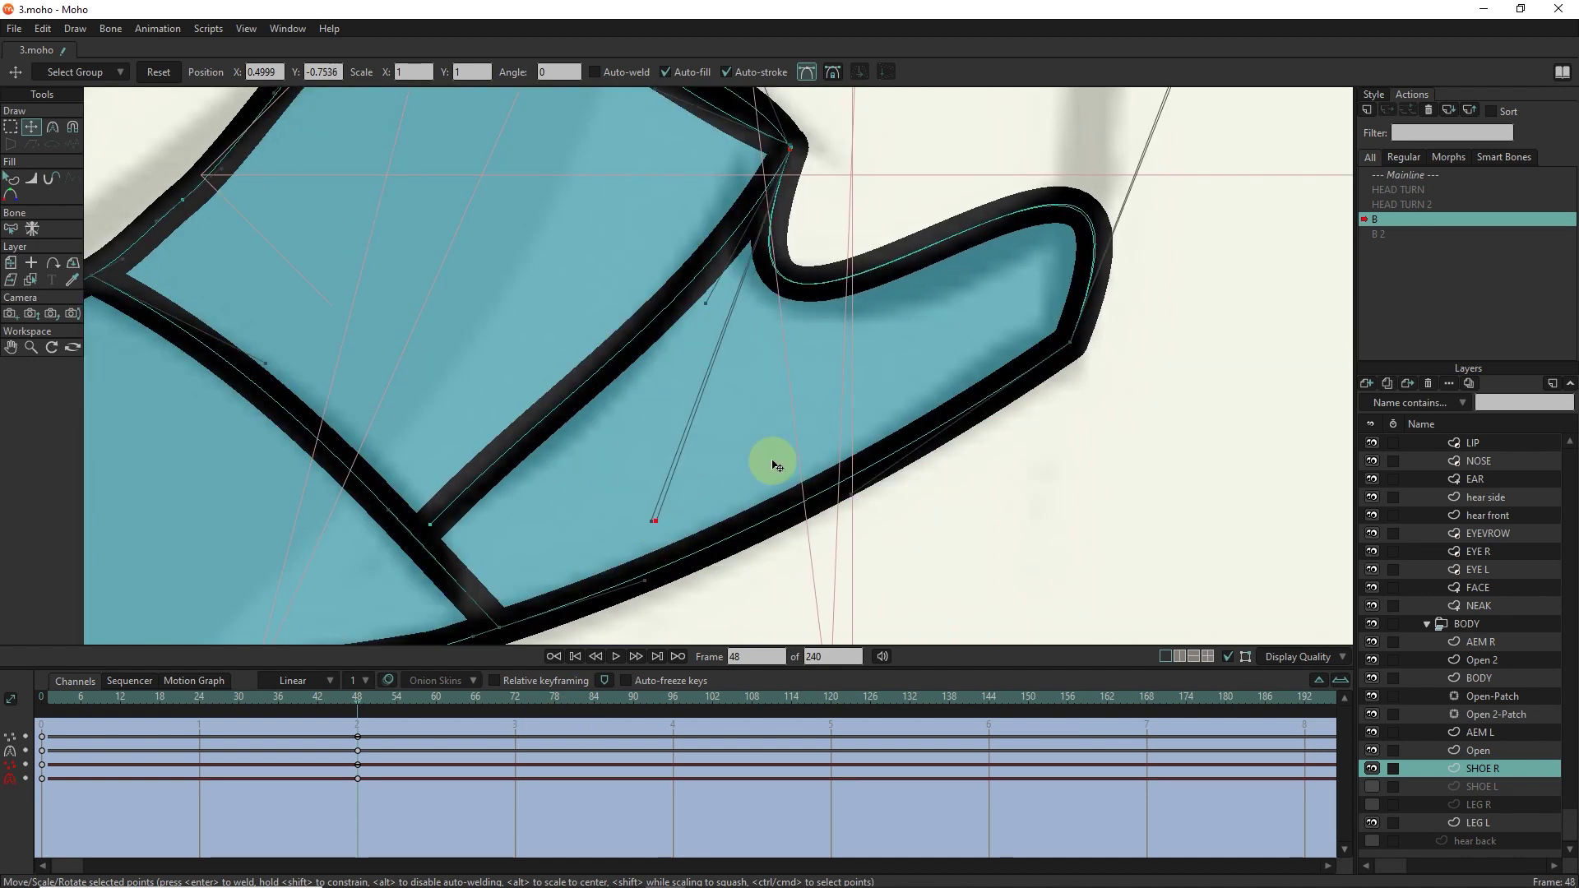
pyautogui.scroll(-3, 769, 462)
pyautogui.click(829, 301)
pyautogui.scroll(-2, 804, 425)
# Show SHOE L and LEG R again and place LEG R above SHOE L in the layer order.
pyautogui.click(1372, 787)
pyautogui.click(1372, 805)
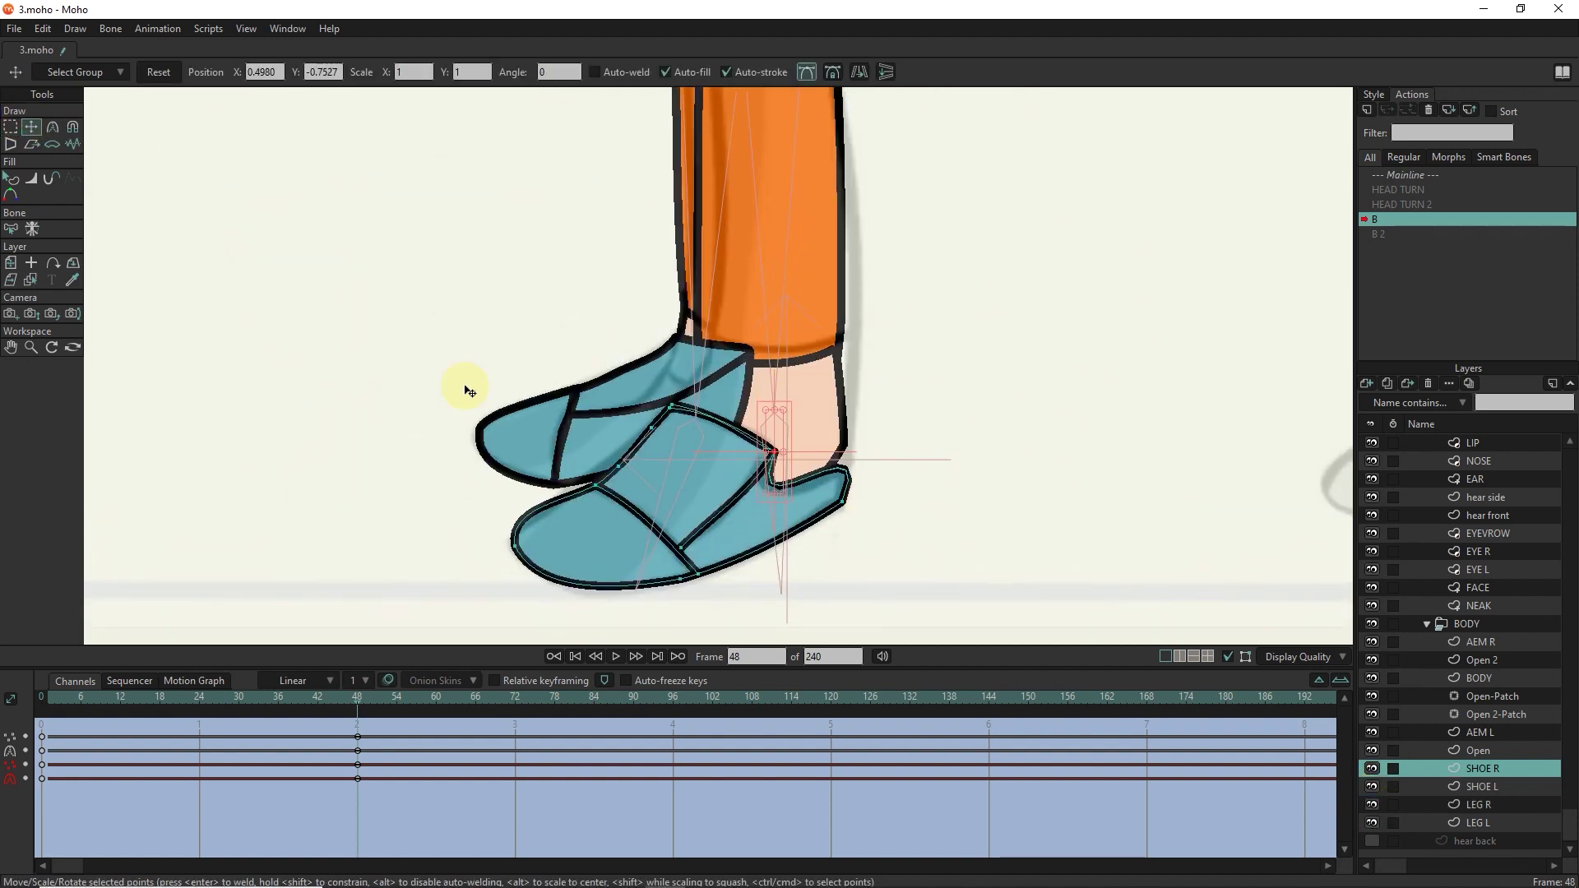
pyautogui.keyDown('ctrl'); pyautogui.keyDown('alt'); pyautogui.click(637, 395); pyautogui.keyUp('alt'); pyautogui.keyUp('ctrl')
pyautogui.scroll(-3, 342, 293)
pyautogui.scroll(3, 565, 434)
pyautogui.keyDown('ctrl'); pyautogui.keyDown('alt'); pyautogui.click(740, 505); pyautogui.keyUp('alt'); pyautogui.keyUp('ctrl')
pyautogui.press('t')
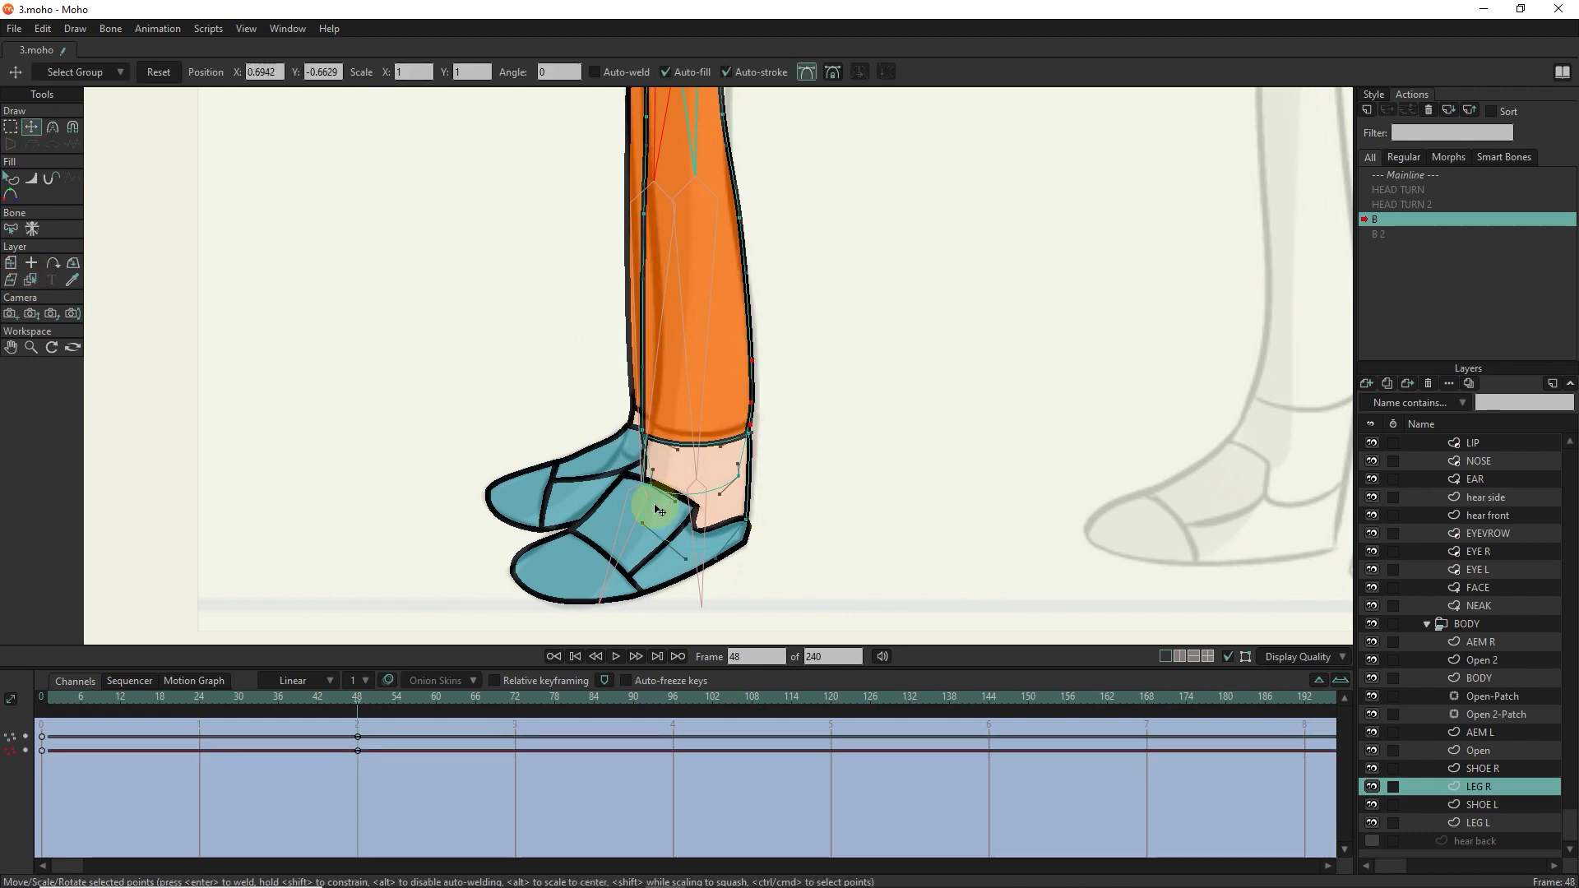
# Pull LEG R's ankle points down into SHOE R and adjust the curvature around the ankle and trouser hem.
pyautogui.scroll(2, 670, 490)
pyautogui.doubleClick(646, 553)
pyautogui.scroll(3, 643, 452)
pyautogui.press('c')
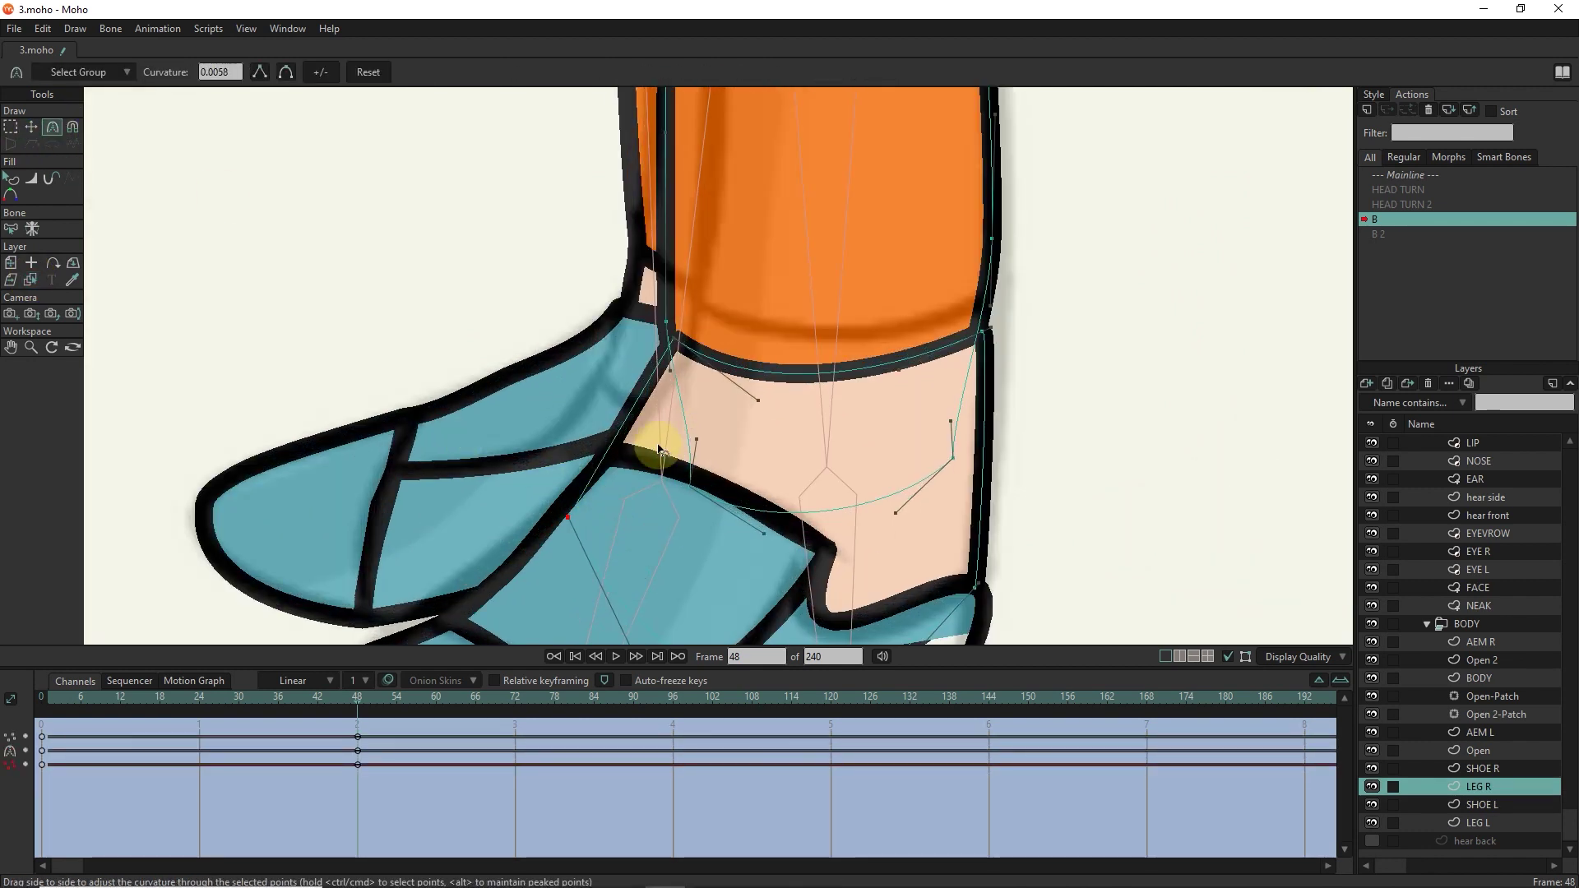
pyautogui.moveTo(694, 406); pyautogui.dragTo(877, 475)
pyautogui.scroll(-2, 877, 475)
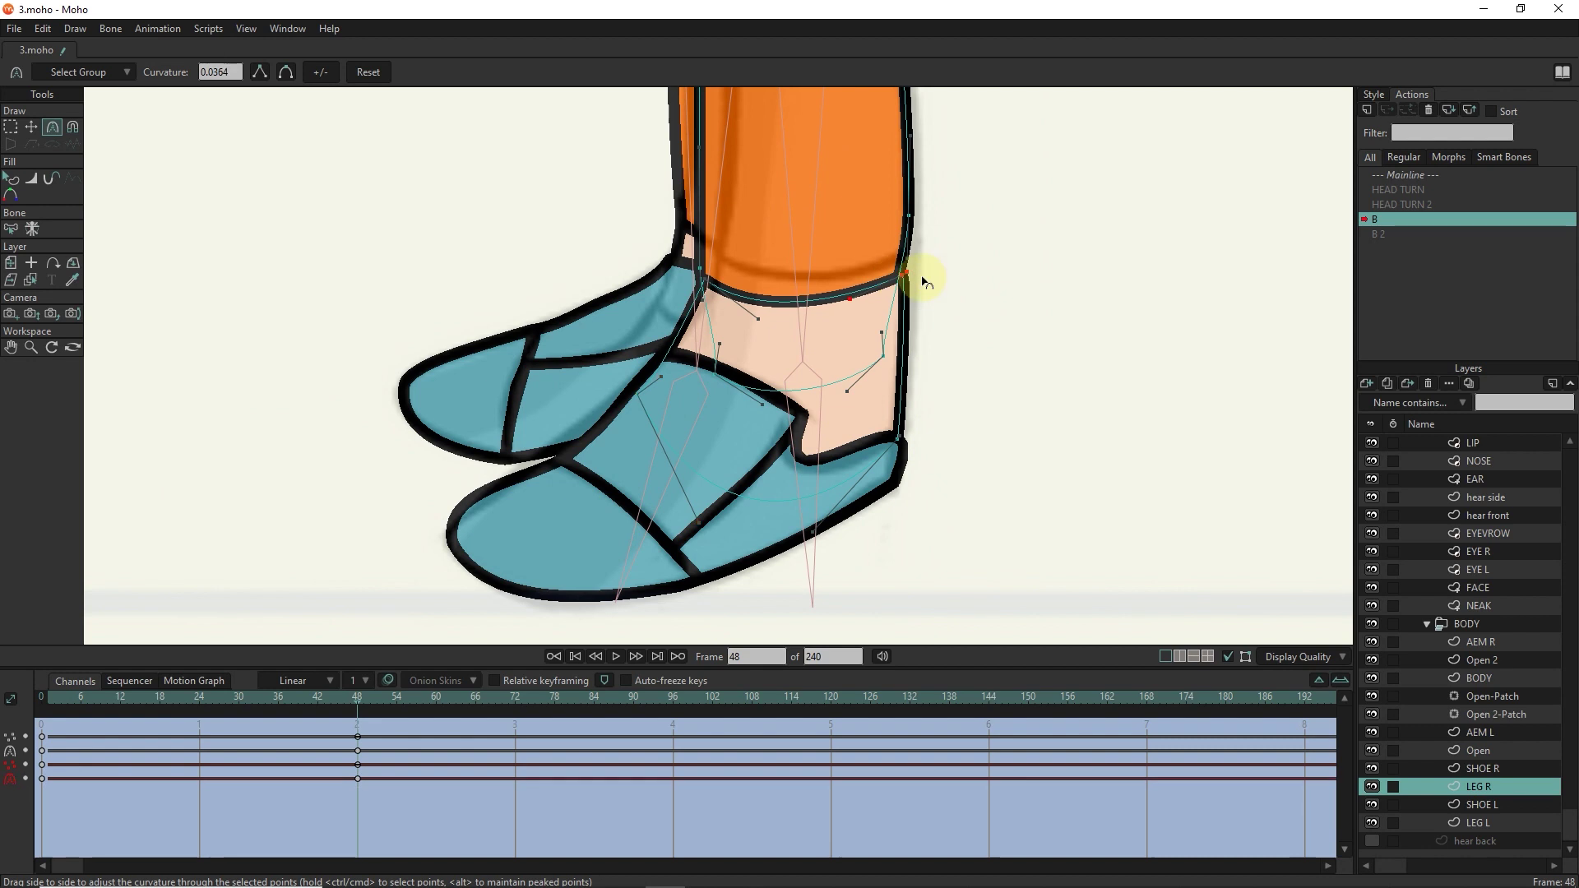
pyautogui.scroll(2, 923, 282)
pyautogui.hotkey('ctrl', 'z')
pyautogui.click(31, 127)
# Scrub back through the turn and move SHOE L below LEG R in the layer order at frame 24.
pyautogui.scroll(-6, 730, 318)
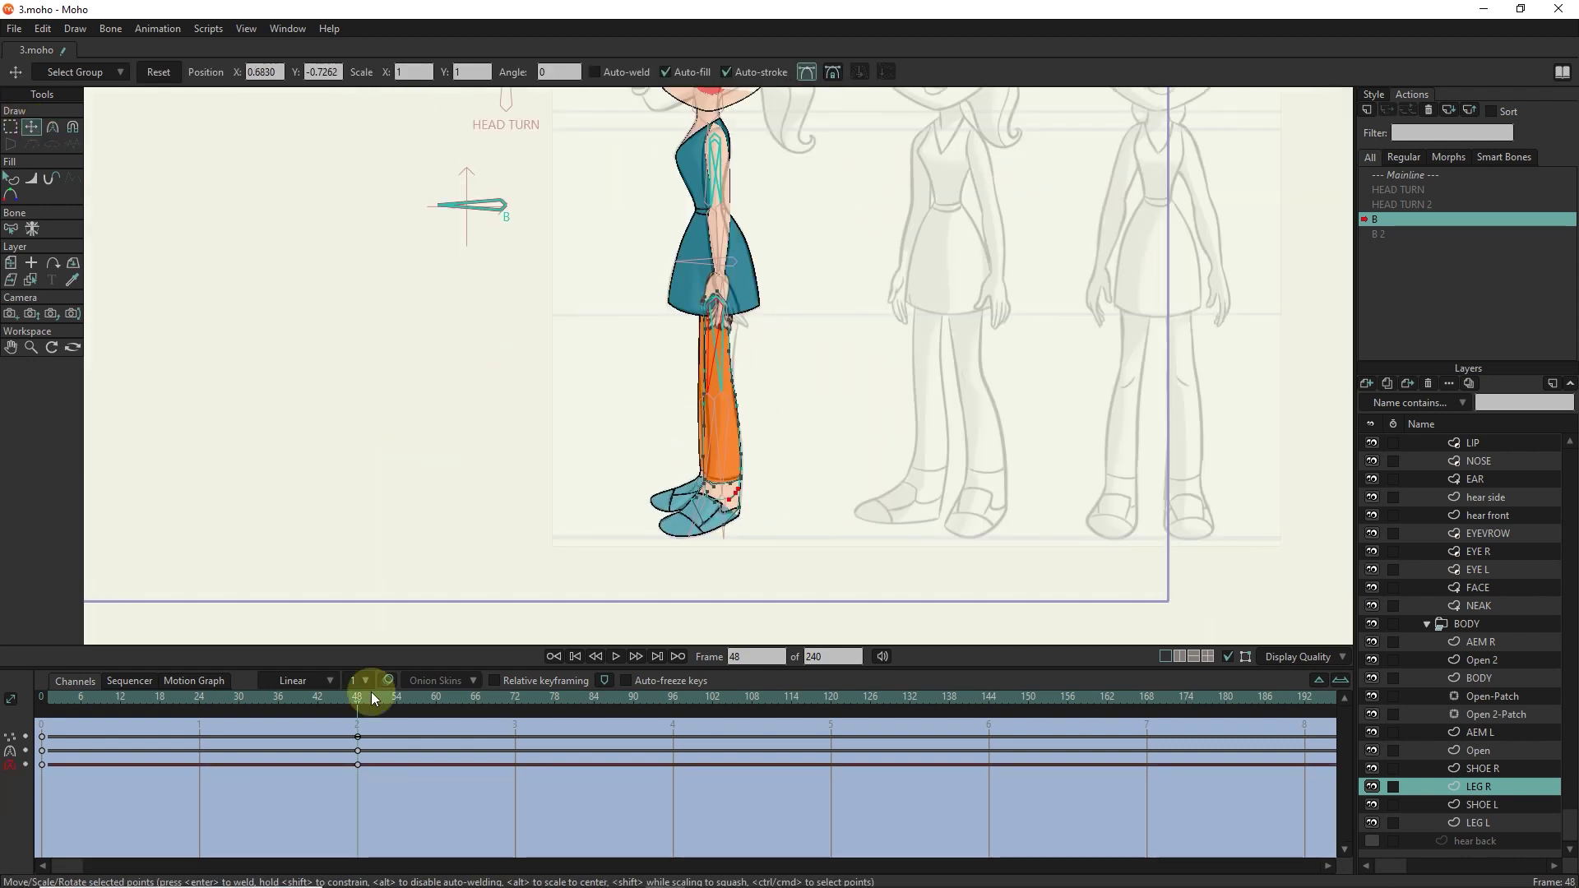
pyautogui.scroll(1, 1396, 522)
pyautogui.click(272, 698)
pyautogui.moveTo(235, 697); pyautogui.dragTo(69, 712)
pyautogui.scroll(-3, 1446, 787)
pyautogui.moveTo(1446, 787); pyautogui.dragTo(1469, 811)
pyautogui.moveTo(54, 697); pyautogui.dragTo(214, 718)
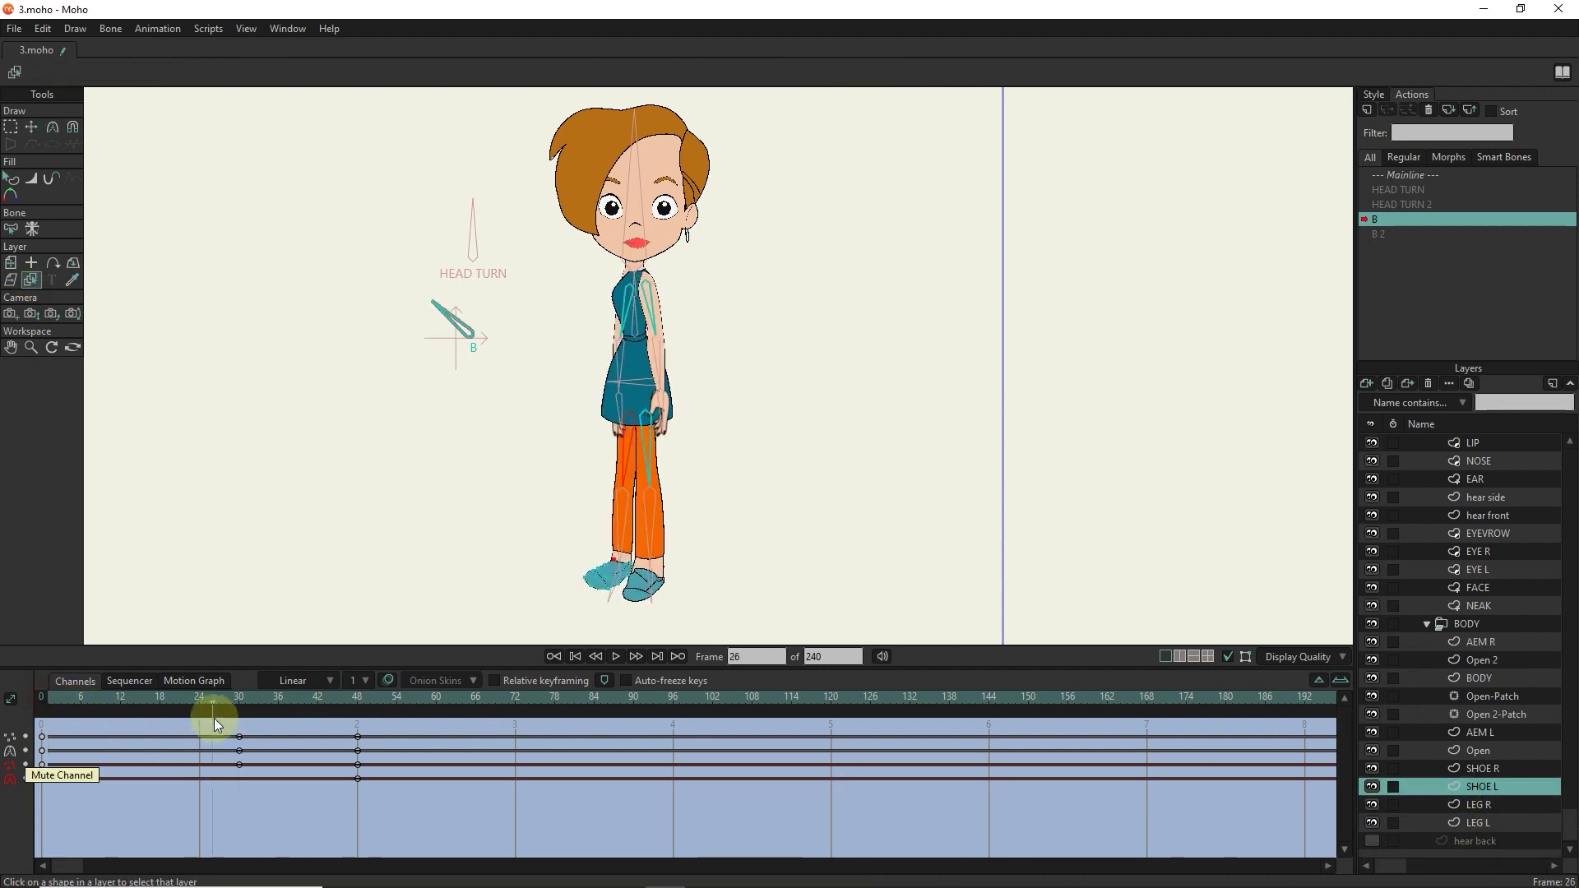
pyautogui.click(193, 697)
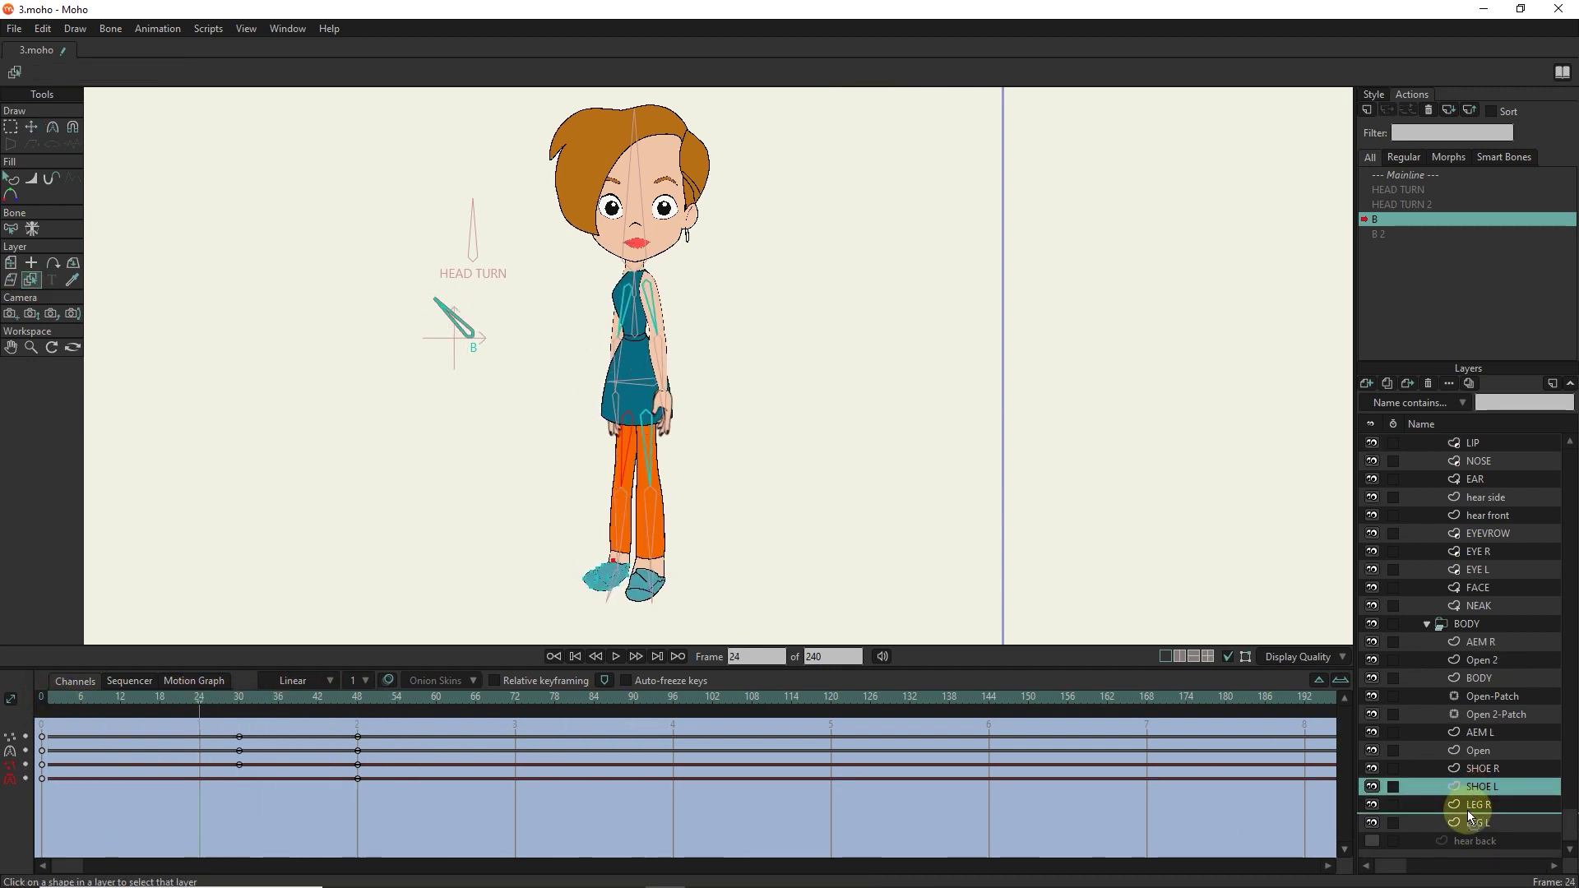
pyautogui.press('t')
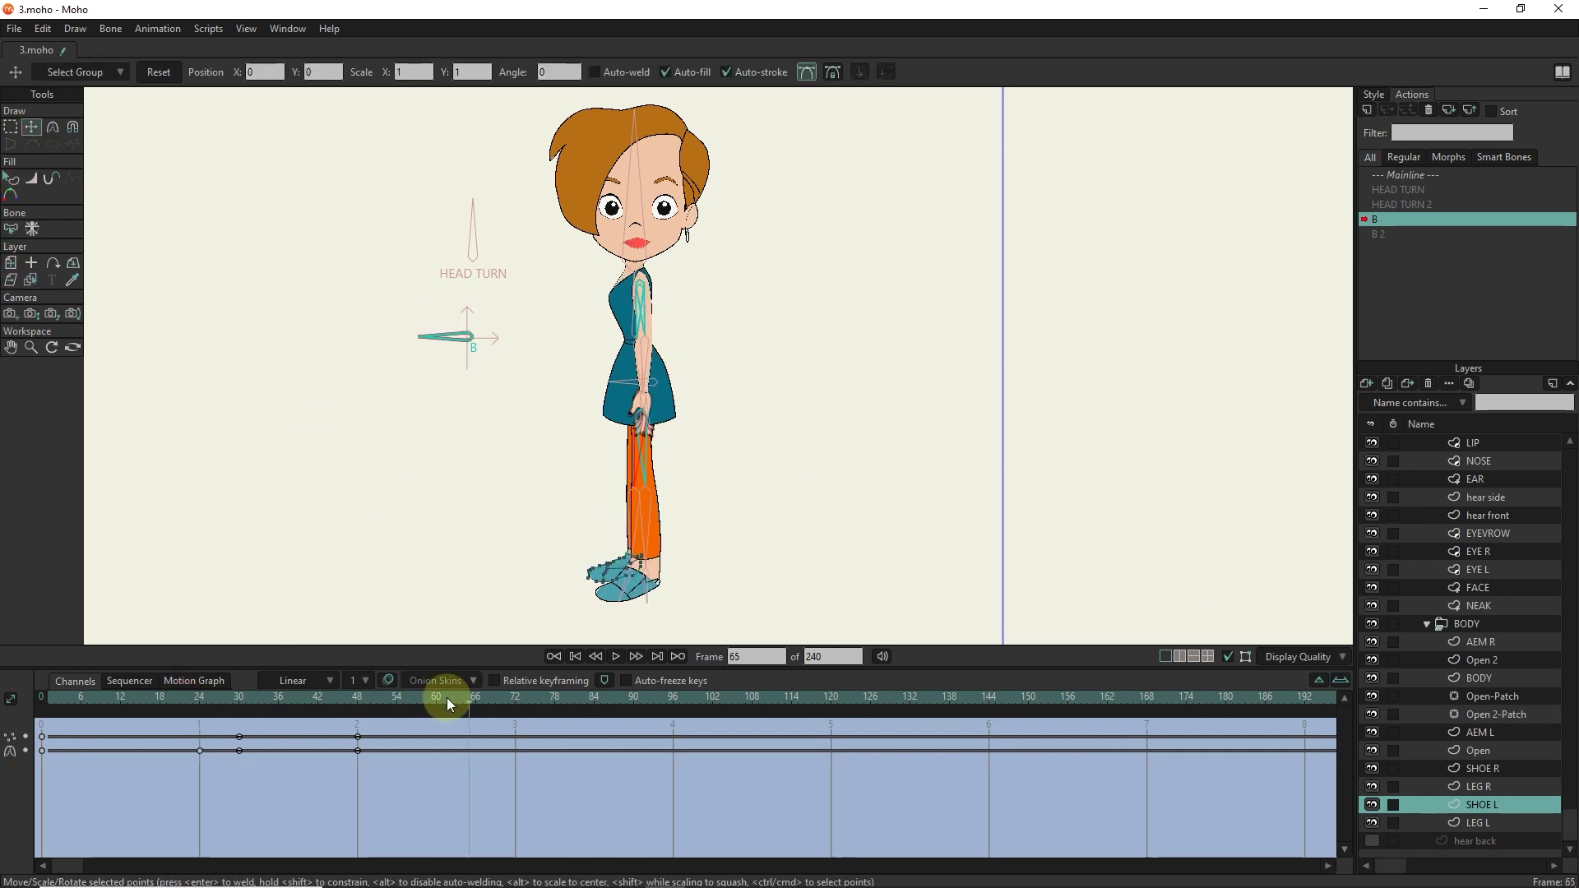
# Check the turn on the timeline, return to the Mainline and swing the B dial bone to test the body turn.
pyautogui.scroll(3, 698, 564)
pyautogui.click(337, 697)
pyautogui.scroll(-2, 615, 478)
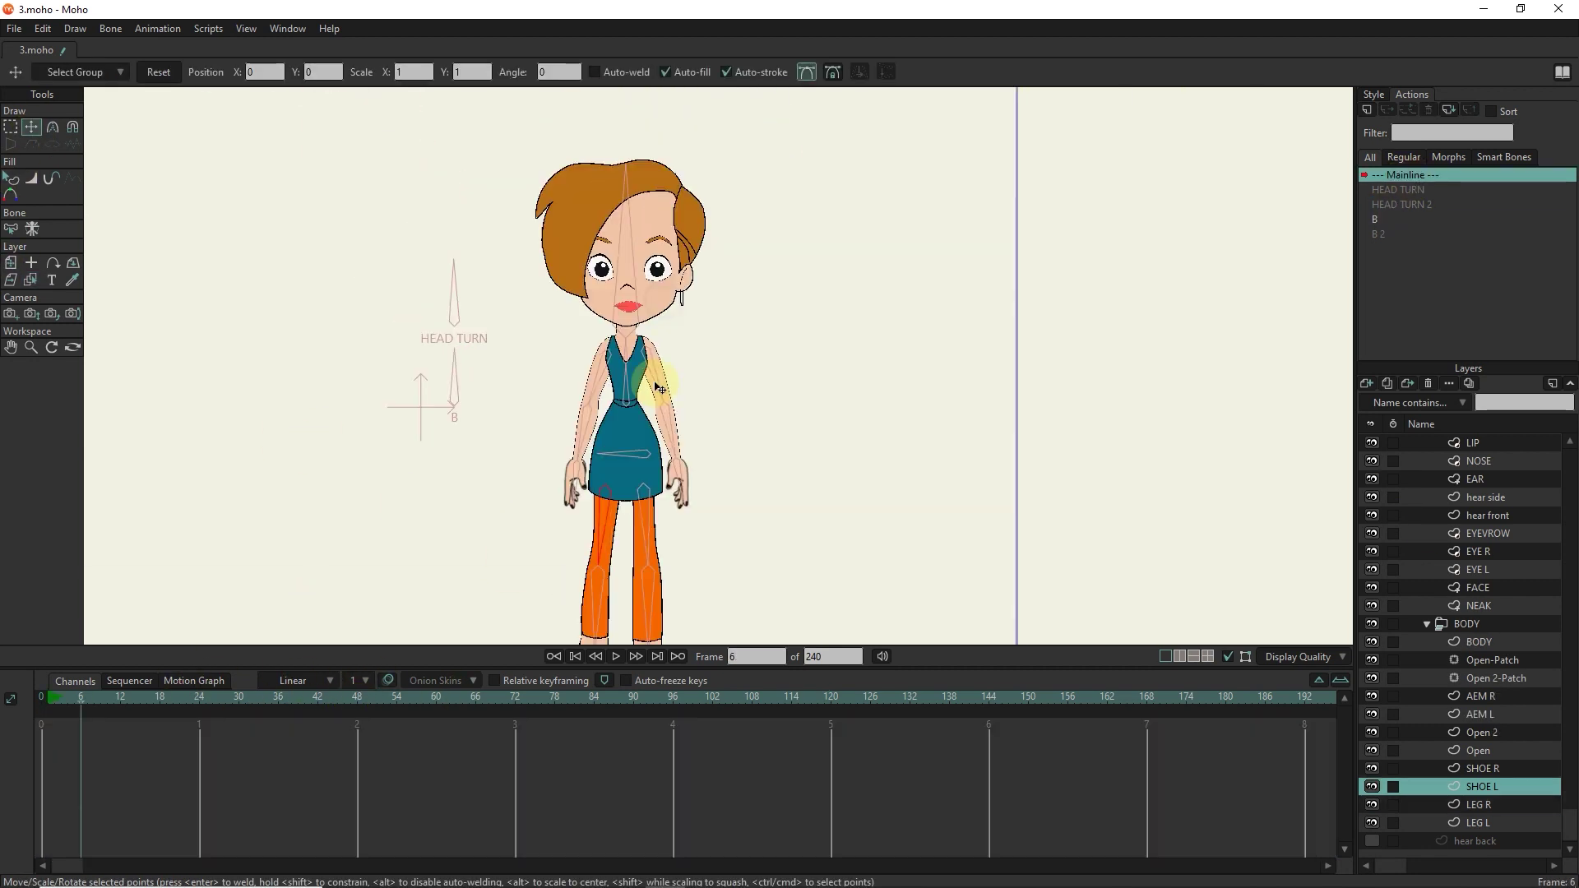
pyautogui.press('z')
pyautogui.scroll(3, 417, 399)
pyautogui.moveTo(416, 399)
pyautogui.mouseDown()
pyautogui.moveTo(504, 363)
pyautogui.moveTo(459, 342)
pyautogui.moveTo(525, 323)
pyautogui.moveTo(519, 273)
pyautogui.mouseUp()
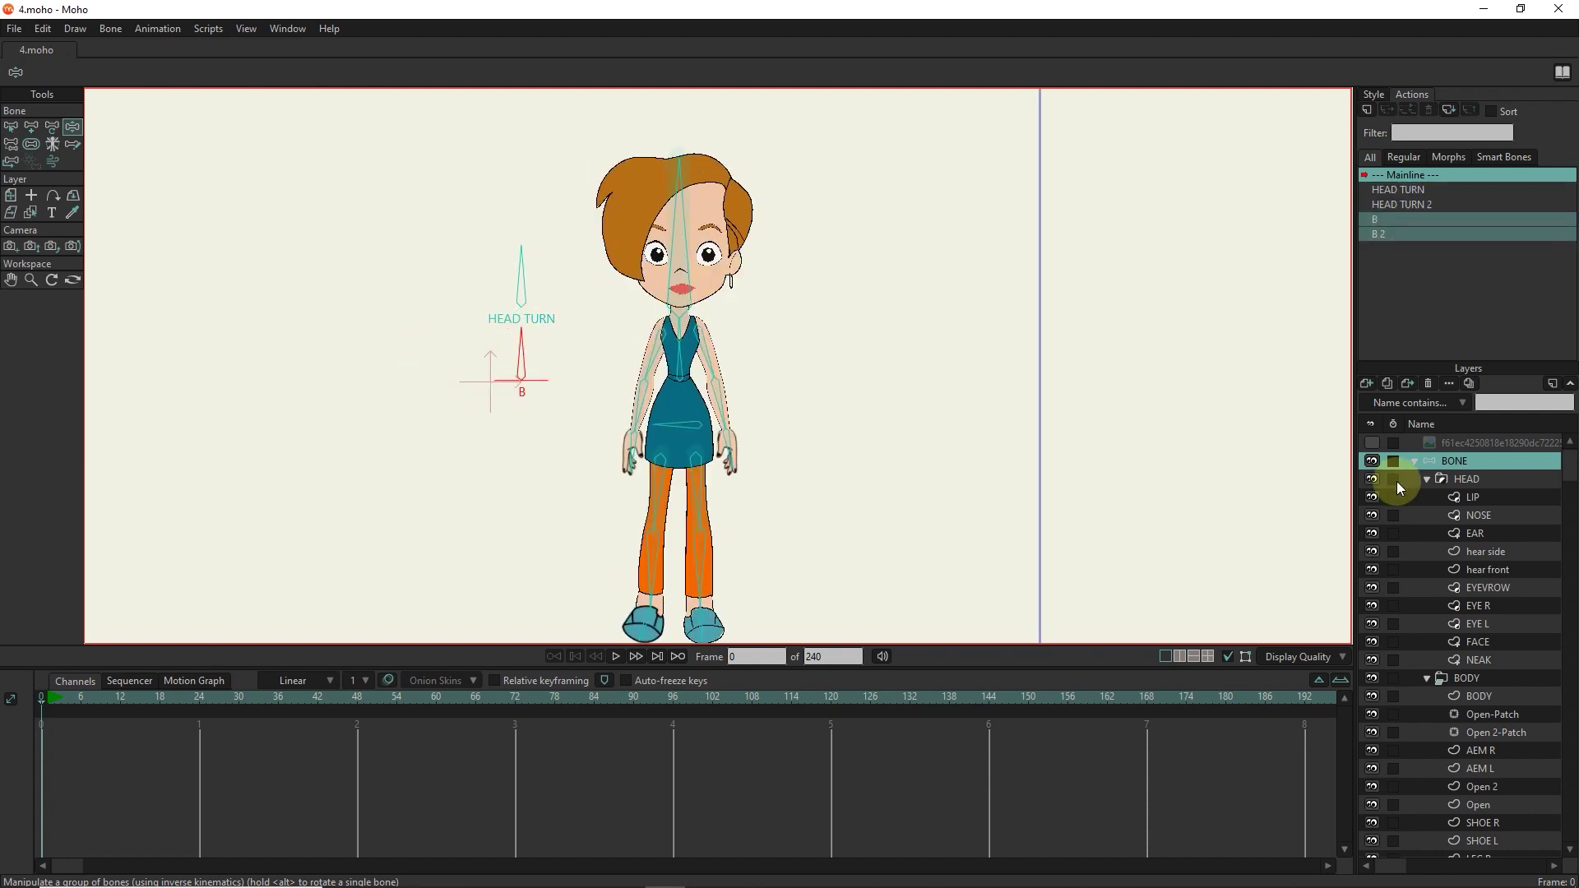
# Show the reference image layer, flip it horizontally and move its side view over the character.
pyautogui.click(1372, 442)
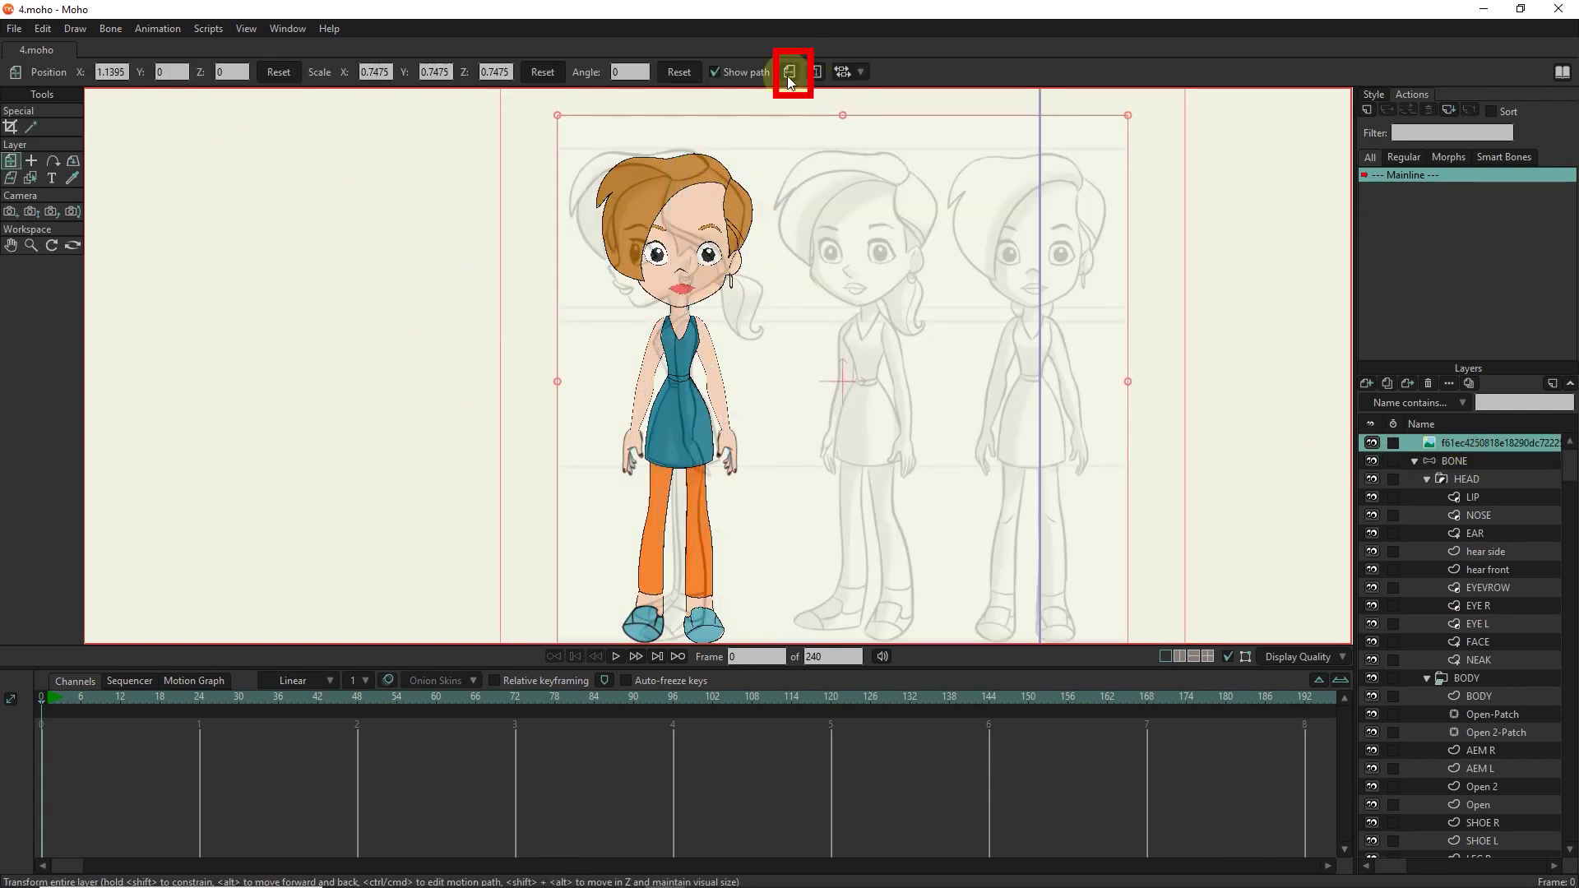
pyautogui.click(790, 72)
pyautogui.scroll(3, 732, 354)
pyautogui.scroll(2, 735, 355)
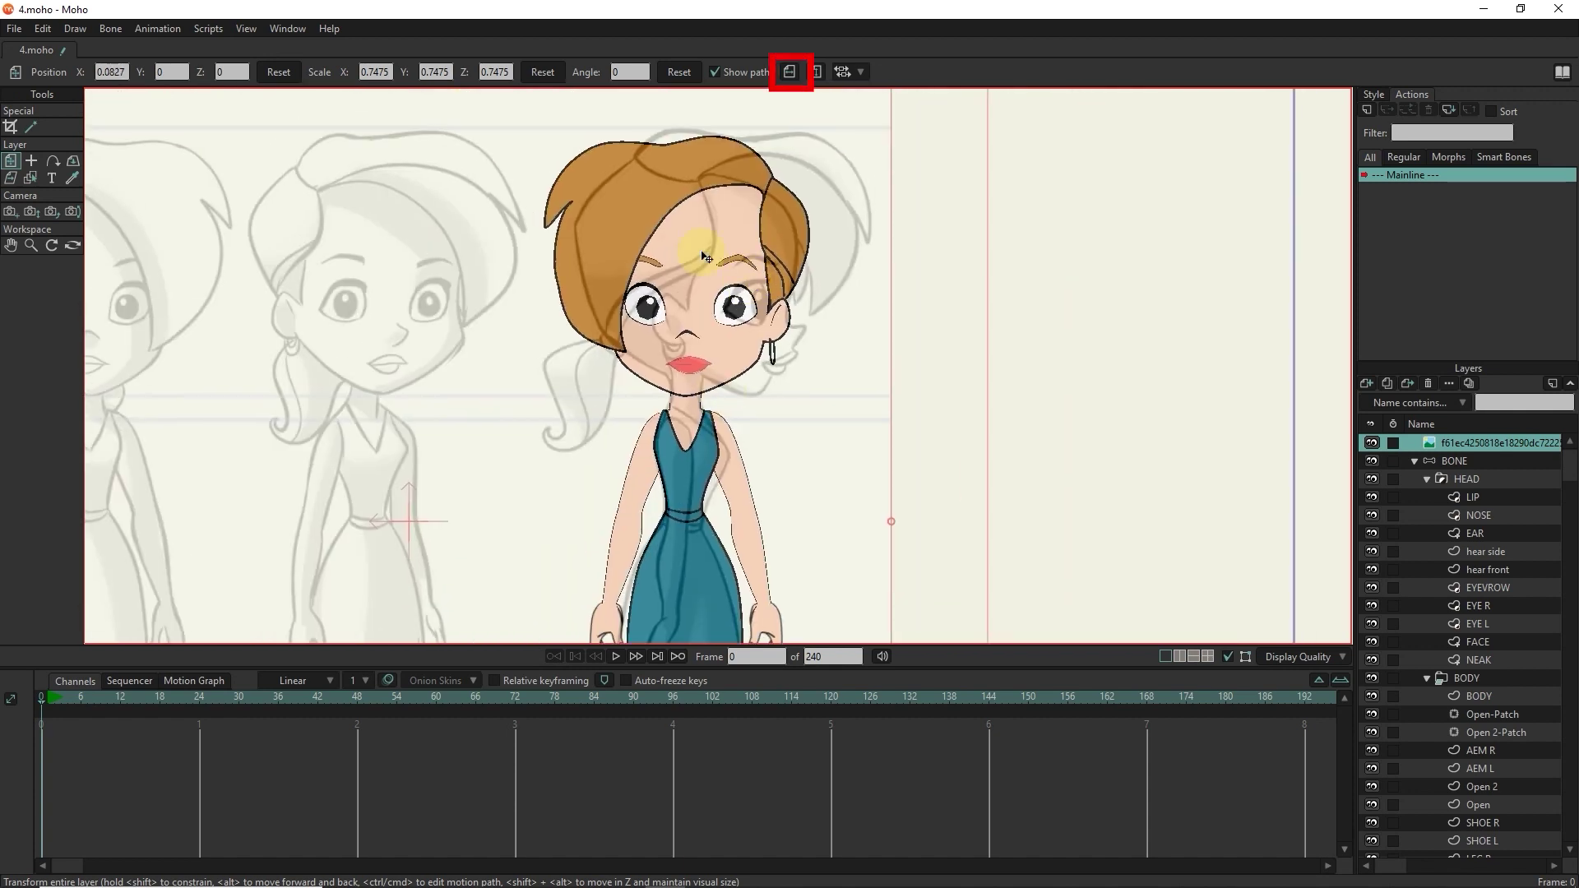
# Open the HEAD TURN 2 action of the BONE layer at frame 48 and move the fringe-side eye onto the other eye.
pyautogui.click(1454, 461)
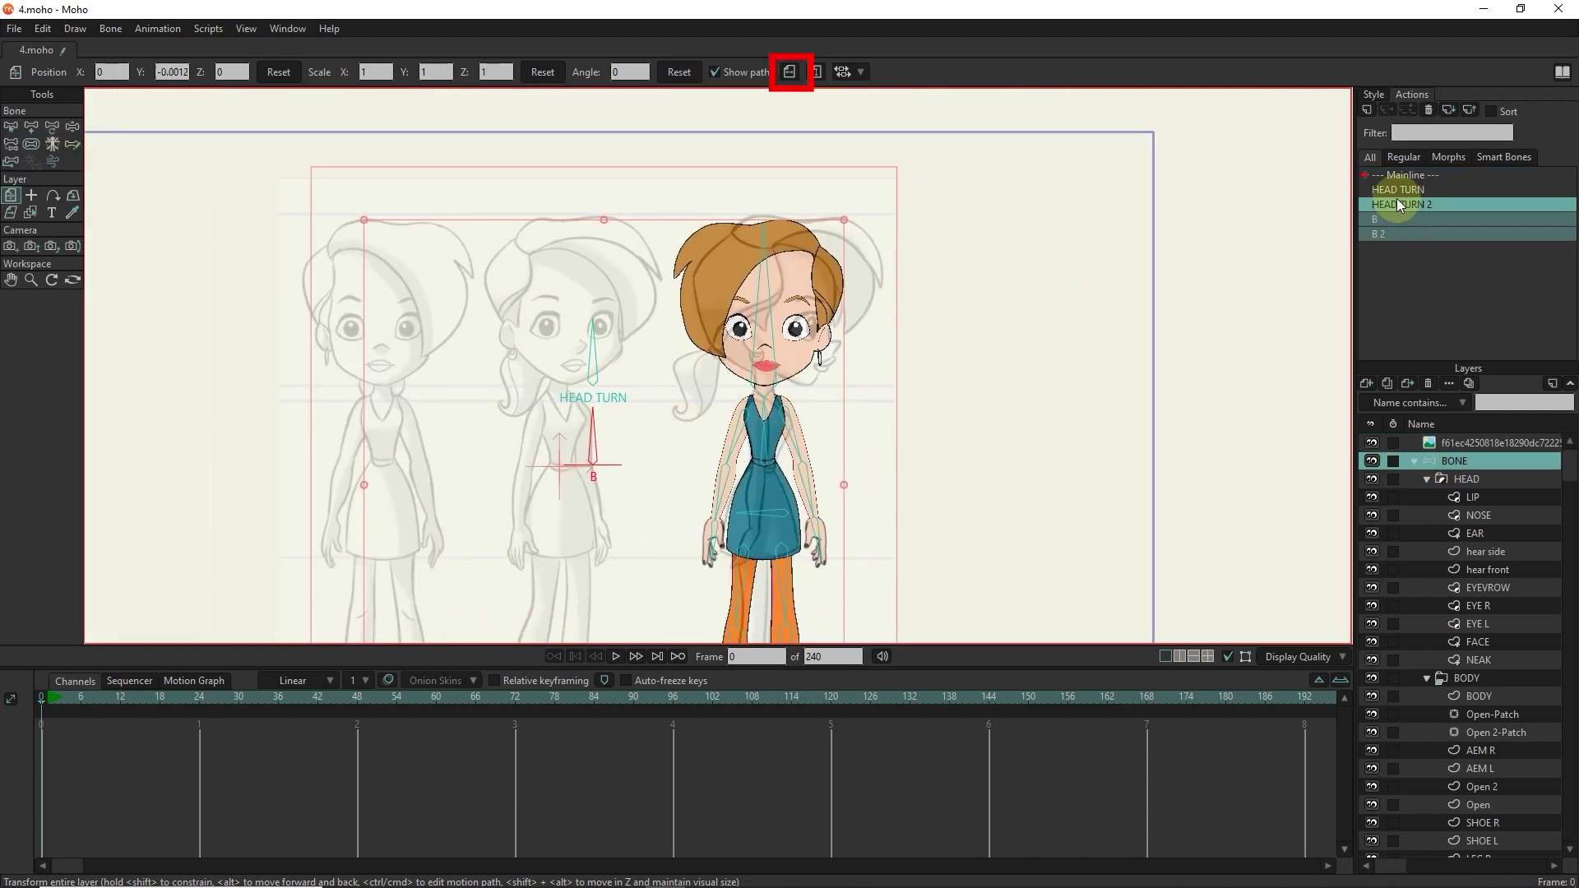
pyautogui.doubleClick(1418, 197)
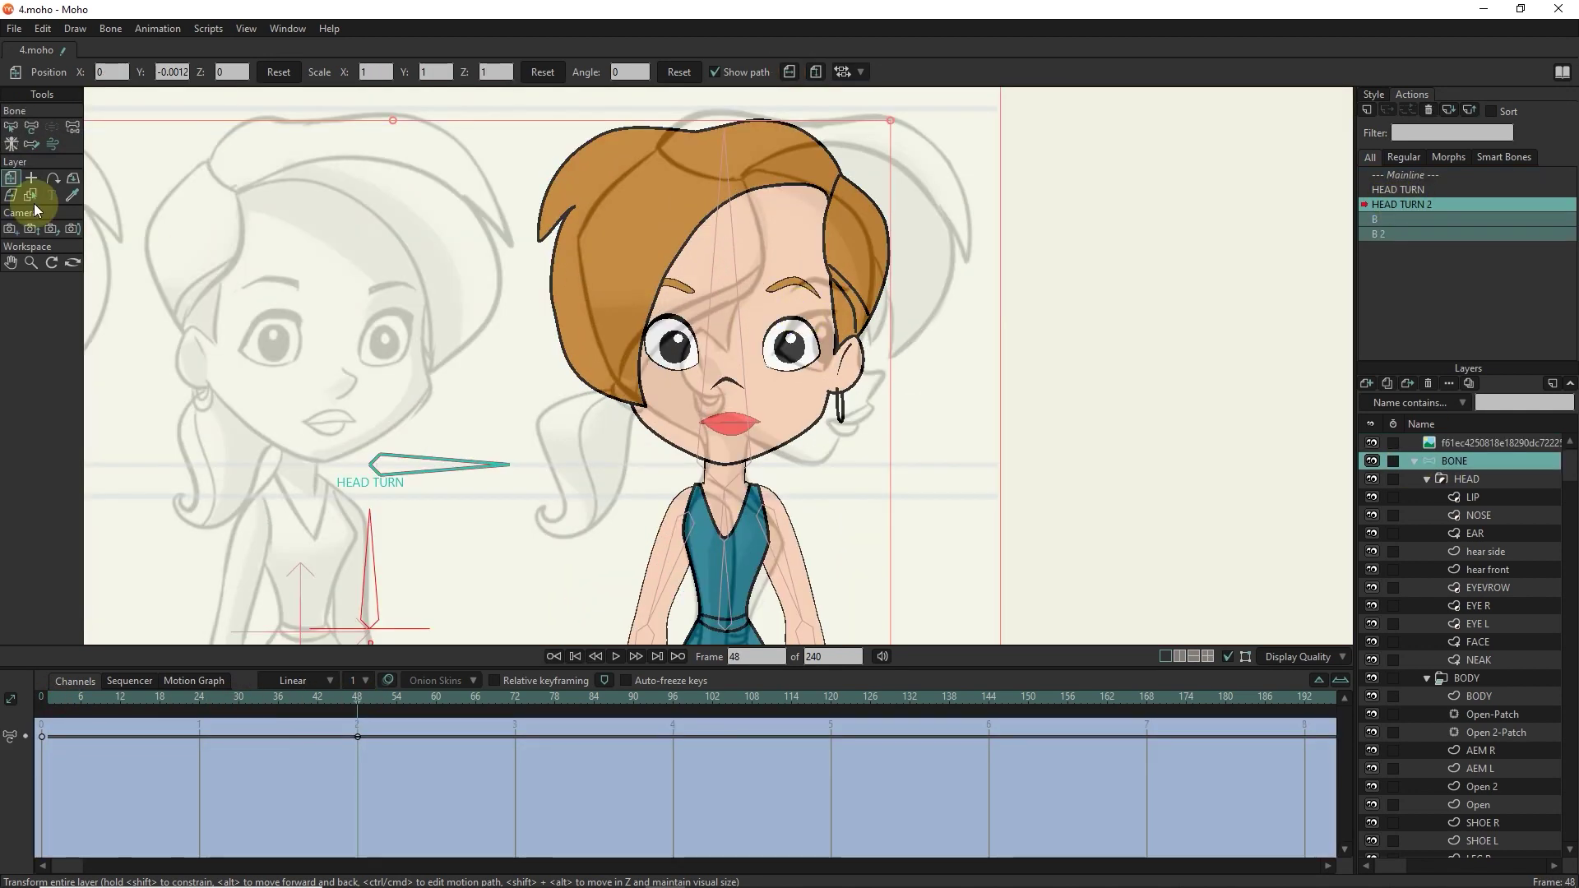
pyautogui.click(687, 346)
pyautogui.moveTo(689, 344); pyautogui.dragTo(785, 363)
pyautogui.hotkey('ctrl', 'z')
pyautogui.hotkey('ctrl', 'shift', 'z')
pyautogui.scroll(3, 811, 342)
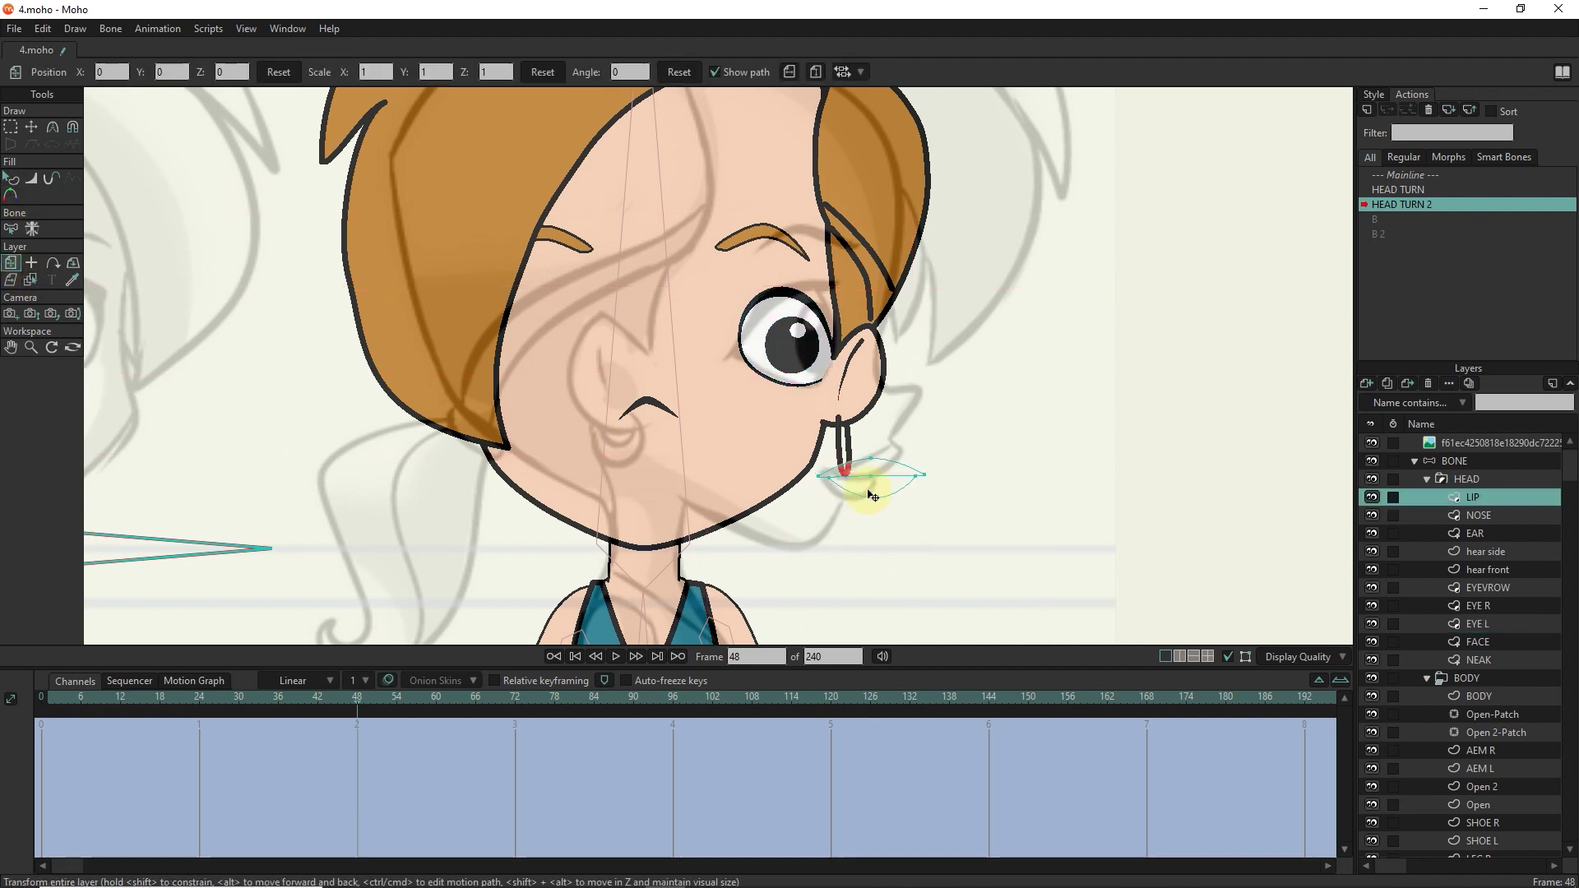
# Move the LIP and NOSE layers forward to the mouth and nose of the flipped side-view reference.
pyautogui.click(862, 482)
pyautogui.hotkey('ctrl', 'alt')
pyautogui.scroll(-2, 722, 134)
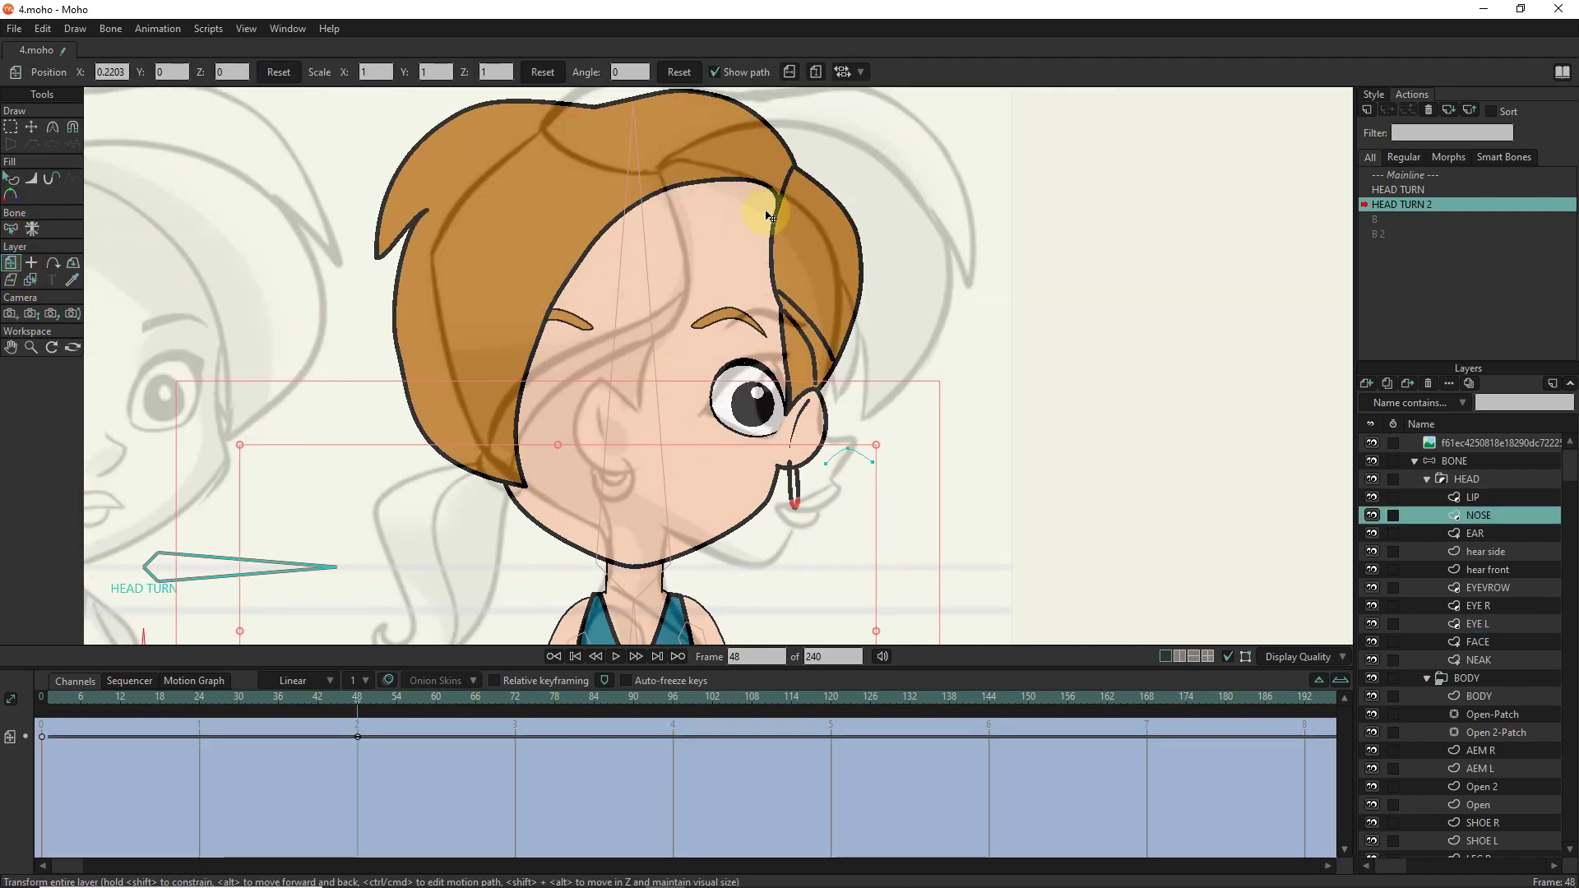
# Pull the front points of the FACE outline out to form the protruding nose of the reference profile.
pyautogui.click(543, 206)
pyautogui.keyDown('ctrl'); pyautogui.keyDown('alt'); pyautogui.click(757, 487); pyautogui.keyUp('alt'); pyautogui.keyUp('ctrl')
pyautogui.moveTo(744, 523); pyautogui.dragTo(814, 458)
pyautogui.scroll(2, 814, 459)
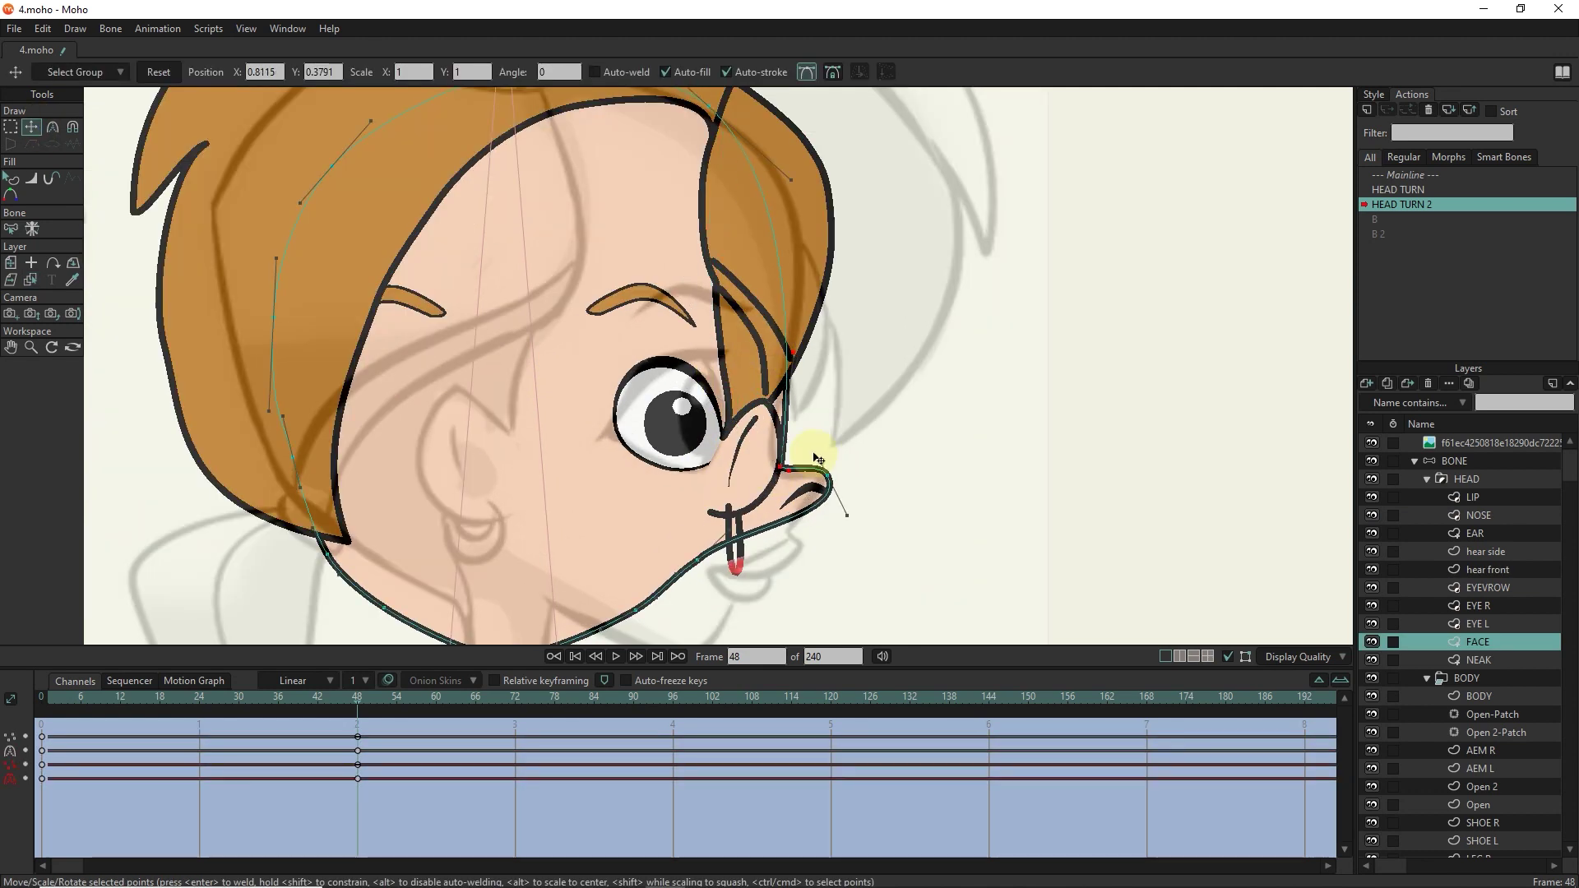
# Shape the FACE outline's nose tip, chin, jaw and back of the head to the side-view reference.
pyautogui.scroll(-2, 845, 479)
pyautogui.moveTo(691, 458); pyautogui.dragTo(786, 348)
pyautogui.moveTo(594, 474); pyautogui.dragTo(655, 511)
pyautogui.moveTo(467, 520); pyautogui.dragTo(504, 476)
pyautogui.moveTo(343, 470); pyautogui.dragTo(294, 422)
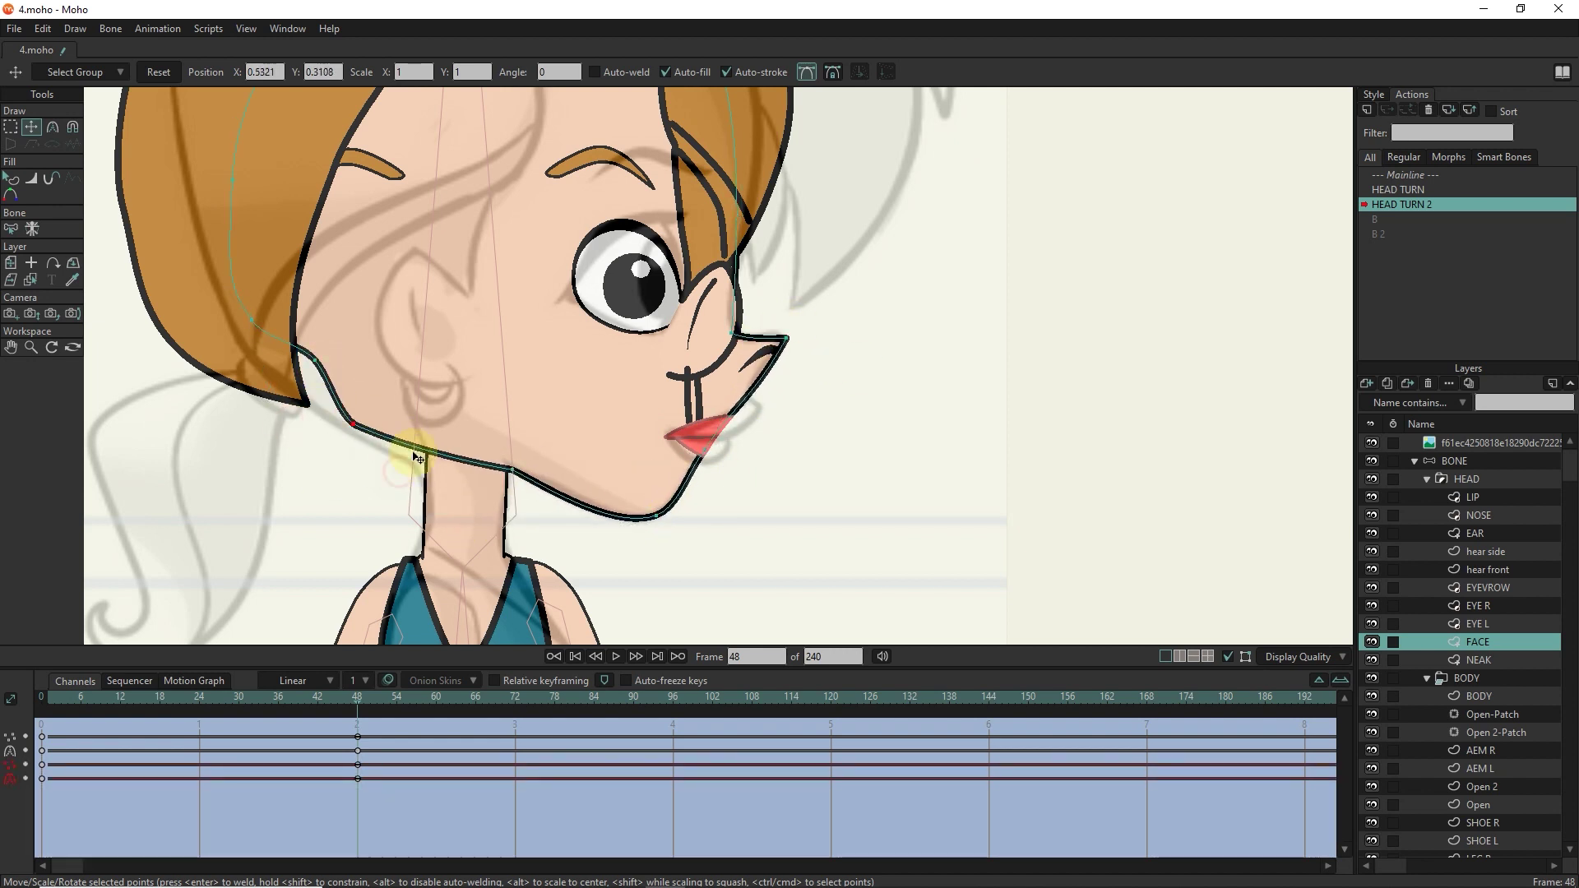
pyautogui.scroll(-1, 415, 458)
pyautogui.scroll(-2, 353, 363)
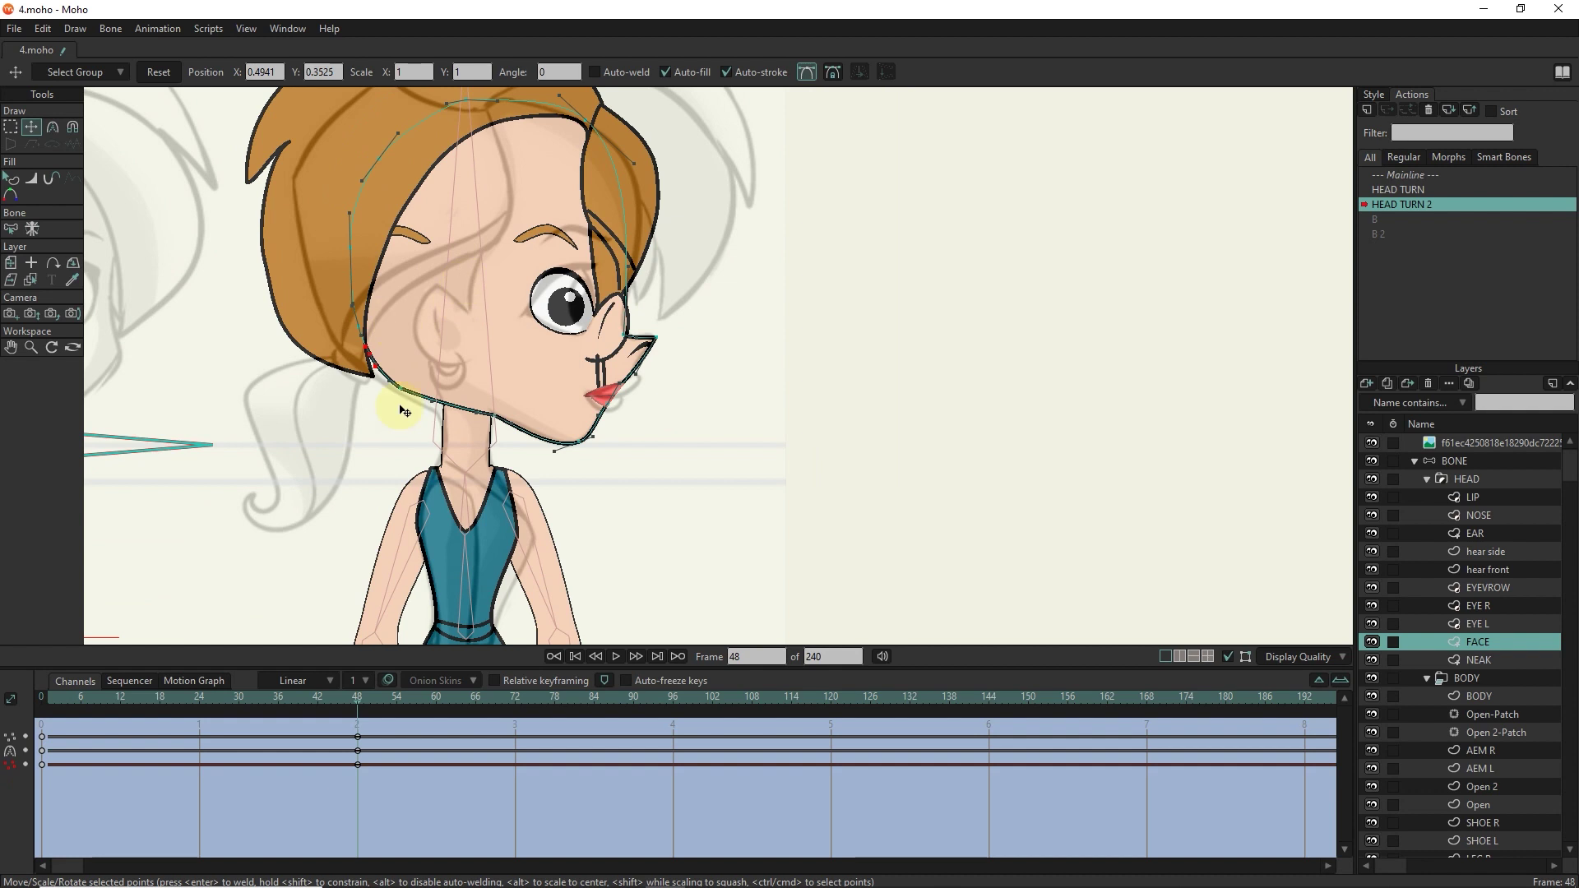
# Sharpen the FACE outline's nose bridge with the Curvature tool and refine the nose tip.
pyautogui.scroll(3, 527, 395)
pyautogui.click(665, 298)
pyautogui.press('c')
pyautogui.scroll(2, 623, 284)
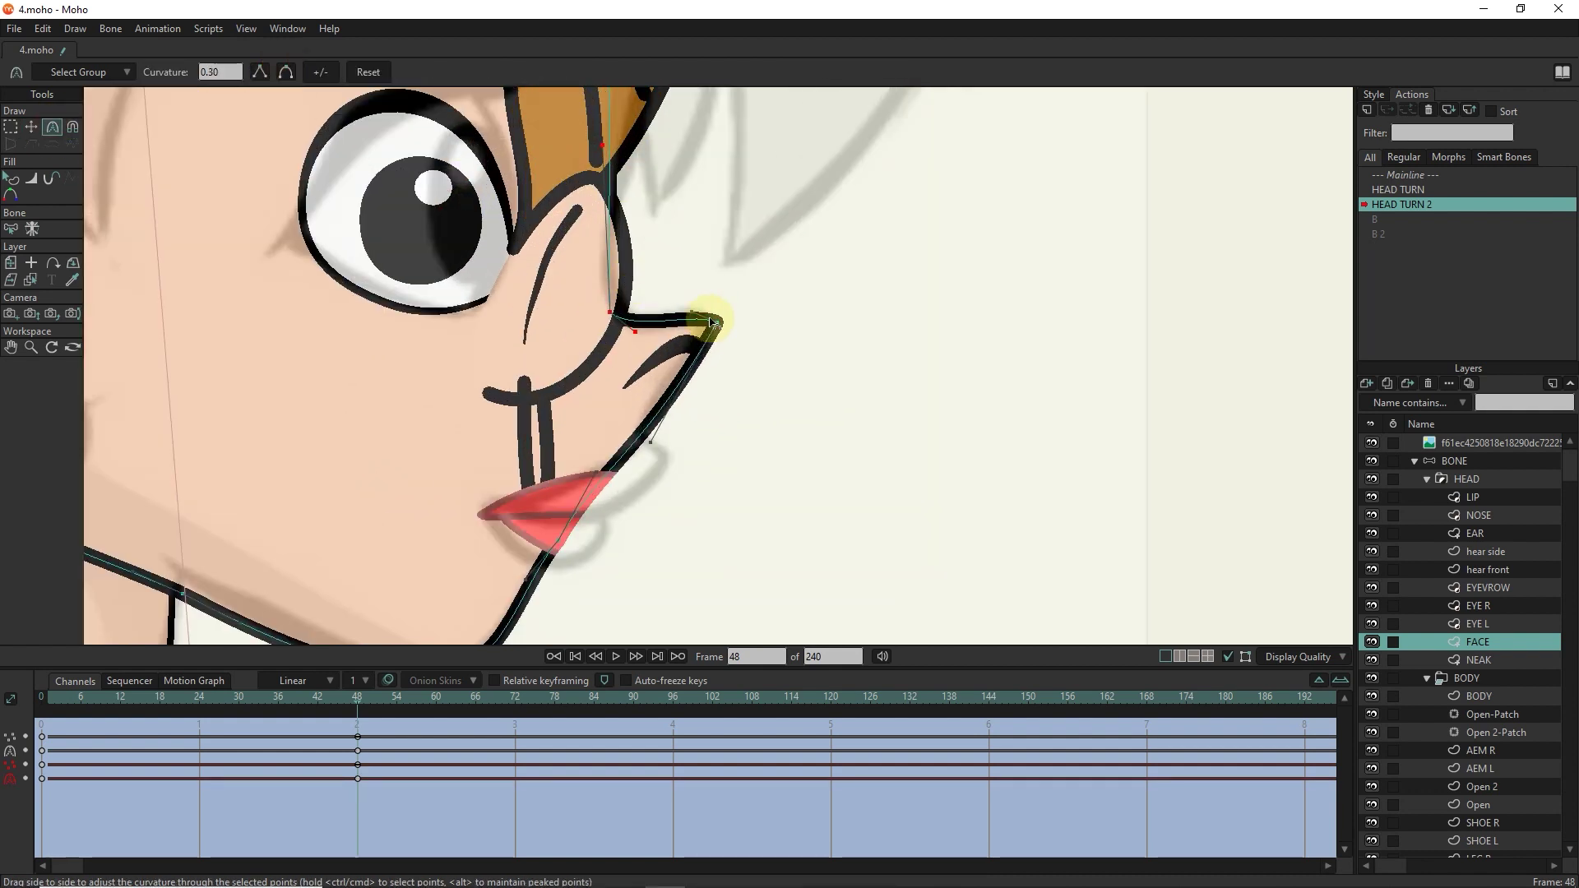
pyautogui.scroll(-3, 713, 323)
pyautogui.press('t')
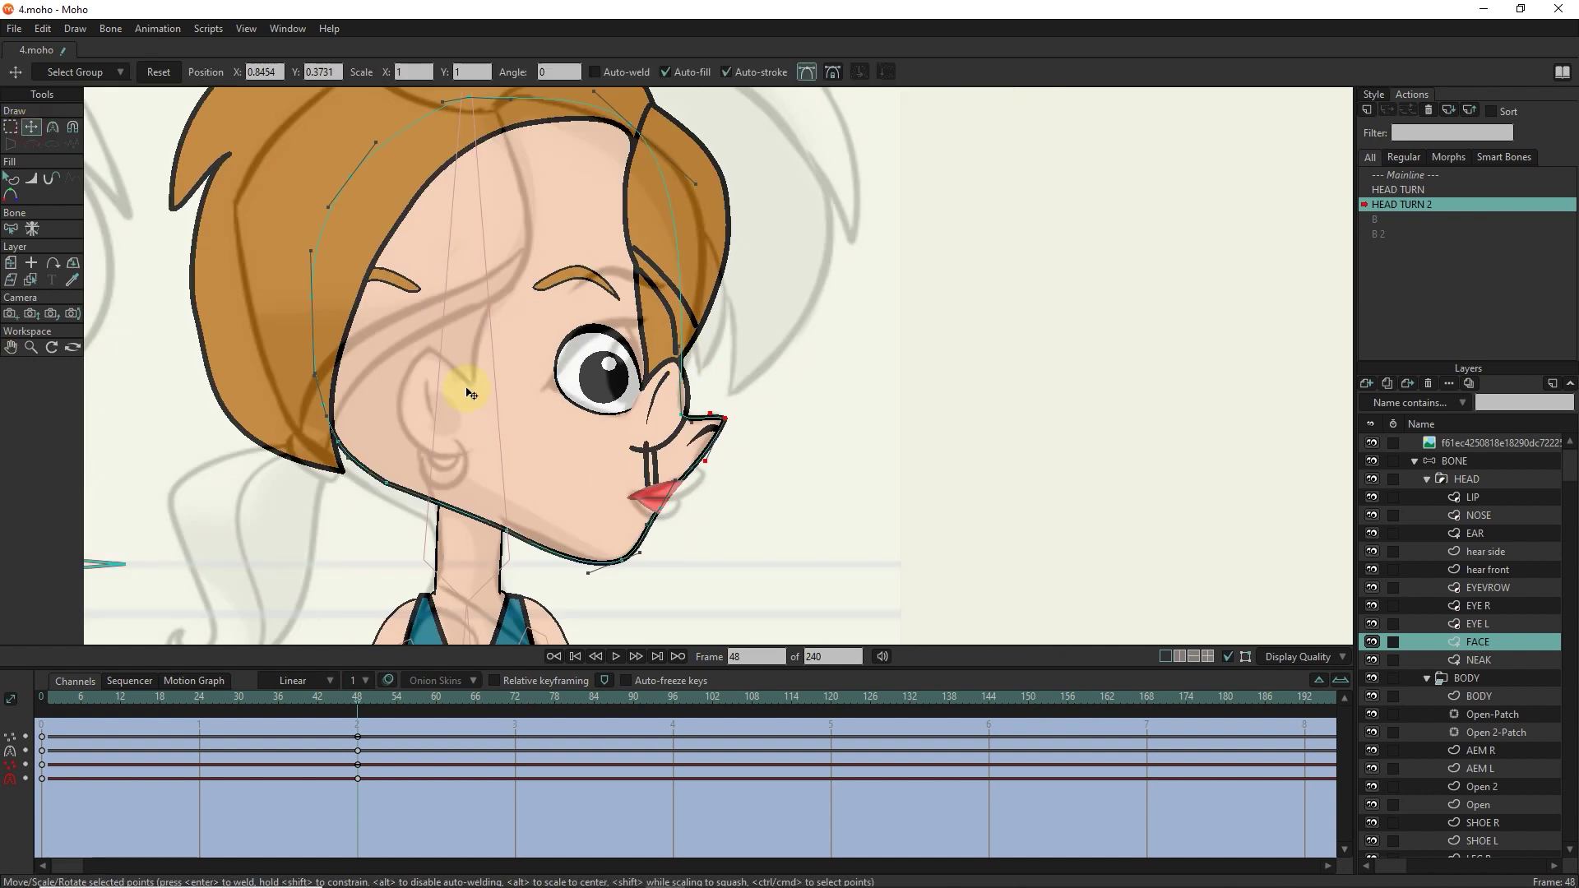
# Move the EAR layer off the face into the empty space in front of the profile.
pyautogui.scroll(2, 653, 458)
pyautogui.press('m')
pyautogui.keyDown('ctrl'); pyautogui.keyDown('alt'); pyautogui.click(681, 398); pyautogui.keyUp('alt'); pyautogui.keyUp('ctrl')
pyautogui.moveTo(681, 398); pyautogui.dragTo(929, 415)
pyautogui.scroll(-2, 929, 415)
pyautogui.scroll(3, 757, 325)
pyautogui.hotkey('ctrl', 'alt')
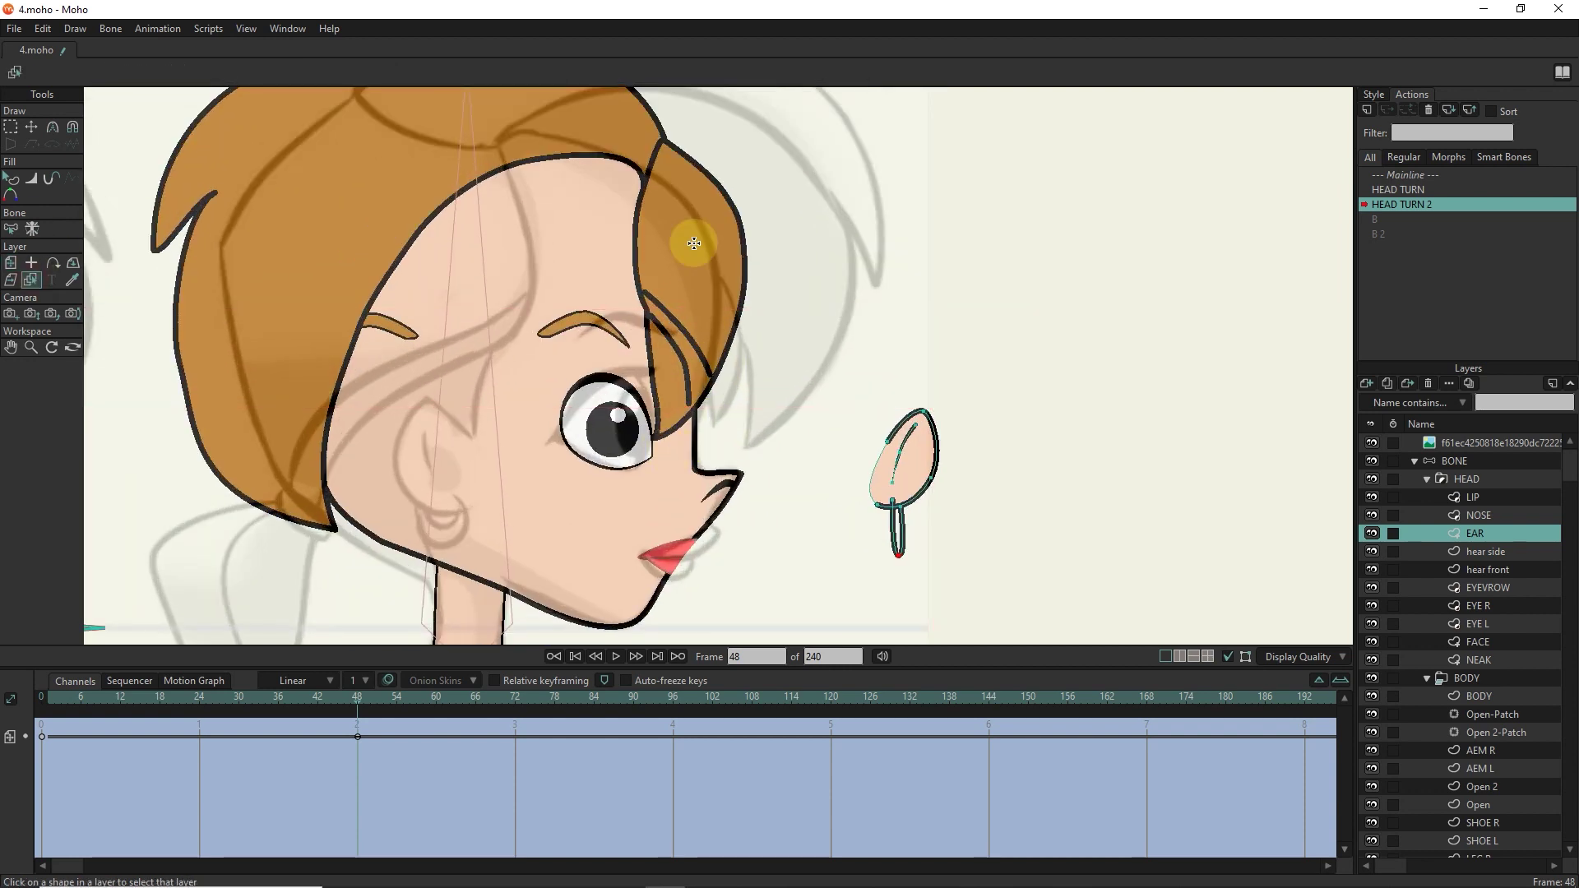
# Stretch the hear side layer's outer outline and pointed tips forward to the reference fringe.
pyautogui.keyDown('ctrl'); pyautogui.keyDown('alt'); pyautogui.click(693, 242); pyautogui.keyUp('alt'); pyautogui.keyUp('ctrl')
pyautogui.scroll(-1, 693, 243)
pyautogui.press('t')
pyautogui.moveTo(712, 338); pyautogui.dragTo(814, 339)
pyautogui.scroll(1, 700, 432)
pyautogui.moveTo(867, 398); pyautogui.dragTo(800, 267)
pyautogui.moveTo(700, 254); pyautogui.dragTo(873, 393)
pyautogui.scroll(3, 768, 476)
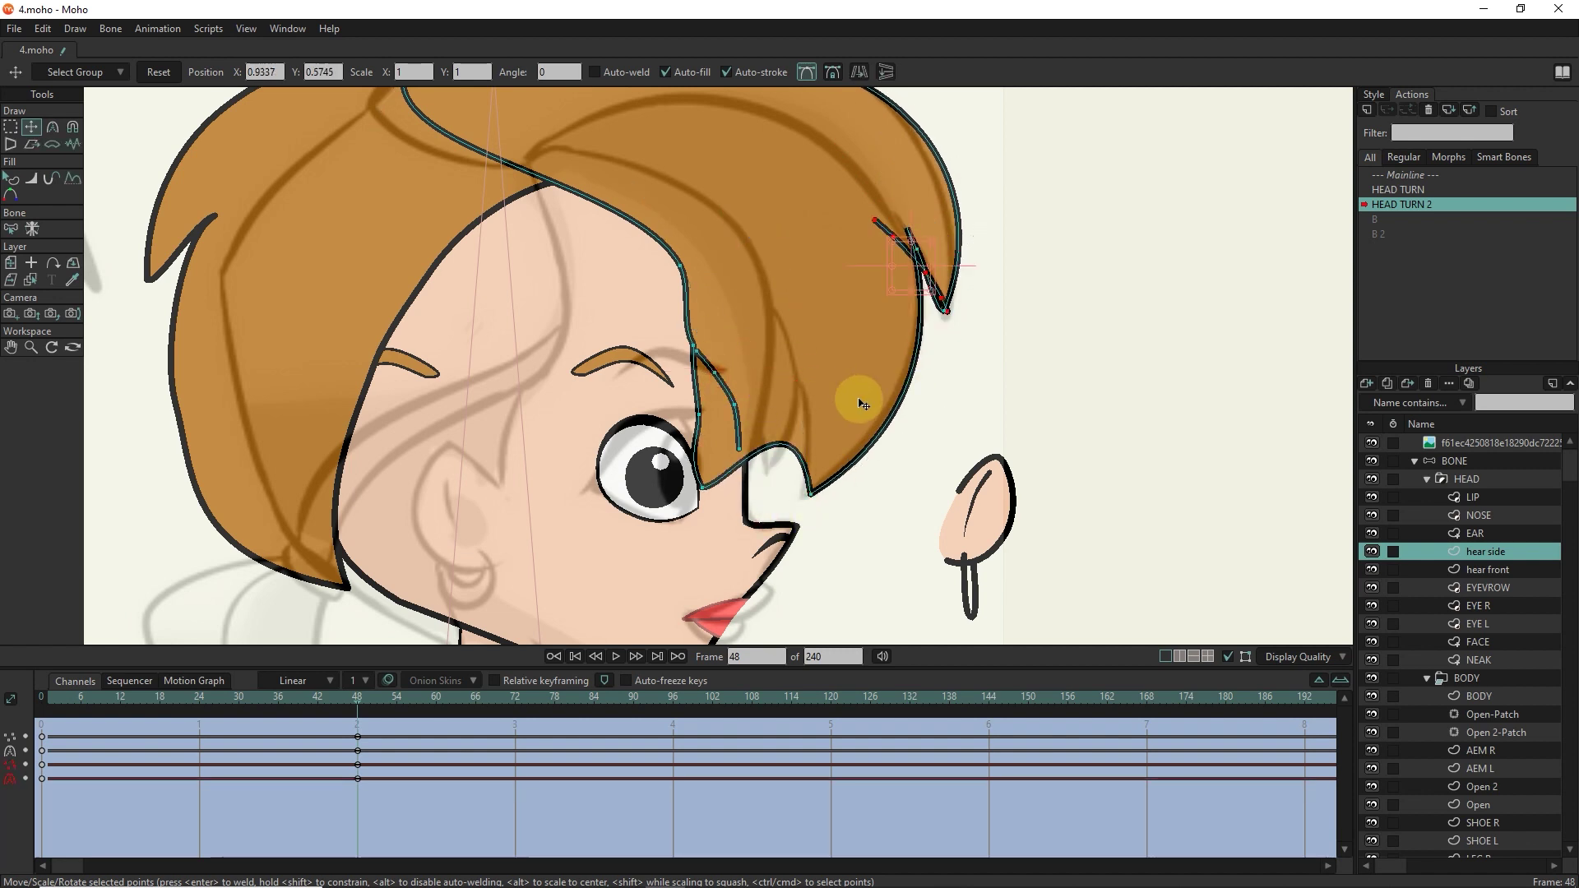
# Move the hear side strand lines into the front lock and raise the fringe's inner edge points.
pyautogui.moveTo(733, 398); pyautogui.dragTo(738, 392)
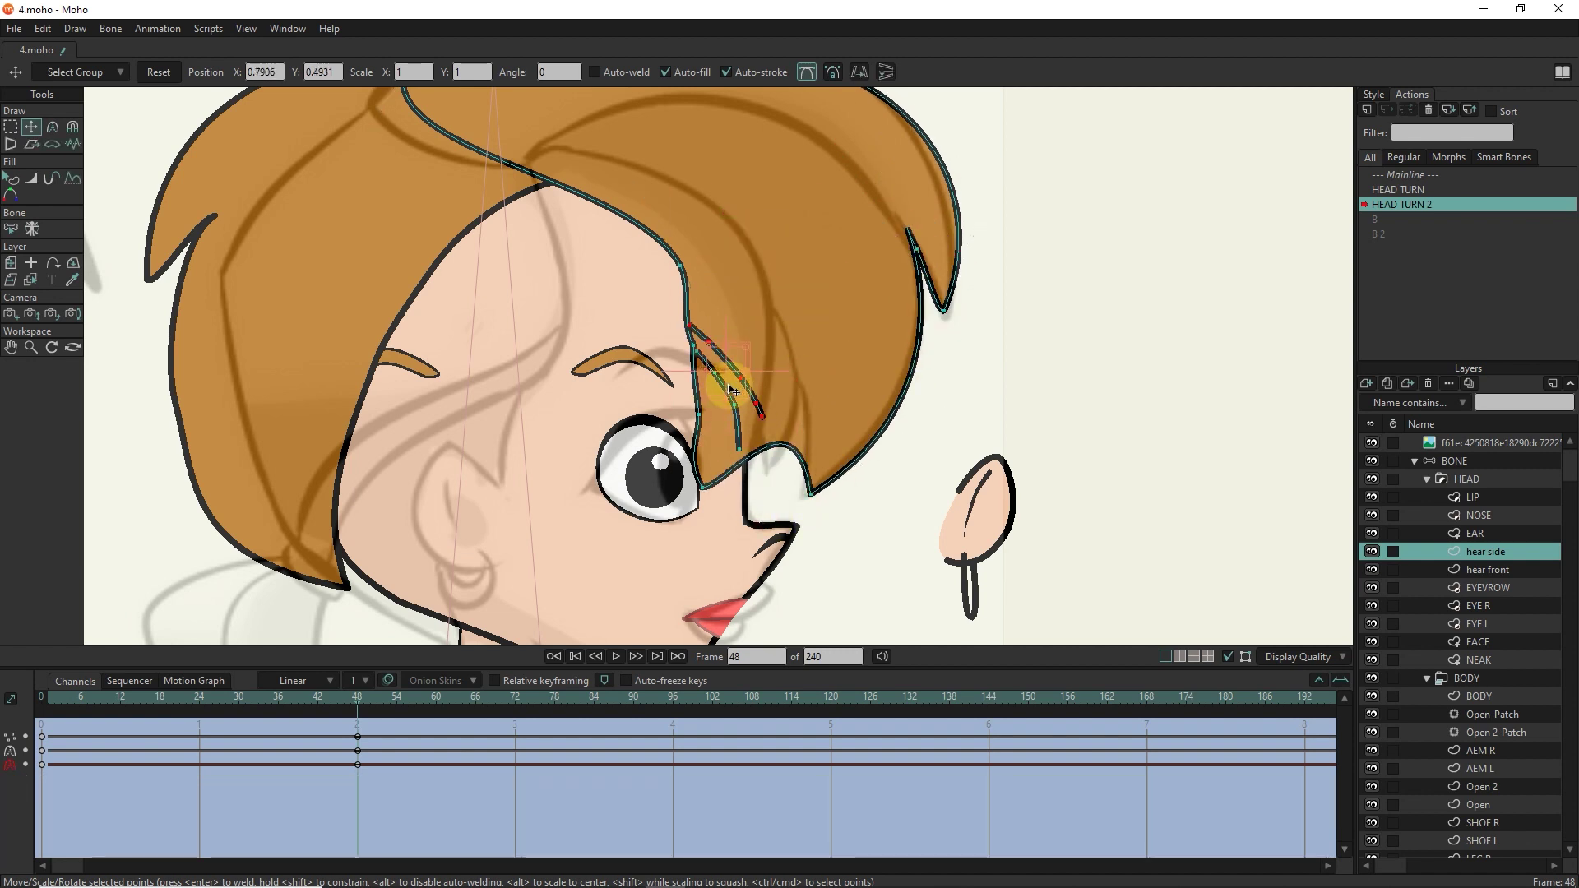
pyautogui.moveTo(712, 491); pyautogui.dragTo(724, 347)
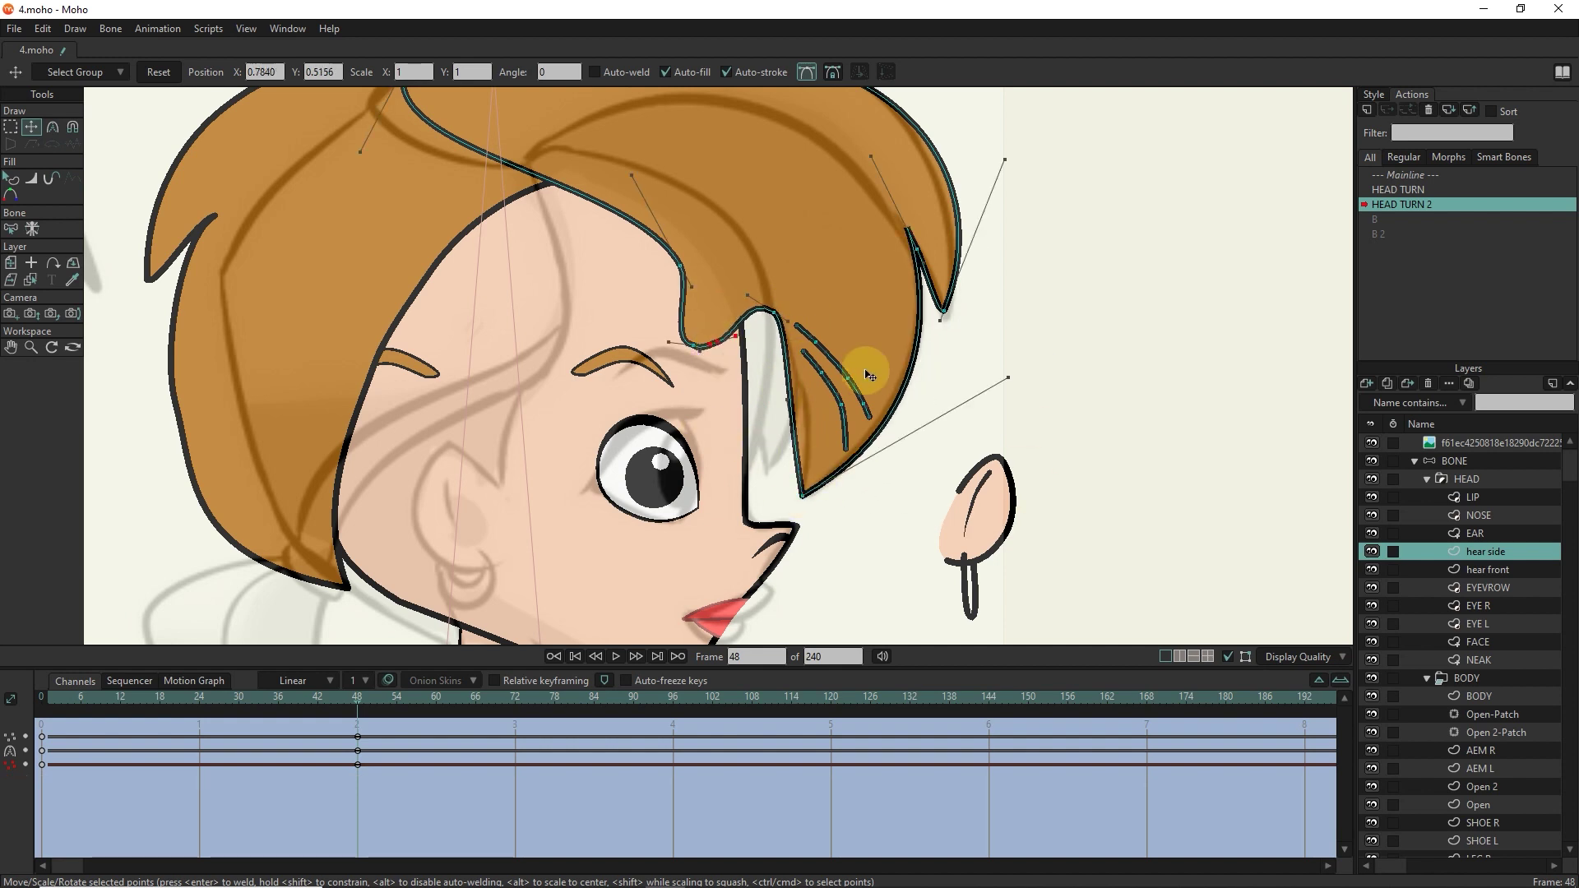
pyautogui.scroll(-1, 606, 234)
pyautogui.moveTo(600, 230); pyautogui.dragTo(547, 202)
pyautogui.moveTo(574, 366); pyautogui.dragTo(682, 418)
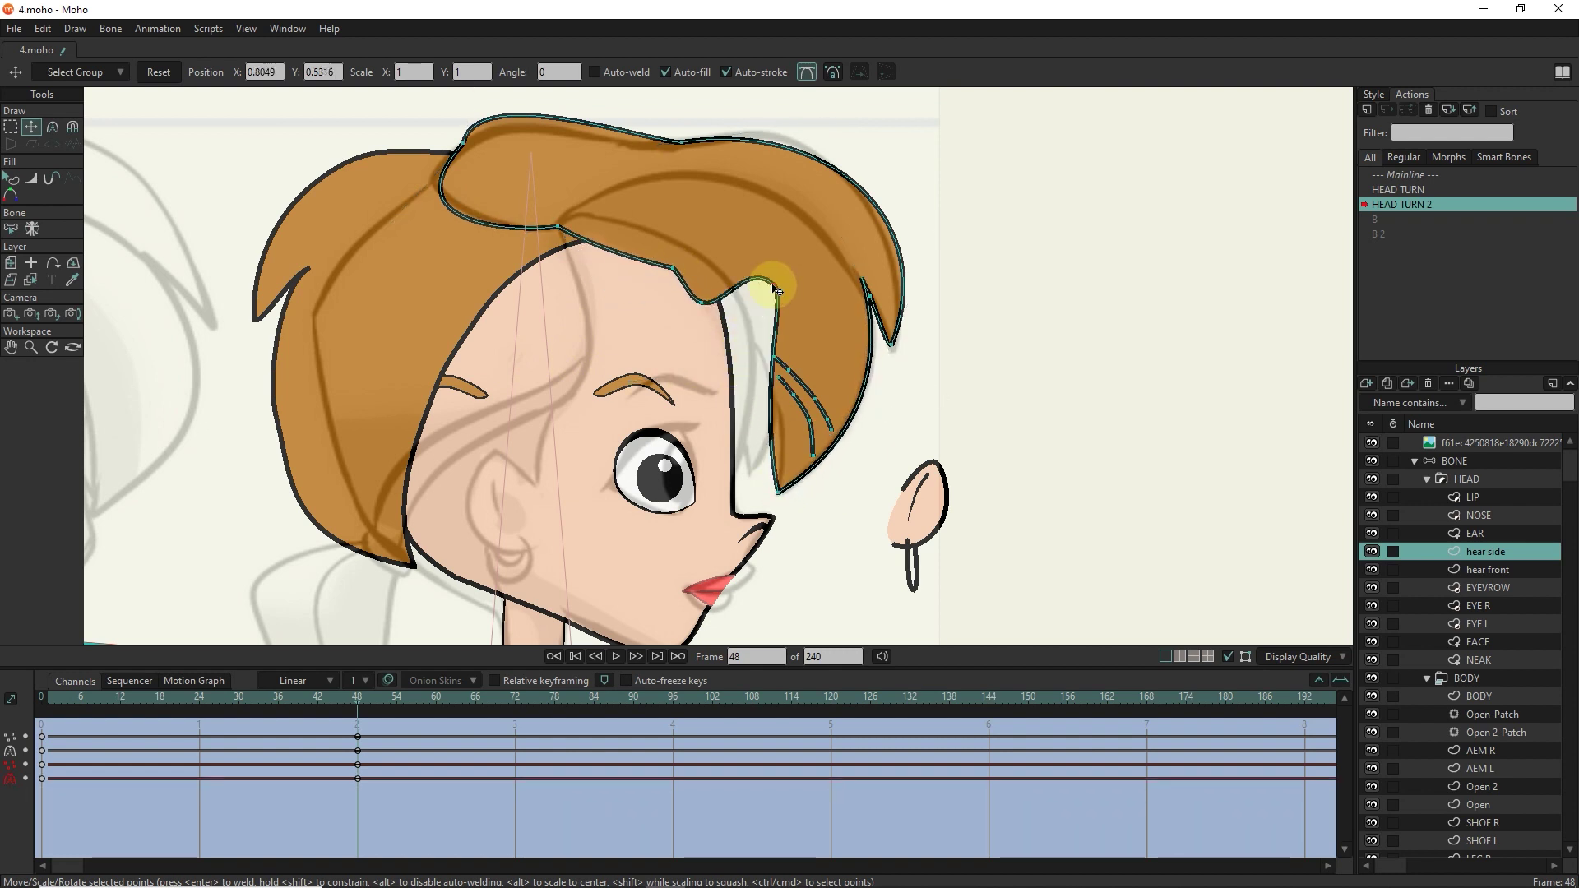
# Pull the upper forehead point of the FACE outline forward to the reference profile.
pyautogui.keyDown('alt'); pyautogui.rightClick(791, 397); pyautogui.keyUp('alt')
pyautogui.moveTo(687, 241); pyautogui.dragTo(744, 294)
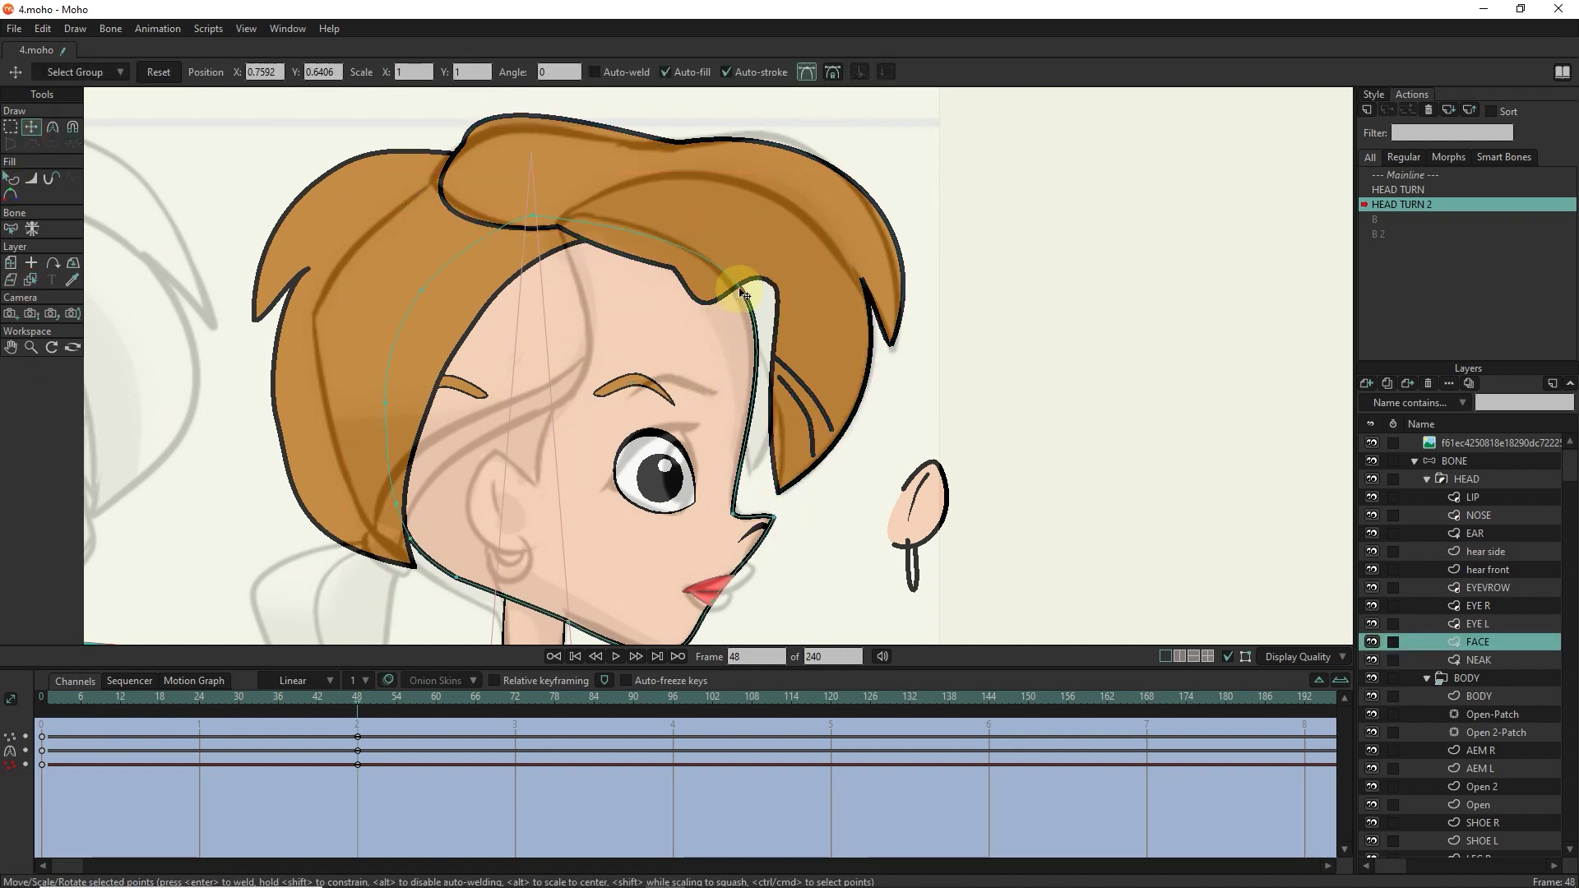
# Fit the hear side layer's inner edge to the forehead and reposition its upper strand line along the reference fringe.
pyautogui.keyDown('alt'); pyautogui.rightClick(796, 481); pyautogui.keyUp('alt')
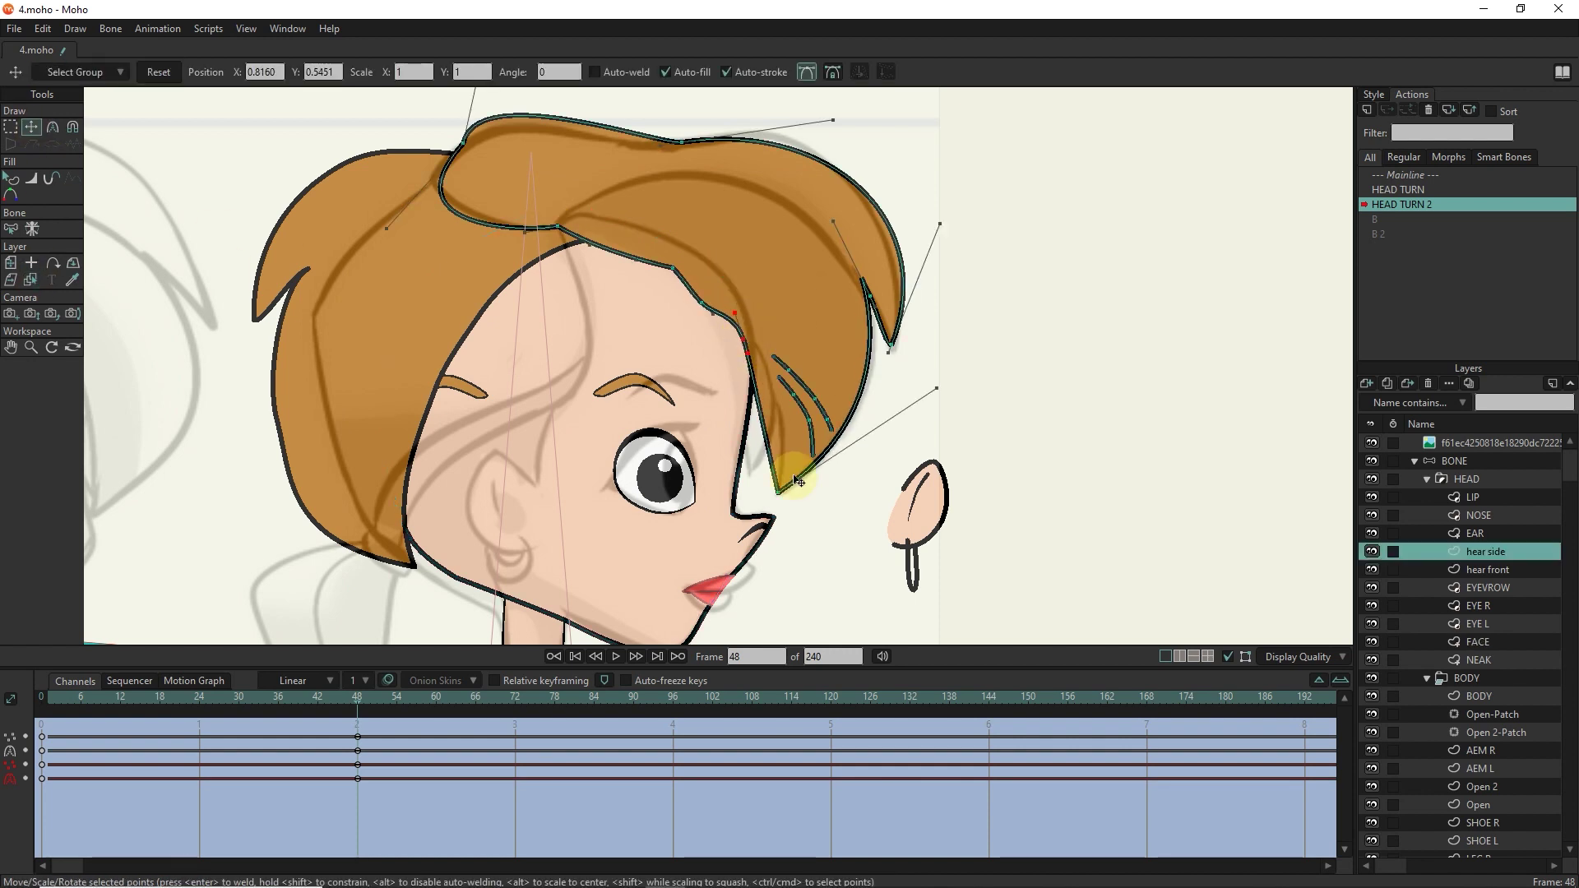
pyautogui.moveTo(763, 307); pyautogui.dragTo(843, 269)
pyautogui.scroll(2, 789, 260)
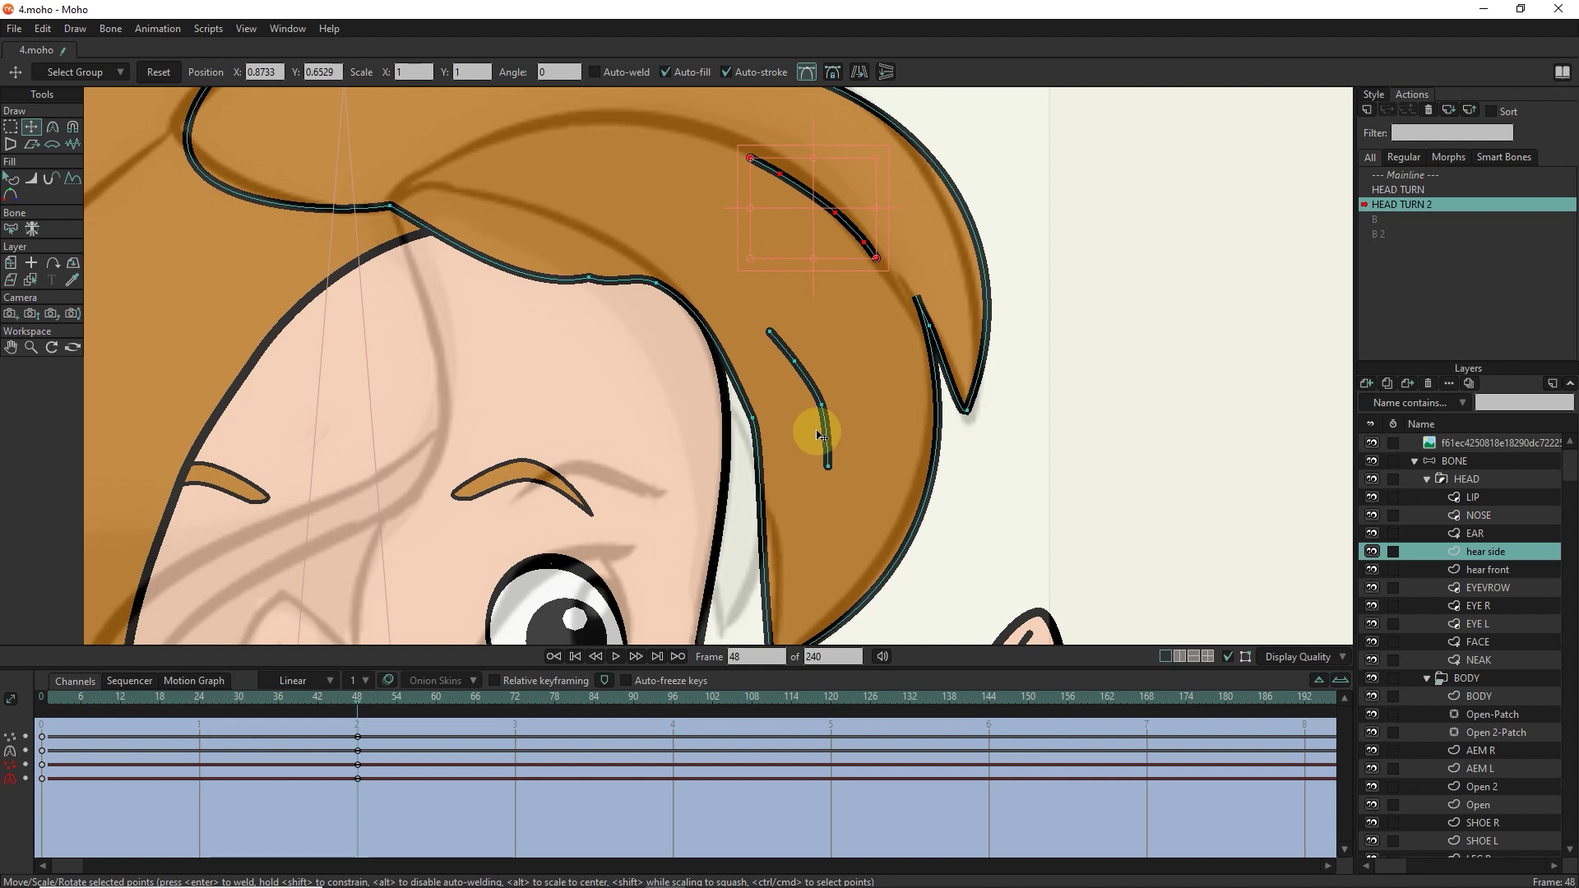
pyautogui.scroll(-3, 521, 546)
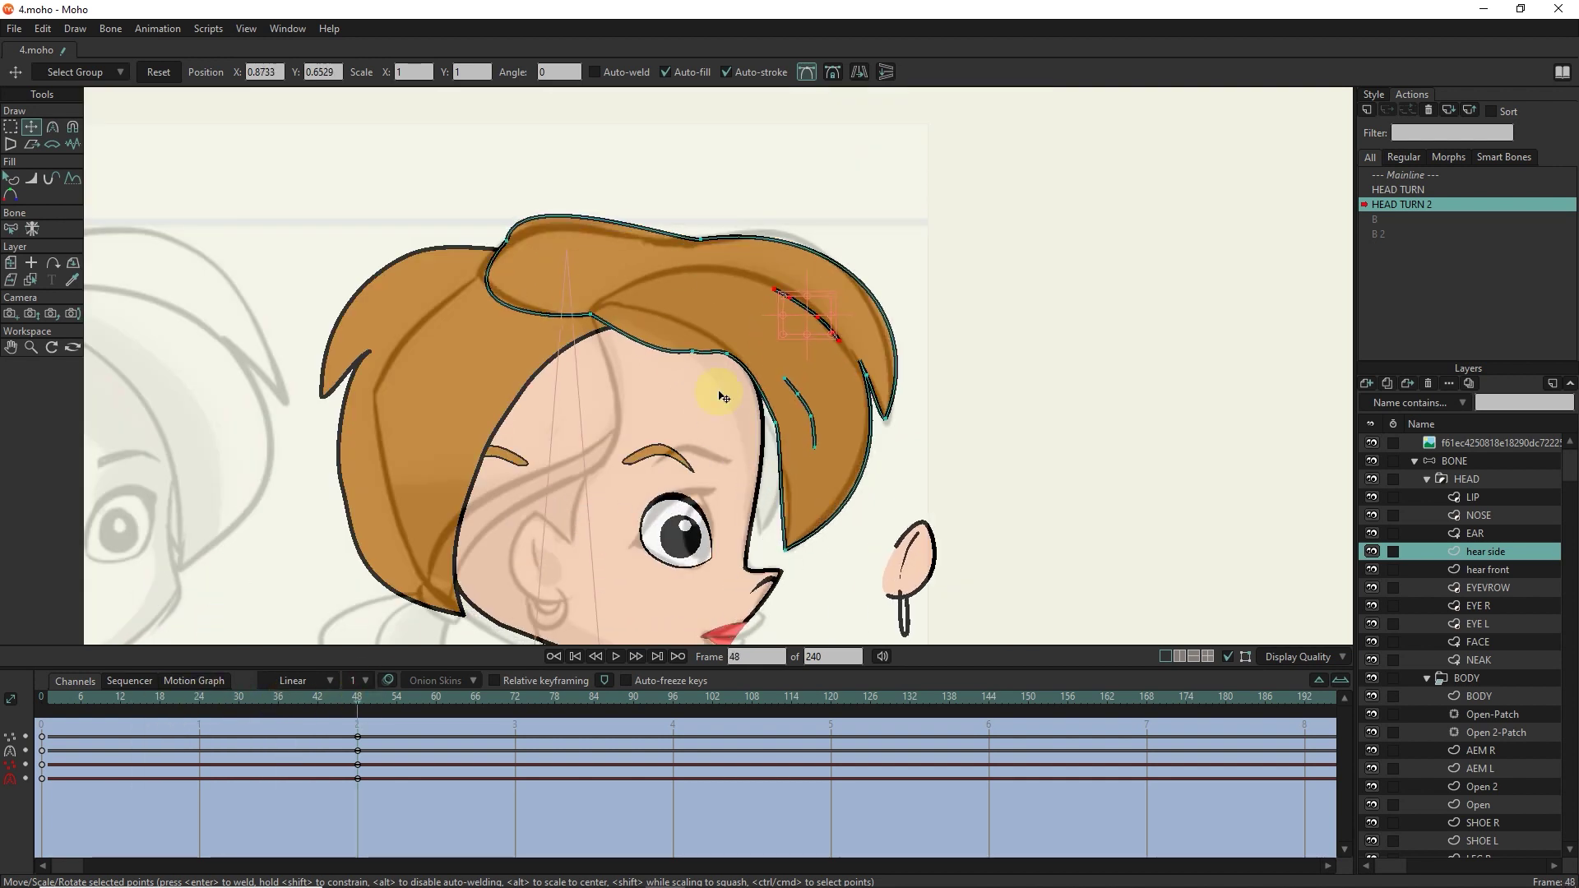
pyautogui.moveTo(690, 357); pyautogui.dragTo(699, 301)
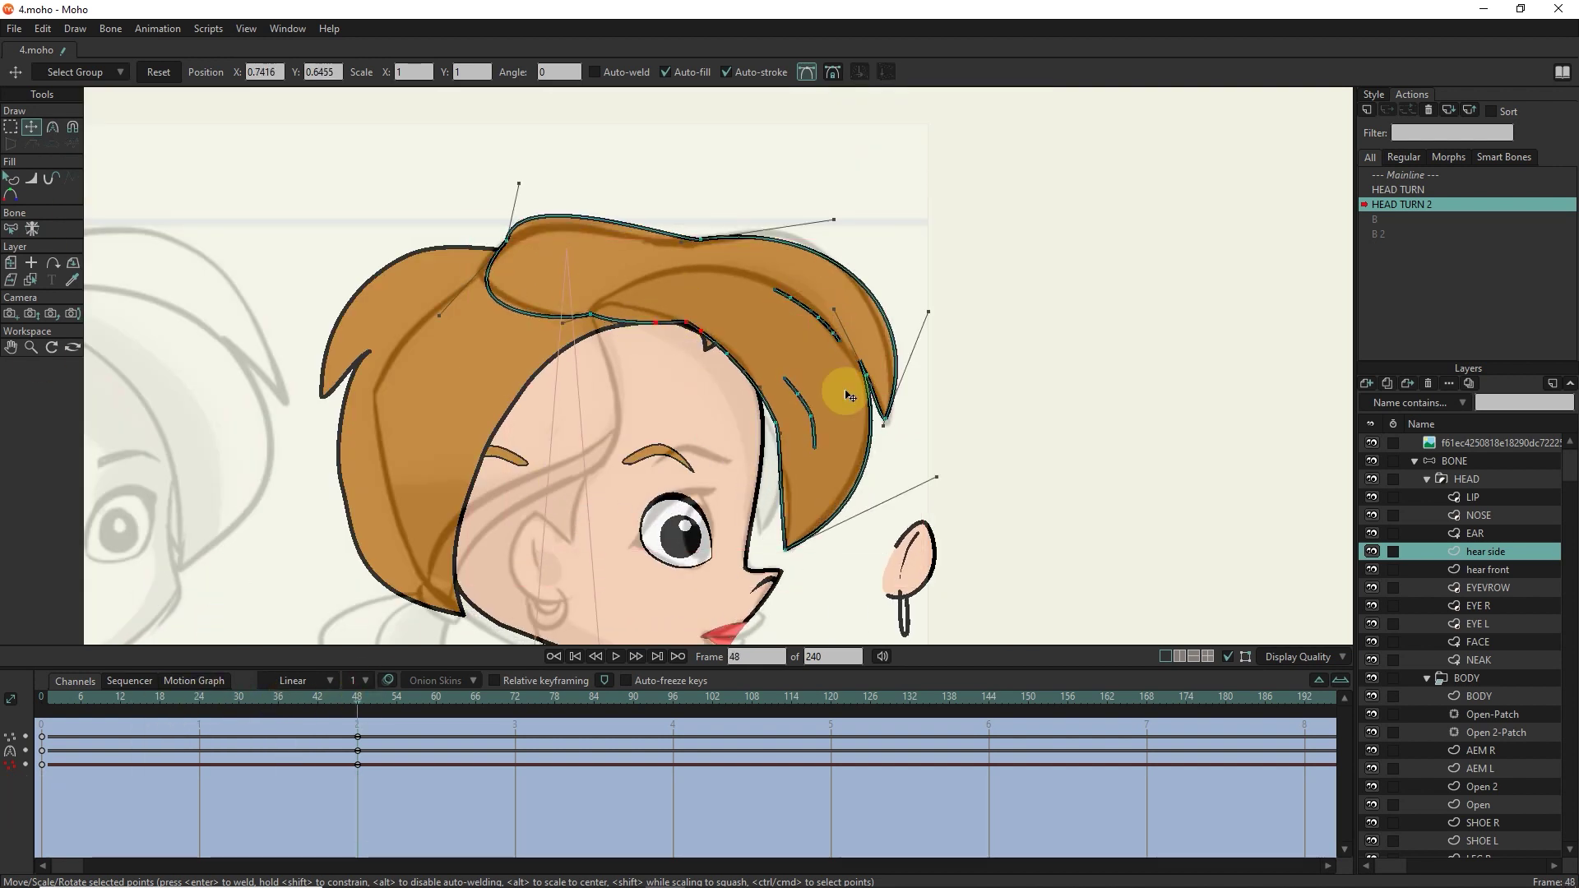
pyautogui.click(688, 310)
# Adjust the hear front outline at the crown and forehead, and shift the EYEVROW layer toward the reference brow.
pyautogui.click(477, 257)
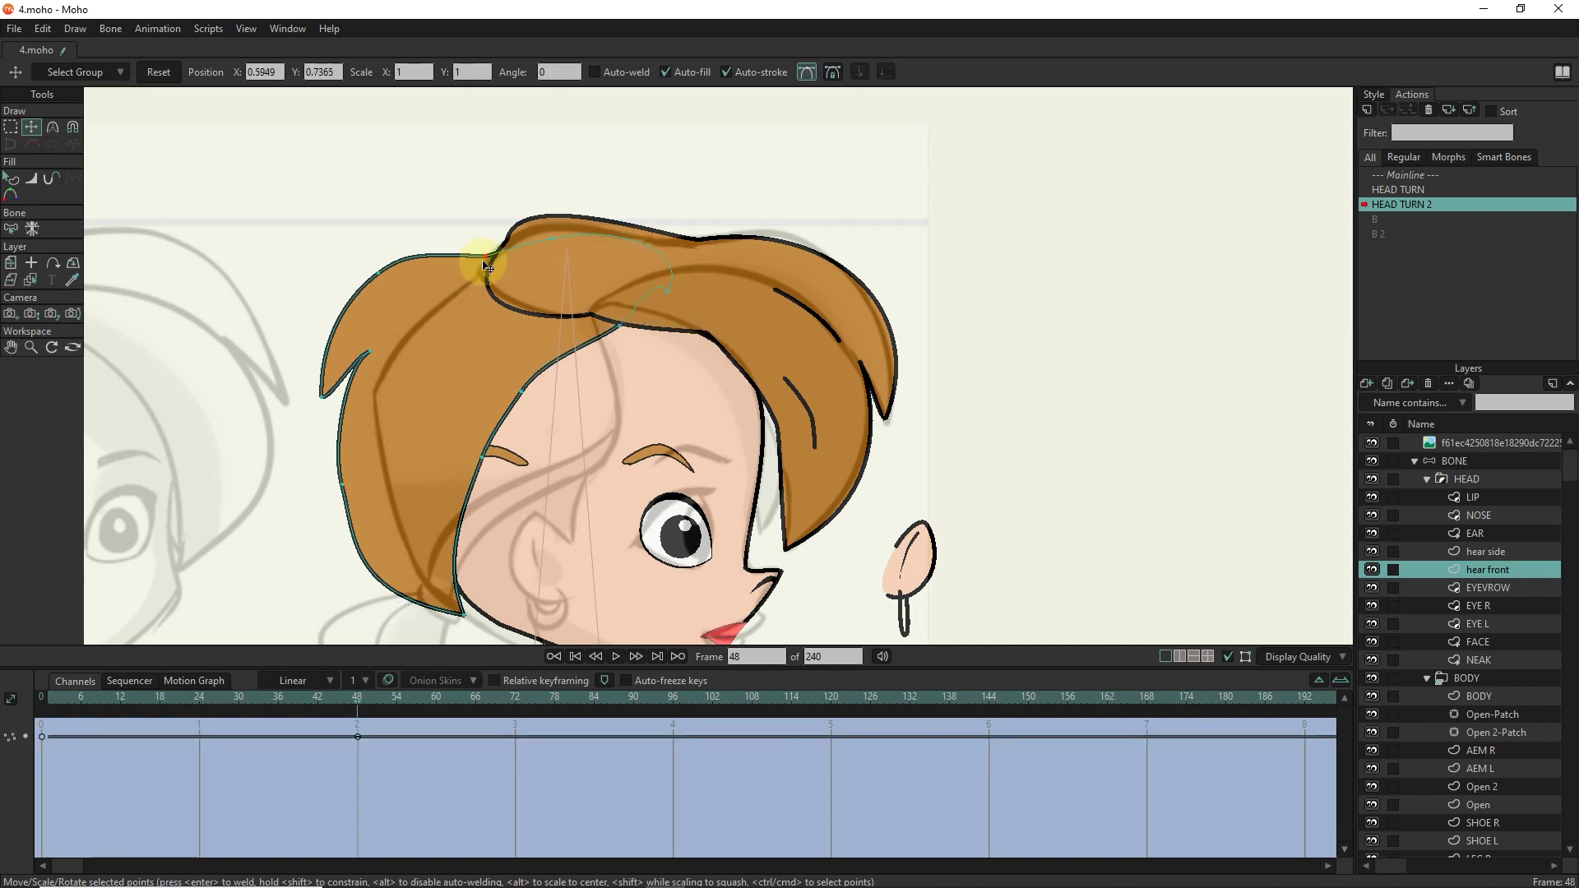
pyautogui.click(520, 391)
pyautogui.scroll(-2, 526, 396)
pyautogui.click(10, 262)
pyautogui.click(515, 385)
pyautogui.moveTo(515, 385); pyautogui.dragTo(517, 374)
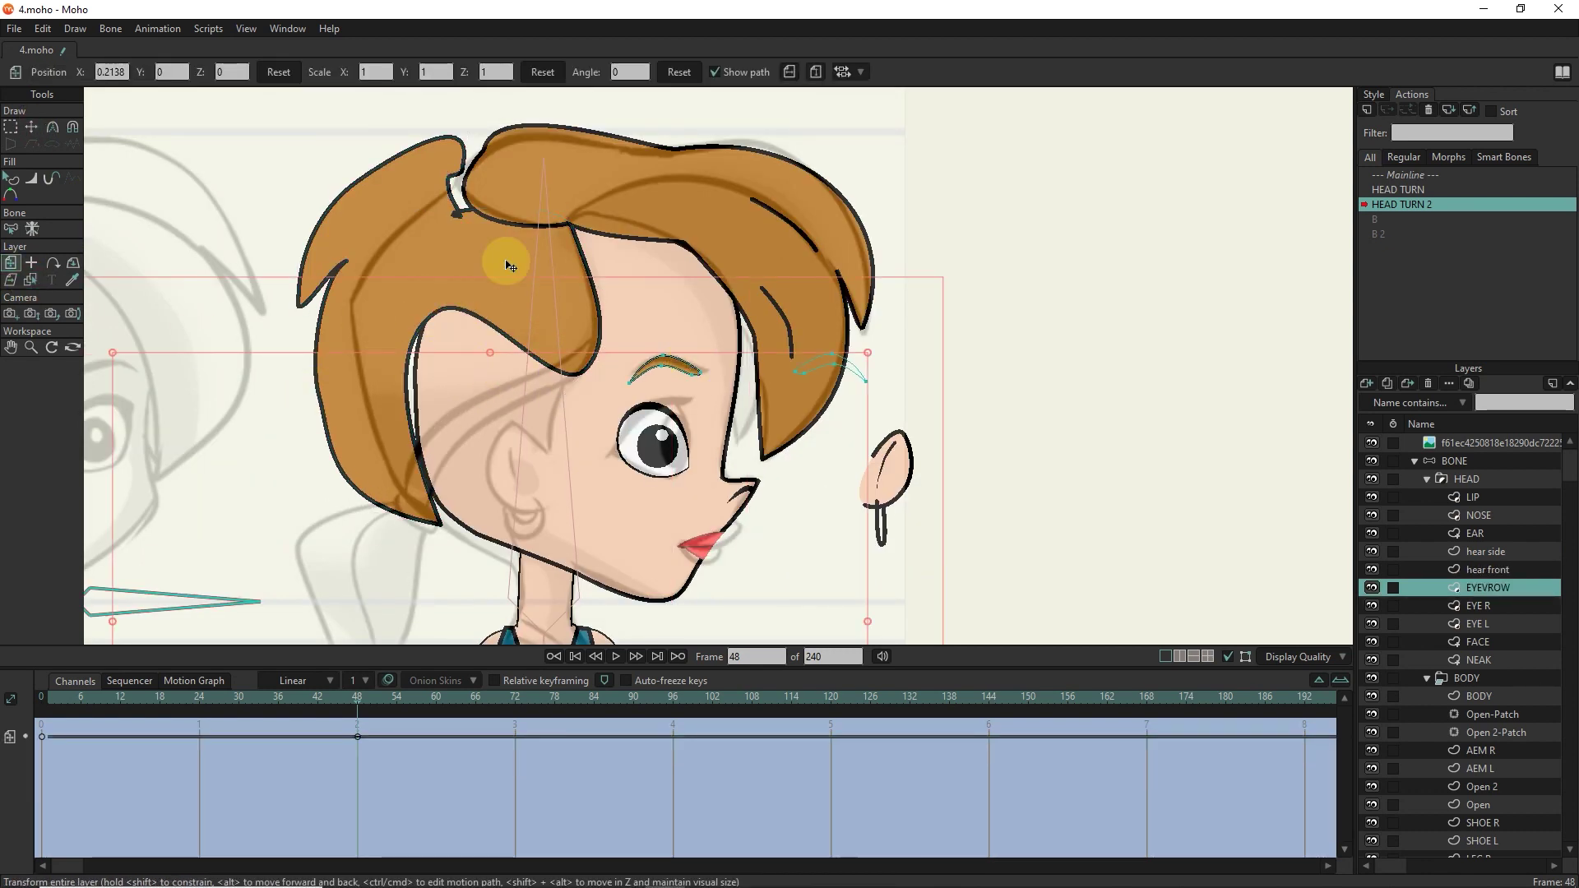
# Shape the hear front layer's lower front edge around the reference ear and down to the nape.
pyautogui.click(473, 329)
pyautogui.scroll(2, 459, 211)
pyautogui.press('t')
pyautogui.scroll(4, 504, 236)
pyautogui.moveTo(531, 358); pyautogui.dragTo(722, 487)
pyautogui.moveTo(590, 344); pyautogui.dragTo(635, 524)
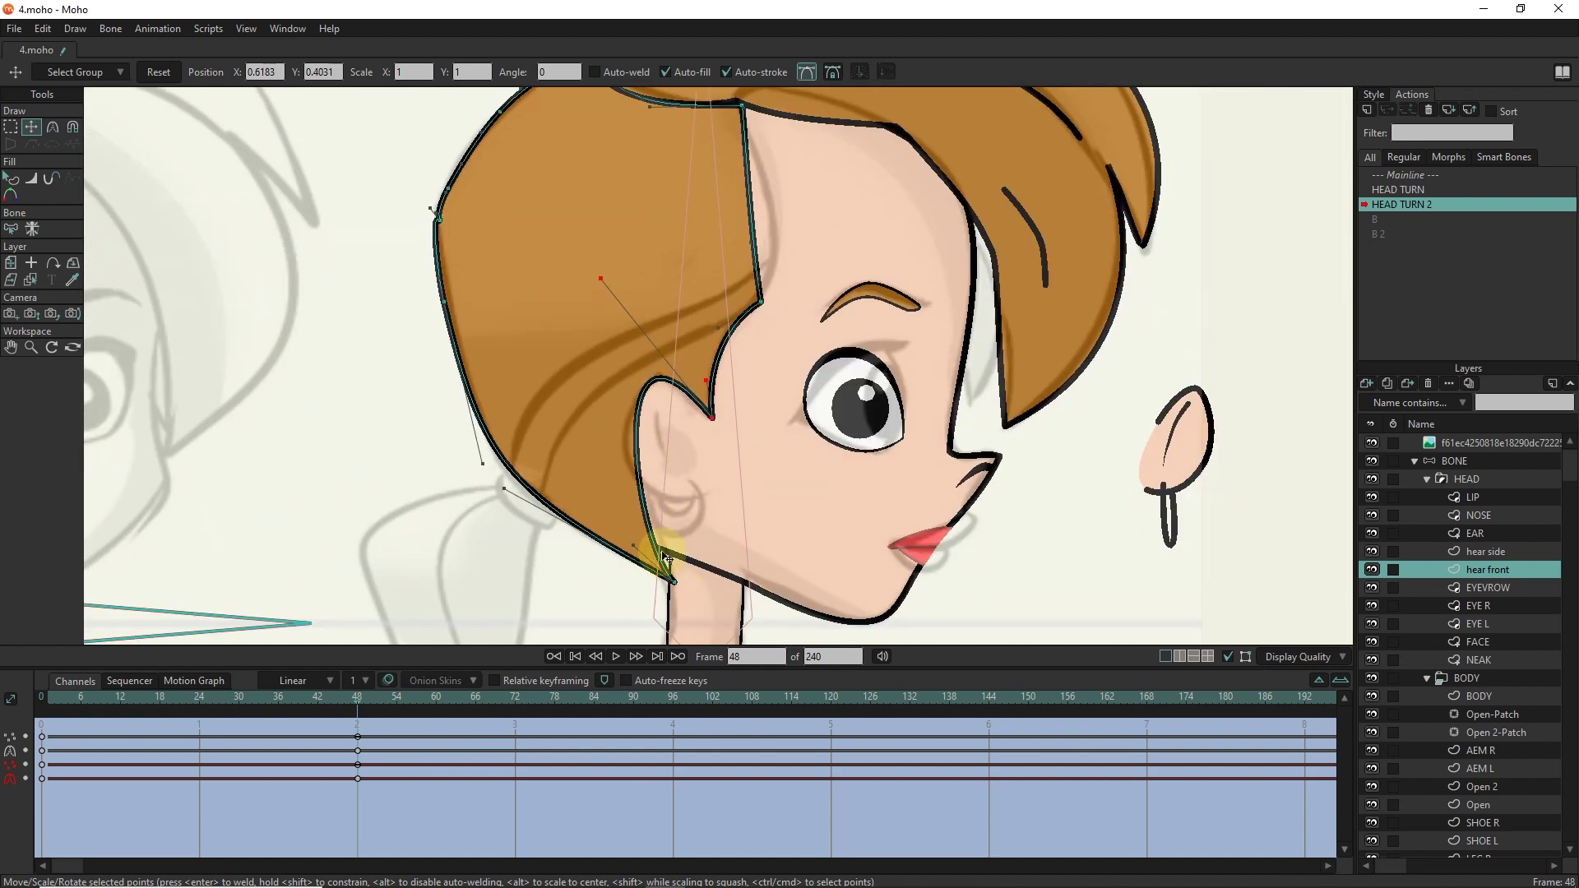
# Smooth the hear front outline along the crown and back of the head to match the reference.
pyautogui.scroll(-3, 641, 542)
pyautogui.scroll(6, 486, 343)
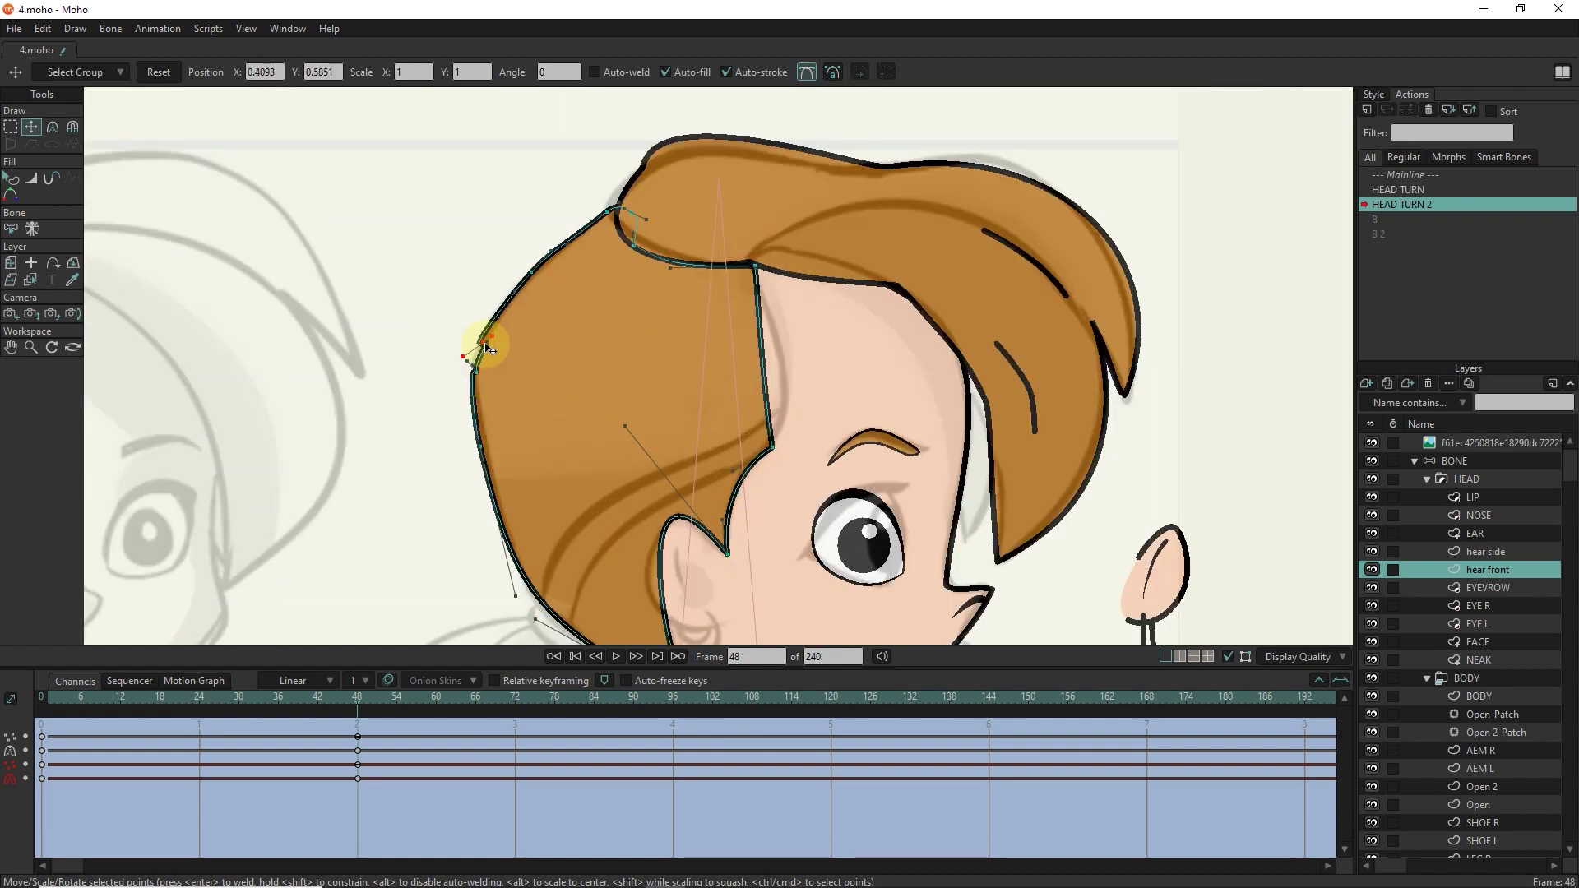
pyautogui.click(452, 452)
pyautogui.scroll(-4, 481, 394)
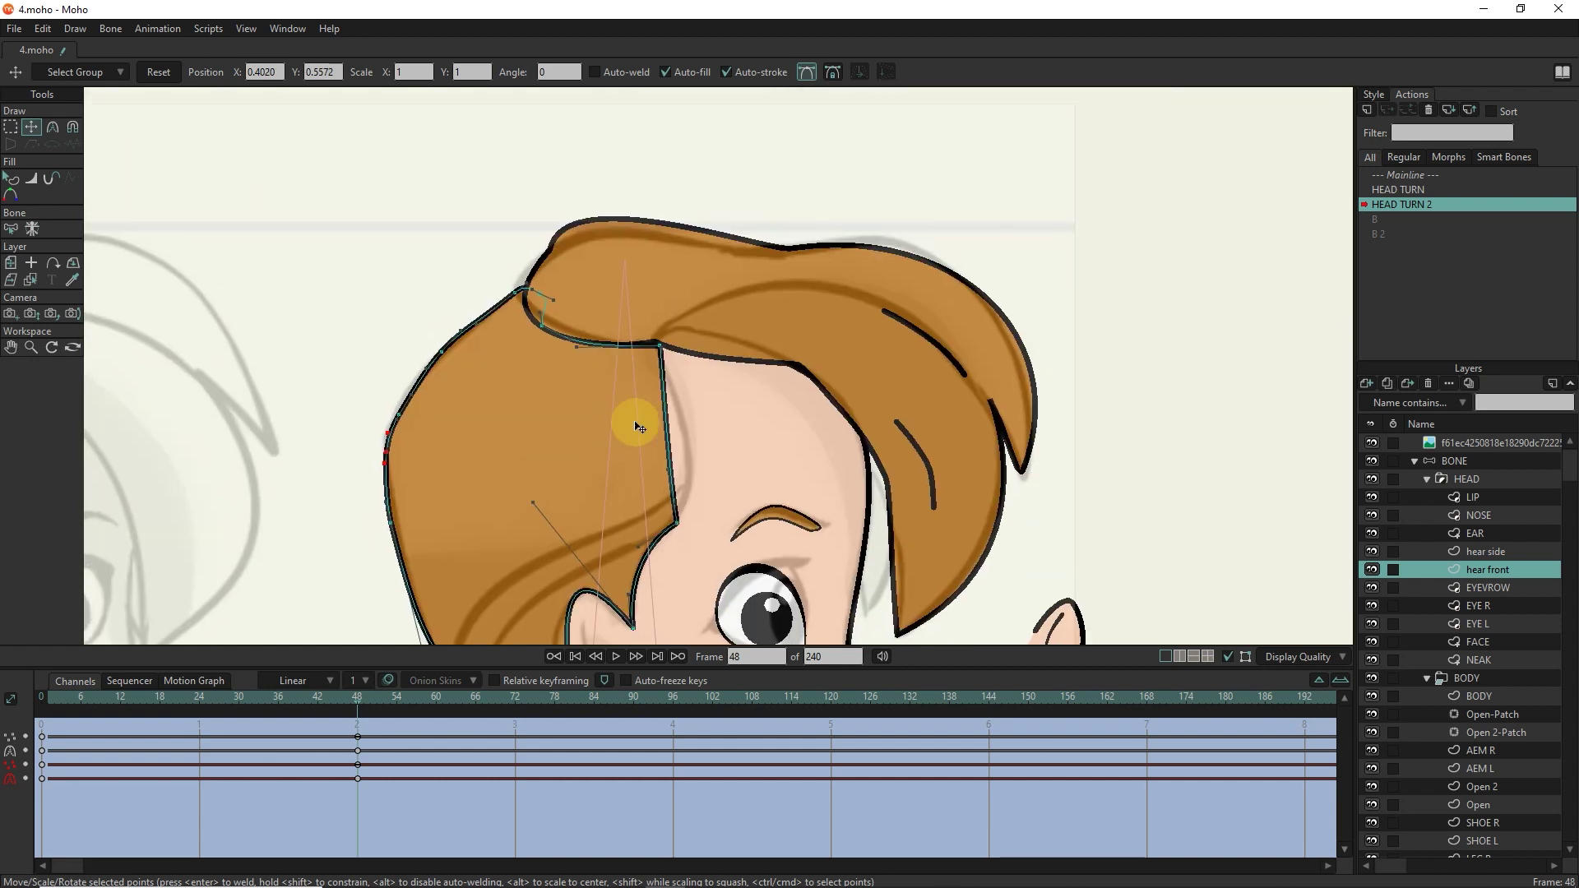
# Refine the hear side layer's outer curve and tip, and extend its upper strand line along the fringe.
pyautogui.click(835, 264)
pyautogui.click(883, 463)
pyautogui.scroll(-2, 883, 463)
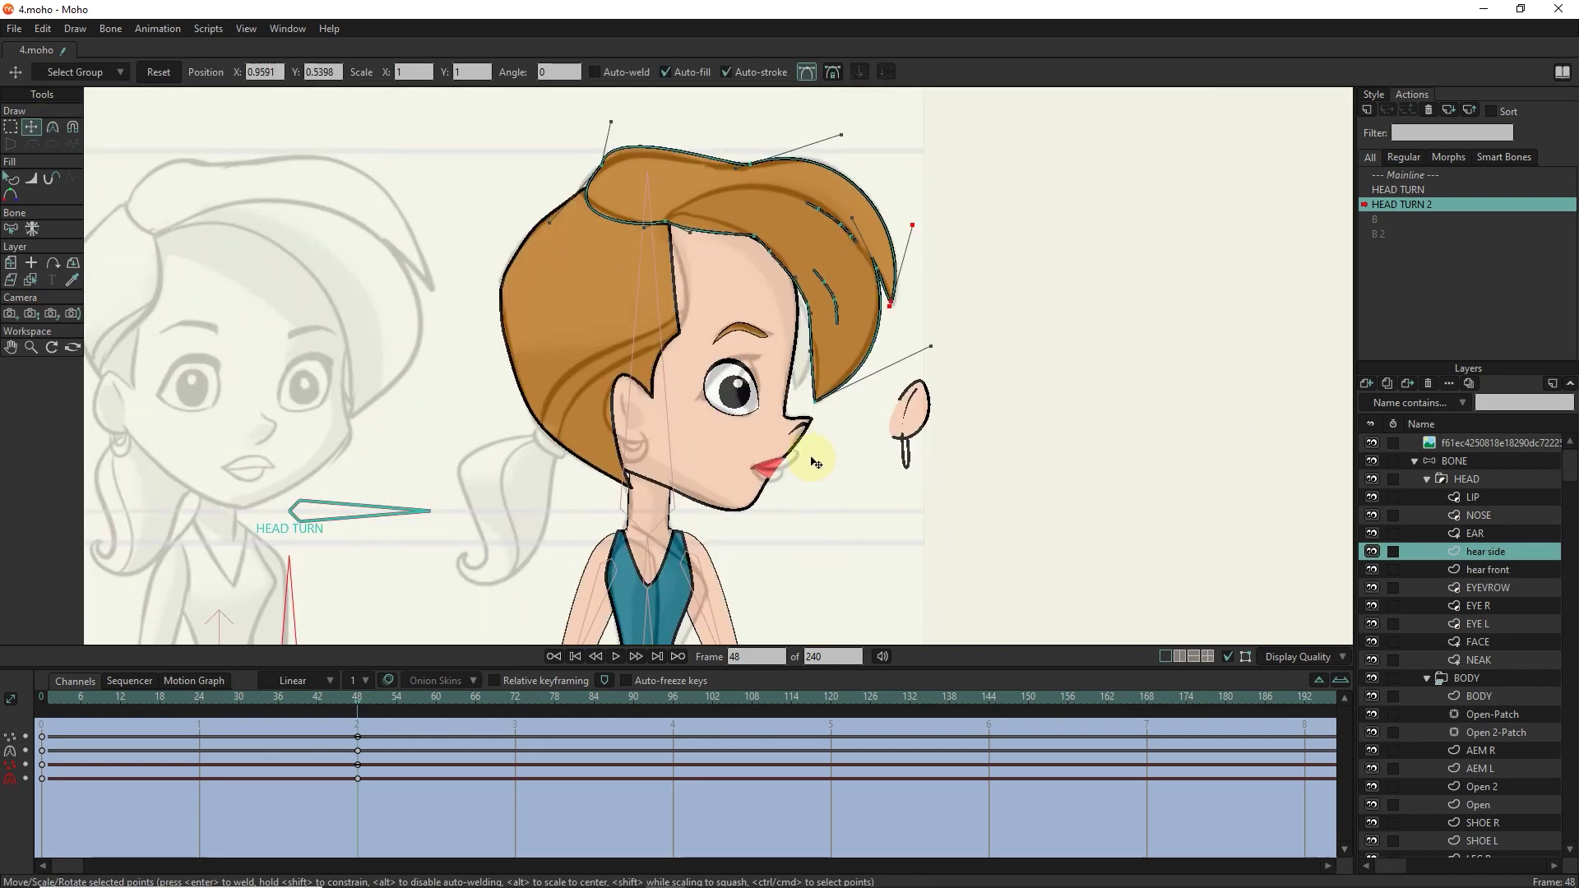
pyautogui.scroll(3, 811, 452)
pyautogui.click(836, 190)
pyautogui.click(895, 243)
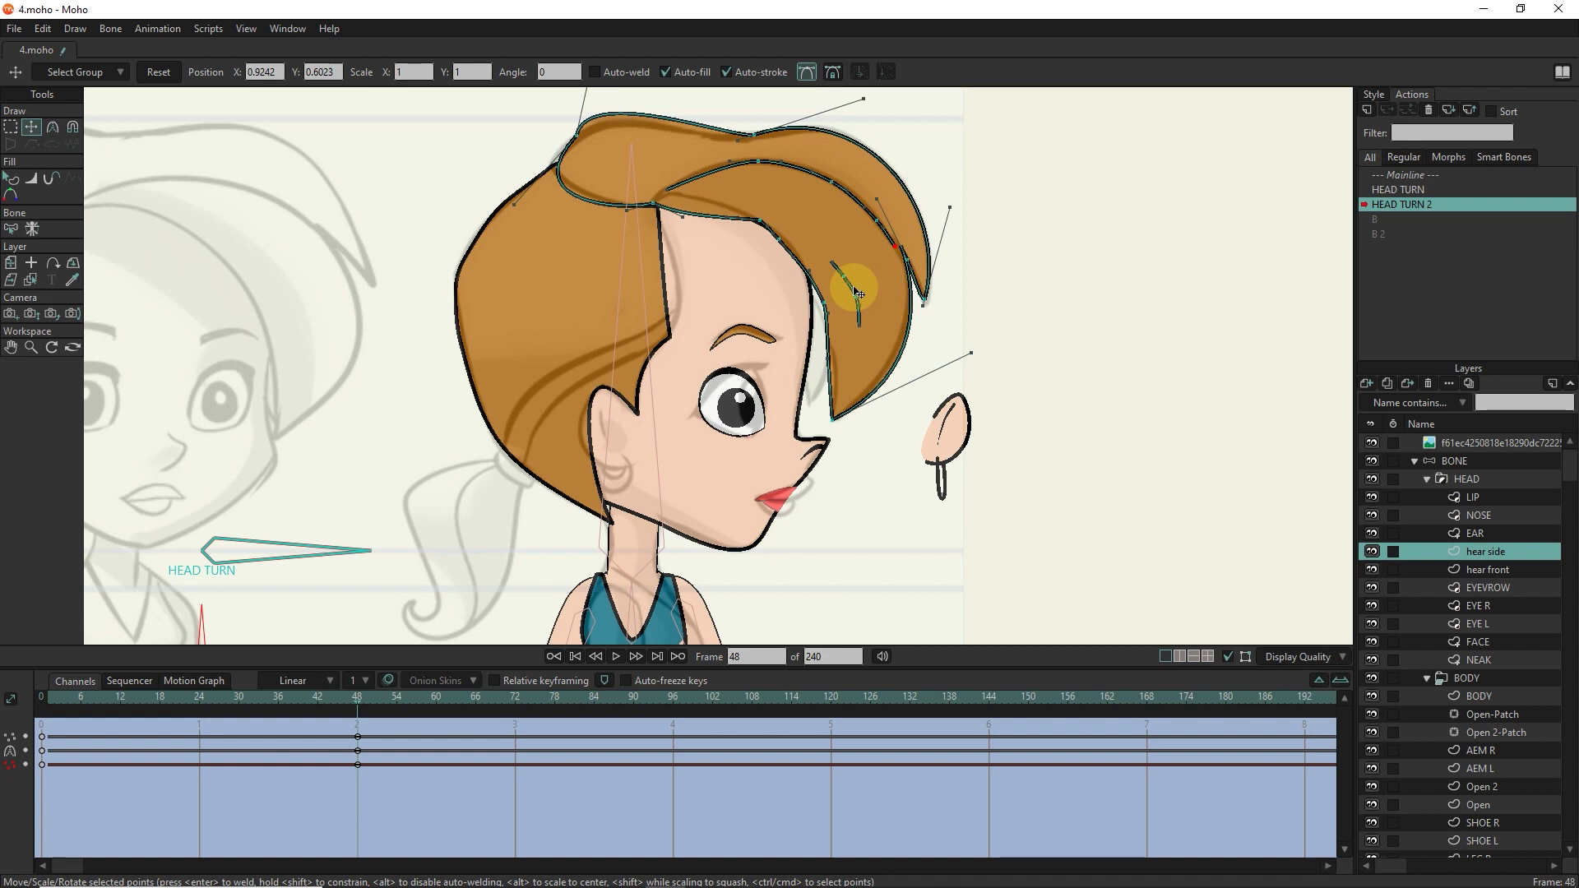
pyautogui.scroll(3, 658, 294)
# Curve the hear front layer's edge beside the forehead to follow the reference hairline.
pyautogui.keyDown('ctrl'); pyautogui.keyDown('alt'); pyautogui.click(667, 294); pyautogui.keyUp('alt'); pyautogui.keyUp('ctrl')
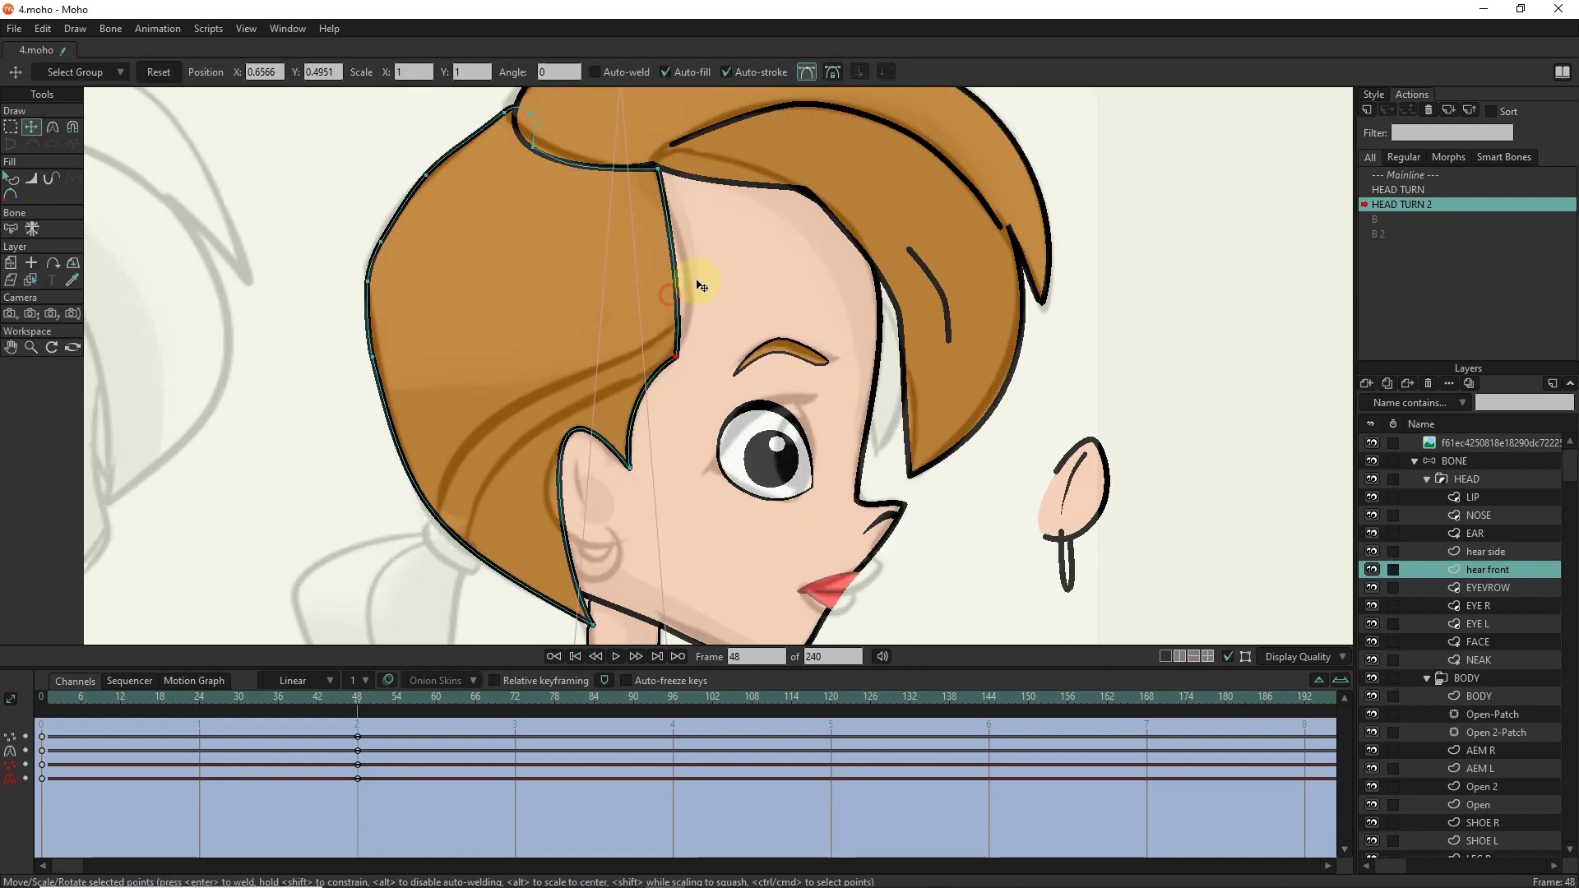
pyautogui.scroll(-2, 748, 329)
pyautogui.scroll(4, 740, 329)
# Reshape the EYE L outline for the profile, narrow the pupil and highlight, and move them toward the front of the eye.
pyautogui.keyDown('ctrl'); pyautogui.keyDown('alt'); pyautogui.click(818, 482); pyautogui.keyUp('alt'); pyautogui.keyUp('ctrl')
pyautogui.click(602, 430)
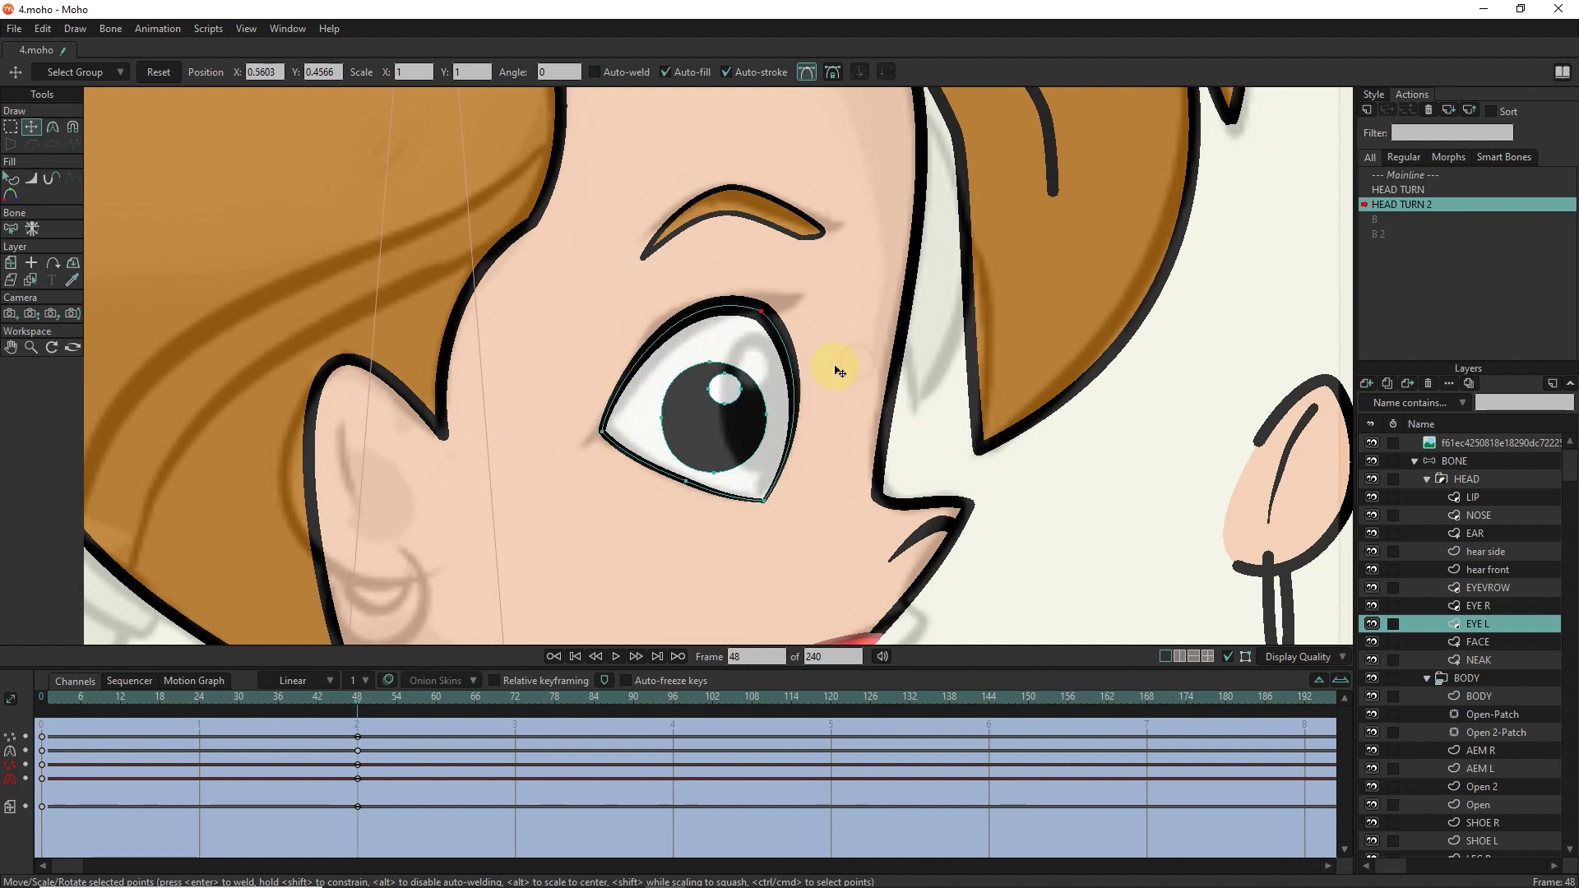
pyautogui.click(698, 421)
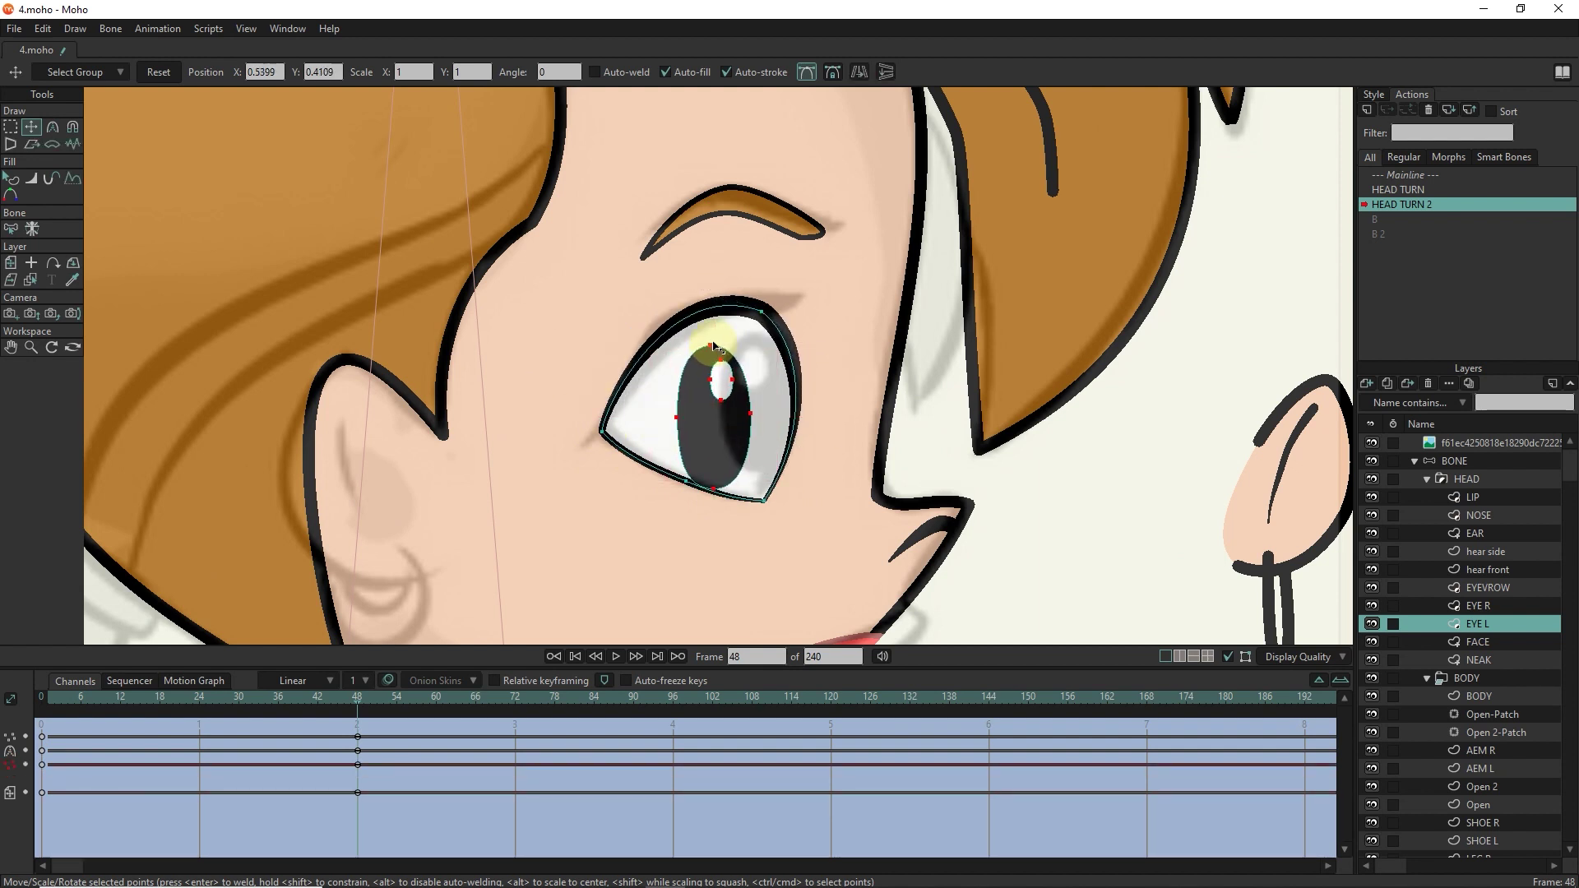
pyautogui.moveTo(714, 347); pyautogui.dragTo(745, 410)
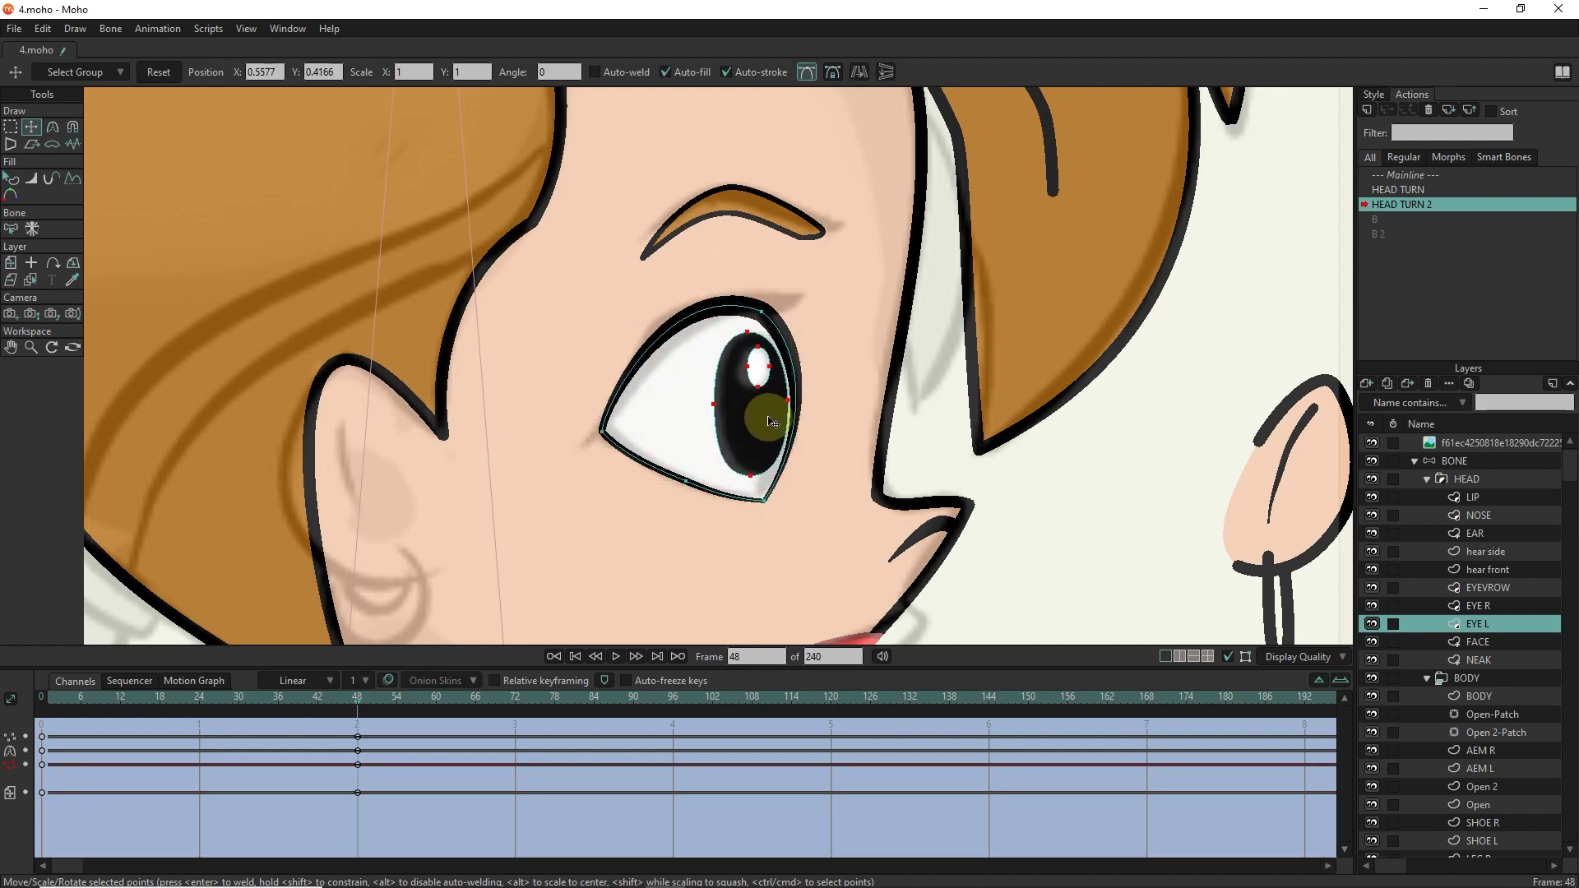
pyautogui.scroll(-5, 772, 421)
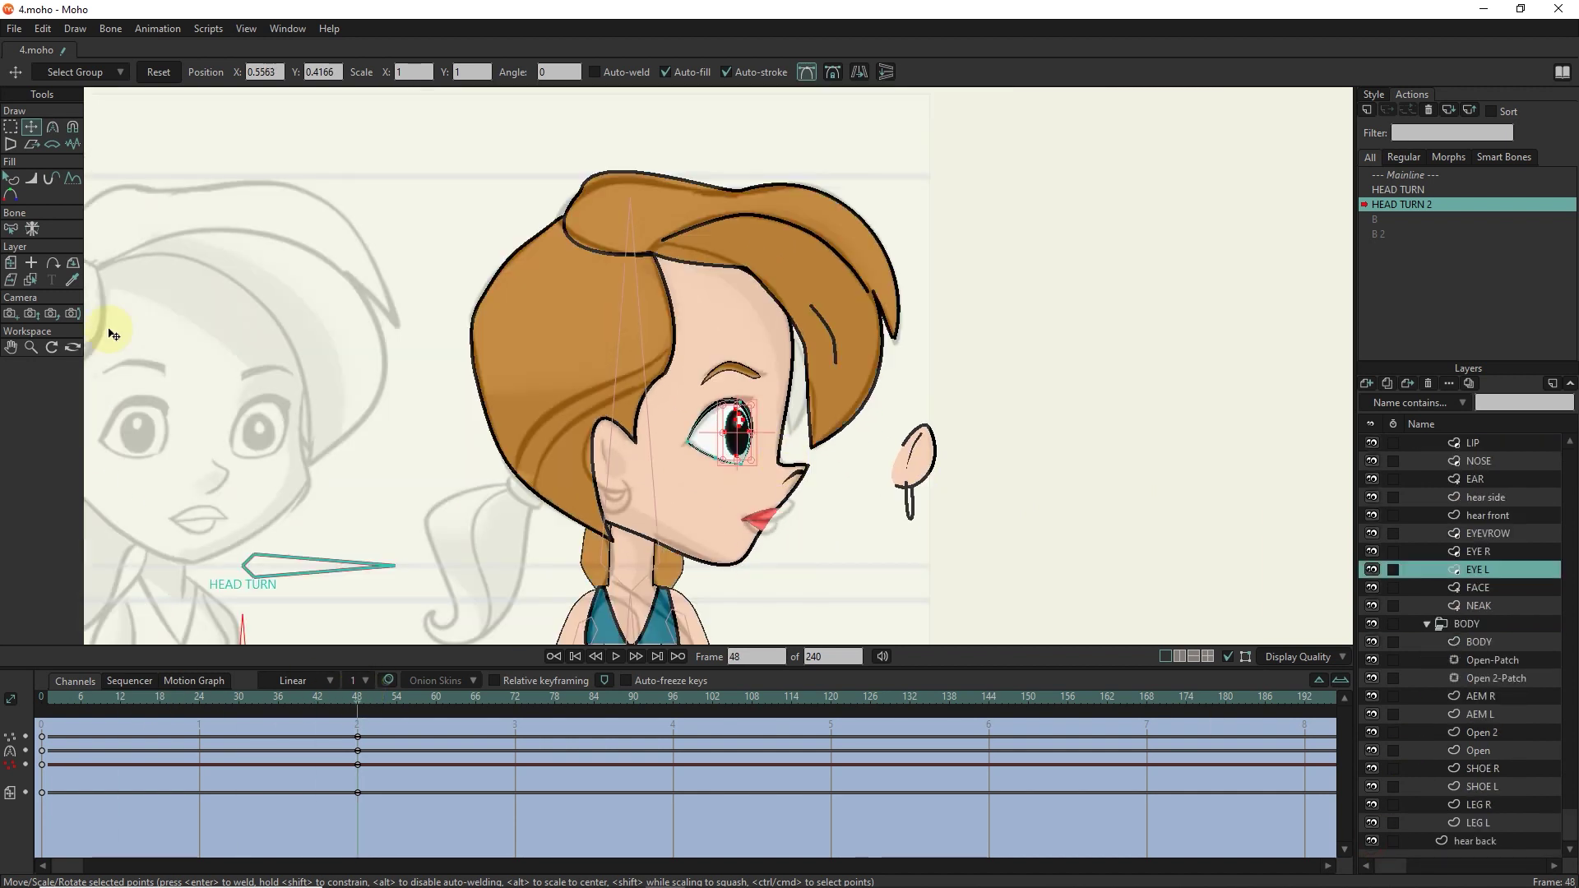
# Move, rotate and scale the hear back layer onto the reference ponytail behind the head.
pyautogui.click(1474, 840)
pyautogui.press('0')
pyautogui.click(541, 540)
pyautogui.scroll(3, 564, 511)
pyautogui.click(32, 127)
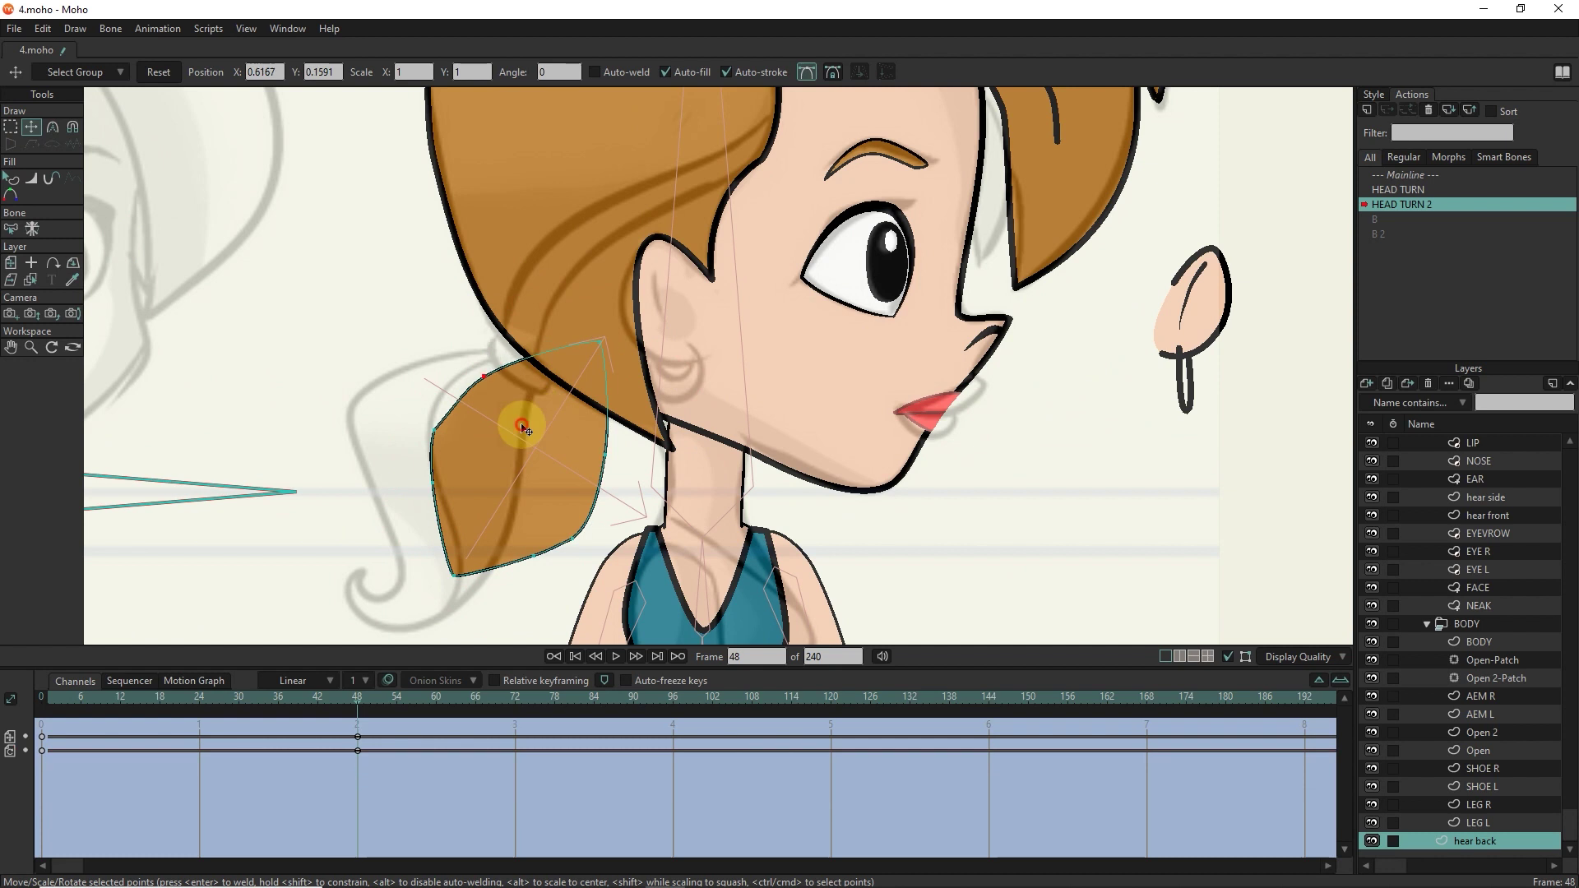
pyautogui.press('m')
pyautogui.moveTo(461, 576); pyautogui.dragTo(372, 465)
# Pull the hear back outline points into the reference ponytail shape with a curled lower end.
pyautogui.press('t')
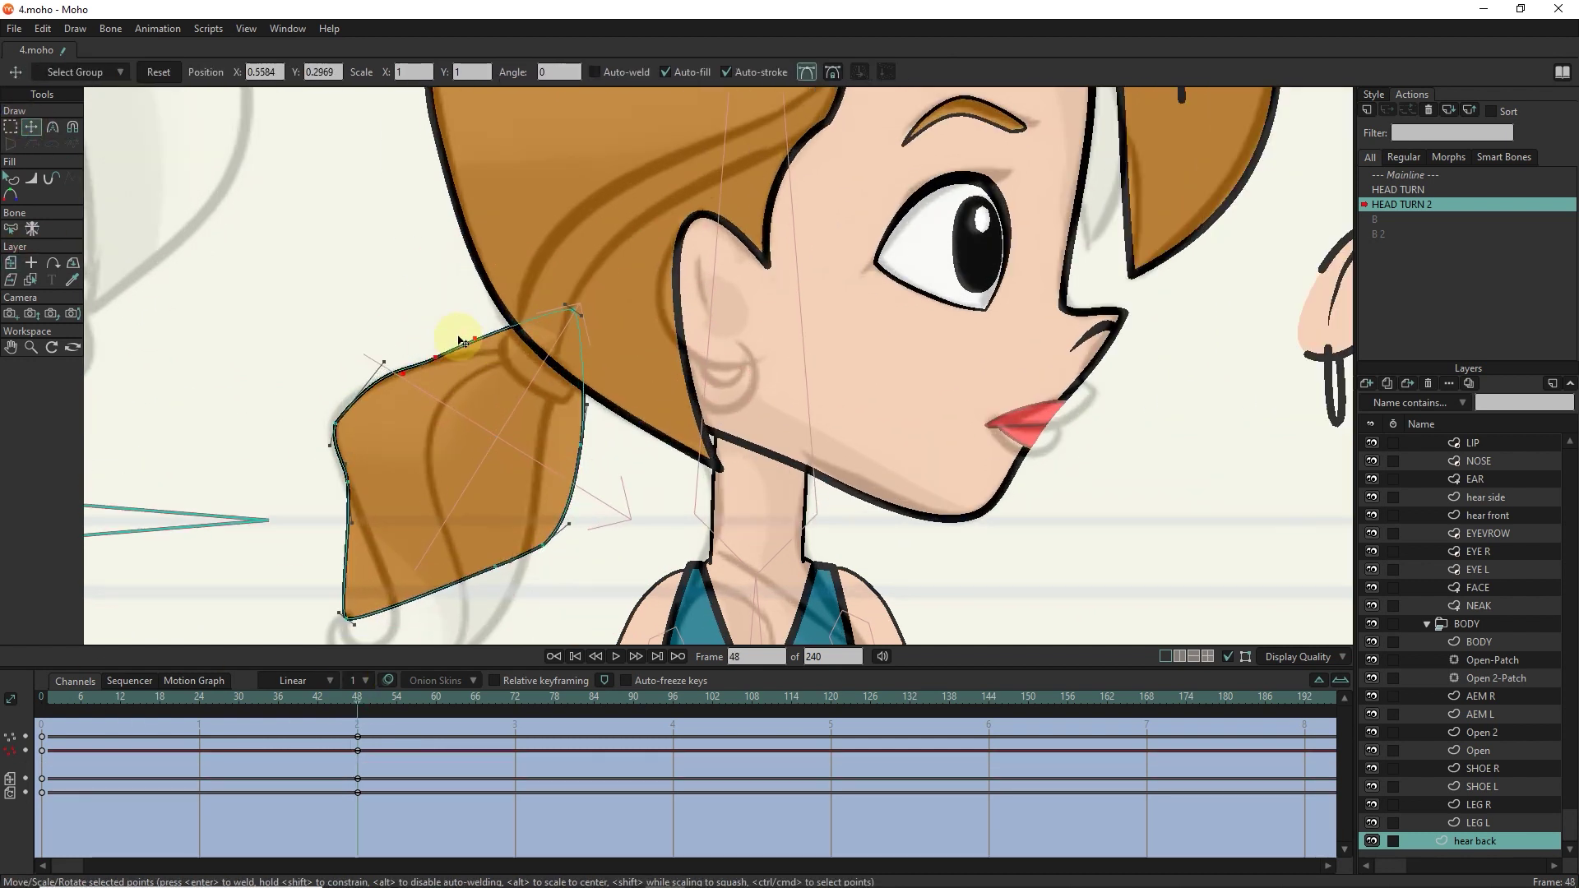
pyautogui.moveTo(581, 440); pyautogui.dragTo(557, 529)
pyautogui.scroll(1, 529, 211)
pyautogui.click(488, 395)
pyautogui.moveTo(491, 397); pyautogui.dragTo(410, 467)
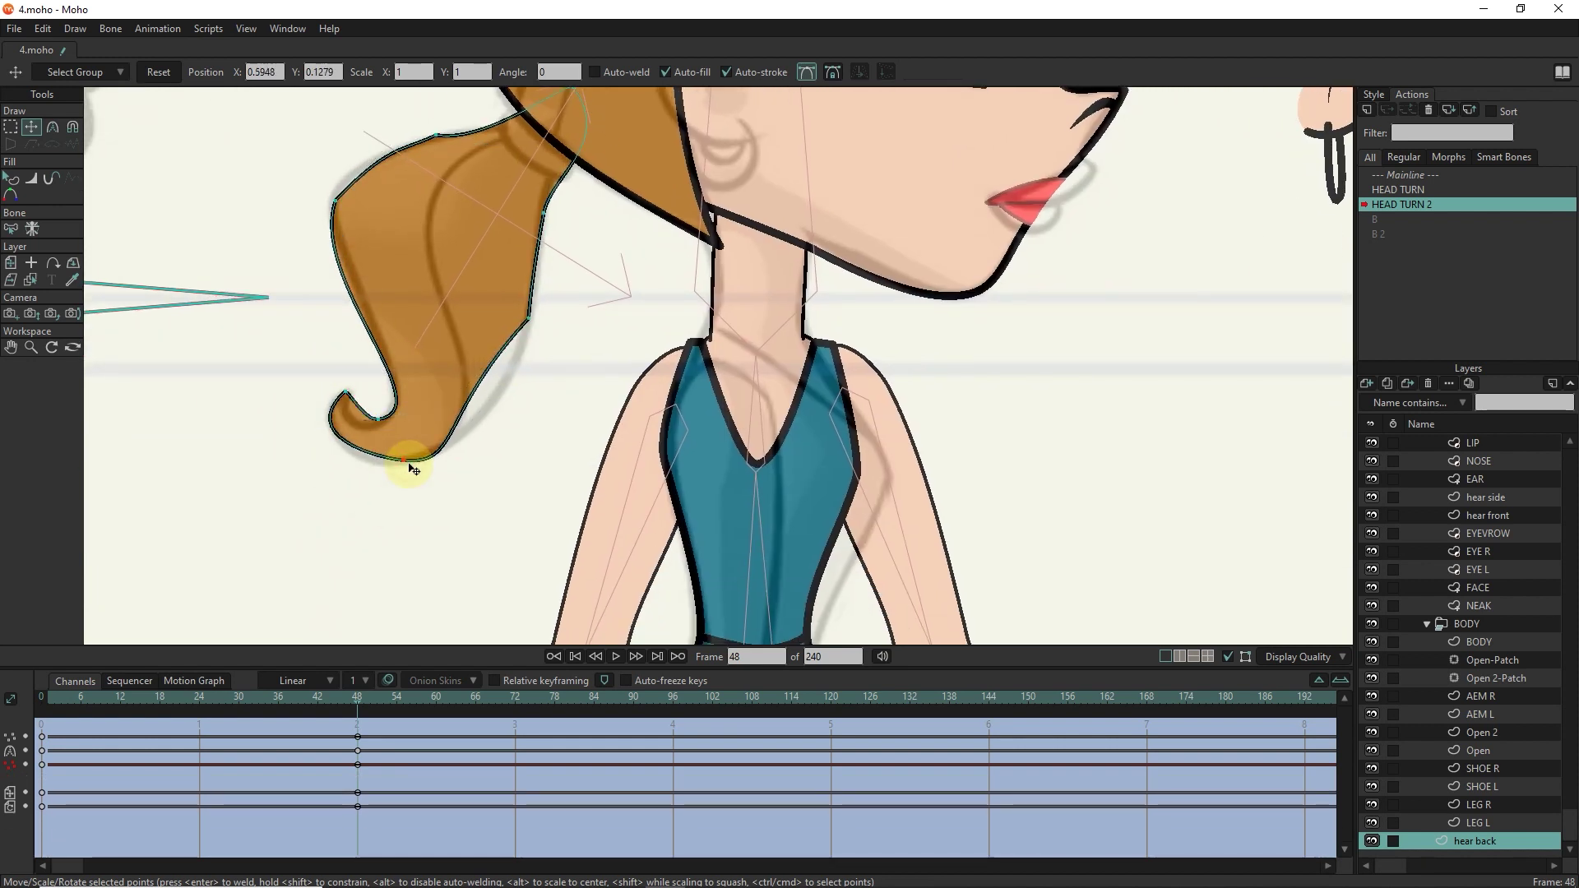
# Refine the ponytail's curled tip and smooth the outer and inner curves of the hear back outline.
pyautogui.scroll(1, 476, 451)
pyautogui.moveTo(387, 395); pyautogui.dragTo(375, 400)
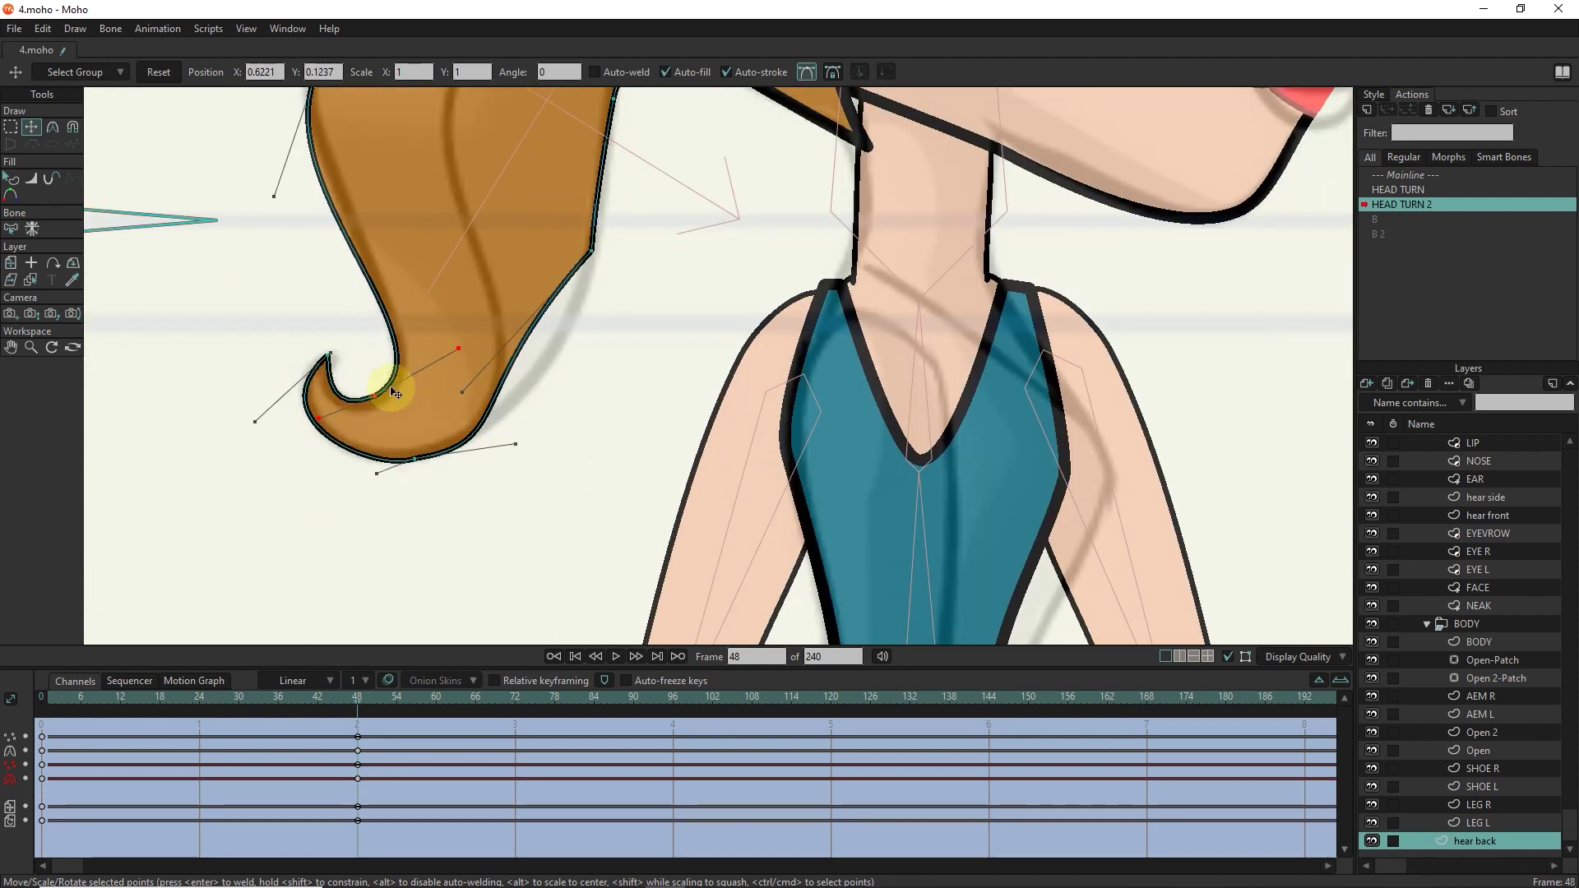
pyautogui.scroll(-1, 462, 346)
pyautogui.scroll(-1, 582, 342)
pyautogui.moveTo(398, 200); pyautogui.dragTo(311, 312)
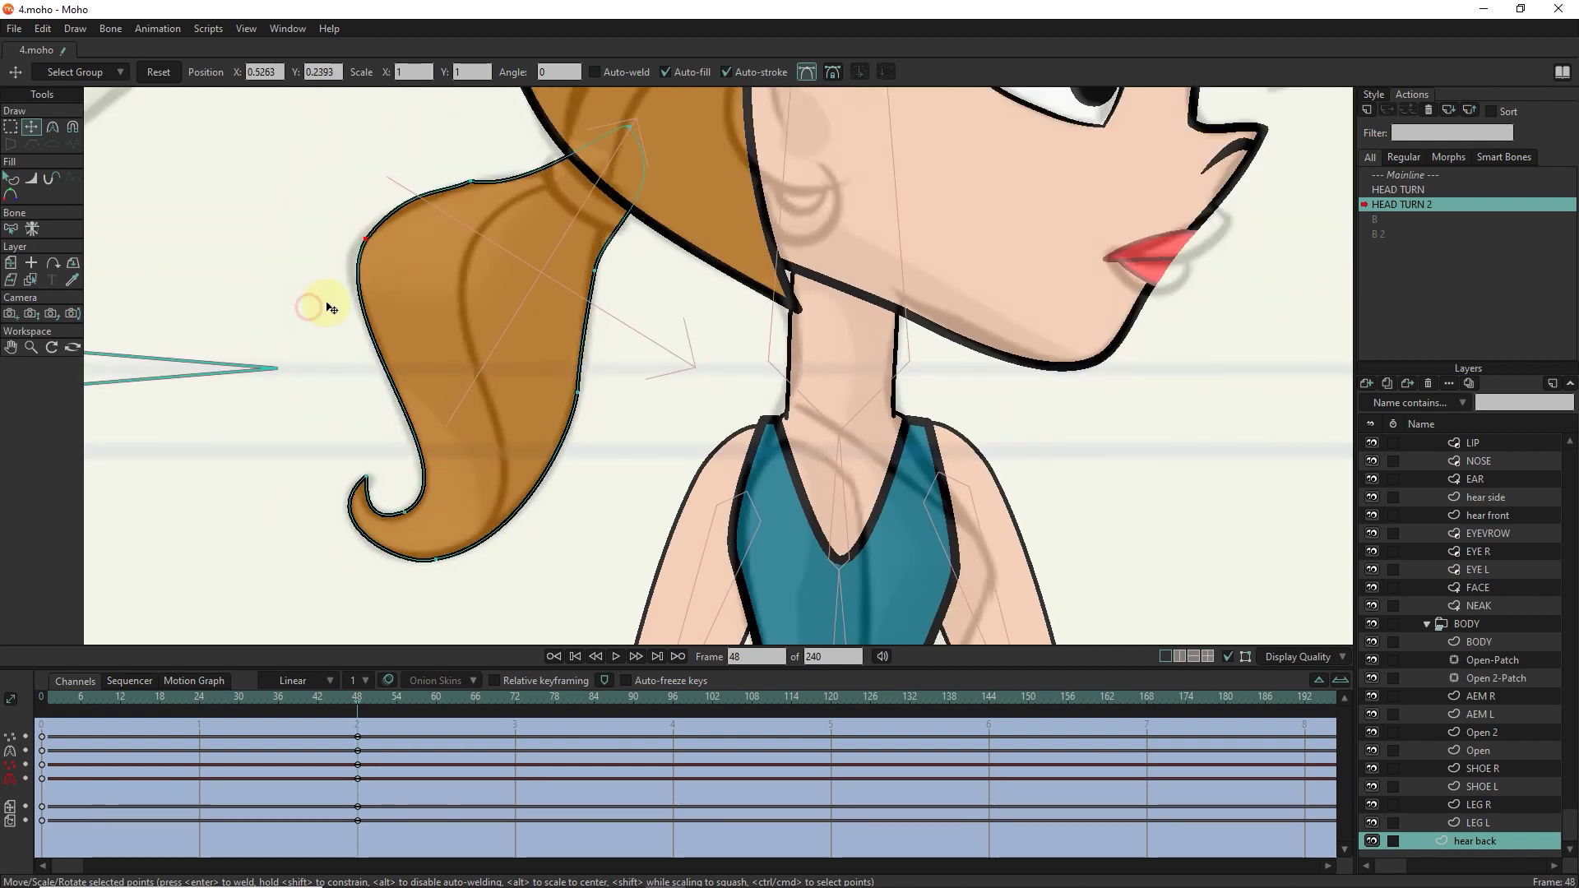
pyautogui.scroll(-1, 311, 312)
pyautogui.scroll(-1, 728, 237)
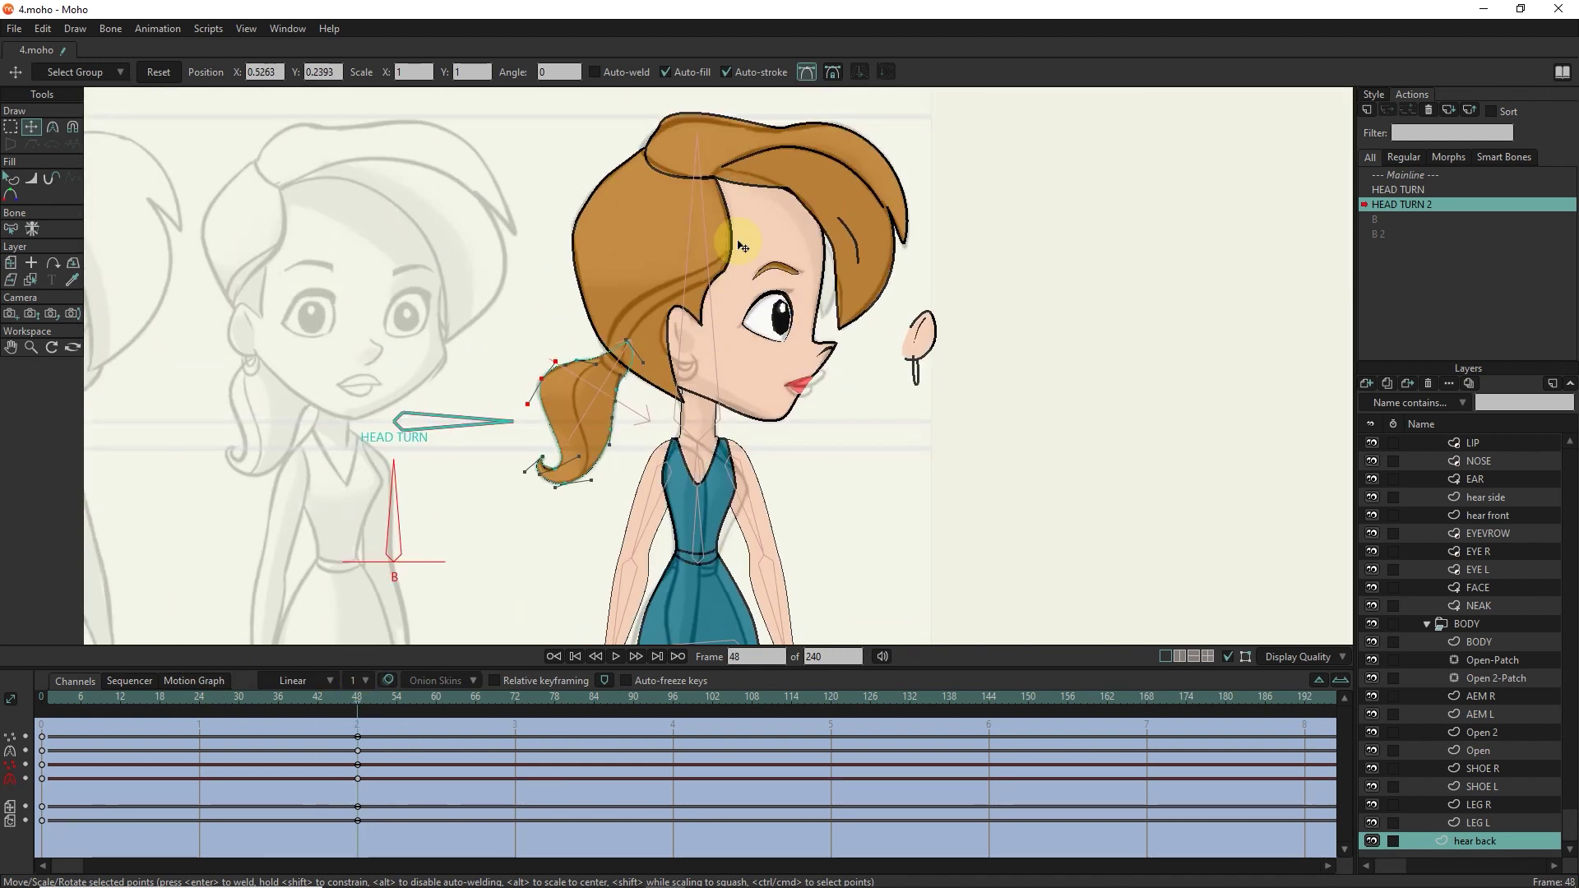
# Correct the hear side outline at frame 26 and check the in-between poses of the head turn.
pyautogui.moveTo(214, 698); pyautogui.dragTo(205, 727)
pyautogui.scroll(2, 846, 194)
pyautogui.doubleClick(839, 184)
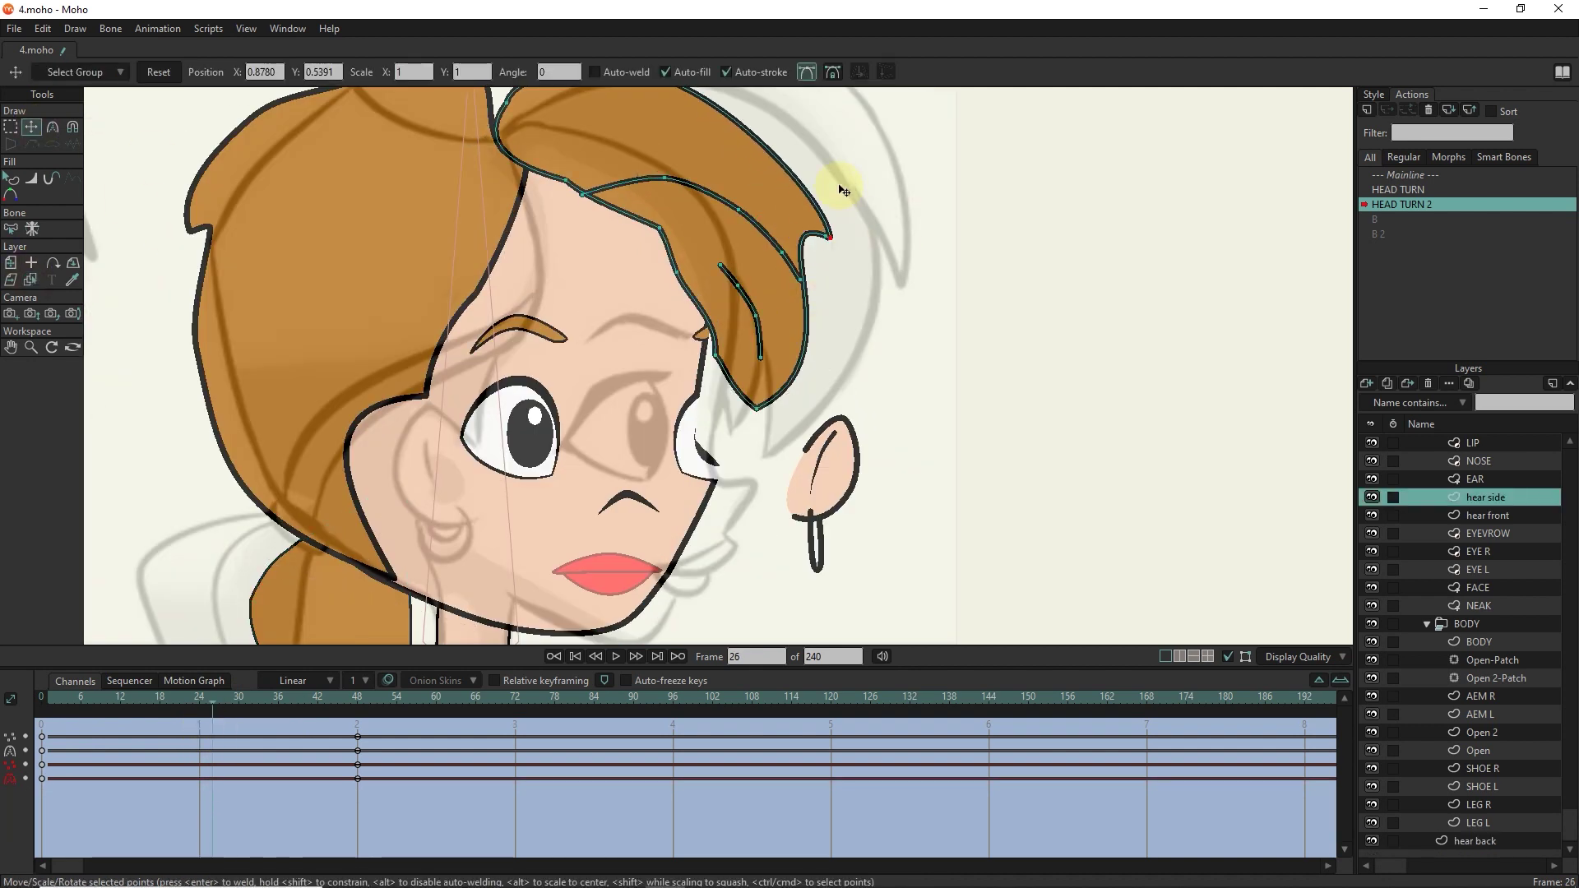
pyautogui.scroll(-1, 582, 138)
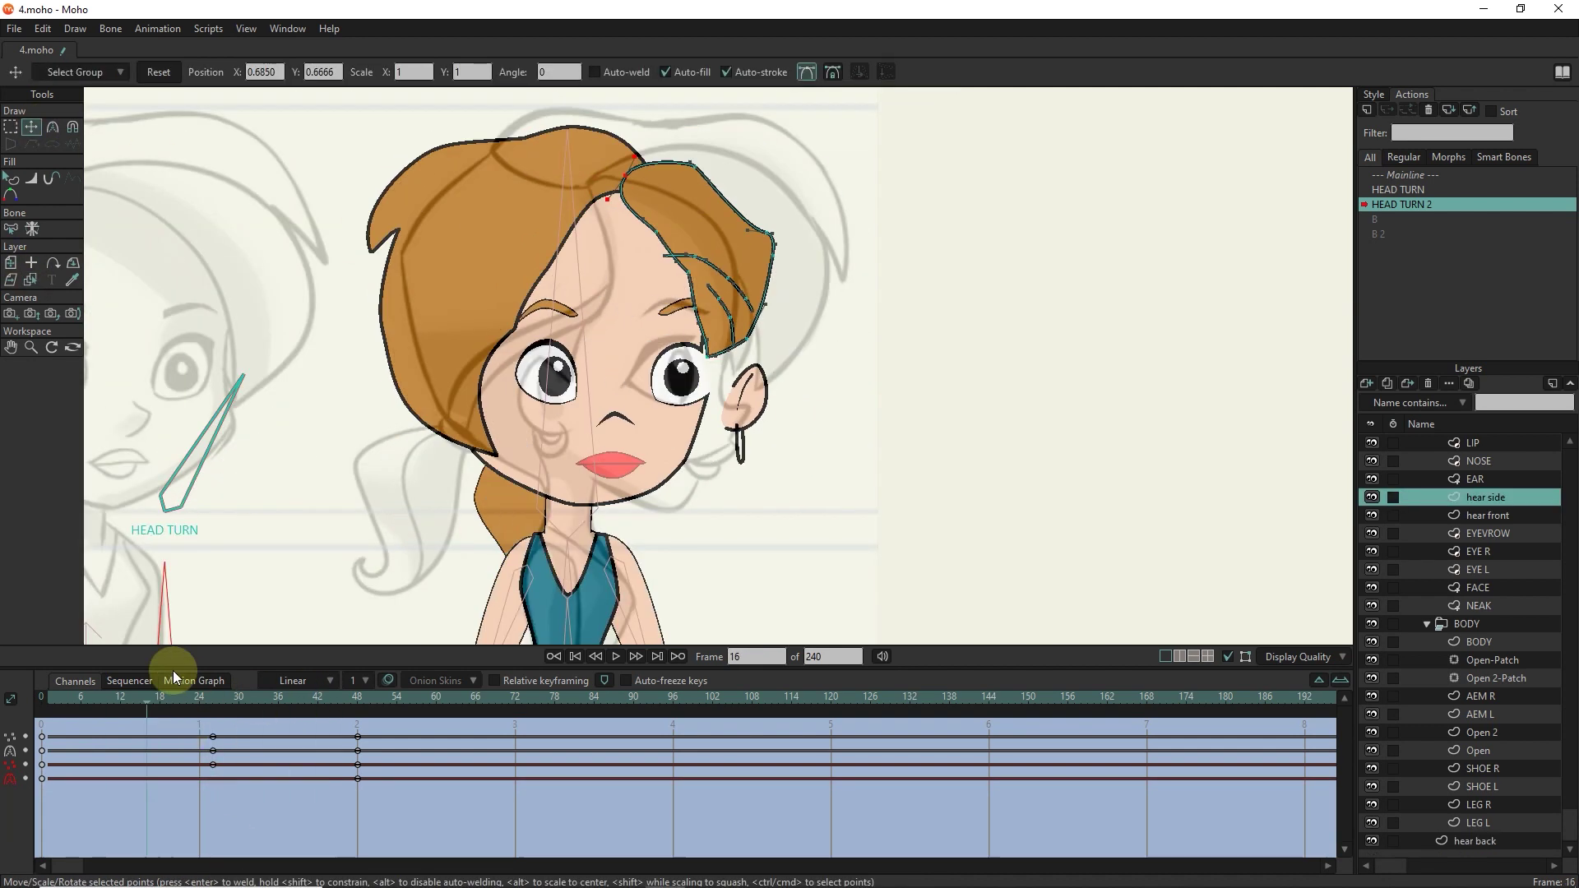
pyautogui.scroll(-1, 1034, 406)
# Return to the Mainline and hide the reference image layer.
pyautogui.click(1398, 174)
pyautogui.scroll(1, 1382, 441)
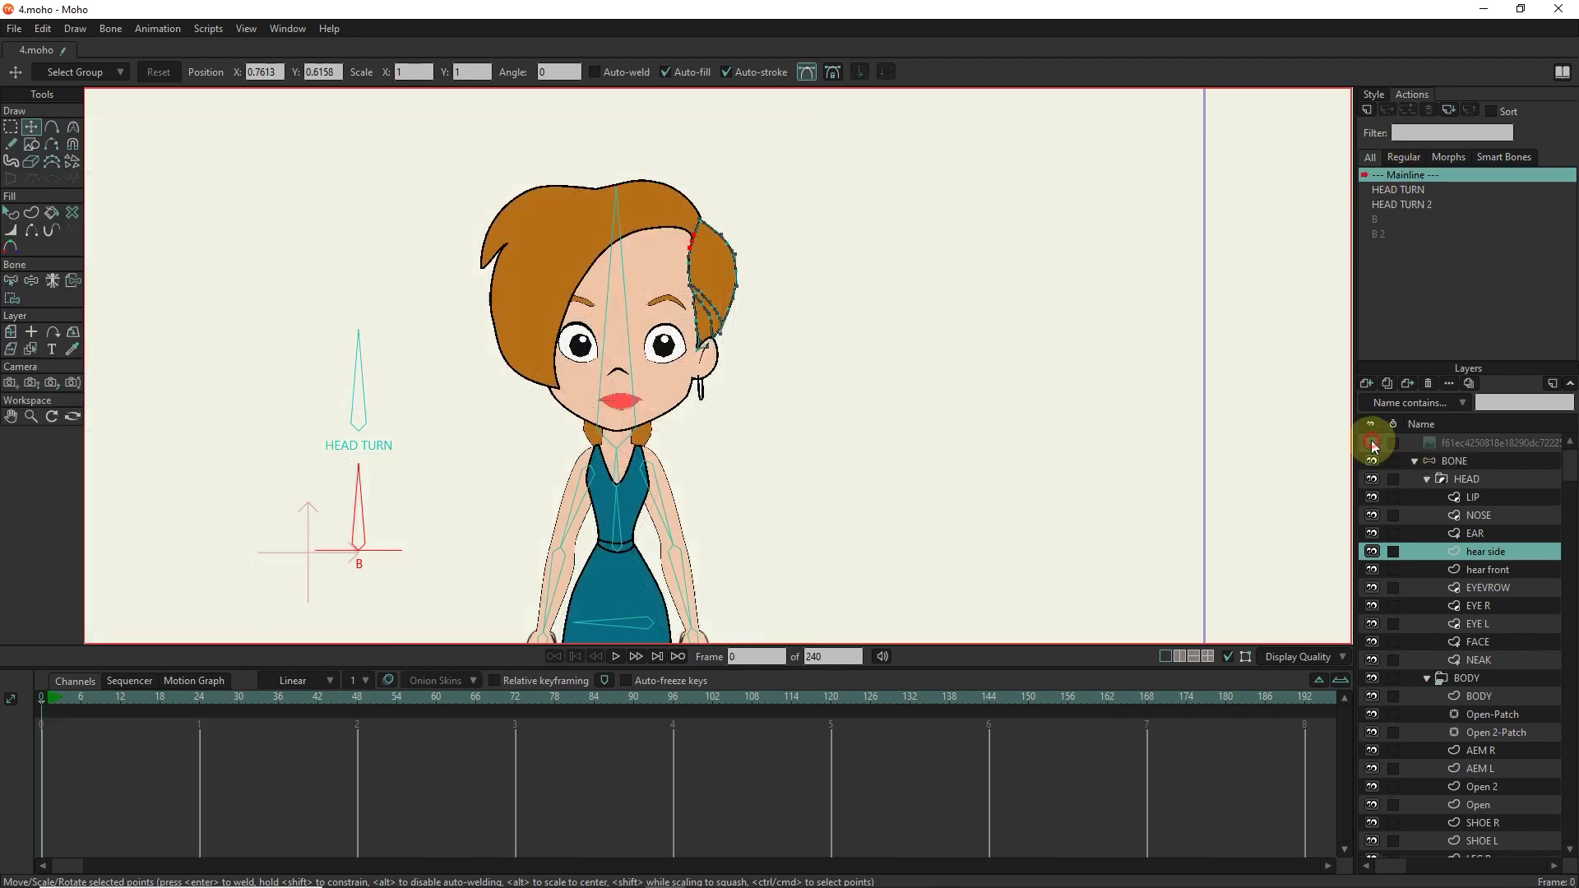
pyautogui.scroll(2, 627, 348)
# Duplicate the EAR layer and rename the copy EAR L.
pyautogui.click(30, 349)
pyautogui.click(1477, 533)
pyautogui.hotkey('ctrl', 'd')
pyautogui.doubleClick(1493, 533)
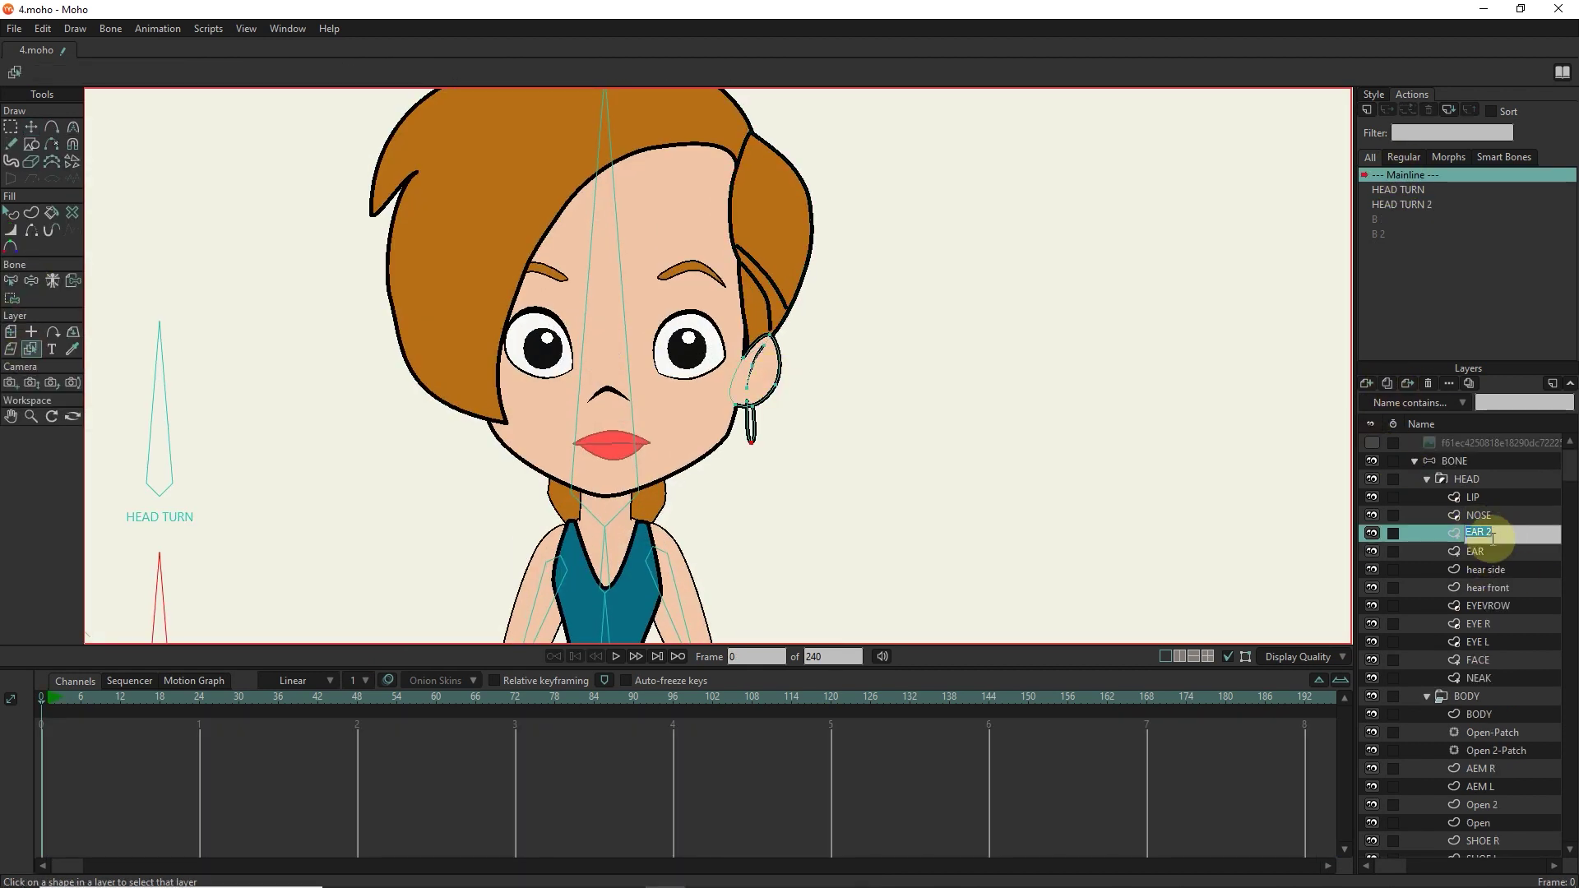
# Move the EAR L layer to the opposite side of the head and flip it horizontally.
pyautogui.click(30, 331)
pyautogui.click(782, 363)
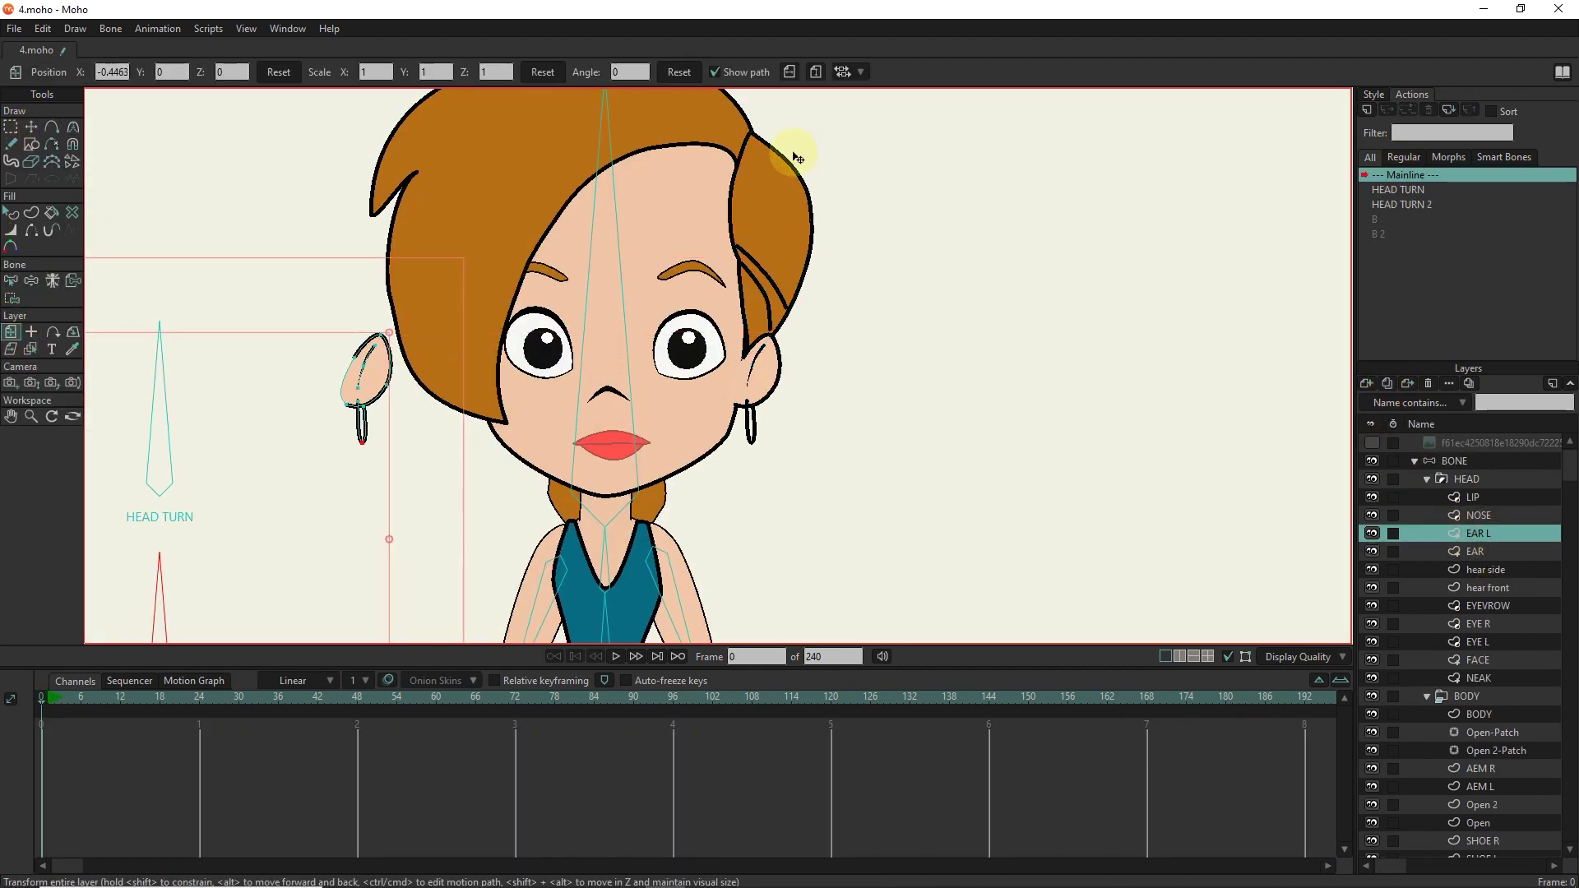
pyautogui.click(11, 332)
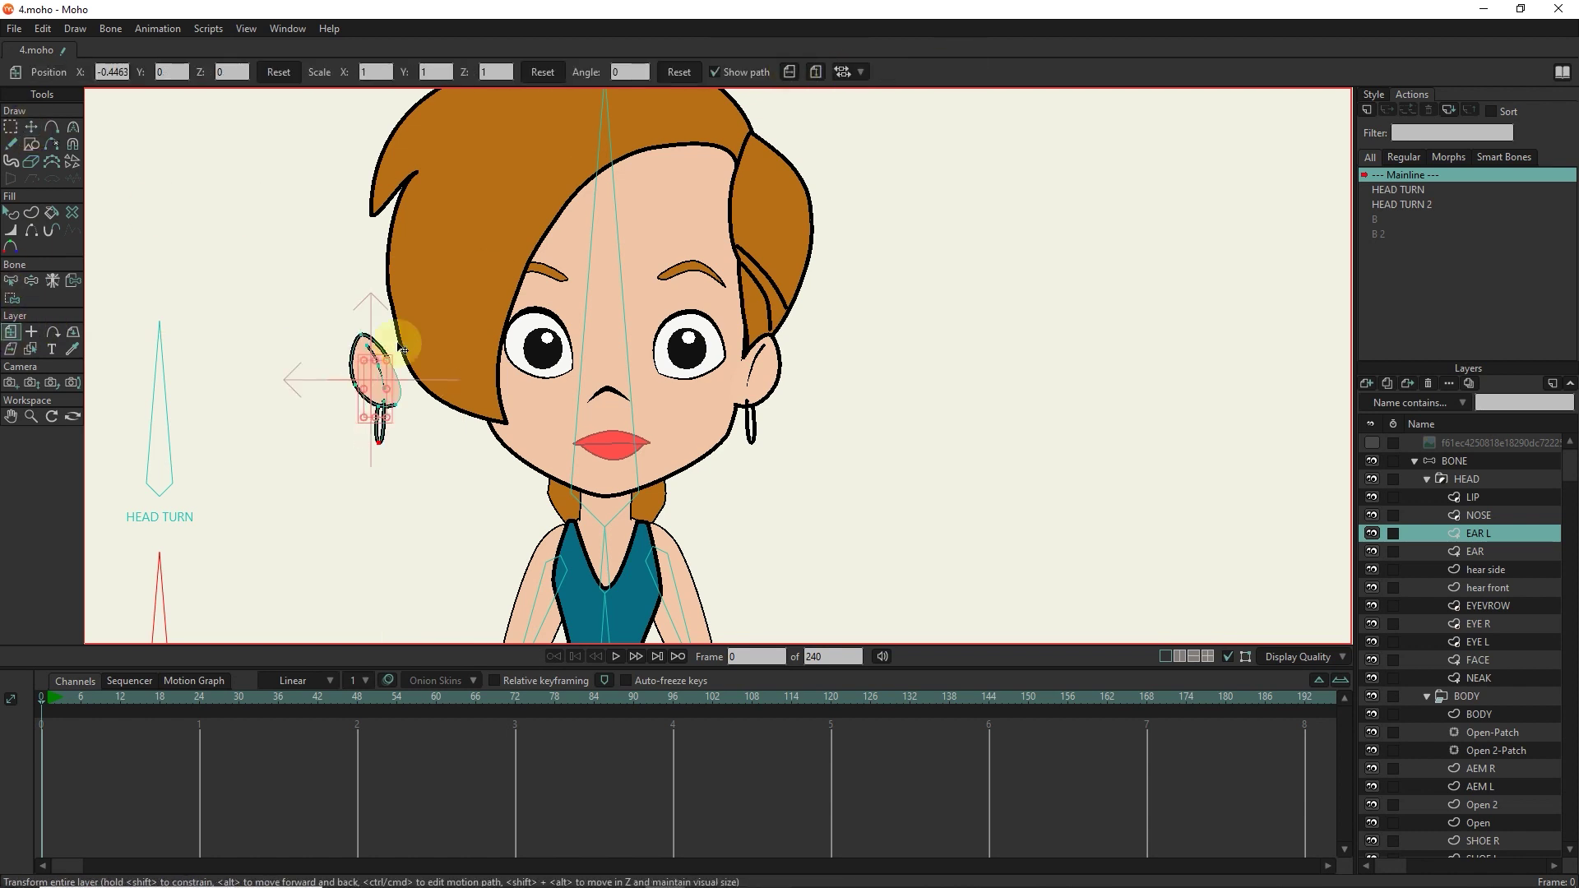
pyautogui.scroll(2, 395, 384)
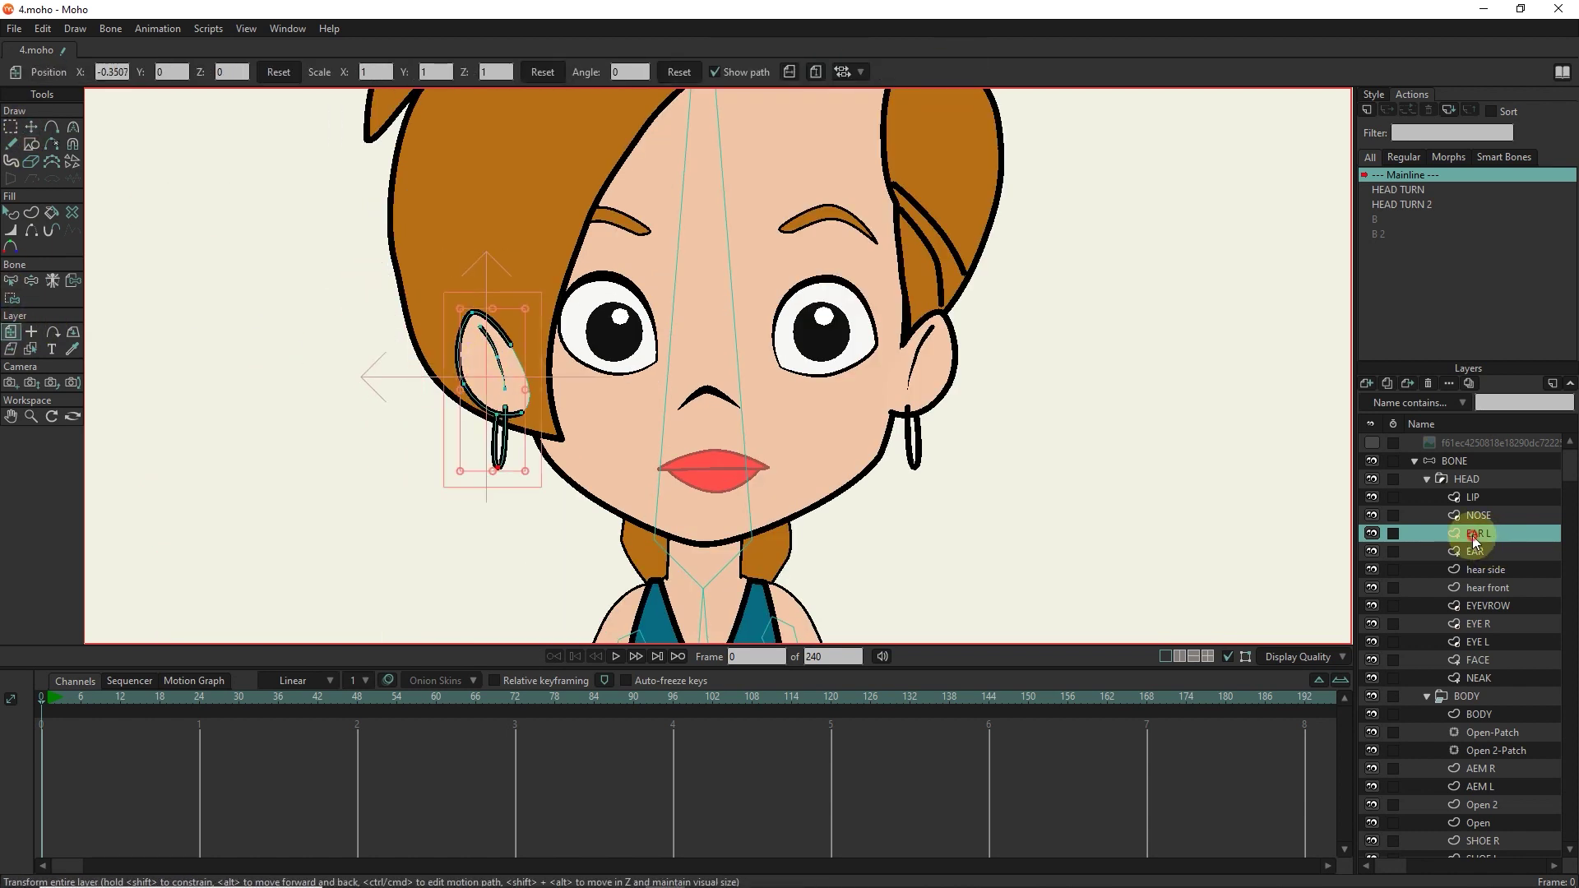
# Place the EAR L layer below NEAK in the HEAD group and open the HEAD TURN action for editing.
pyautogui.moveTo(1472, 533); pyautogui.dragTo(1472, 687)
pyautogui.doubleClick(1398, 189)
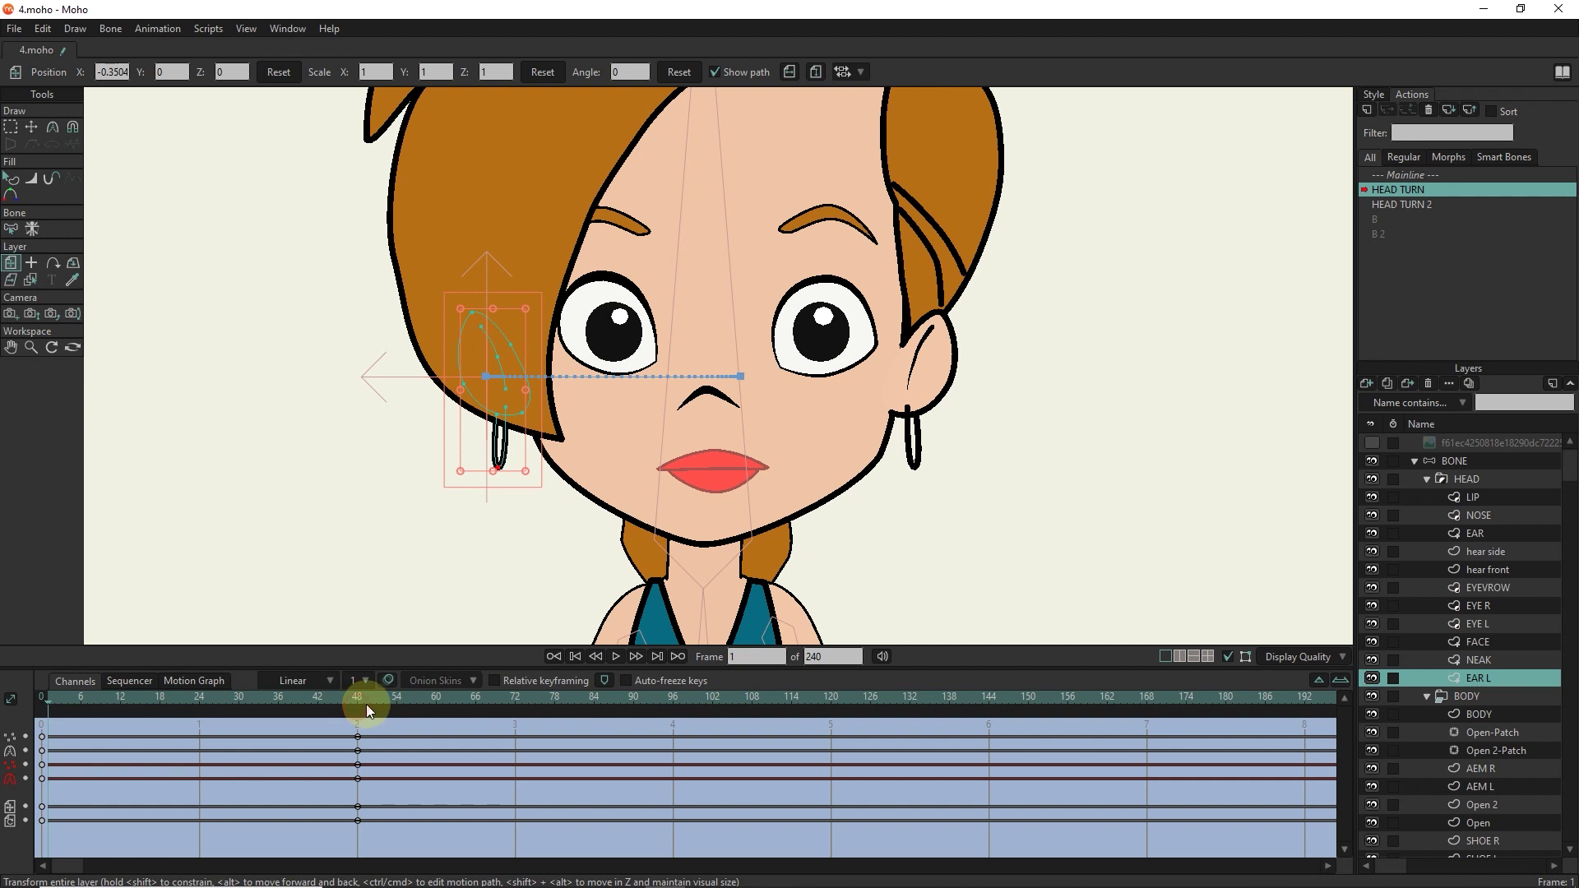
# Switch to the HEAD TURN 2 action and move the EAR L layer to the side-view ear position at frame 48.
pyautogui.click(357, 697)
pyautogui.doubleClick(1403, 204)
pyautogui.moveTo(265, 717); pyautogui.dragTo(357, 709)
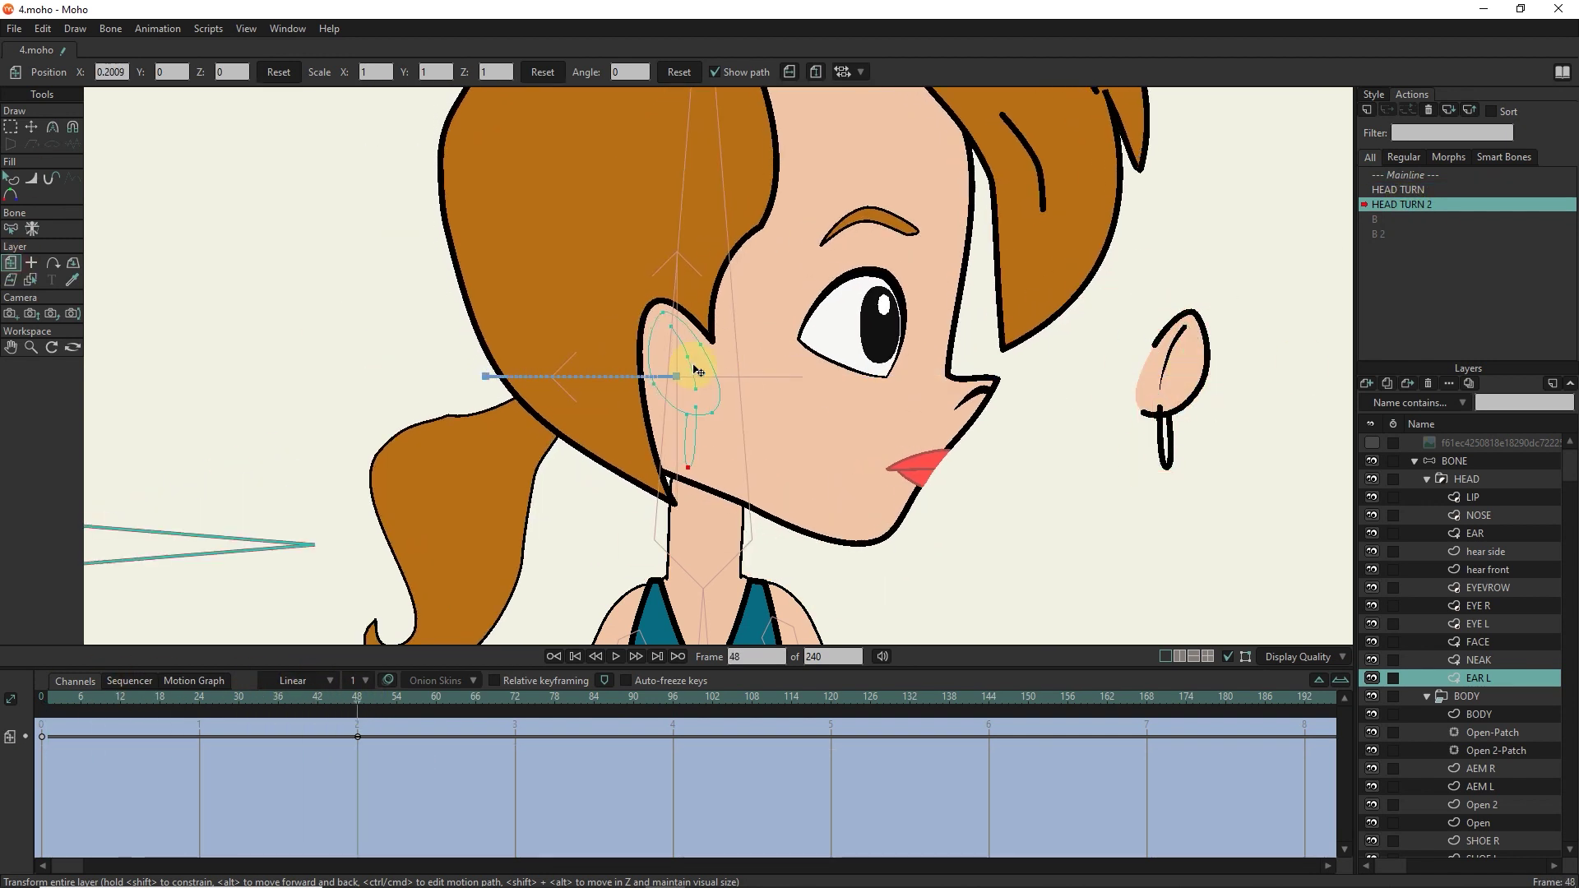
# In the HEAD group's layer order at frame 48, place EAR L directly below EAR, and check the turn.
pyautogui.moveTo(353, 713); pyautogui.dragTo(194, 715)
pyautogui.doubleClick(1472, 483)
pyautogui.click(1403, 792)
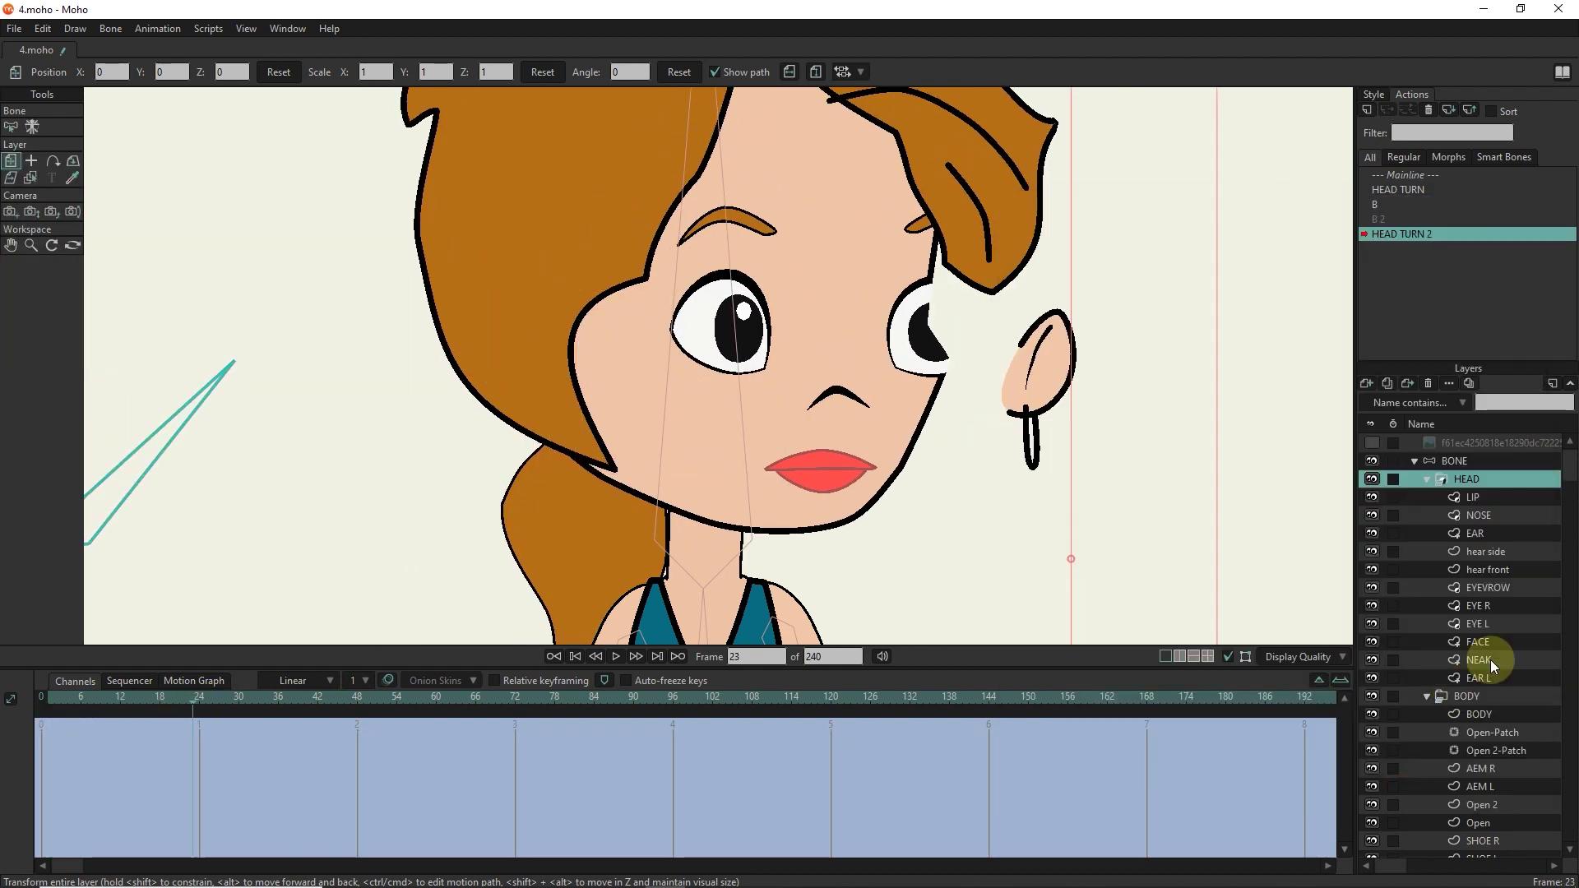
pyautogui.click(1489, 678)
pyautogui.click(352, 705)
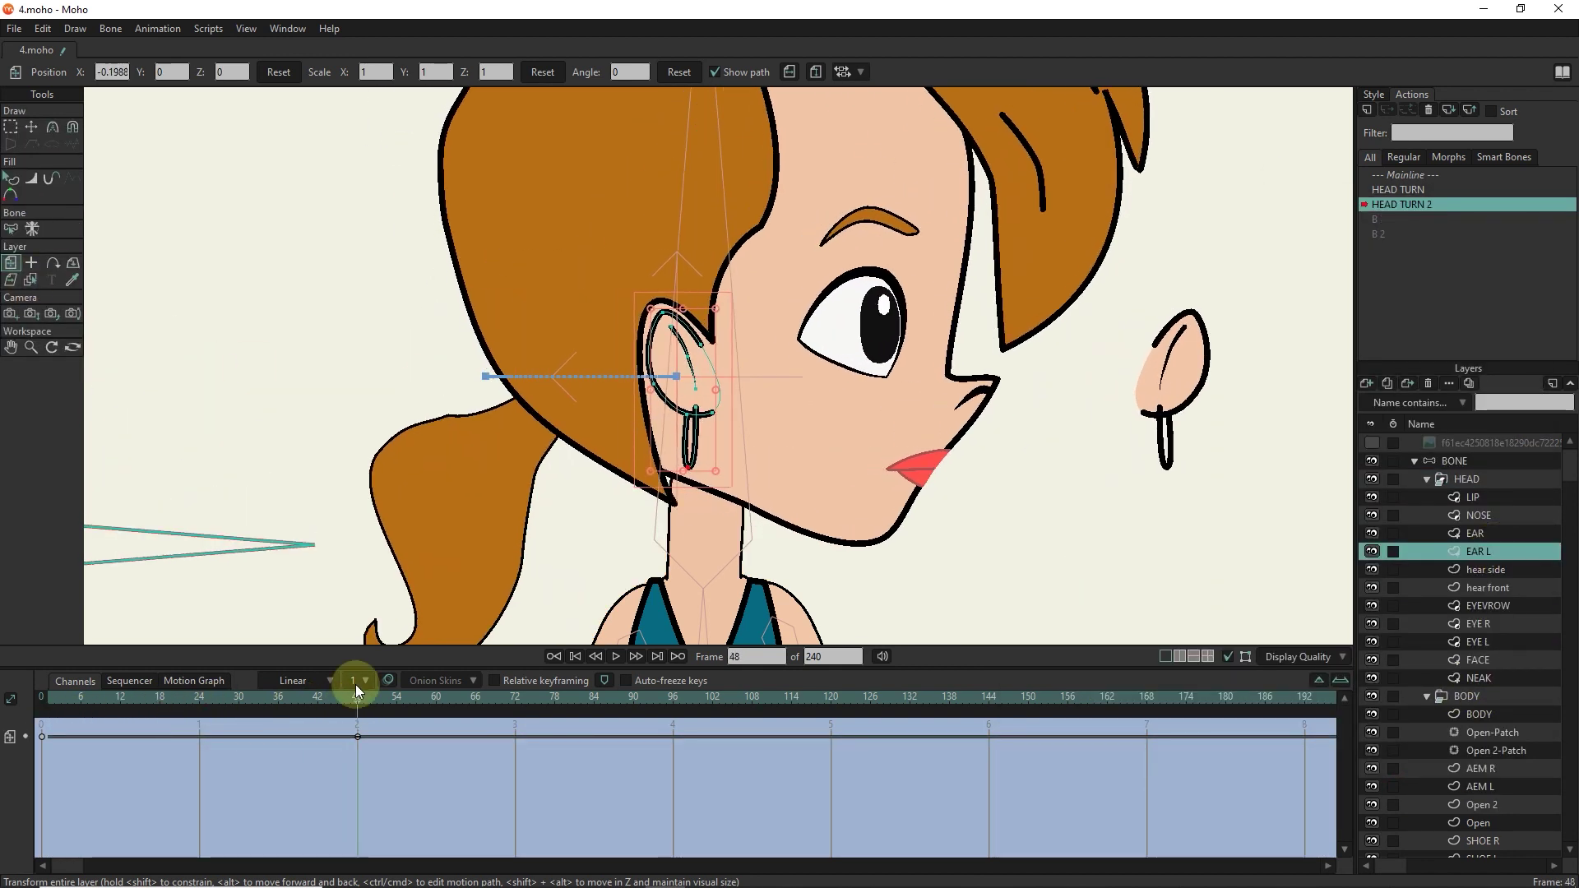
pyautogui.moveTo(363, 697); pyautogui.dragTo(63, 722)
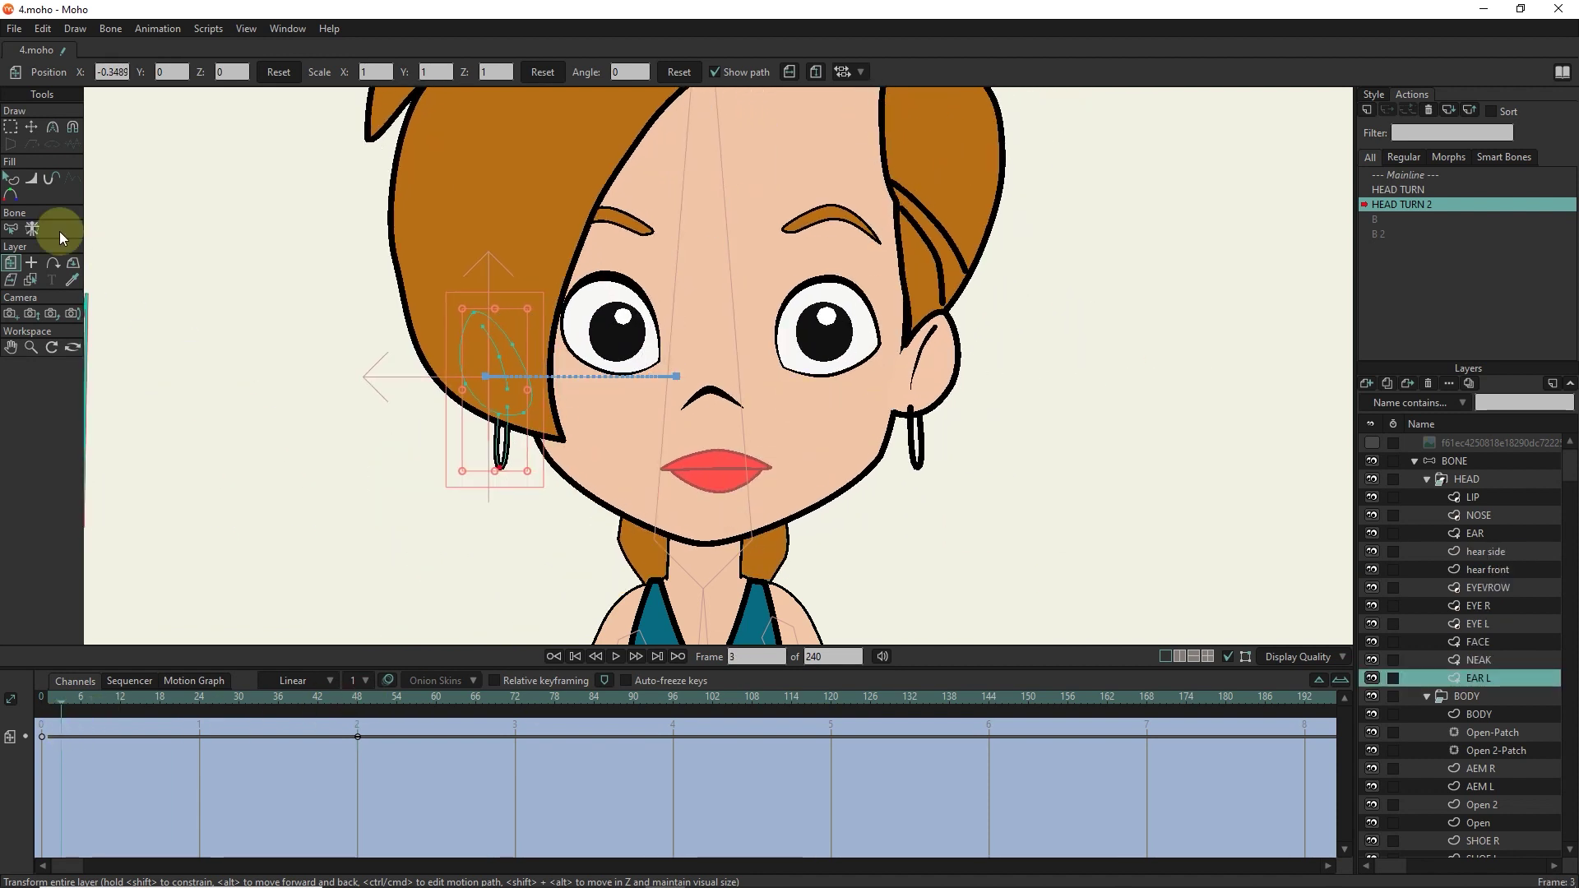
# At frame 48, move the EAR layer inward behind the face and order it between FACE and NEAK.
pyautogui.click(365, 705)
pyautogui.click(1475, 533)
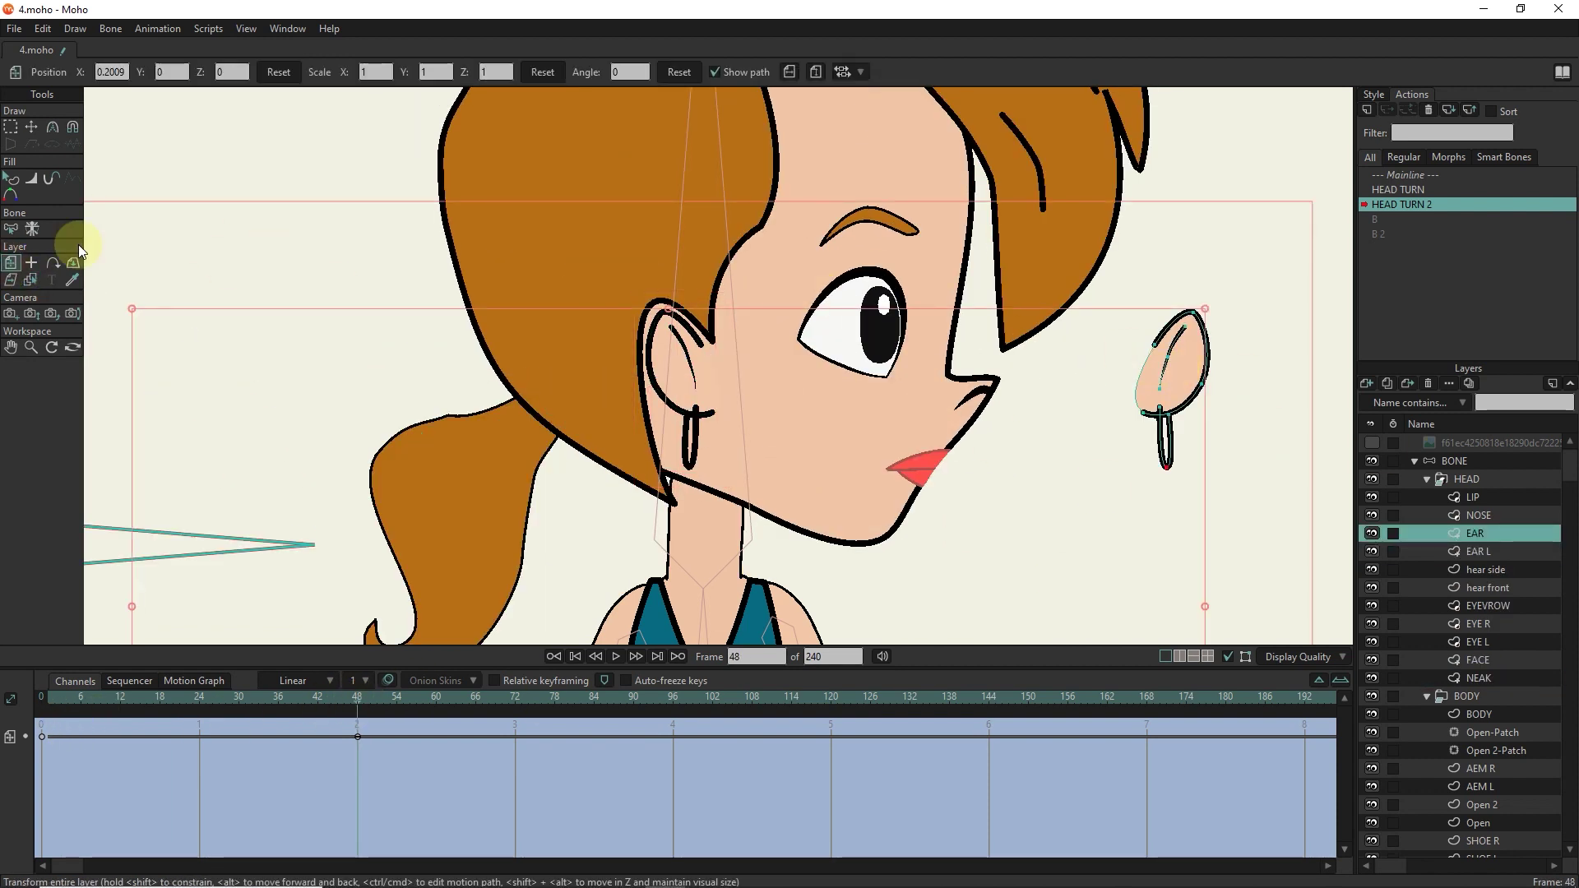
pyautogui.moveTo(1184, 366); pyautogui.dragTo(790, 353)
pyautogui.moveTo(365, 703); pyautogui.dragTo(31, 699)
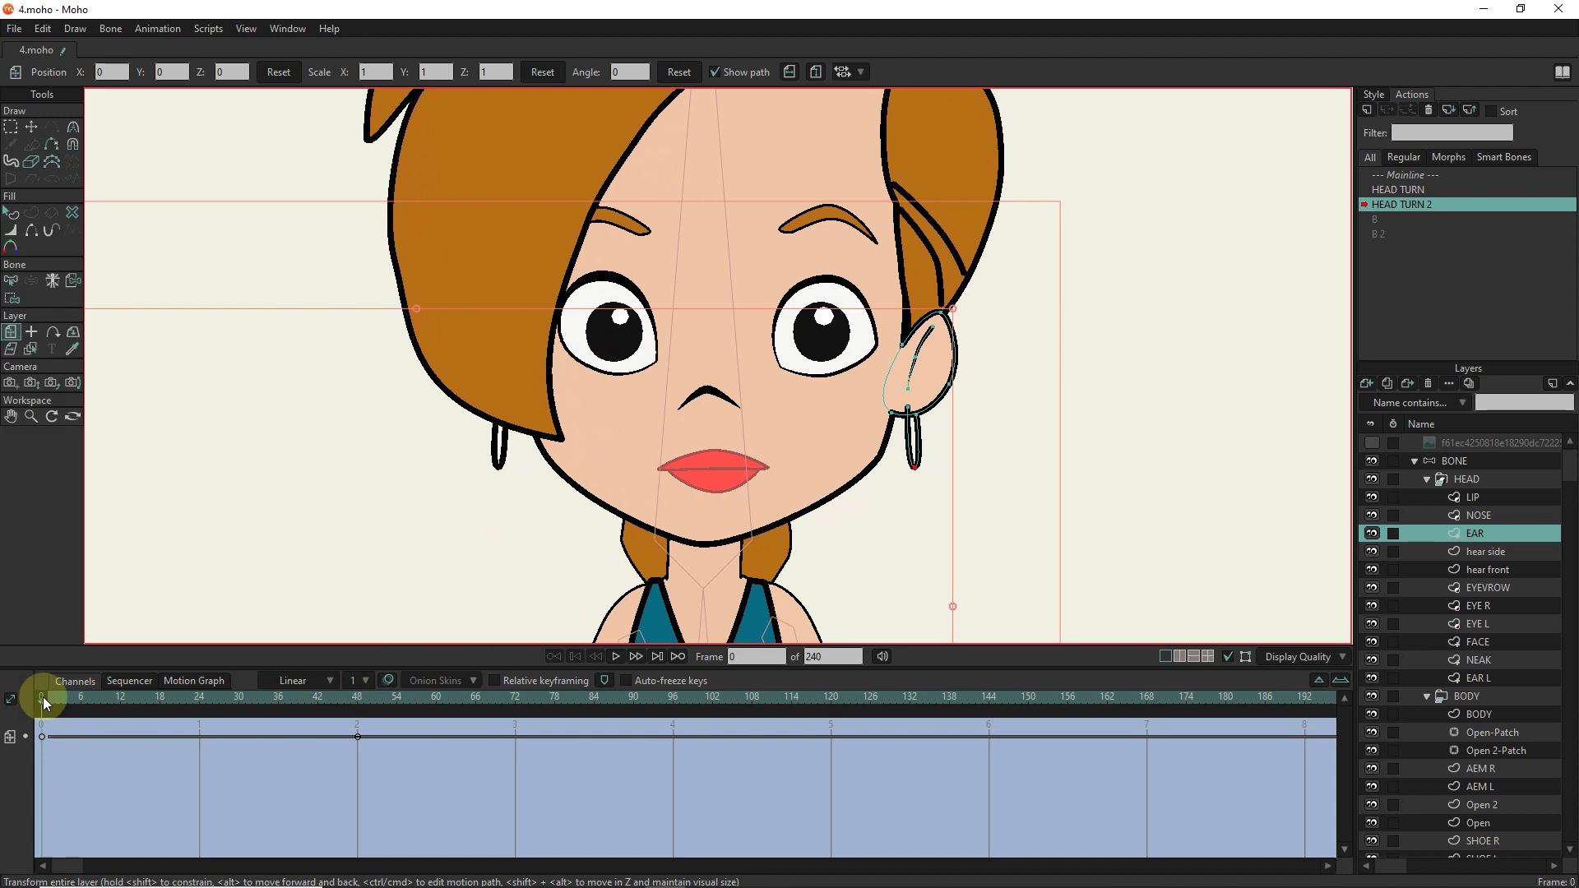
pyautogui.moveTo(367, 699); pyautogui.dragTo(299, 709)
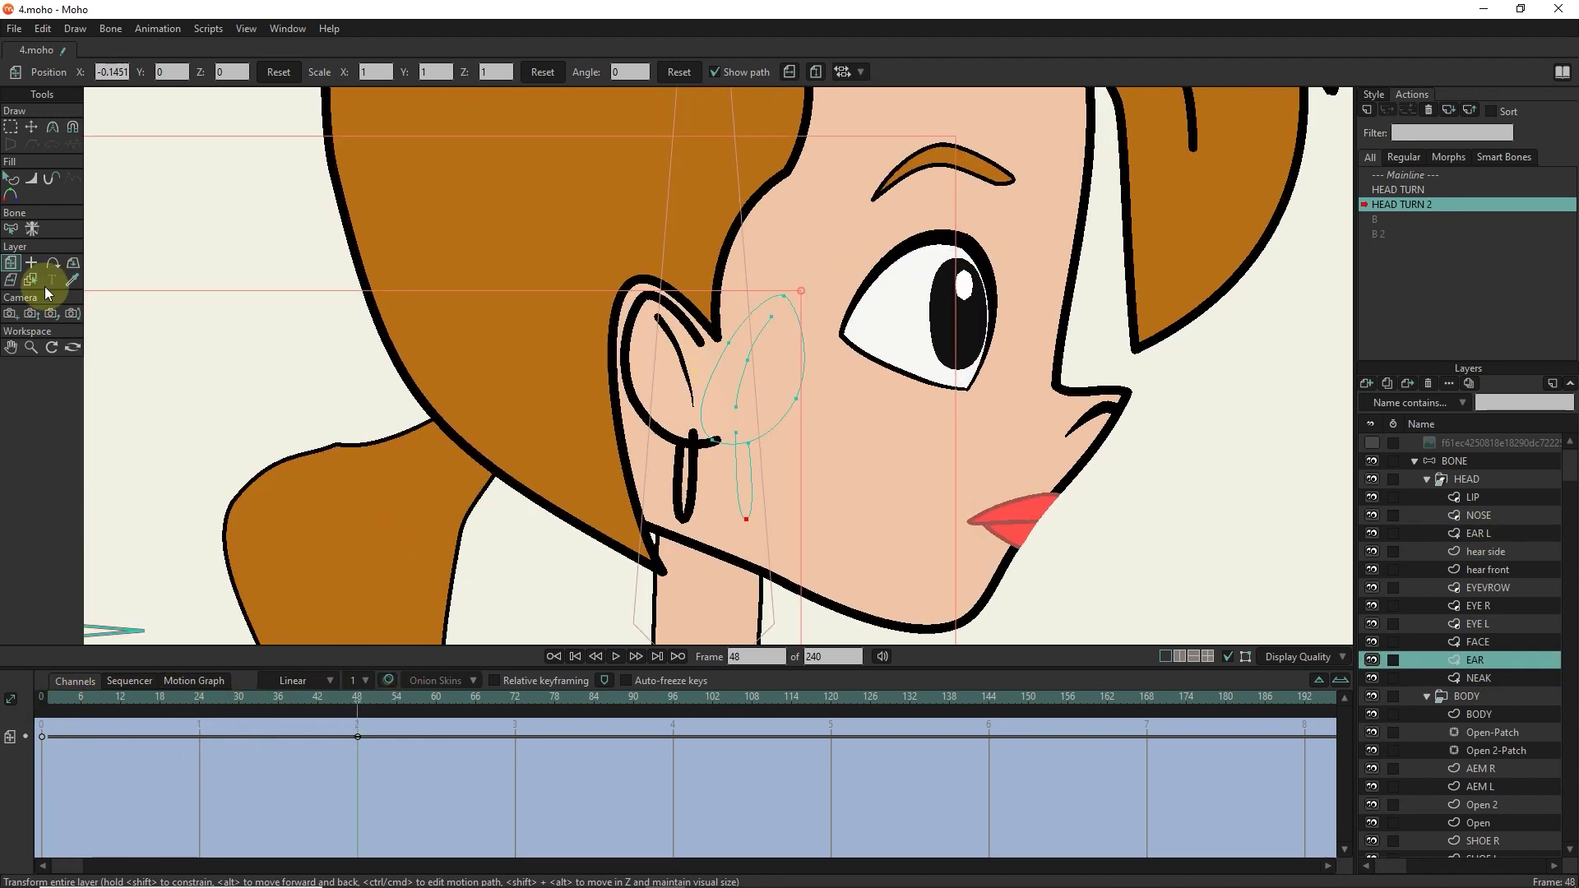
# Show the reference image and reshape the EAR L outline and inner line at frame 48 to match it.
pyautogui.press('t')
pyautogui.moveTo(546, 299); pyautogui.dragTo(709, 350)
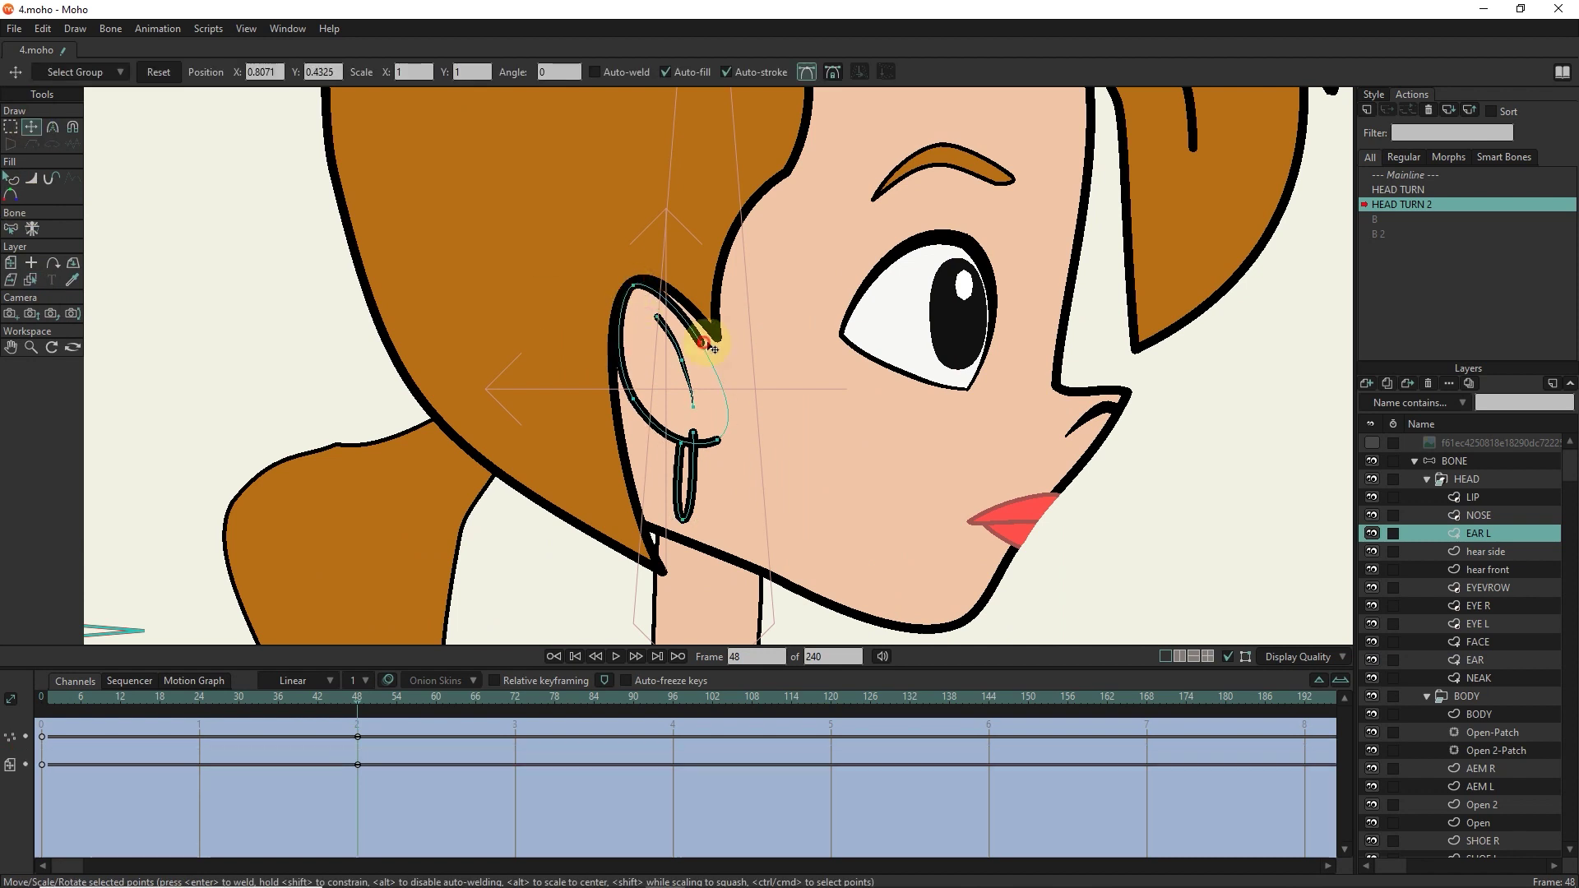
pyautogui.click(1372, 444)
pyautogui.moveTo(633, 399); pyautogui.dragTo(602, 408)
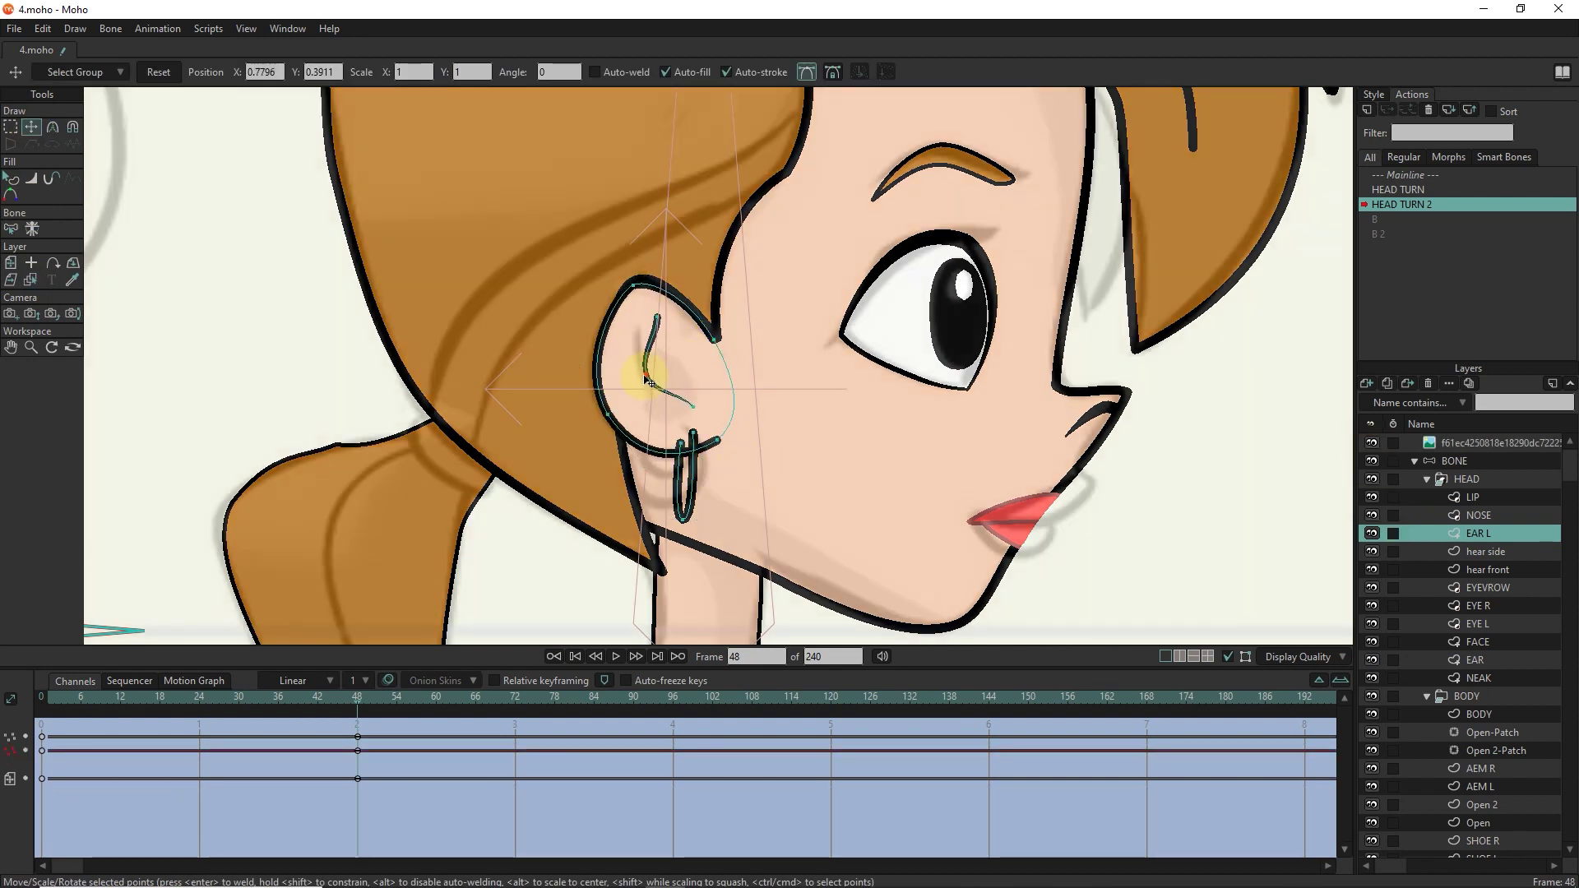
# Reshape the EAR L earring into a rounded hoop at frame 48 and set its bottom point's line width to 210 percent.
pyautogui.doubleClick(702, 494)
pyautogui.scroll(2, 701, 494)
pyautogui.moveTo(605, 425); pyautogui.dragTo(606, 517)
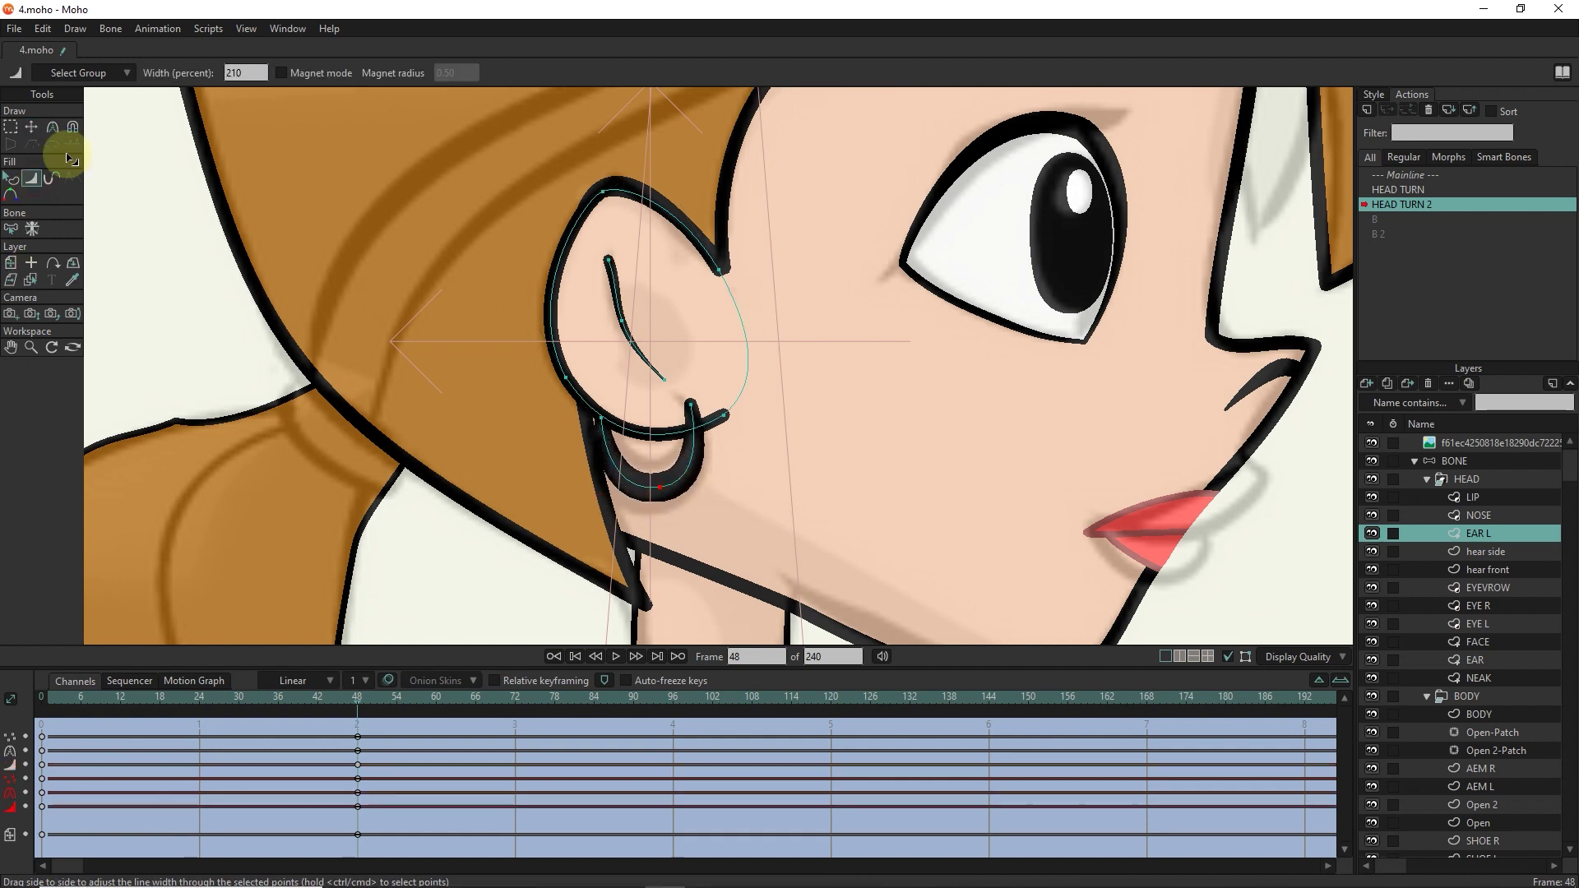
pyautogui.moveTo(656, 405); pyautogui.dragTo(691, 412)
pyautogui.scroll(-2, 691, 412)
pyautogui.scroll(2, 672, 376)
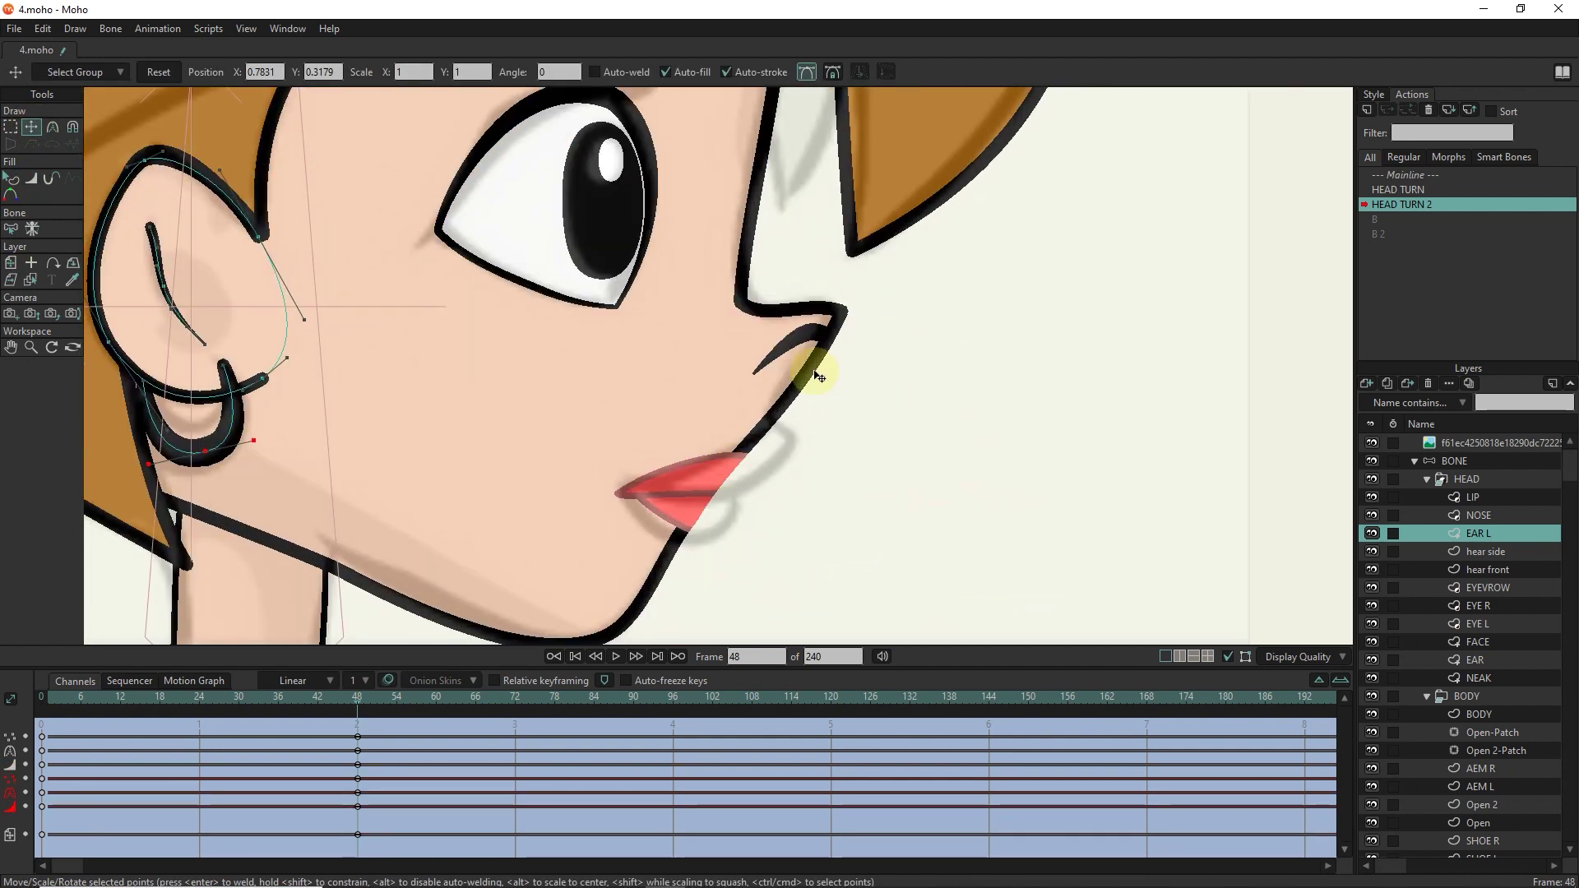
# Reshape the LIP layer's points at frame 48 to follow the side-view reference, and hide the reference image.
pyautogui.keyDown('ctrl'); pyautogui.keyDown('alt'); pyautogui.click(722, 454); pyautogui.keyUp('alt'); pyautogui.keyUp('ctrl')
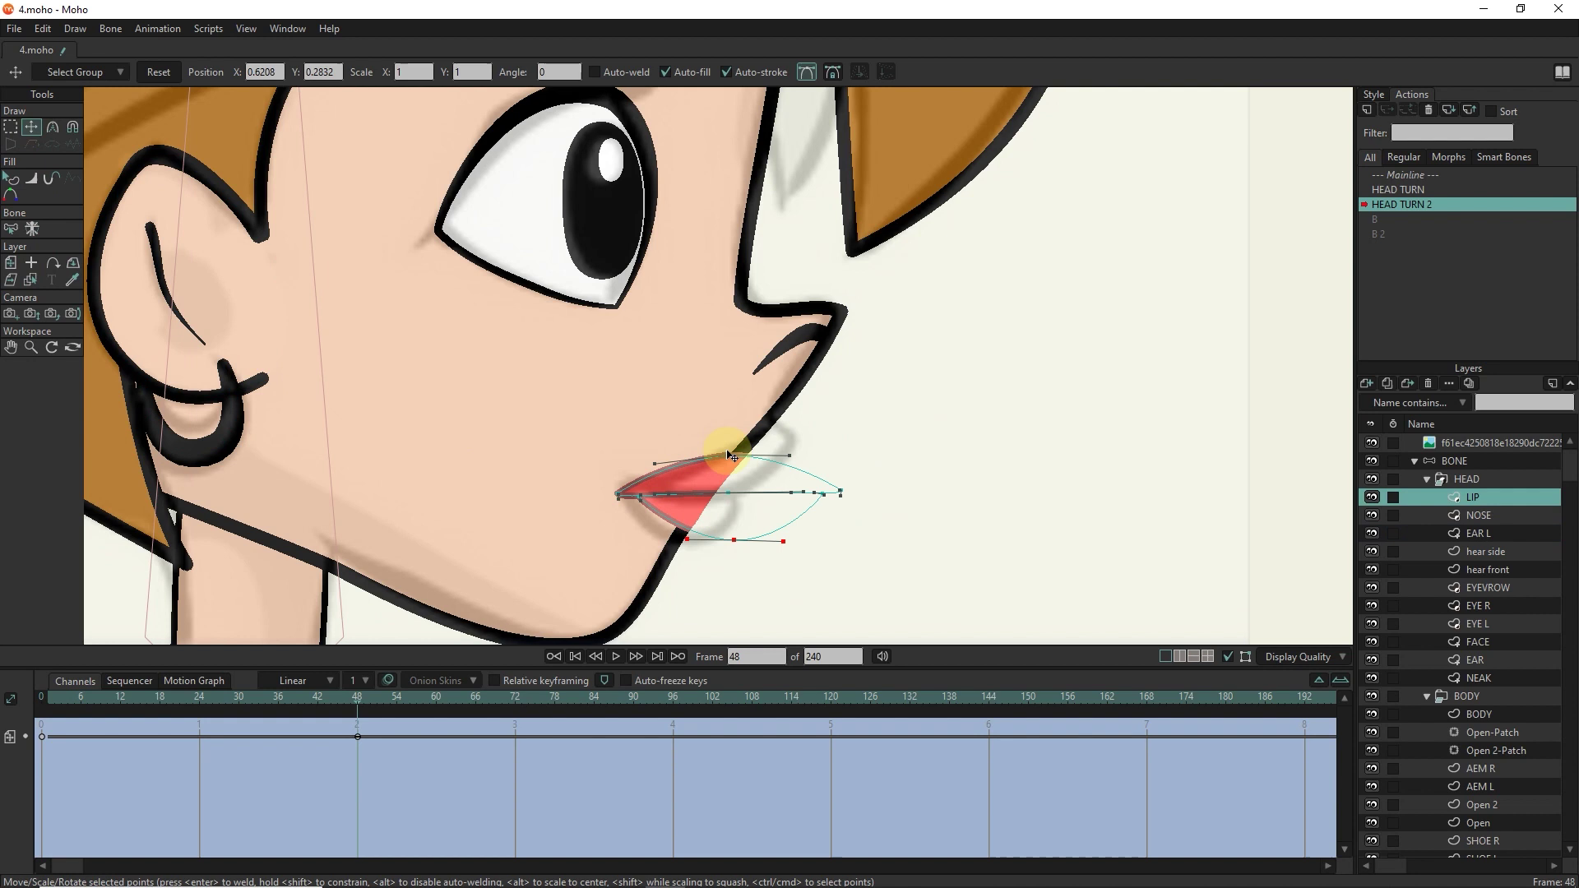
pyautogui.scroll(2, 642, 494)
pyautogui.scroll(2, 625, 487)
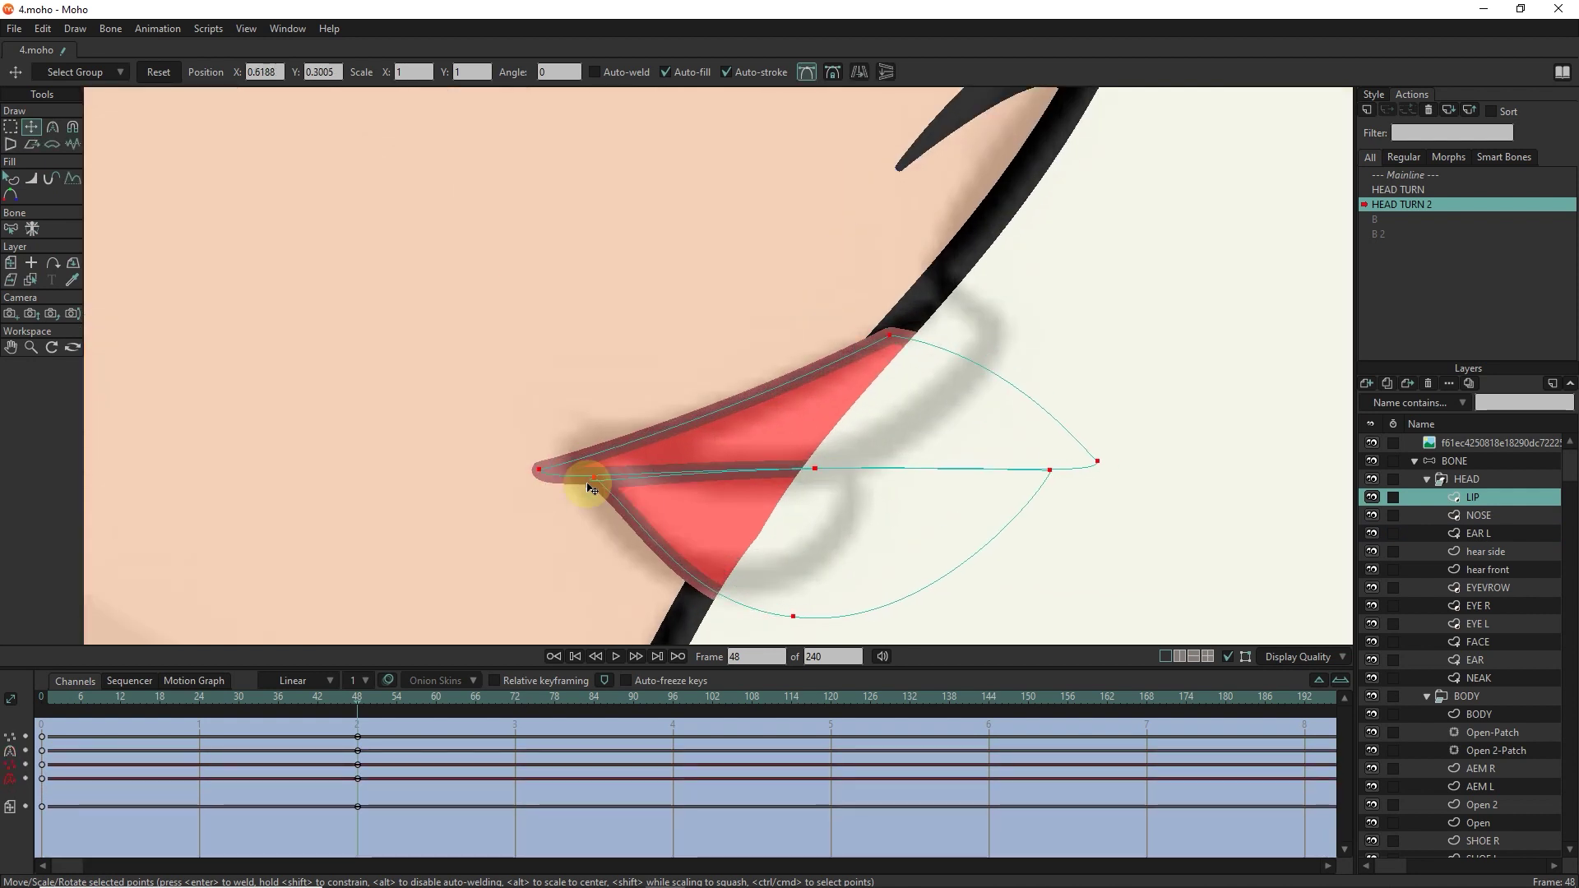
pyautogui.click(942, 325)
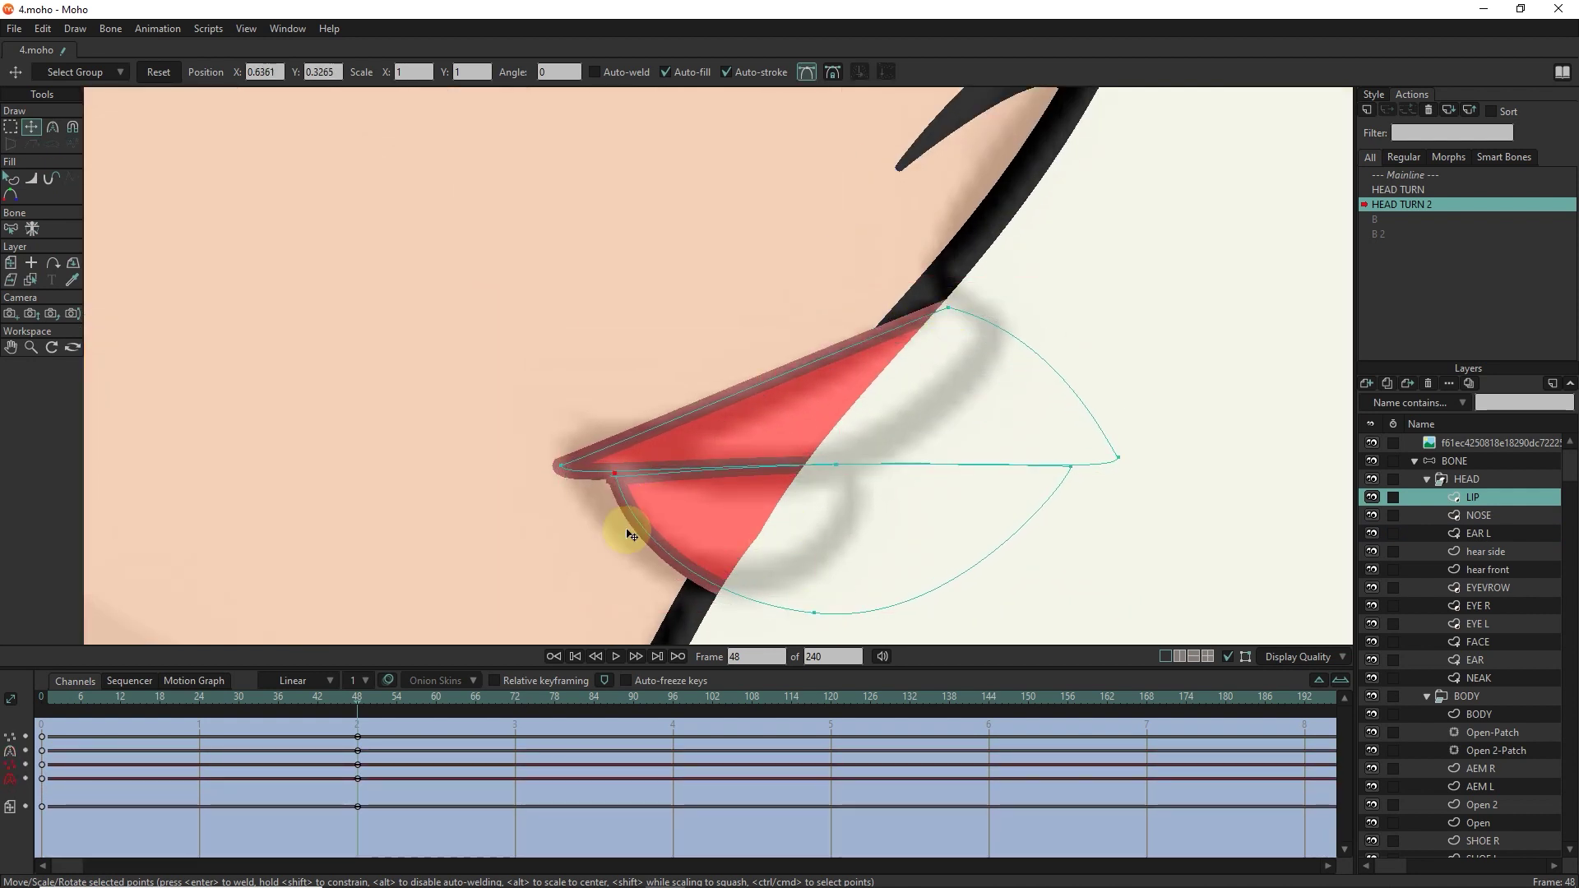
pyautogui.scroll(2, 629, 534)
pyautogui.click(634, 451)
pyautogui.scroll(-3, 599, 494)
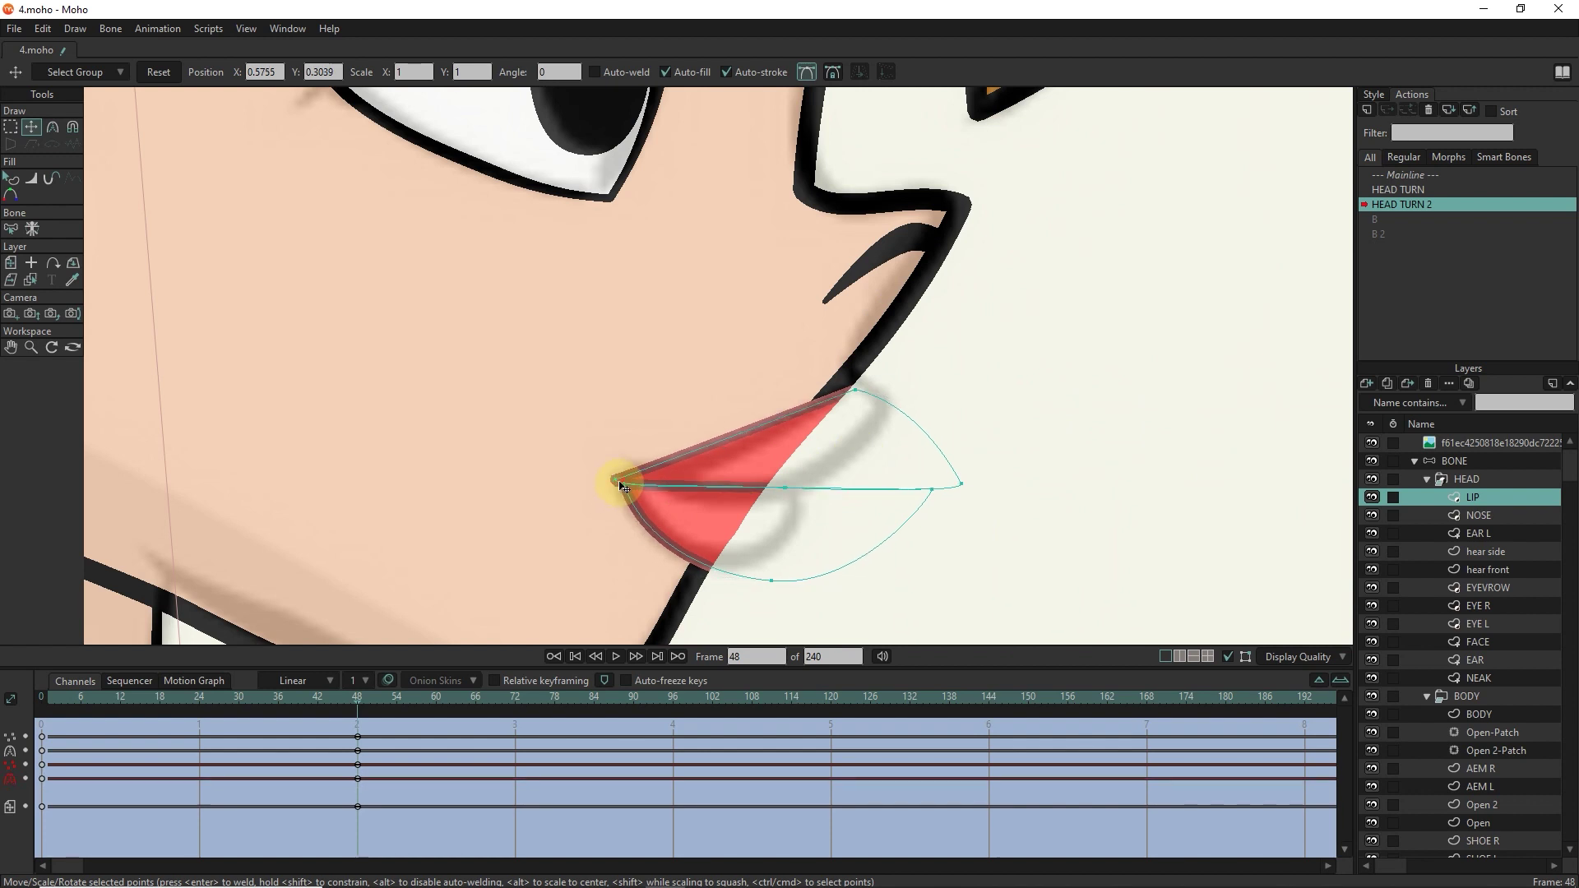
pyautogui.scroll(-5, 623, 487)
pyautogui.click(1371, 443)
# Refine the FACE outline around the nose and mouth at frame 48, comparing it with the reference image, and hide the reference again.
pyautogui.scroll(4, 728, 473)
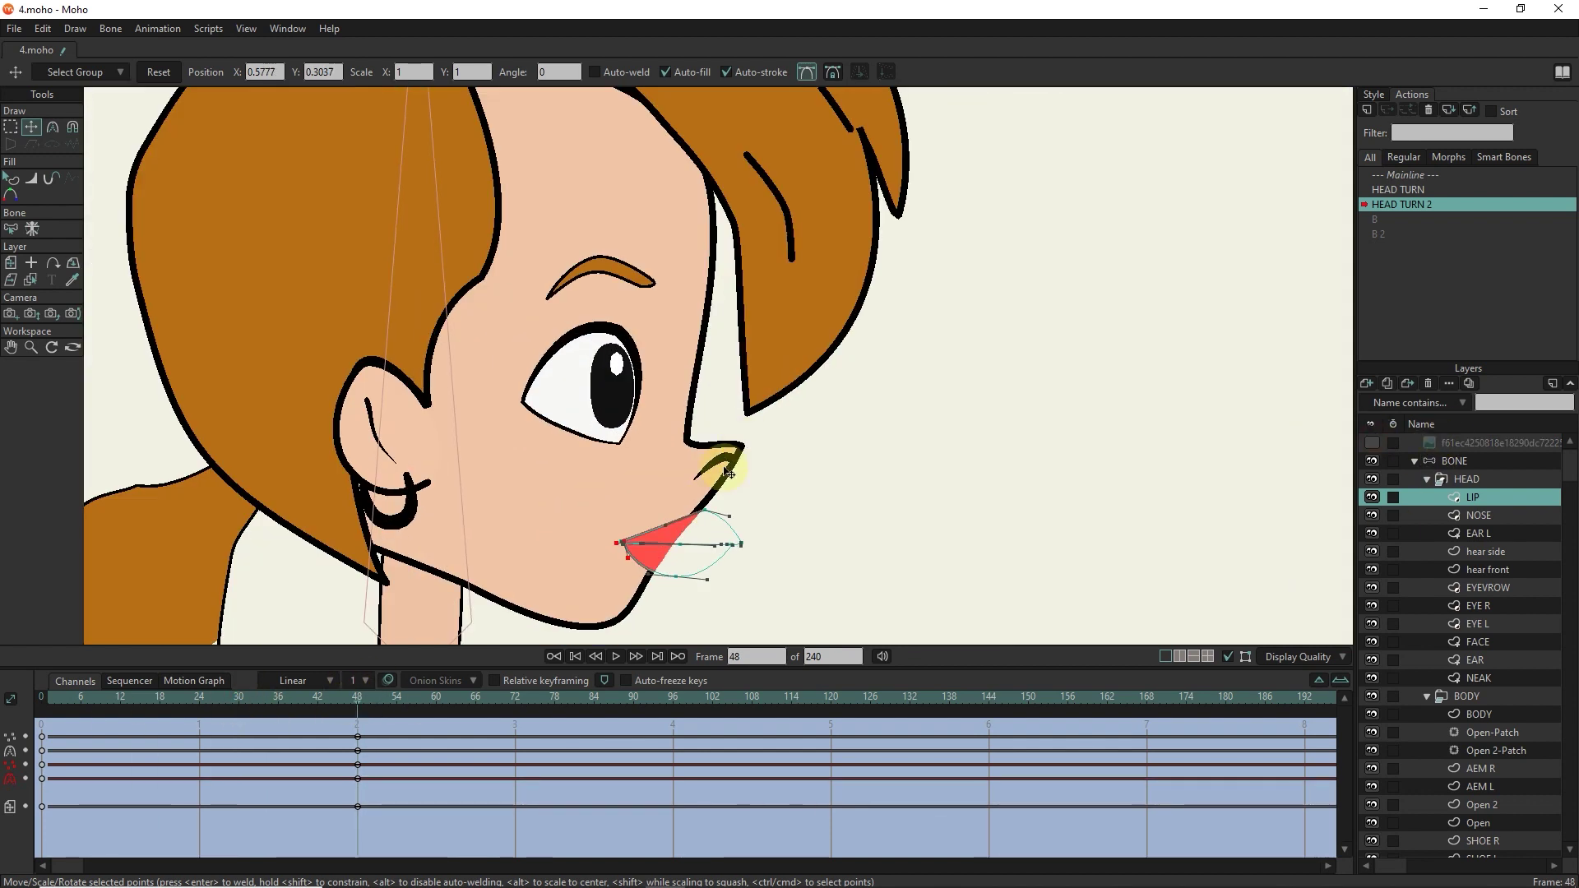
pyautogui.scroll(2, 728, 473)
pyautogui.keyDown('ctrl'); pyautogui.keyDown('alt'); pyautogui.click(706, 455); pyautogui.keyUp('alt'); pyautogui.keyUp('ctrl')
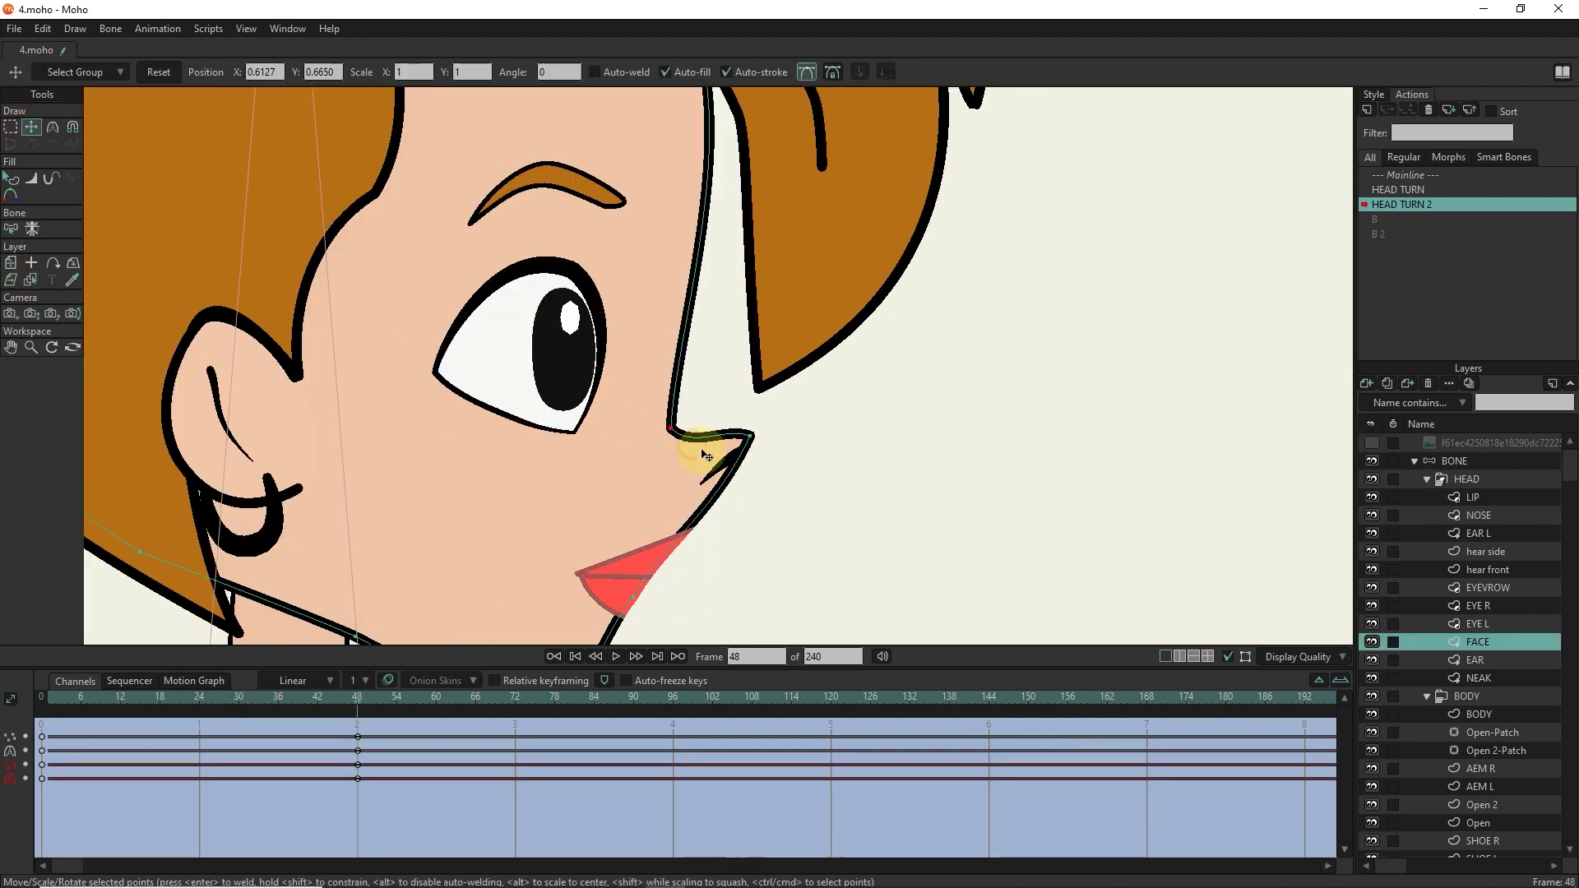
pyautogui.scroll(-3, 741, 502)
pyautogui.scroll(2, 696, 538)
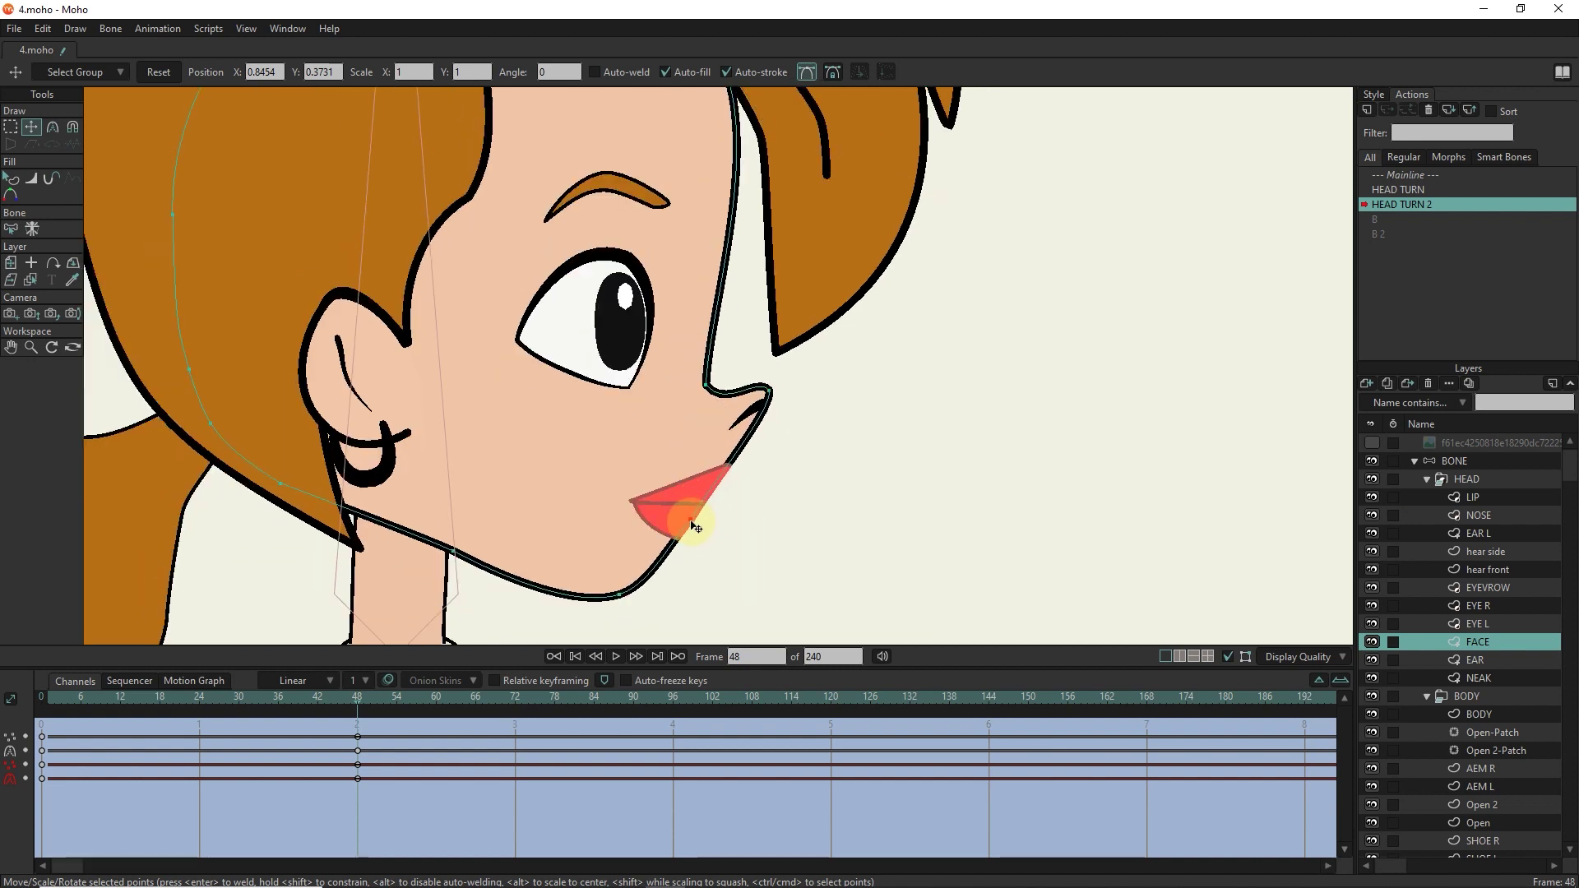
pyautogui.scroll(-4, 694, 528)
pyautogui.click(1371, 443)
pyautogui.scroll(5, 589, 533)
pyautogui.moveTo(660, 445); pyautogui.dragTo(575, 504)
pyautogui.scroll(-2, 775, 445)
pyautogui.click(1371, 443)
# Reshape the outer edge and tip of the hear side layer at frame 24.
pyautogui.scroll(-3, 716, 366)
pyautogui.click(227, 698)
pyautogui.scroll(3, 707, 350)
pyautogui.keyDown('ctrl'); pyautogui.keyDown('alt'); pyautogui.click(708, 350); pyautogui.keyUp('alt'); pyautogui.keyUp('ctrl')
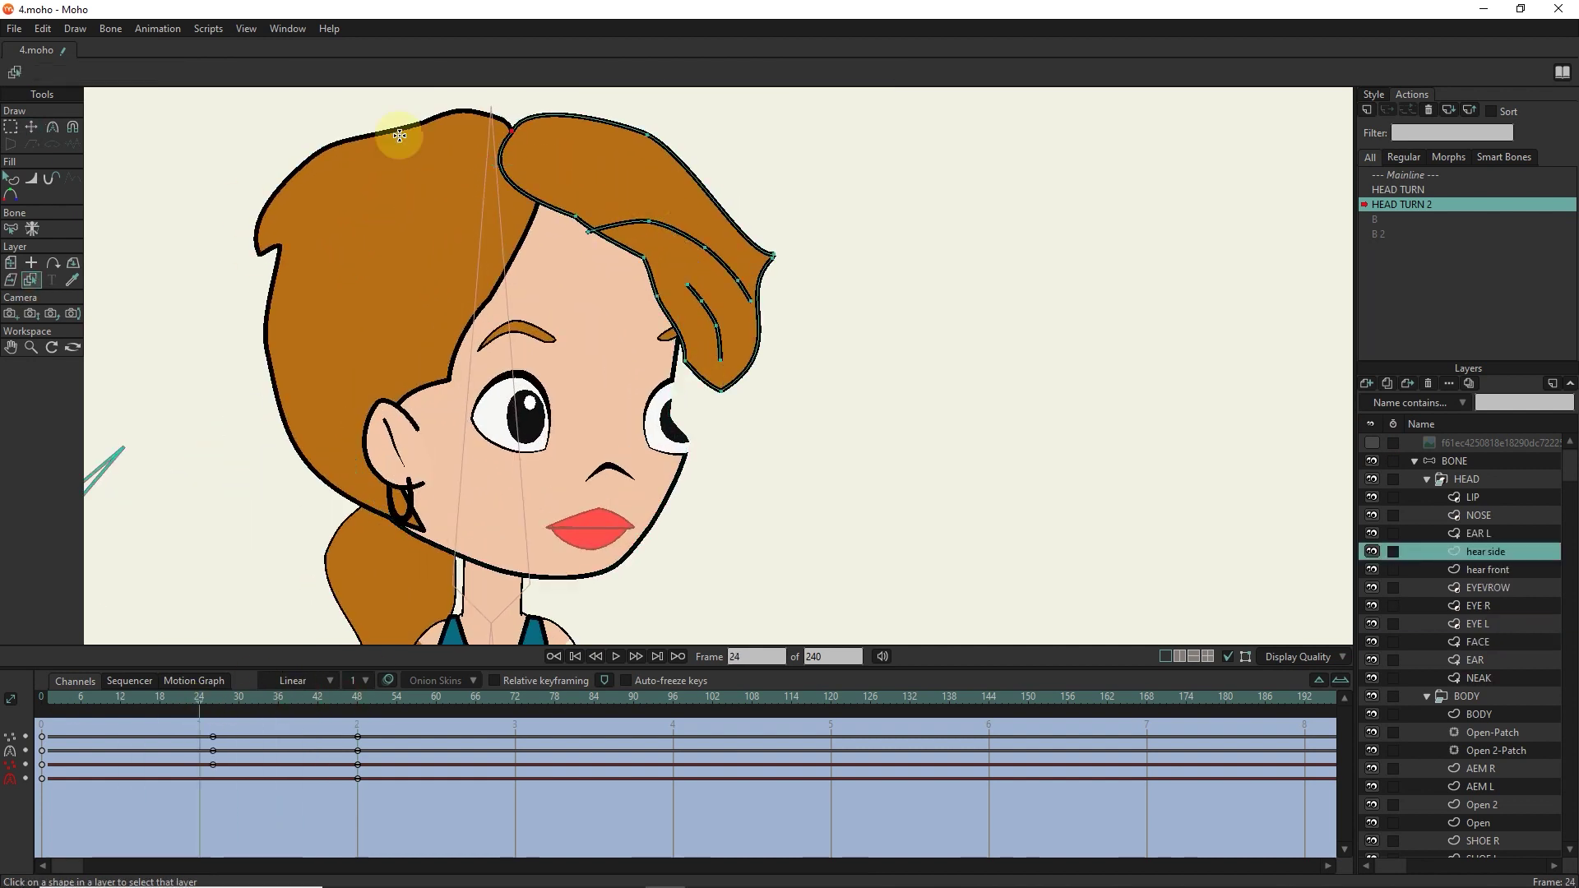
pyautogui.scroll(2, 775, 222)
pyautogui.click(794, 261)
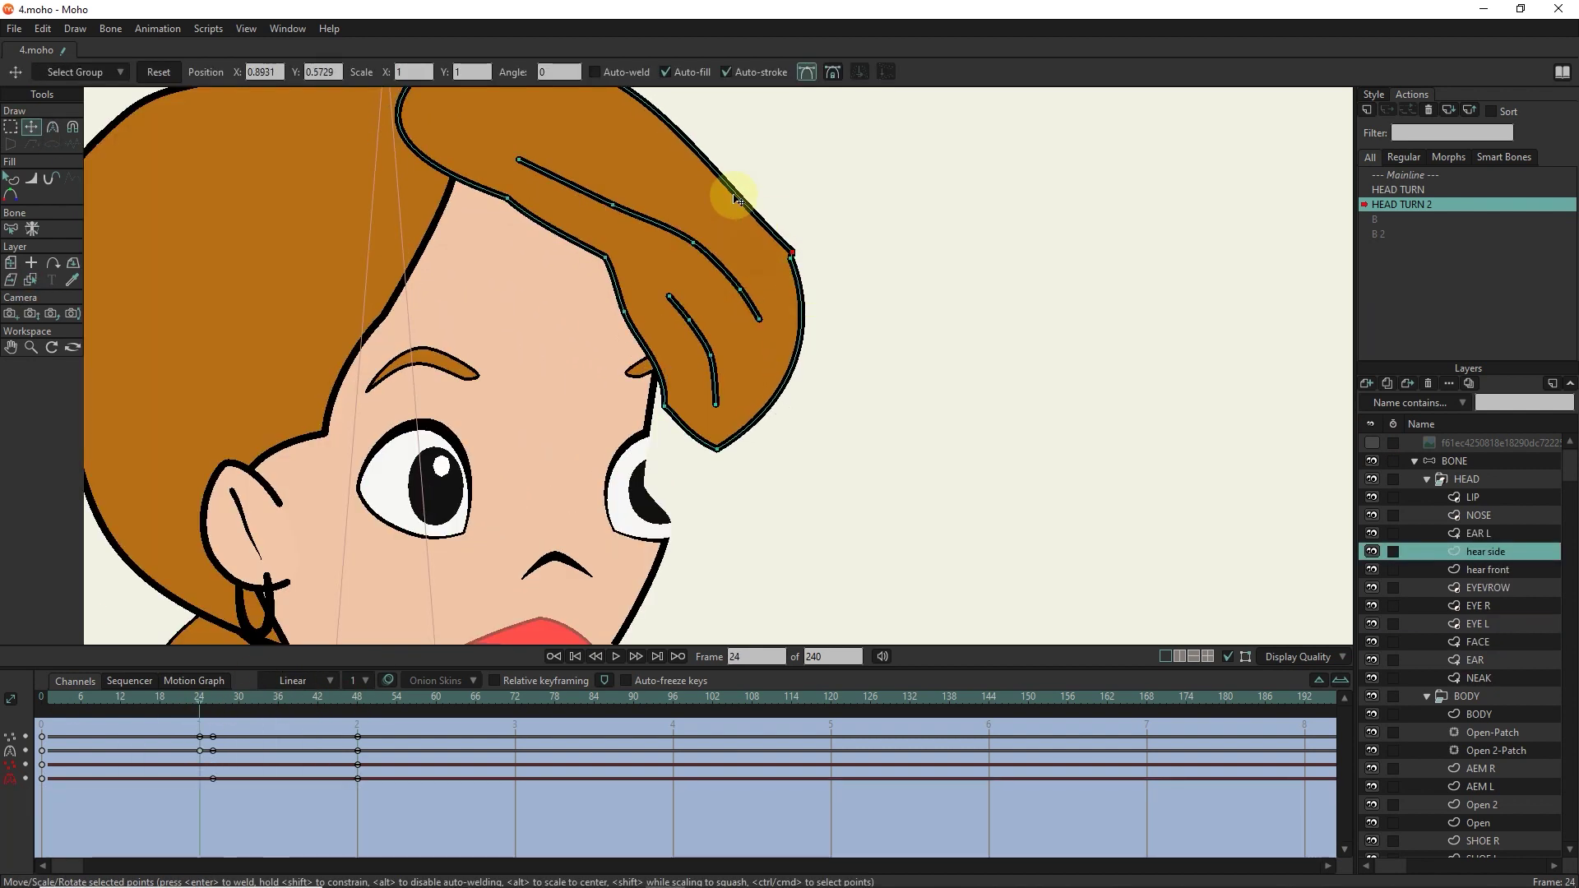
pyautogui.scroll(-3, 740, 264)
# Smooth the back-of-head outline of the hear front layer at frame 26 and adjust the hear side layer at that frame.
pyautogui.keyDown('ctrl'); pyautogui.keyDown('alt'); pyautogui.click(318, 299); pyautogui.keyUp('alt'); pyautogui.keyUp('ctrl')
pyautogui.click(212, 697)
pyautogui.click(303, 265)
pyautogui.scroll(2, 321, 260)
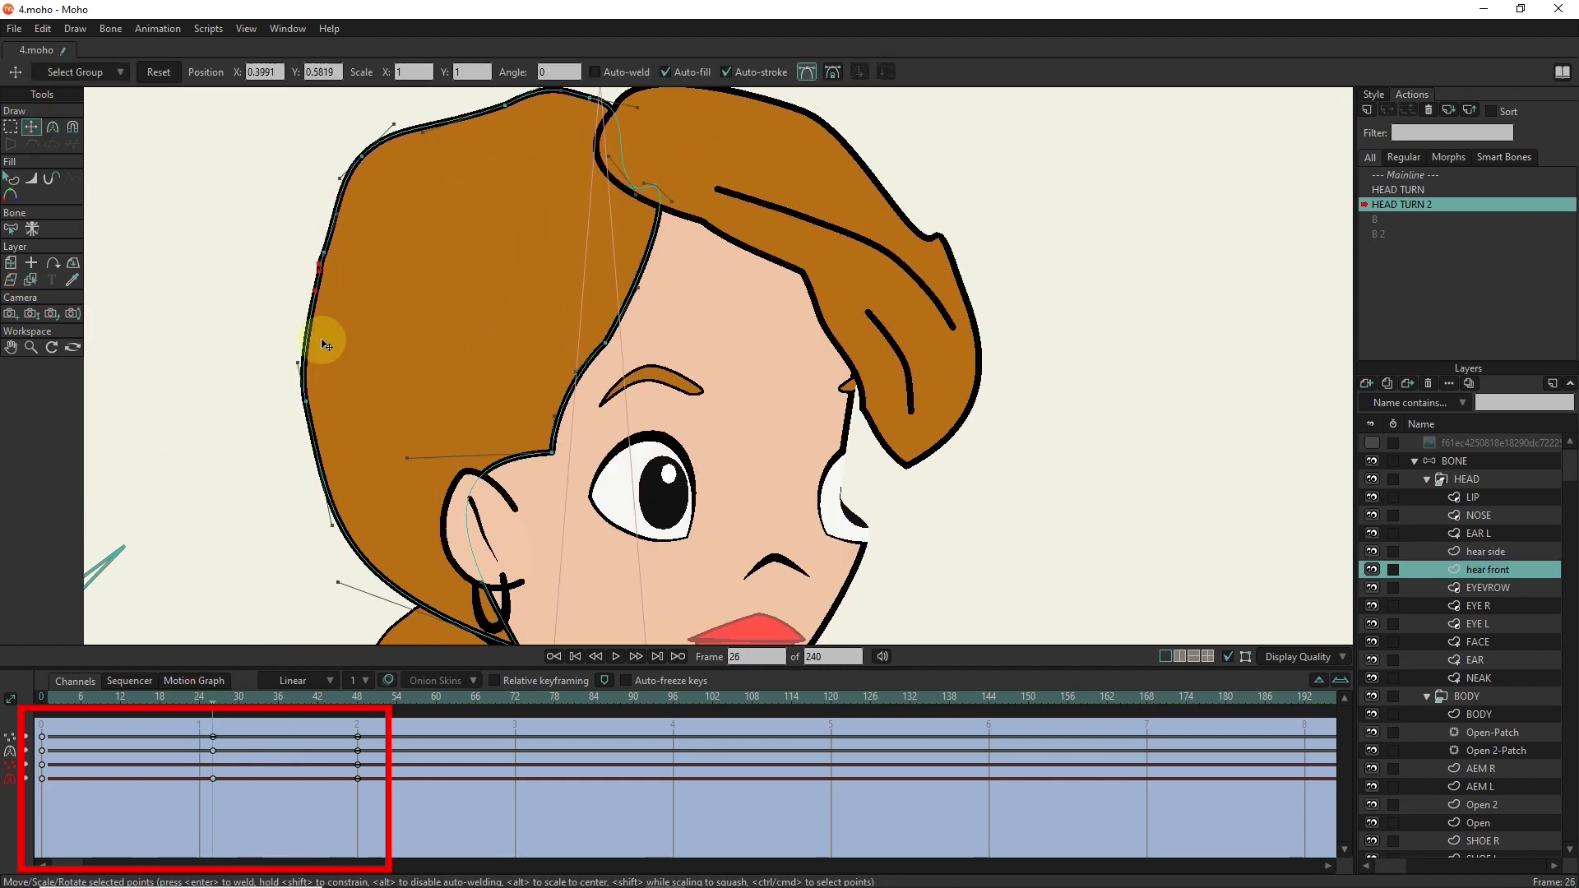
pyautogui.scroll(-2, 319, 288)
pyautogui.scroll(1, 673, 428)
pyautogui.keyDown('ctrl'); pyautogui.keyDown('alt'); pyautogui.click(673, 428); pyautogui.keyUp('alt'); pyautogui.keyUp('ctrl')
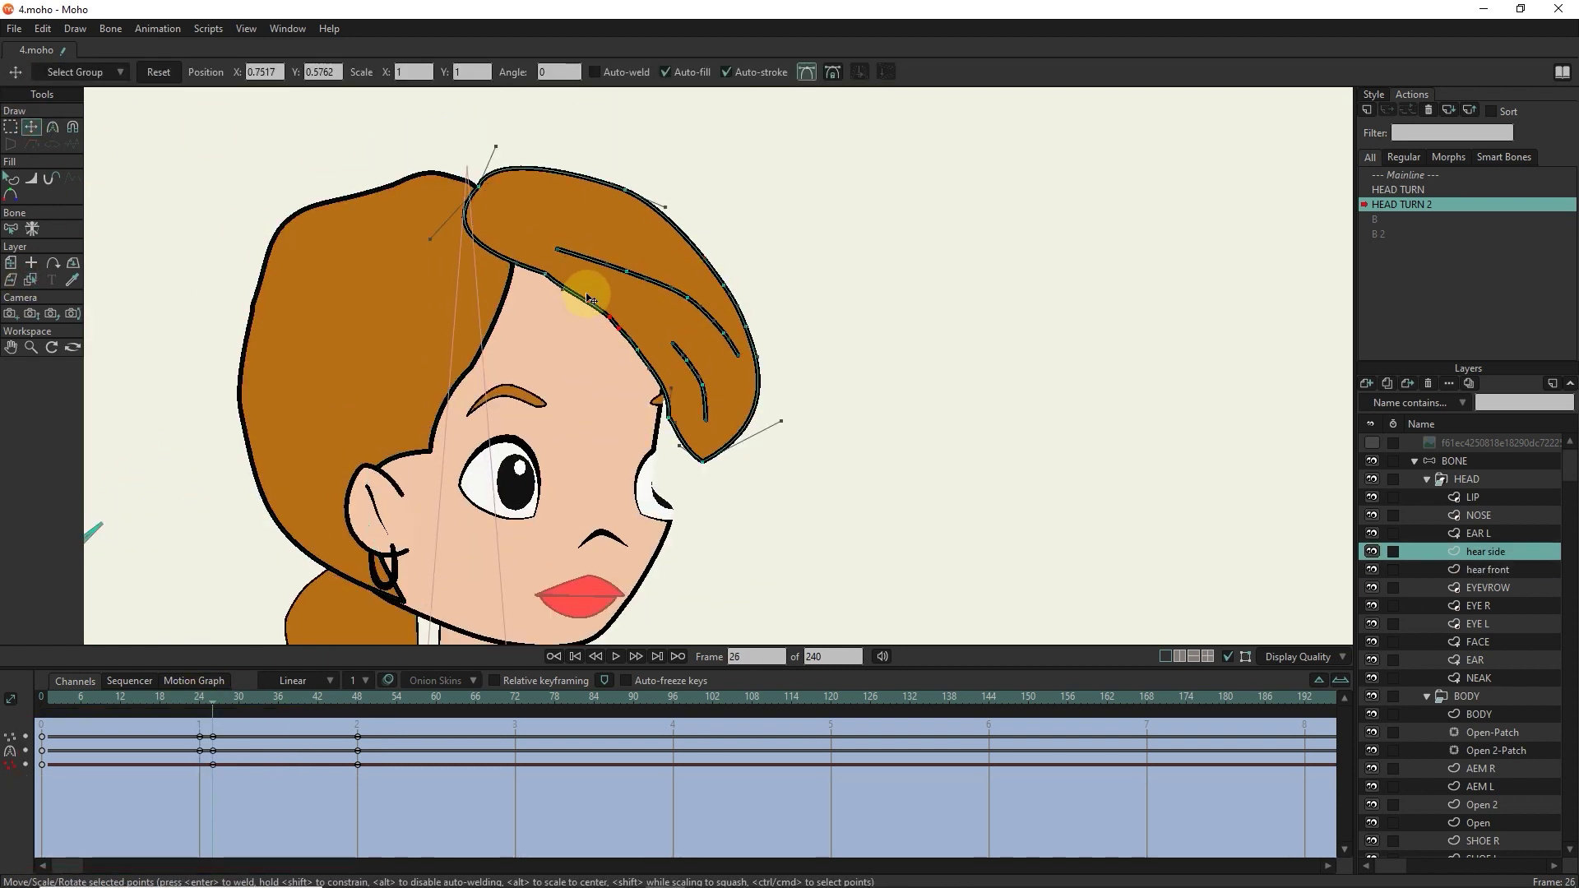
# Smooth the outer edge of the hear side layer by repositioning its points at frames 35 and 37.
pyautogui.moveTo(210, 708); pyautogui.dragTo(271, 705)
pyautogui.click(755, 303)
pyautogui.click(743, 352)
pyautogui.moveTo(763, 329); pyautogui.dragTo(769, 342)
pyautogui.moveTo(274, 706); pyautogui.dragTo(285, 706)
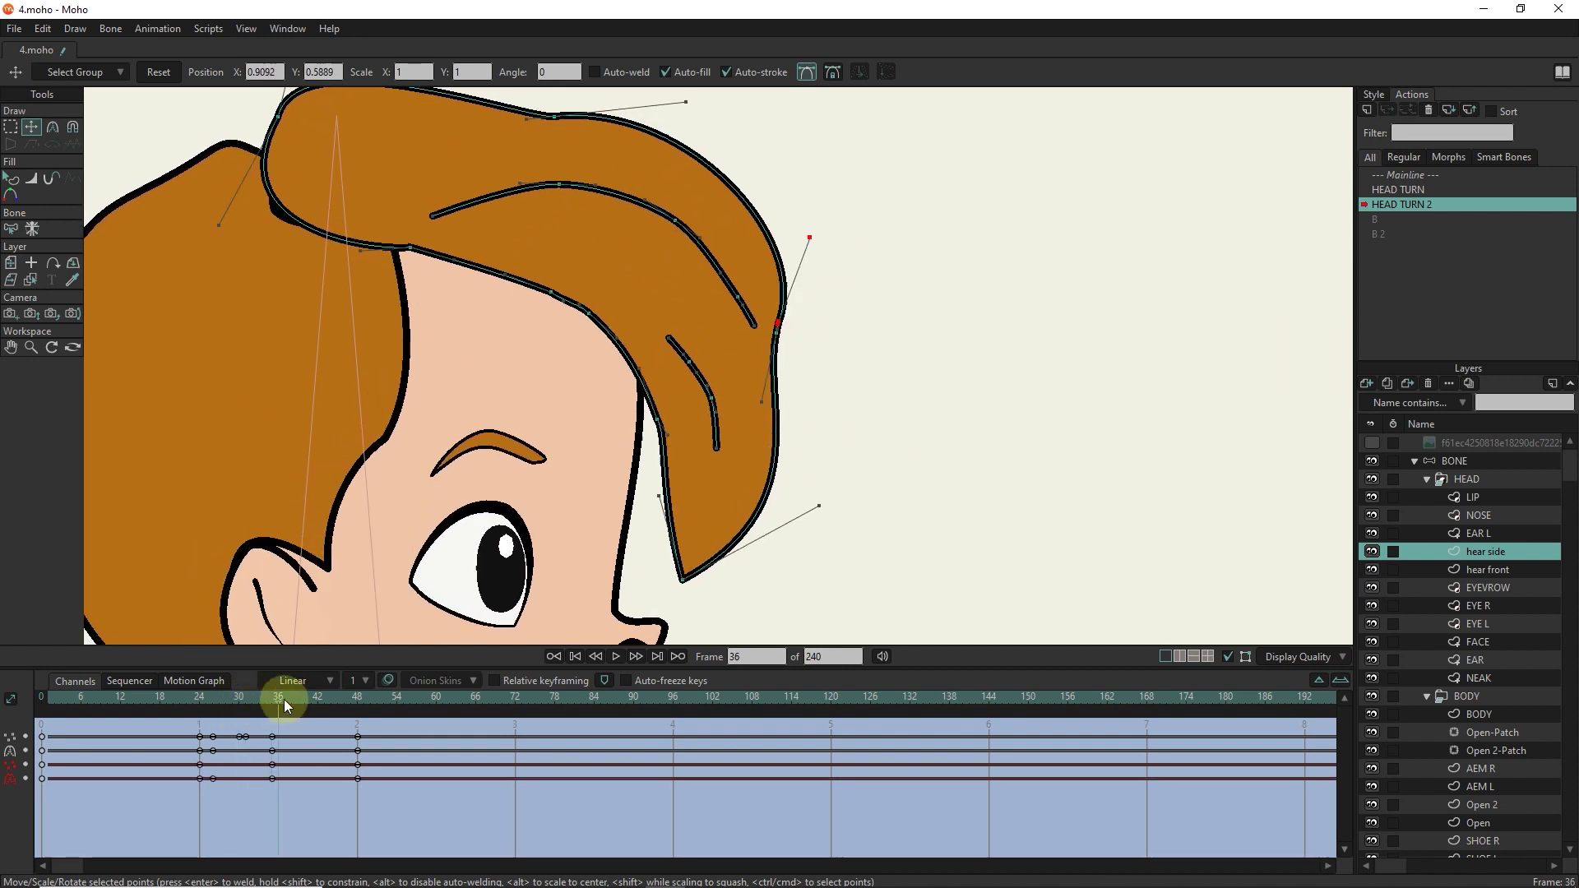
pyautogui.moveTo(780, 306); pyautogui.dragTo(785, 326)
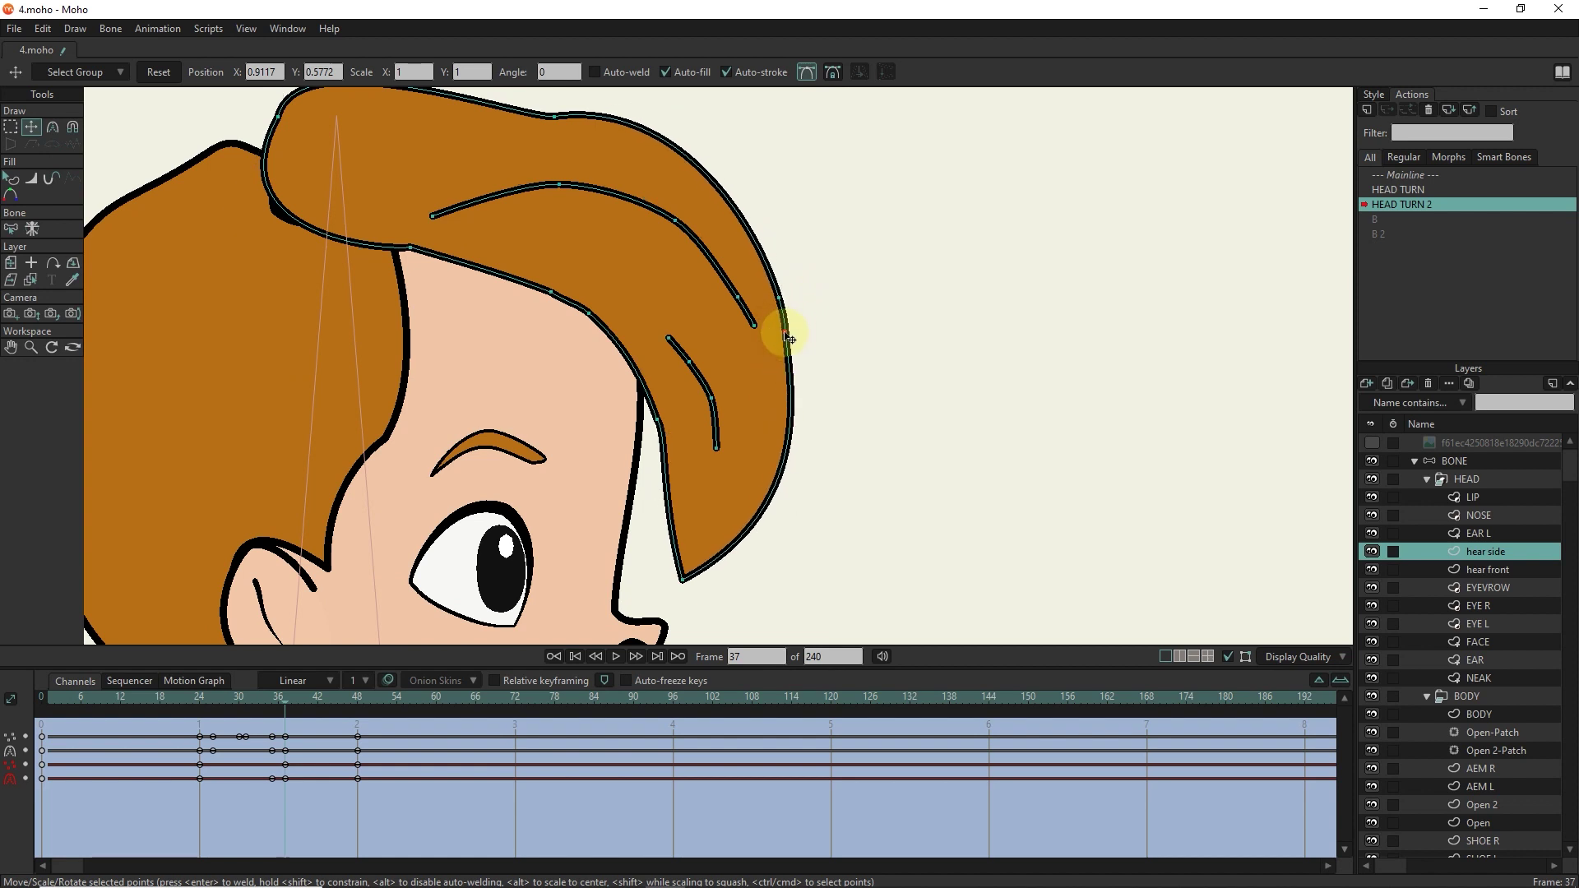
pyautogui.click(649, 141)
# Reposition the hear side tip points at frames 41 and 44 to round off the front edge.
pyautogui.moveTo(283, 705); pyautogui.dragTo(312, 699)
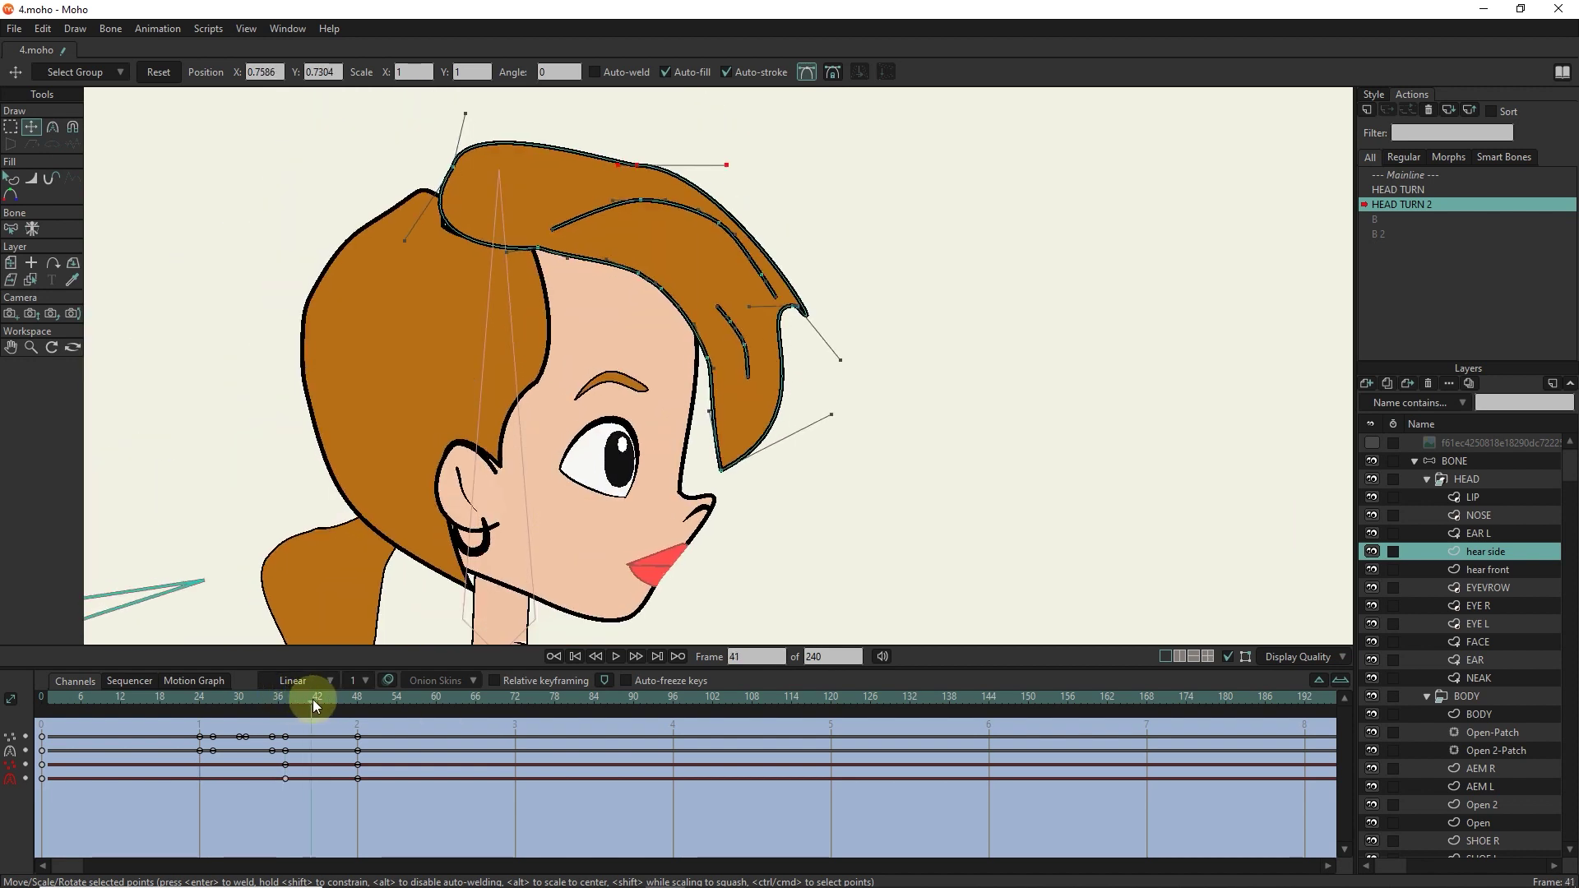
pyautogui.doubleClick(773, 320)
pyautogui.scroll(3, 774, 321)
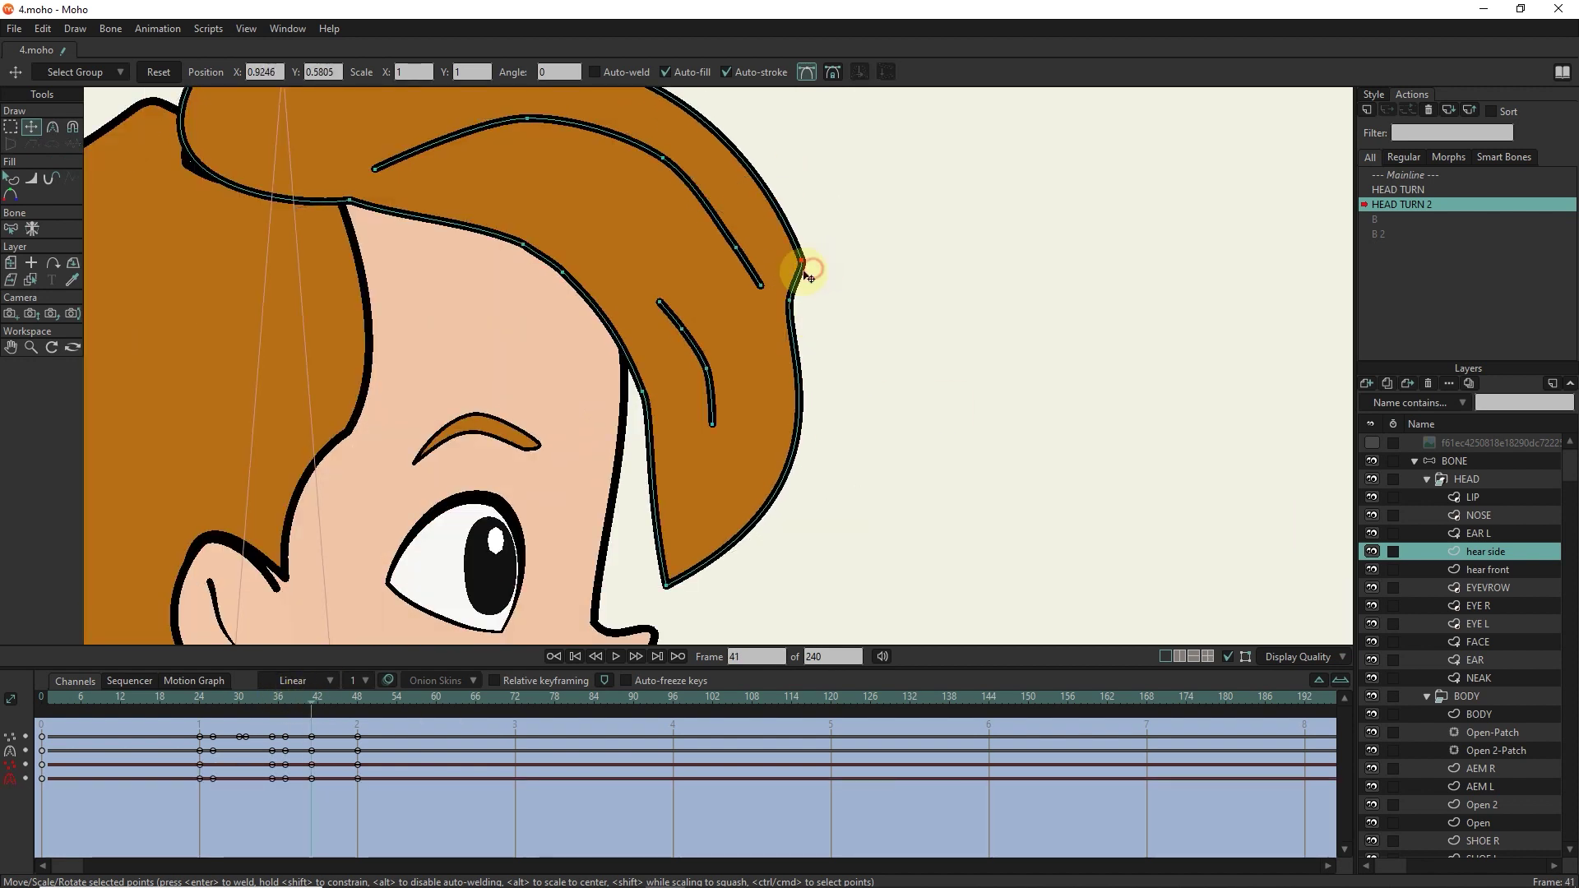
pyautogui.scroll(-3, 802, 268)
pyautogui.moveTo(313, 698); pyautogui.dragTo(331, 699)
pyautogui.scroll(3, 836, 356)
pyautogui.moveTo(815, 362); pyautogui.dragTo(810, 368)
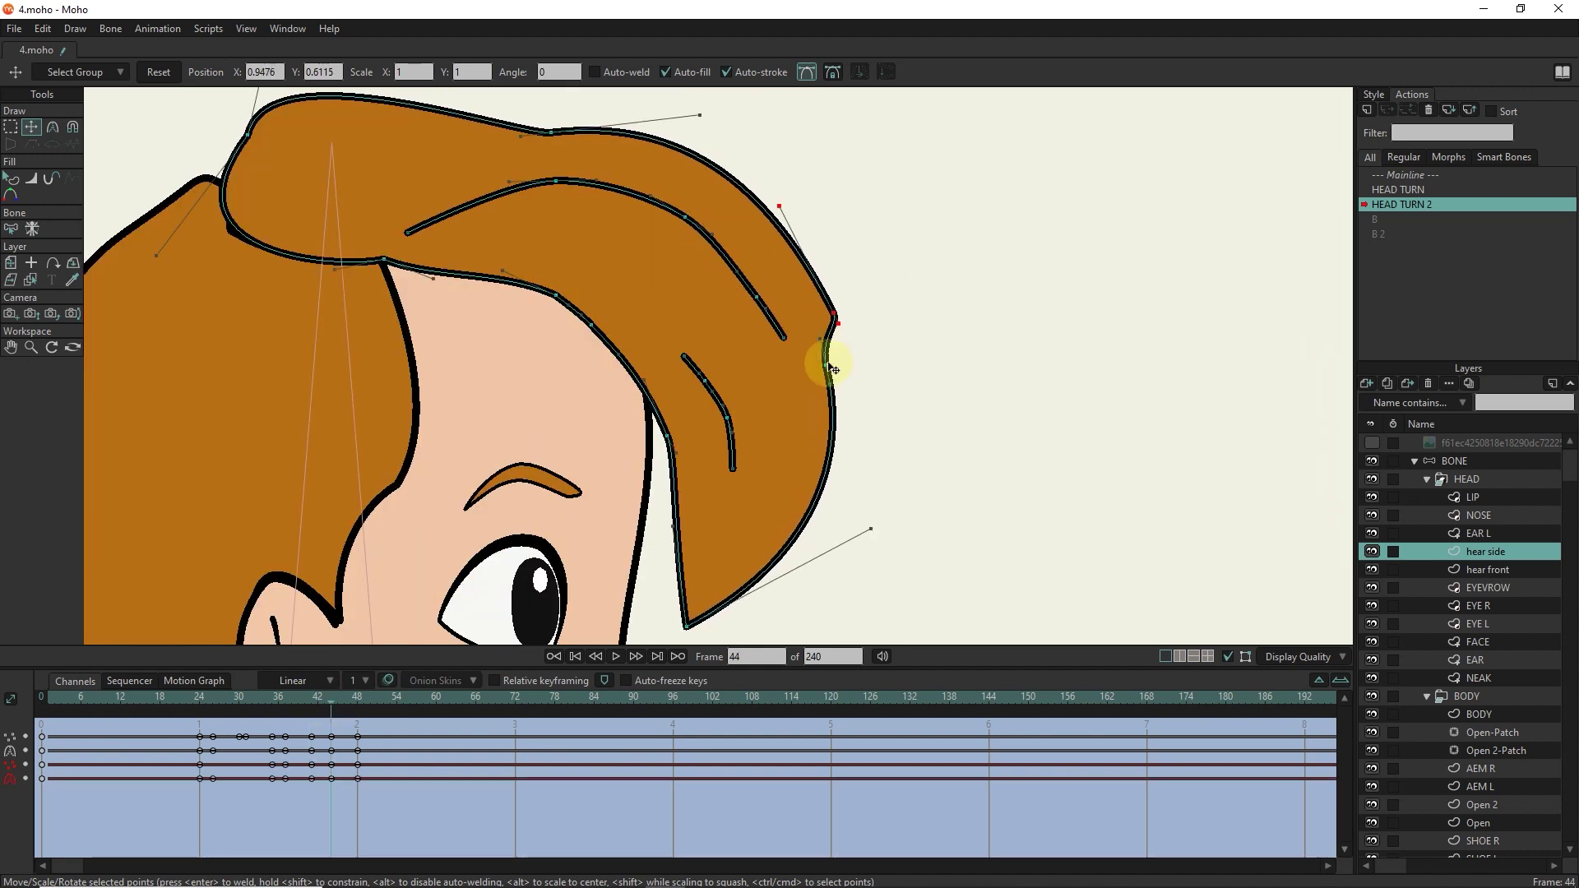
pyautogui.scroll(-2, 701, 444)
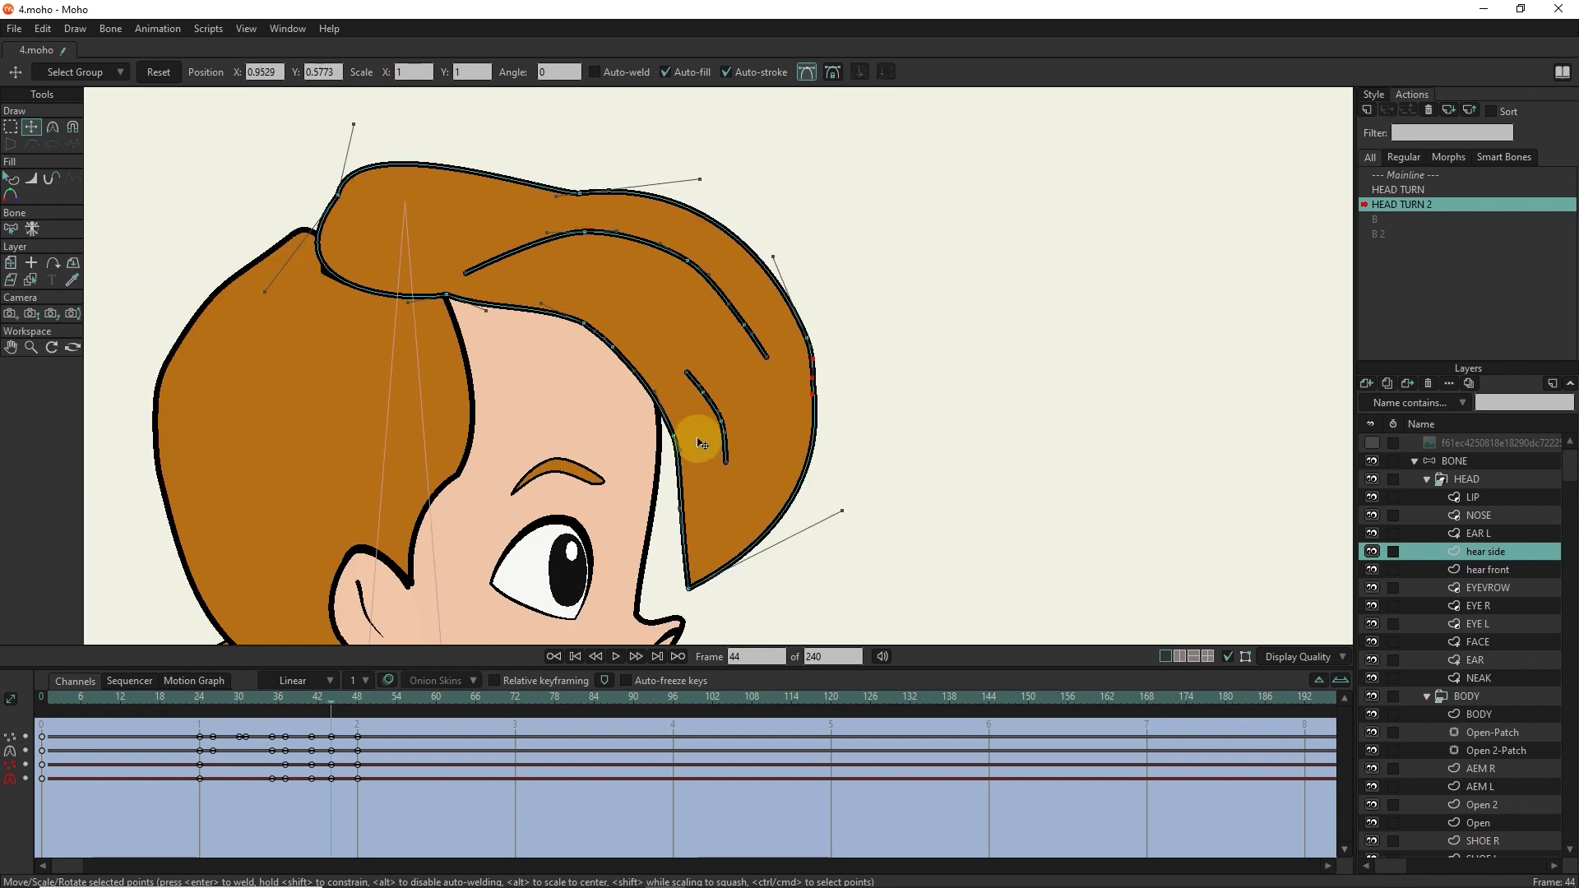
# Adjust the hear side tip points and curve handles at frames 45 and 46.
pyautogui.click(337, 697)
pyautogui.scroll(2, 818, 352)
pyautogui.moveTo(818, 352); pyautogui.dragTo(649, 352)
pyautogui.scroll(-2, 649, 352)
pyautogui.click(344, 699)
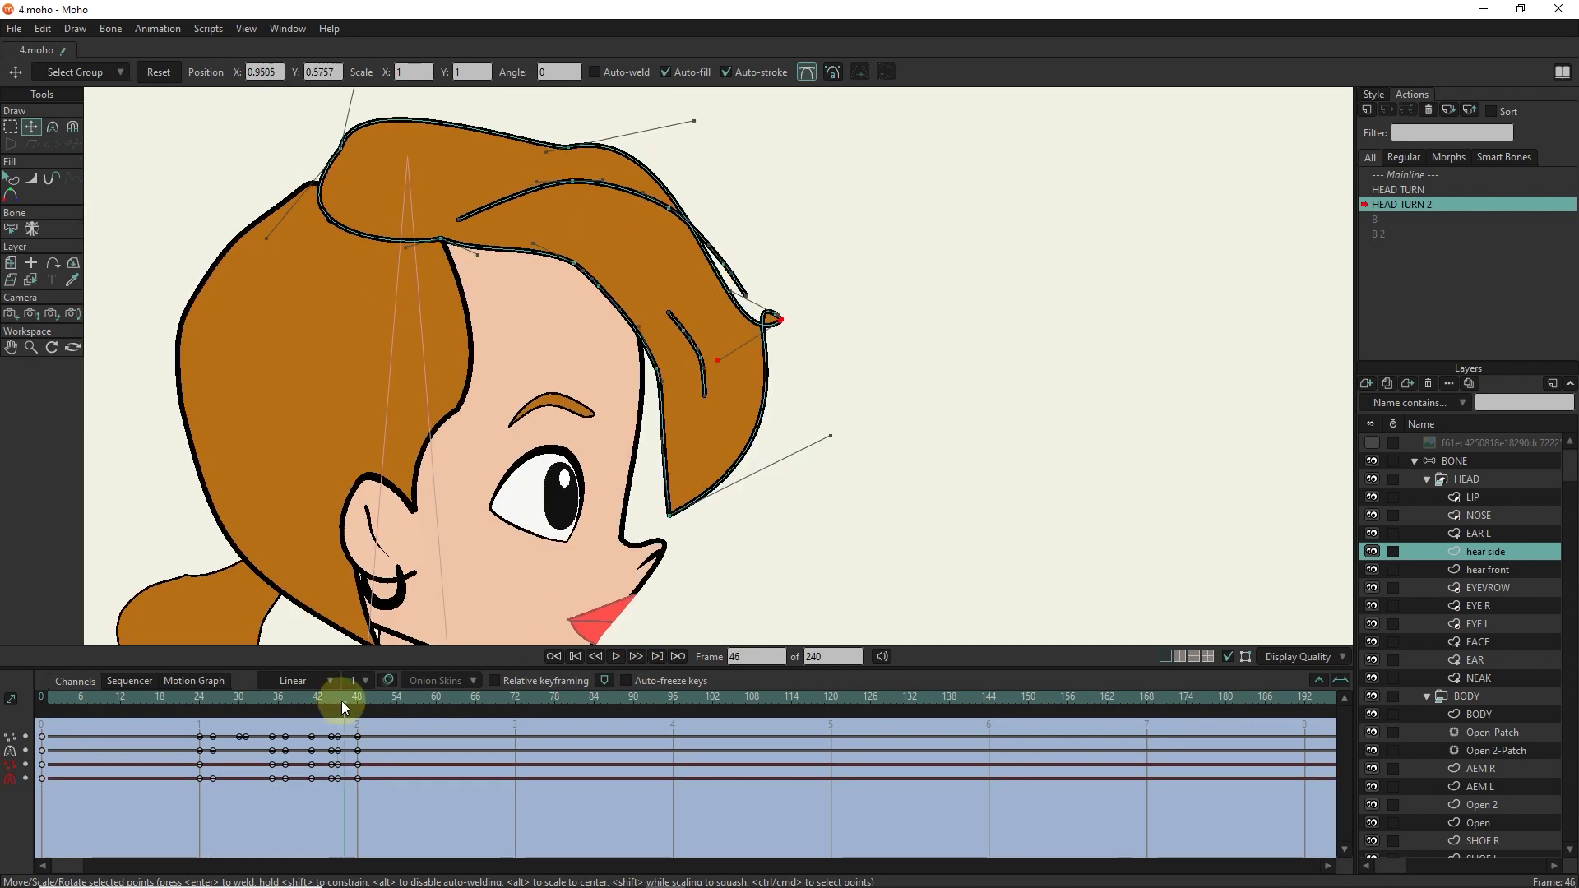
pyautogui.moveTo(780, 284); pyautogui.dragTo(794, 311)
pyautogui.scroll(2, 798, 316)
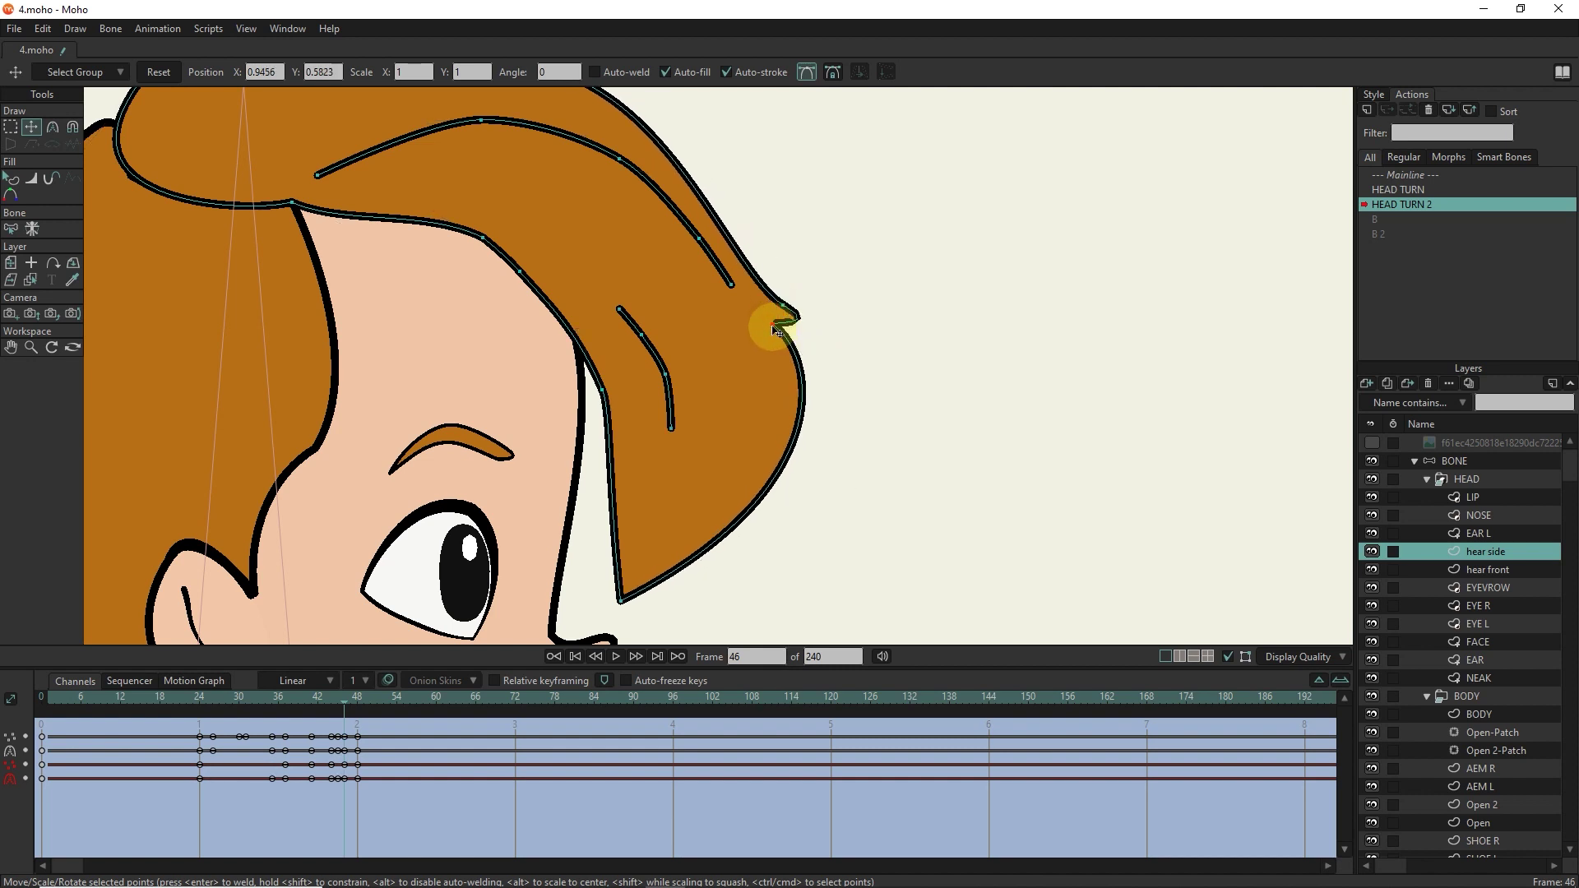
# Refine the hear side tip at frames 45 to 47 and scrub through the end of the turn to check it.
pyautogui.moveTo(340, 704); pyautogui.dragTo(363, 699)
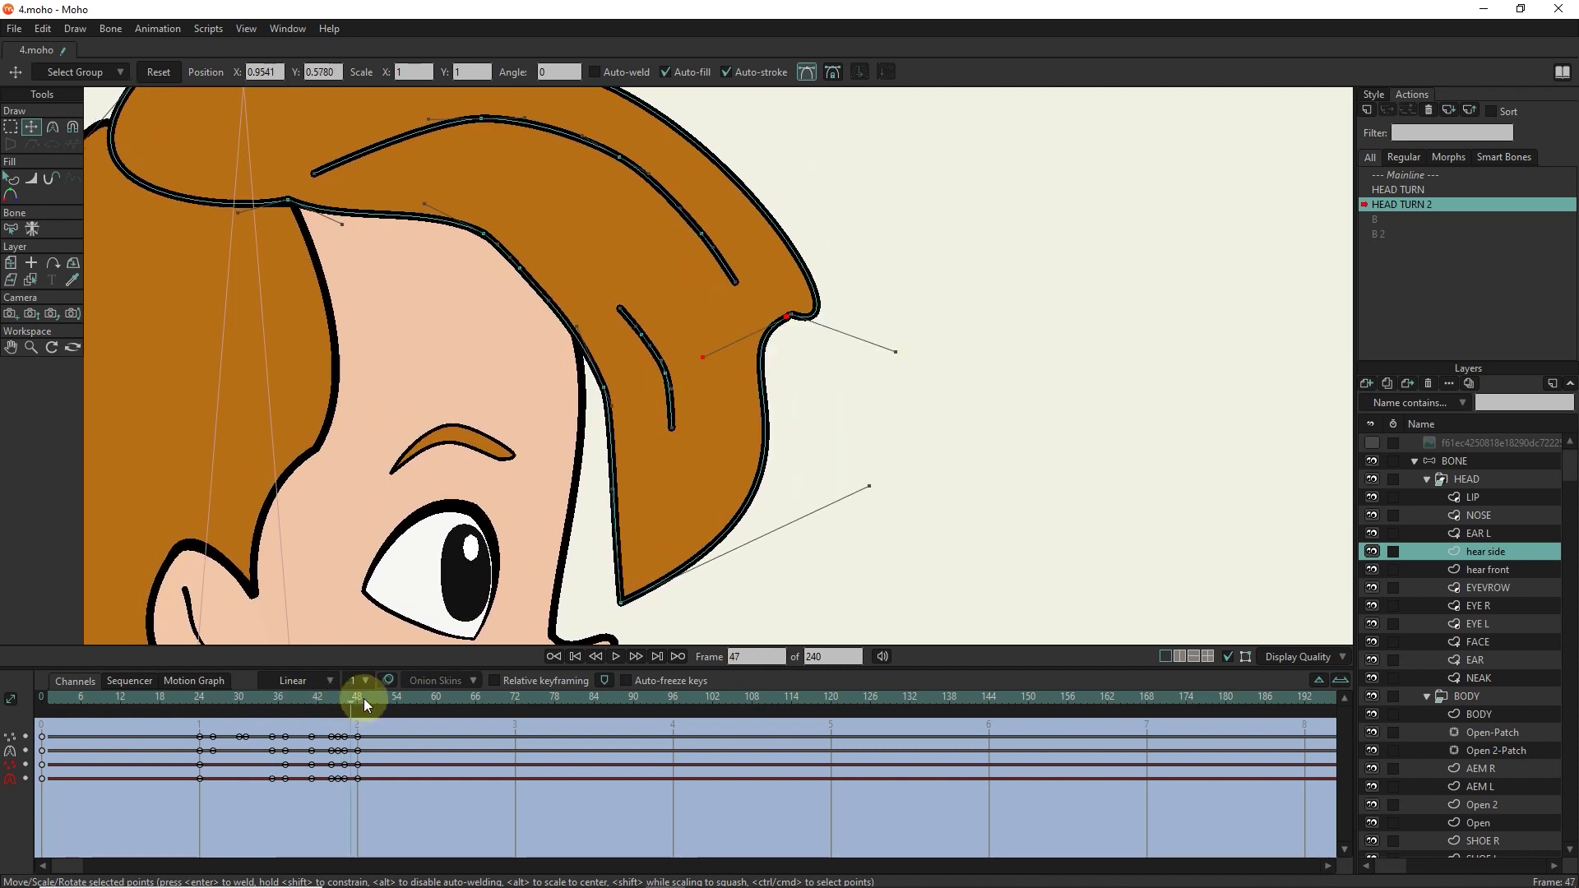
pyautogui.scroll(-2, 522, 449)
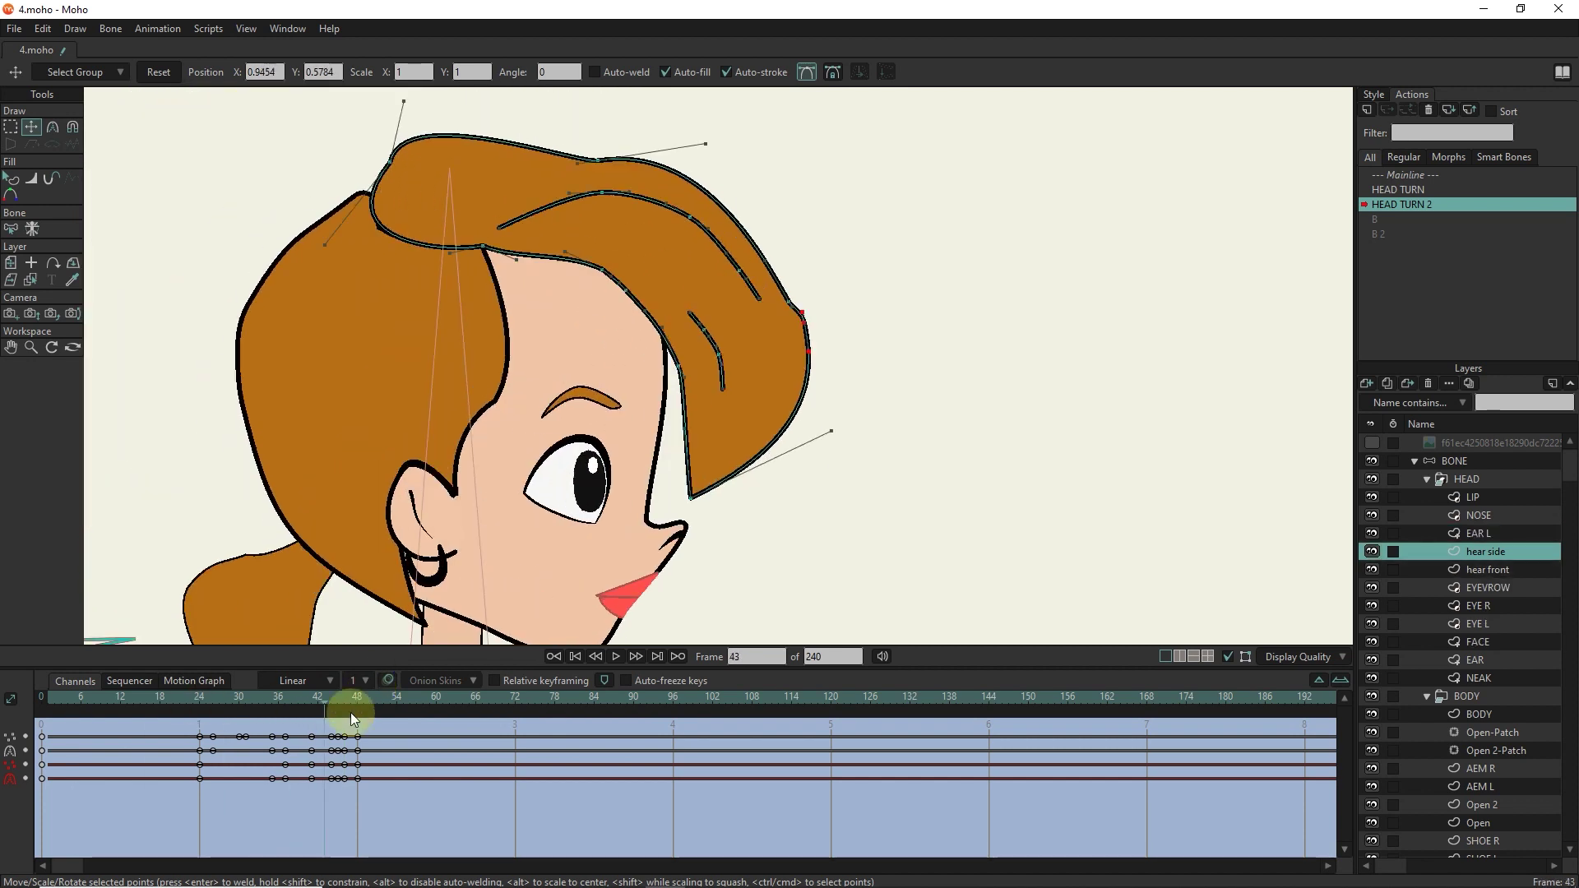
pyautogui.click(345, 750)
pyautogui.moveTo(813, 362); pyautogui.dragTo(750, 352)
pyautogui.scroll(2, 753, 379)
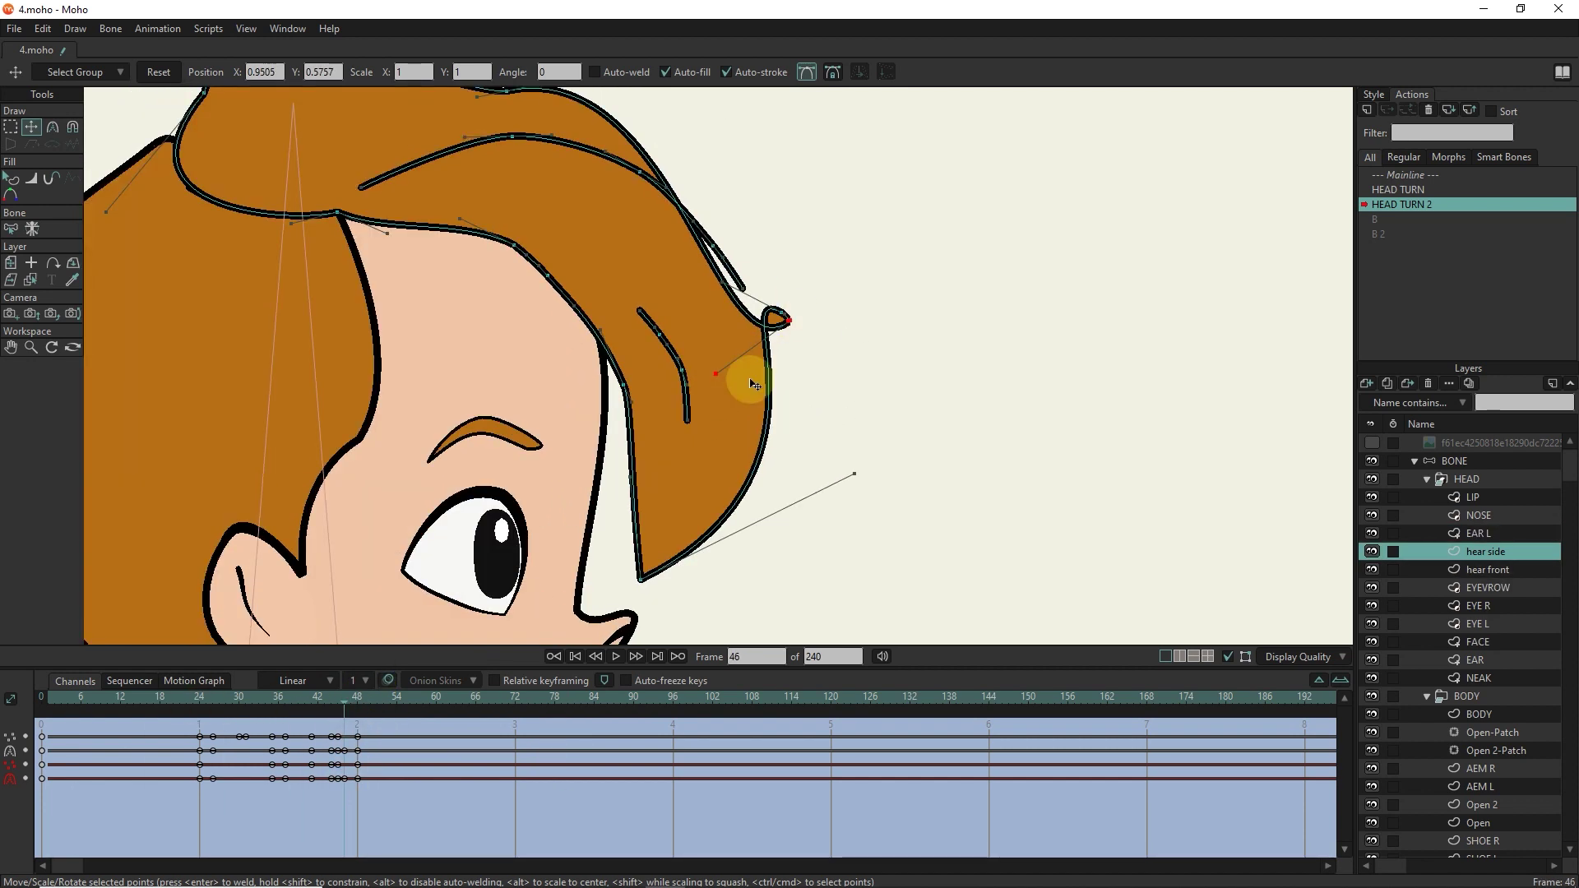
pyautogui.moveTo(370, 705); pyautogui.dragTo(337, 707)
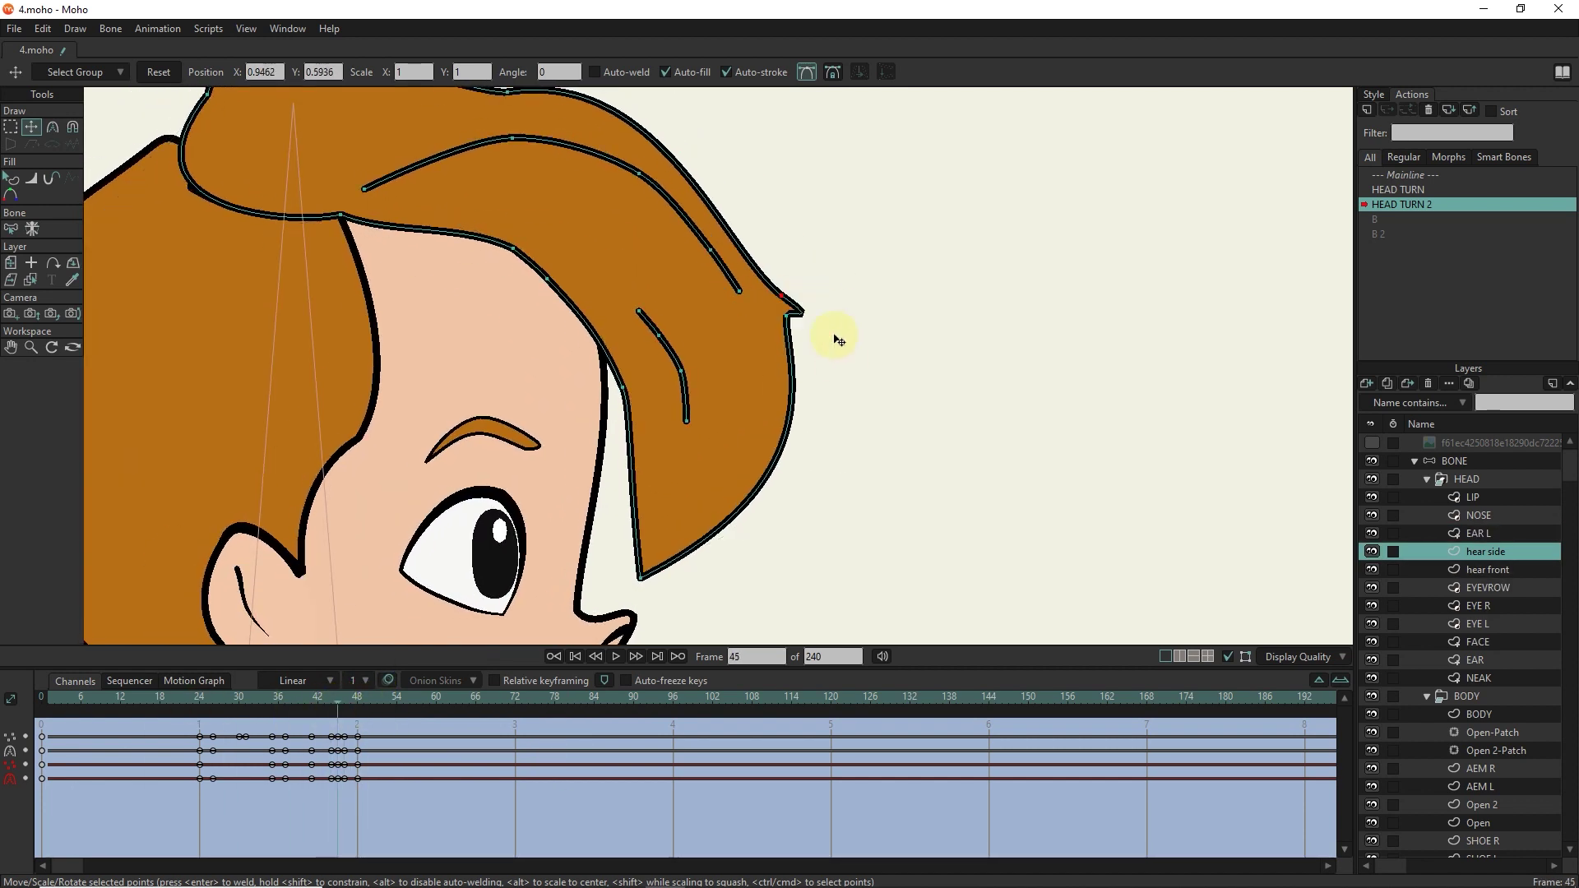
pyautogui.scroll(-3, 898, 448)
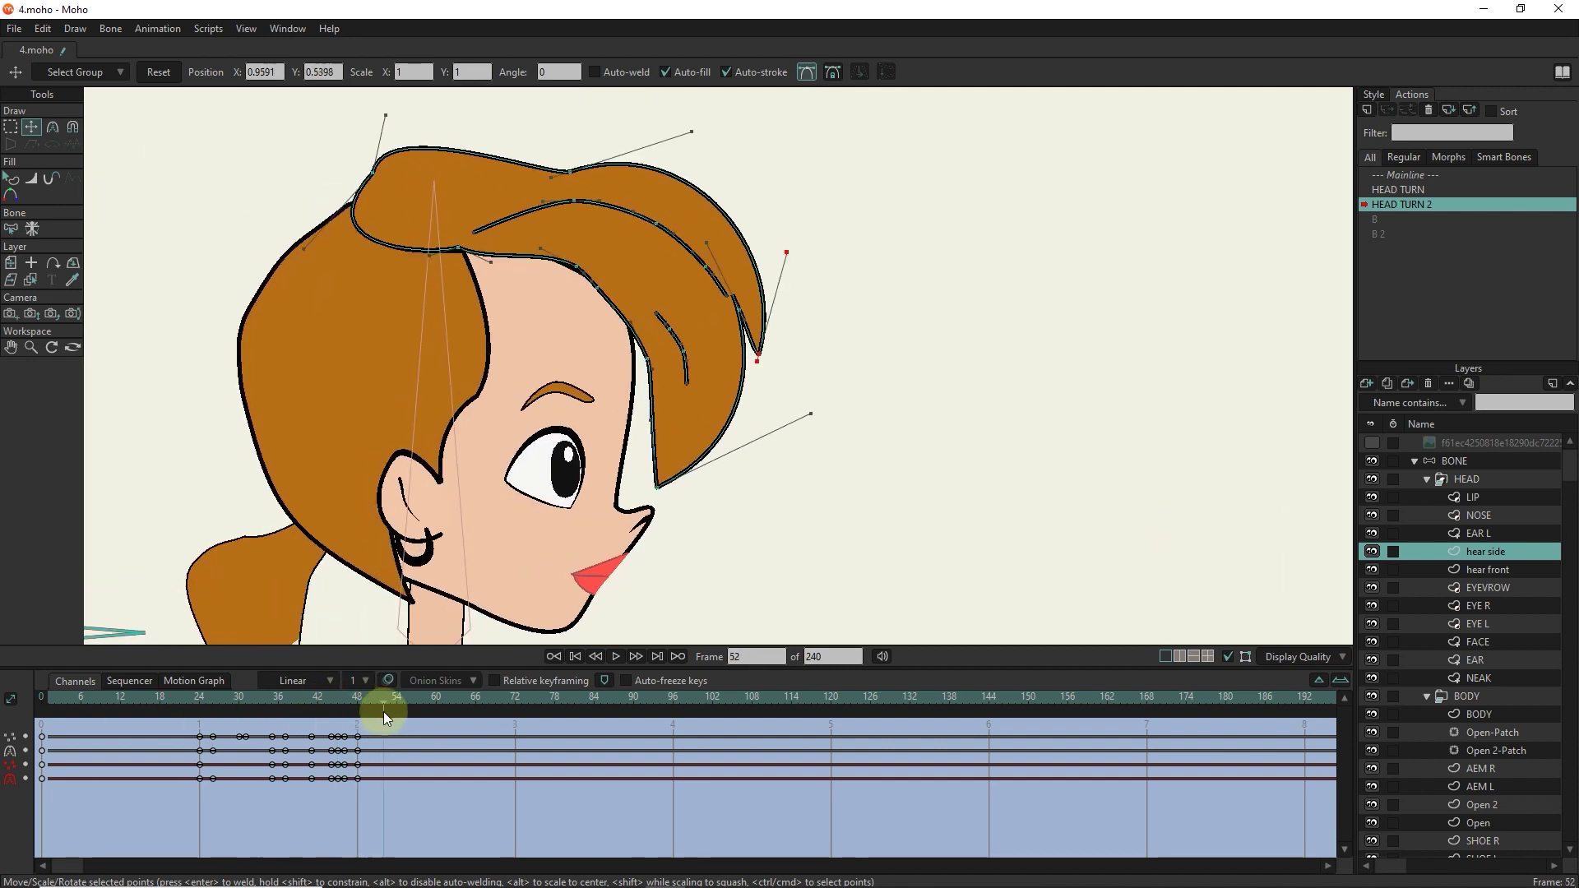
# Scrub through the HEAD TURN 2 action up to frame 48 and examine the hair tip shapes.
pyautogui.moveTo(383, 712); pyautogui.dragTo(264, 713)
pyautogui.moveTo(162, 722); pyautogui.dragTo(318, 723)
pyautogui.scroll(4, 634, 216)
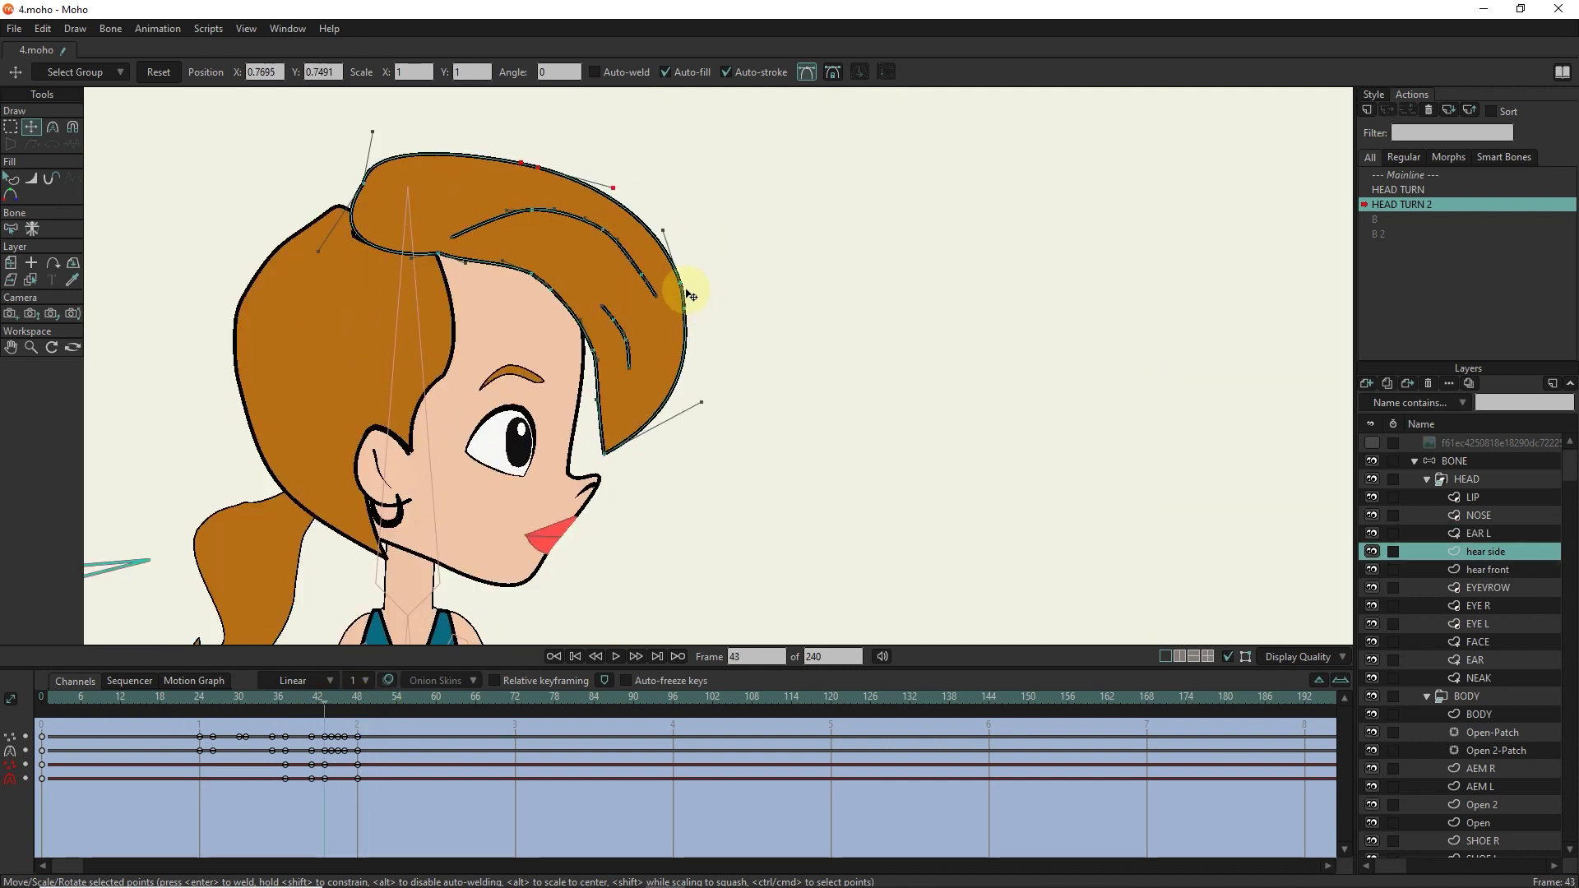
pyautogui.click(370, 709)
pyautogui.click(363, 697)
pyautogui.scroll(-3, 608, 284)
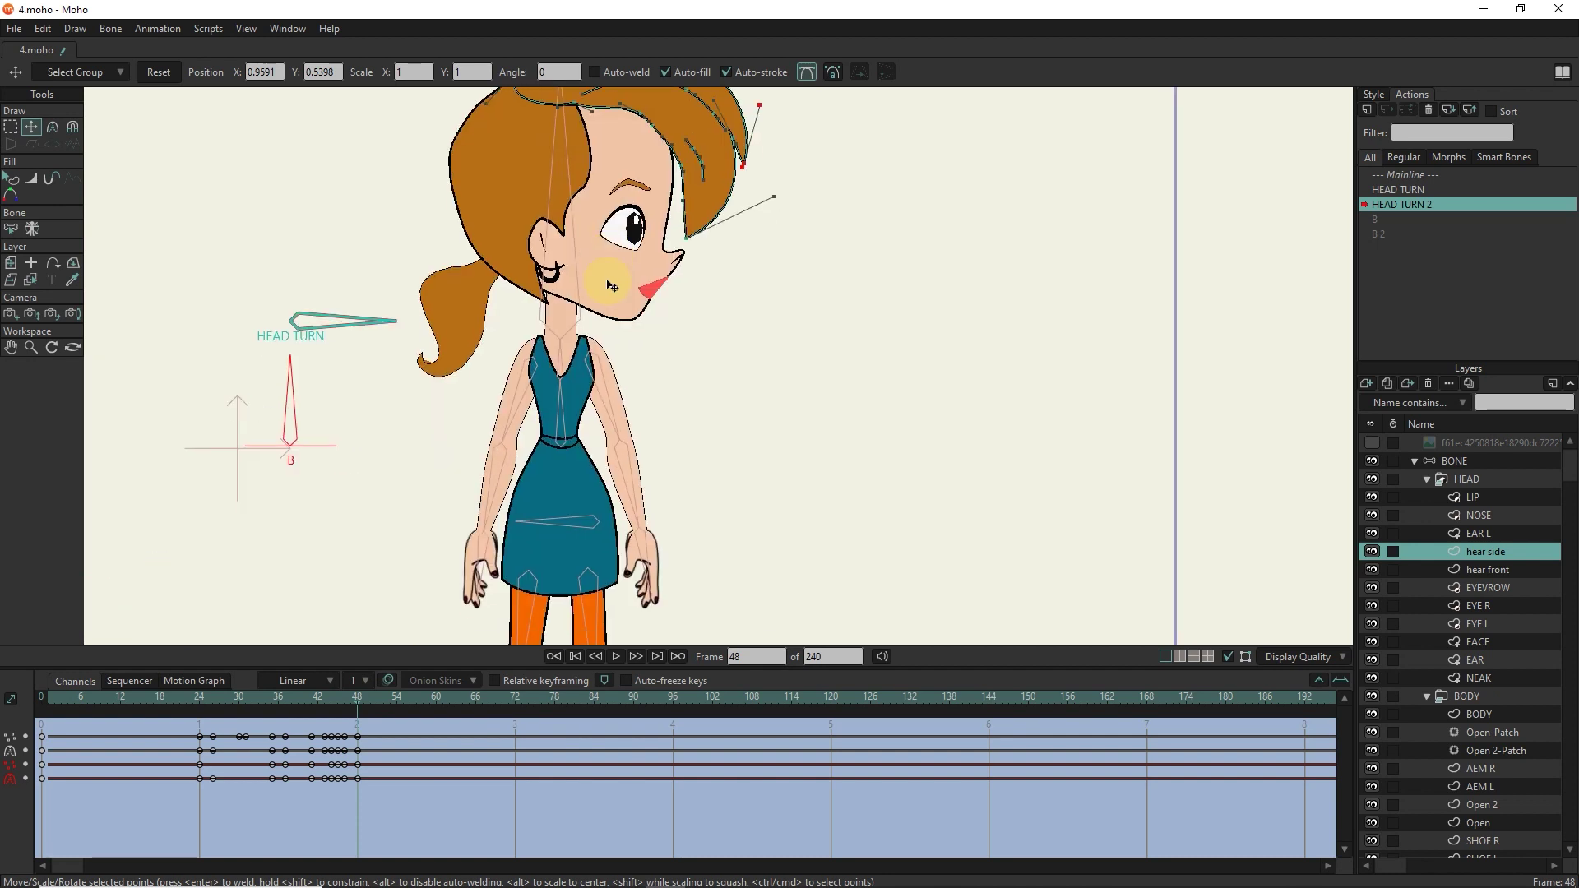
pyautogui.scroll(3, 433, 248)
# Return to the mainline and swing the HEAD TURN dial bone to test the full turn to side view.
pyautogui.click(52, 127)
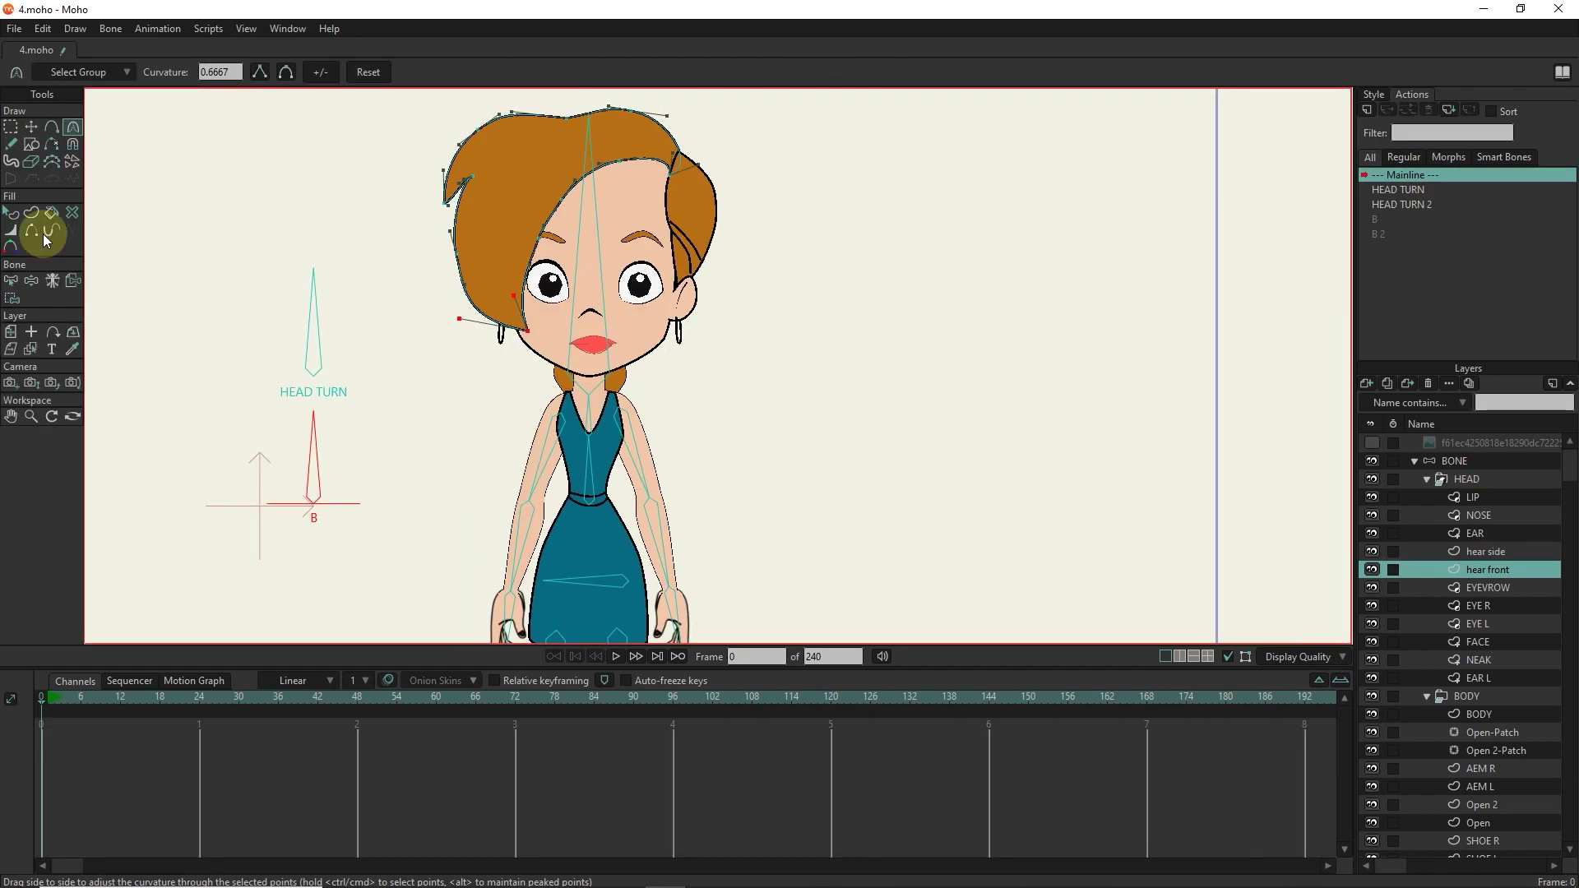
pyautogui.click(33, 229)
pyautogui.click(73, 127)
pyautogui.moveTo(190, 368); pyautogui.dragTo(420, 366)
pyautogui.scroll(2, 127, 212)
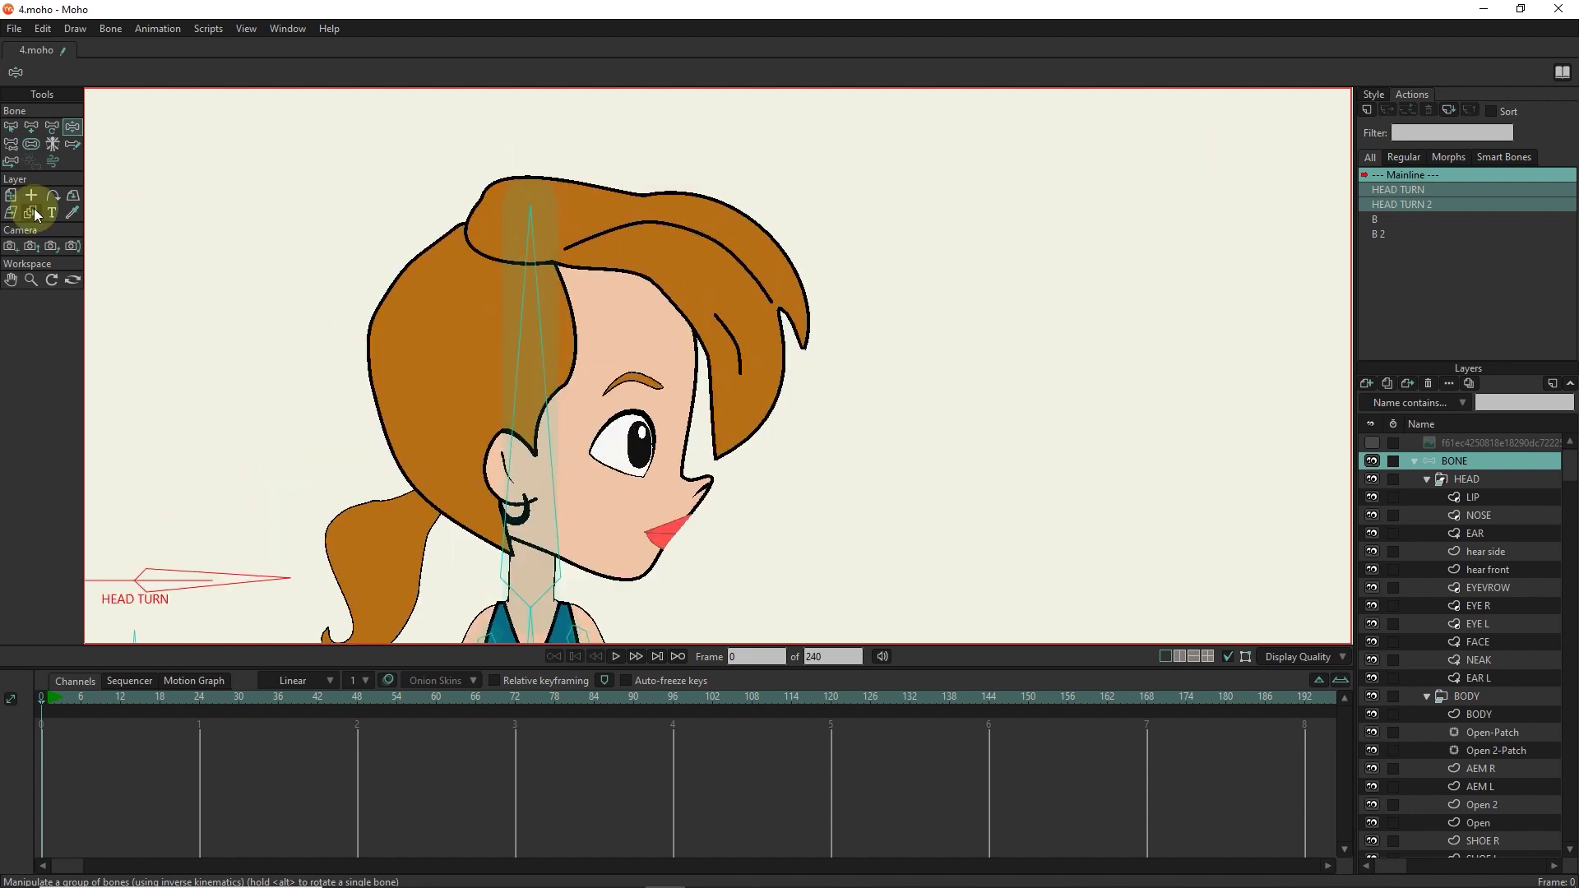
# Reopen the HEAD TURN 2 action at frame 49 and move the hear side layer's long inner strand toward the outer edge.
pyautogui.doubleClick(1403, 204)
pyautogui.moveTo(354, 697); pyautogui.dragTo(362, 699)
pyautogui.scroll(5, 516, 306)
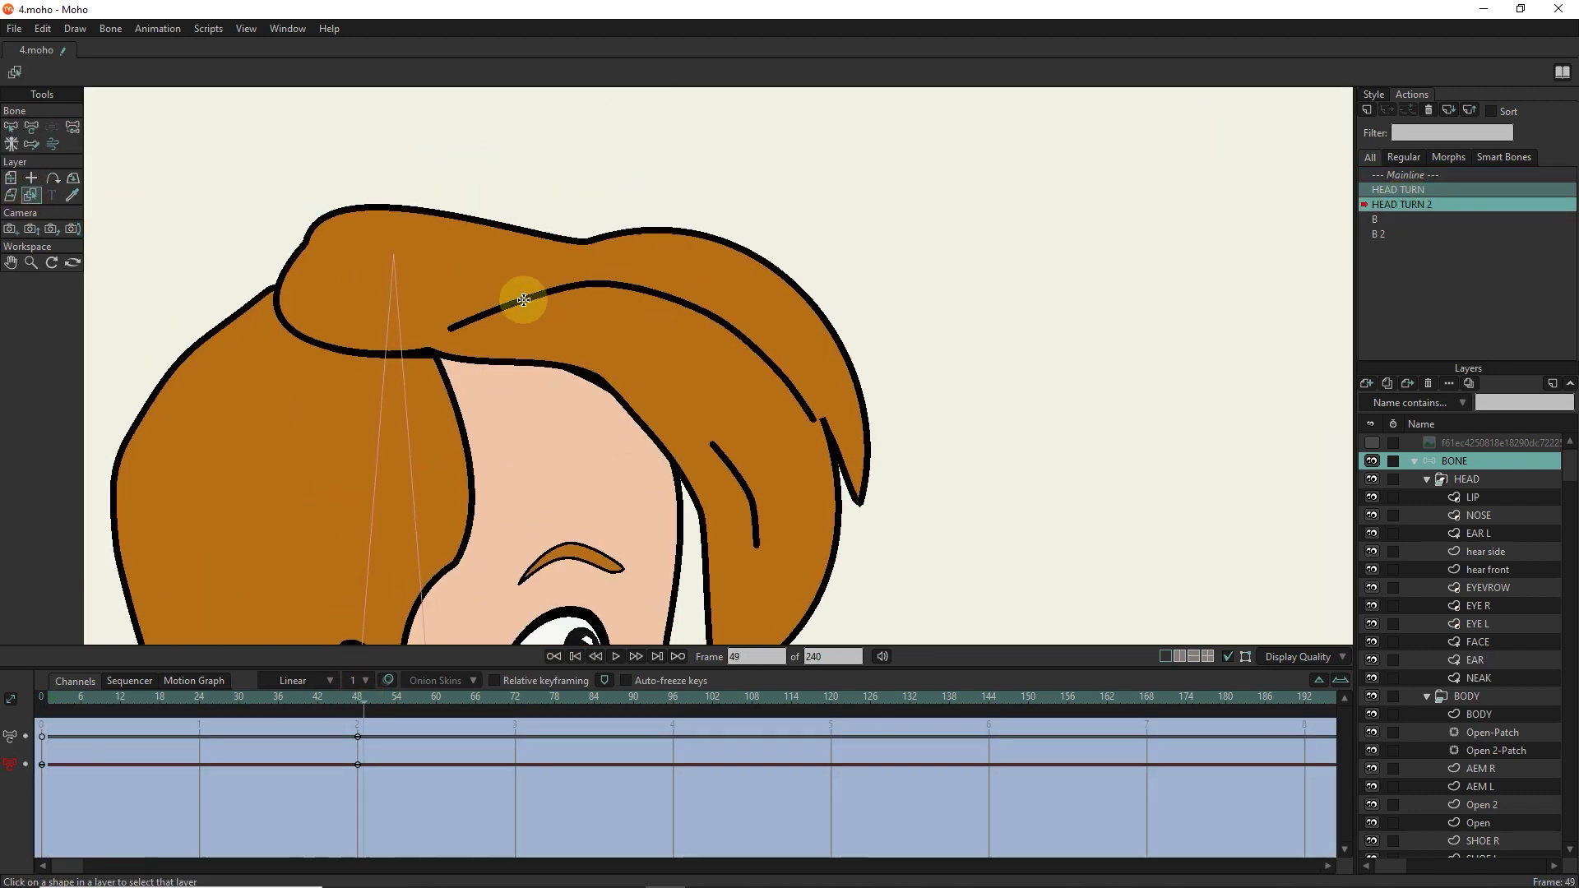
pyautogui.click(517, 306)
pyautogui.moveTo(789, 386); pyautogui.dragTo(856, 406)
pyautogui.scroll(3, 419, 326)
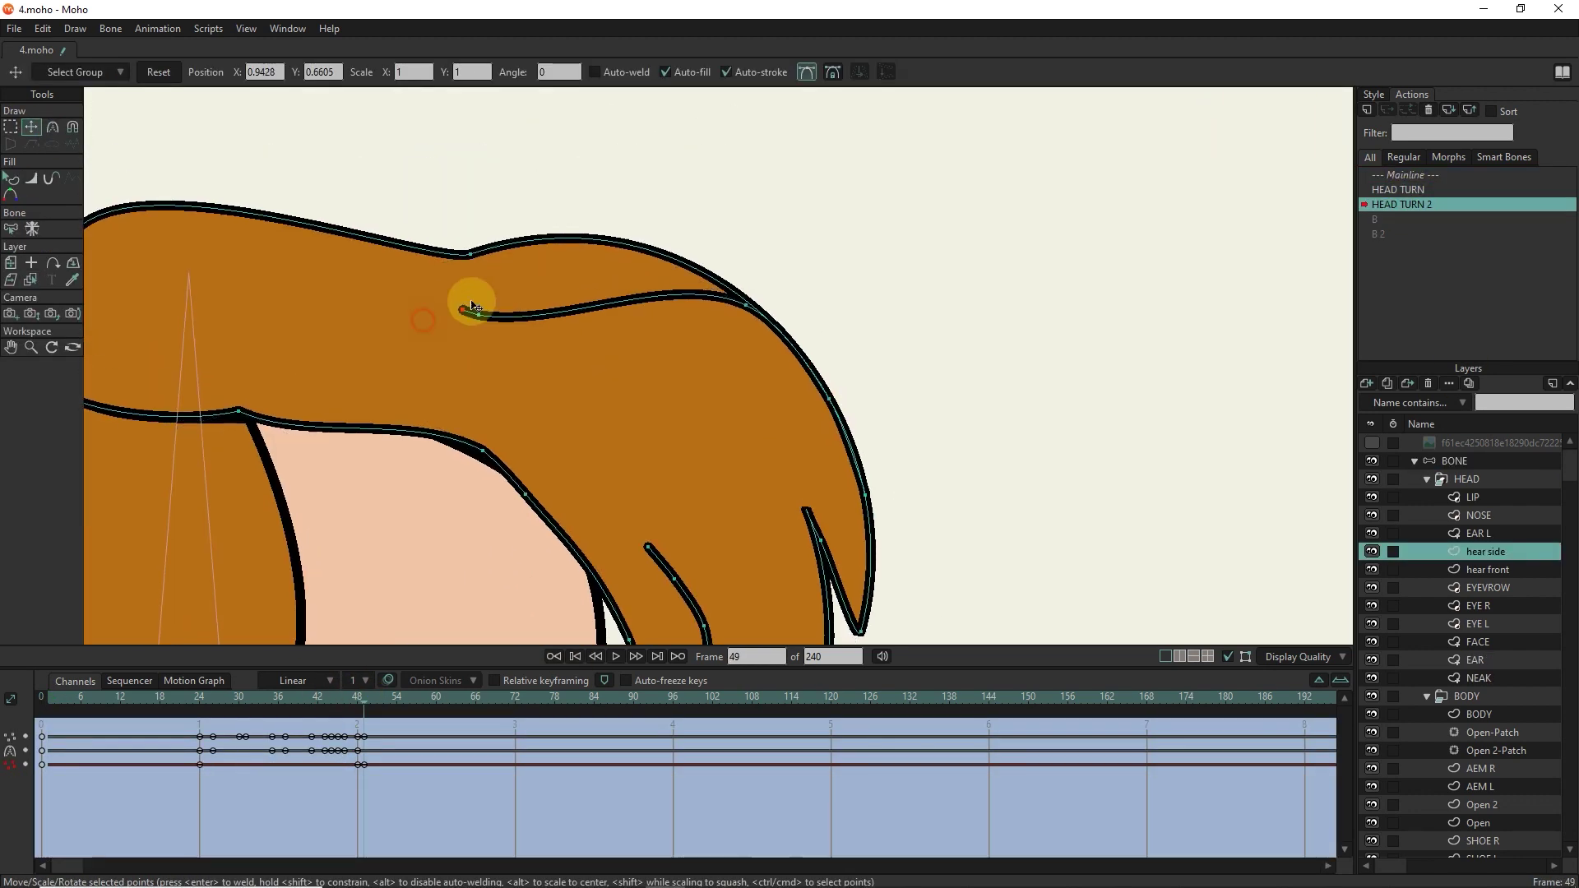
# Tuck the remaining strand points into the hair's outer edge near the front tip at frame 49.
pyautogui.scroll(-5, 761, 306)
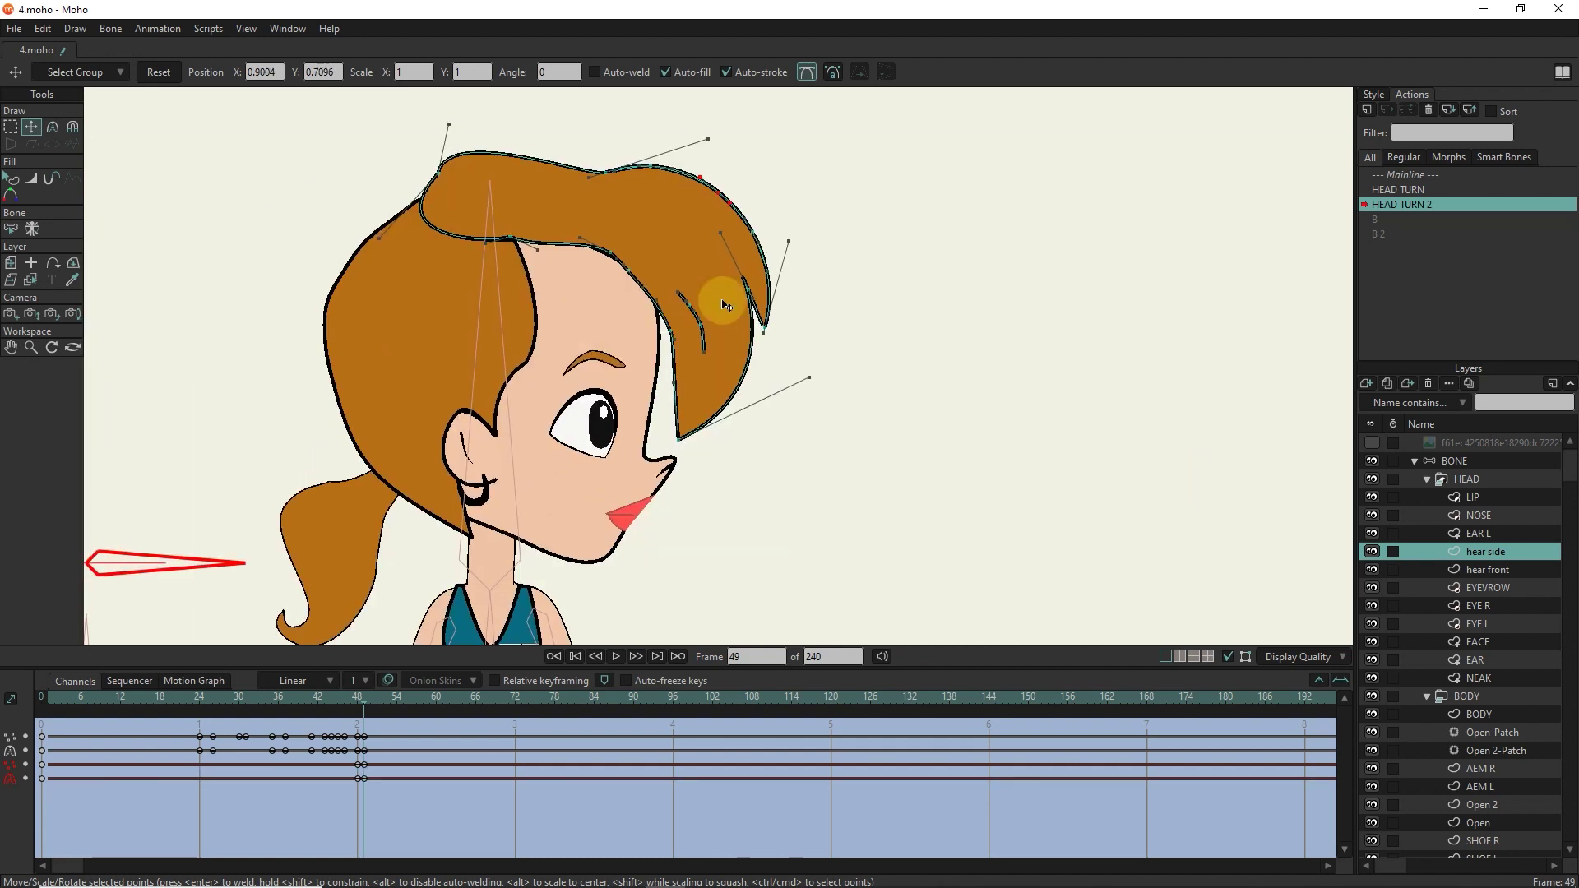
pyautogui.scroll(8, 751, 311)
pyautogui.click(757, 284)
pyautogui.moveTo(757, 284); pyautogui.dragTo(751, 420)
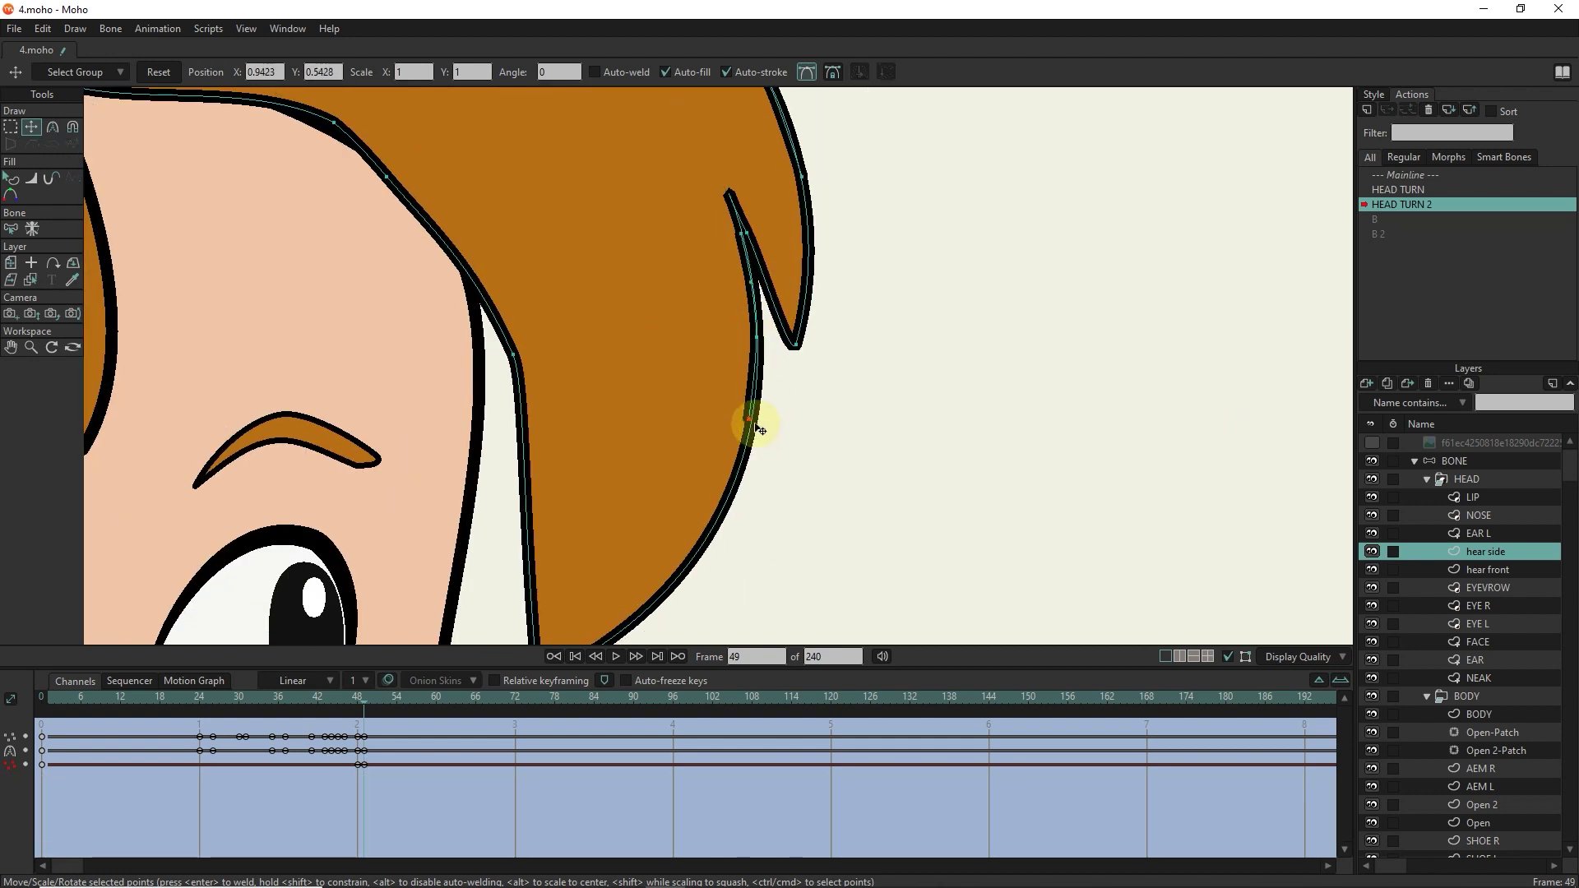
pyautogui.scroll(-5, 751, 420)
# Reposition the hear side strand points along the outer edge at frame 43 and test the turn with the HEAD TURN dial.
pyautogui.moveTo(363, 698); pyautogui.dragTo(298, 699)
pyautogui.moveTo(565, 299); pyautogui.dragTo(546, 329)
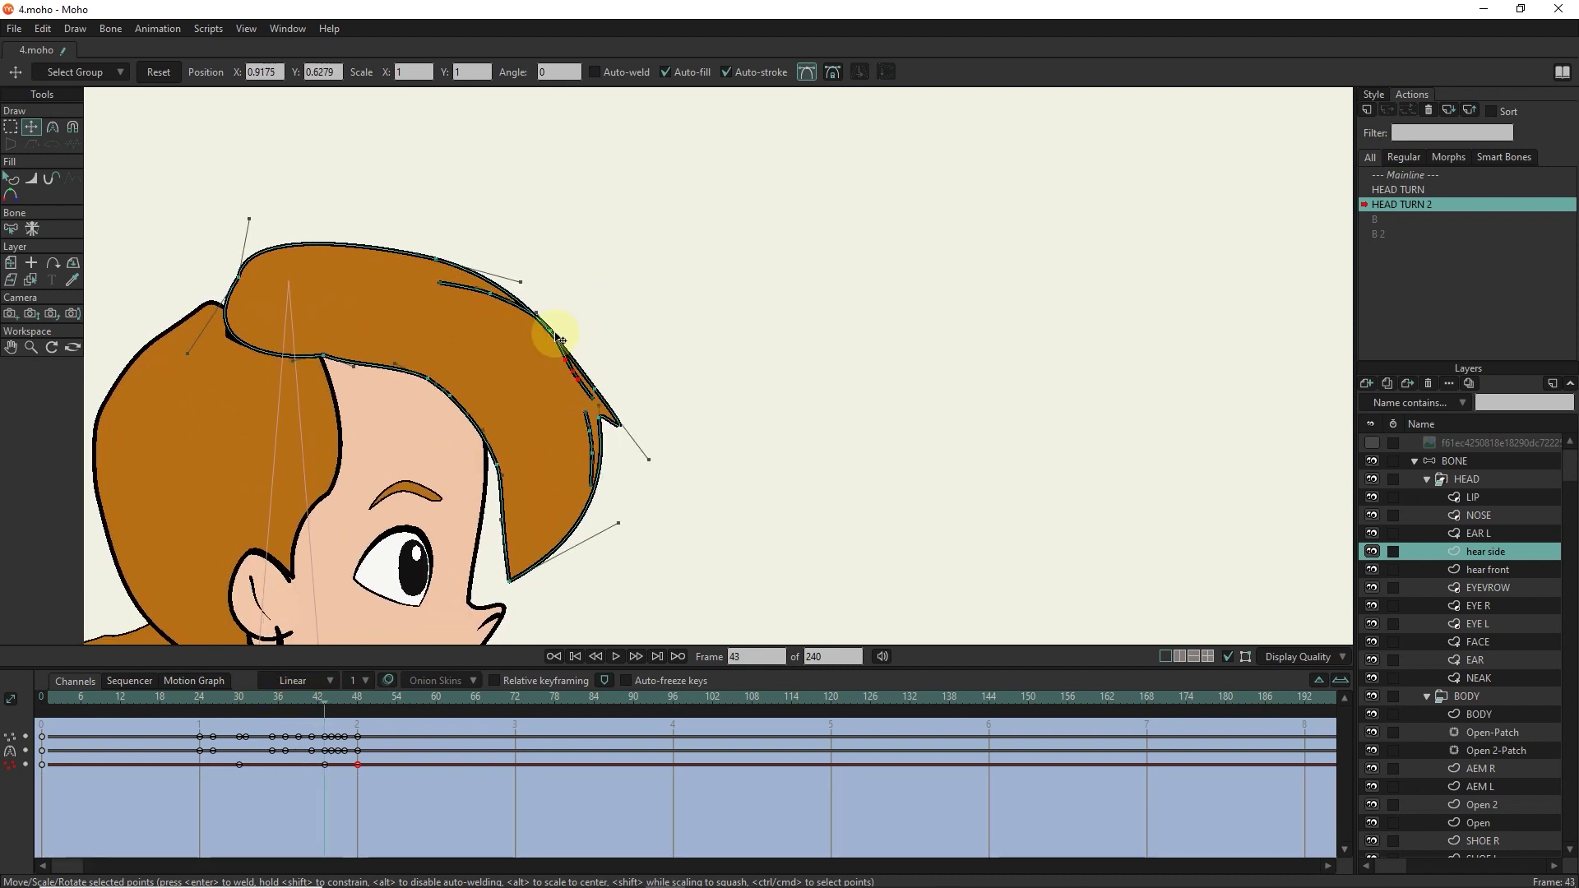
pyautogui.click(363, 697)
pyautogui.click(116, 734)
pyautogui.scroll(4, 411, 370)
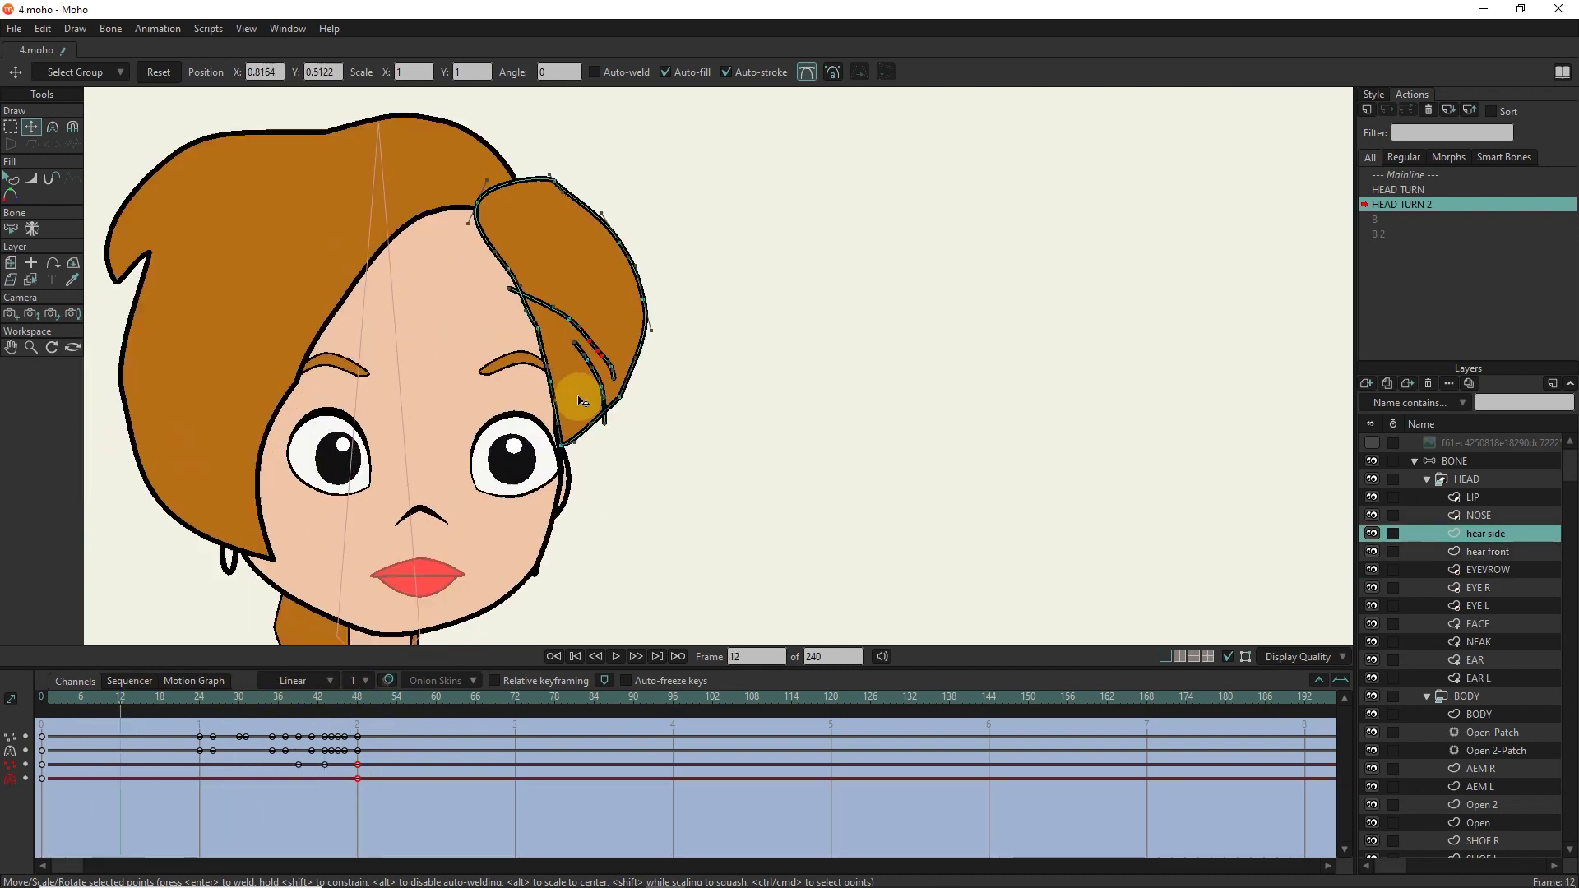
pyautogui.click(252, 698)
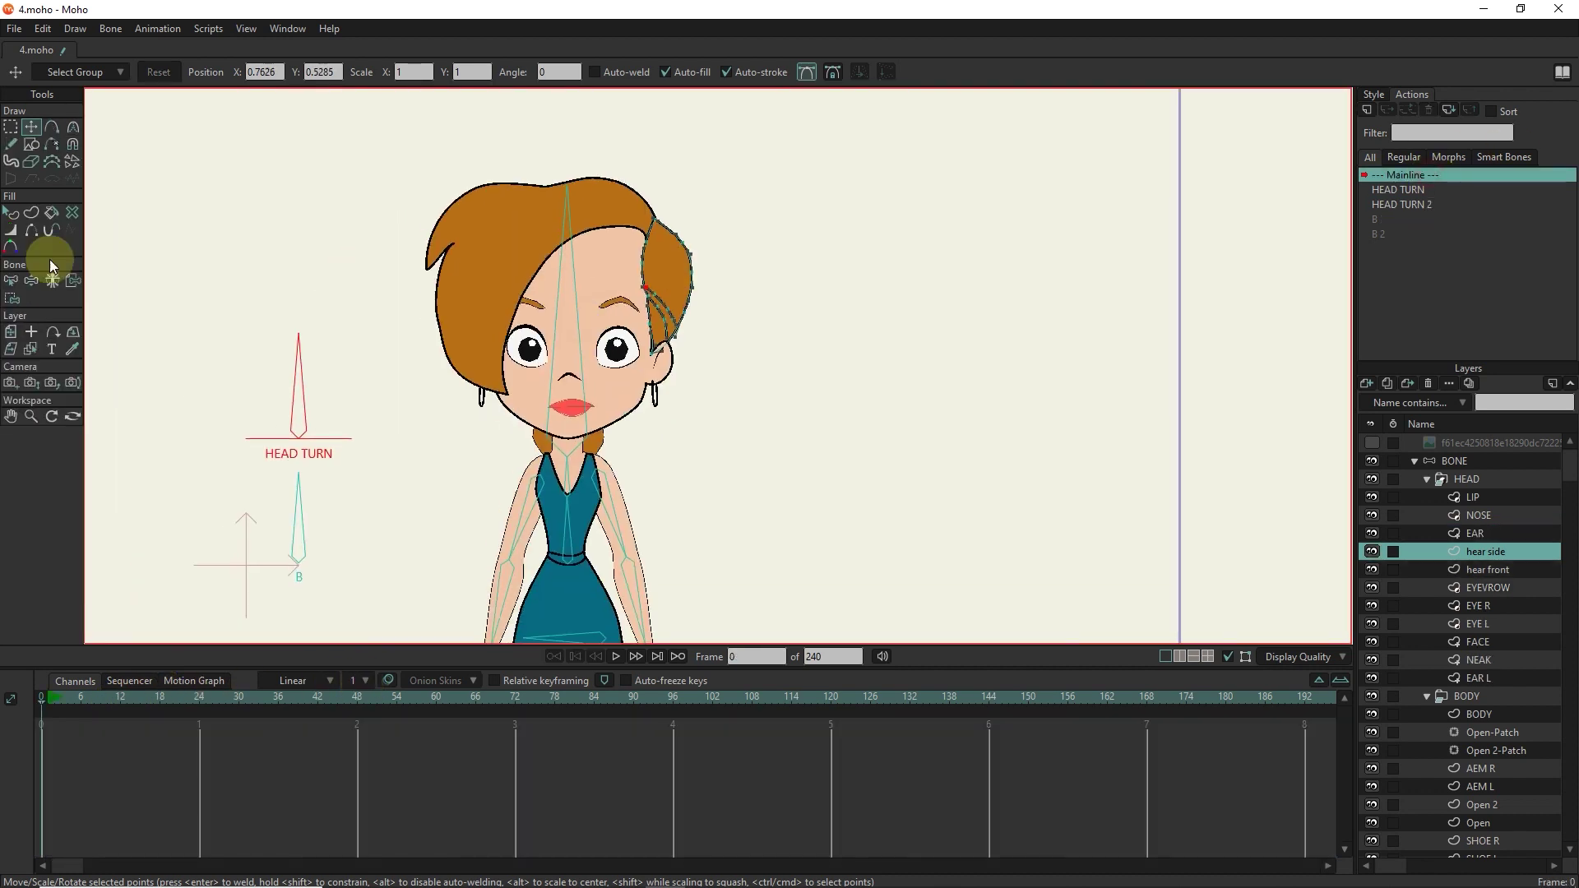
pyautogui.moveTo(302, 357); pyautogui.dragTo(755, 374)
# In the B 2 action at frame 48, shape the BODY layer's bust and move the neckline skin shape aside.
pyautogui.doubleClick(1387, 237)
pyautogui.click(361, 699)
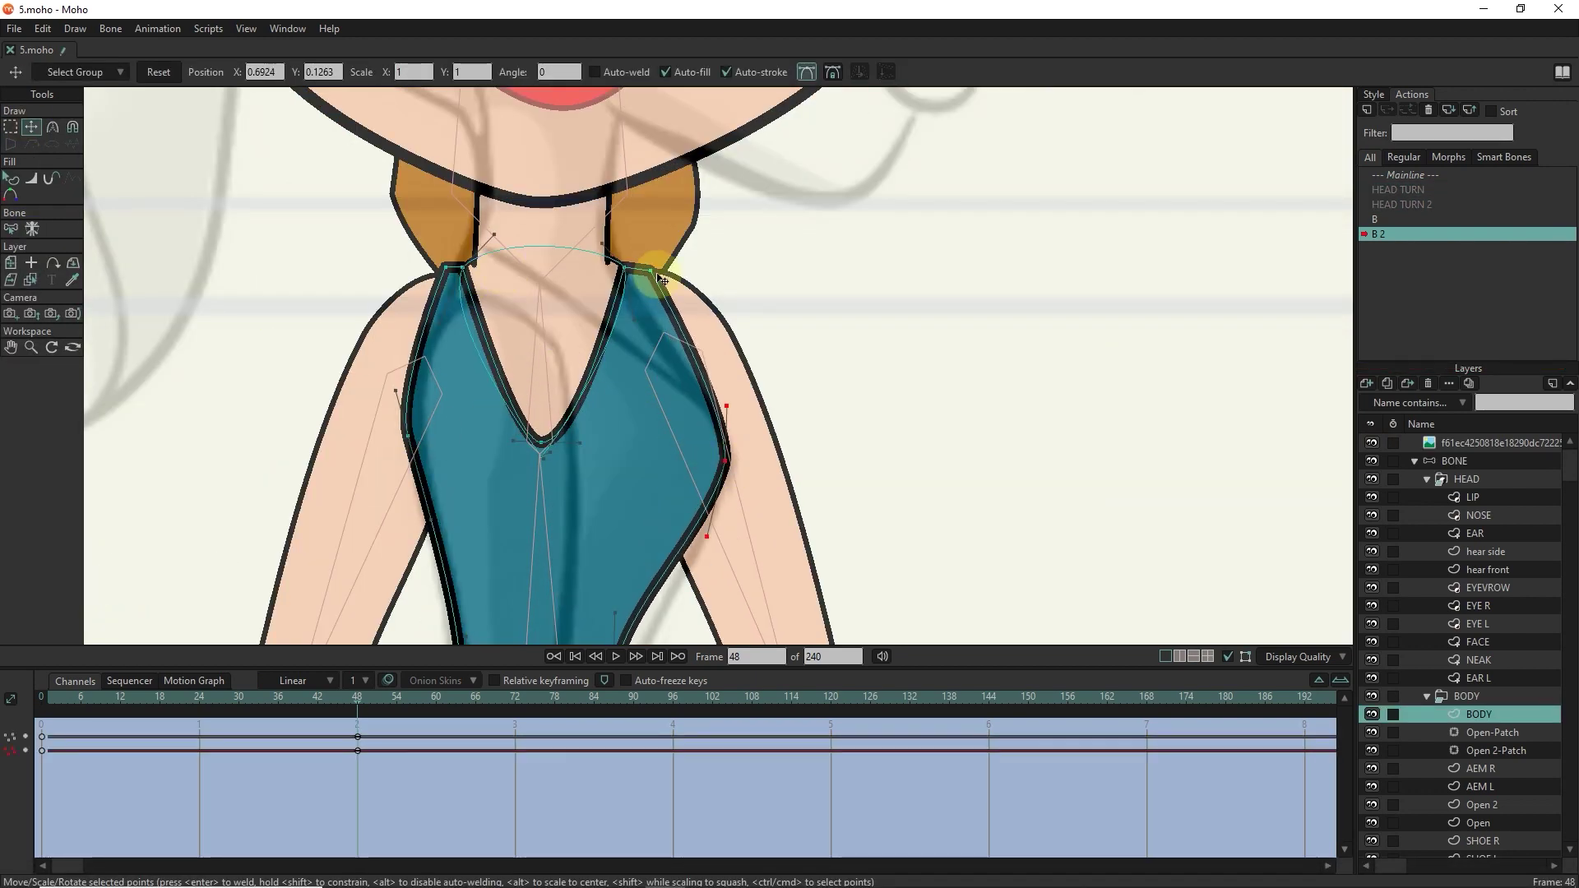
pyautogui.click(599, 254)
pyautogui.scroll(-2, 629, 391)
pyautogui.scroll(2, 387, 309)
pyautogui.click(457, 348)
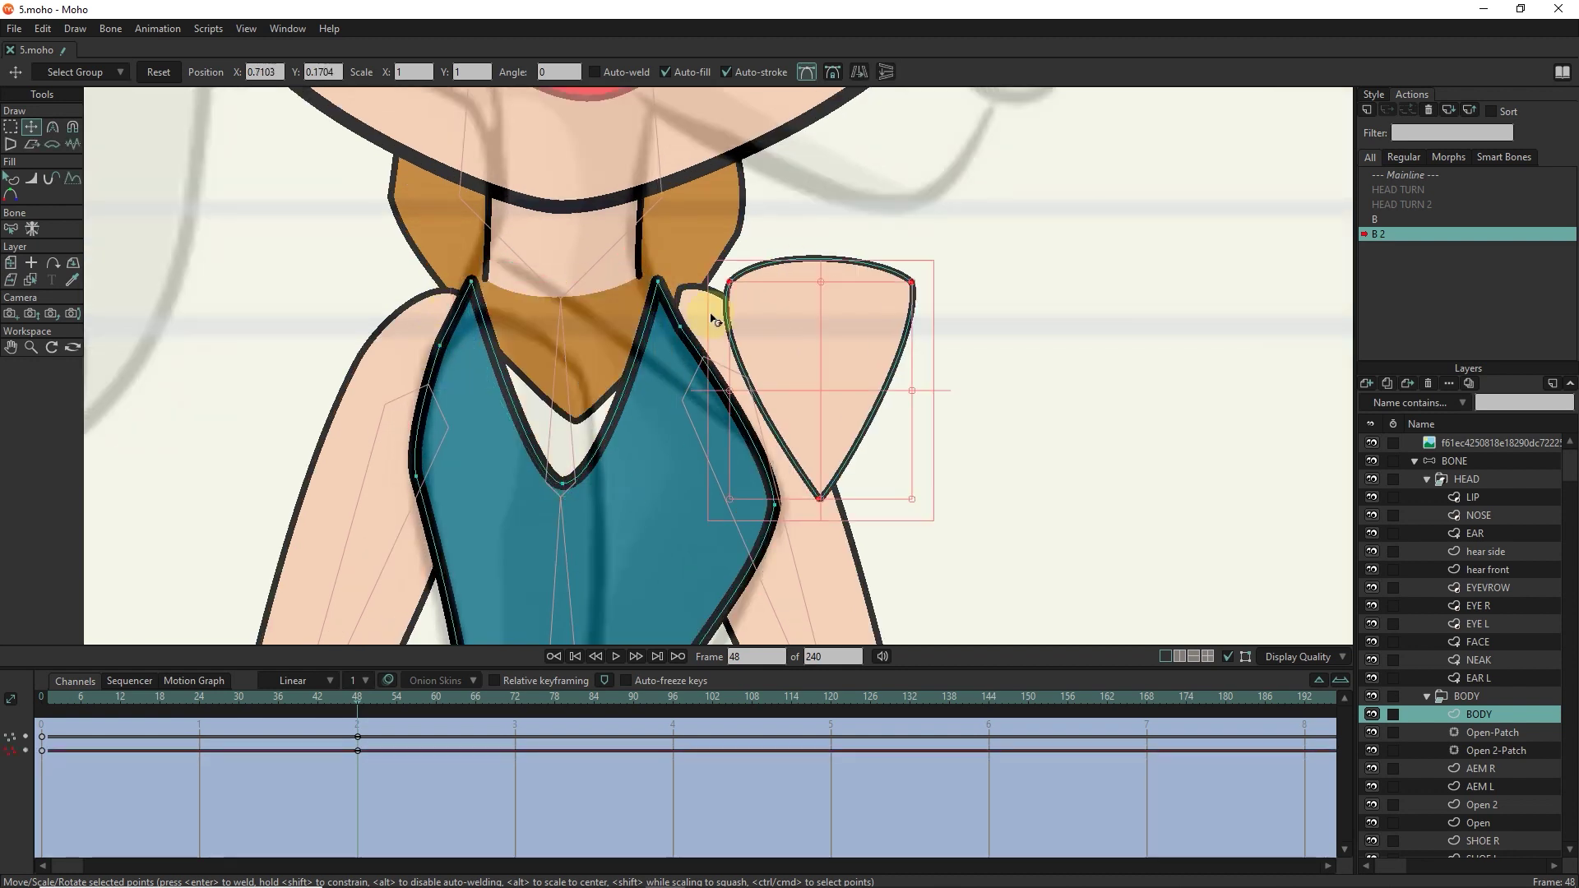
# Raise the bottom point of the dress neckline toward the neck to form the side-view collar.
pyautogui.moveTo(558, 485); pyautogui.dragTo(539, 316)
pyautogui.scroll(1, 557, 333)
pyautogui.scroll(-3, 582, 343)
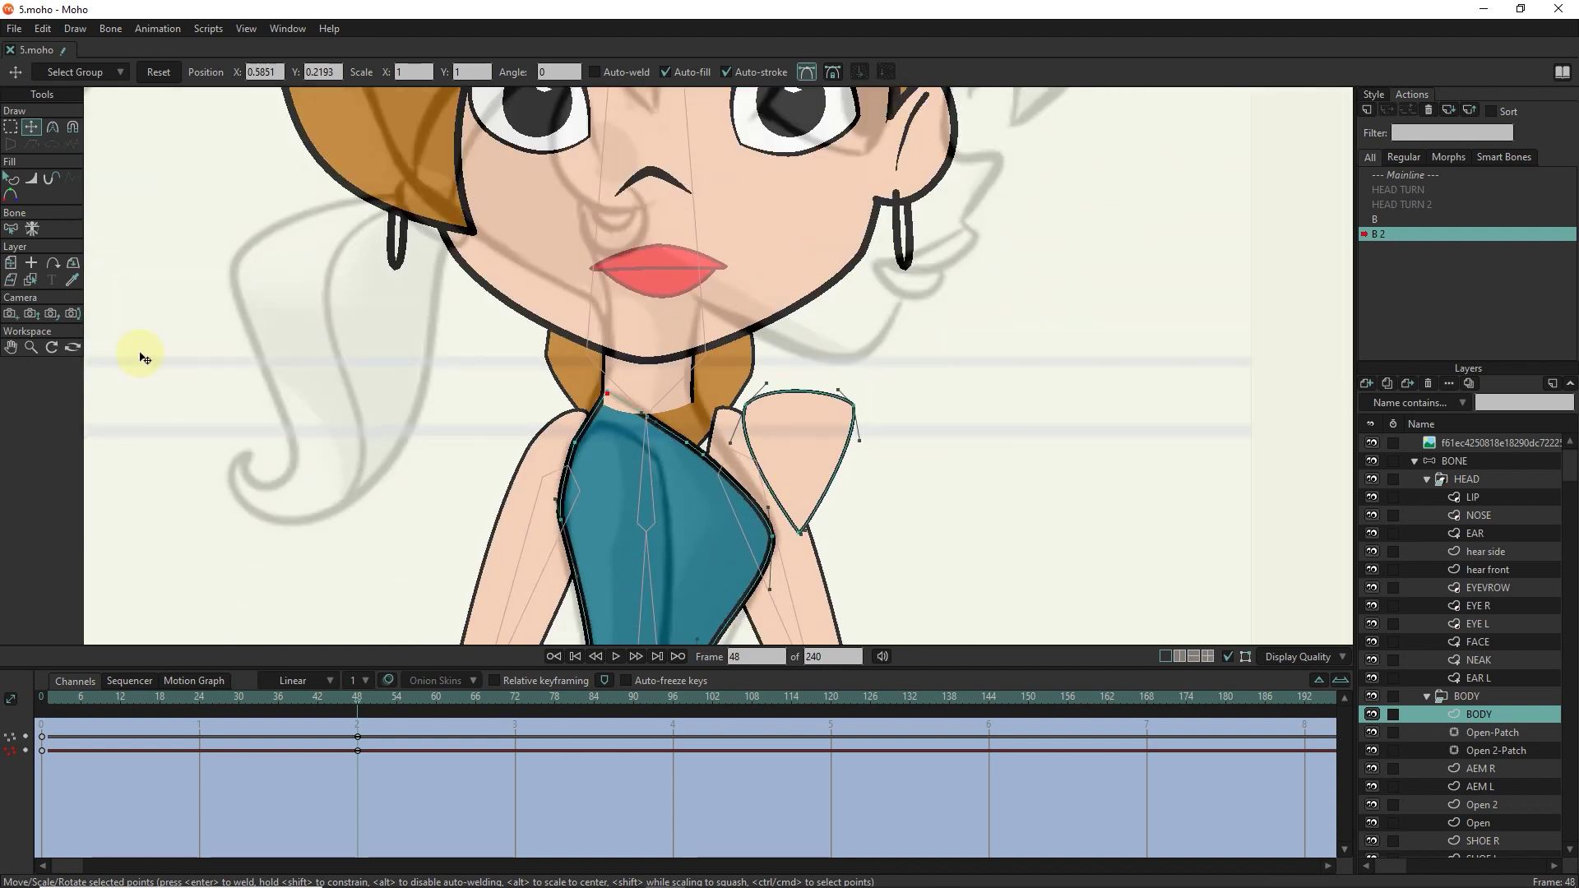
pyautogui.scroll(2, 758, 430)
# Move the neckline skin shape back under the neck and fit its points to the collar and bust.
pyautogui.moveTo(759, 431); pyautogui.dragTo(673, 453)
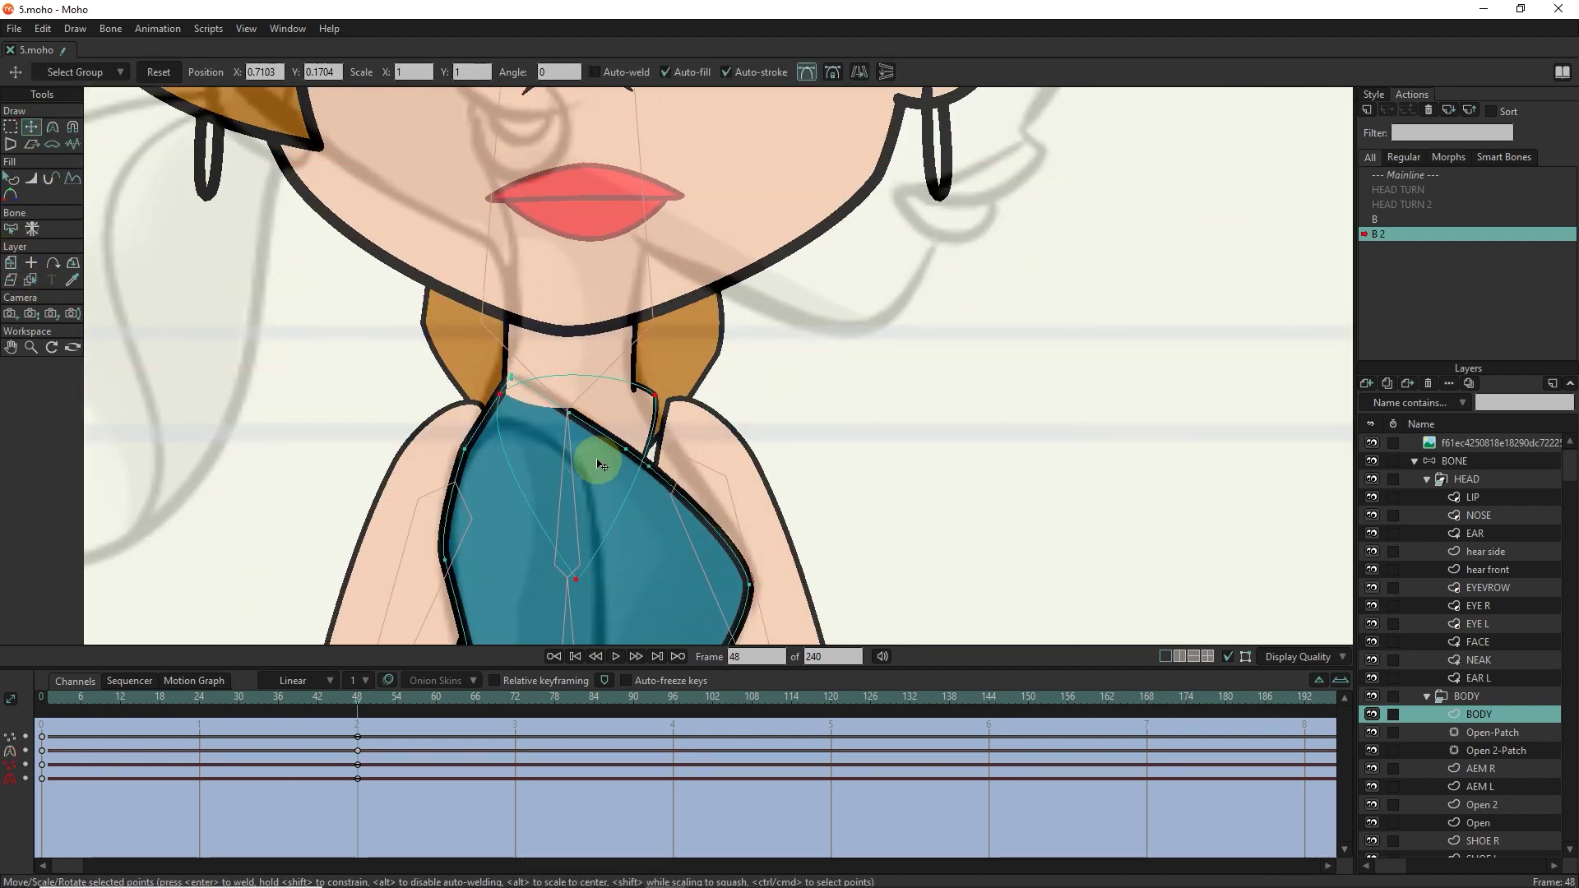
pyautogui.moveTo(504, 405); pyautogui.dragTo(635, 389)
pyautogui.scroll(2, 758, 589)
pyautogui.moveTo(758, 589); pyautogui.dragTo(780, 545)
pyautogui.scroll(-1, 816, 564)
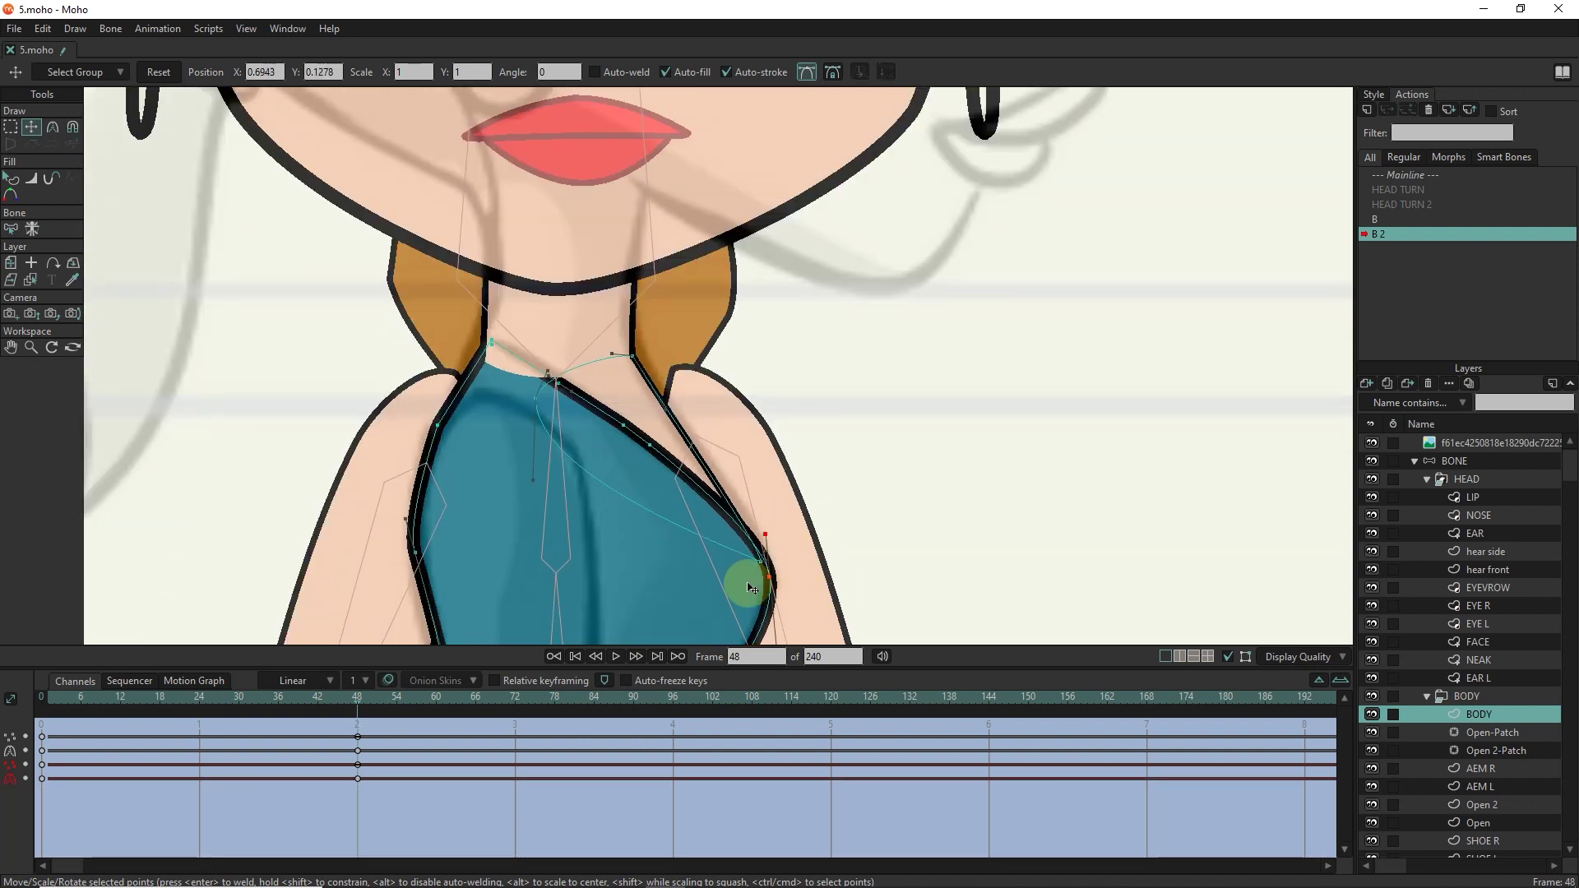
pyautogui.scroll(-1, 632, 388)
pyautogui.scroll(2, 514, 353)
# Adjust the base points of the NEAK layer at frame 48 so the neck meets the dress collar.
pyautogui.keyDown('ctrl'); pyautogui.keyDown('alt'); pyautogui.click(534, 346); pyautogui.keyUp('alt'); pyautogui.keyUp('ctrl')
pyautogui.scroll(1, 546, 342)
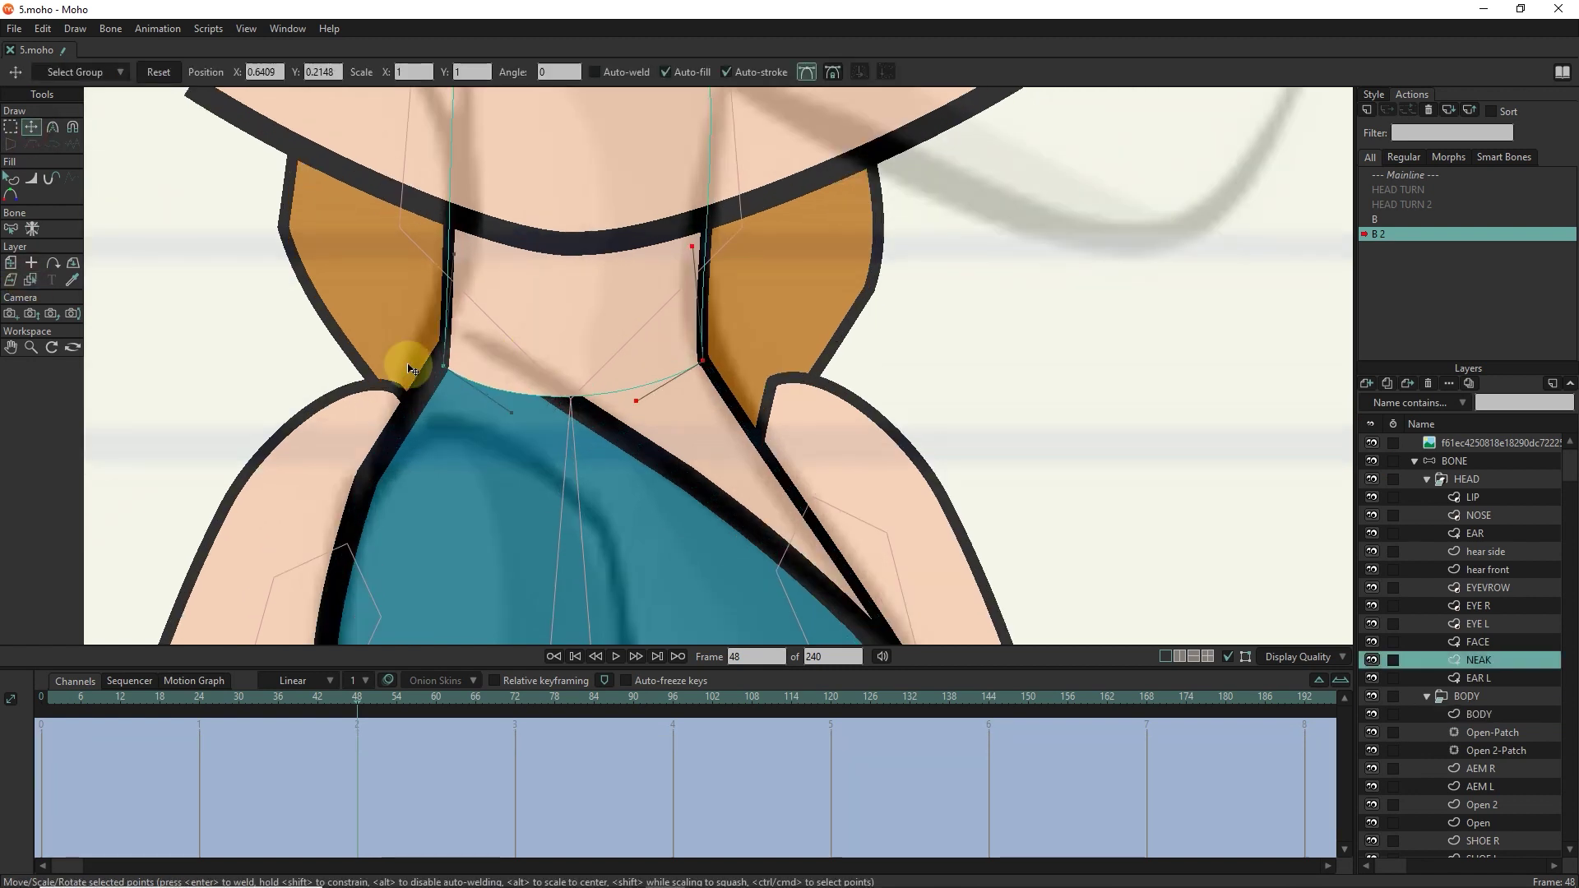
pyautogui.moveTo(677, 464); pyautogui.dragTo(600, 416)
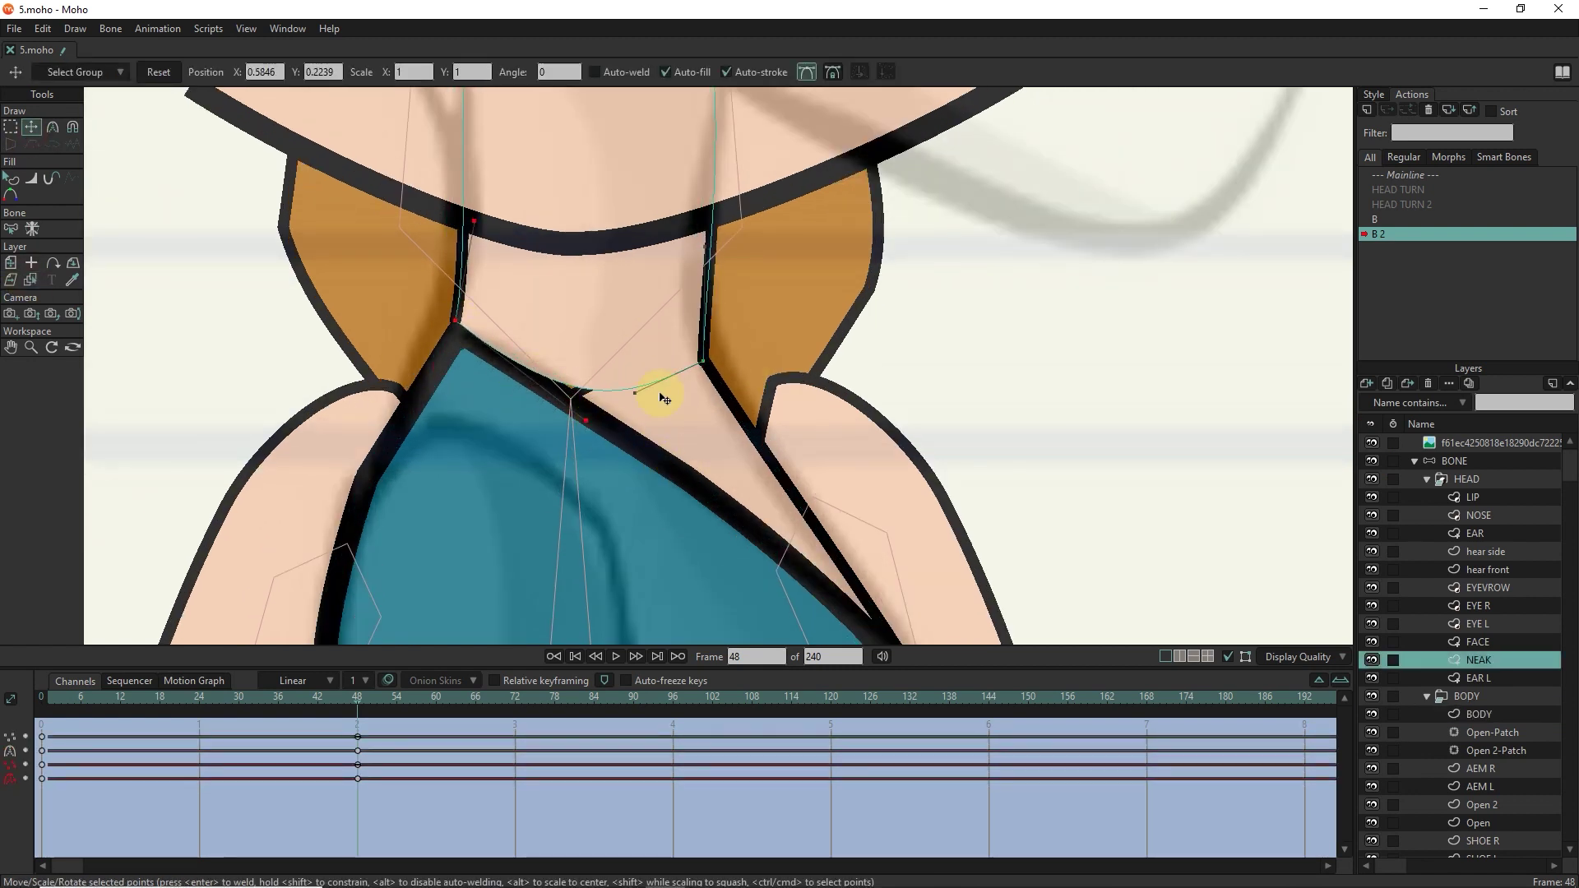
pyautogui.scroll(-5, 504, 363)
pyautogui.scroll(-3, 694, 381)
# Adjust the BODY layer's neckline points at the in-between frame 24.
pyautogui.click(179, 697)
pyautogui.click(200, 701)
pyautogui.scroll(3, 641, 421)
pyautogui.click(642, 421)
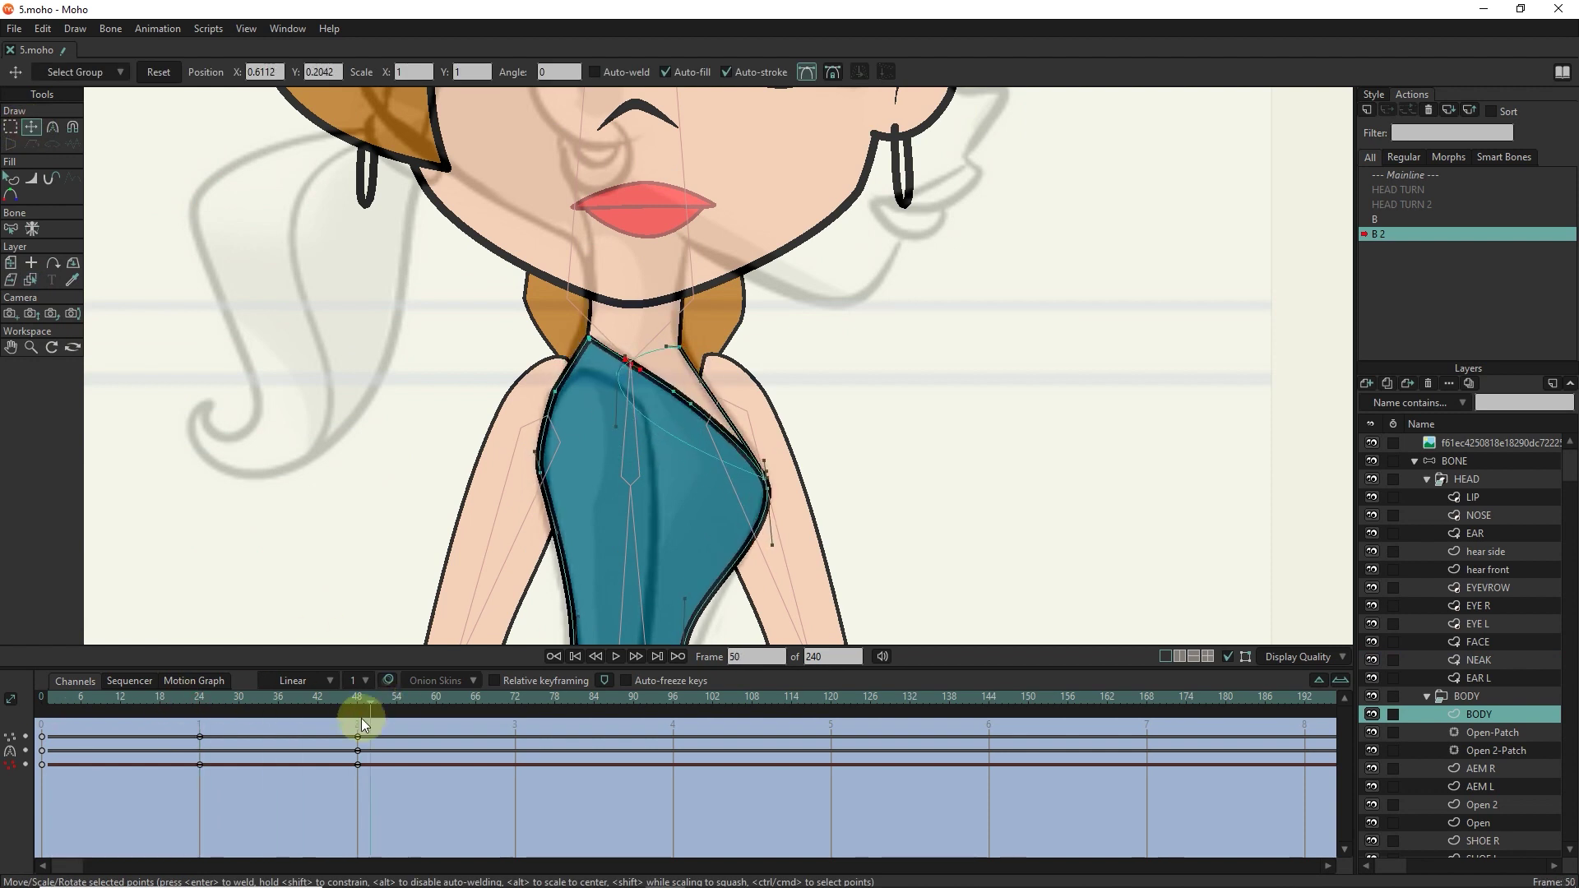
# Go to frame 49 and hide the FACE and LIP layers to expose the neck and body.
pyautogui.click(363, 699)
pyautogui.scroll(-2, 555, 479)
pyautogui.click(1372, 641)
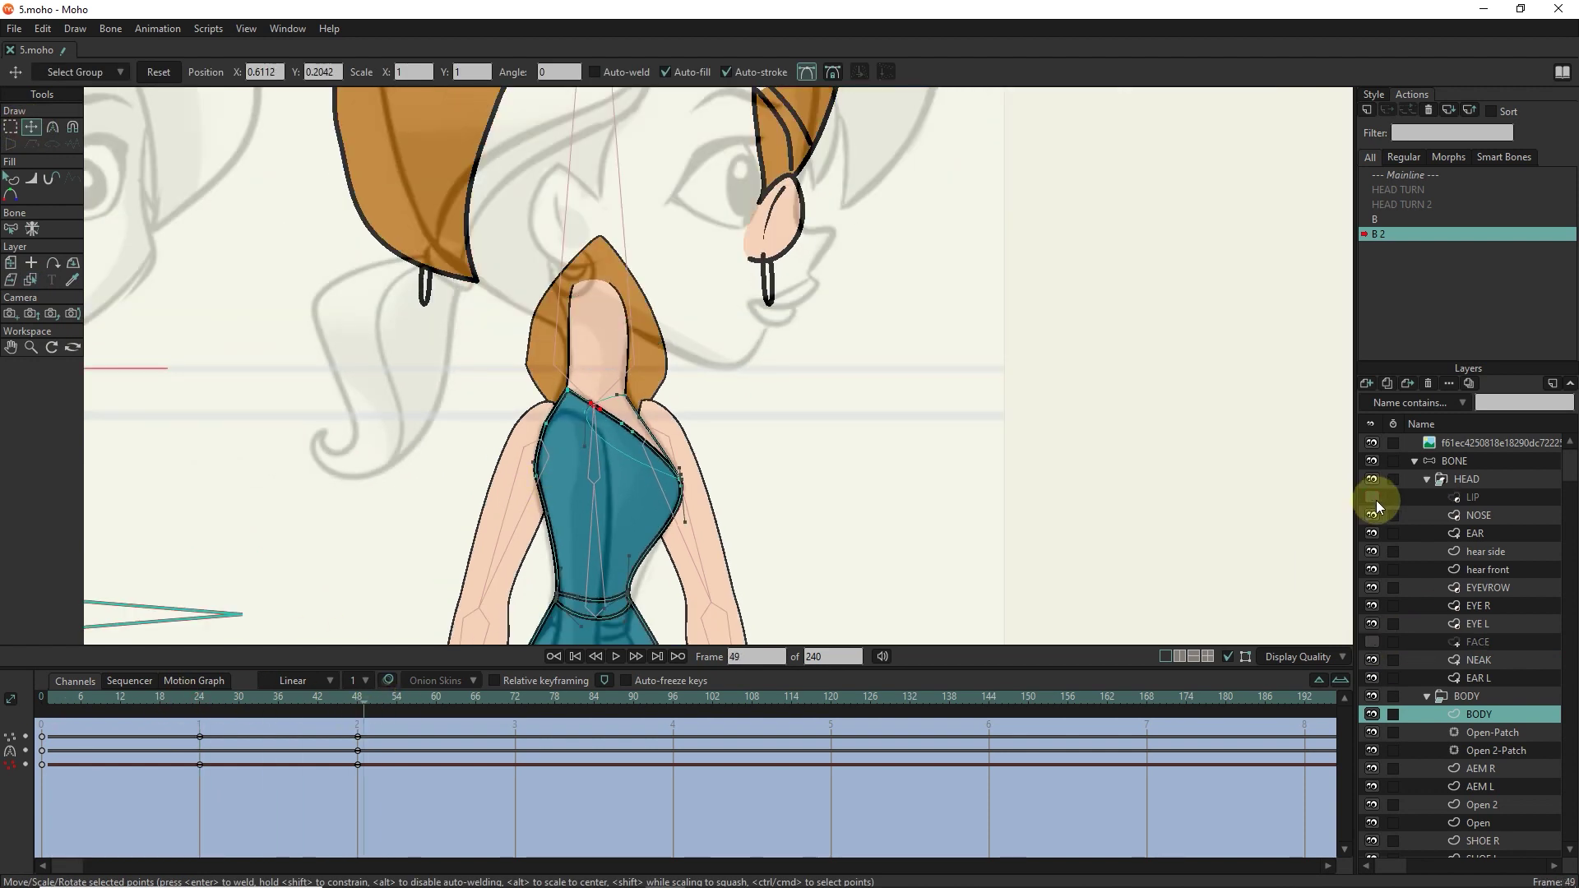
pyautogui.scroll(-2, 1375, 500)
pyautogui.scroll(2, 603, 373)
# Tilt the belt and reshape the skirt's side edges on the BODY layer to match the side-view reference.
pyautogui.click(11, 127)
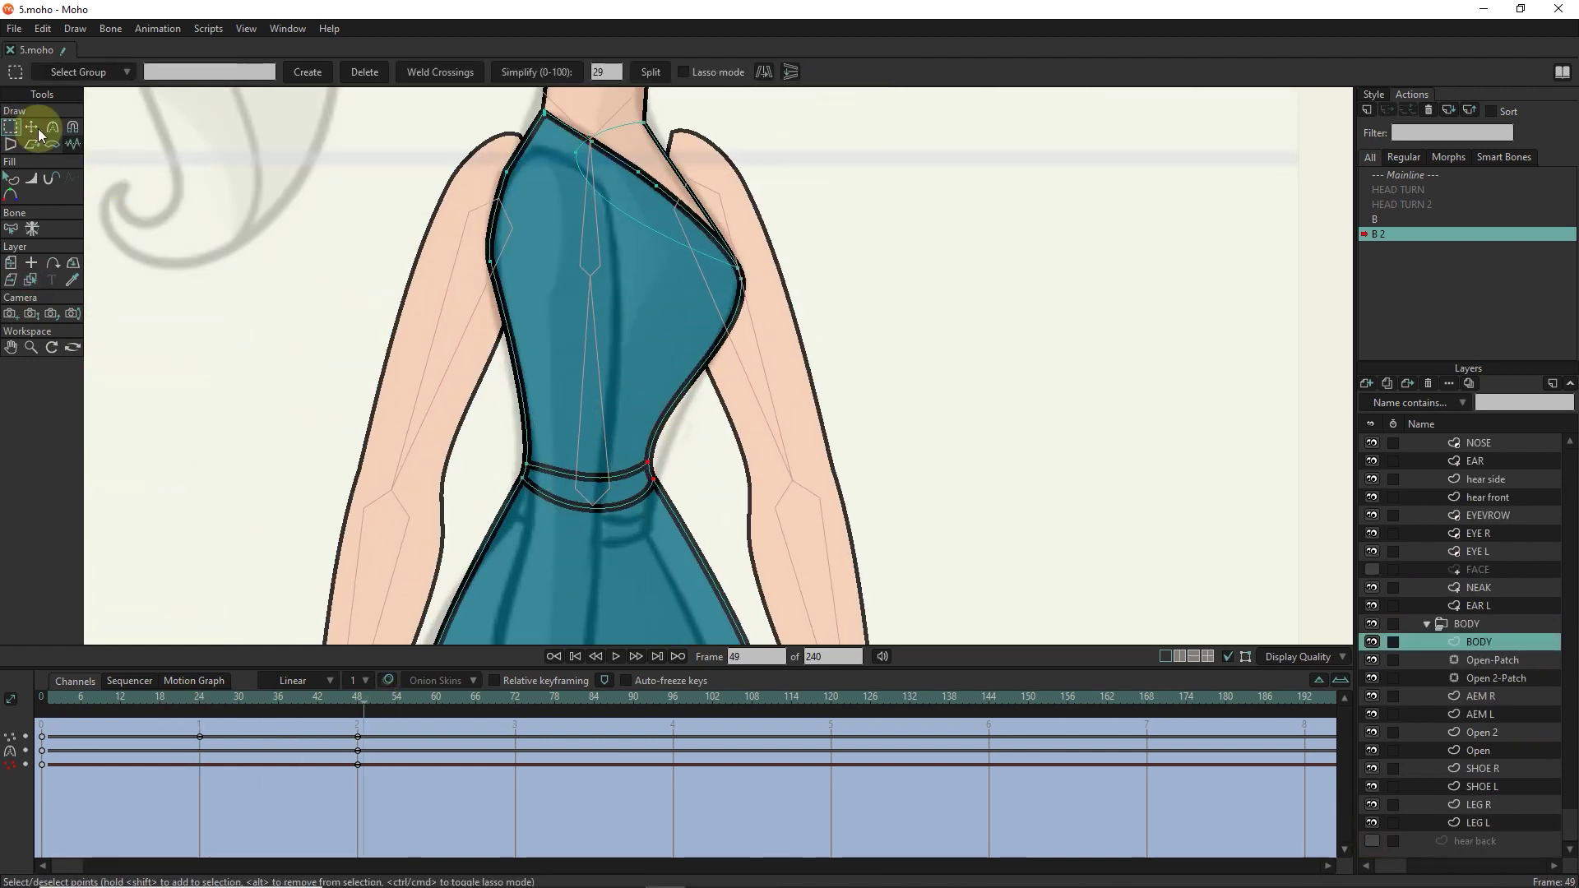
pyautogui.moveTo(705, 459); pyautogui.dragTo(668, 413)
pyautogui.click(518, 412)
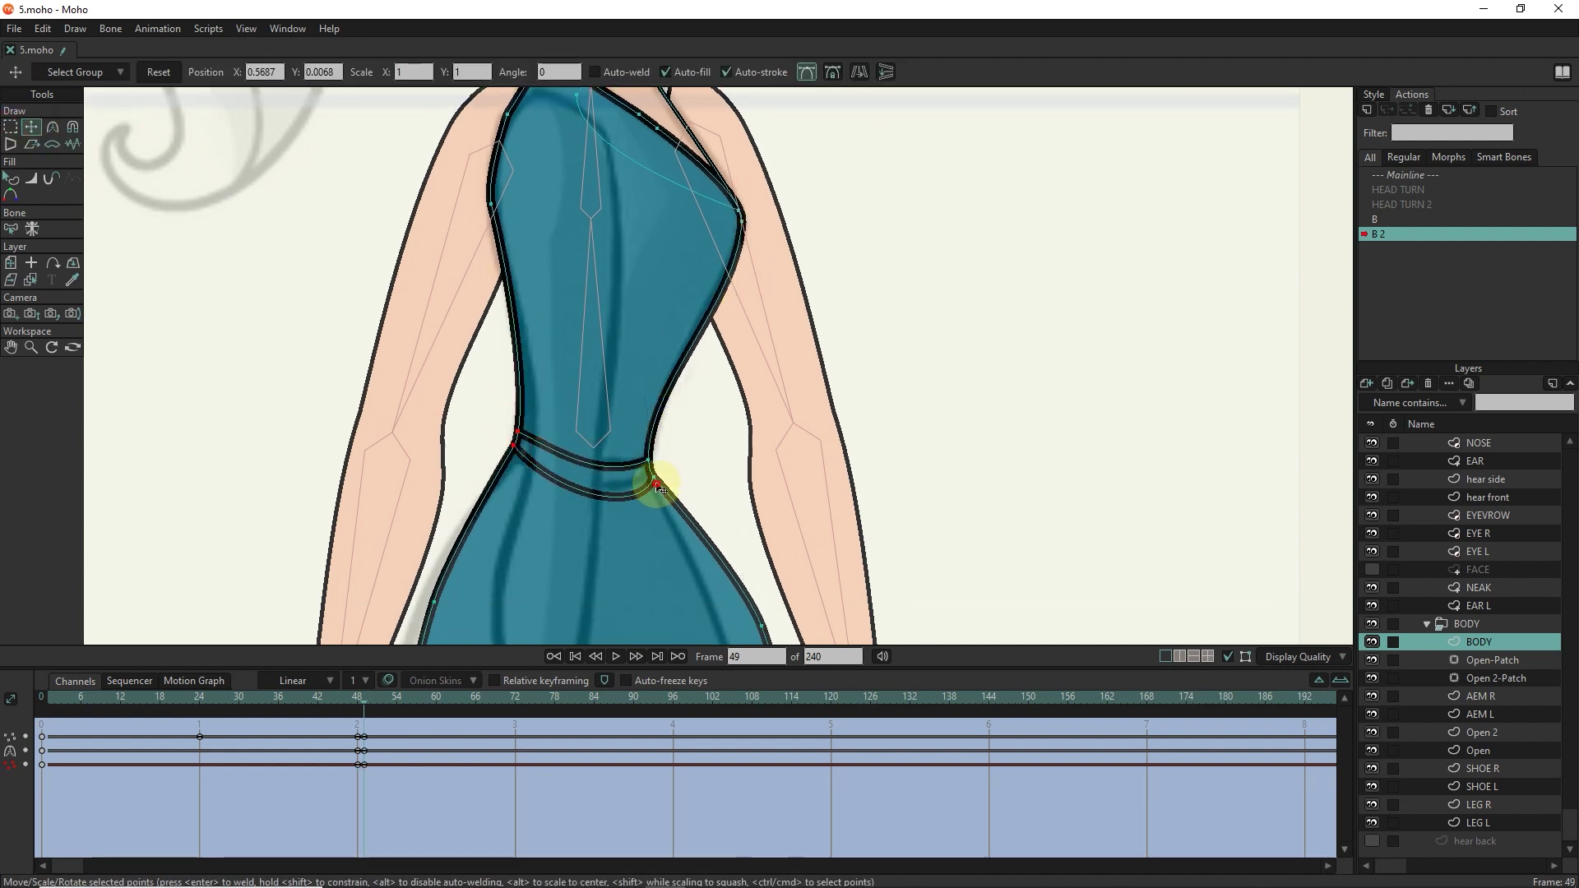
pyautogui.scroll(-3, 670, 483)
pyautogui.scroll(2, 661, 444)
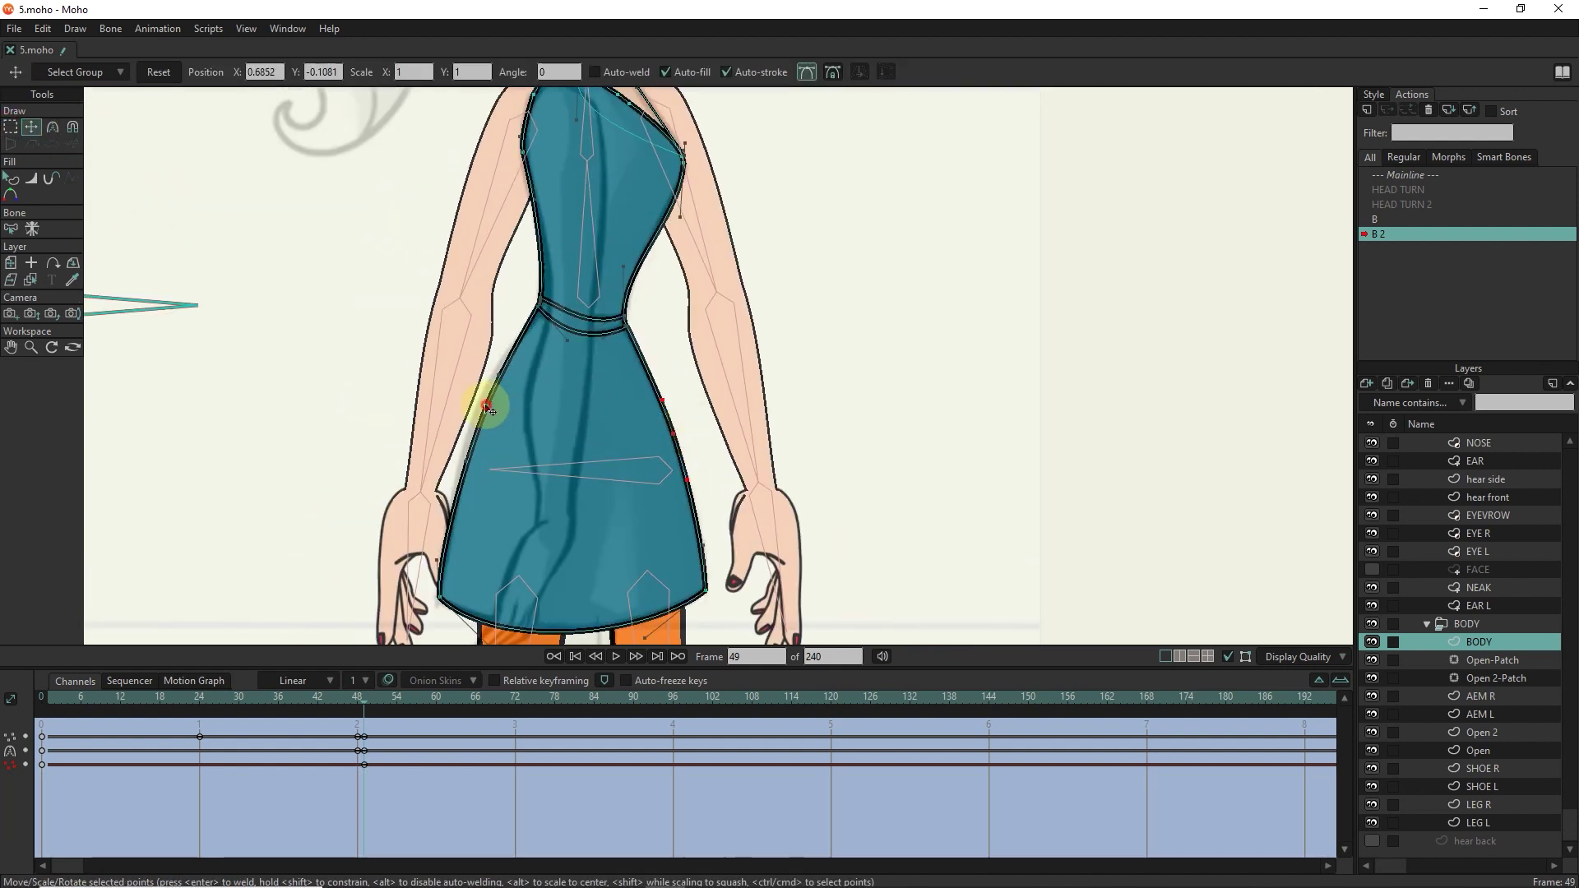
pyautogui.scroll(-2, 644, 289)
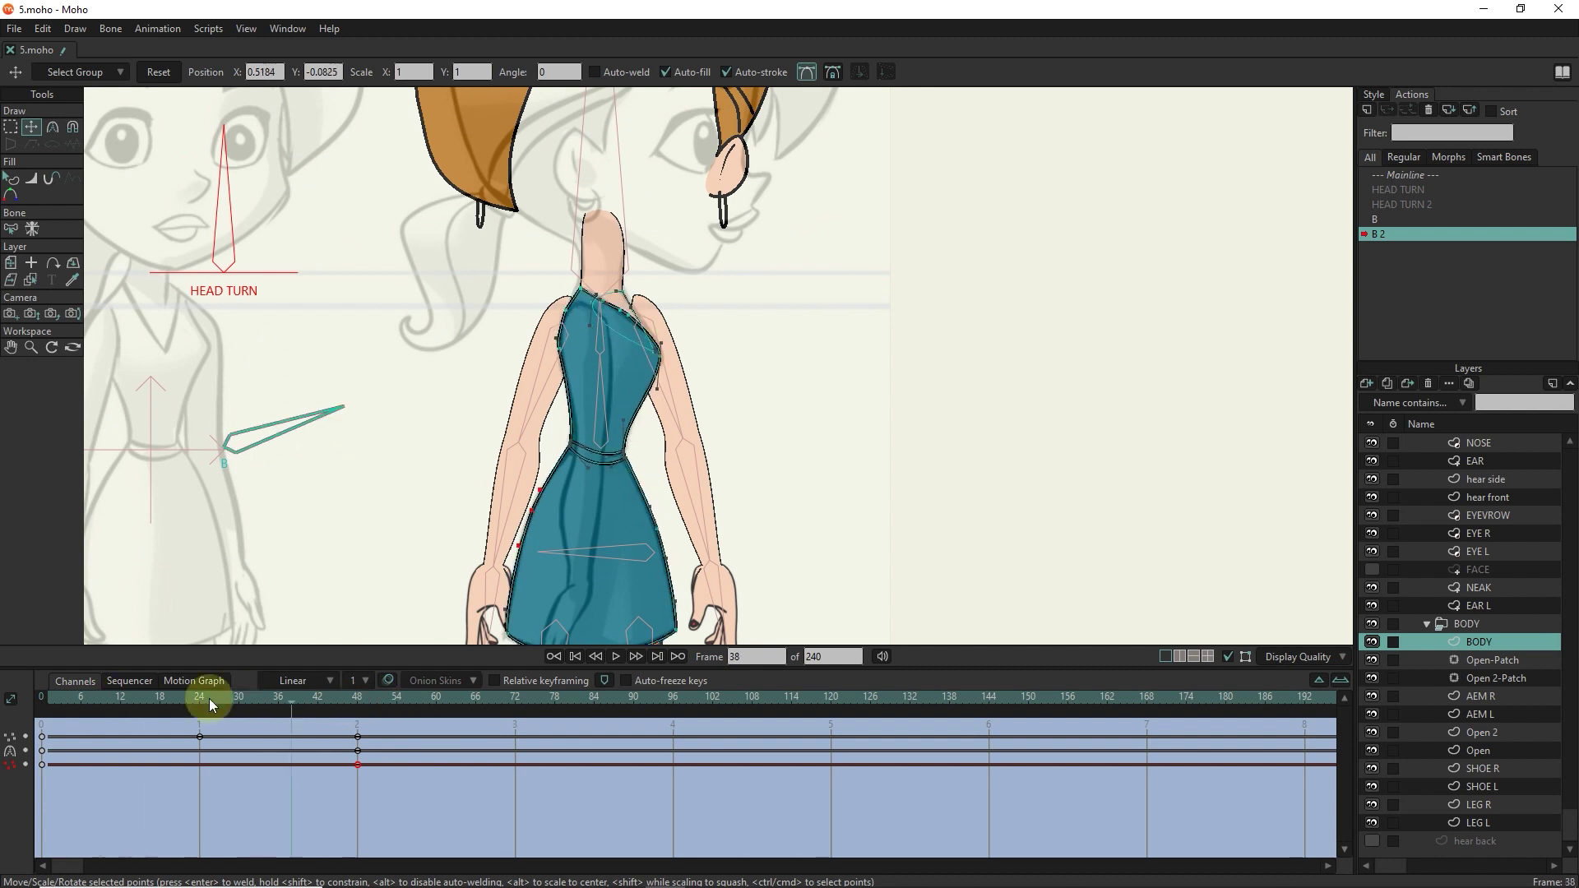
# Select the BONE layer and move the AEM R arm bone to the torso's centre at frame 48.
pyautogui.keyDown('ctrl'); pyautogui.keyDown('alt'); pyautogui.click(683, 387); pyautogui.keyUp('alt'); pyautogui.keyUp('ctrl')
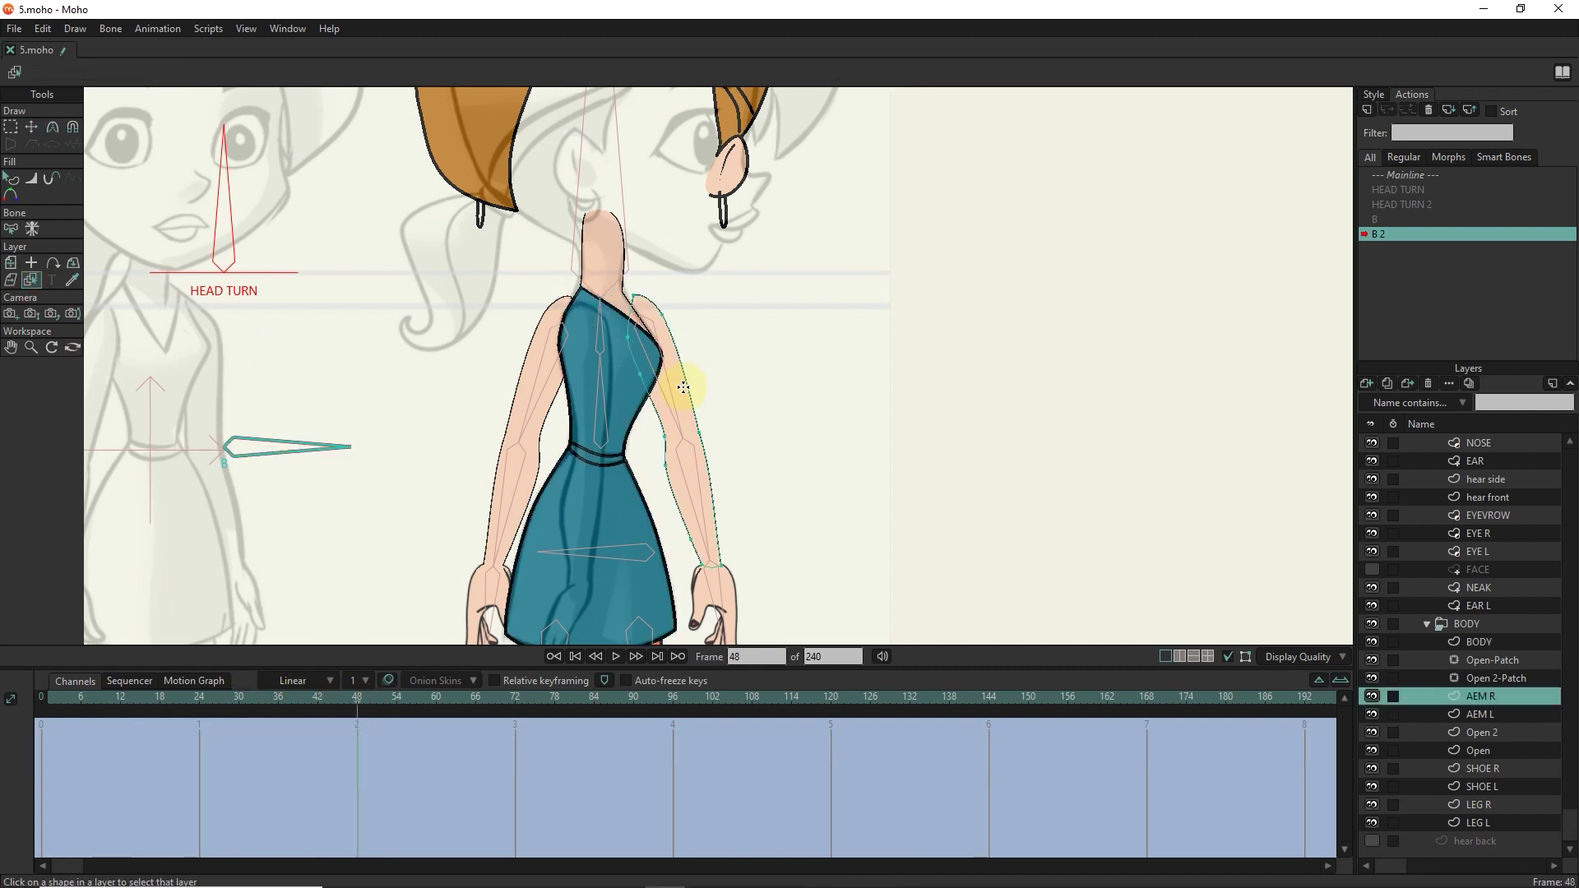
pyautogui.keyDown('ctrl'); pyautogui.keyDown('alt'); pyautogui.click(613, 331); pyautogui.keyUp('alt'); pyautogui.keyUp('ctrl')
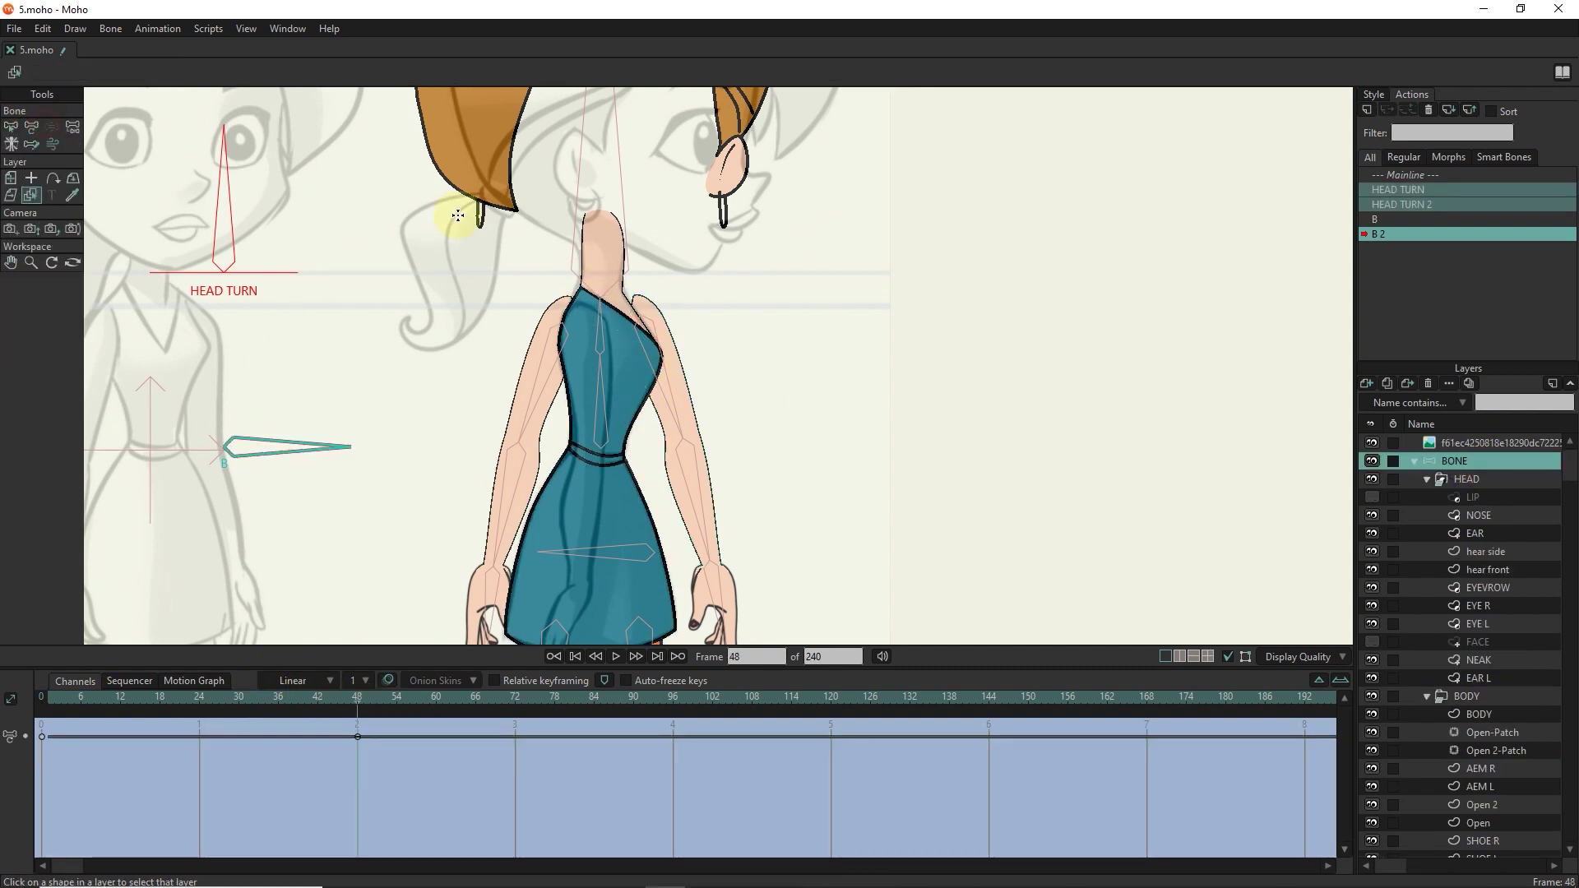
pyautogui.click(594, 331)
pyautogui.moveTo(573, 284); pyautogui.dragTo(600, 311)
pyautogui.moveTo(362, 700); pyautogui.dragTo(335, 702)
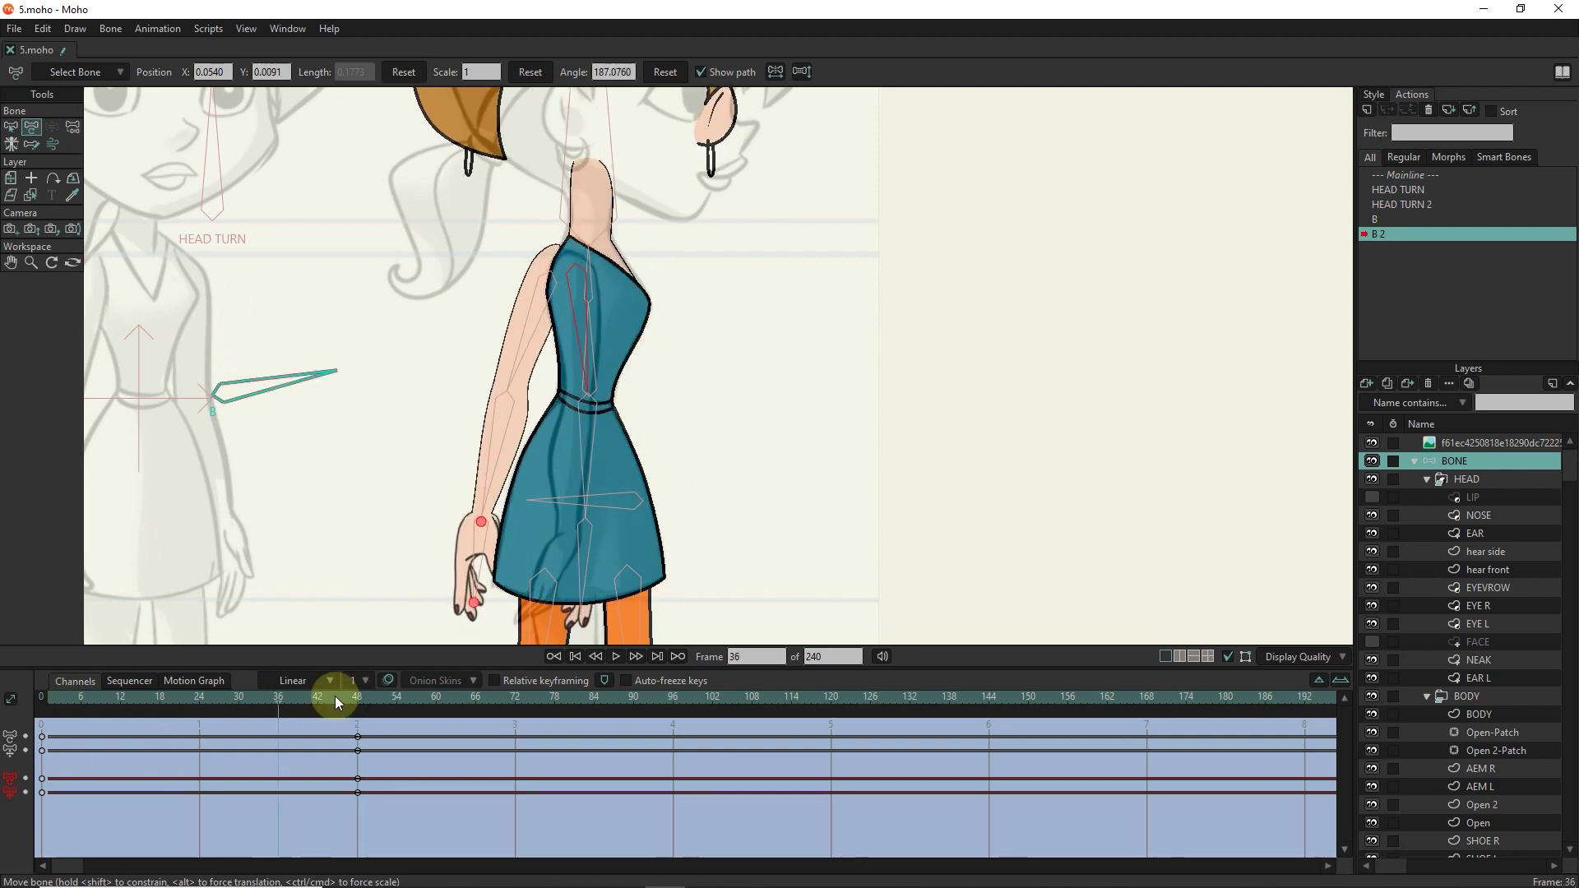
# Move the AEM L arm bone in to the middle of the torso at frame 48.
pyautogui.moveTo(556, 284); pyautogui.dragTo(573, 292)
pyautogui.scroll(-1, 723, 378)
pyautogui.scroll(2, 578, 312)
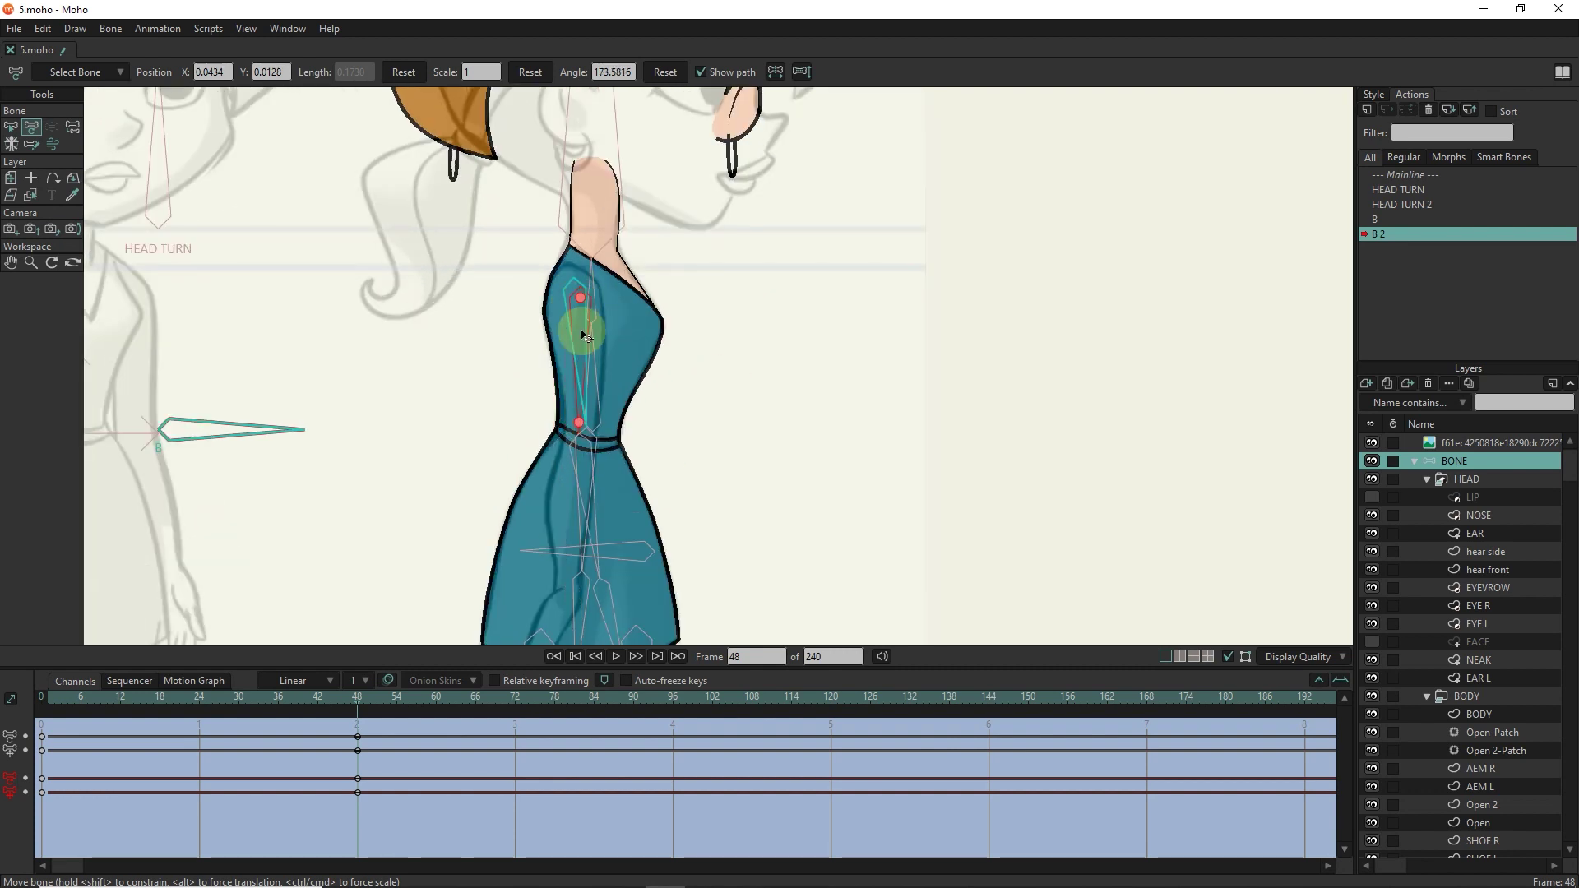
# At frame 6, reorder the AEM L and Open layers above BODY and check the arm through frame 48.
pyautogui.scroll(-2, 586, 316)
pyautogui.moveTo(92, 700); pyautogui.dragTo(85, 695)
pyautogui.scroll(1, 545, 305)
pyautogui.click(544, 304)
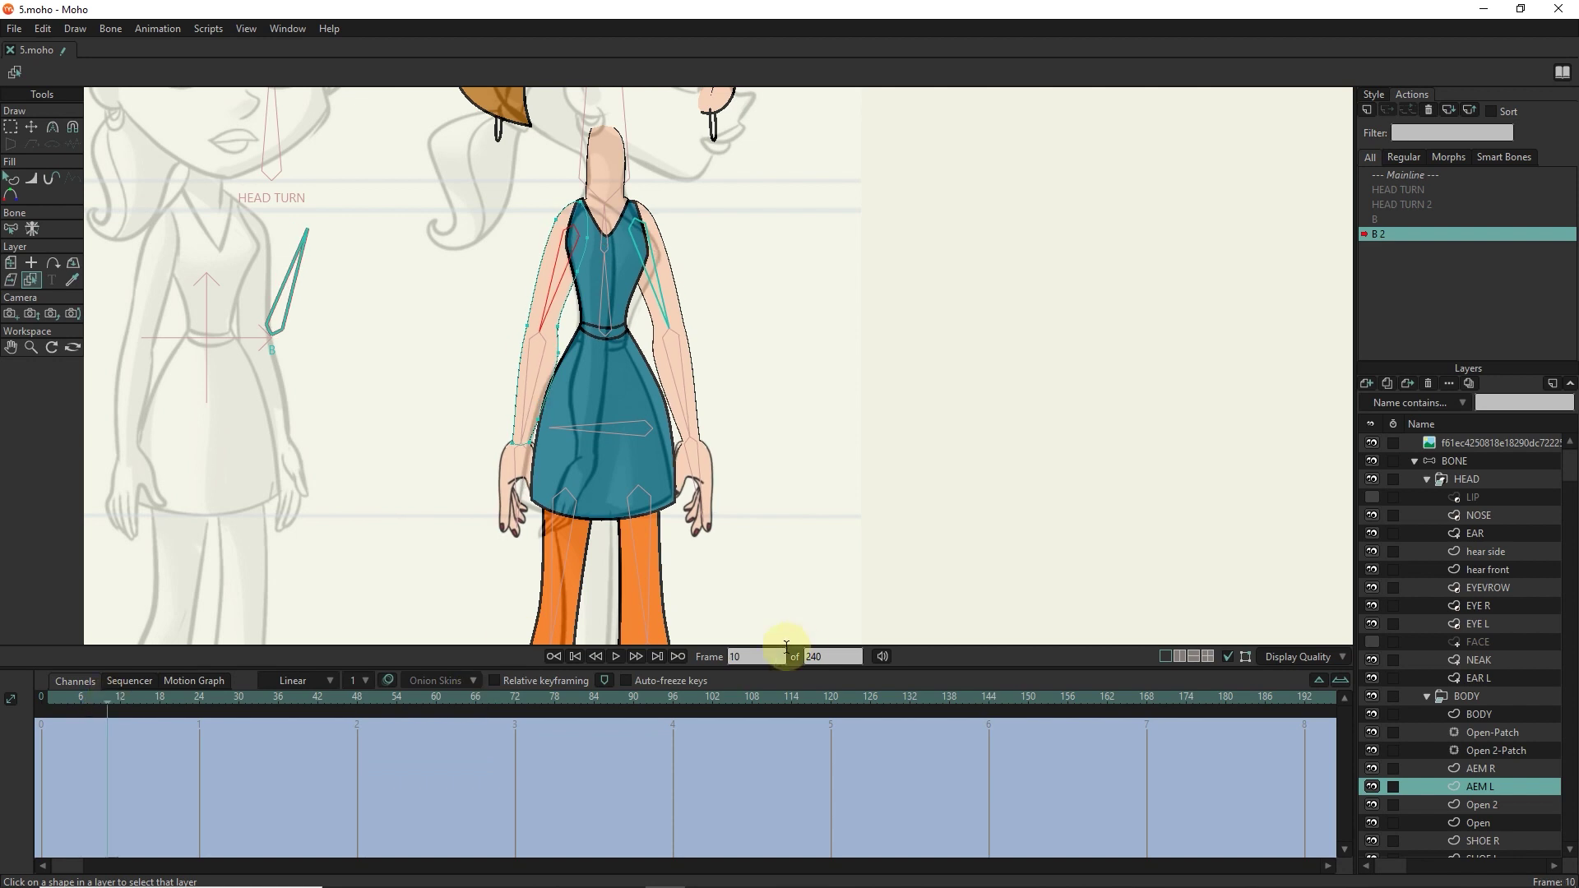
pyautogui.click(86, 732)
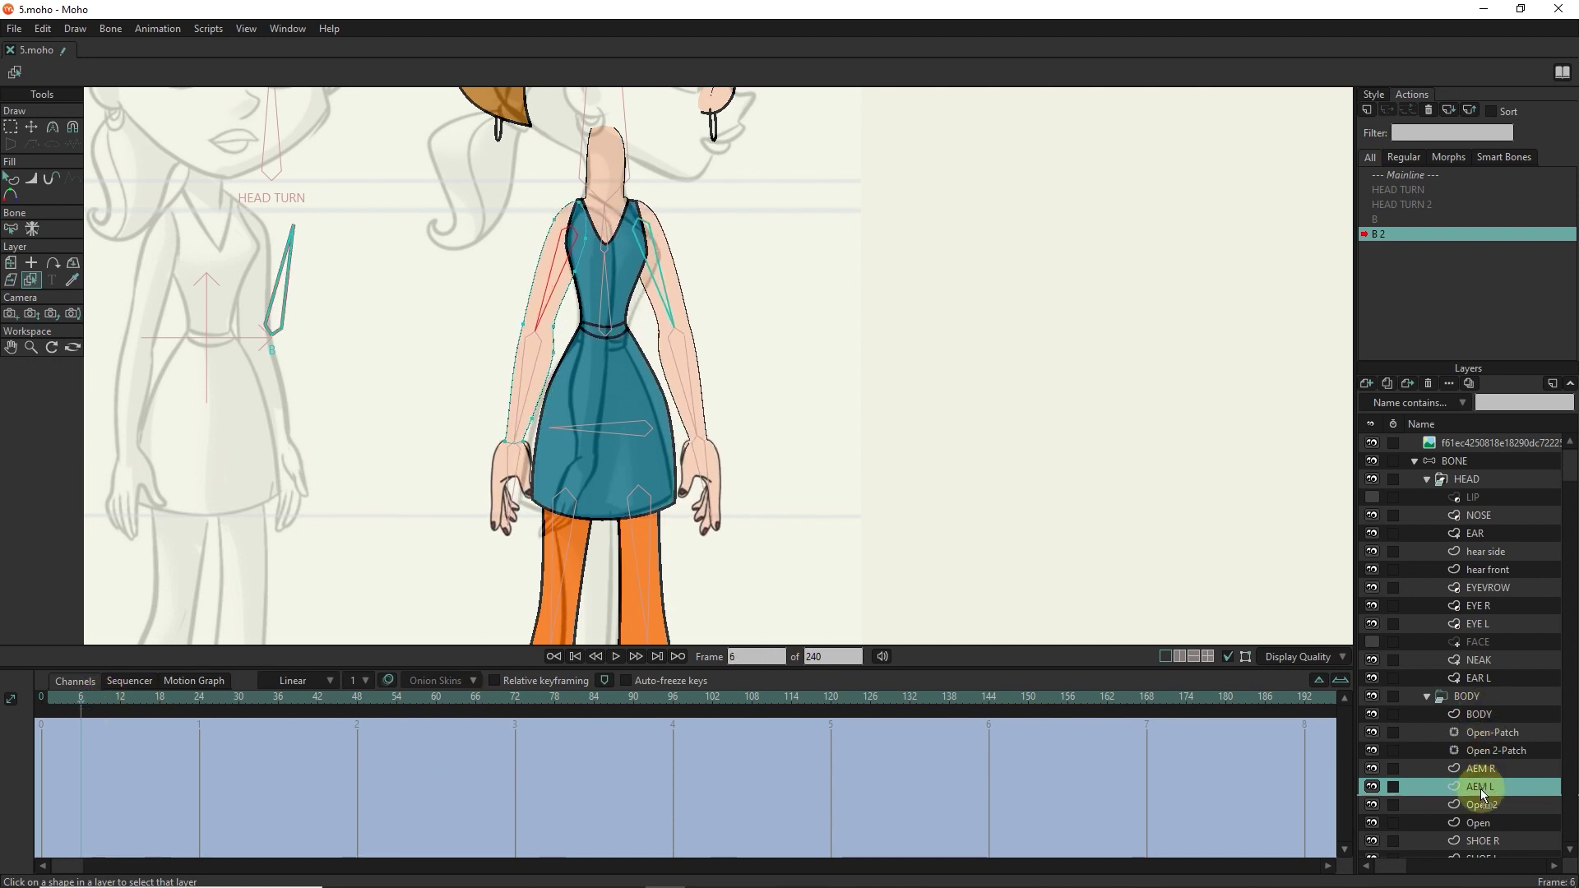
pyautogui.moveTo(1479, 792); pyautogui.dragTo(1473, 709)
pyautogui.moveTo(97, 698); pyautogui.dragTo(364, 716)
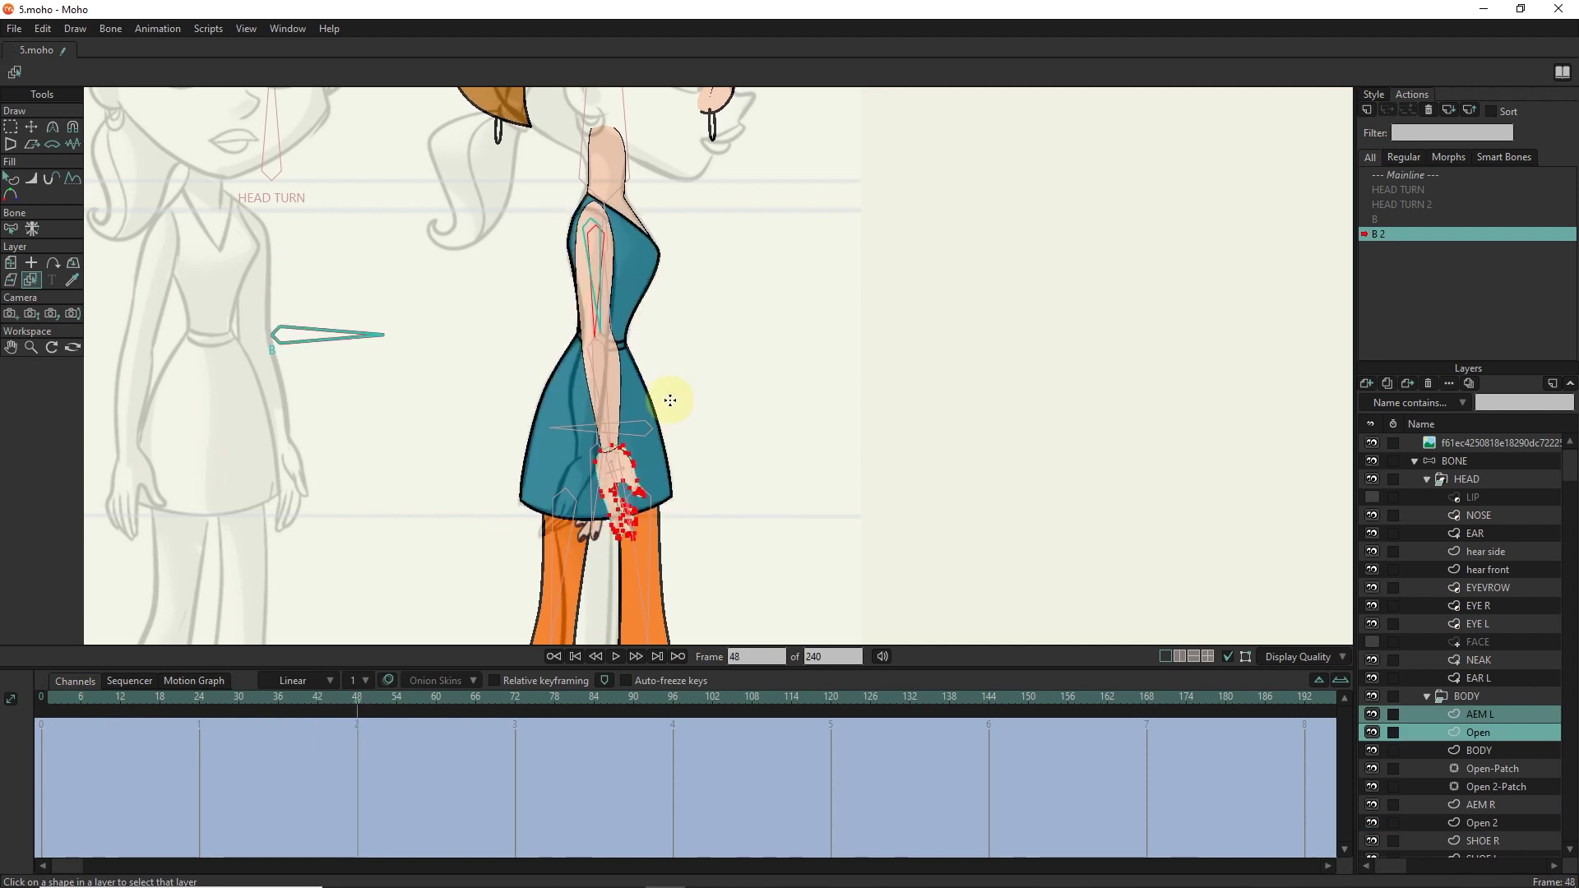
pyautogui.scroll(-3, 634, 524)
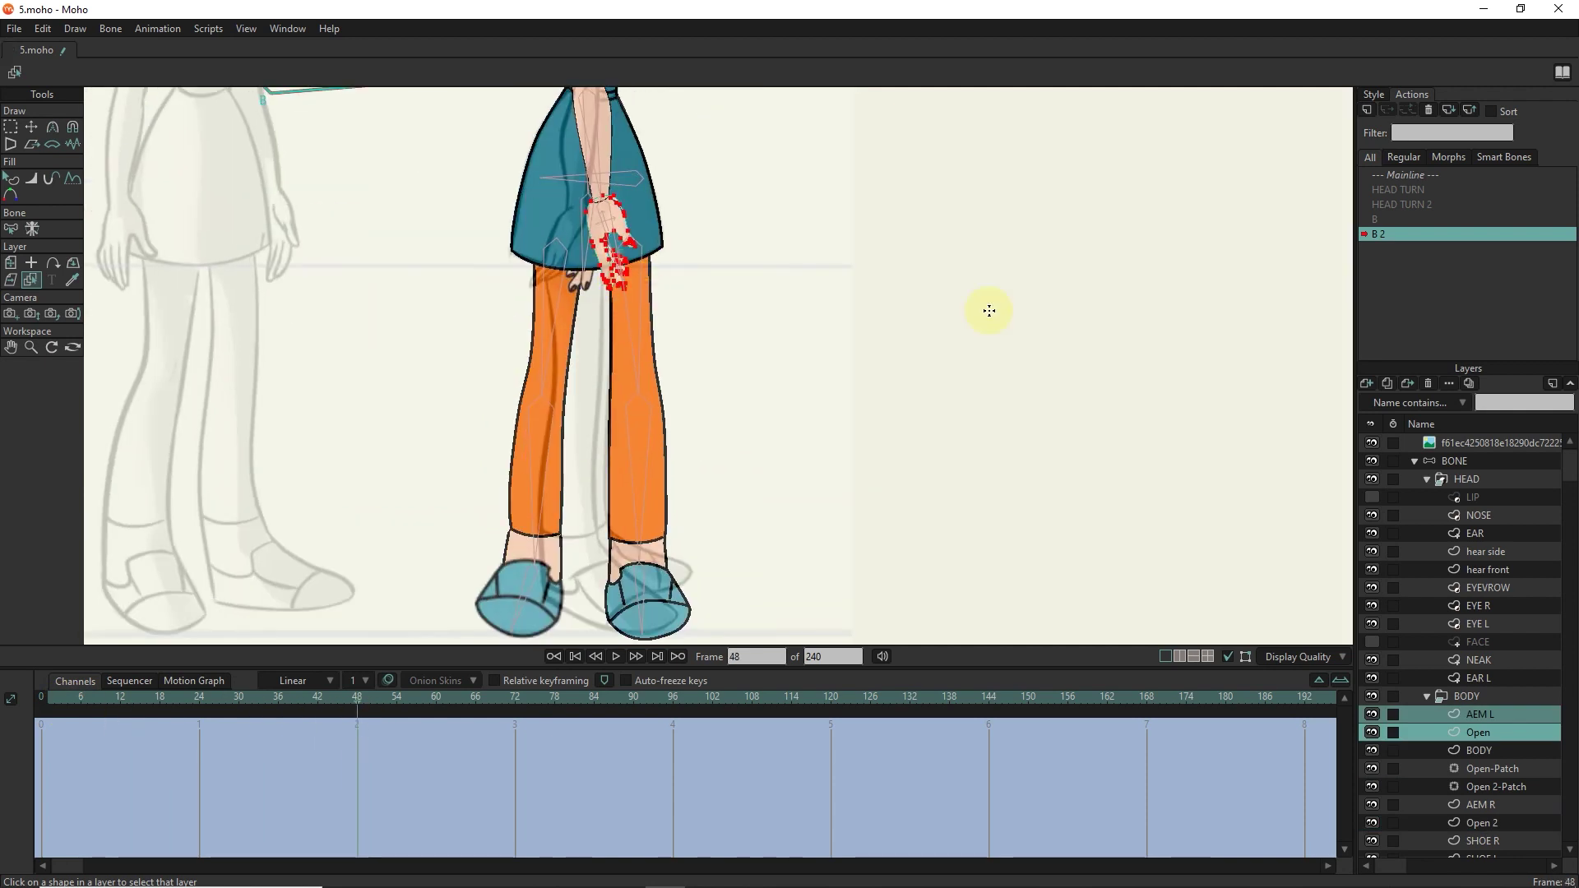
# At frame 6, select LEG R and LEG L and reorder them directly below the BODY layer.
pyautogui.moveTo(115, 701); pyautogui.dragTo(81, 698)
pyautogui.scroll(-2, 1481, 740)
pyautogui.click(1481, 804)
pyautogui.keyDown('ctrl'); pyautogui.click(1495, 821); pyautogui.keyUp('ctrl')
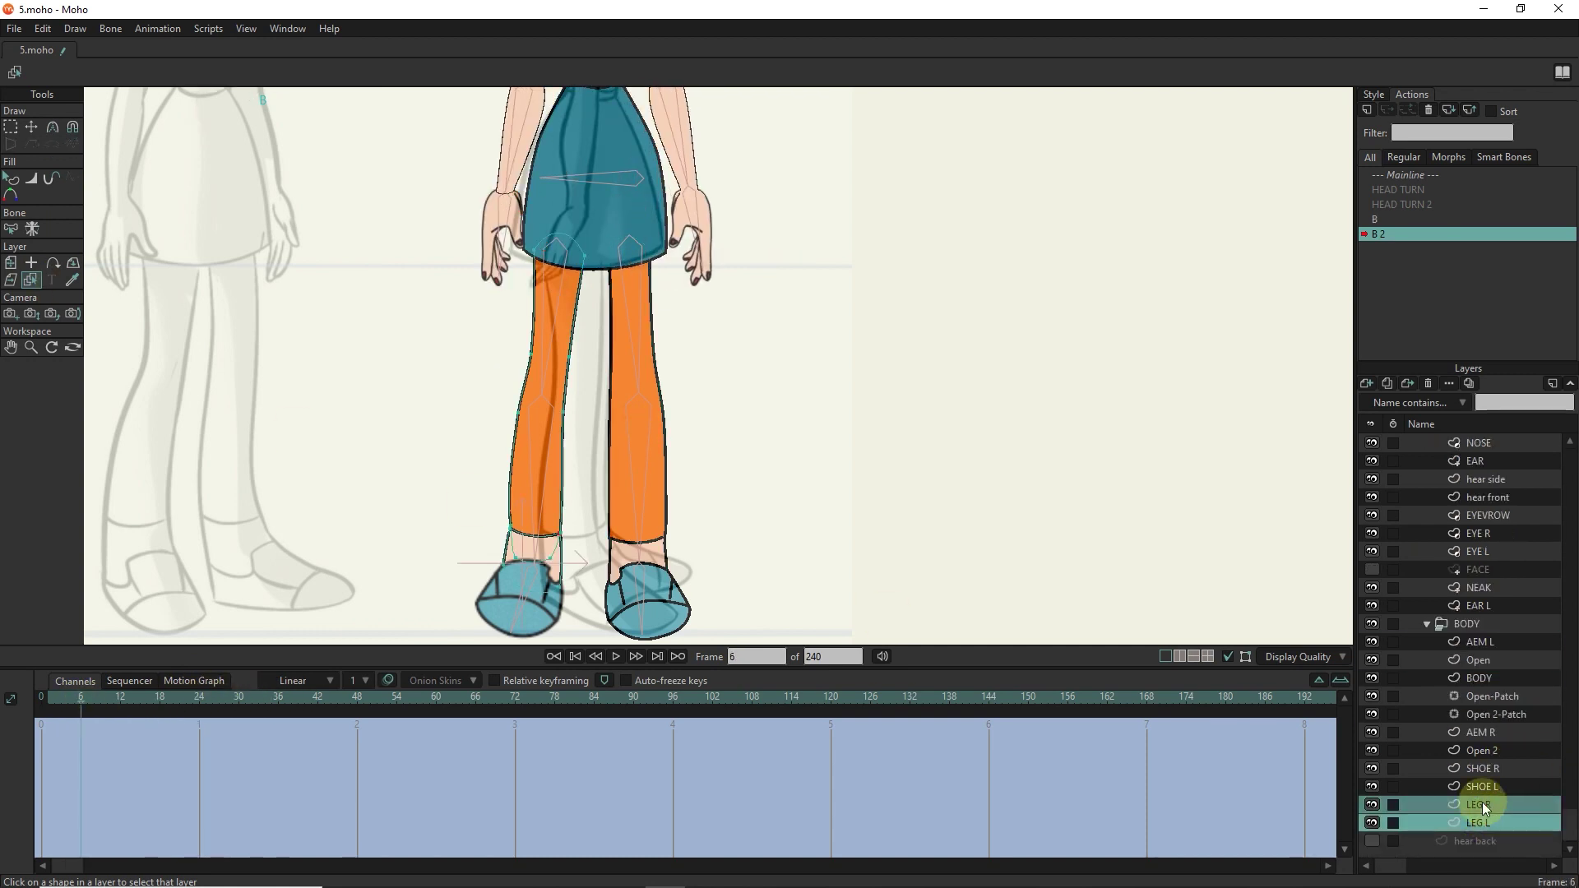
pyautogui.moveTo(1490, 647); pyautogui.dragTo(1481, 701)
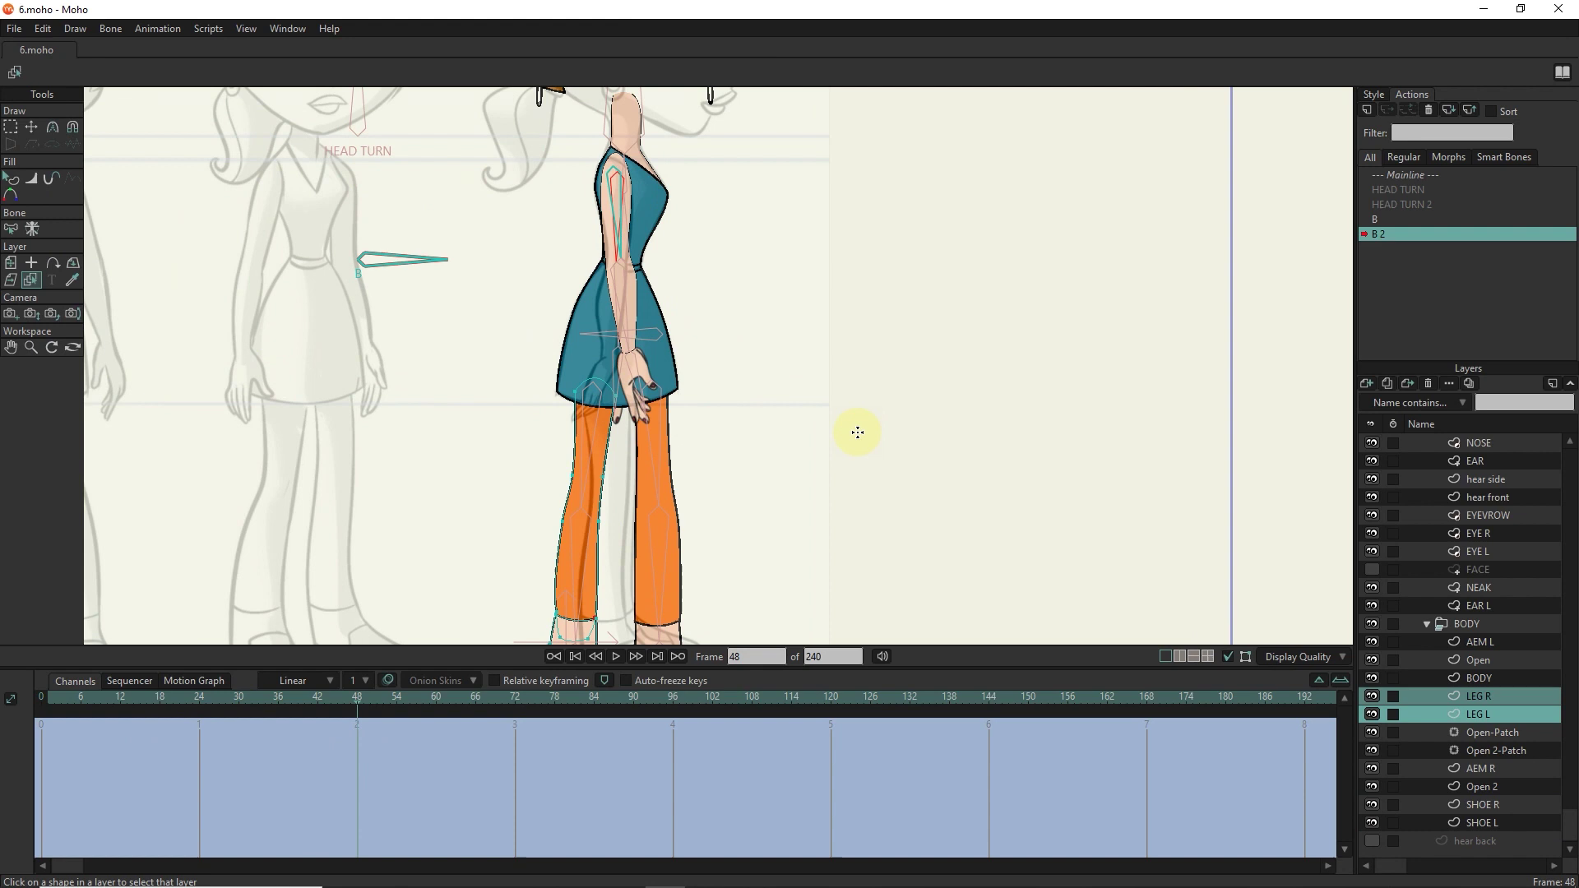
pyautogui.scroll(-2, 789, 411)
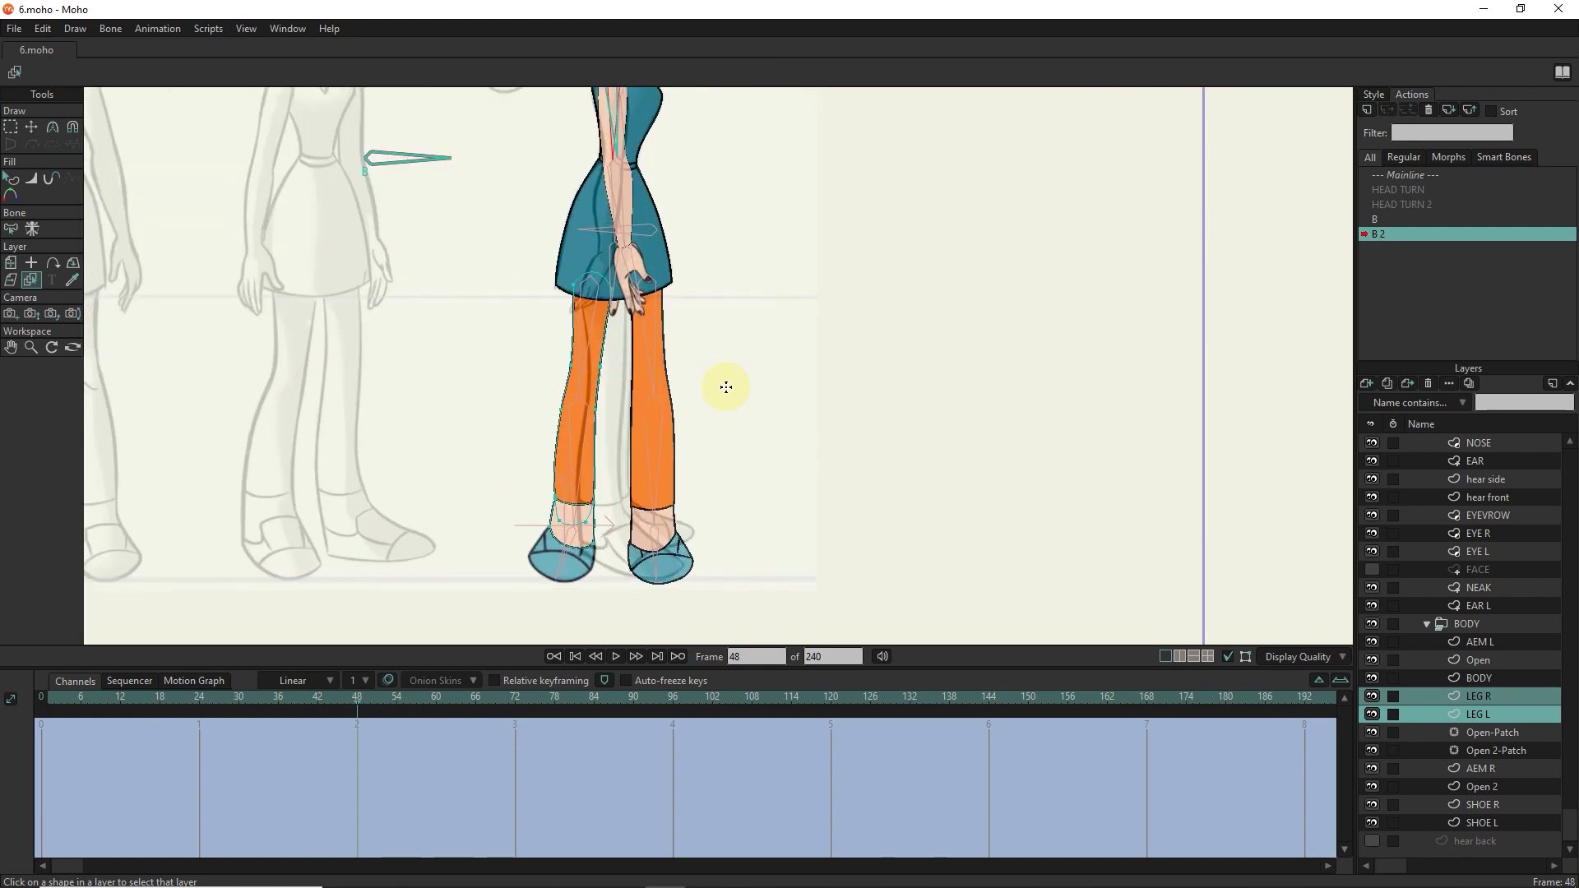
# Hide LEG L, select the BONE layer and move the right leg's bone inward over the side-view reference at frame 48.
pyautogui.click(1372, 714)
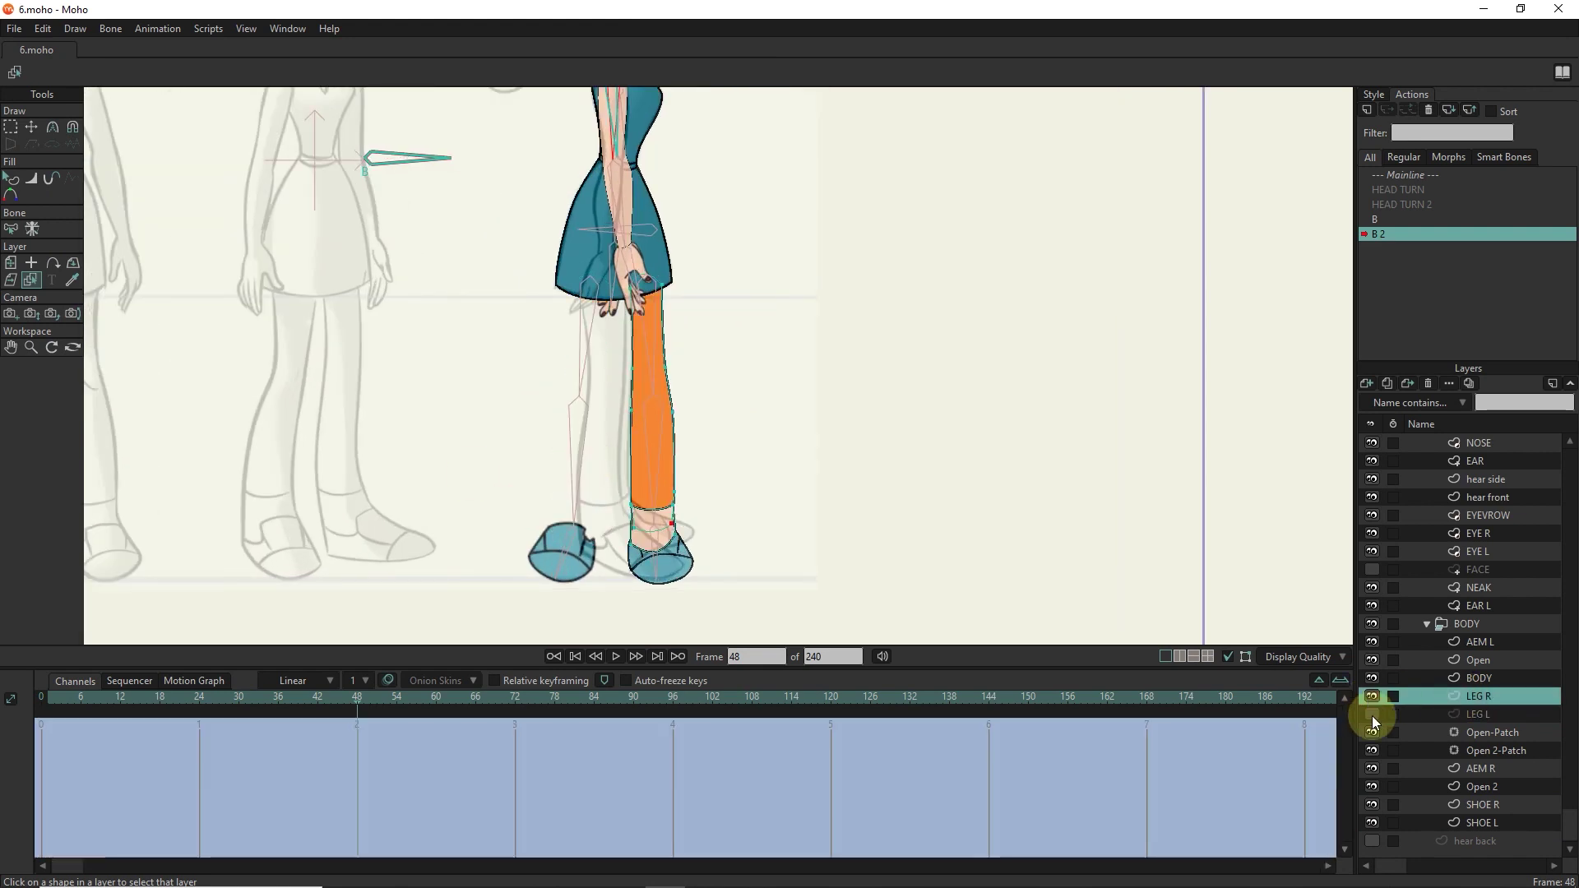
pyautogui.scroll(1, 625, 345)
pyautogui.scroll(2, 1464, 576)
pyautogui.click(1455, 460)
pyautogui.click(661, 278)
pyautogui.moveTo(661, 278); pyautogui.dragTo(606, 286)
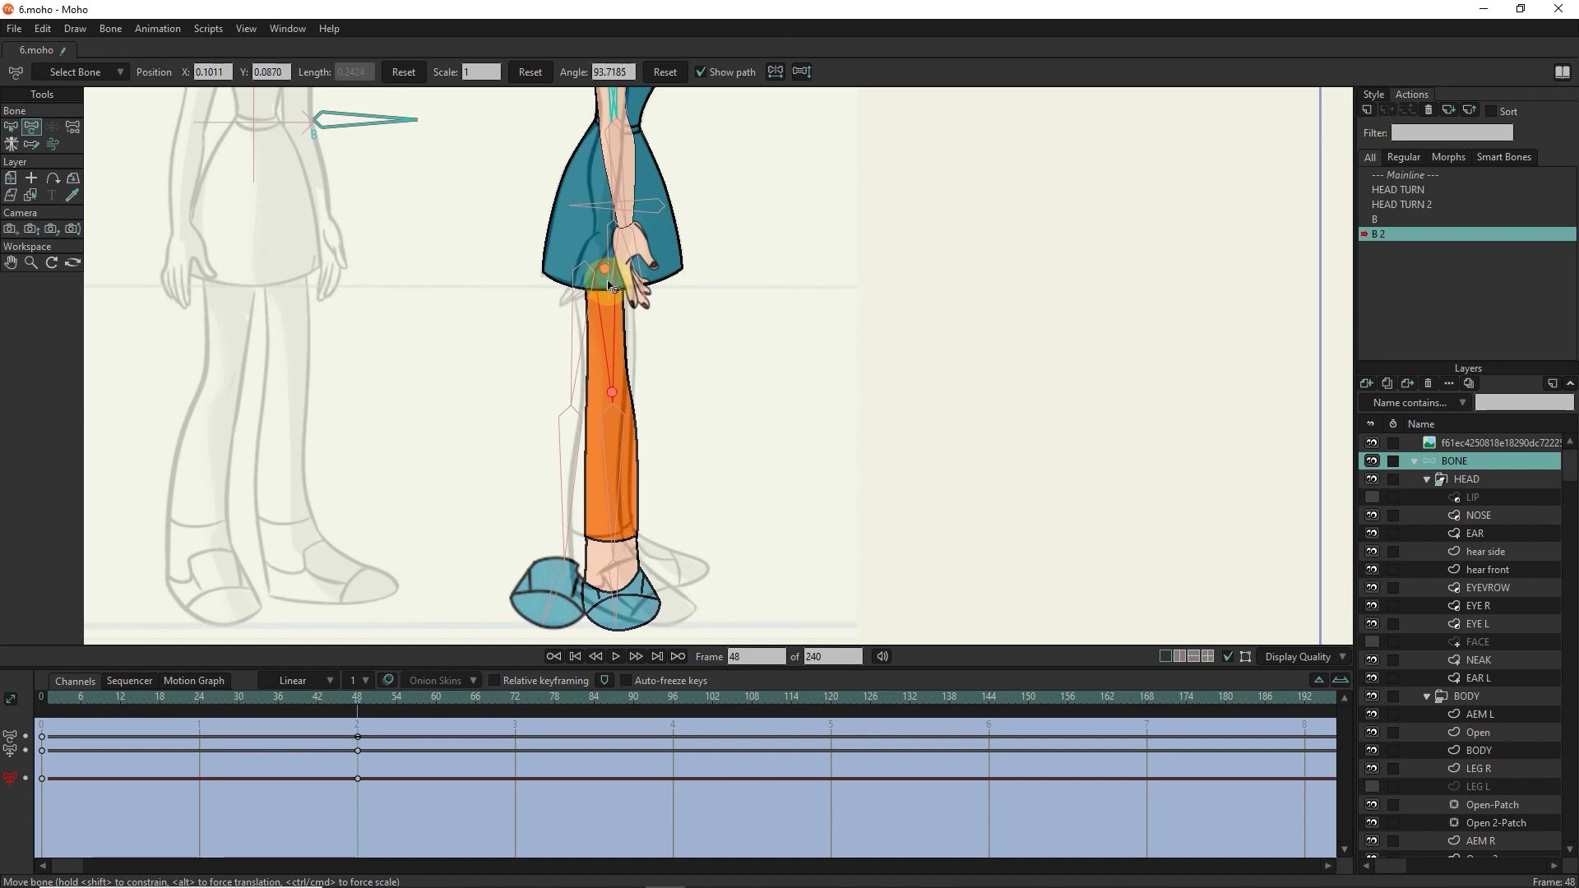
# Hide SHOE L, reorder SHOE R directly above the BODY layer at frame 6, and check the shoe at frame 48.
pyautogui.scroll(2, 642, 603)
pyautogui.scroll(-3, 1445, 818)
pyautogui.click(1372, 822)
pyautogui.scroll(-2, 776, 511)
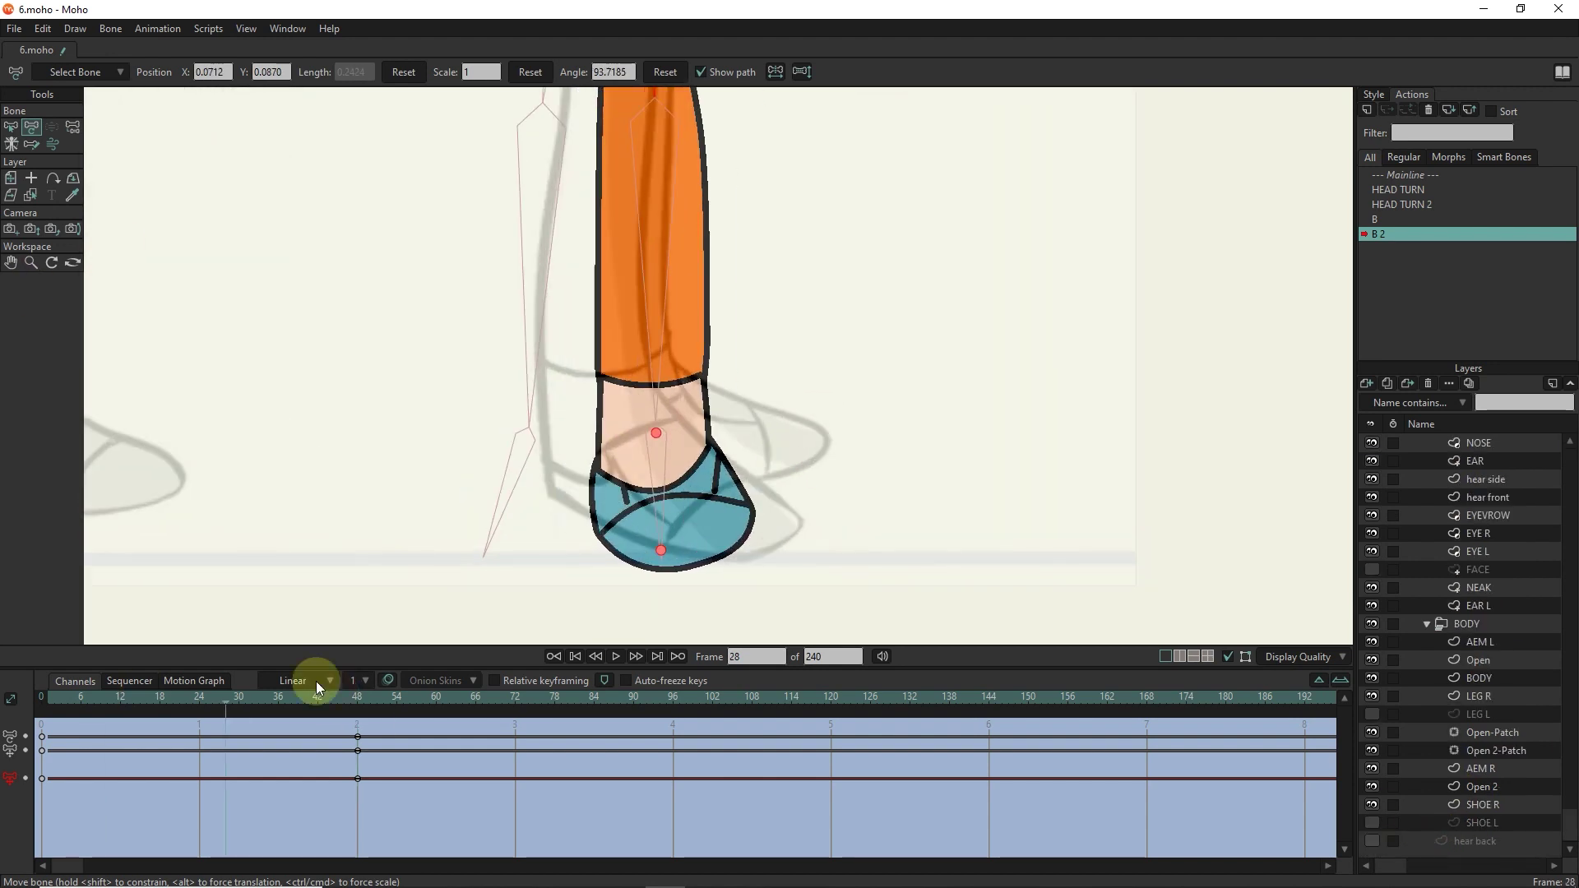
pyautogui.moveTo(98, 699)
pyautogui.mouseDown()
pyautogui.moveTo(86, 699)
pyautogui.moveTo(125, 703)
pyautogui.moveTo(69, 704)
pyautogui.mouseUp()
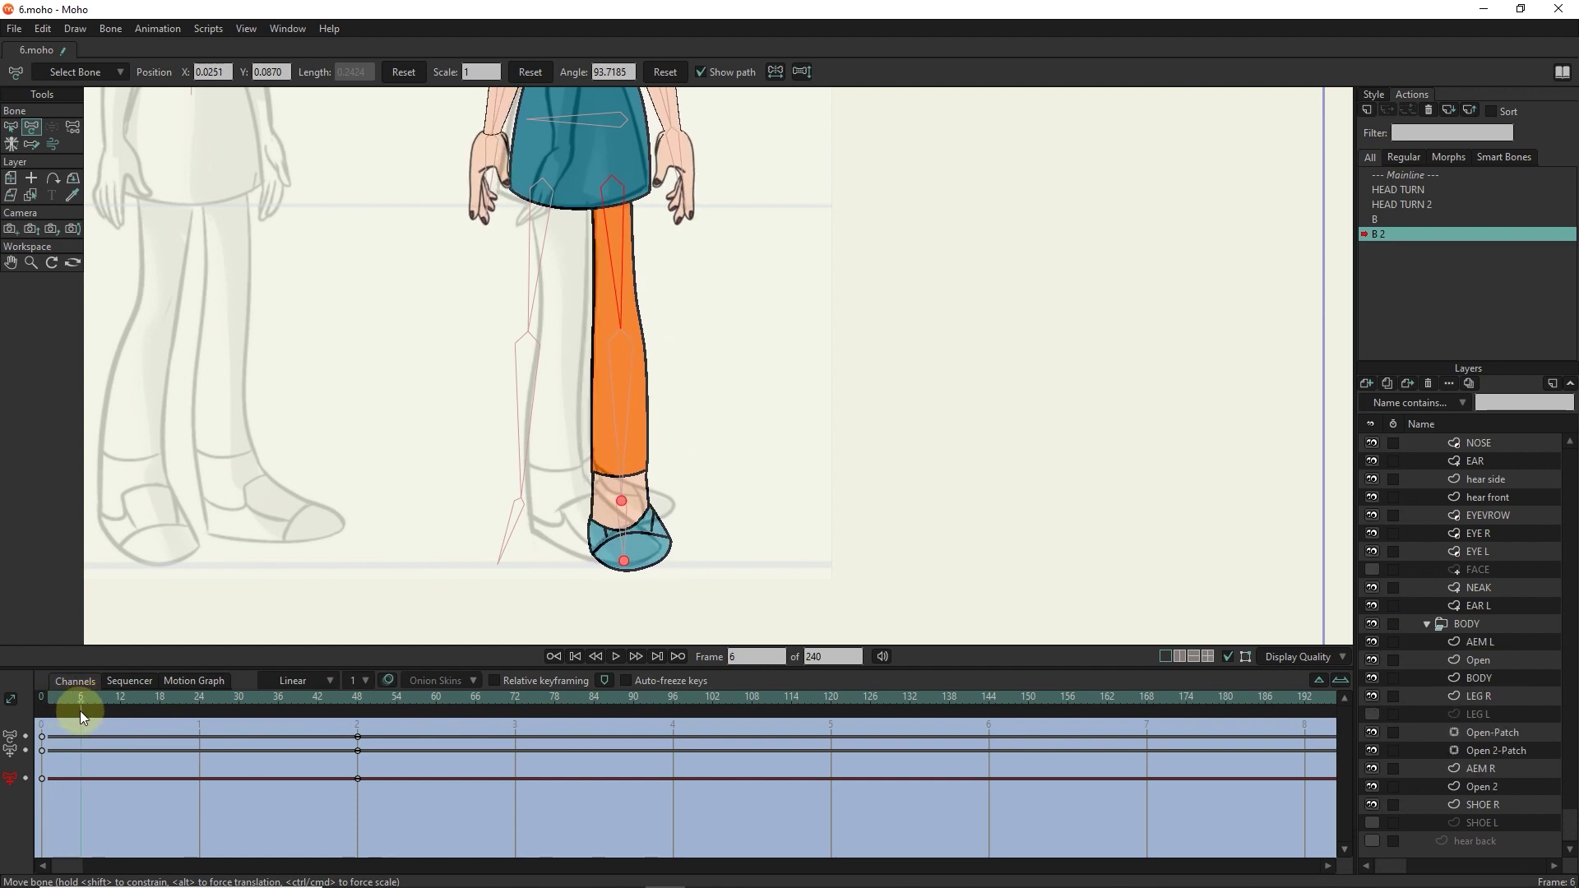
pyautogui.keyDown('ctrl'); pyautogui.keyDown('alt'); pyautogui.click(631, 535); pyautogui.keyUp('alt'); pyautogui.keyUp('ctrl')
pyautogui.click(80, 700)
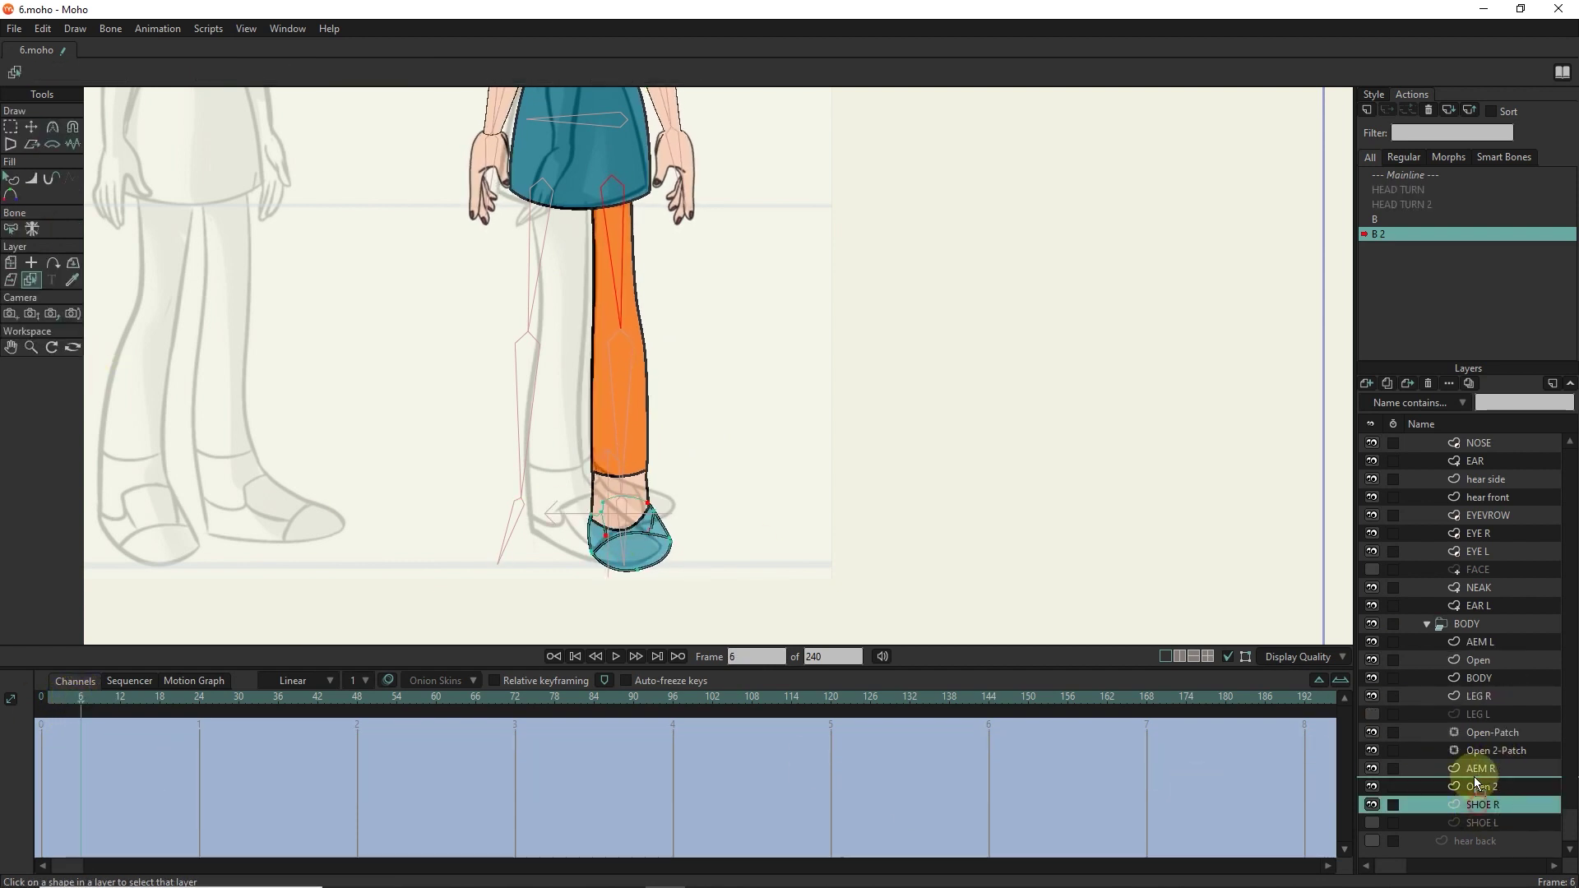
pyautogui.moveTo(1475, 776); pyautogui.dragTo(1474, 669)
pyautogui.moveTo(67, 696); pyautogui.dragTo(357, 724)
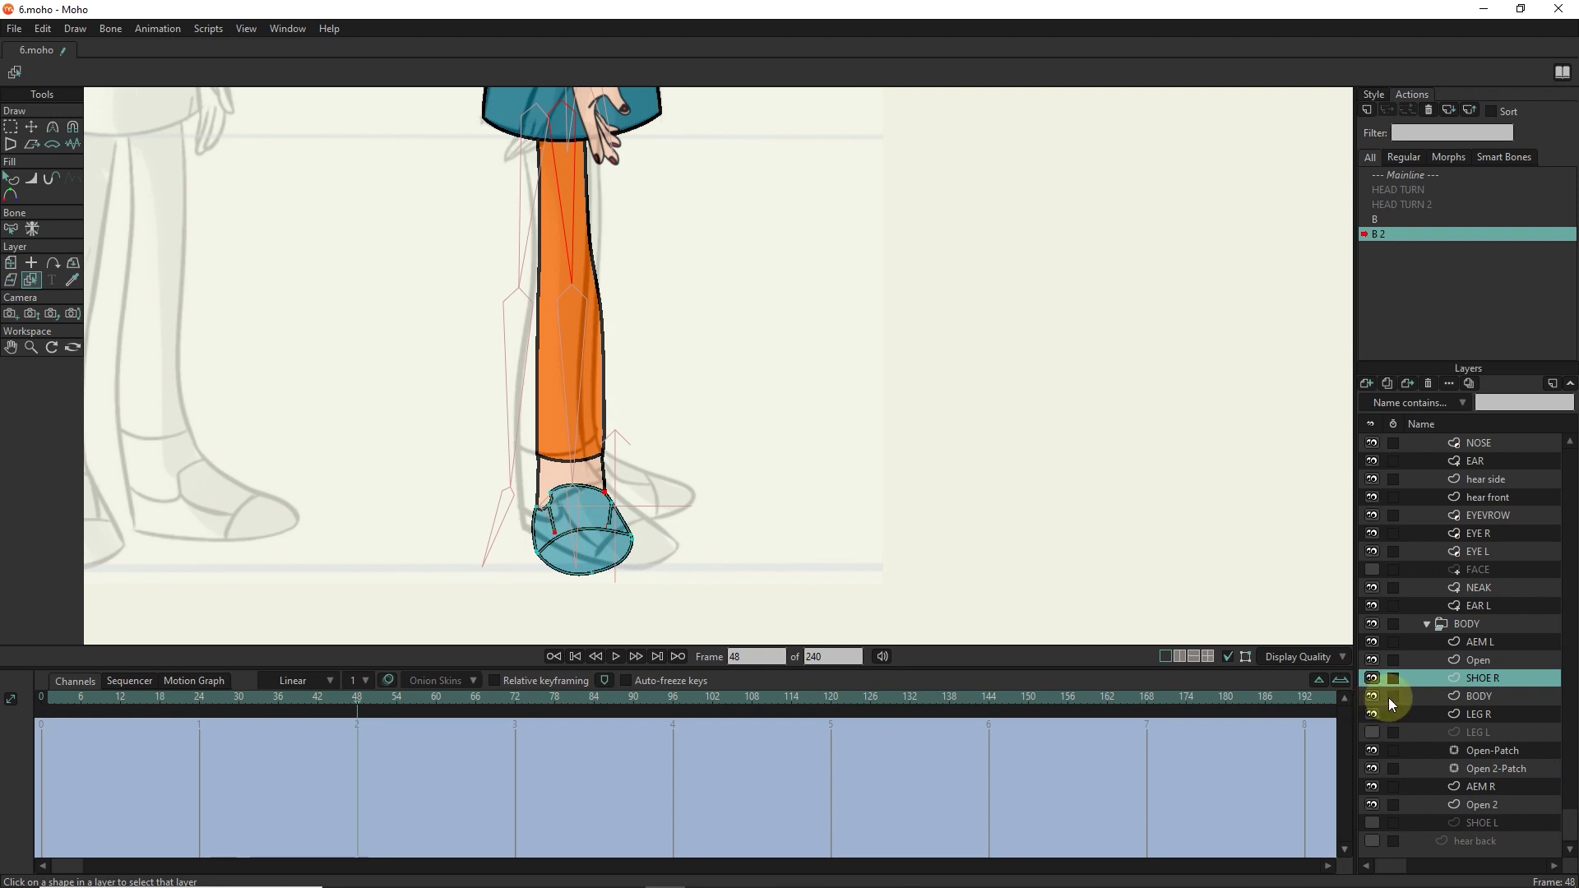
# Show LEG L and SHOE L again, and reorder SHOE L directly below the BODY layer at frame 6.
pyautogui.click(1371, 732)
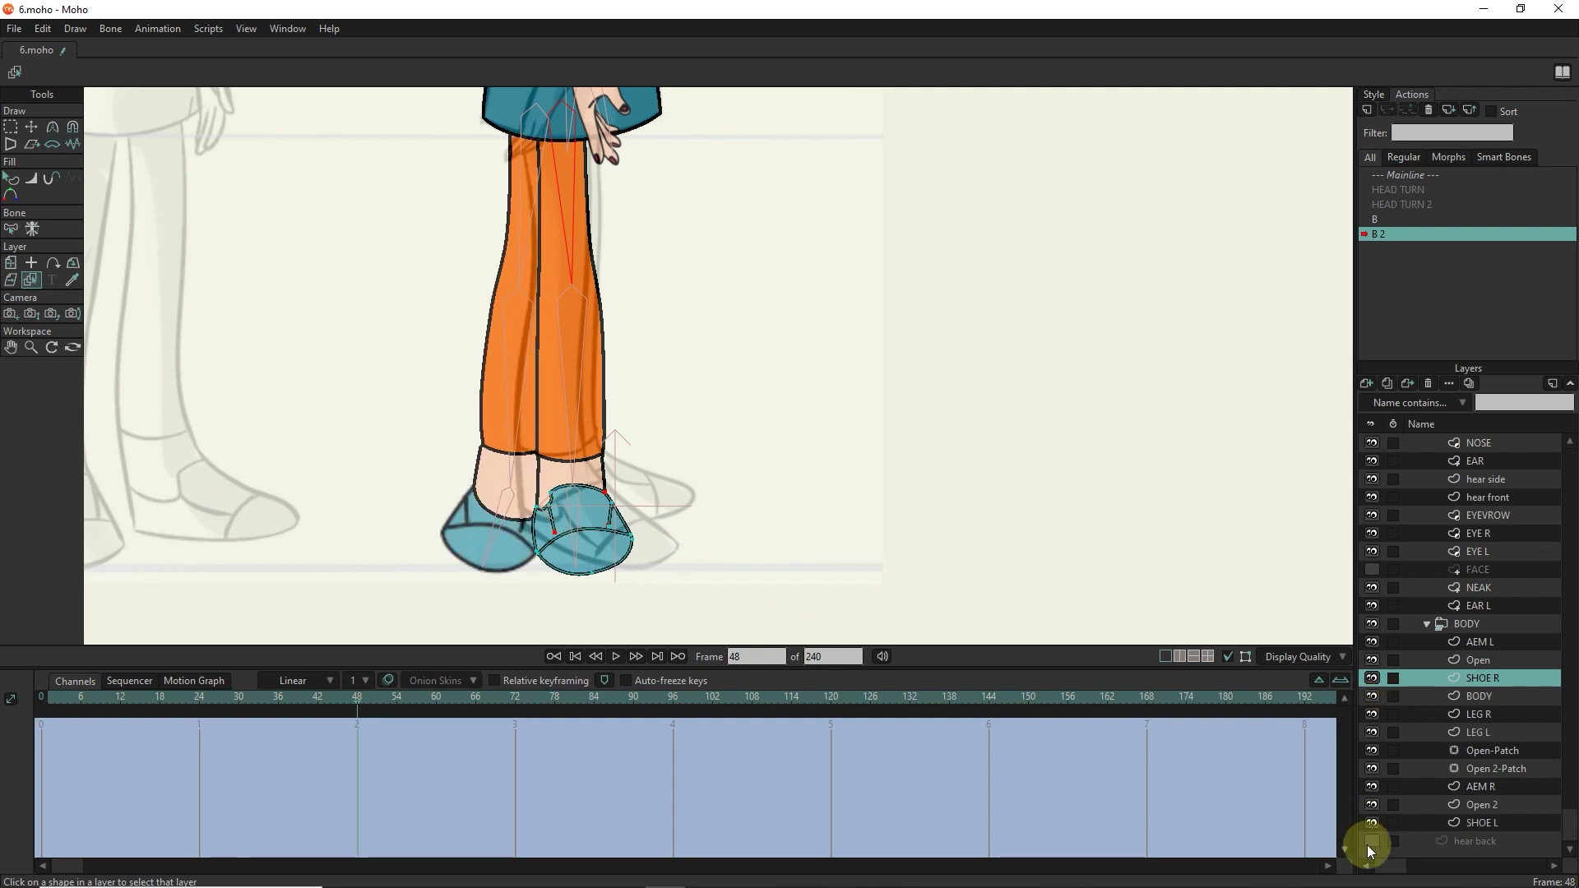
pyautogui.click(386, 536)
pyautogui.moveTo(357, 697); pyautogui.dragTo(80, 699)
pyautogui.moveTo(1474, 822); pyautogui.dragTo(1477, 714)
pyautogui.moveTo(572, 791); pyautogui.dragTo(421, 689)
# Hide SHOE L and LEG L at frame 48 to isolate the right leg and shoe.
pyautogui.click(1372, 714)
pyautogui.click(504, 413)
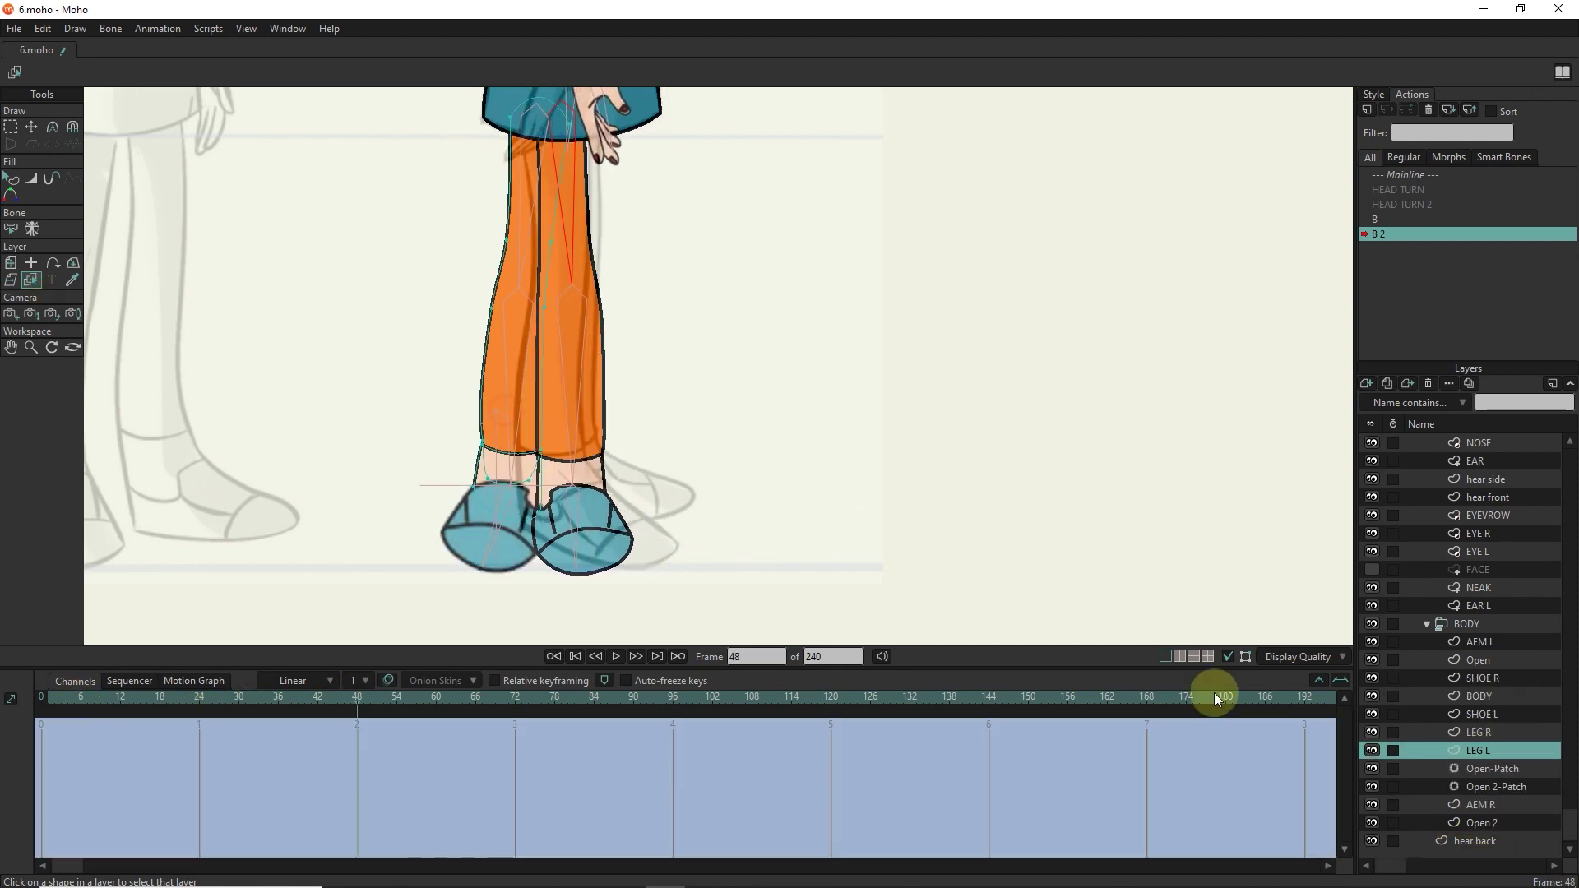
pyautogui.click(608, 444)
pyautogui.click(594, 472)
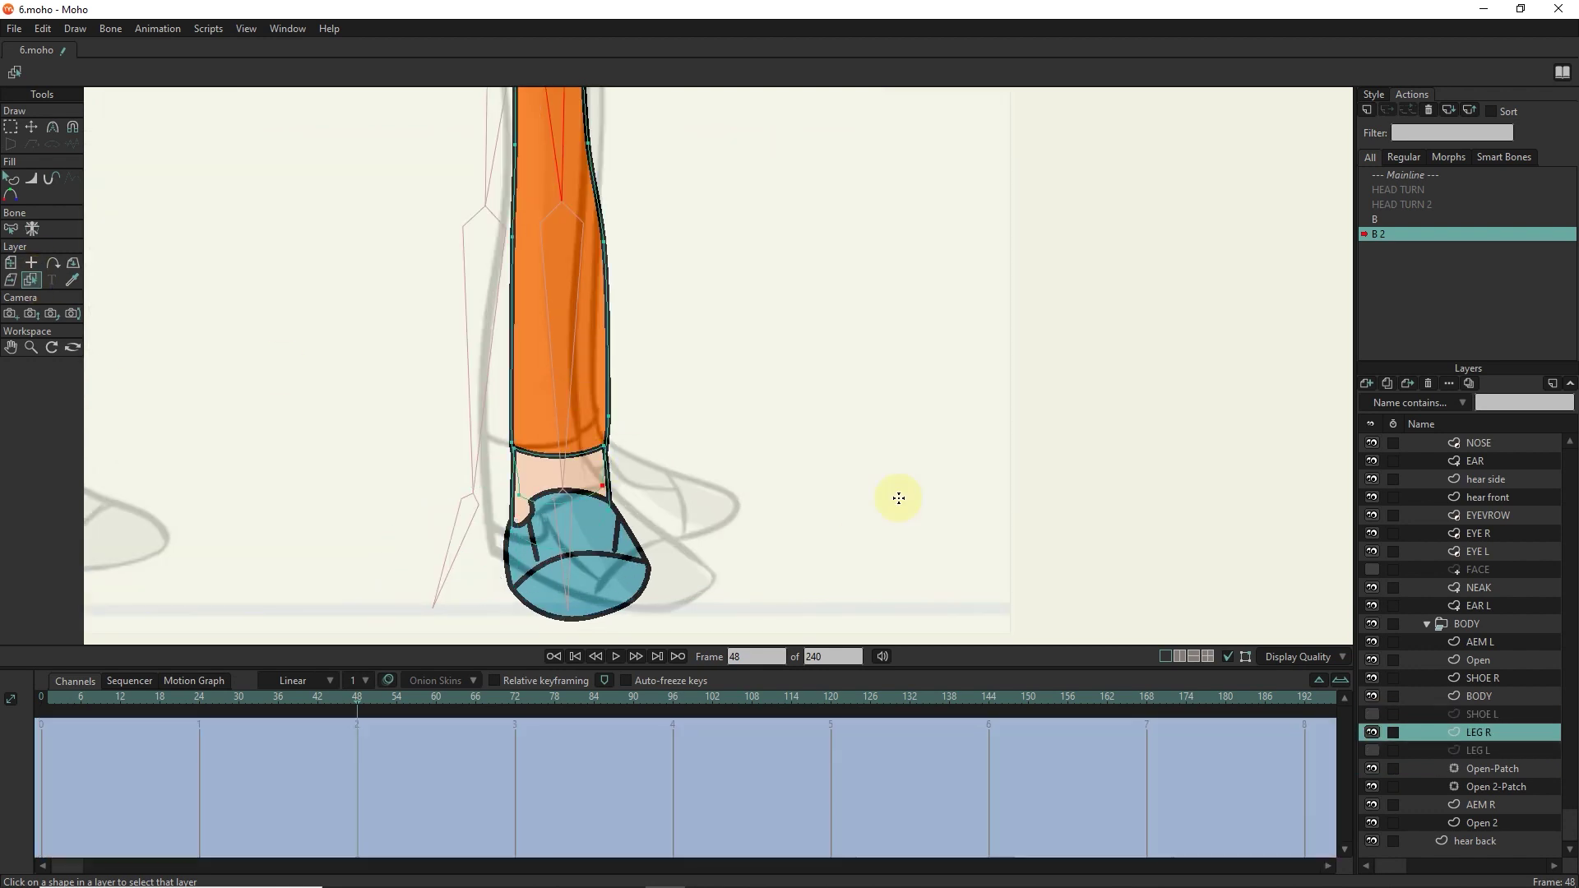
# Hide LEG R, and move and rotate the SHOE R layer onto the upper side-view reference shoe at frame 48.
pyautogui.click(11, 263)
pyautogui.keyDown('ctrl'); pyautogui.keyDown('alt'); pyautogui.click(576, 568); pyautogui.keyUp('alt'); pyautogui.keyUp('ctrl')
pyautogui.scroll(3, 575, 568)
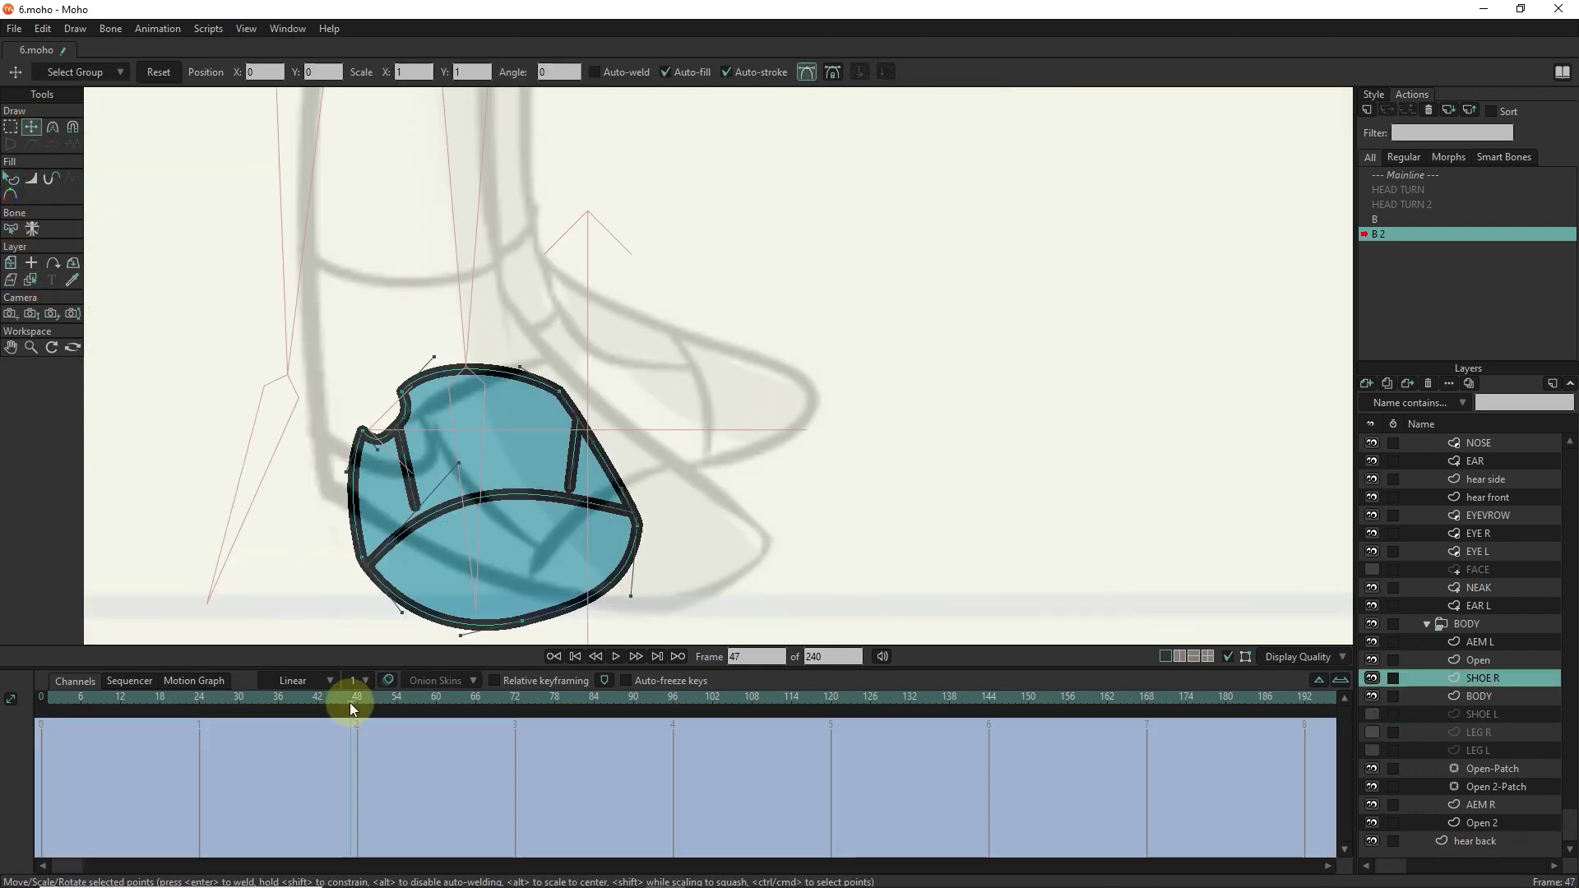
pyautogui.moveTo(656, 381); pyautogui.dragTo(644, 430)
pyautogui.moveTo(358, 695)
pyautogui.mouseDown()
pyautogui.moveTo(111, 689)
pyautogui.moveTo(357, 697)
pyautogui.mouseUp()
pyautogui.press('t')
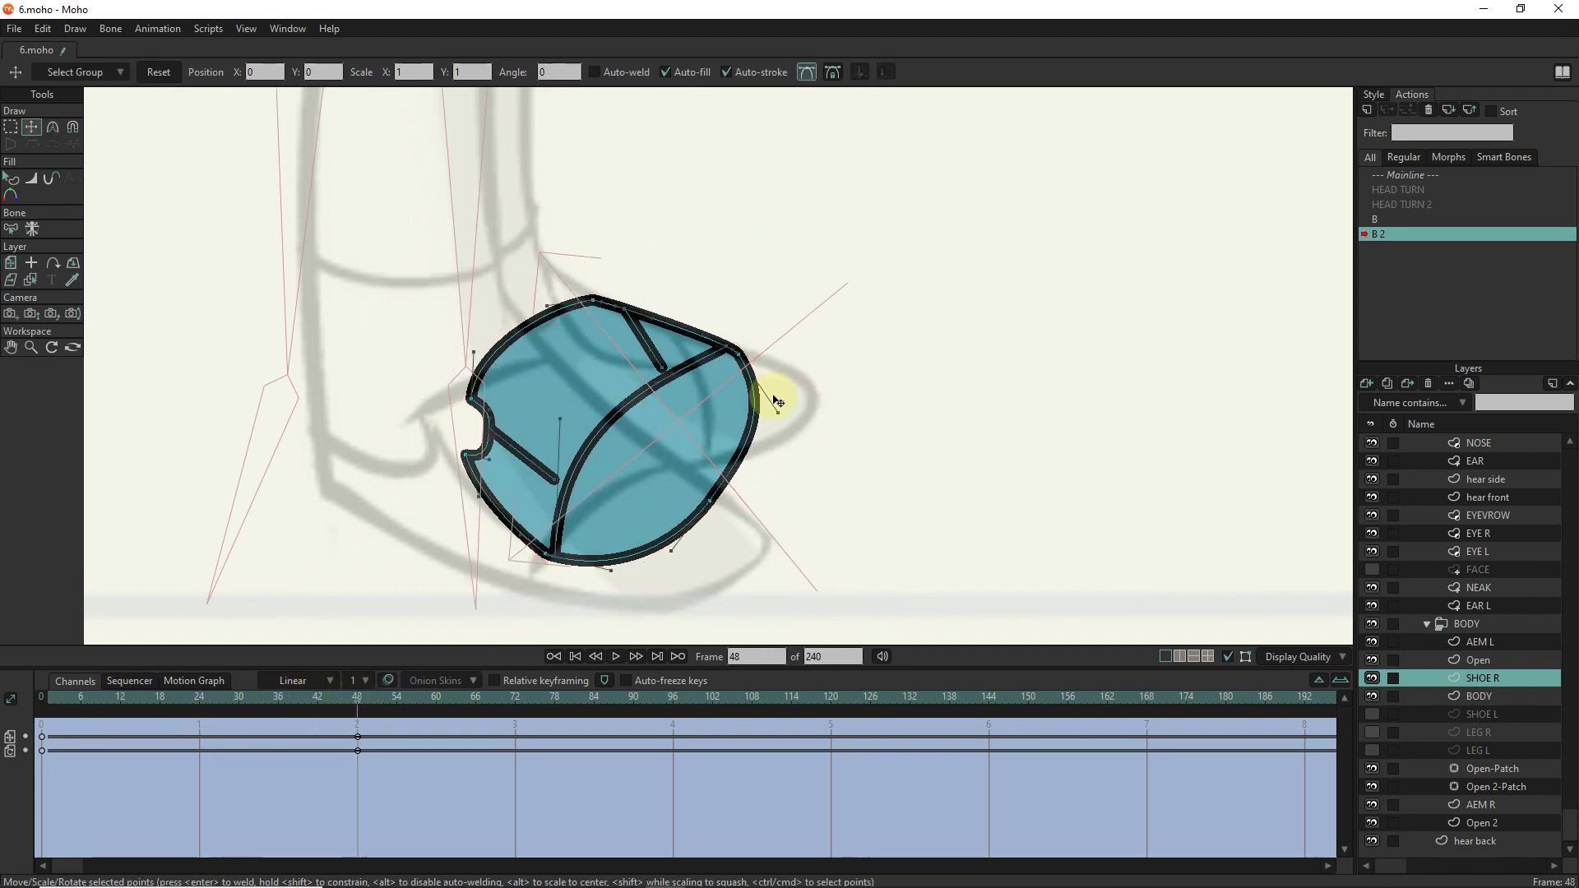
# Move the SHOE R points at frame 48 to form the side-view toe, sole and ankle opening of the reference.
pyautogui.moveTo(761, 391); pyautogui.dragTo(804, 412)
pyautogui.moveTo(497, 526); pyautogui.dragTo(554, 546)
pyautogui.click(565, 467)
pyautogui.moveTo(350, 341); pyautogui.dragTo(564, 627)
pyautogui.moveTo(510, 424); pyautogui.dragTo(471, 311)
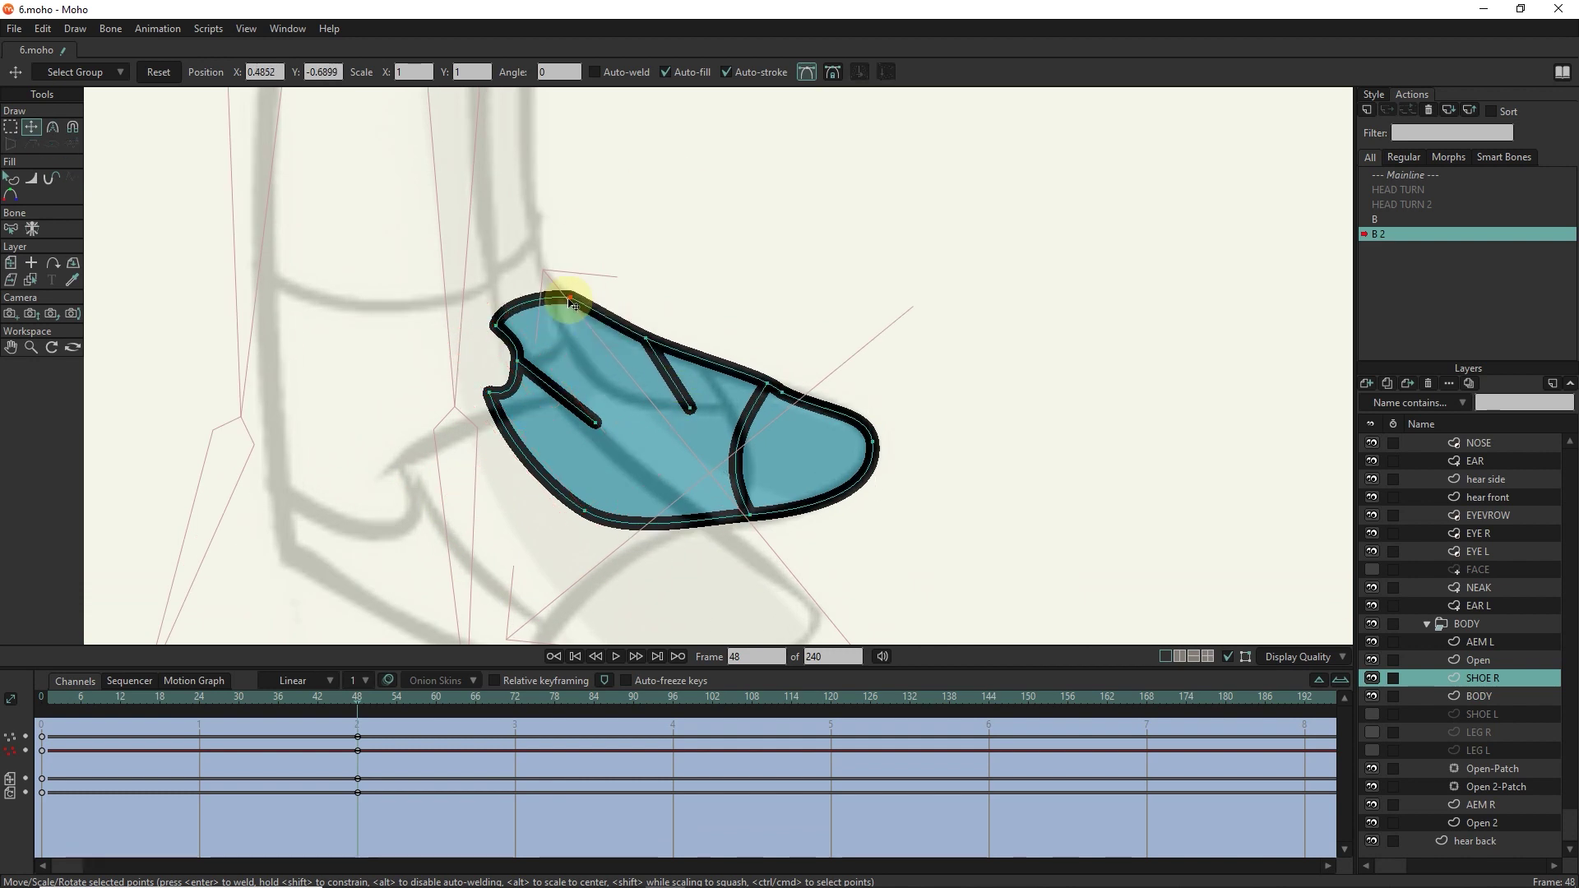
pyautogui.moveTo(587, 367); pyautogui.dragTo(572, 351)
pyautogui.moveTo(735, 461); pyautogui.dragTo(751, 452)
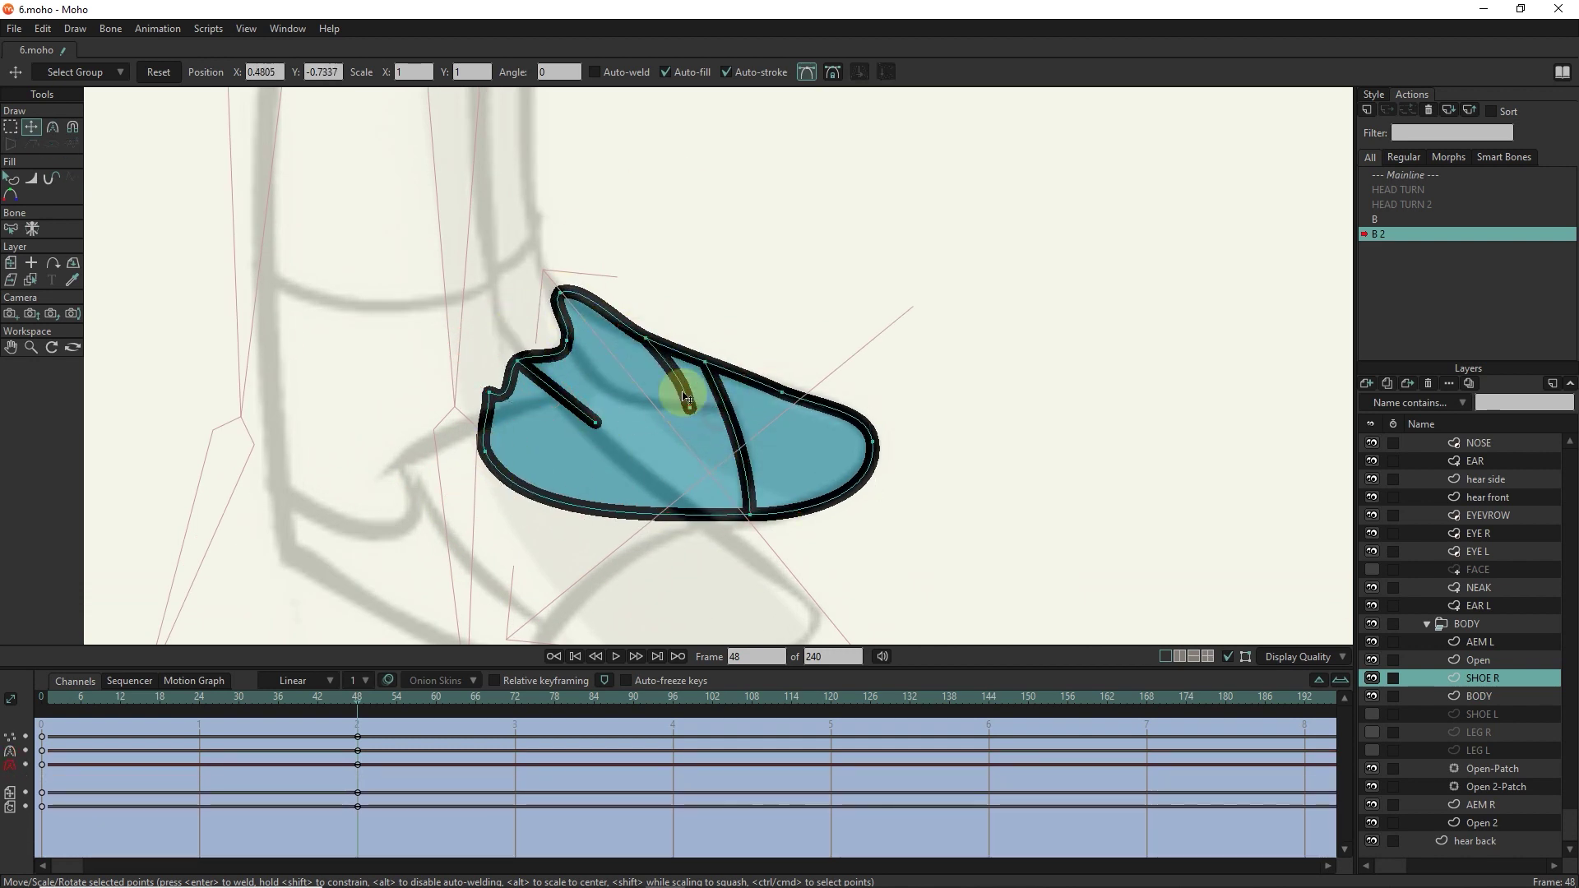
# Refine the SHOE R ankle opening and extend its inner strap line in a curve to the toe-cap line.
pyautogui.scroll(2, 722, 417)
pyautogui.moveTo(688, 380); pyautogui.dragTo(668, 369)
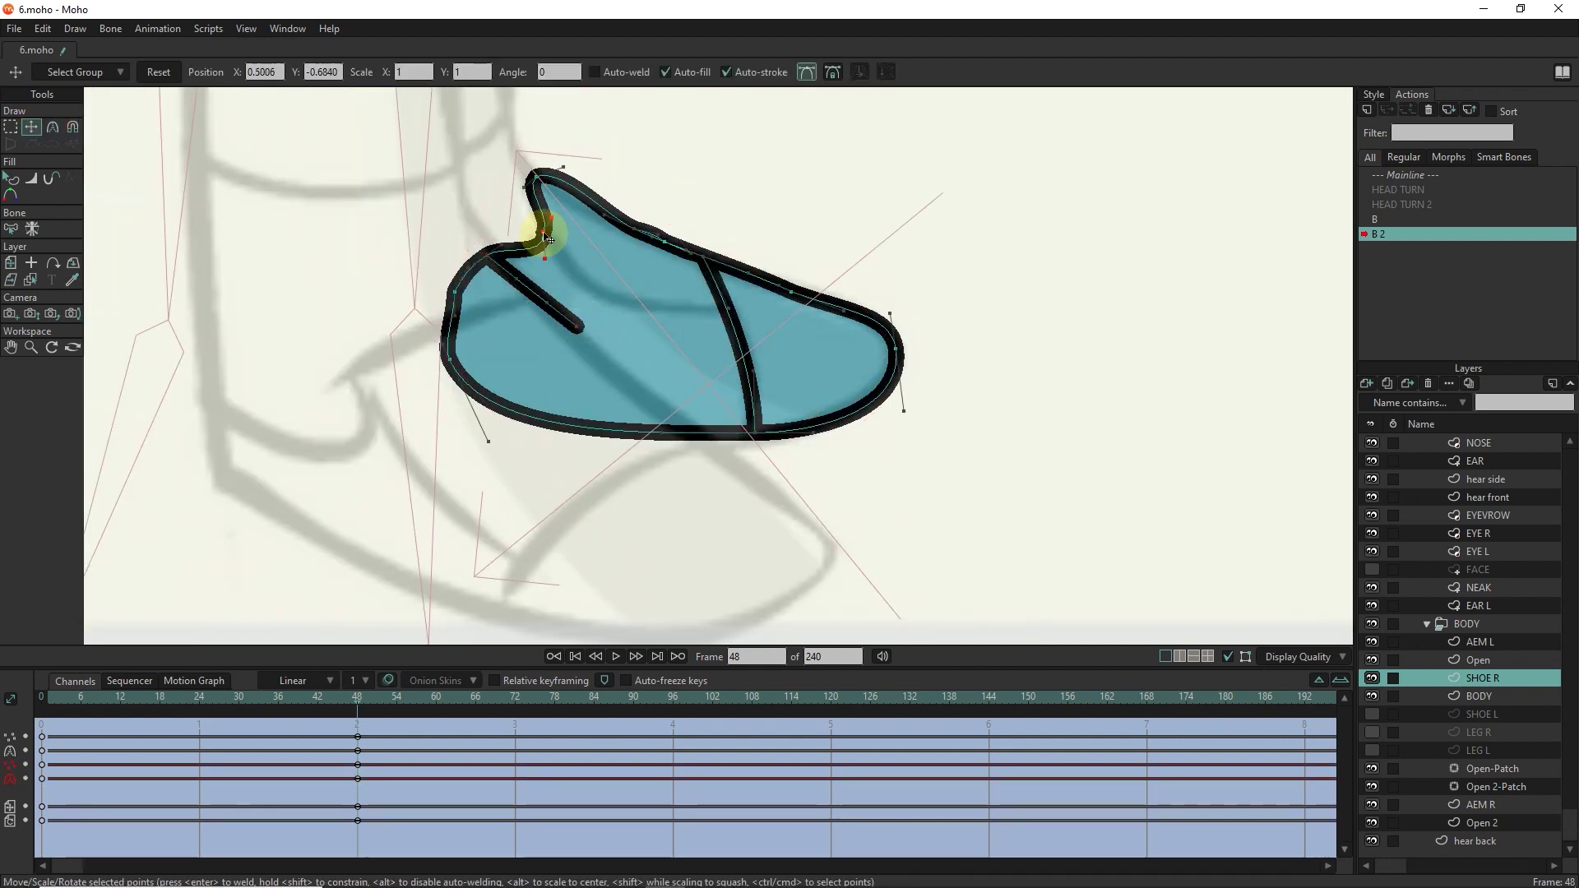
pyautogui.hotkey('ctrl', 'z')
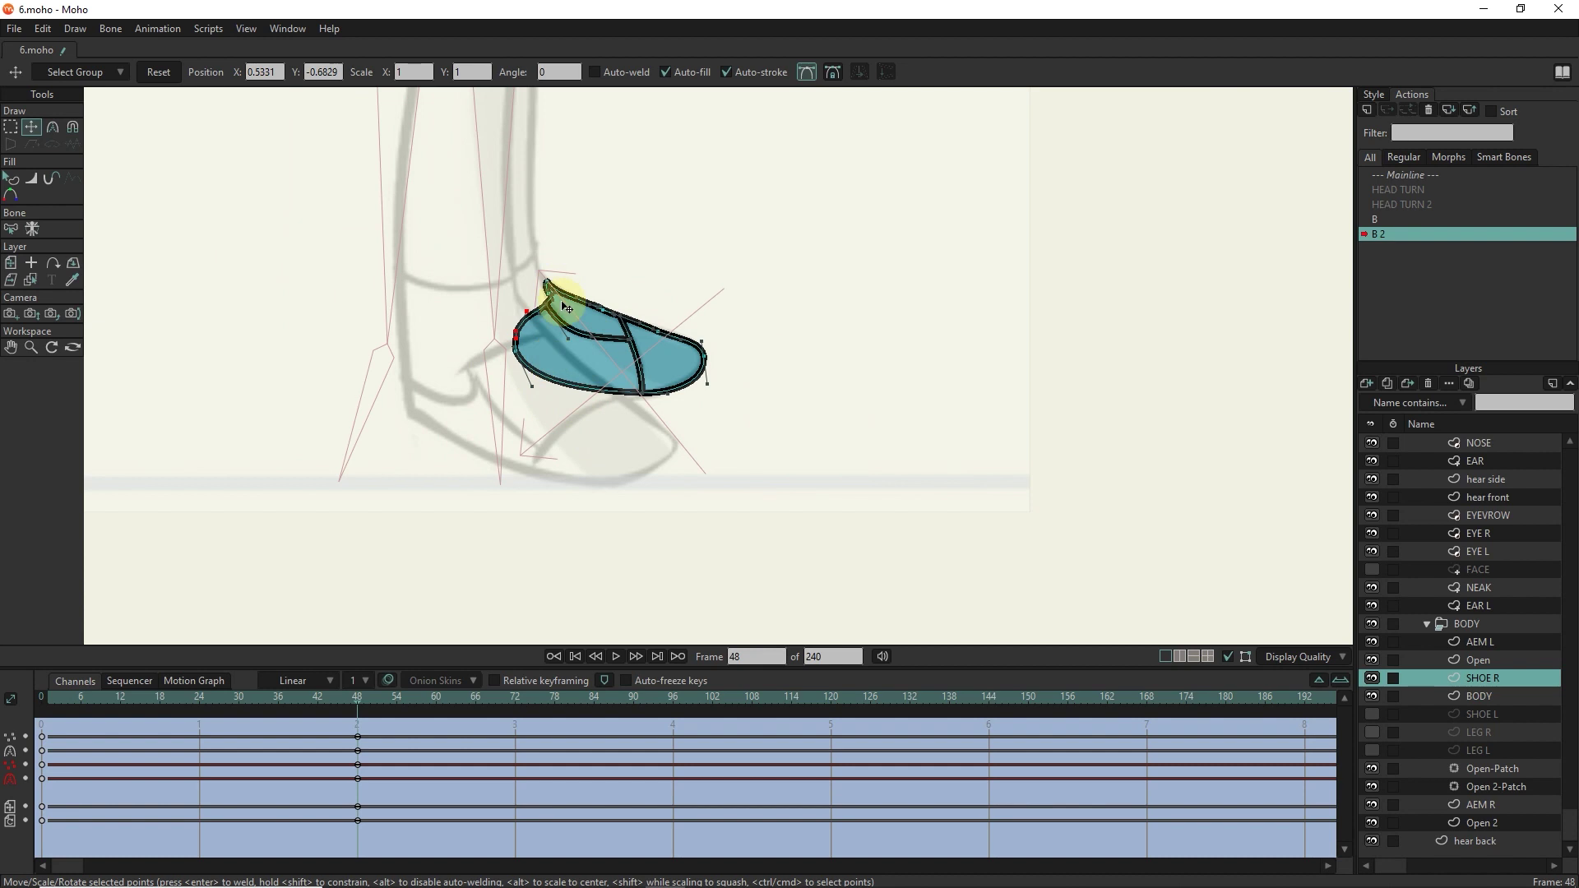
pyautogui.scroll(5, 567, 309)
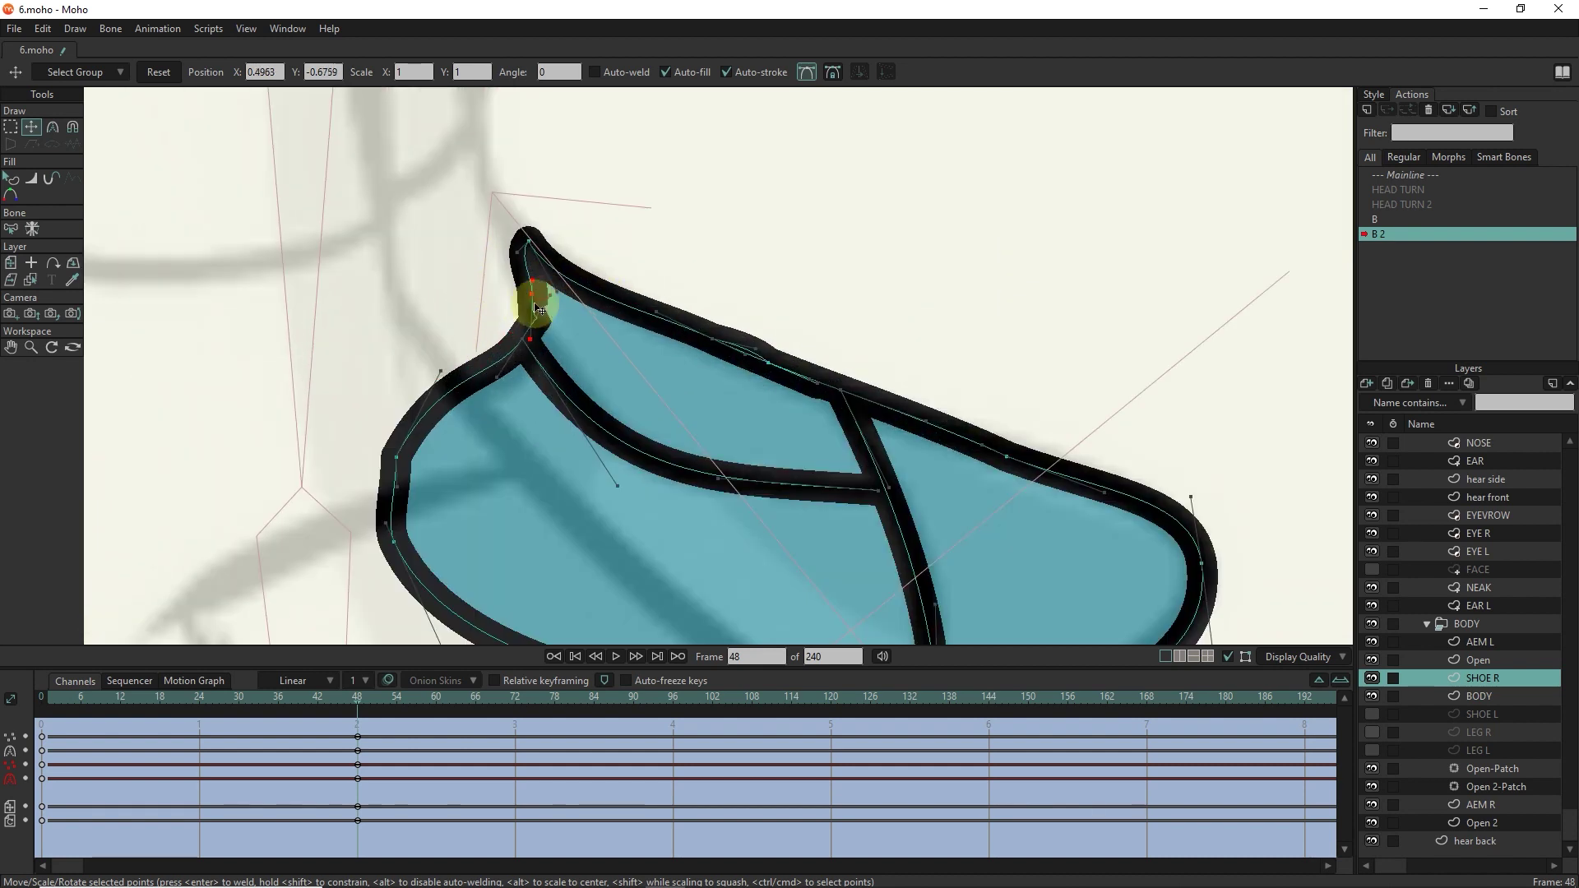
pyautogui.scroll(-2, 604, 288)
pyautogui.scroll(-4, 484, 387)
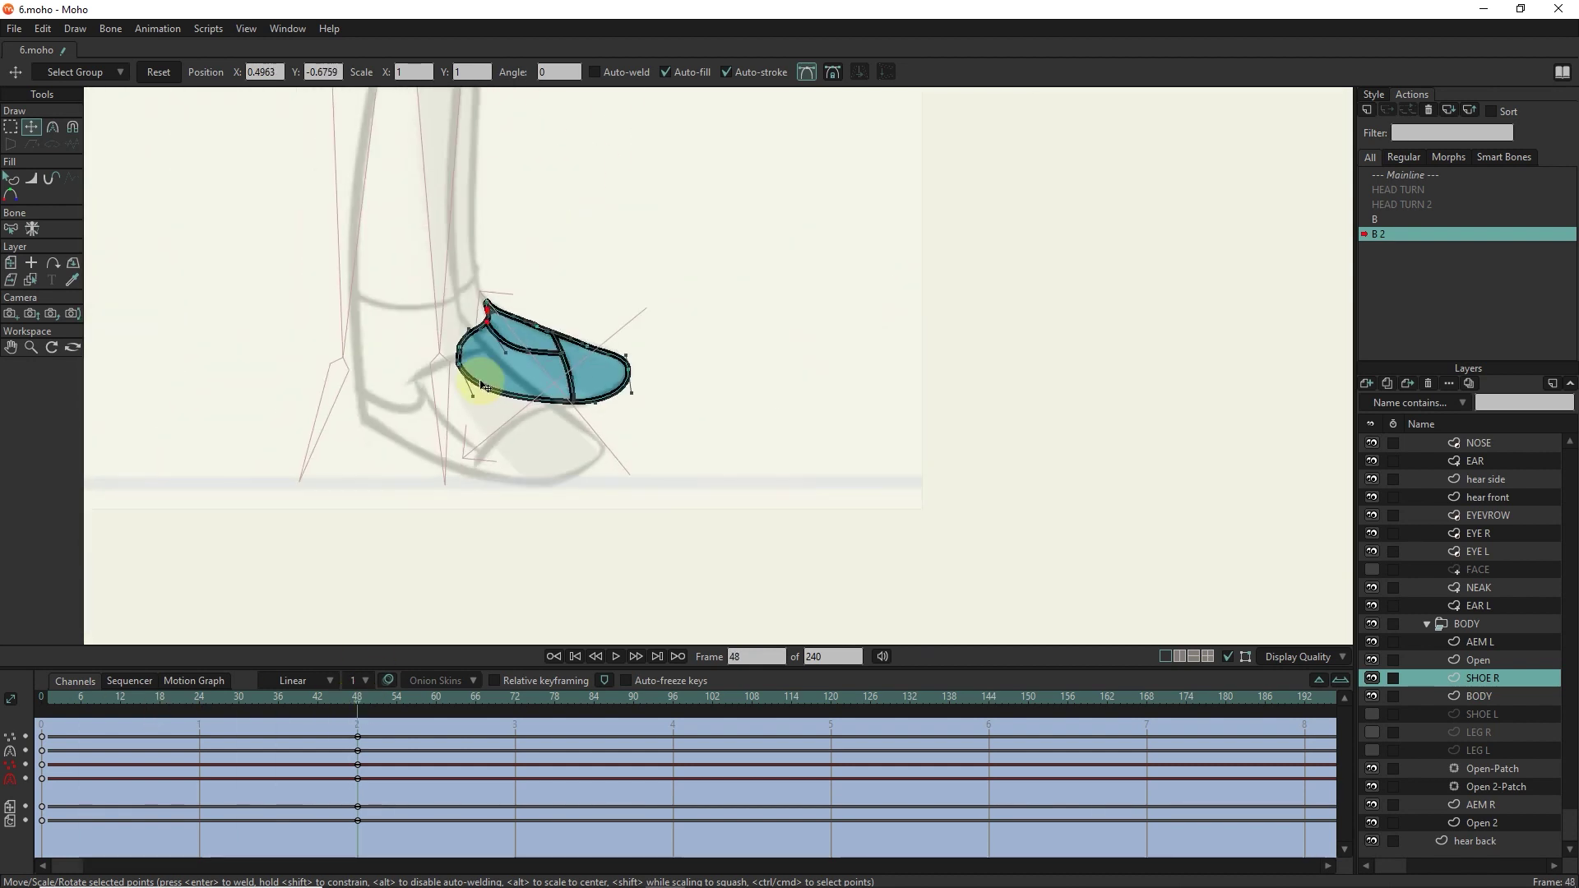
# Show LEG R and reshape its ankle points so the lower leg tucks into SHOE R at frame 48.
pyautogui.click(1372, 732)
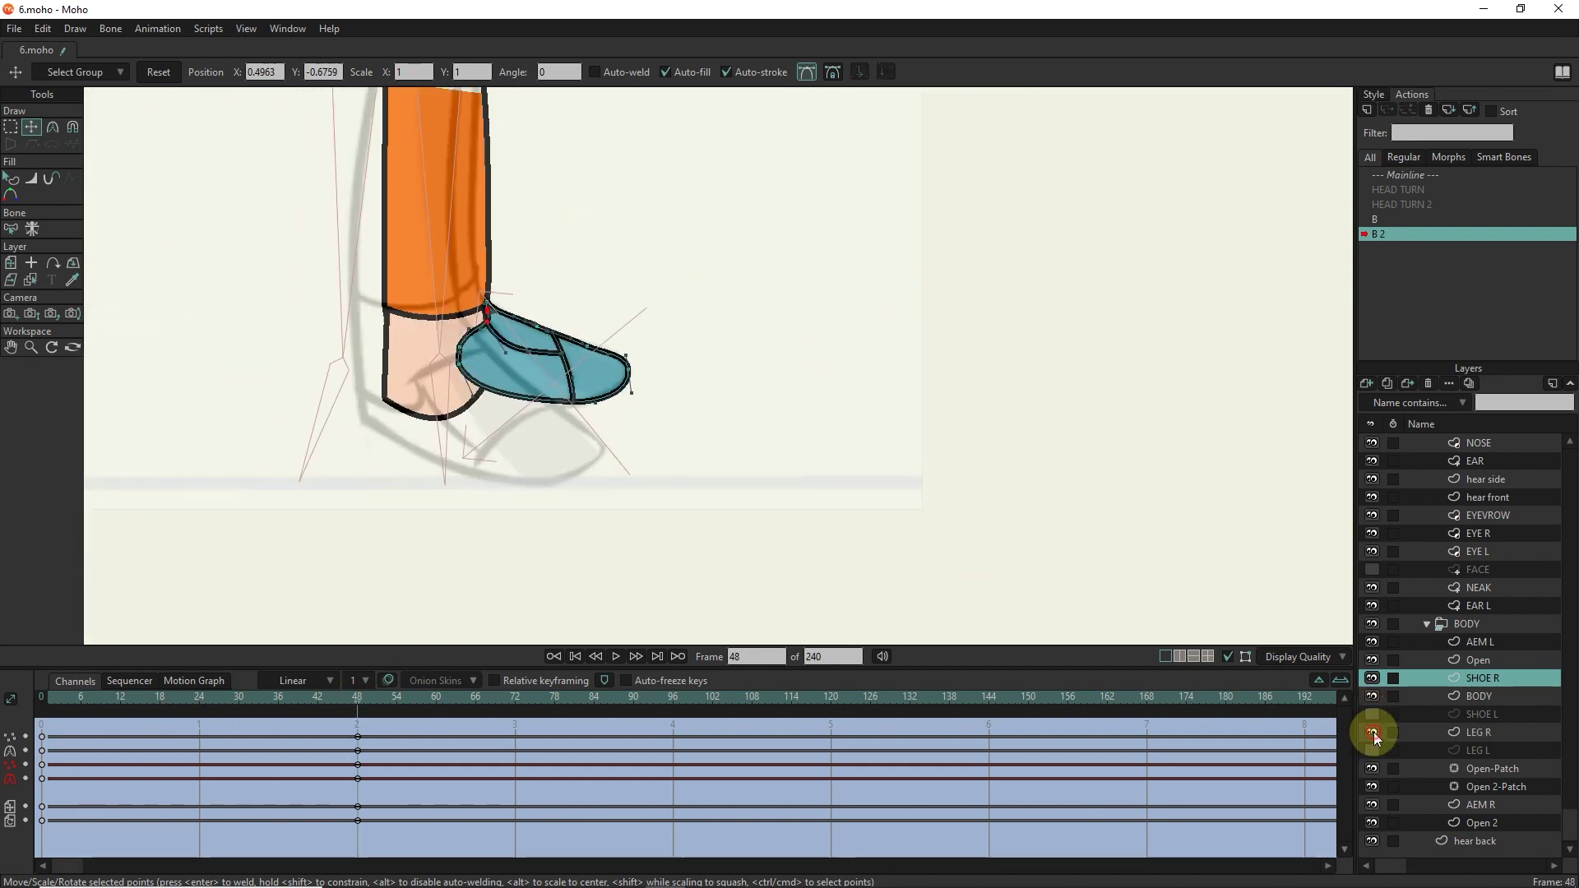
pyautogui.scroll(-2, 395, 352)
pyautogui.click(1478, 732)
pyautogui.scroll(3, 531, 469)
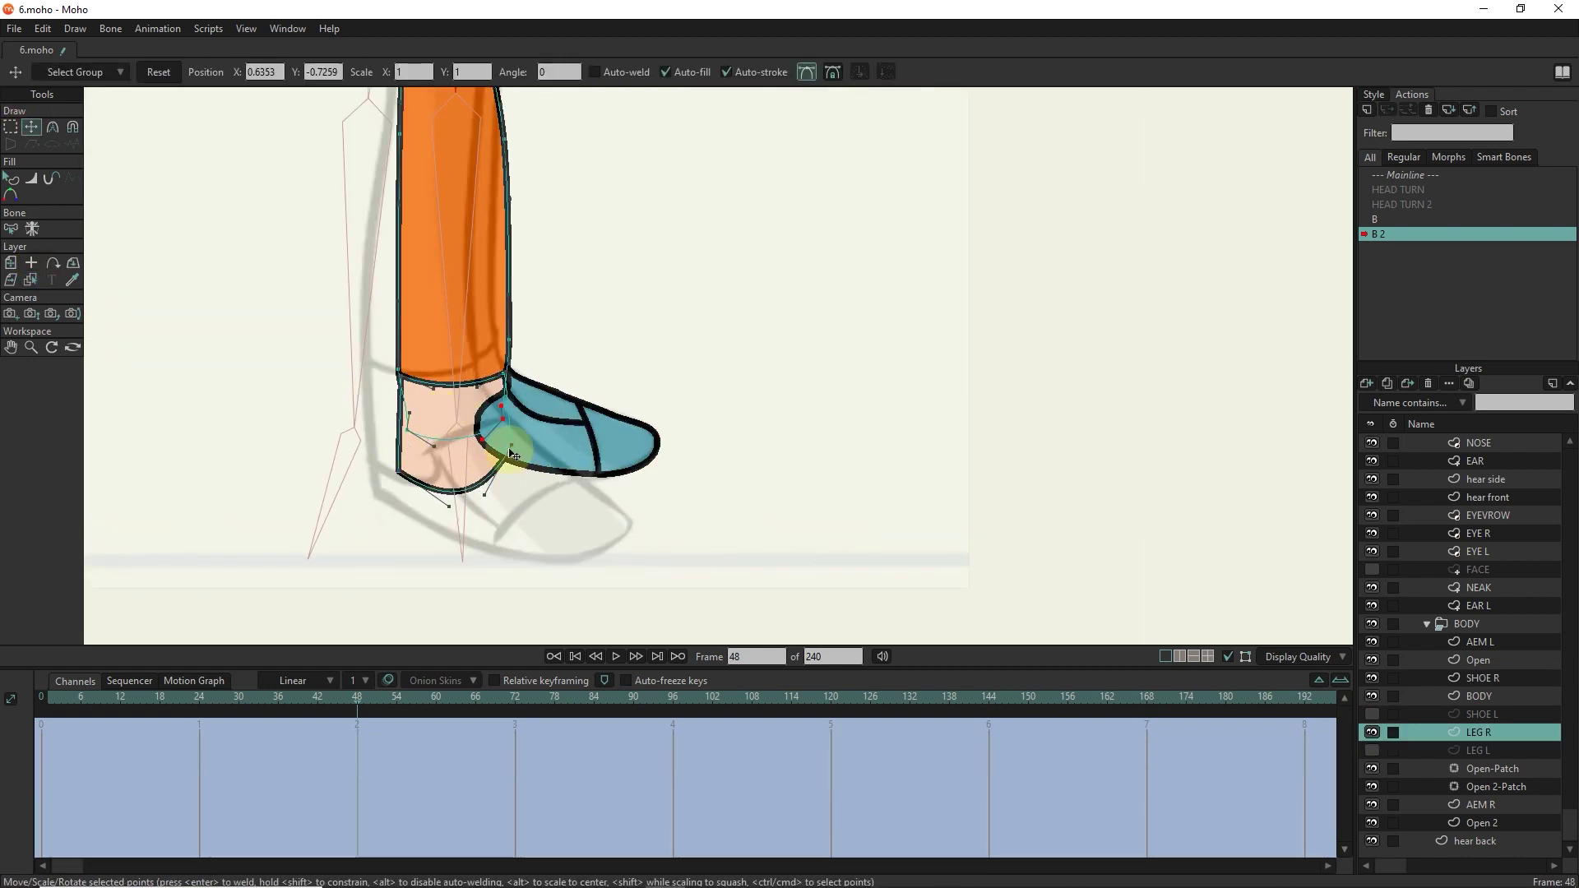
pyautogui.scroll(4, 453, 423)
pyautogui.click(31, 281)
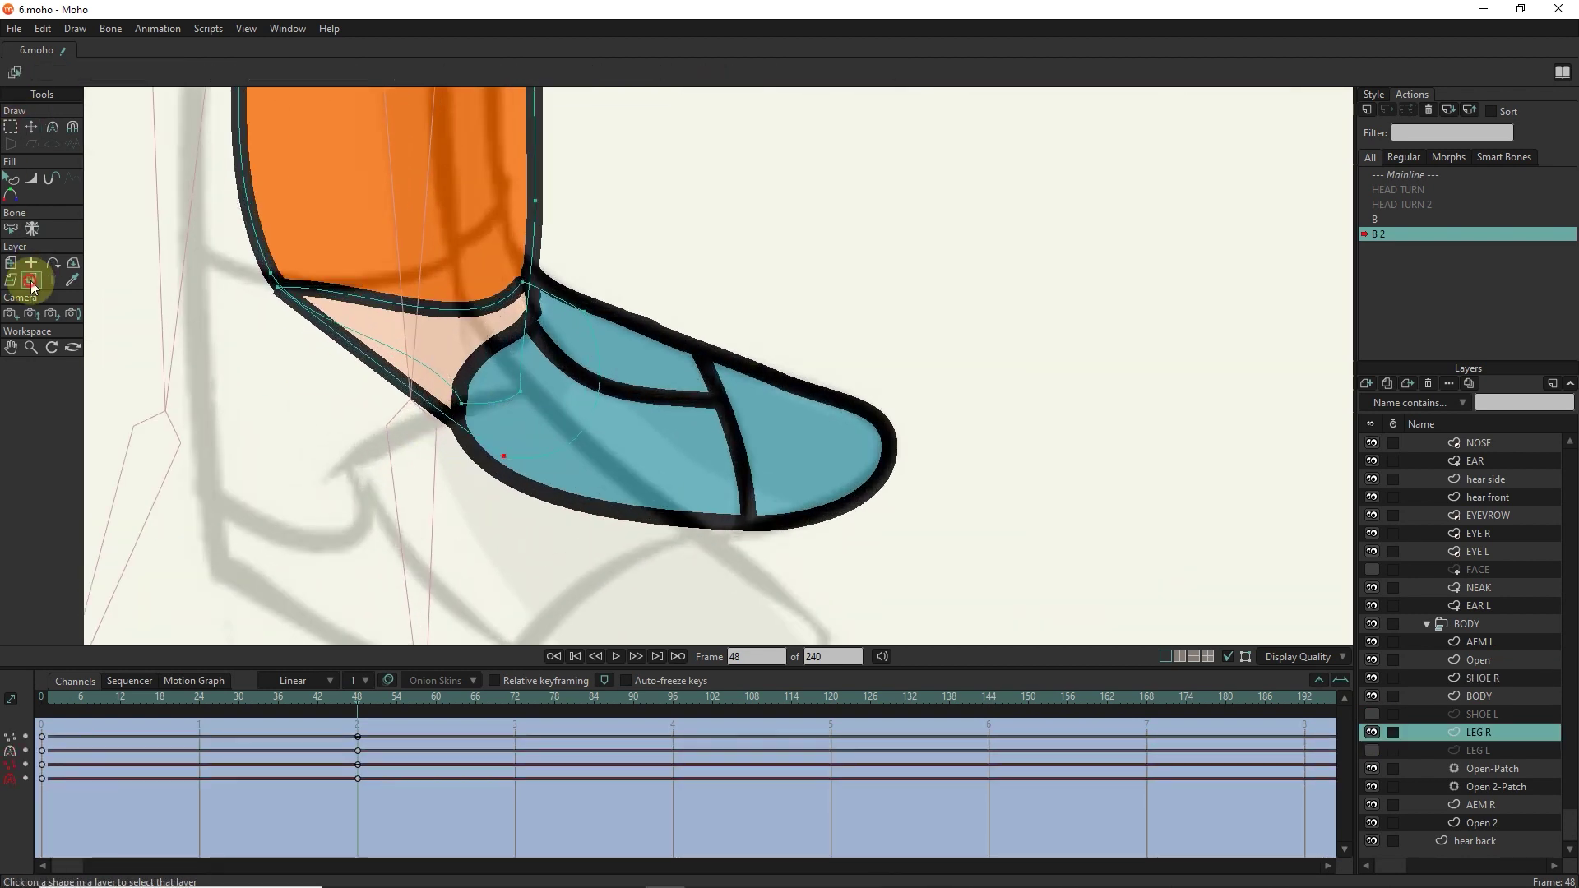
pyautogui.click(461, 372)
# Extend the SHOE R heel back under the leg and adjust the LEG R ankle and trouser-hem points to fit.
pyautogui.scroll(-4, 371, 359)
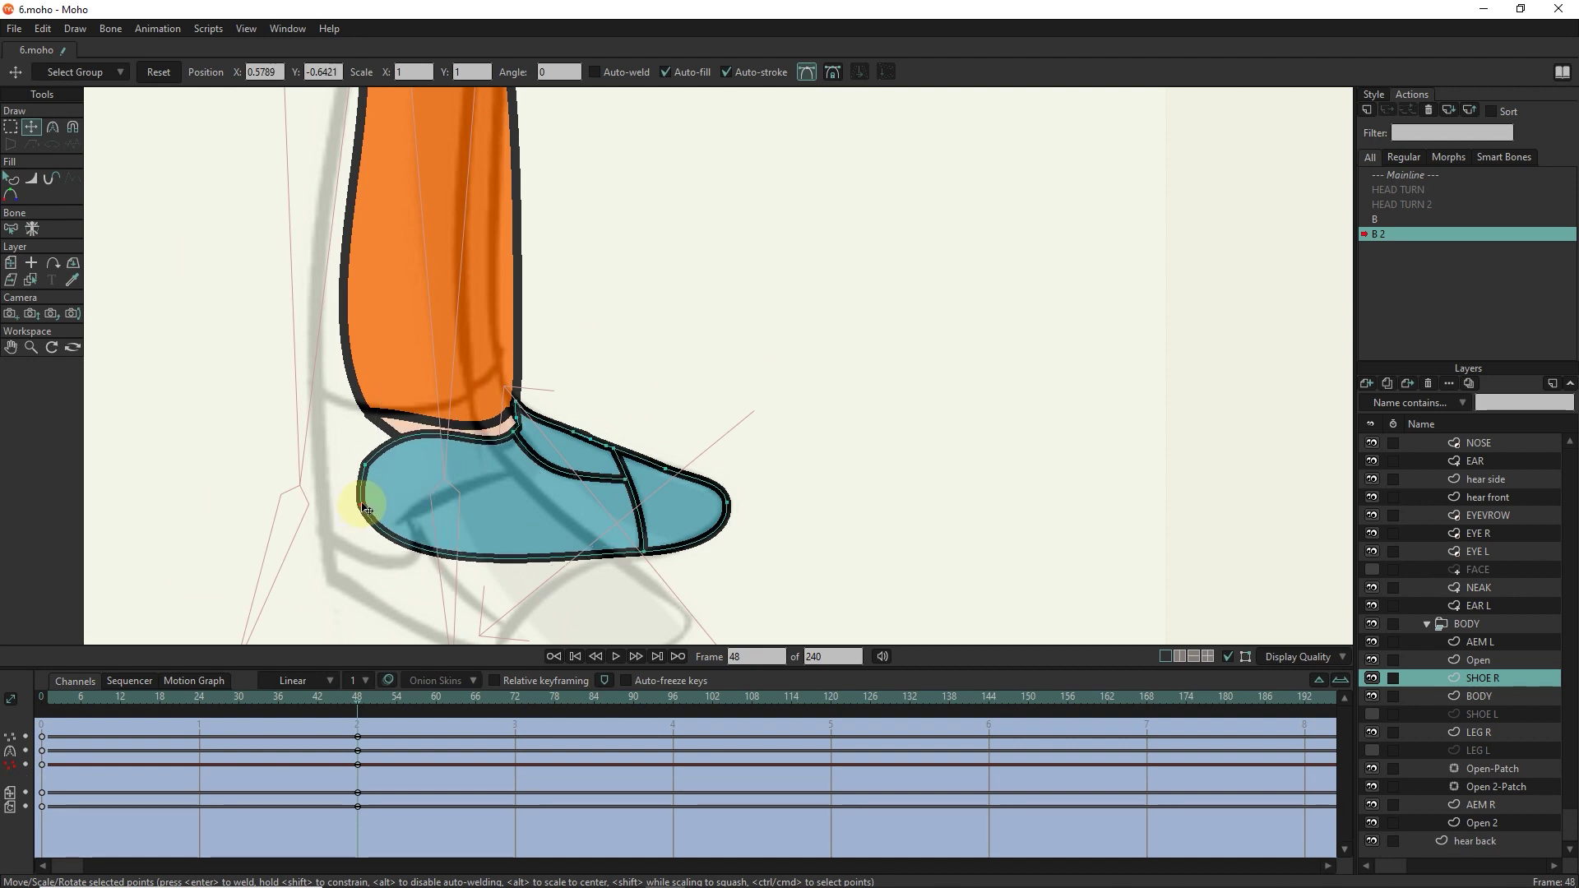
pyautogui.click(353, 395)
pyautogui.scroll(2, 562, 458)
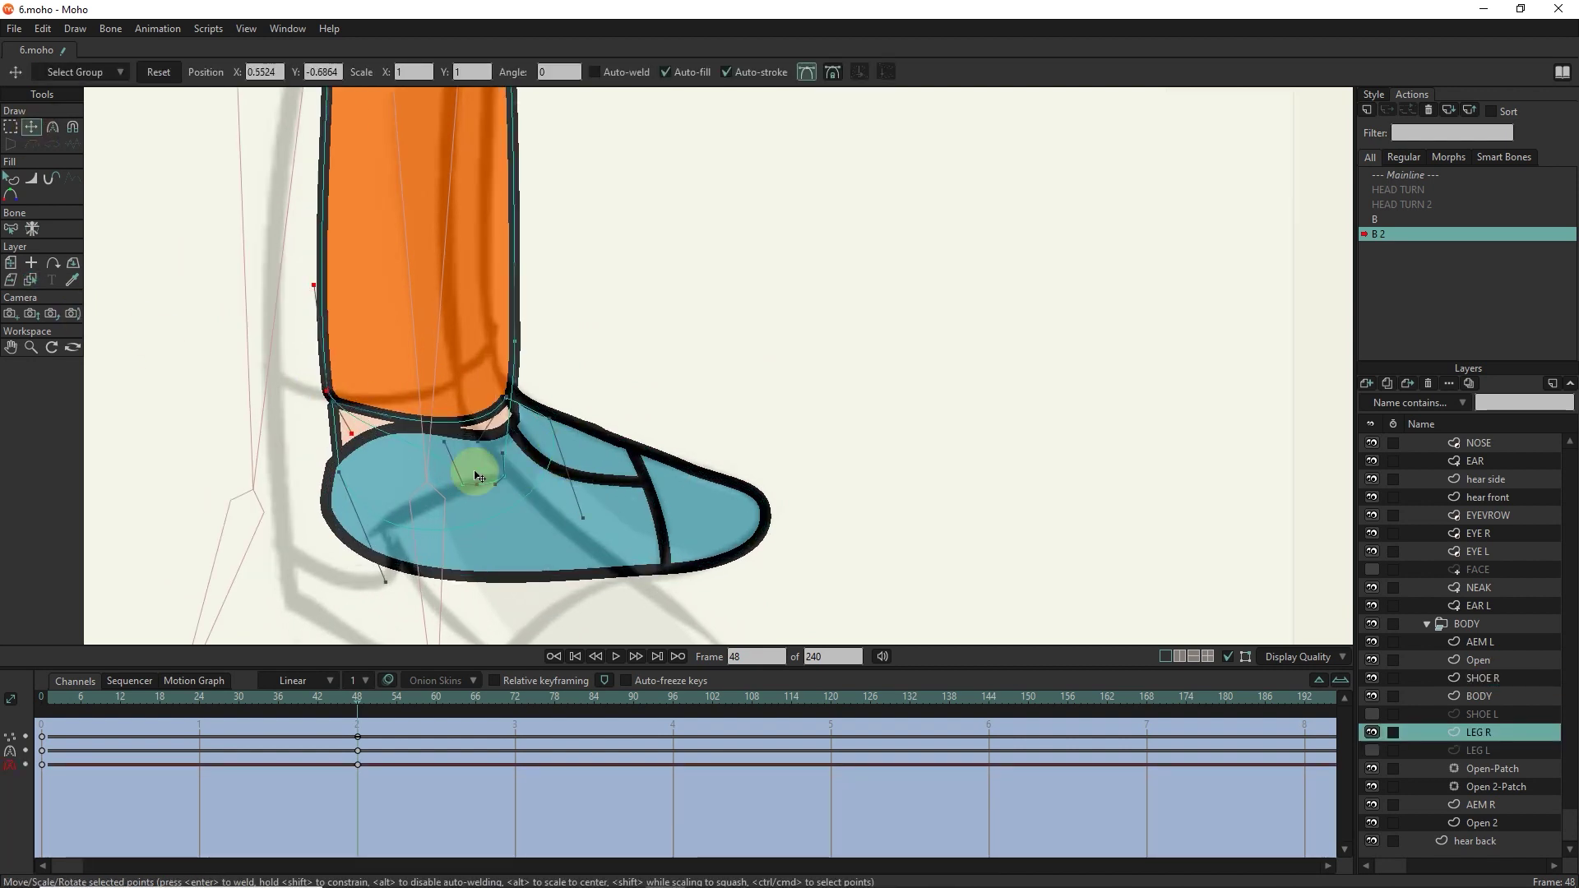
pyautogui.click(528, 438)
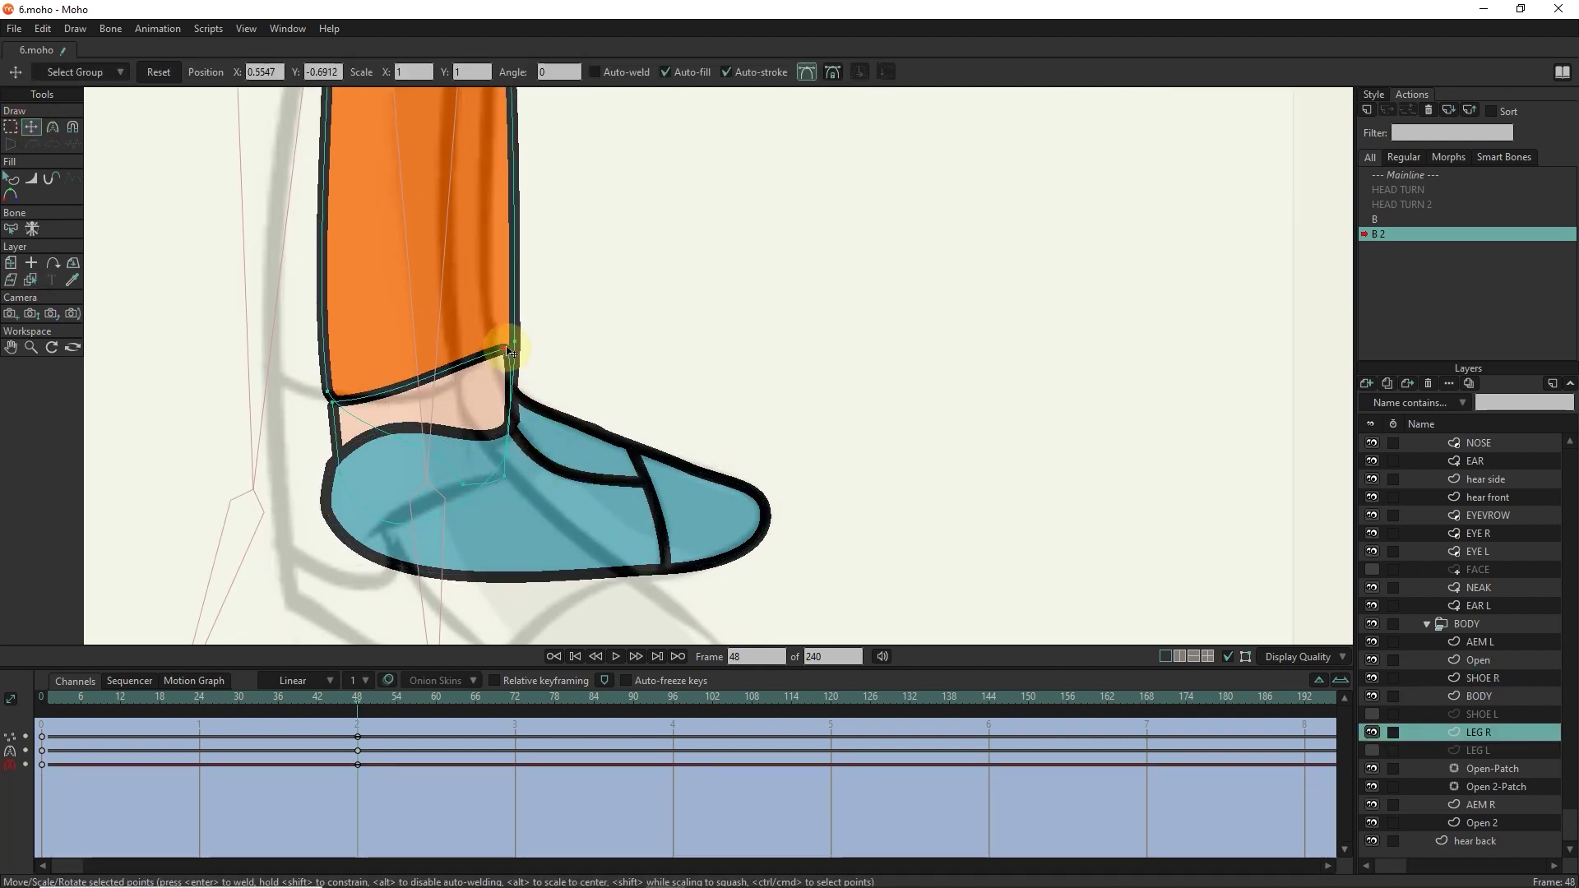
pyautogui.scroll(-2, 372, 436)
# Hide LEG R and SHOE R, show SHOE L on its own and select it for editing.
pyautogui.click(1373, 714)
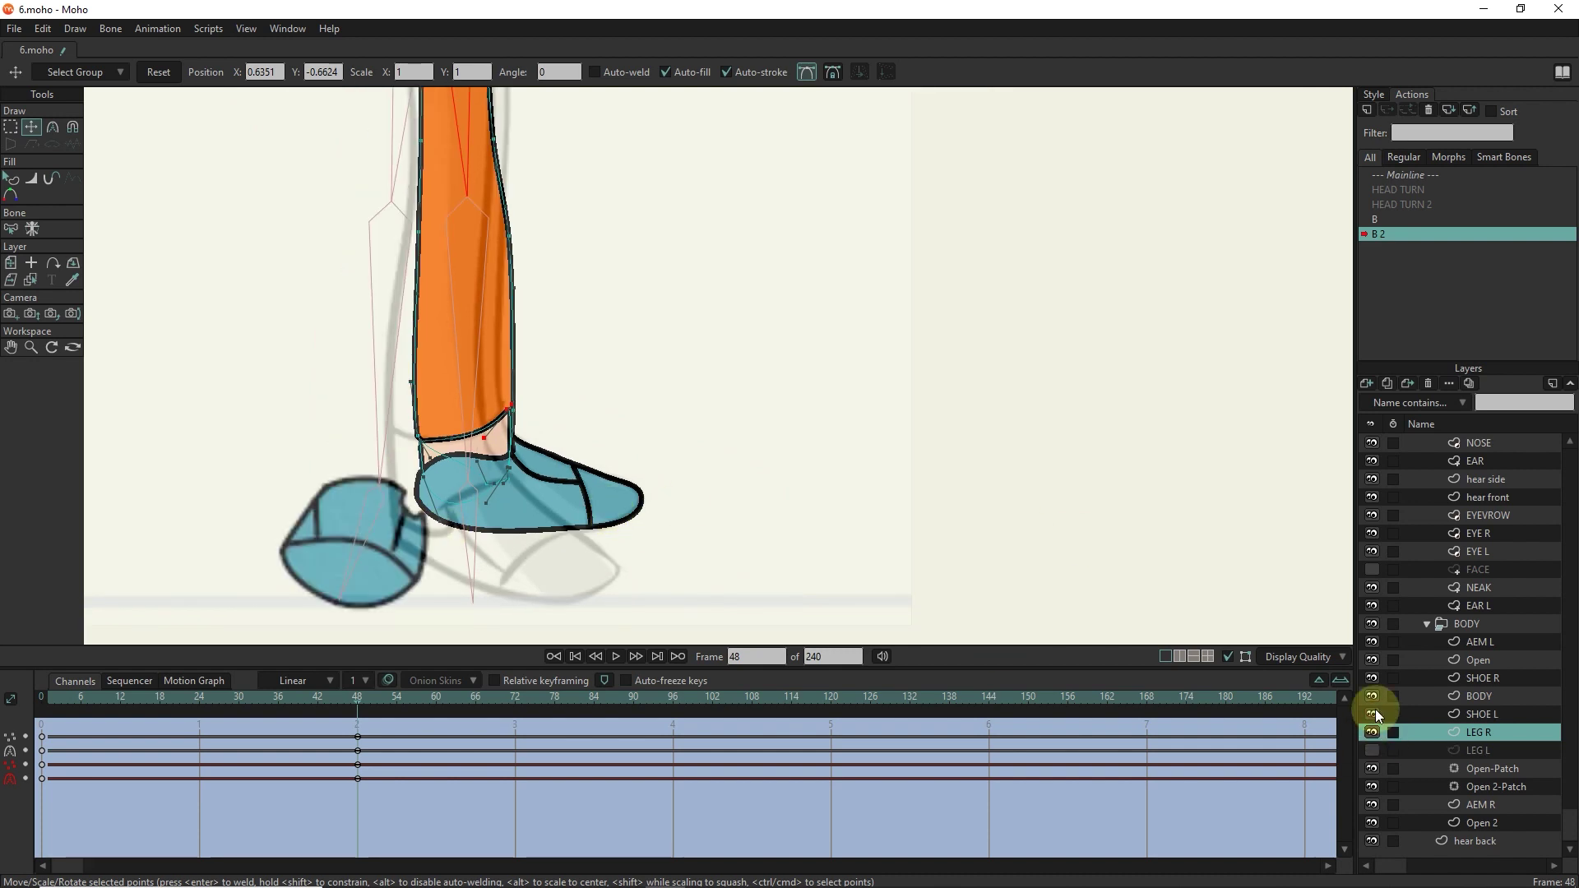
pyautogui.click(1372, 696)
pyautogui.click(1372, 714)
pyautogui.click(1376, 730)
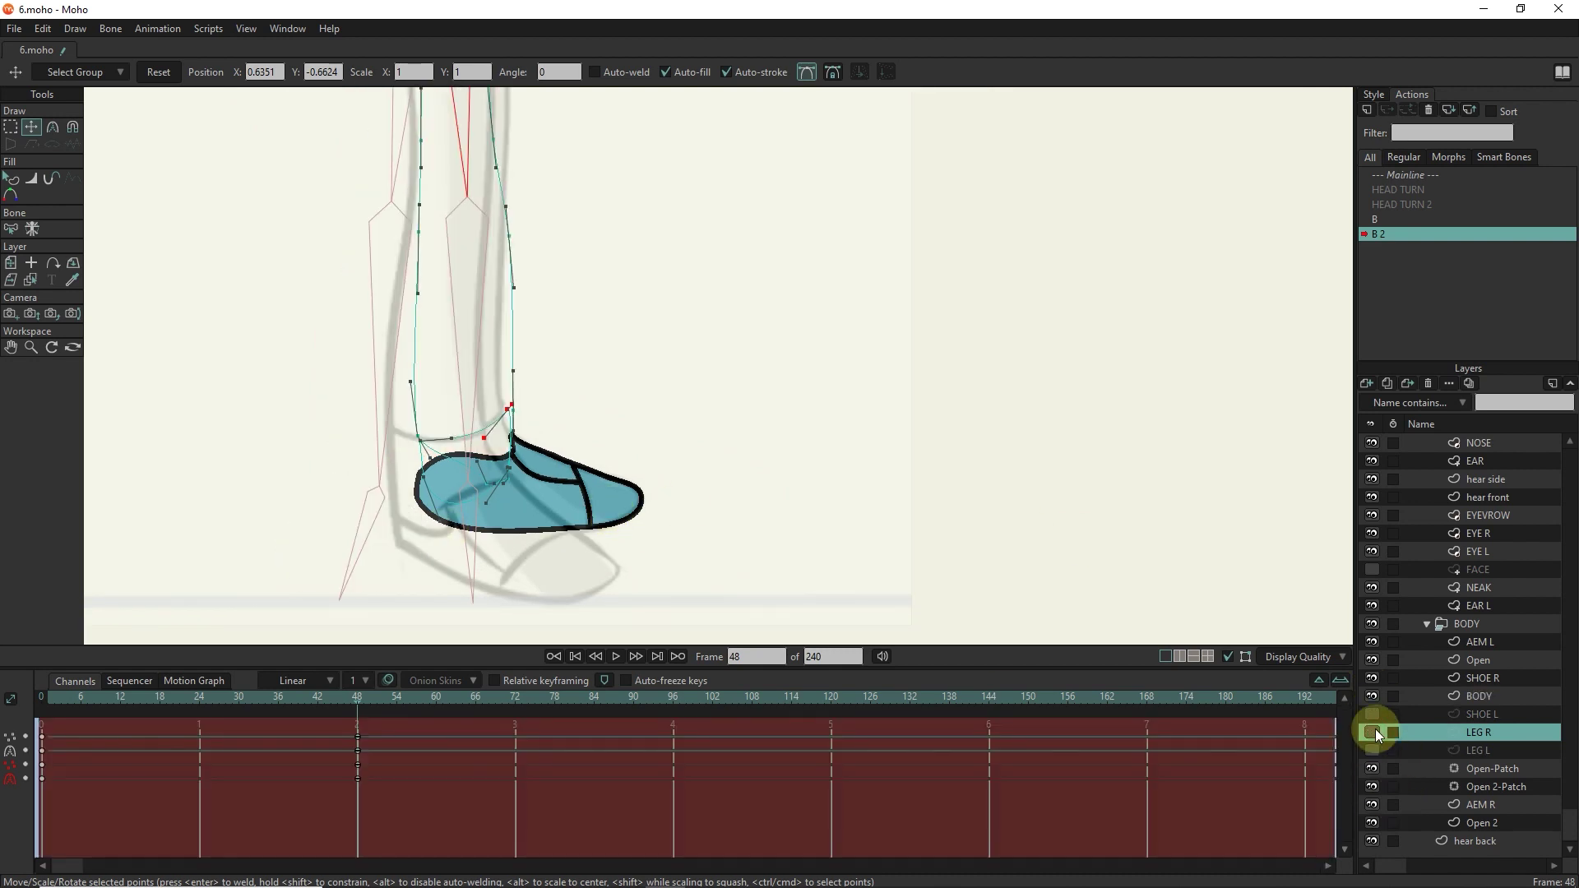
pyautogui.click(1372, 678)
pyautogui.click(1374, 714)
pyautogui.press('m')
pyautogui.click(1491, 714)
# Rotate and position the SHOE L layer over the lower side-view reference shoe at frame 48.
pyautogui.click(30, 279)
pyautogui.click(10, 263)
pyautogui.moveTo(521, 494)
pyautogui.mouseDown()
pyautogui.moveTo(497, 469)
pyautogui.moveTo(529, 469)
pyautogui.mouseUp()
# Pull the SHOE L heel, inner lines and toe points outward to match the lower reference shoe at frame 48.
pyautogui.click(33, 127)
pyautogui.scroll(3, 645, 494)
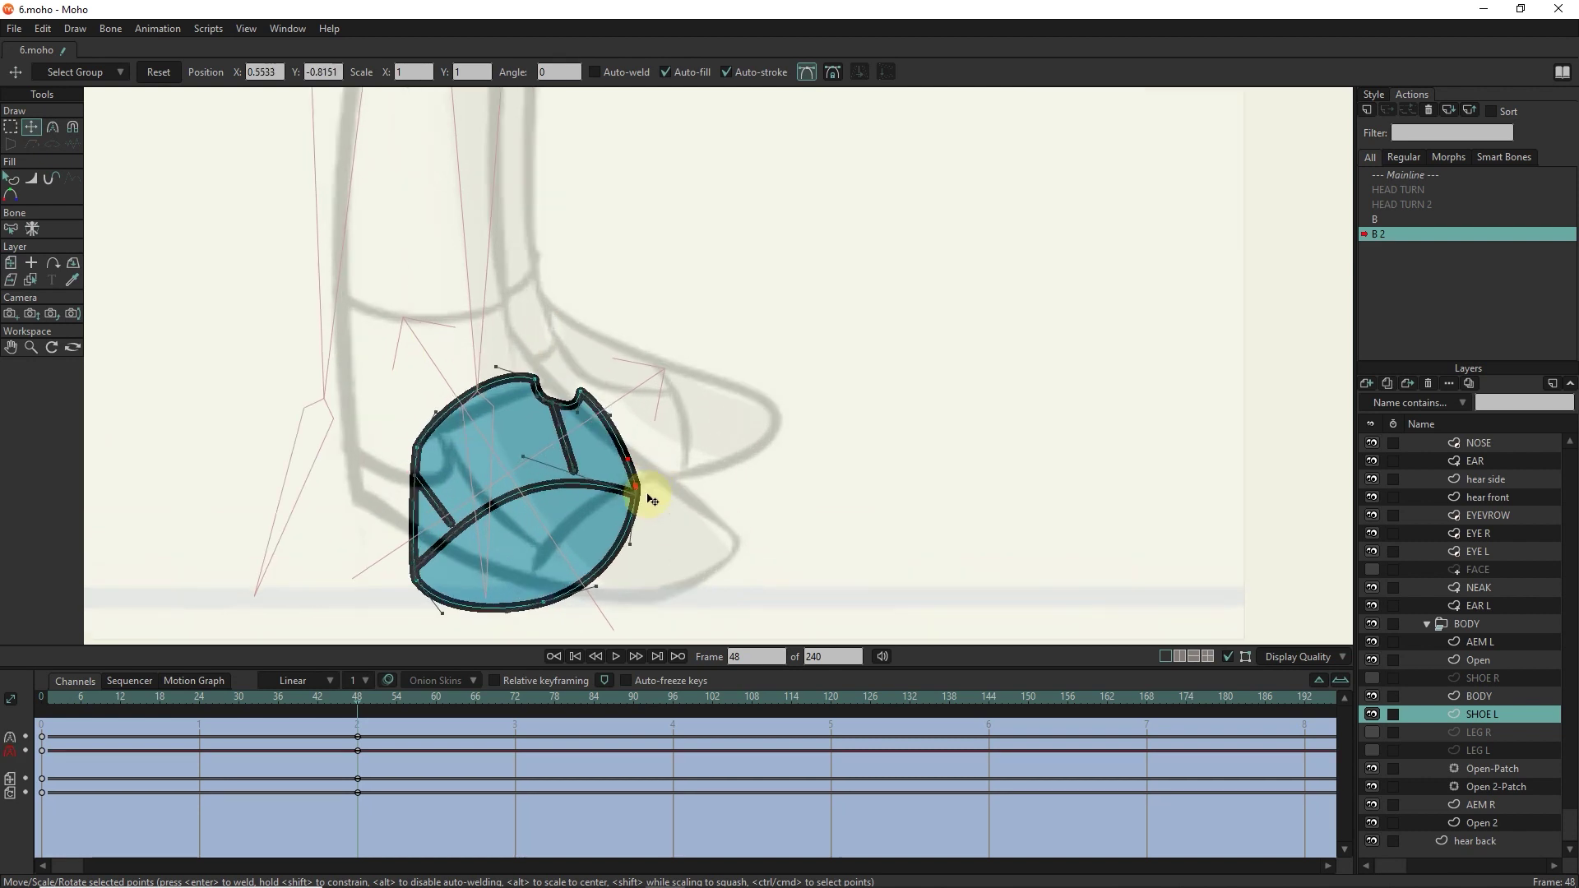
pyautogui.moveTo(650, 473); pyautogui.dragTo(582, 398)
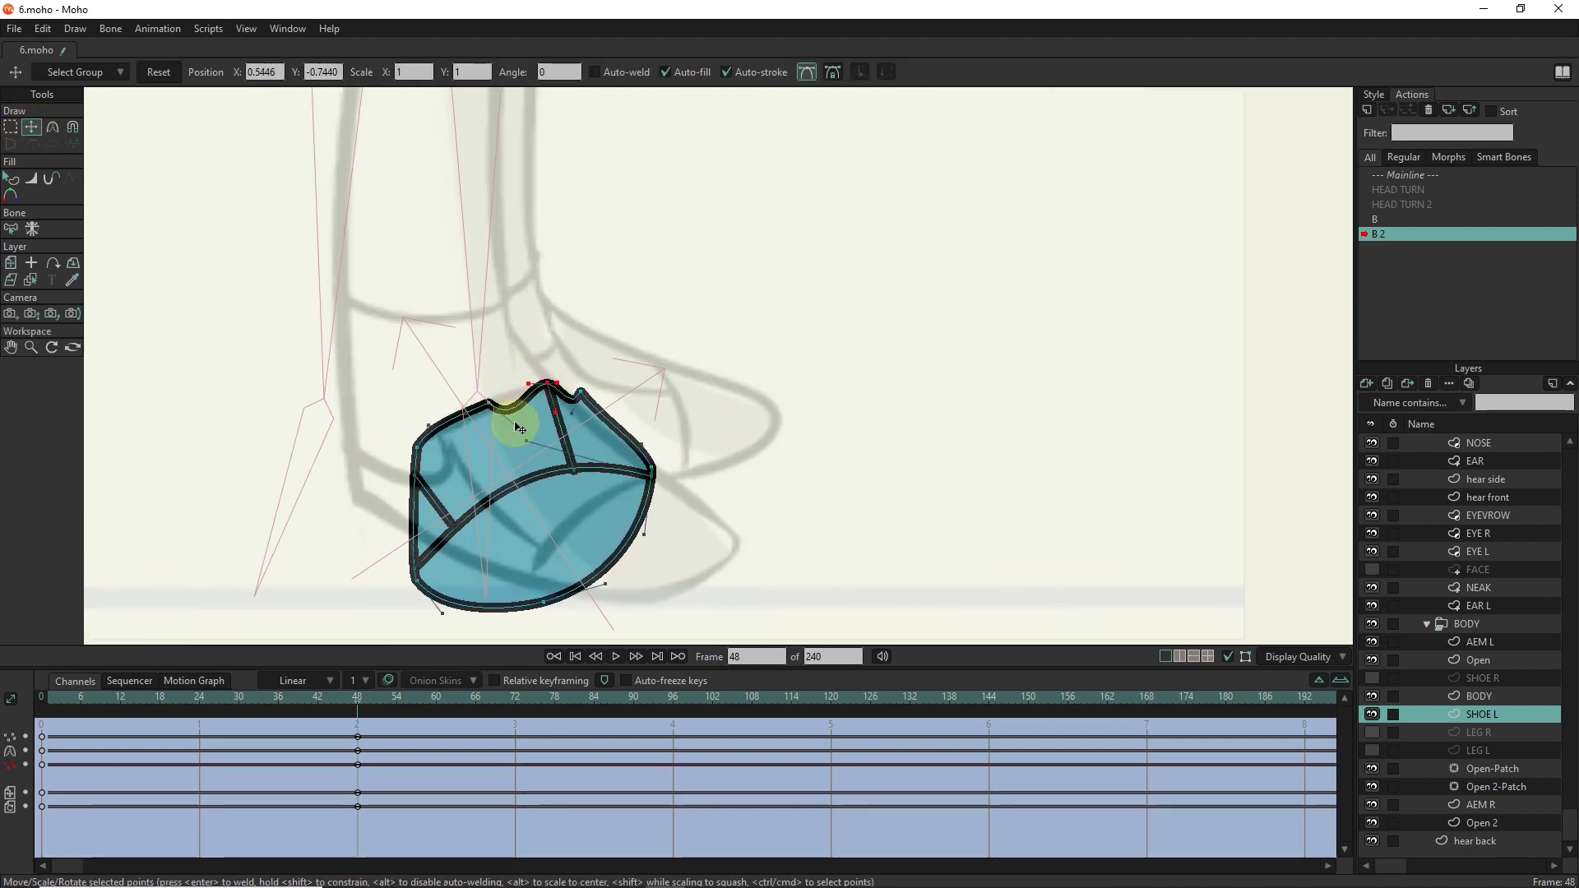
pyautogui.moveTo(417, 451); pyautogui.dragTo(367, 498)
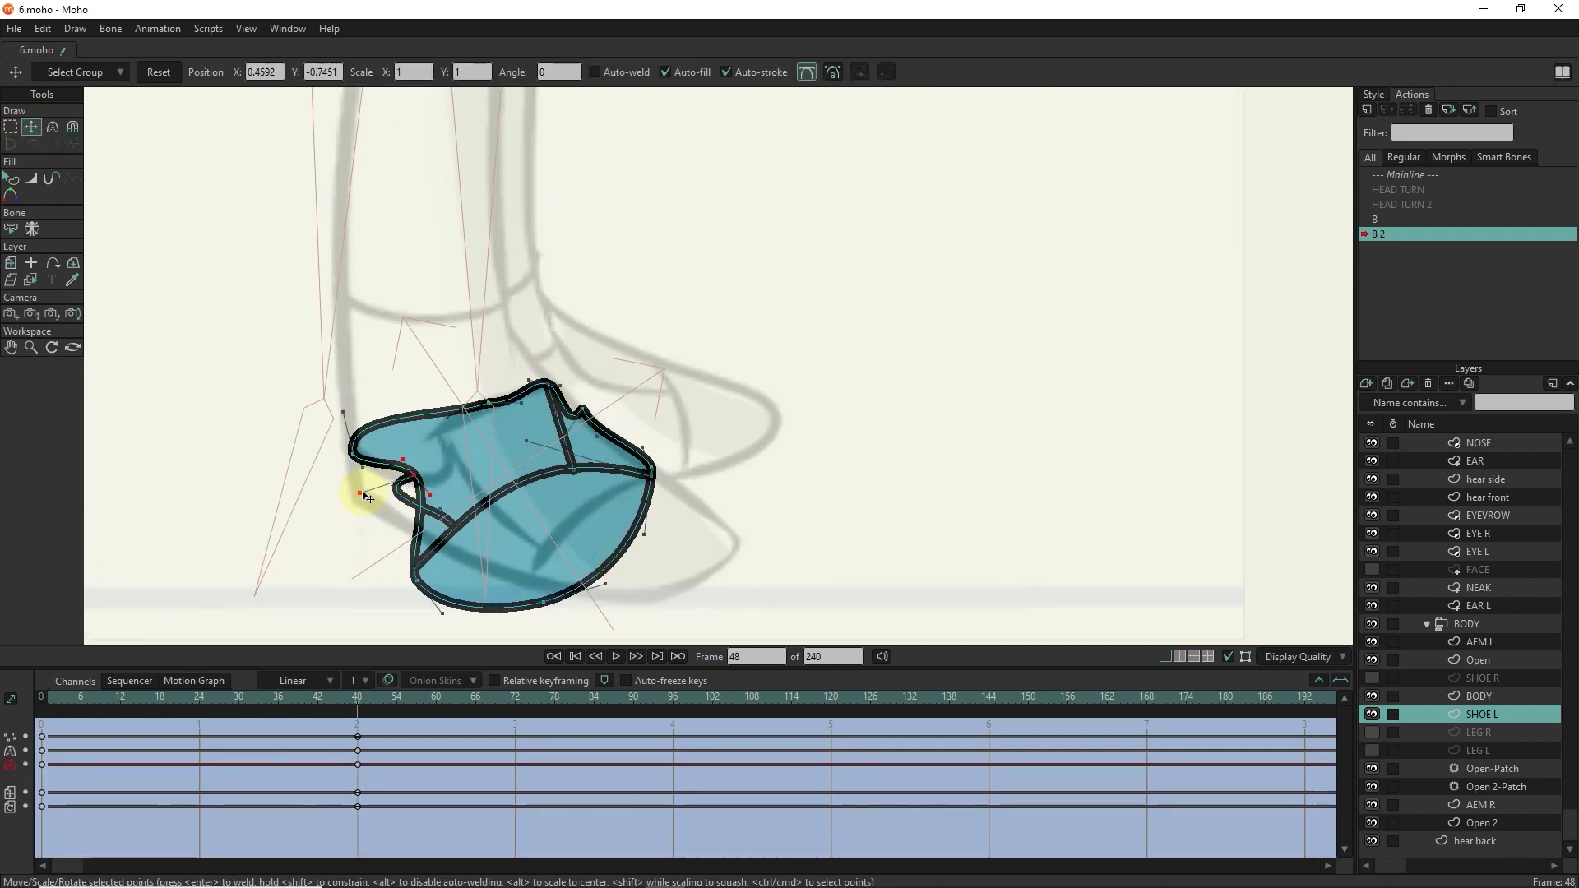
pyautogui.moveTo(564, 483); pyautogui.dragTo(551, 386)
pyautogui.hotkey('ctrl', 'z')
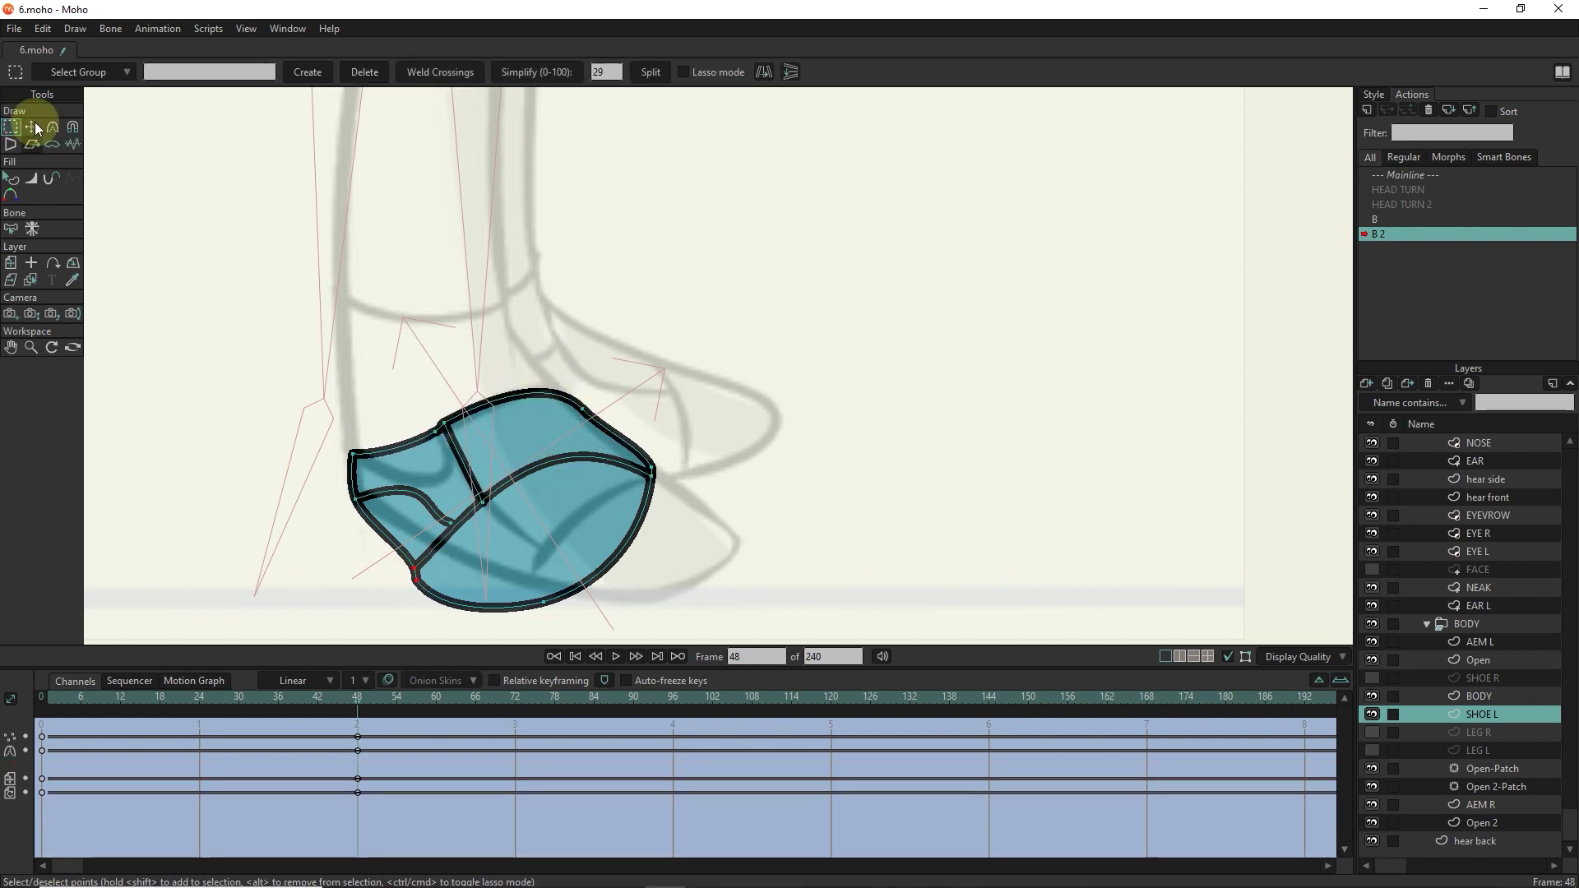
pyautogui.hotkey('ctrl', 'z')
pyautogui.hotkey('ctrl', 'z')
pyautogui.scroll(2, 481, 588)
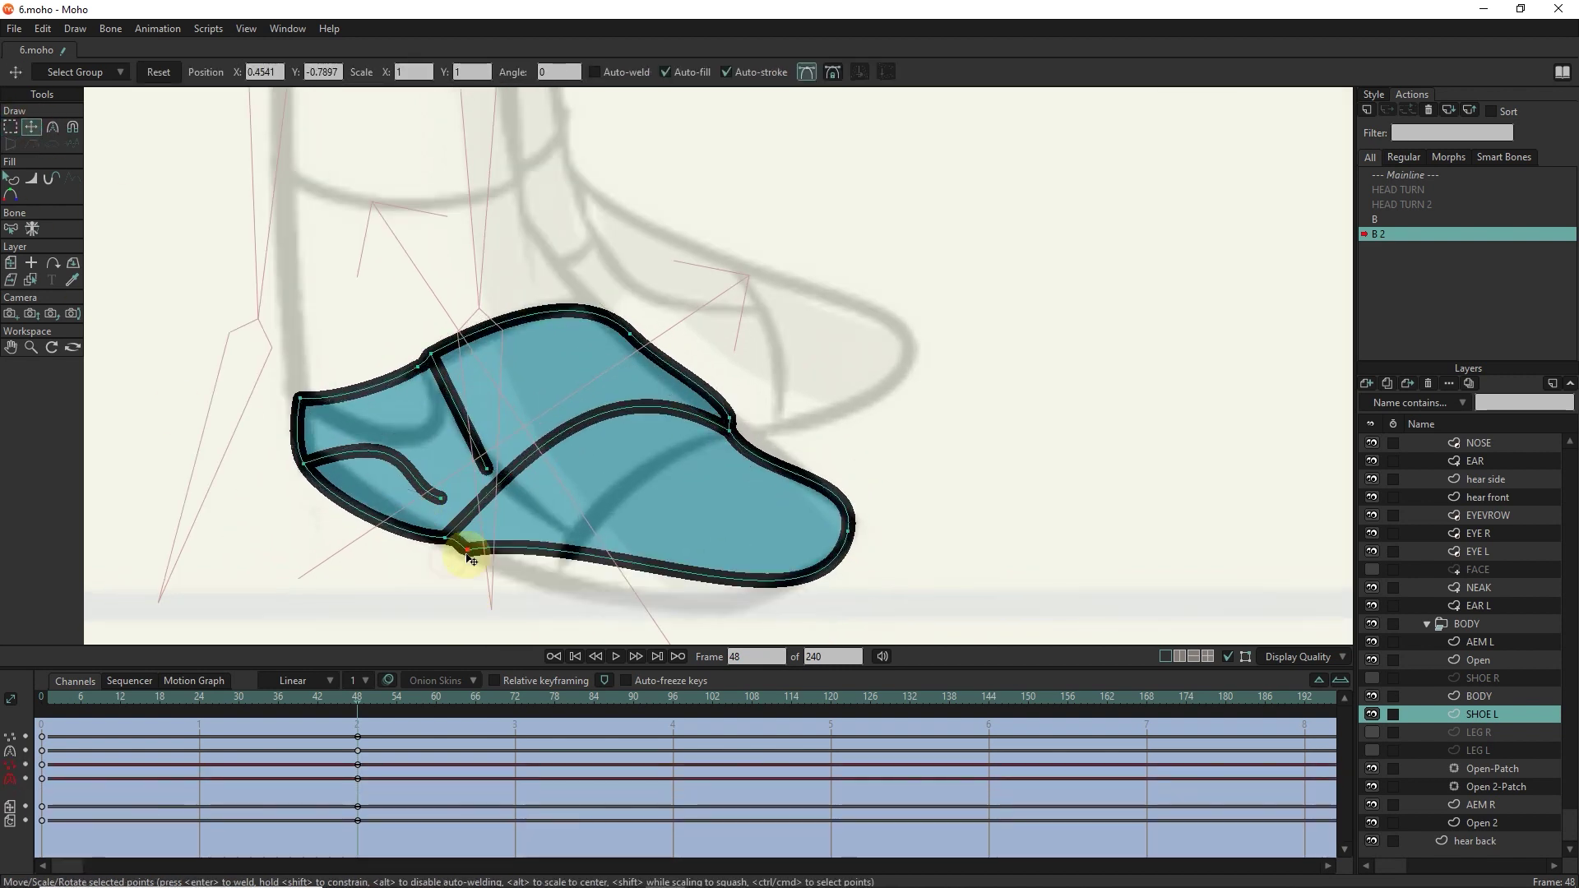
# Smooth the curve of the SHOE L sole between the heel and the toe at frame 48.
pyautogui.press('c')
pyautogui.scroll(1, 494, 516)
pyautogui.press('t')
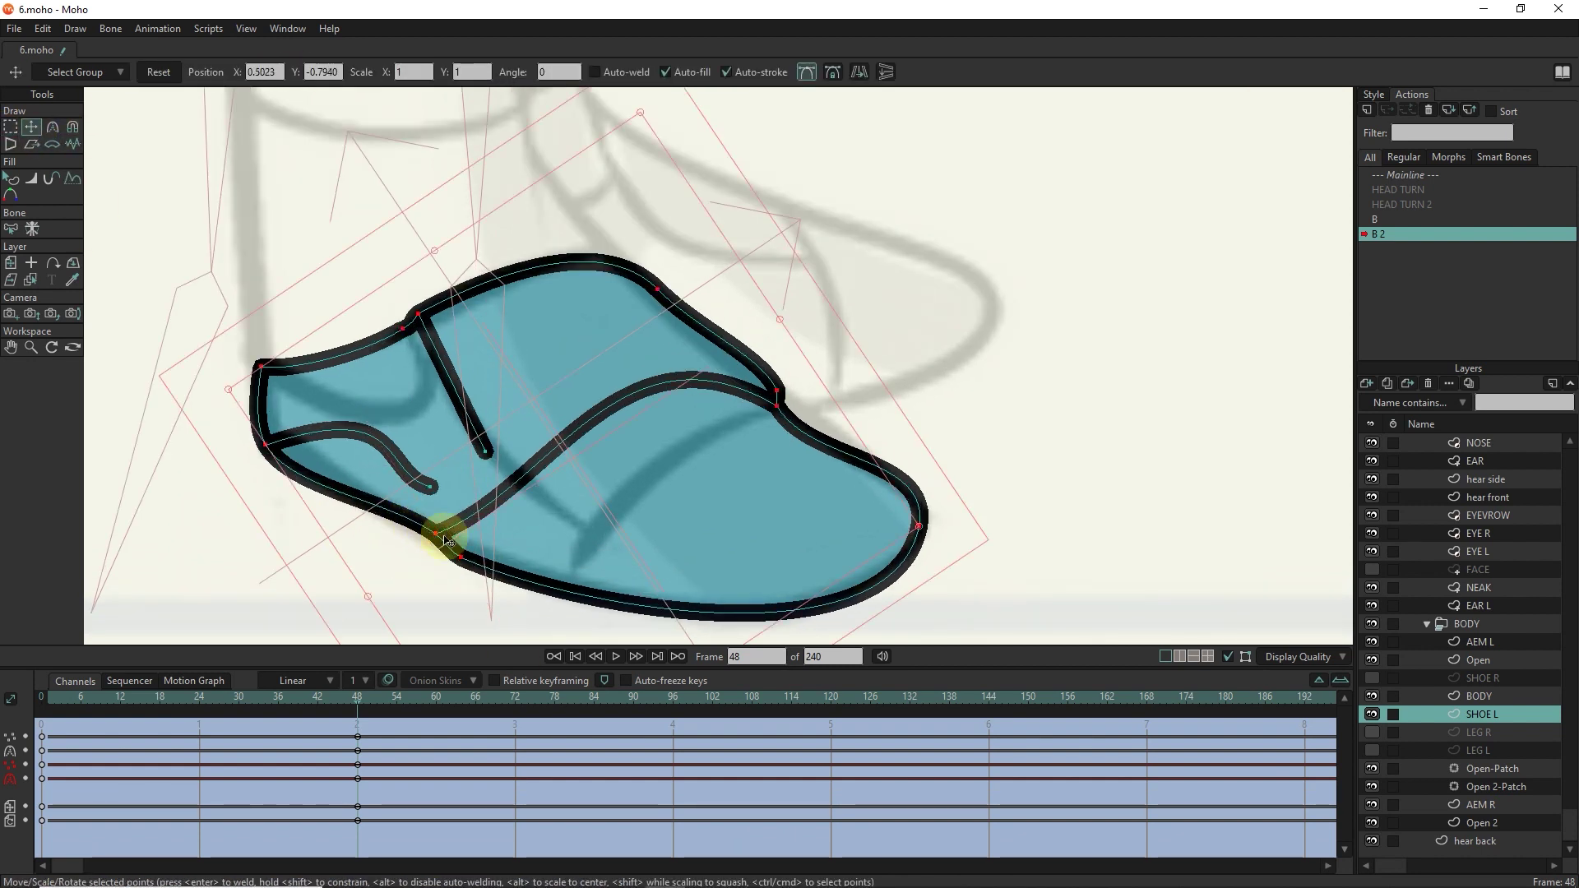
pyautogui.scroll(-2, 806, 553)
pyautogui.scroll(1, 559, 451)
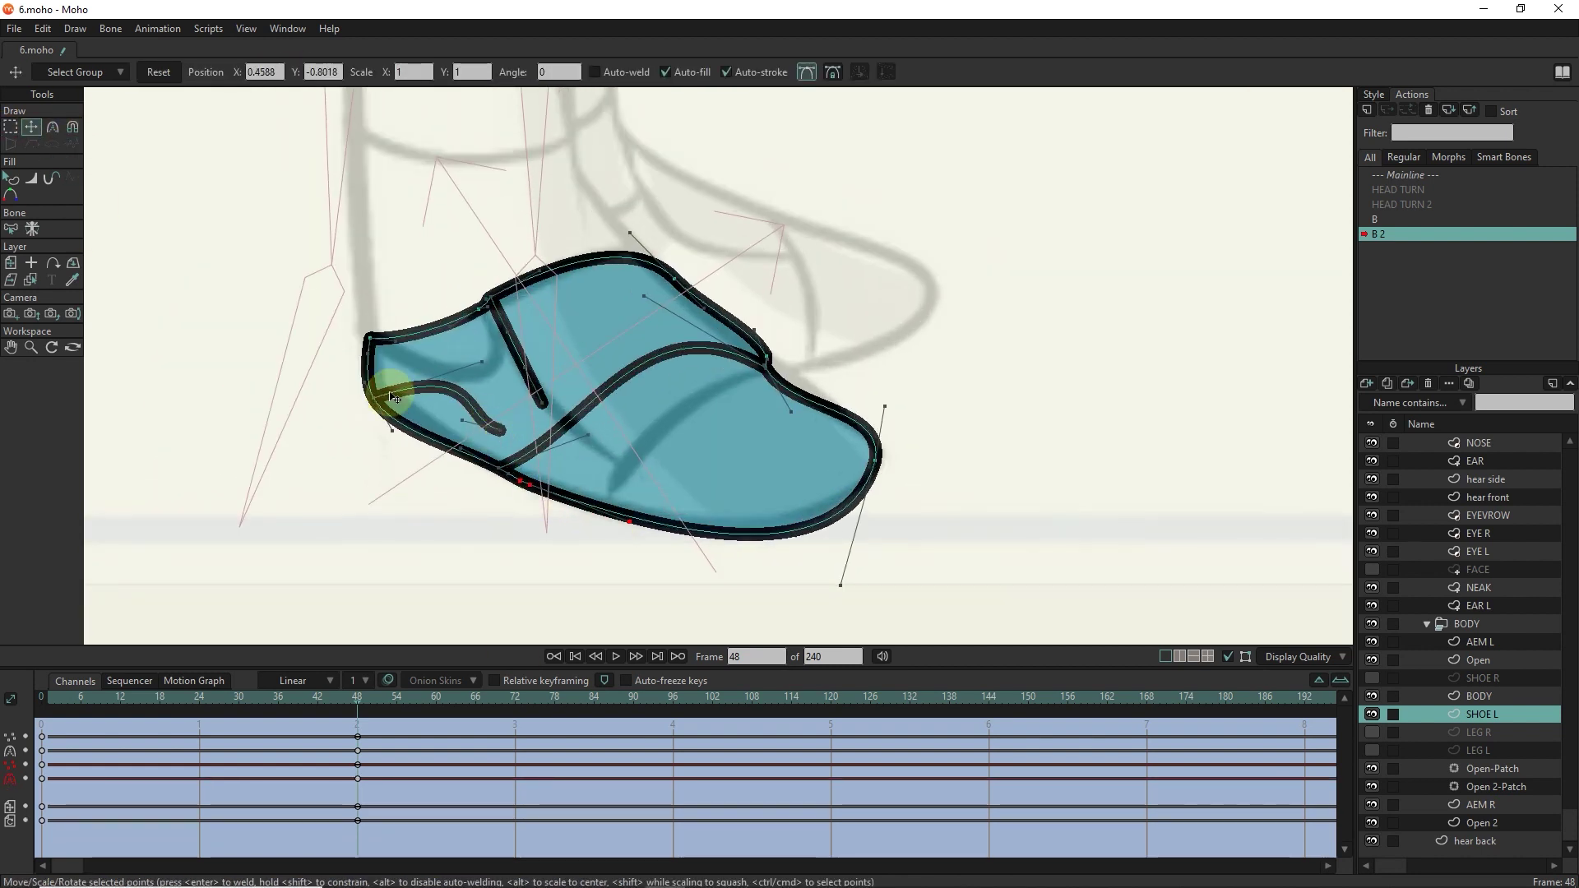
# Curve the SHOE L opening downward behind the instep and align the heel's inner line with the sole edge.
pyautogui.moveTo(496, 436)
pyautogui.mouseDown()
pyautogui.moveTo(458, 310)
pyautogui.moveTo(451, 338)
pyautogui.moveTo(517, 455)
pyautogui.mouseUp()
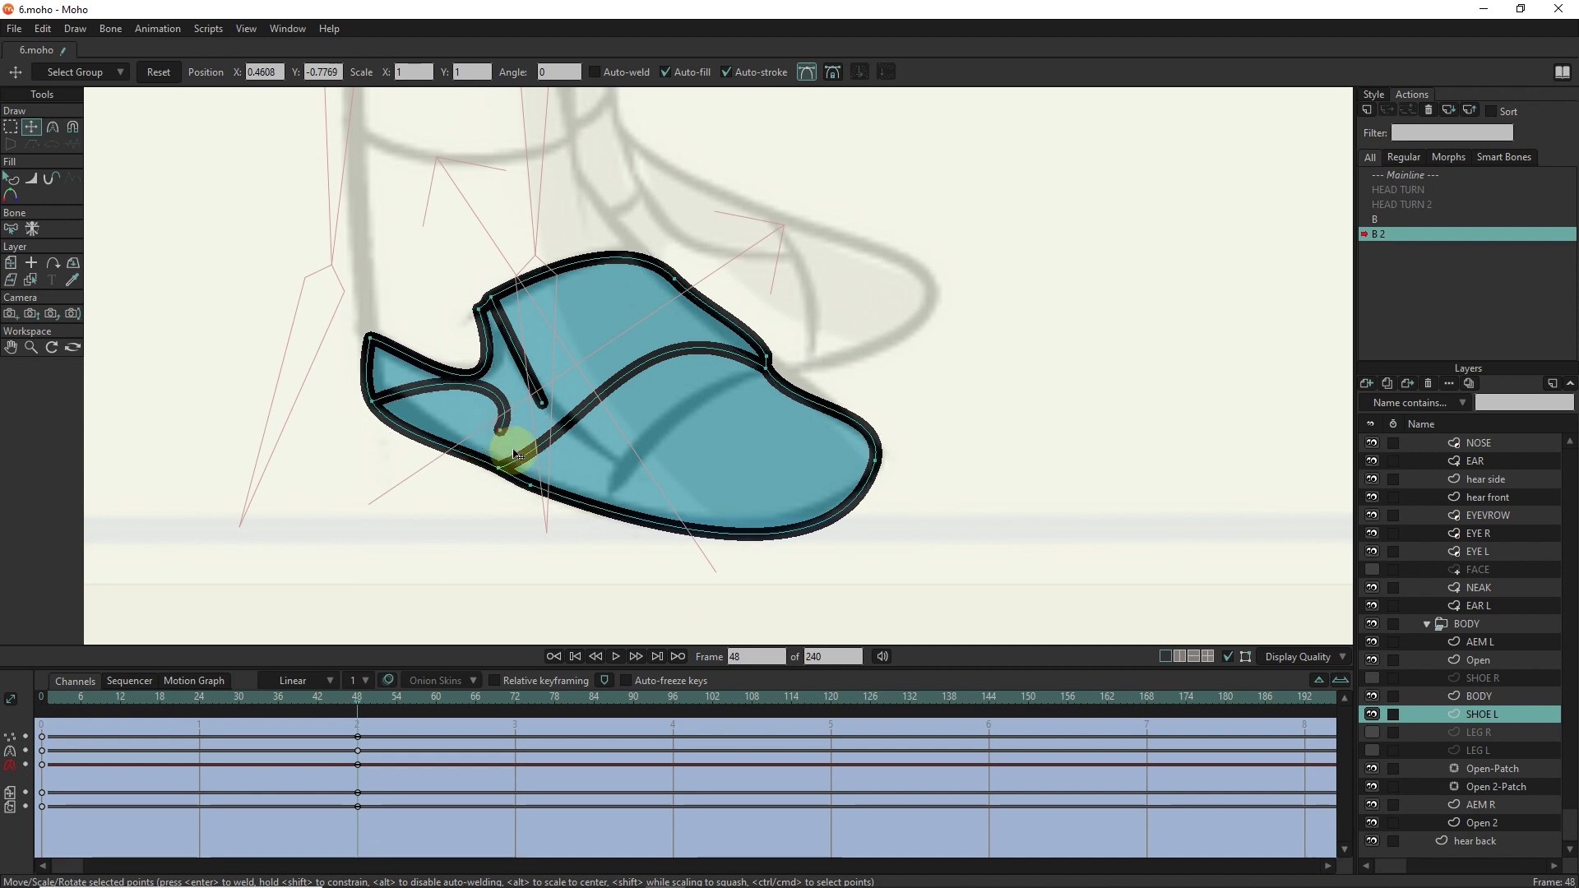
pyautogui.click(52, 126)
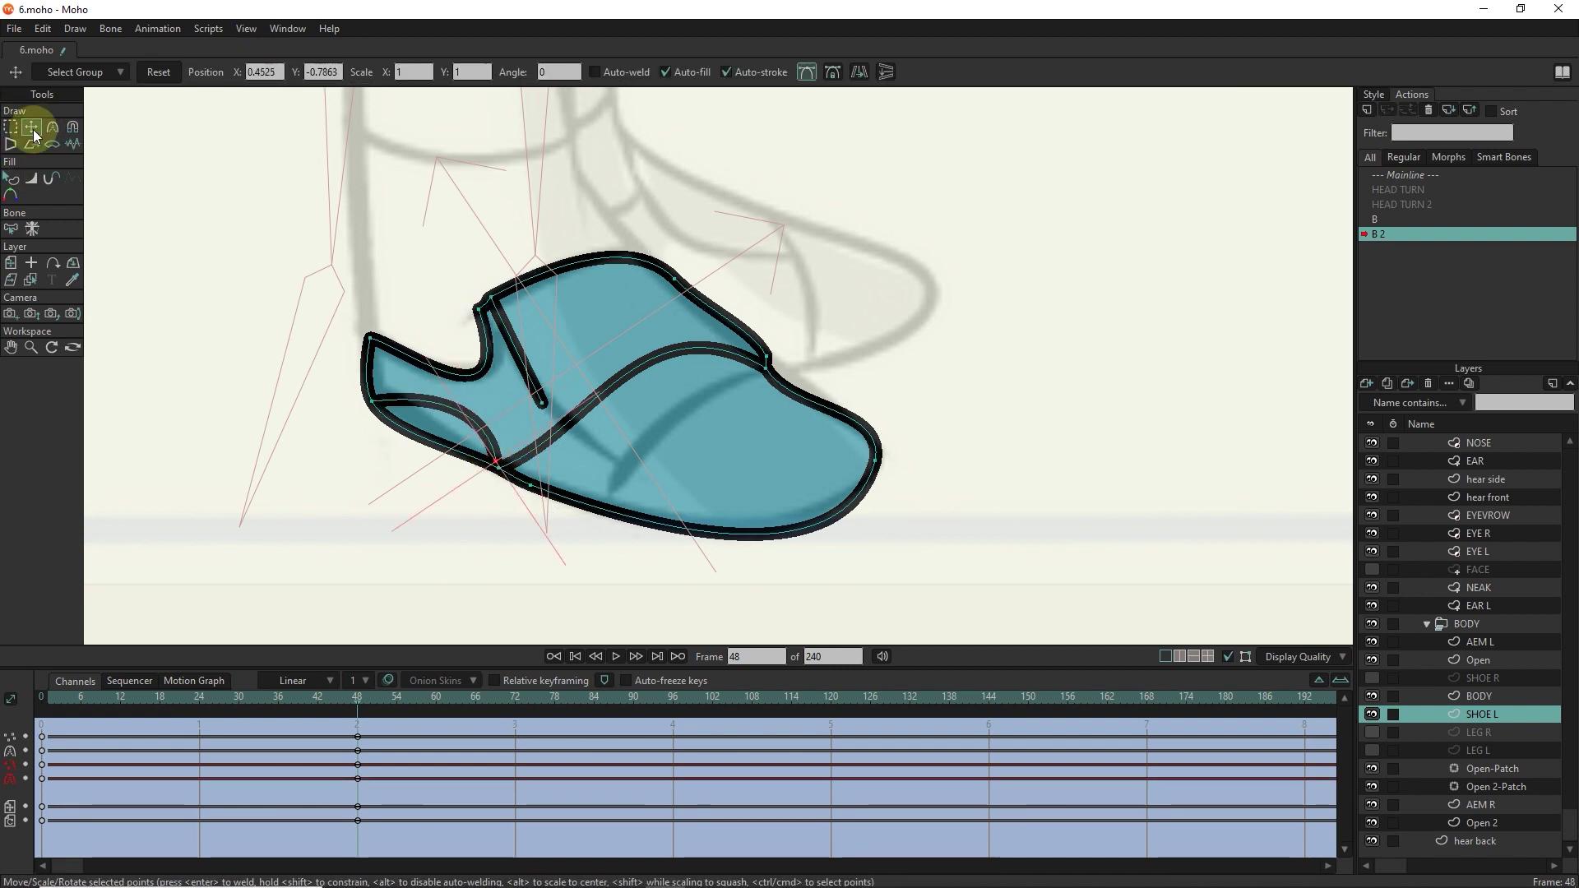
pyautogui.click(32, 128)
pyautogui.scroll(2, 378, 456)
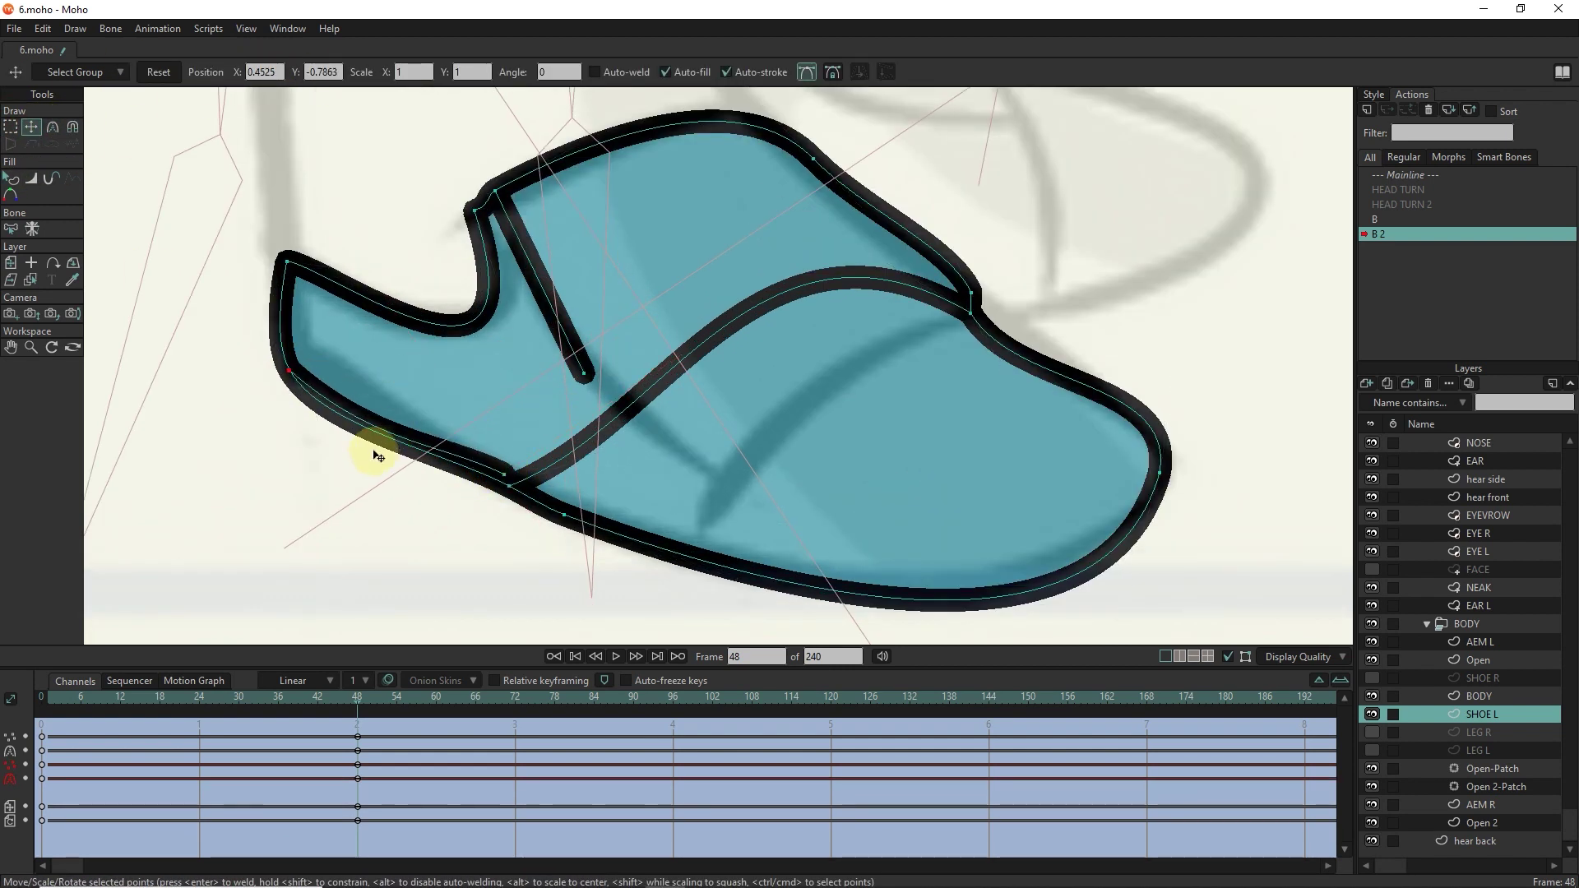
# Extend the SHOE L side line to the reference's toe seam and pull the heel's inner line along the sole at frame 48.
pyautogui.click(504, 478)
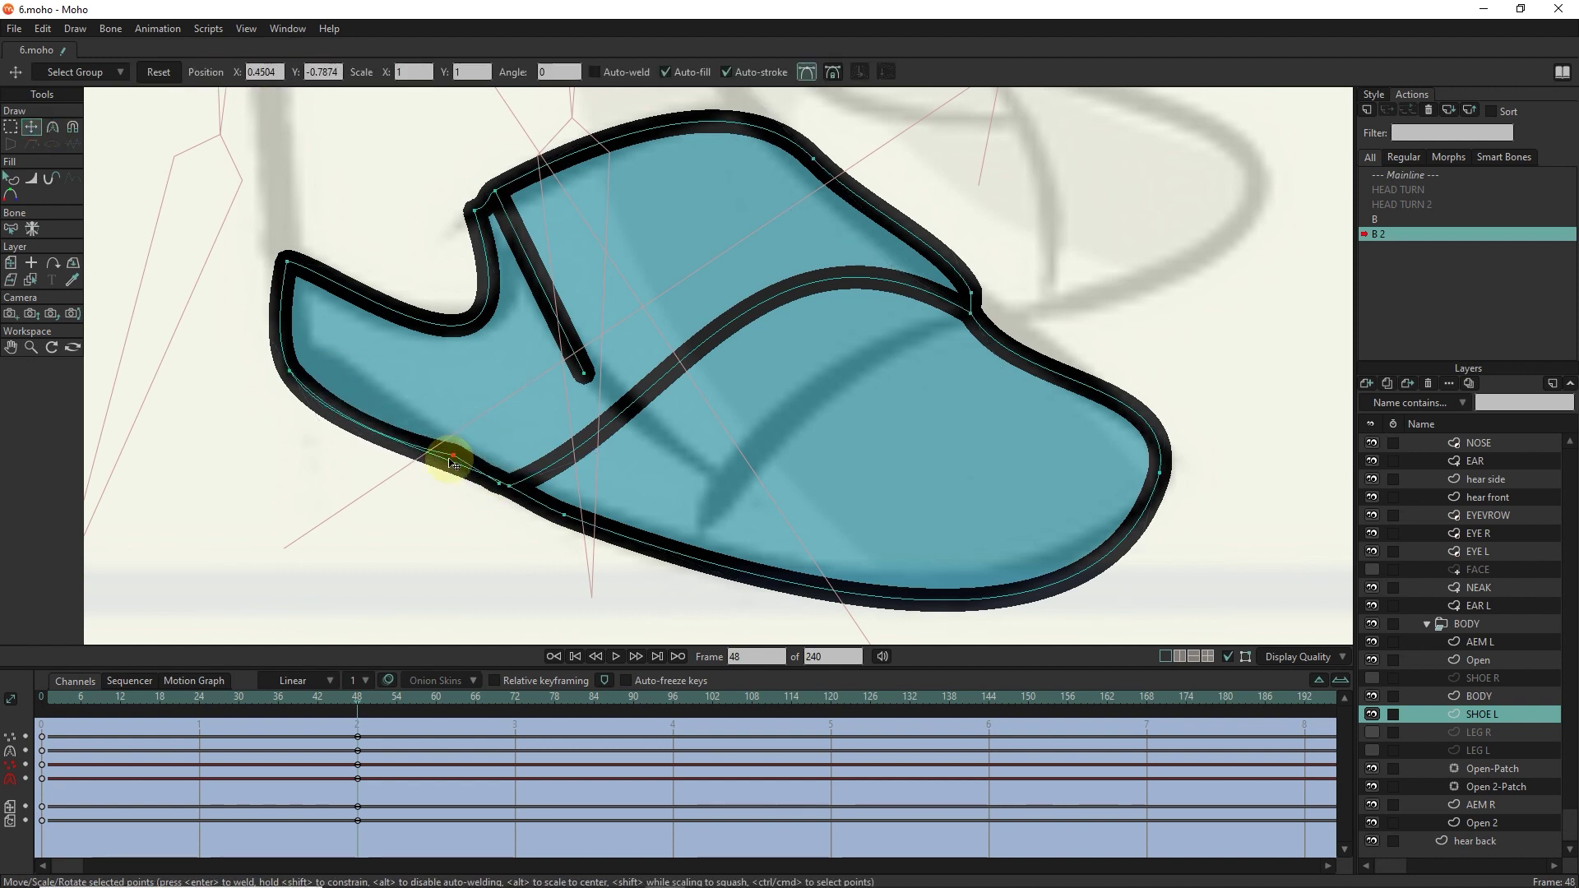
pyautogui.scroll(-2, 493, 456)
pyautogui.click(576, 458)
pyautogui.moveTo(579, 477); pyautogui.dragTo(774, 431)
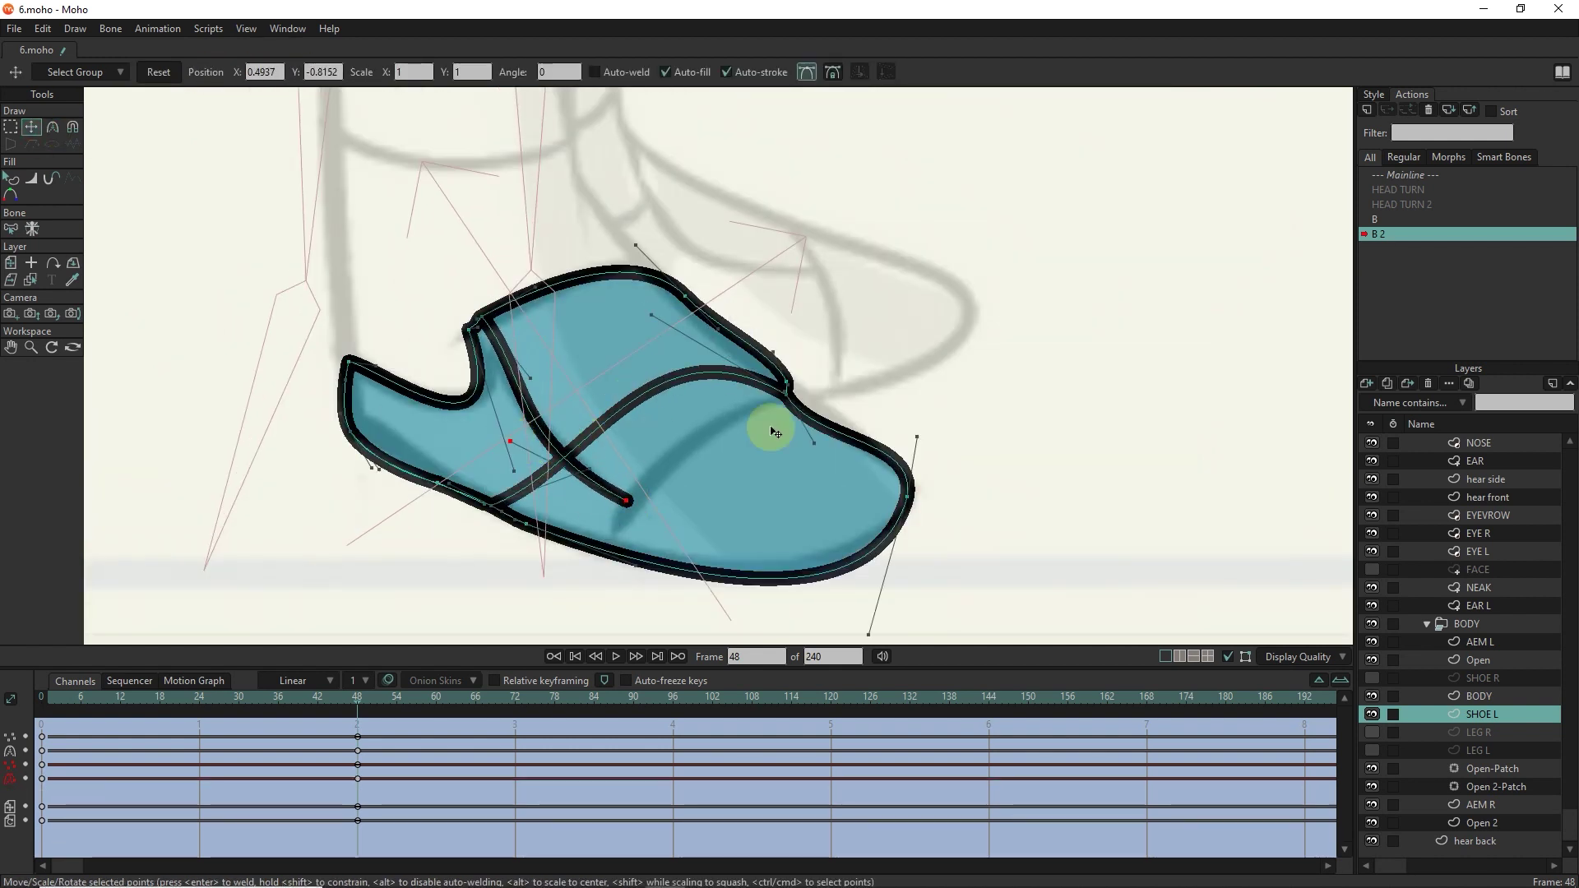
pyautogui.scroll(-1, 825, 570)
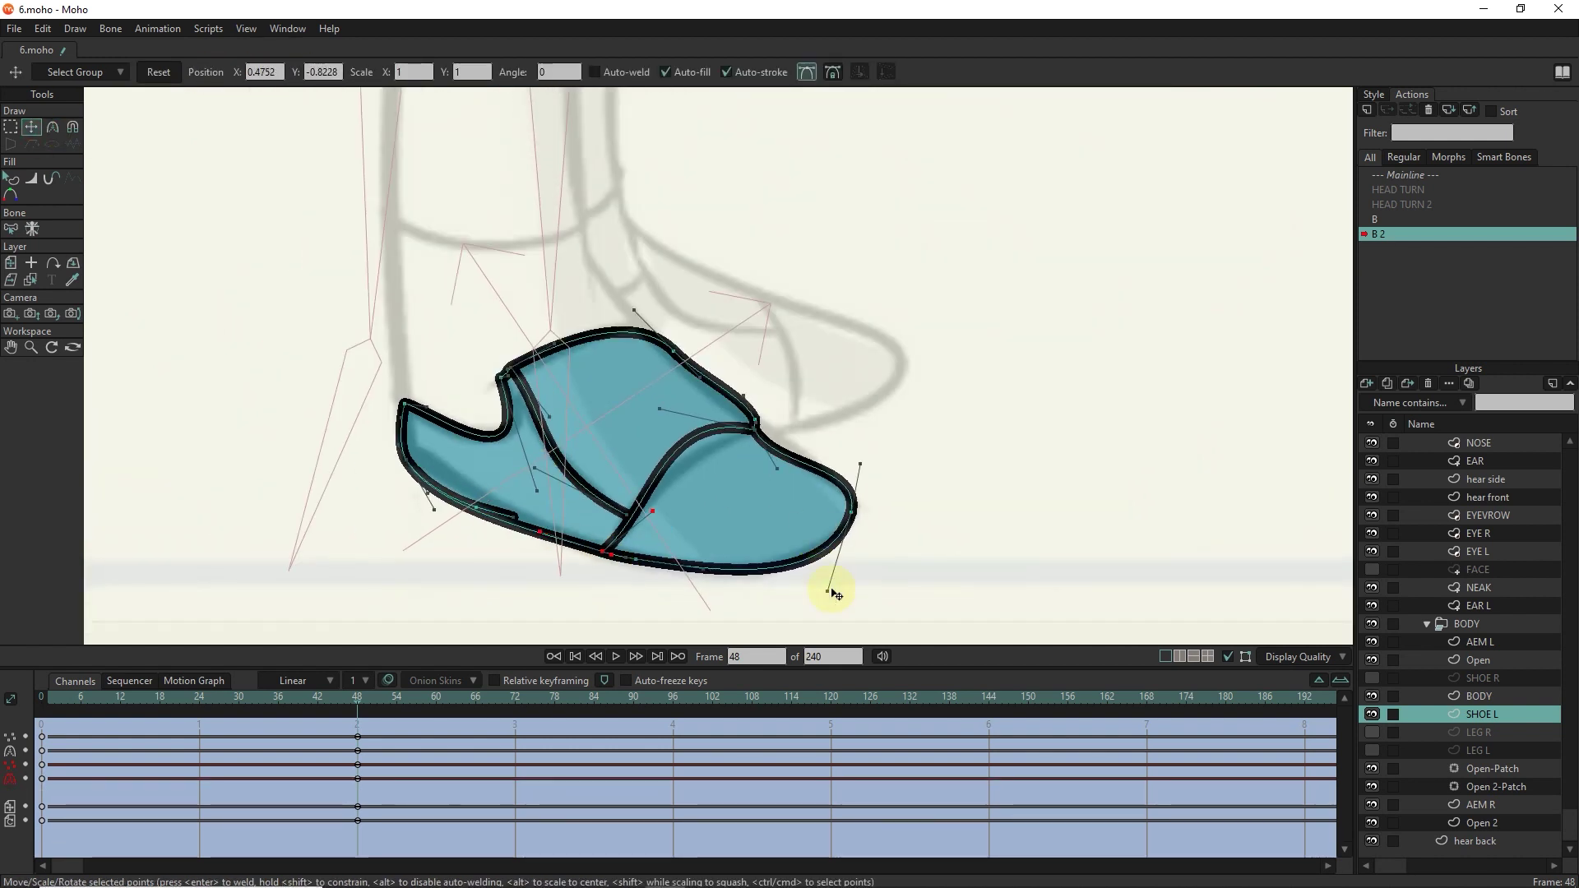
# Reshape the SHOE L toe seam to the reference and tuck the heel's inner line into the sole outline.
pyautogui.scroll(1, 536, 458)
pyautogui.scroll(2, 394, 510)
pyautogui.scroll(-1, 394, 510)
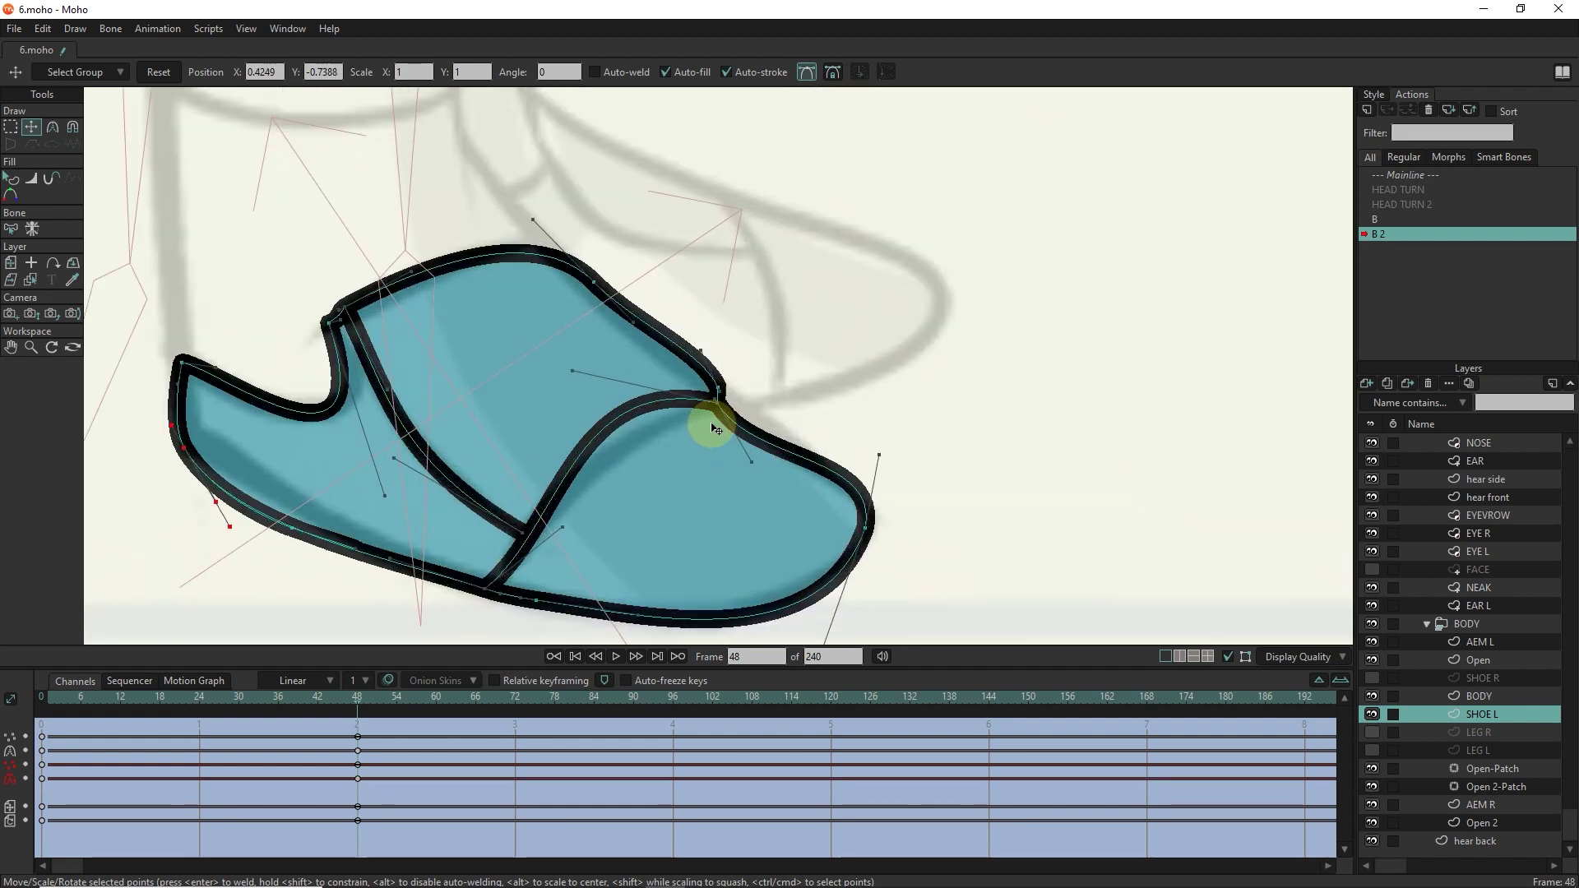
pyautogui.click(846, 461)
pyautogui.scroll(-2, 846, 460)
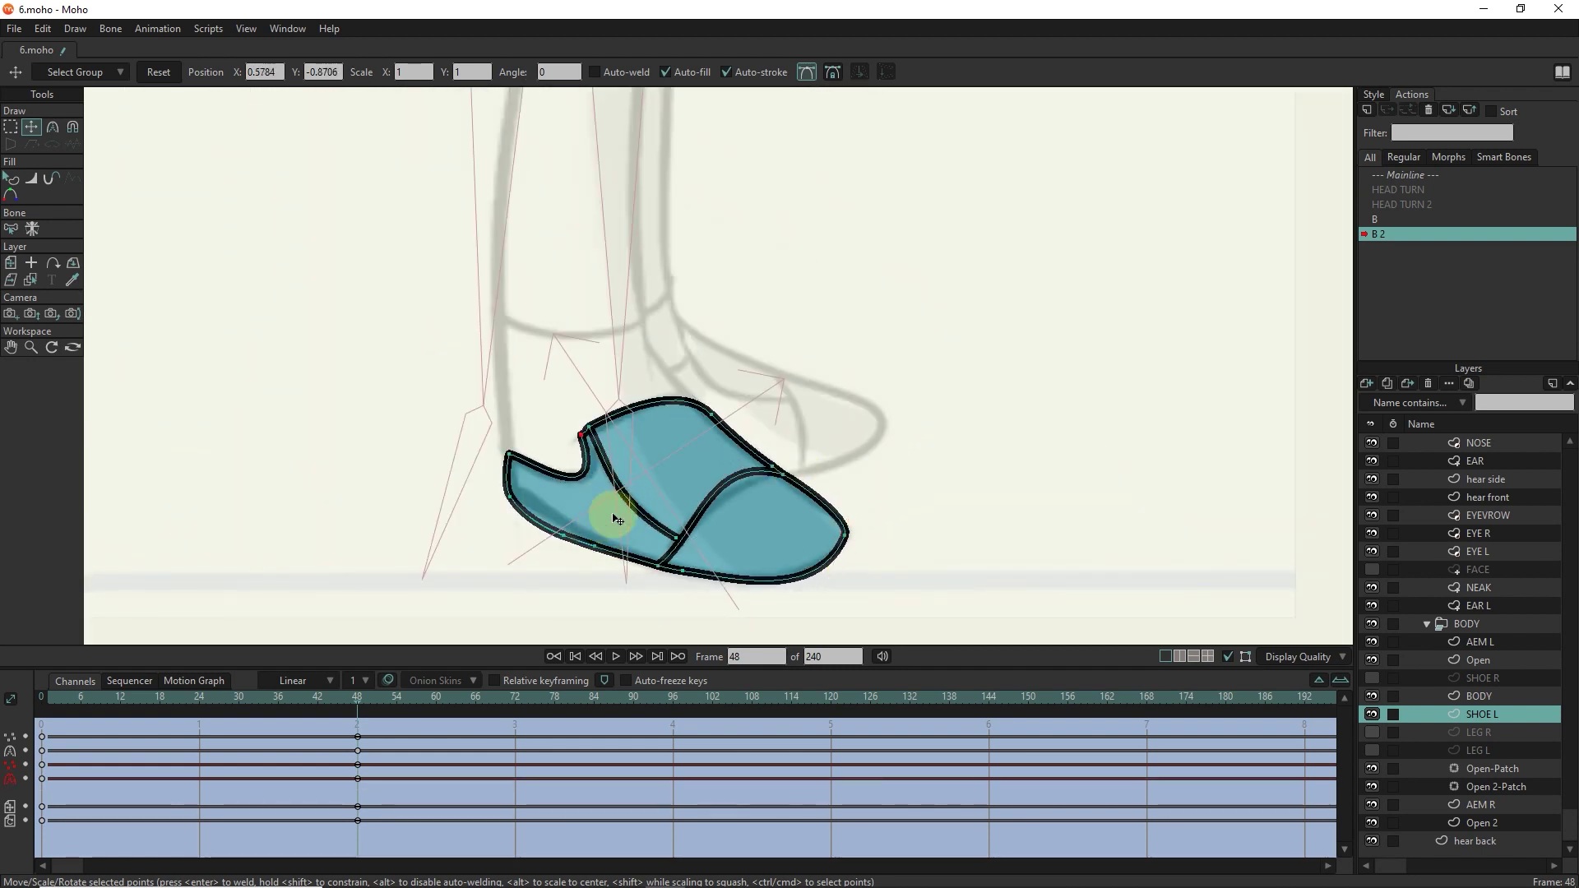
pyautogui.scroll(-1, 603, 524)
# Show the LEG L layer and scrub back through the B 2 action to check it against SHOE L.
pyautogui.click(1373, 750)
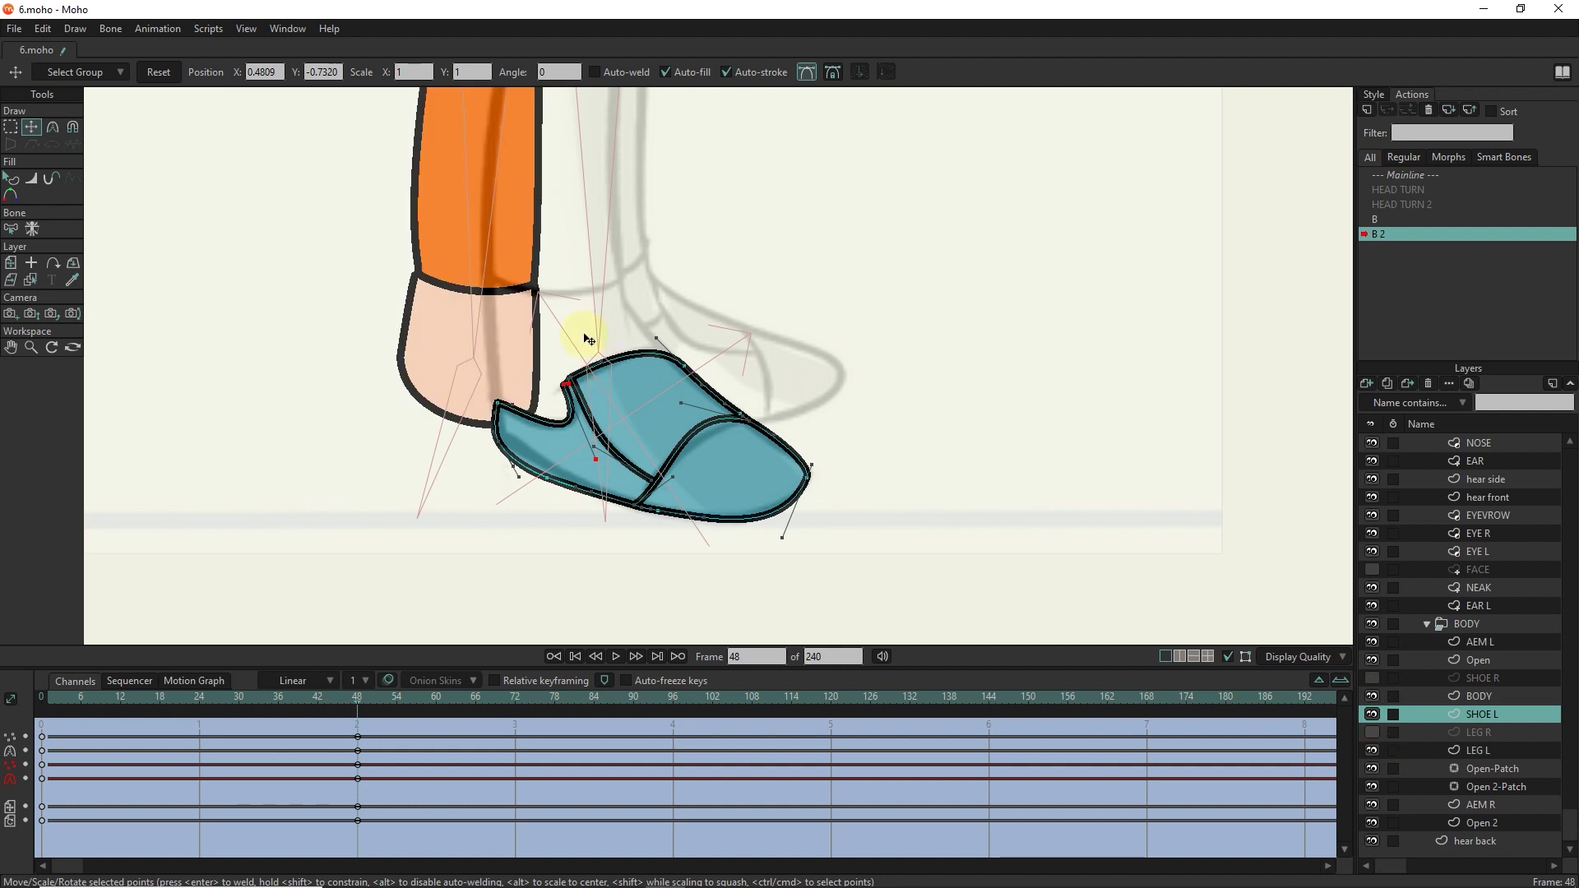
pyautogui.scroll(-2, 599, 363)
pyautogui.scroll(1, 535, 329)
pyautogui.moveTo(357, 697); pyautogui.dragTo(197, 691)
pyautogui.click(357, 697)
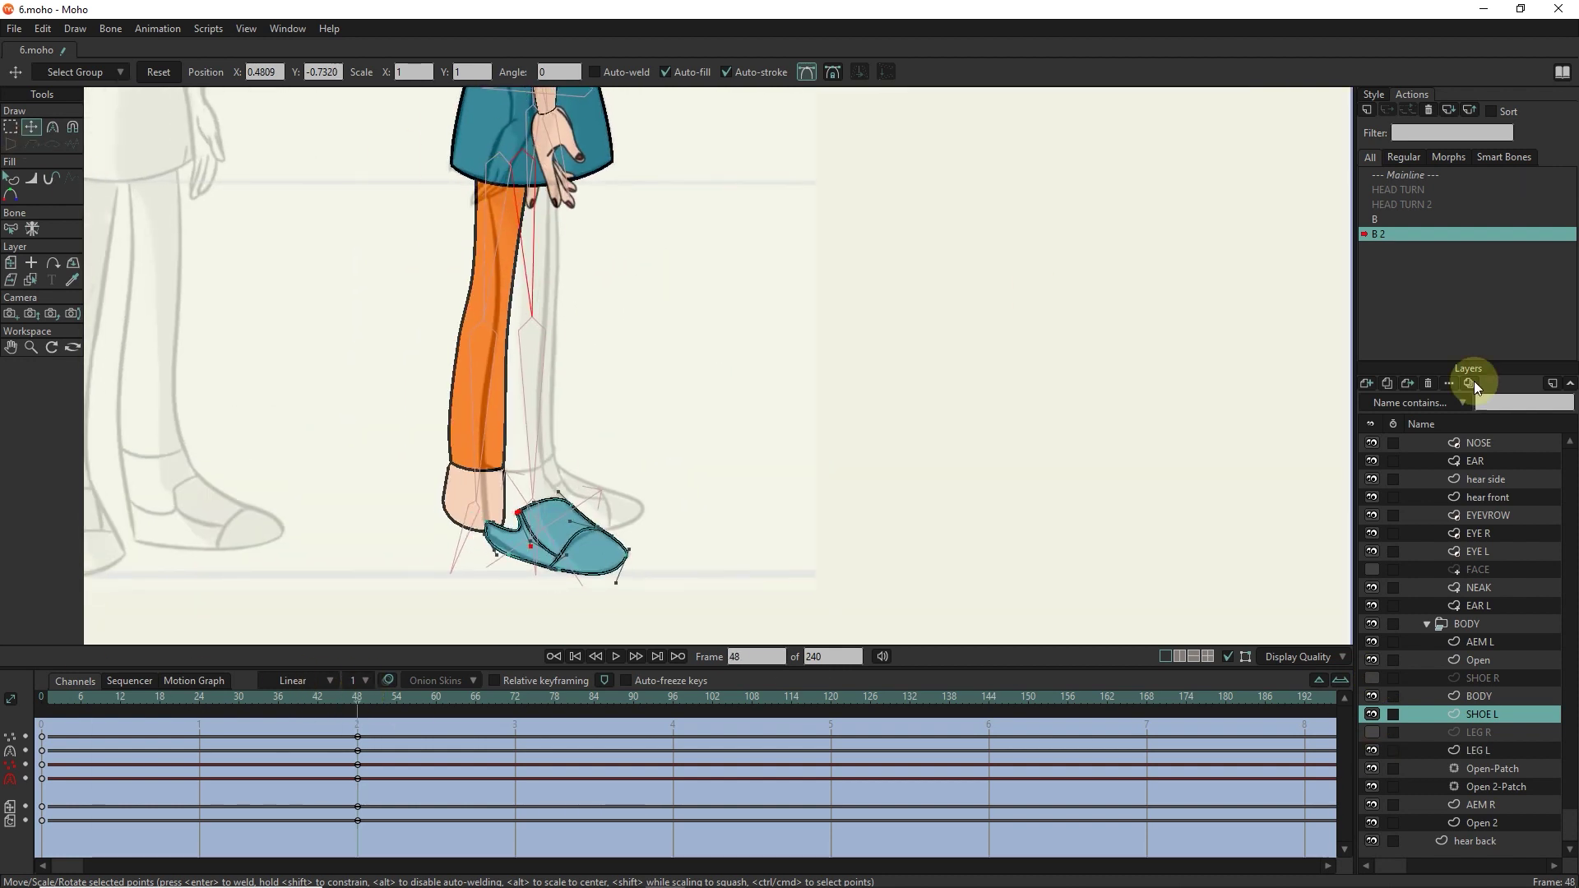
# On the BONE layer, move the left thigh bone so the leg lines up with the side-view reference at frame 48.
pyautogui.hotkey('ctrl', 'z')
pyautogui.click(11, 161)
pyautogui.click(1530, 461)
pyautogui.click(502, 170)
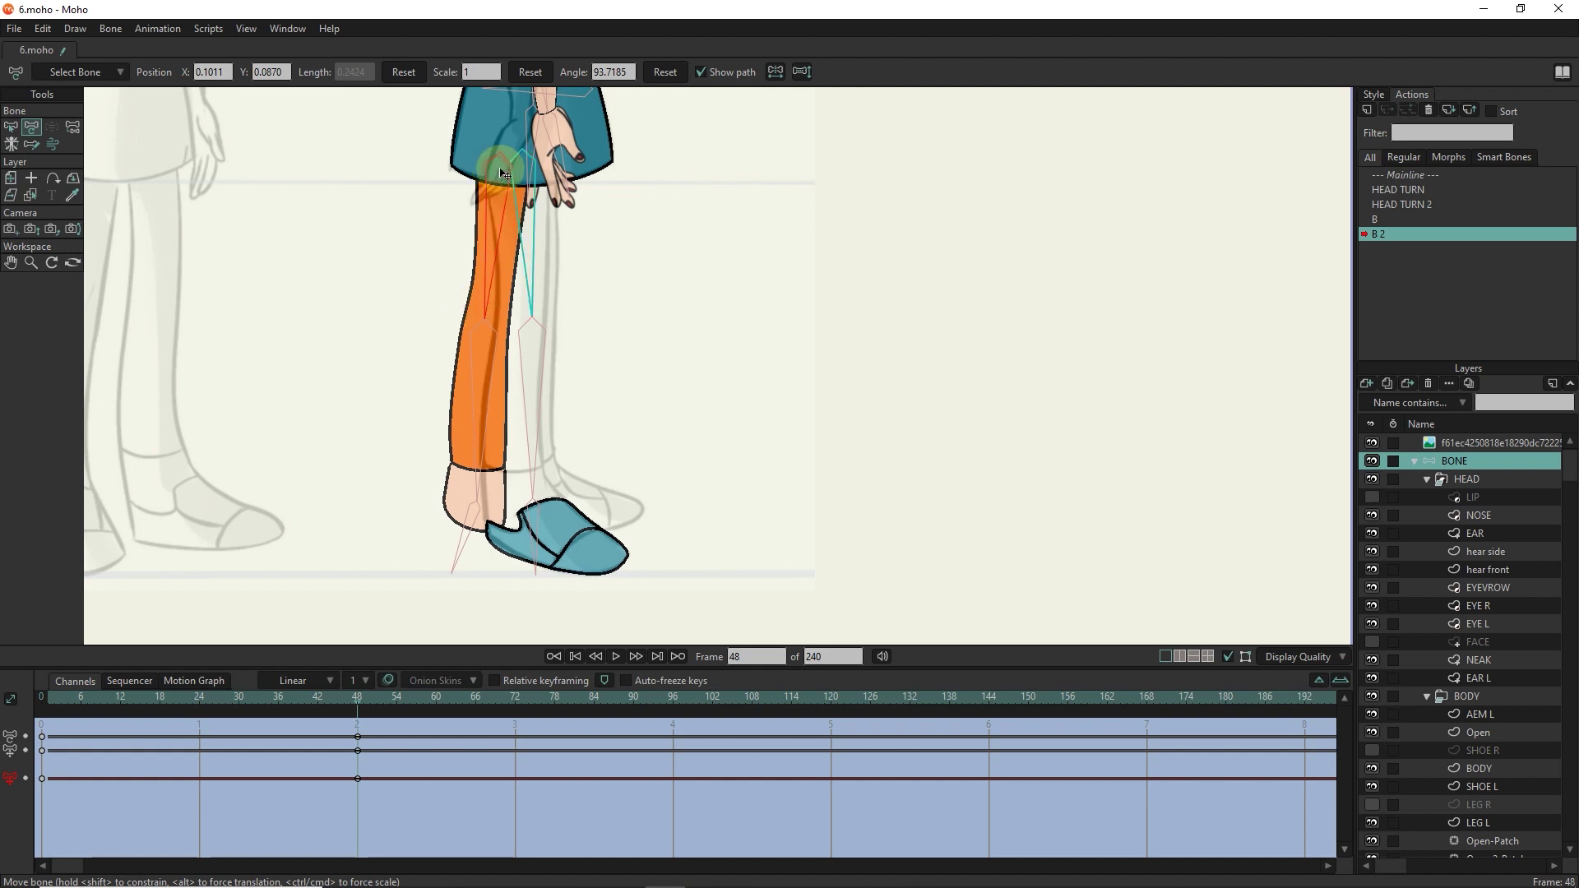
pyautogui.moveTo(499, 173); pyautogui.dragTo(527, 185)
pyautogui.scroll(3, 568, 534)
# Move the SHOE L layer back onto the lower reference shoe at frame 48.
pyautogui.keyDown('ctrl'); pyautogui.keyDown('alt'); pyautogui.click(567, 526); pyautogui.keyUp('alt'); pyautogui.keyUp('ctrl')
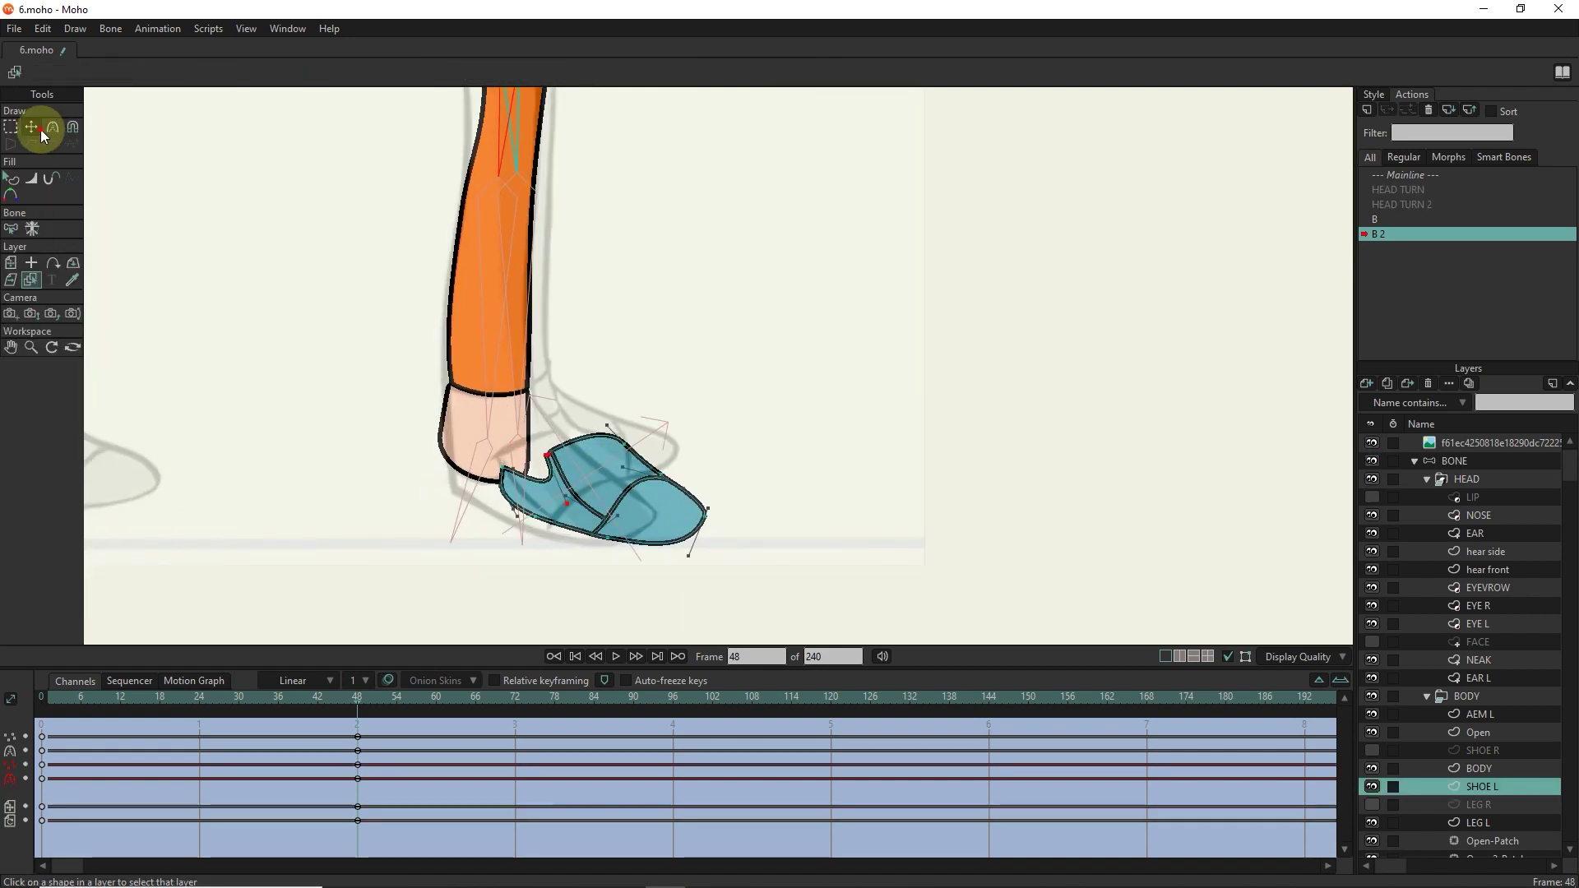
pyautogui.click(10, 262)
pyautogui.moveTo(444, 436); pyautogui.dragTo(475, 381)
pyautogui.scroll(-3, 475, 381)
# Narrow the LEG L ankle and trouser cuff points to fit the reference and SHOE L opening at frame 48.
pyautogui.press('t')
pyautogui.keyDown('ctrl'); pyautogui.keyDown('alt'); pyautogui.click(469, 413); pyautogui.keyUp('alt'); pyautogui.keyUp('ctrl')
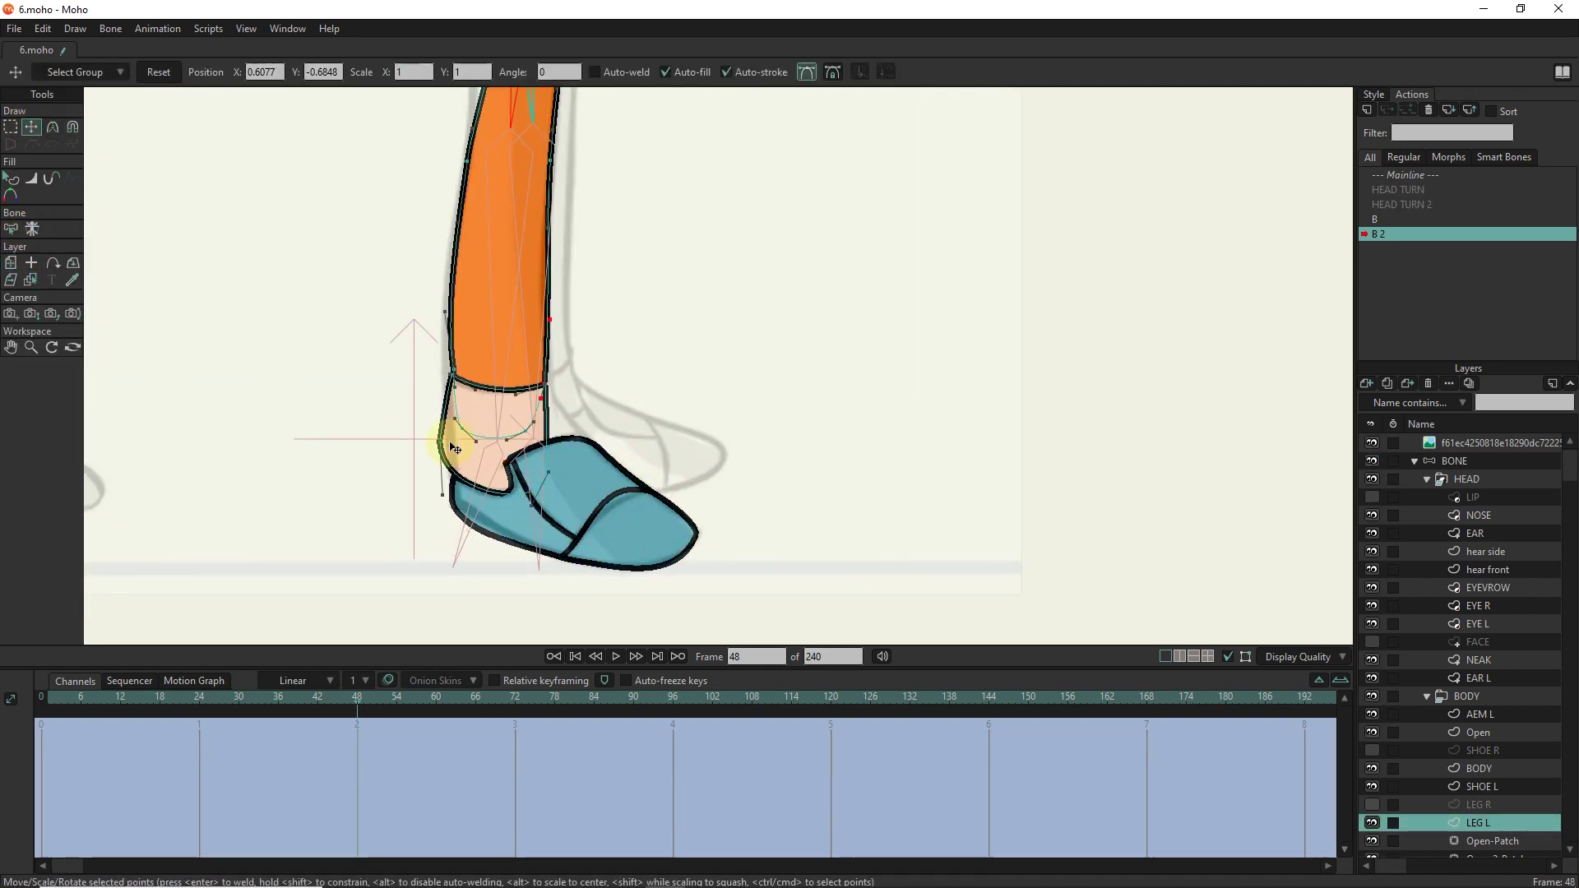
pyautogui.scroll(3, 547, 257)
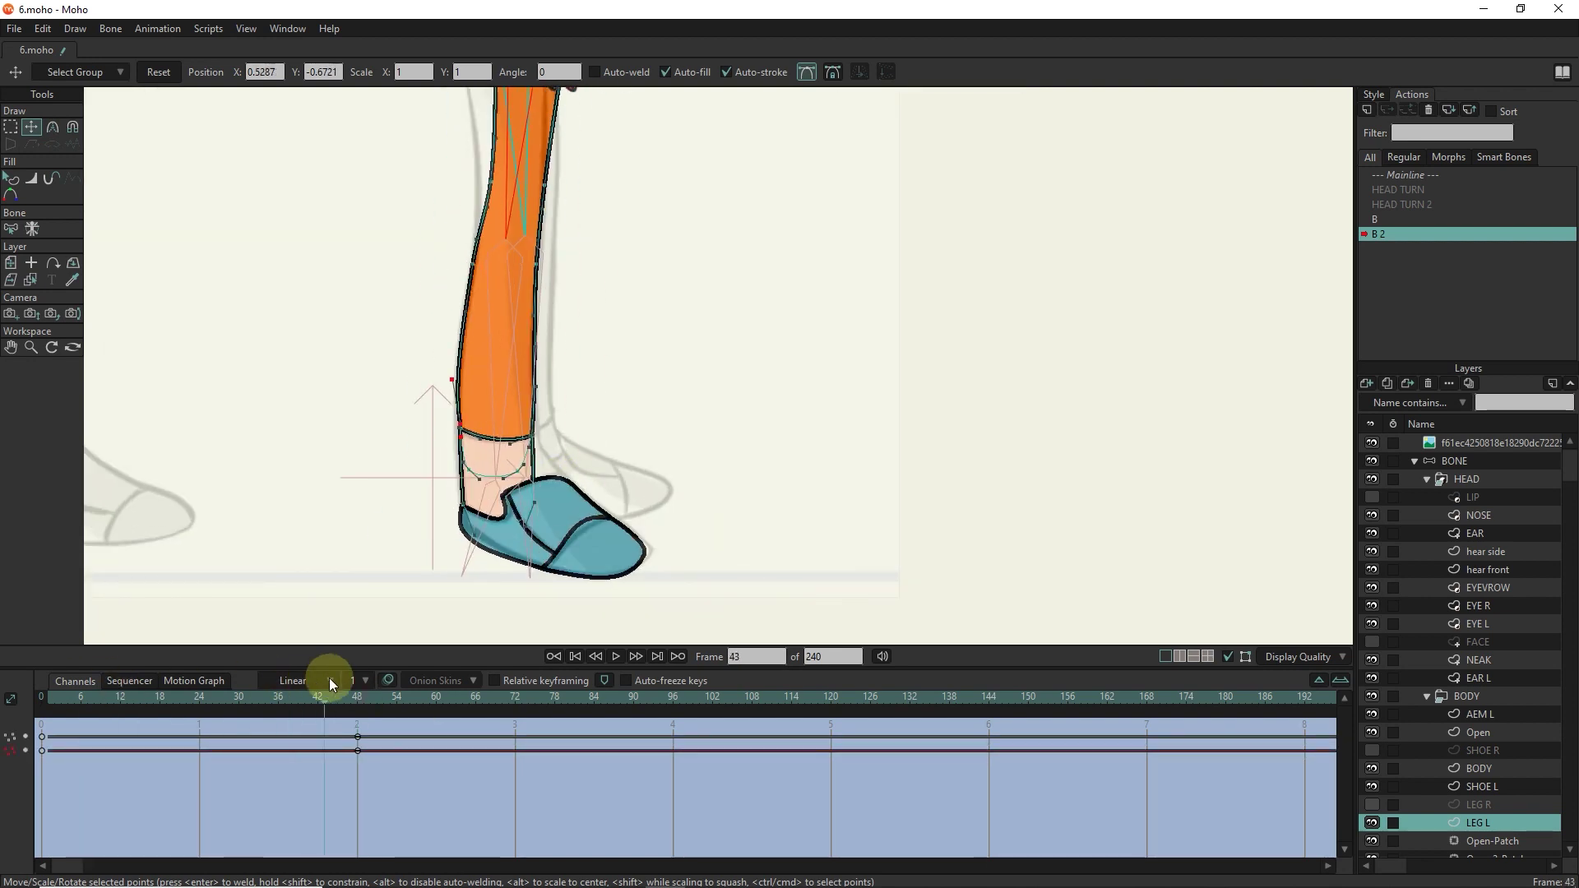
pyautogui.scroll(-3, 362, 428)
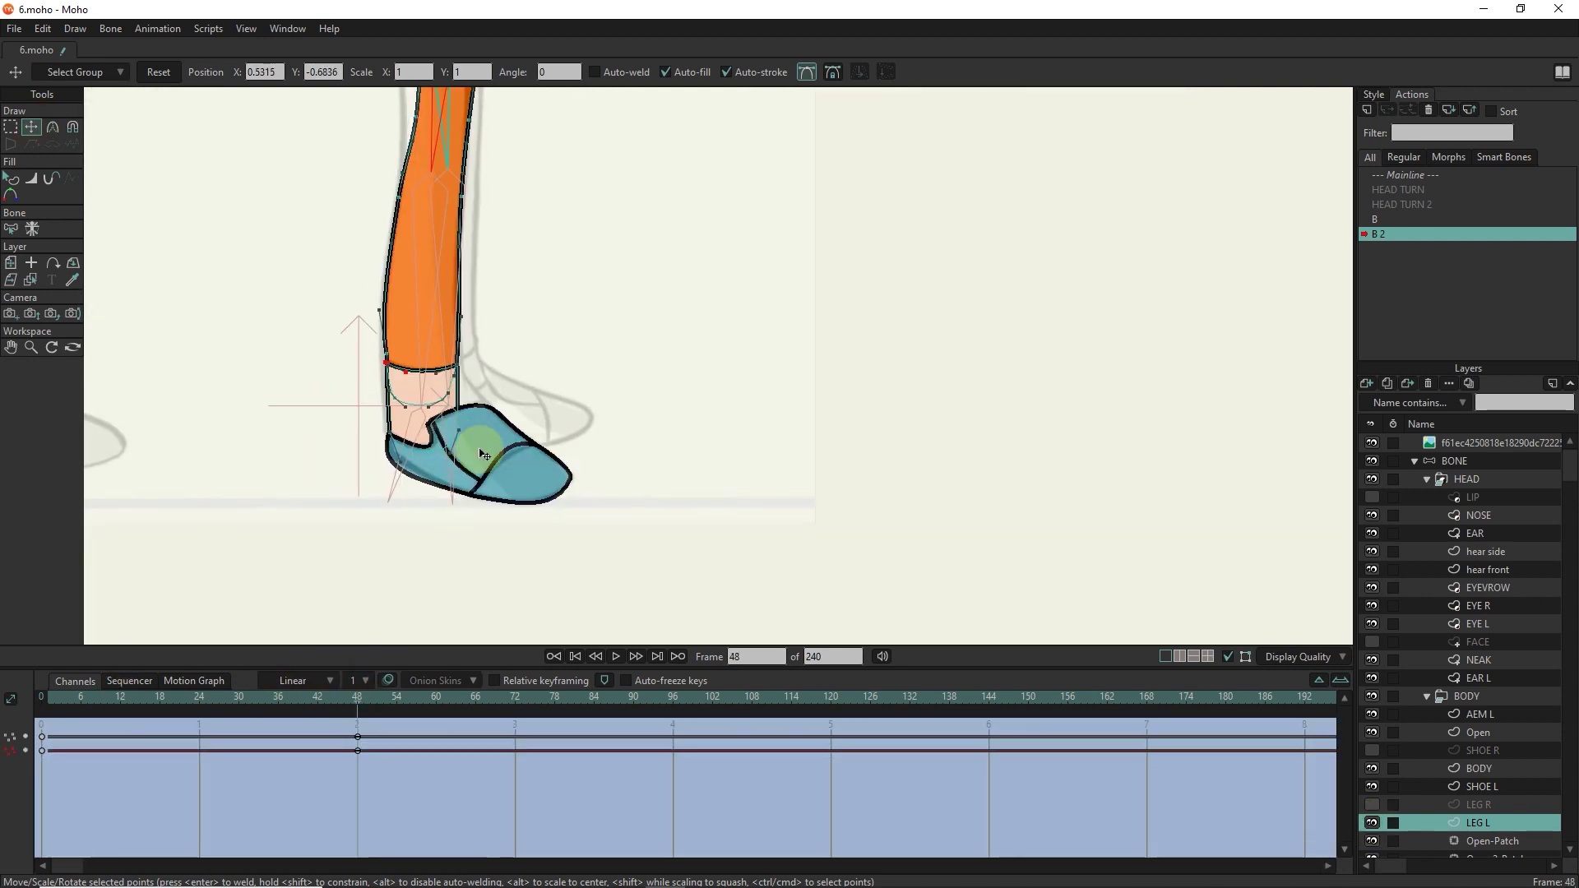
# Fine-tune the SHOE L point where the toe seam meets the upper outline at frame 48.
pyautogui.keyDown('ctrl'); pyautogui.keyDown('alt'); pyautogui.click(469, 447); pyautogui.keyUp('alt'); pyautogui.keyUp('ctrl')
pyautogui.scroll(3, 352, 289)
pyautogui.scroll(-3, 468, 529)
# Show the SHOE R and LEG R layers and scrub the B 2 action to check how both legs and shoes overlap.
pyautogui.click(1372, 750)
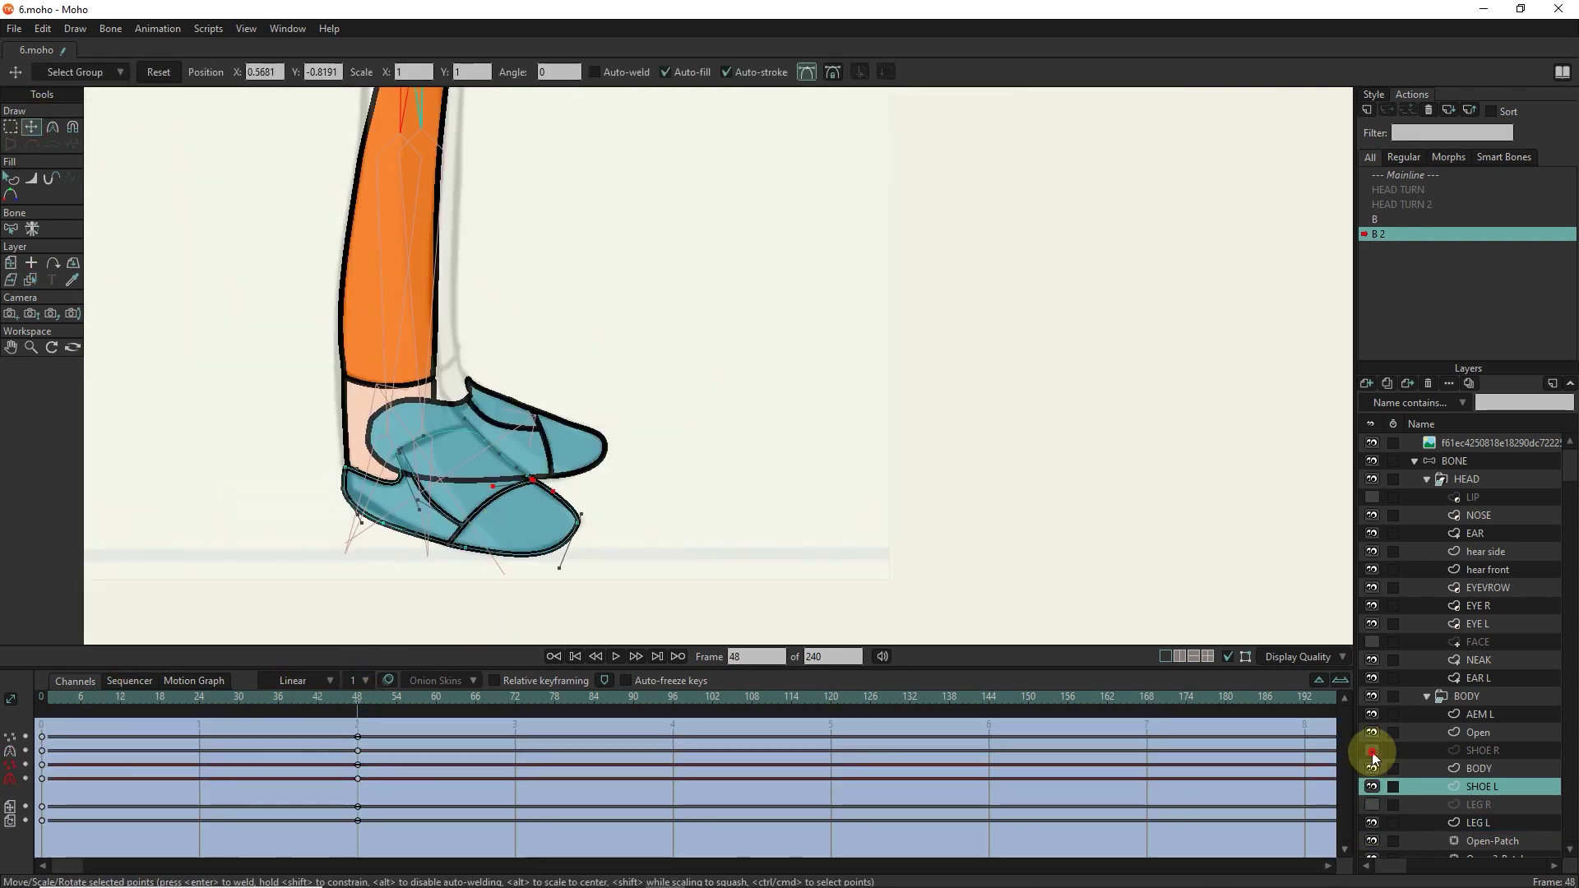
pyautogui.click(388, 680)
pyautogui.click(179, 695)
pyautogui.click(1496, 747)
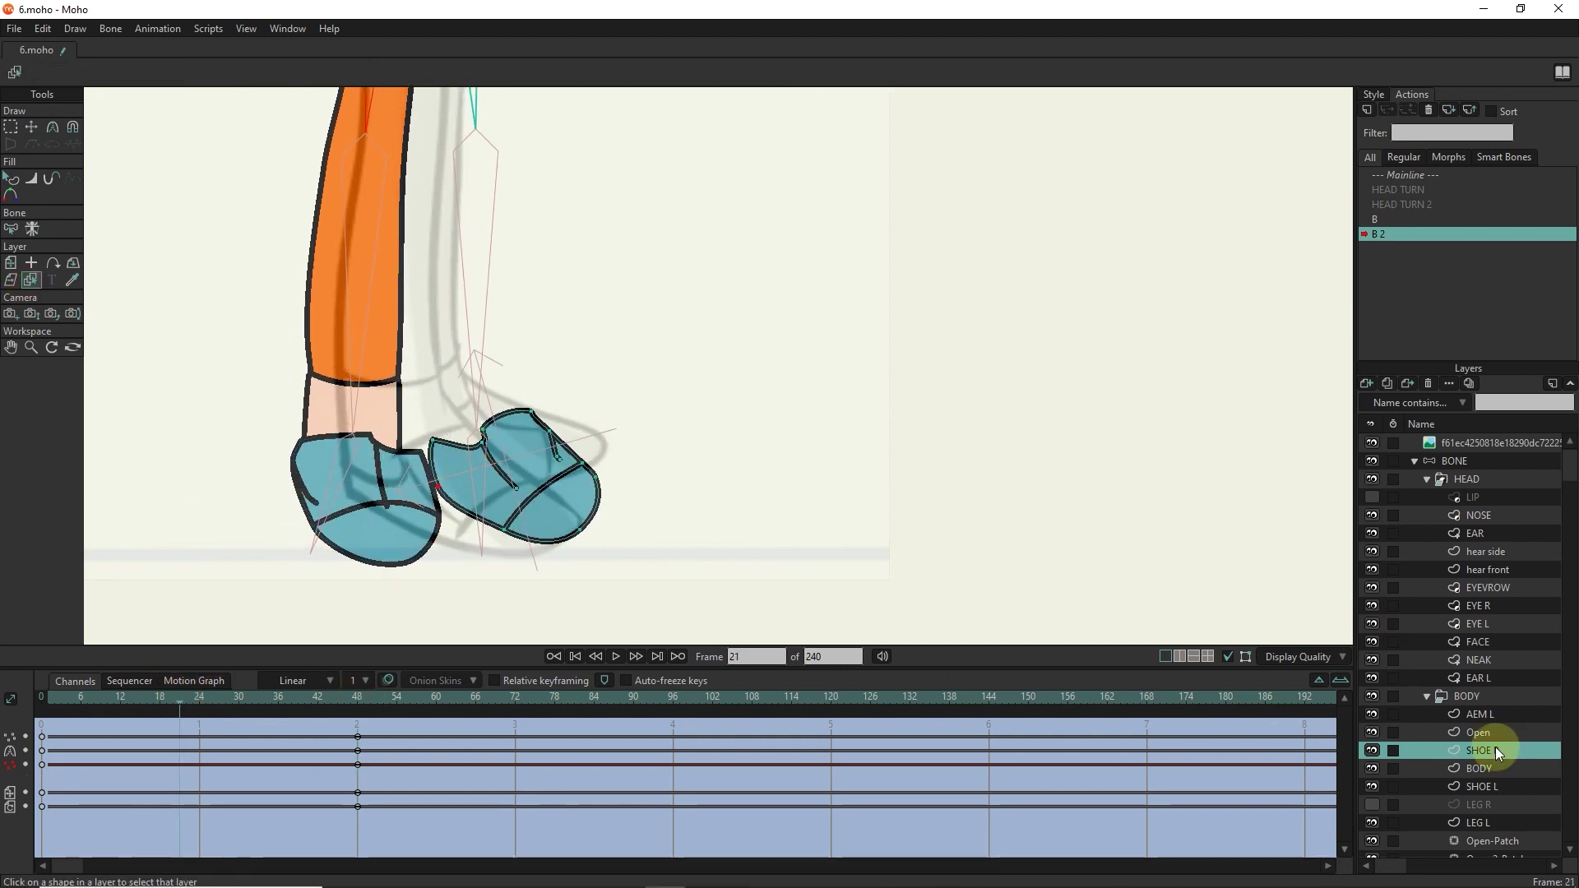
pyautogui.click(1372, 805)
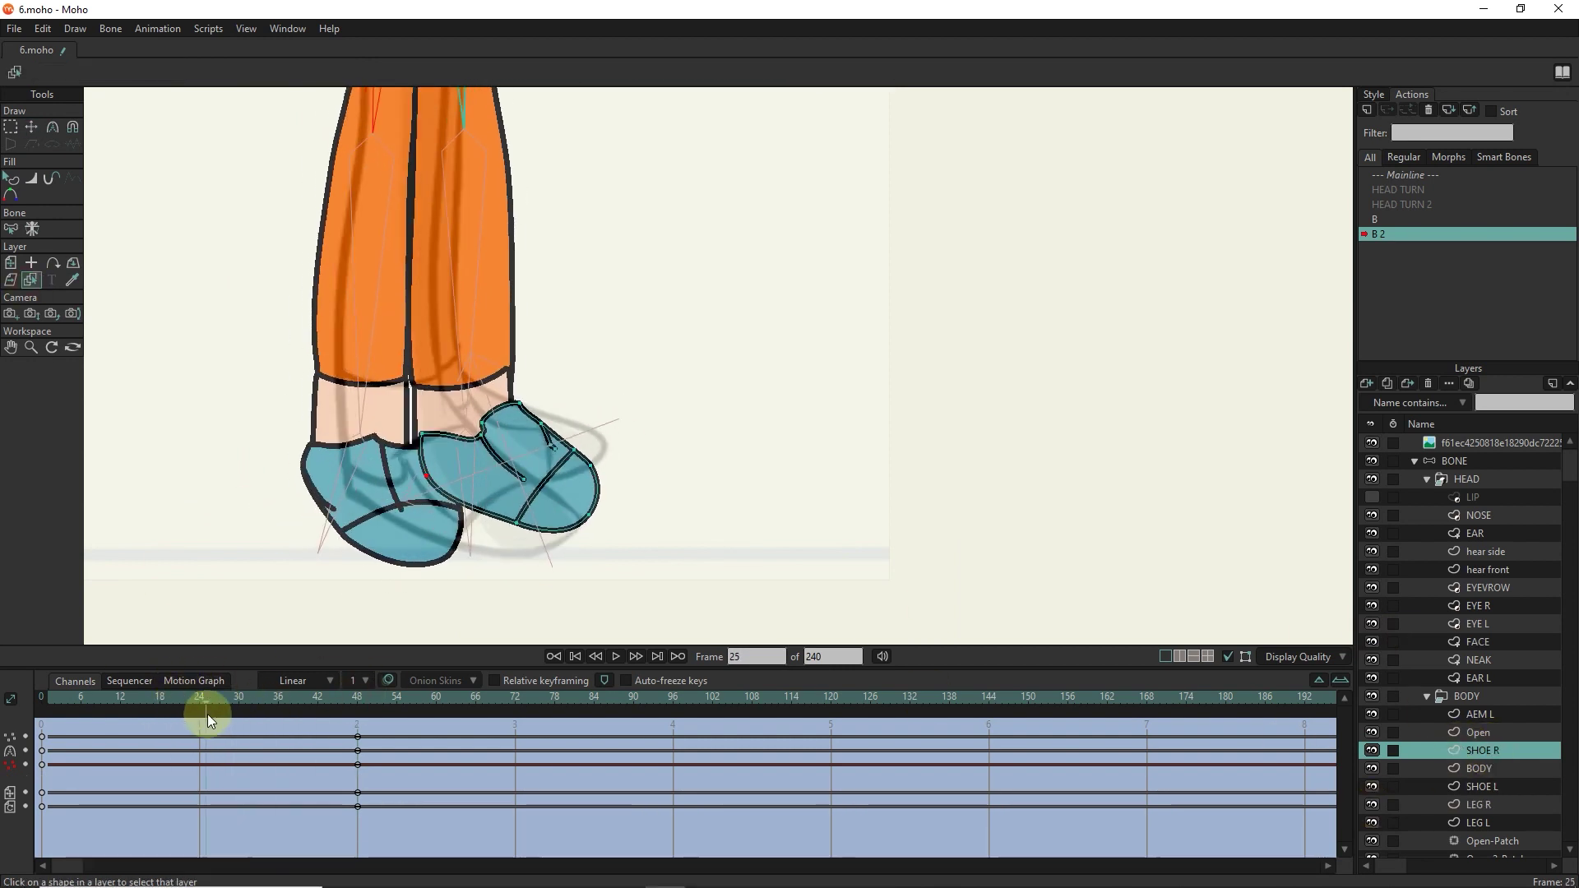
pyautogui.scroll(-2, 363, 613)
pyautogui.click(160, 701)
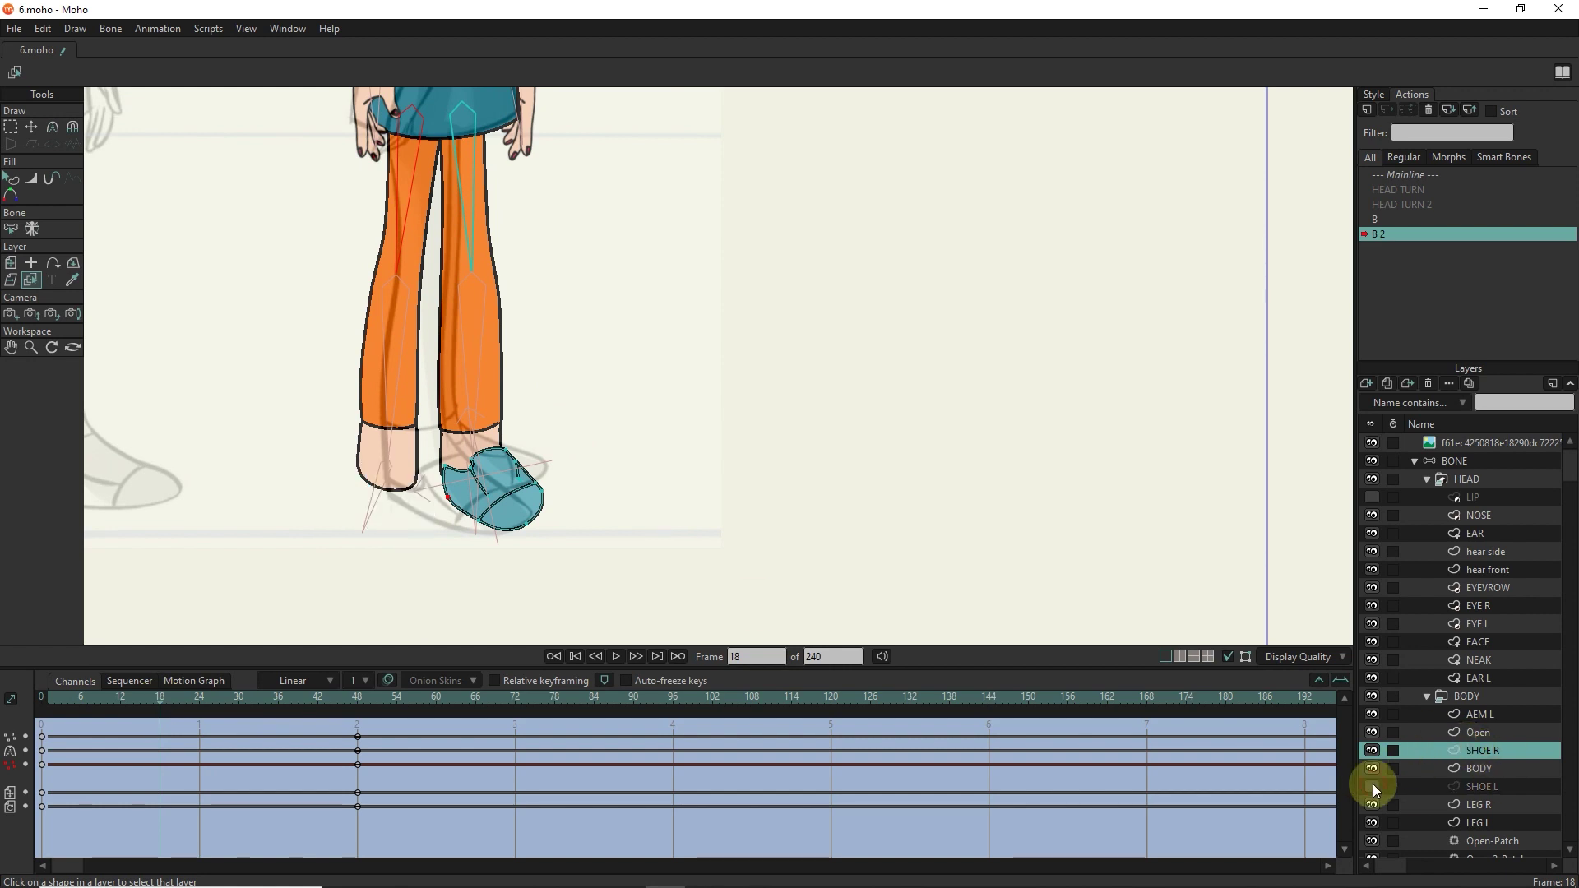
# Move the SHOE R and LEG R layers below Open 2 in the BODY group.
pyautogui.keyDown('ctrl'); pyautogui.click(1451, 803); pyautogui.keyUp('ctrl')
pyautogui.scroll(-2, 1477, 745)
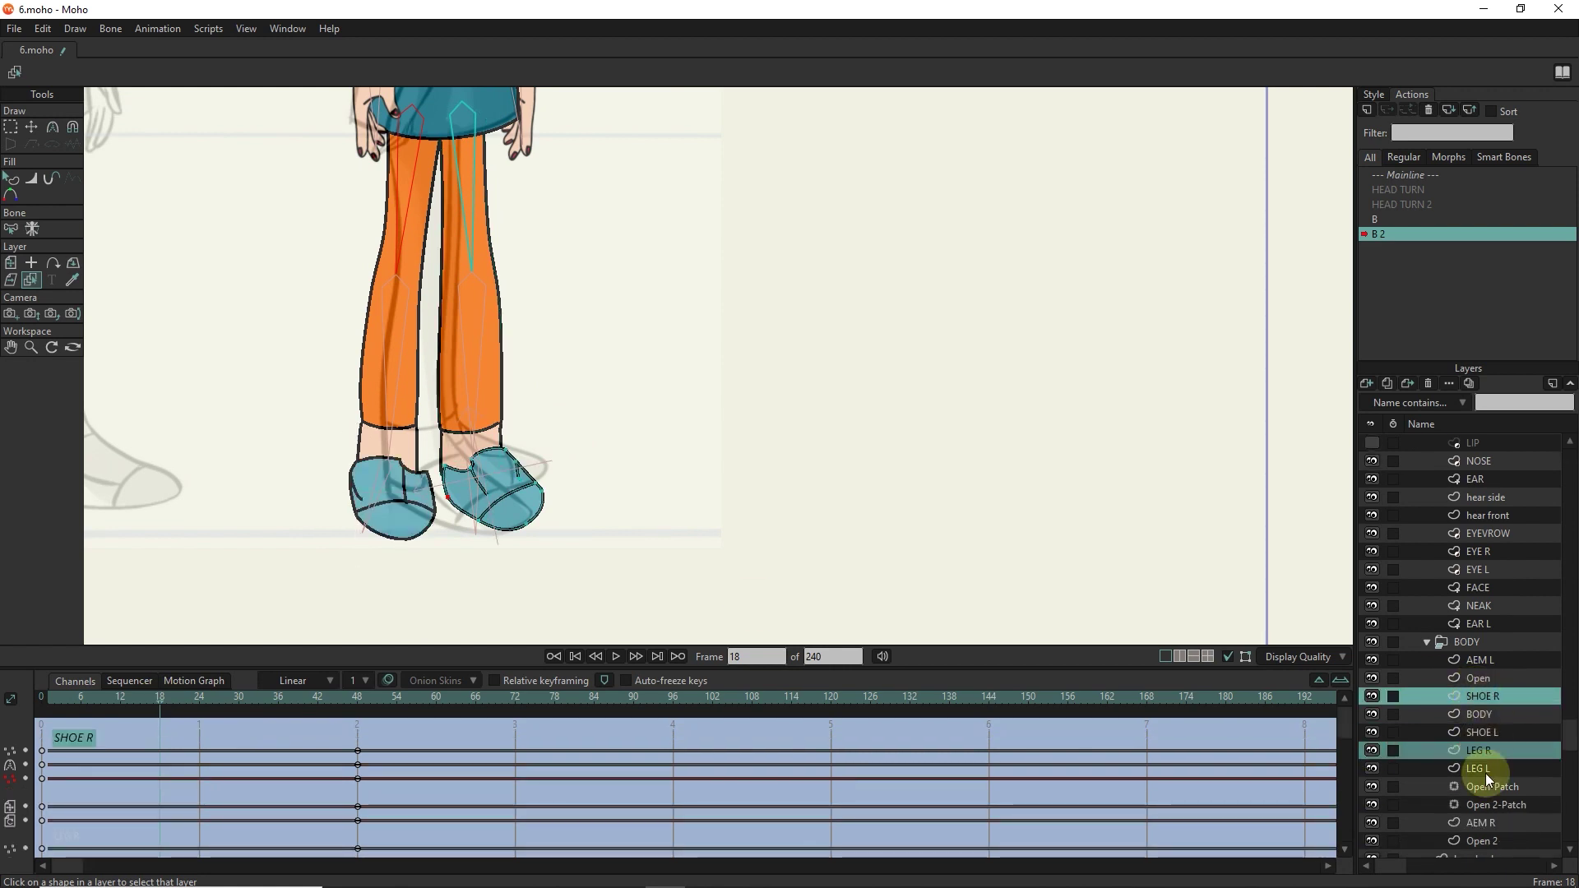
pyautogui.moveTo(1474, 830); pyautogui.dragTo(1474, 833)
# Reposition the LEG L thigh points beneath the skirt to match the side-view reference at frame 48.
pyautogui.click(357, 697)
pyautogui.click(419, 317)
pyautogui.scroll(2, 420, 317)
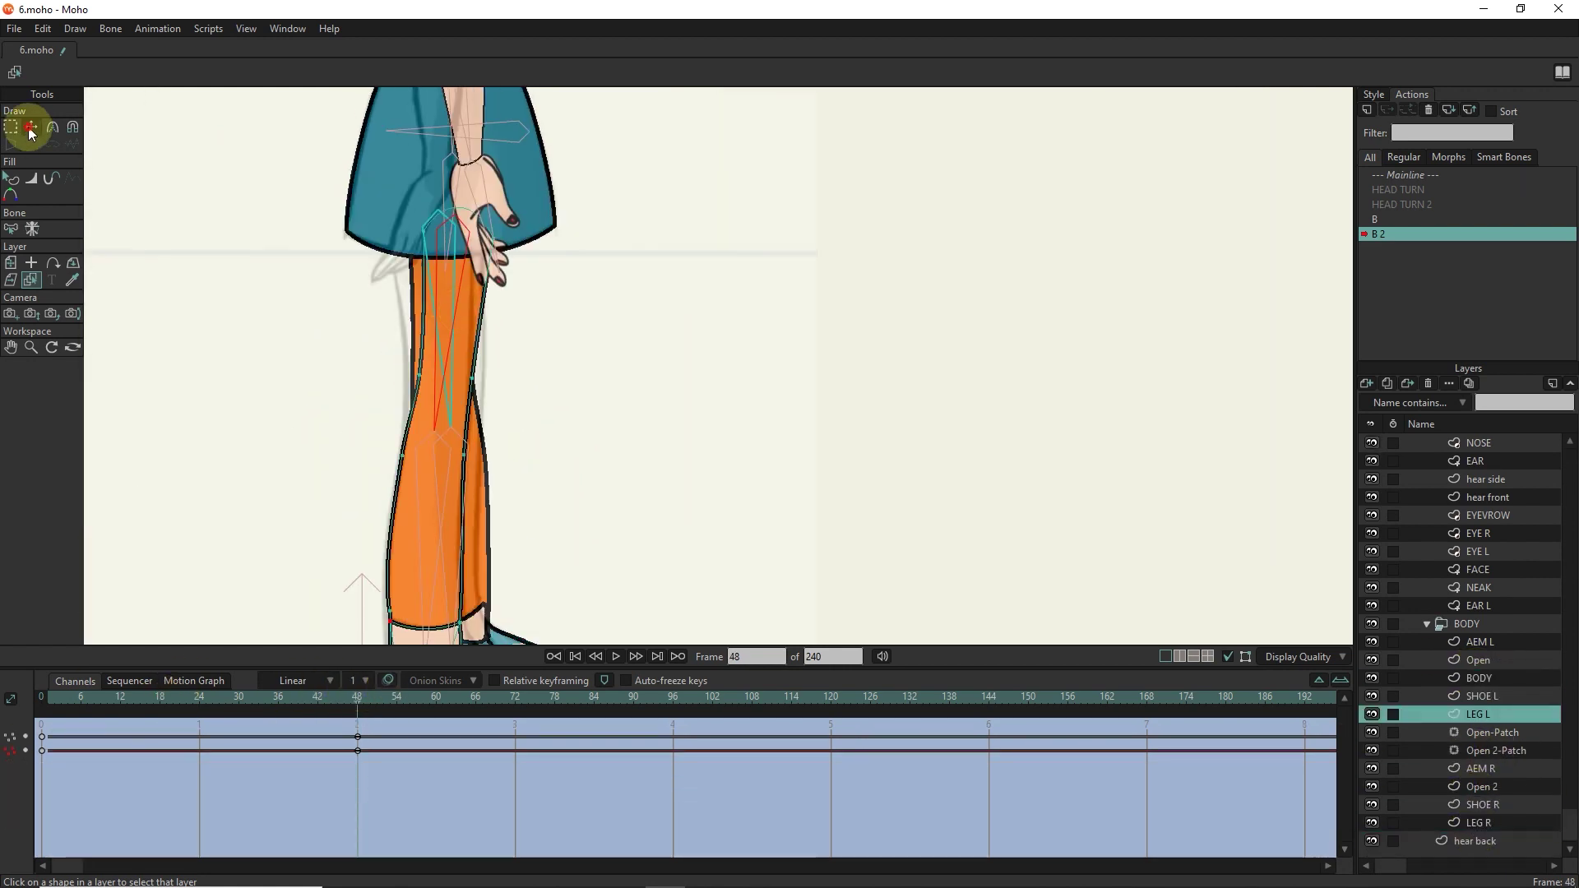
pyautogui.click(31, 126)
pyautogui.scroll(-3, 446, 376)
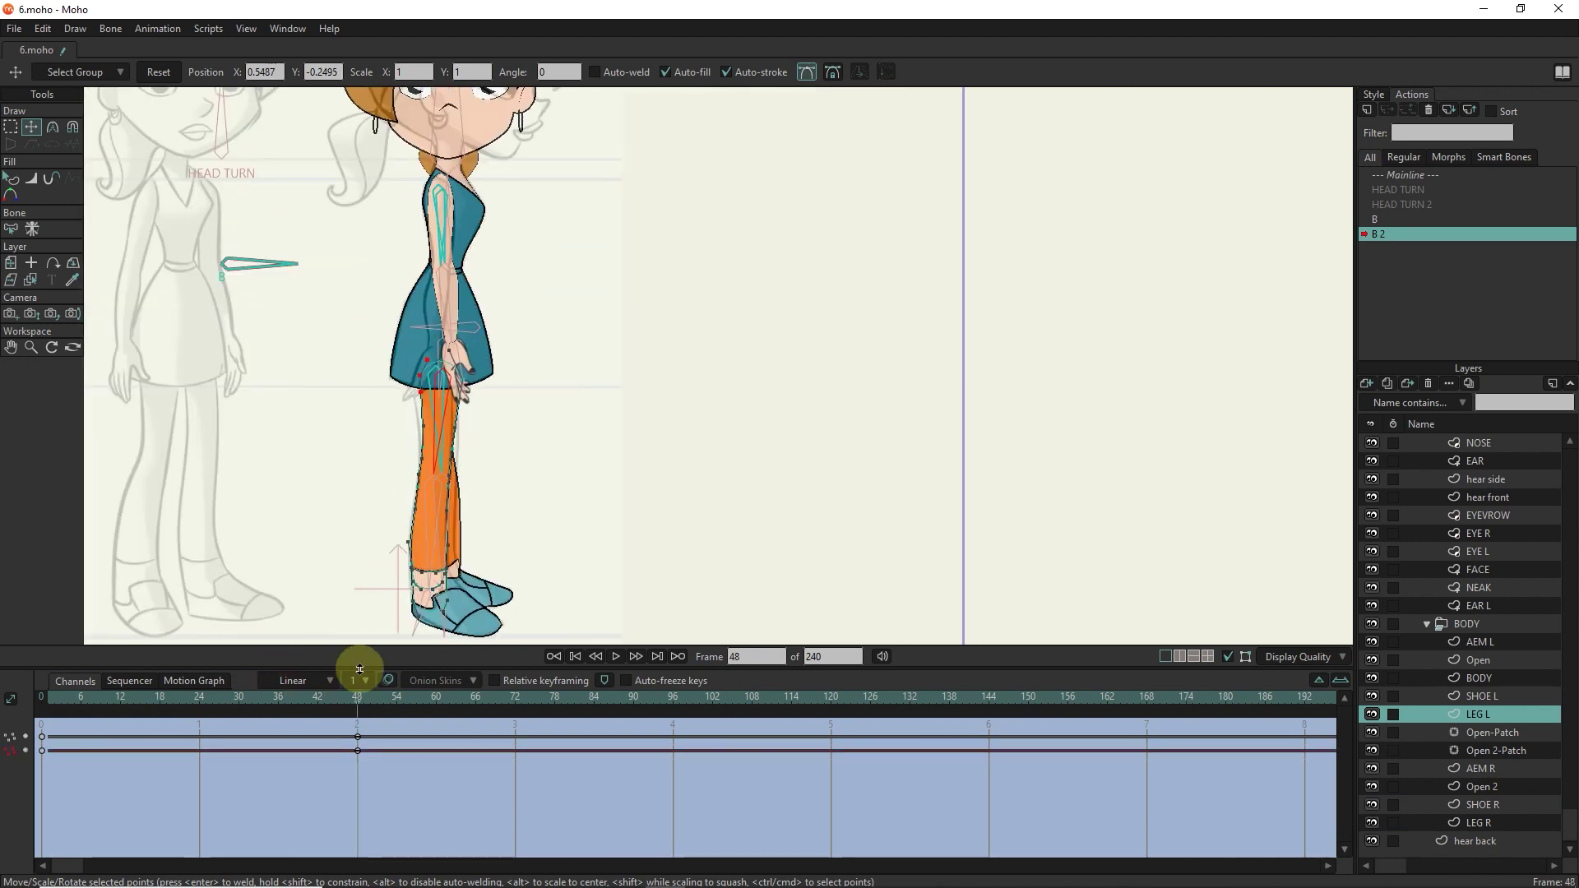
# Adjust the LEG R thigh points beneath the skirt at frame 48 and scrub the action to check the turn.
pyautogui.scroll(3, 483, 398)
pyautogui.hotkey('ctrl', 'alt')
pyautogui.click(436, 547)
pyautogui.click(32, 126)
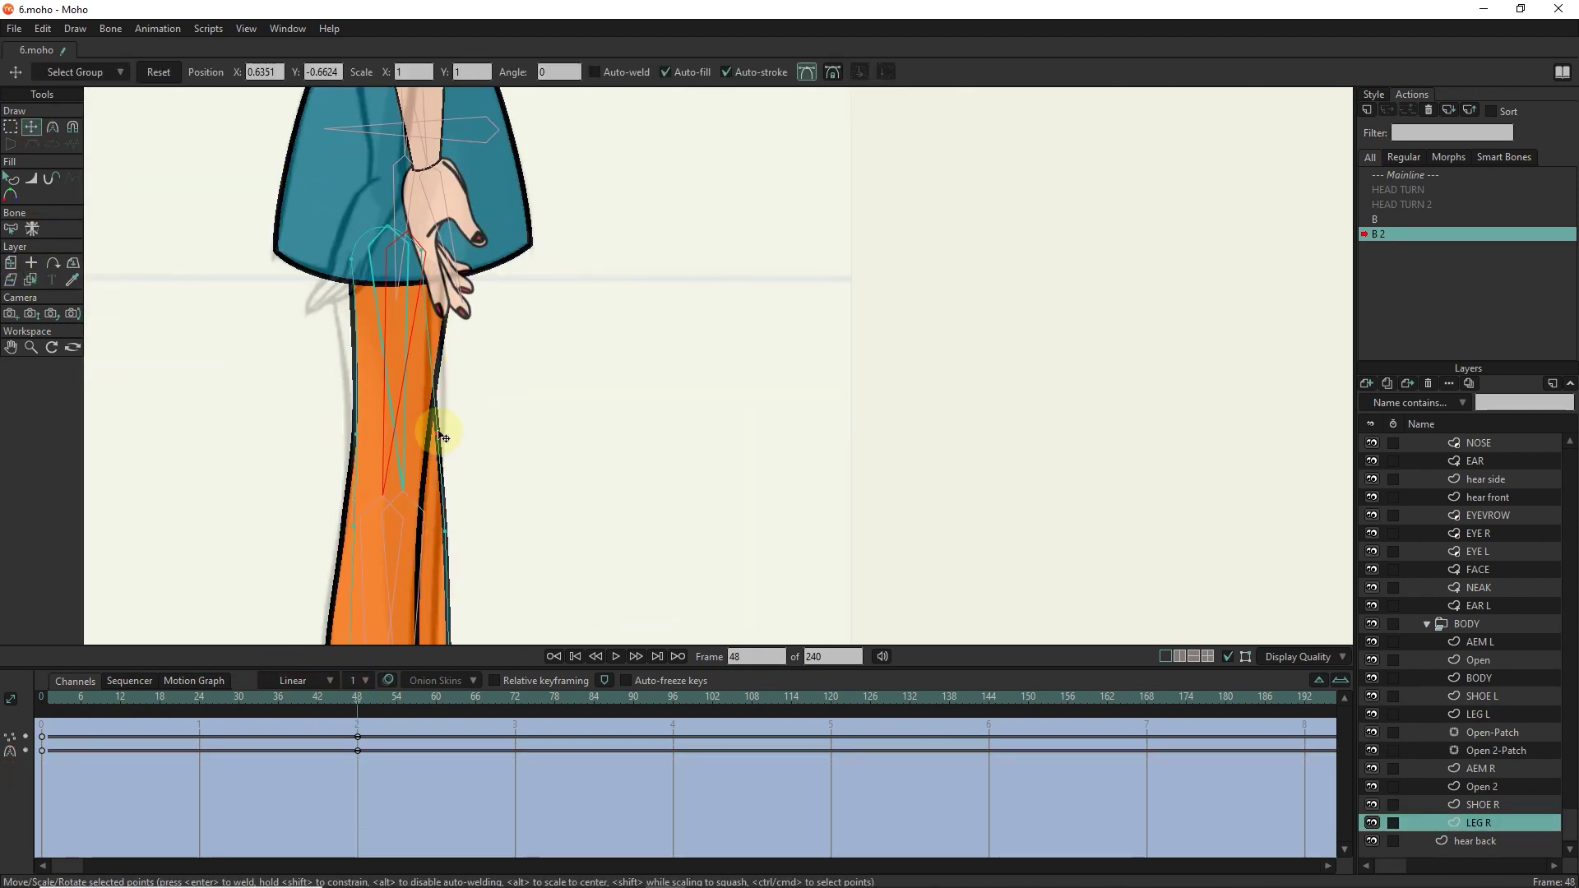
pyautogui.scroll(-4, 428, 262)
pyautogui.click(245, 697)
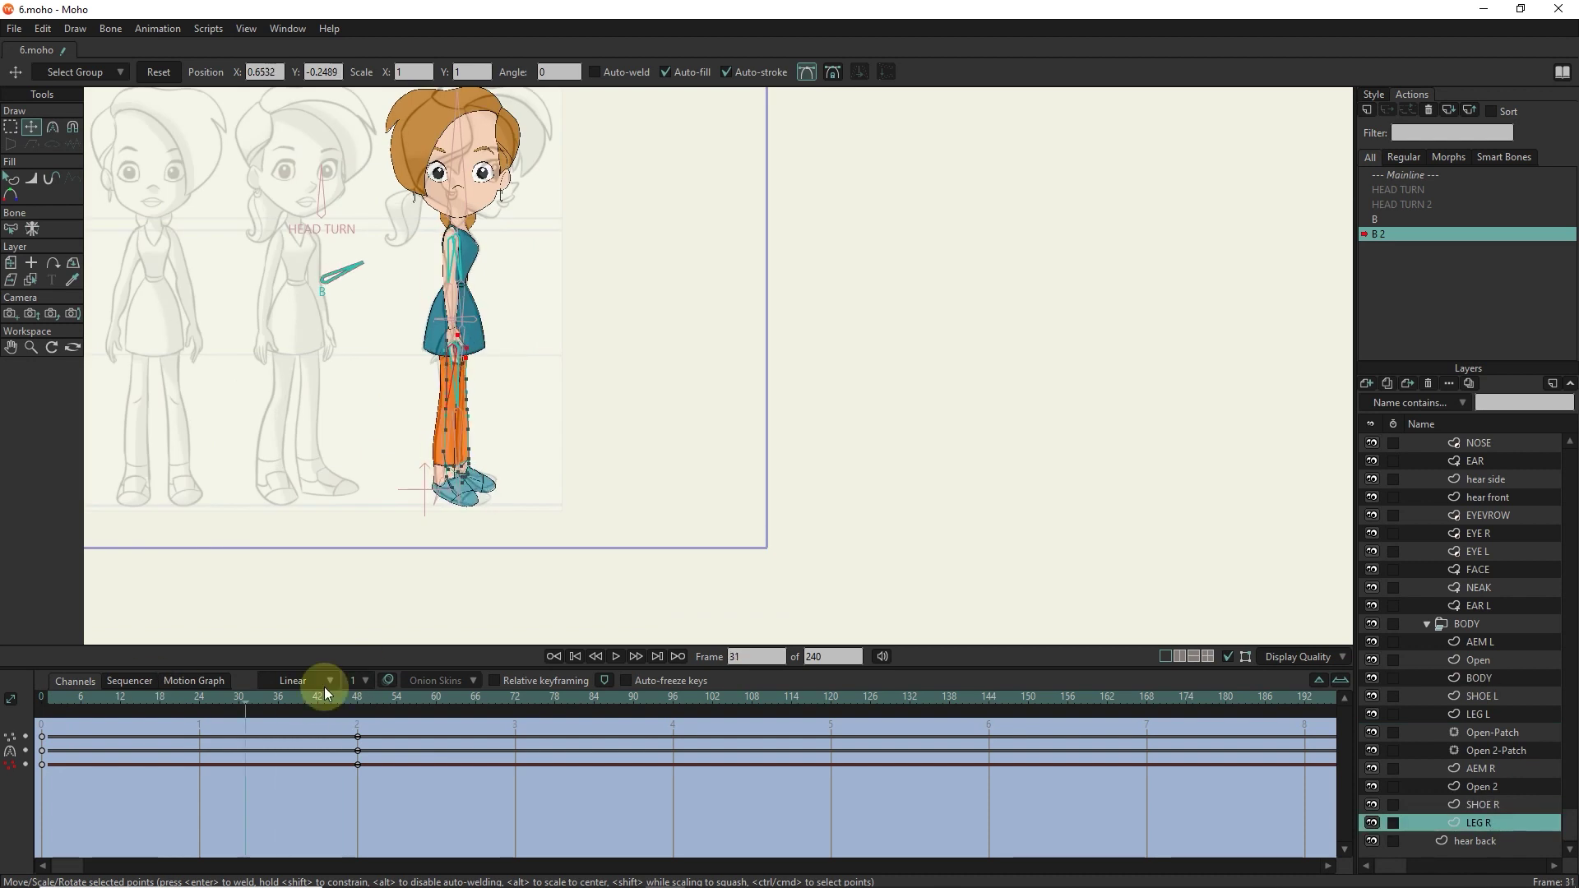
# Return to the Mainline, hide the reference image layer and show the LIP layer.
pyautogui.click(1405, 174)
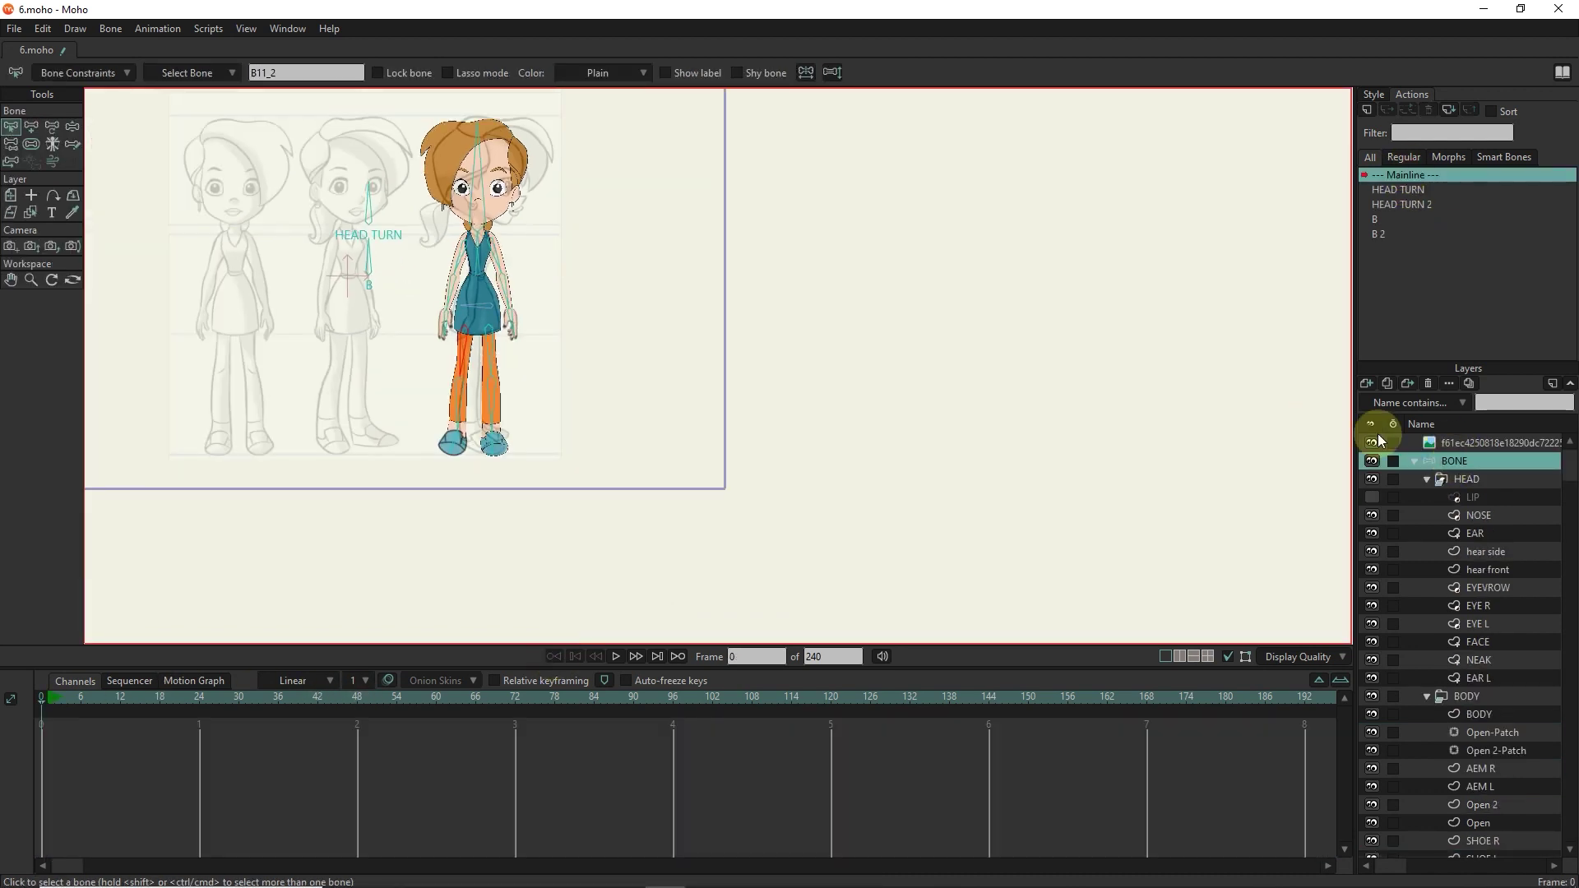
pyautogui.scroll(3, 519, 214)
pyautogui.scroll(-3, 476, 211)
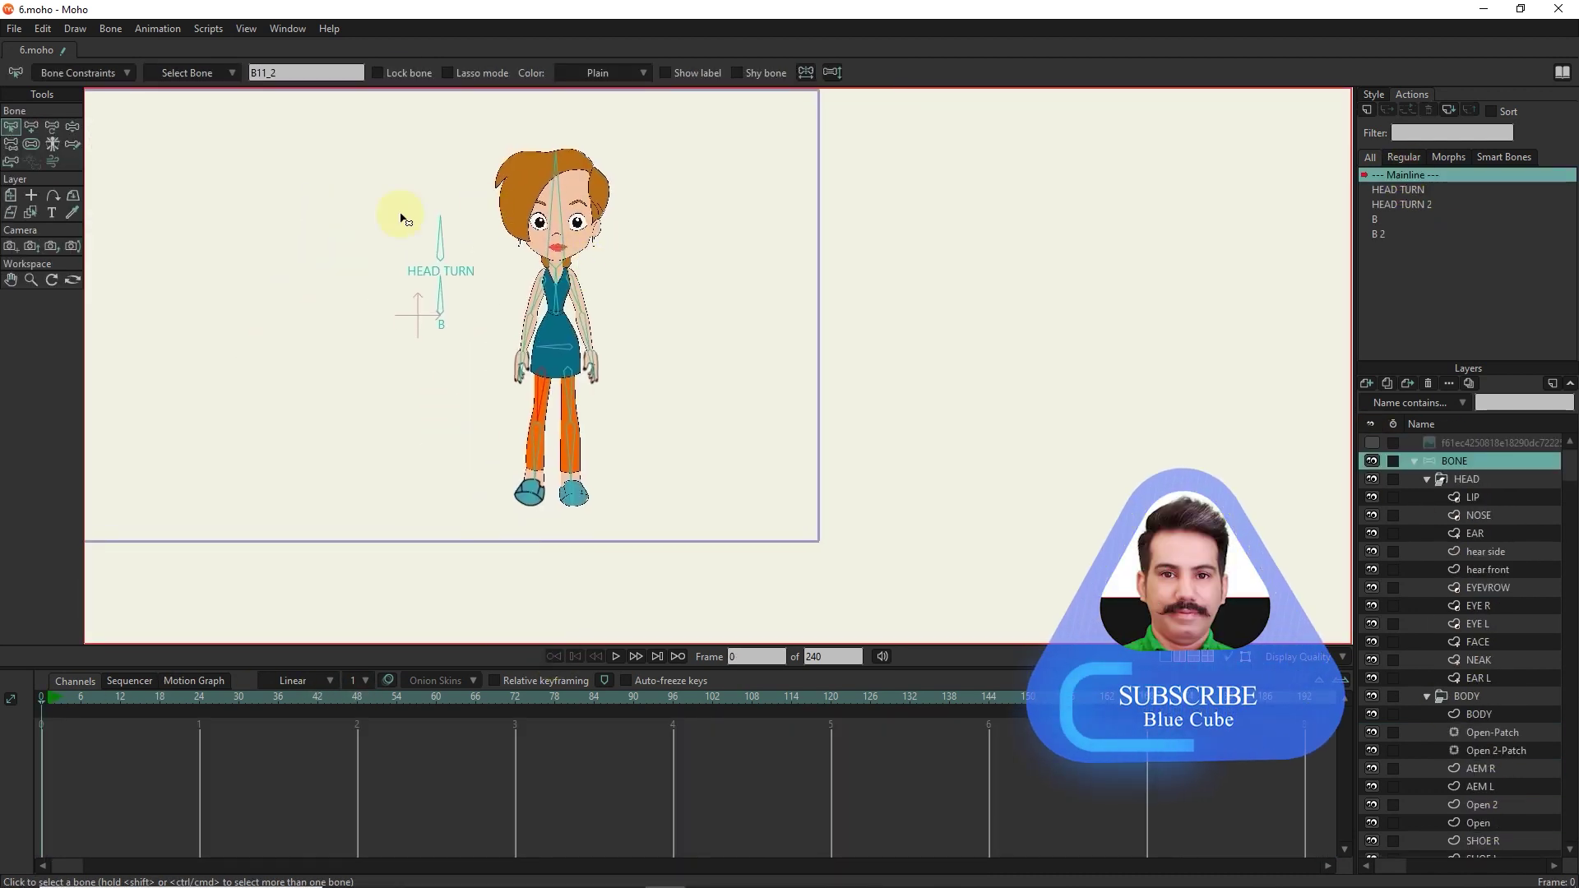
# Rotate the HEAD TURN and B dial bones with Manipulate Bones to test the head and body turns.
pyautogui.press('z')
pyautogui.moveTo(478, 260); pyautogui.dragTo(380, 288)
pyautogui.press('b')
pyautogui.moveTo(395, 308); pyautogui.dragTo(459, 246)
pyautogui.scroll(5, 300, 426)
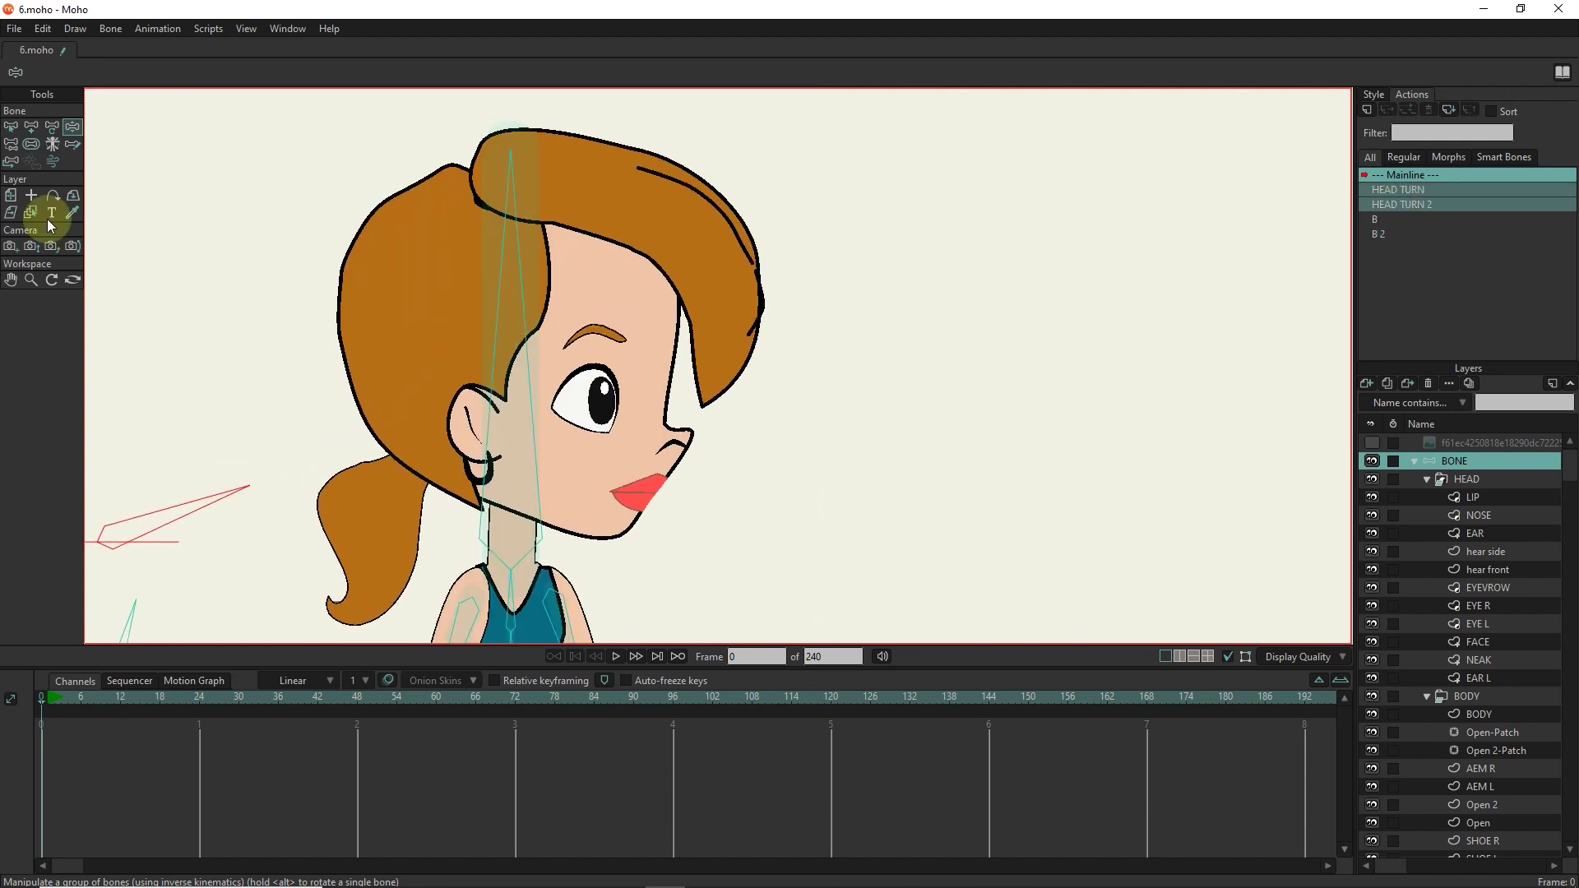
# Adjust the points of the hear side layer in the HEAD TURN 2 action.
pyautogui.click(1403, 206)
pyautogui.click(278, 697)
pyautogui.click(592, 189)
pyautogui.click(32, 126)
# Return to the Mainline and rotate the HEAD TURN and B dials to test the character's full turn.
pyautogui.click(1406, 175)
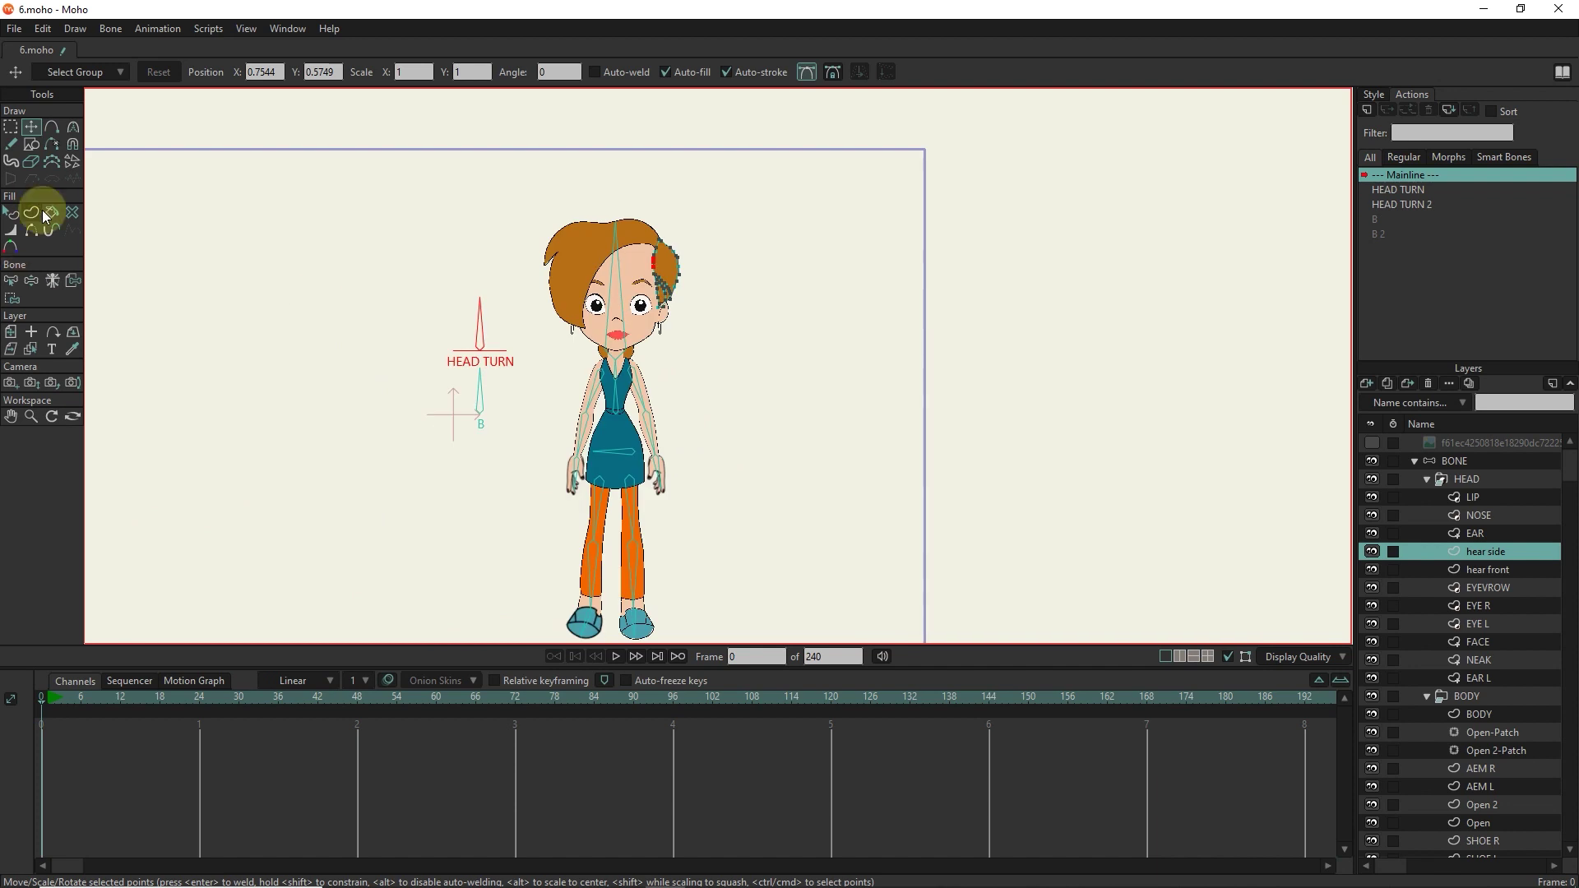
pyautogui.click(1375, 461)
pyautogui.moveTo(455, 346); pyautogui.dragTo(552, 340)
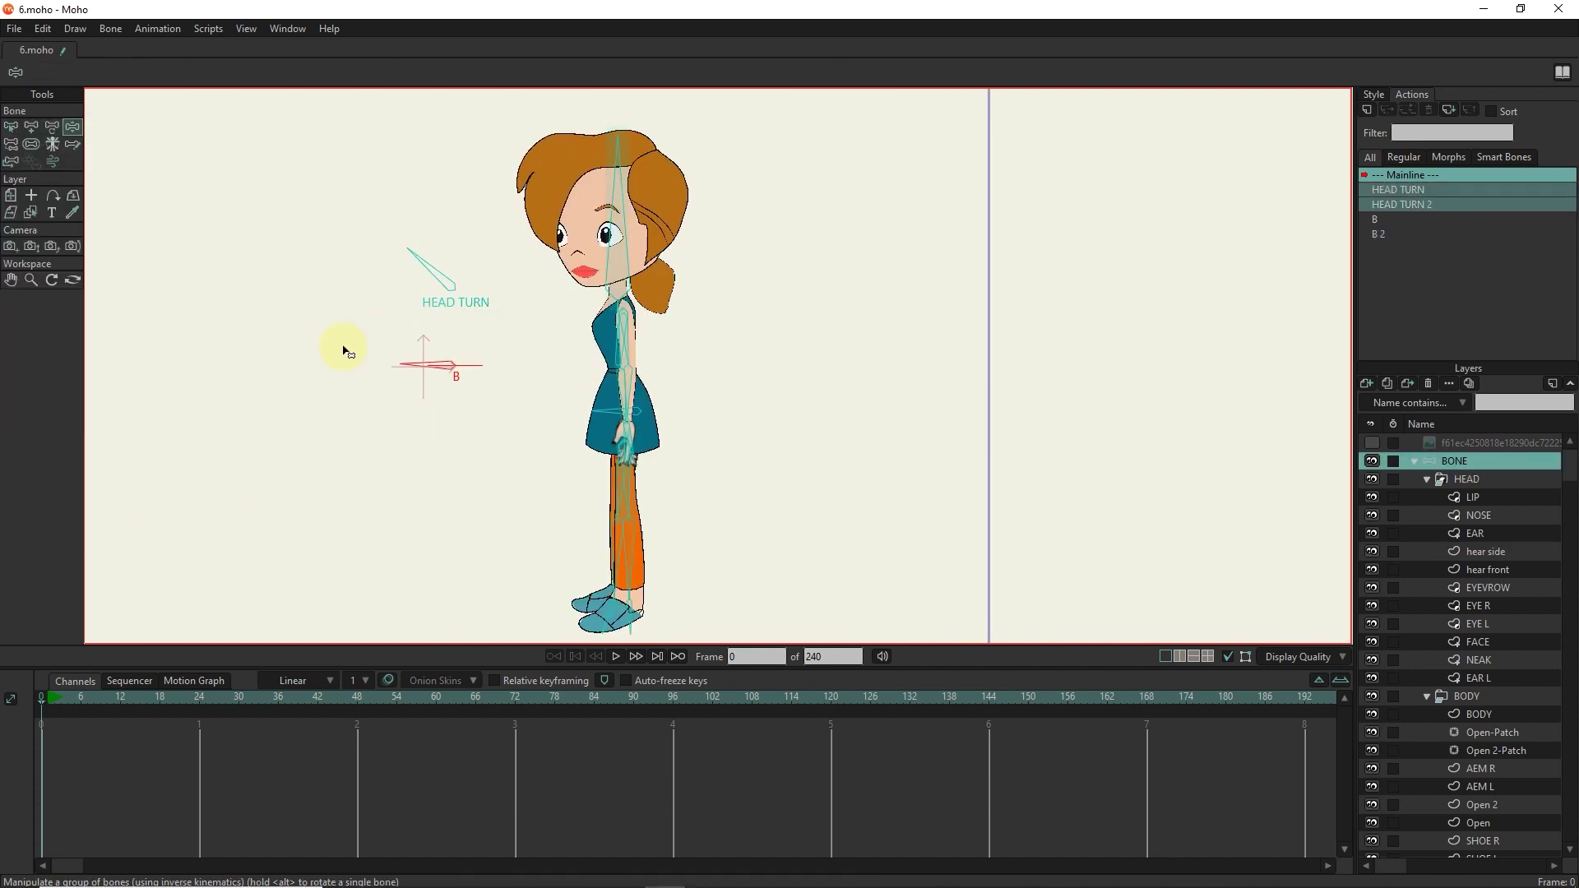